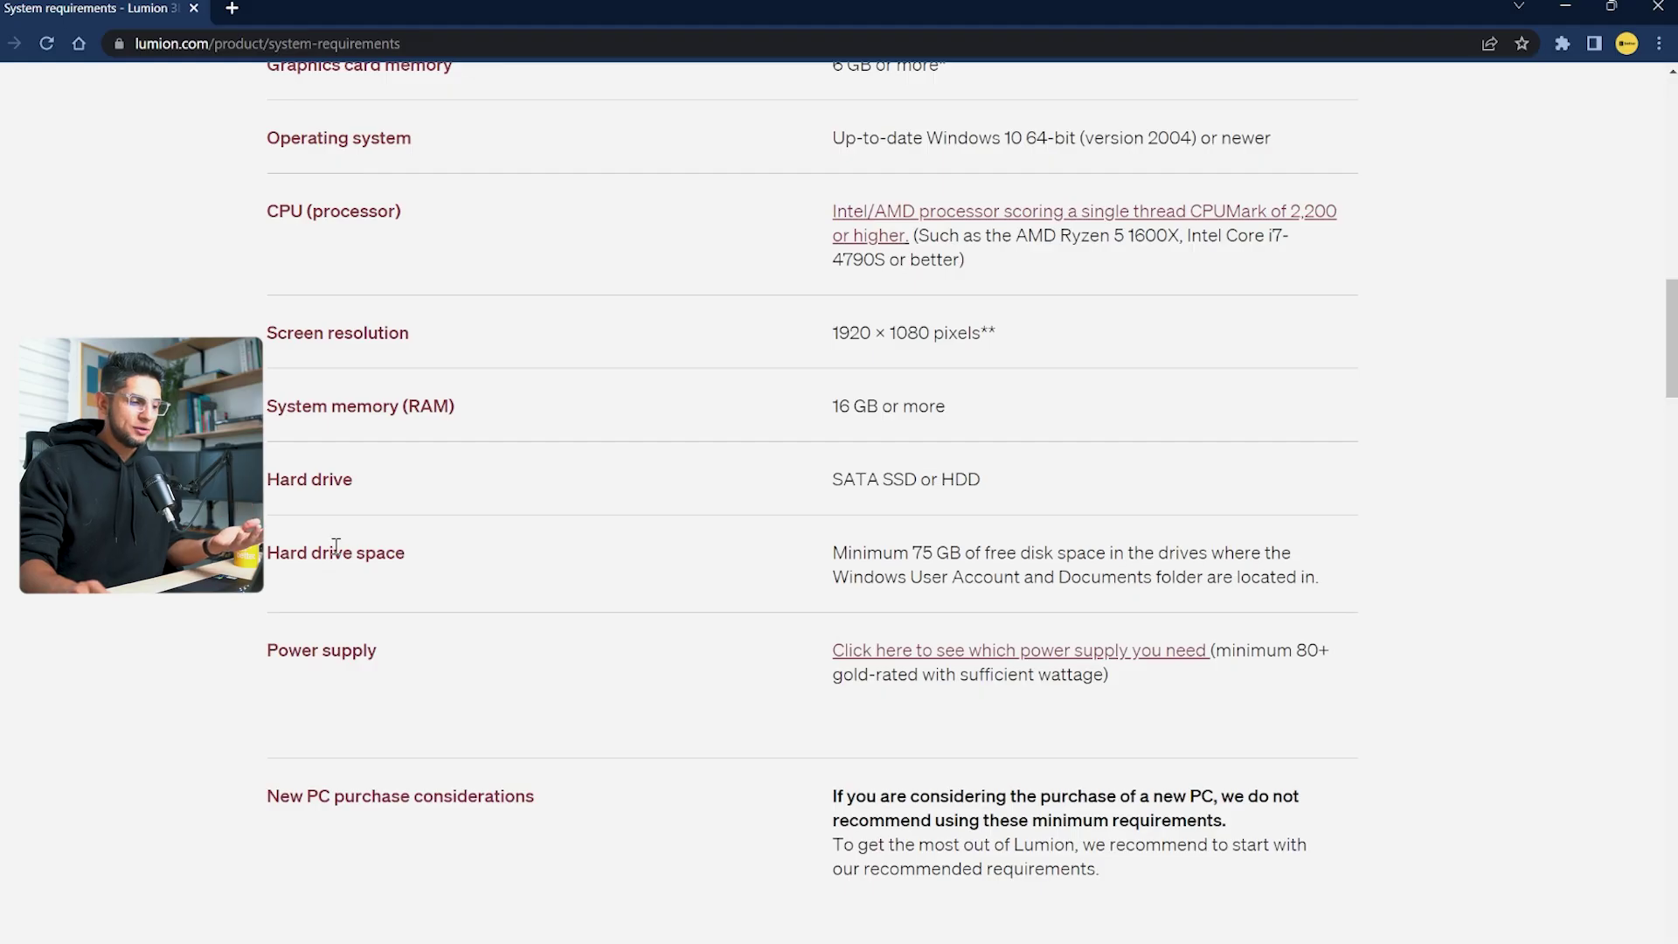
Examine Lumion's minimum system requirements, including graphics card, processor, system memory, hard drive and power supply.
scroll(336, 549, "down", 4)
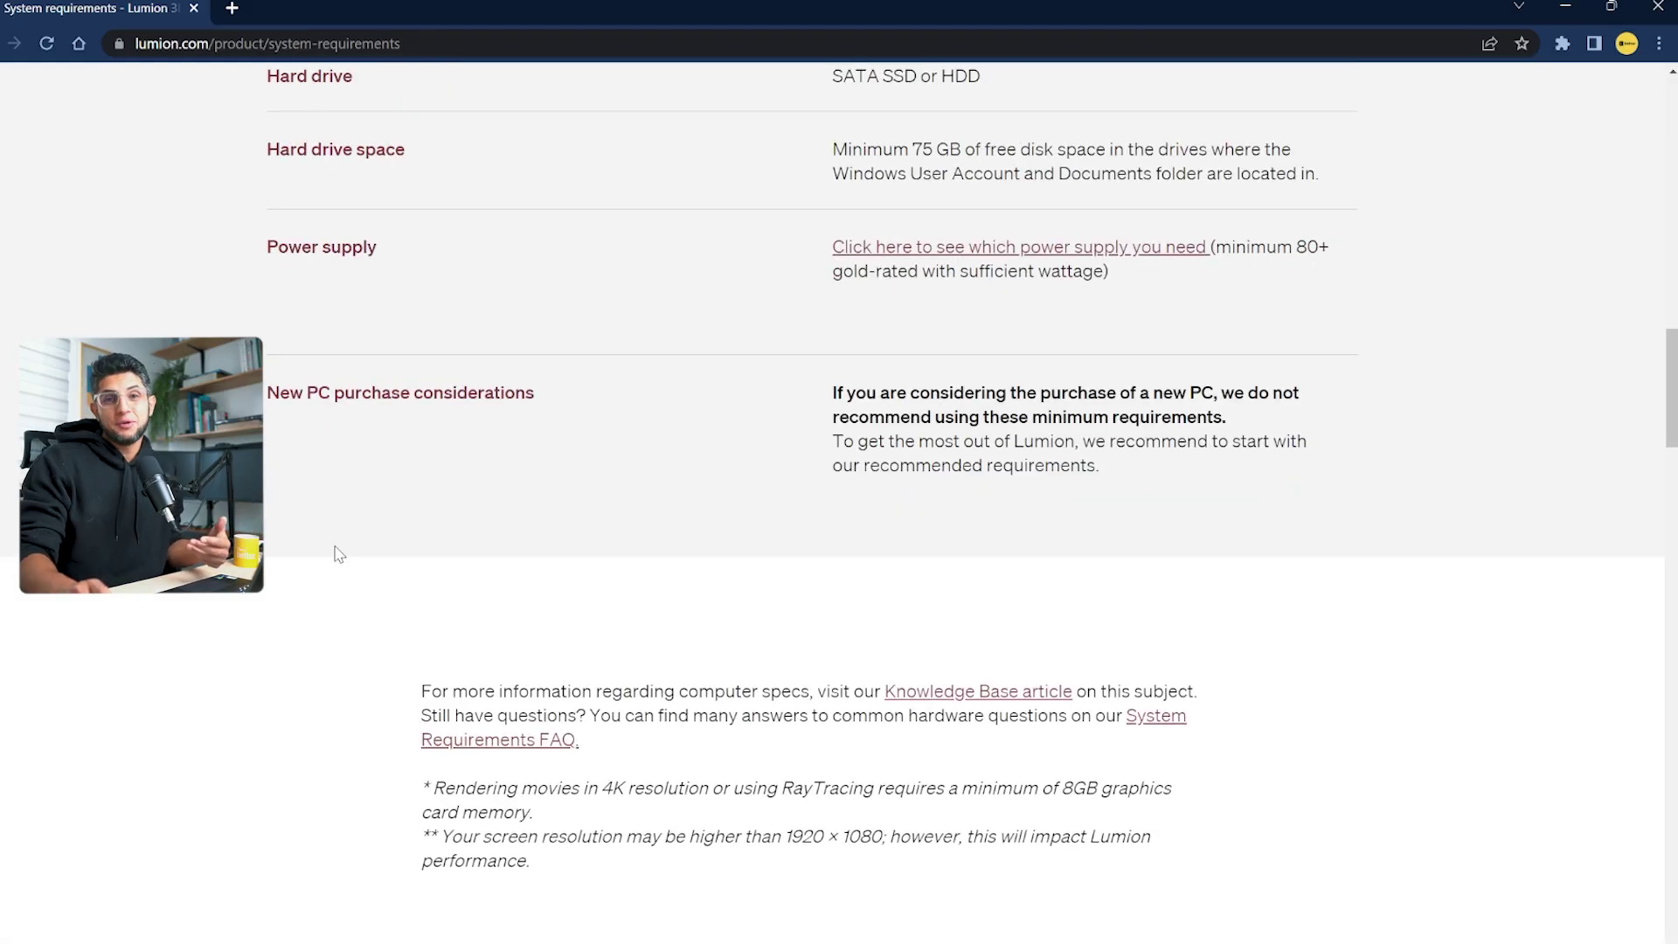
scroll(339, 554, "up", 4)
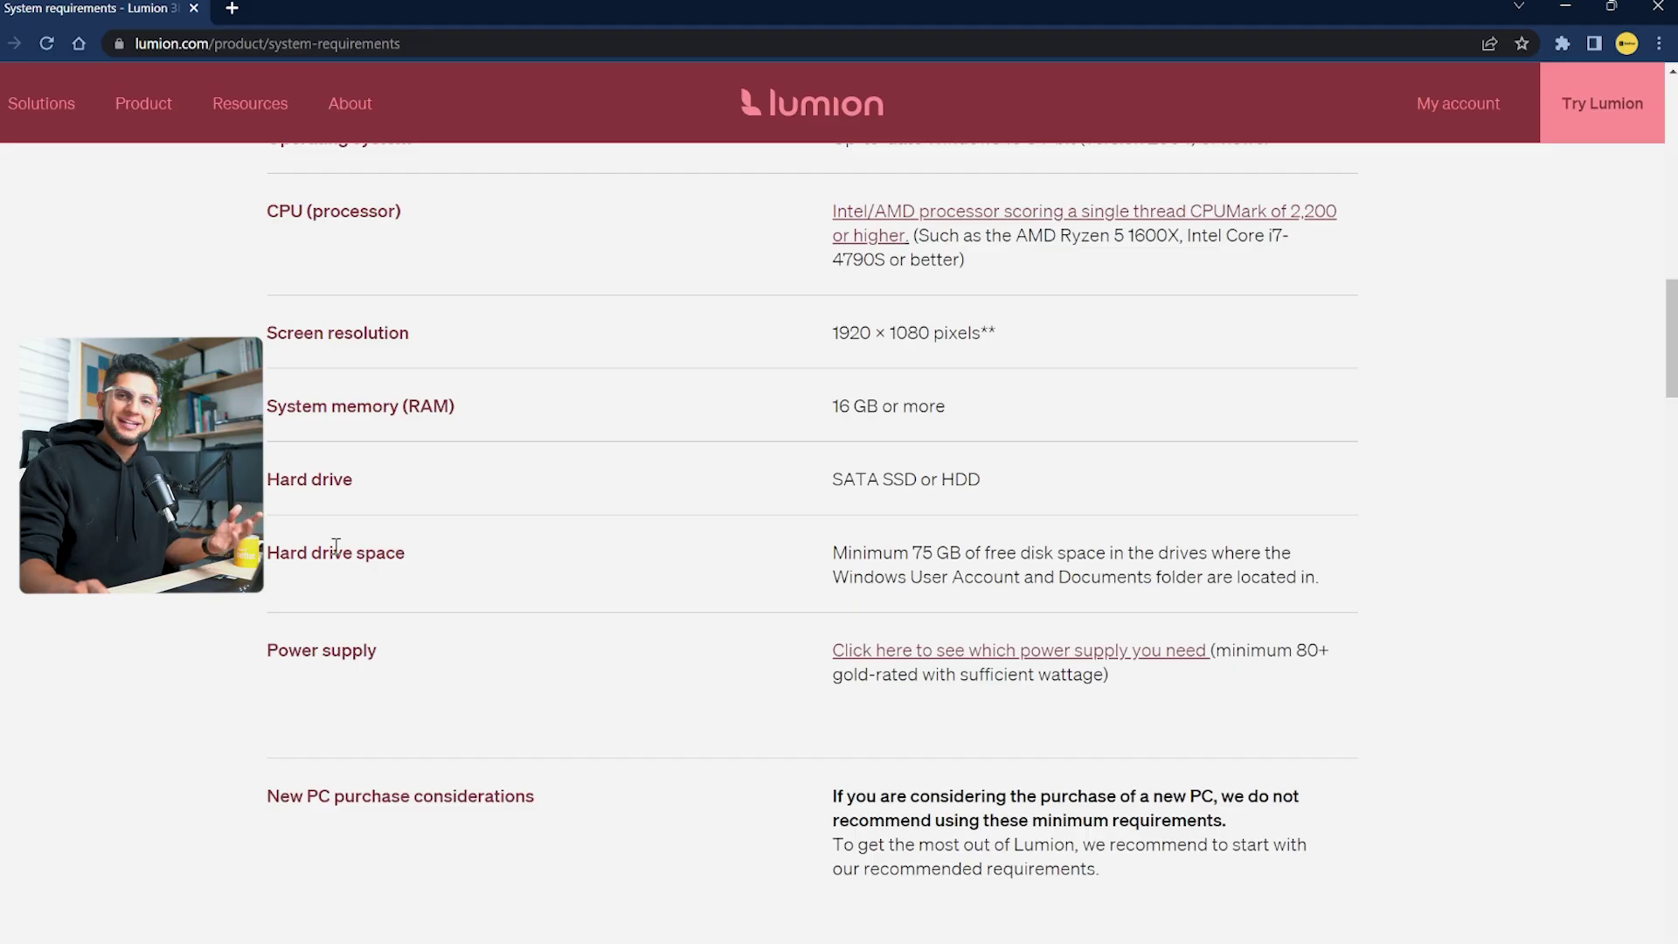
scroll(337, 546, "up", 7)
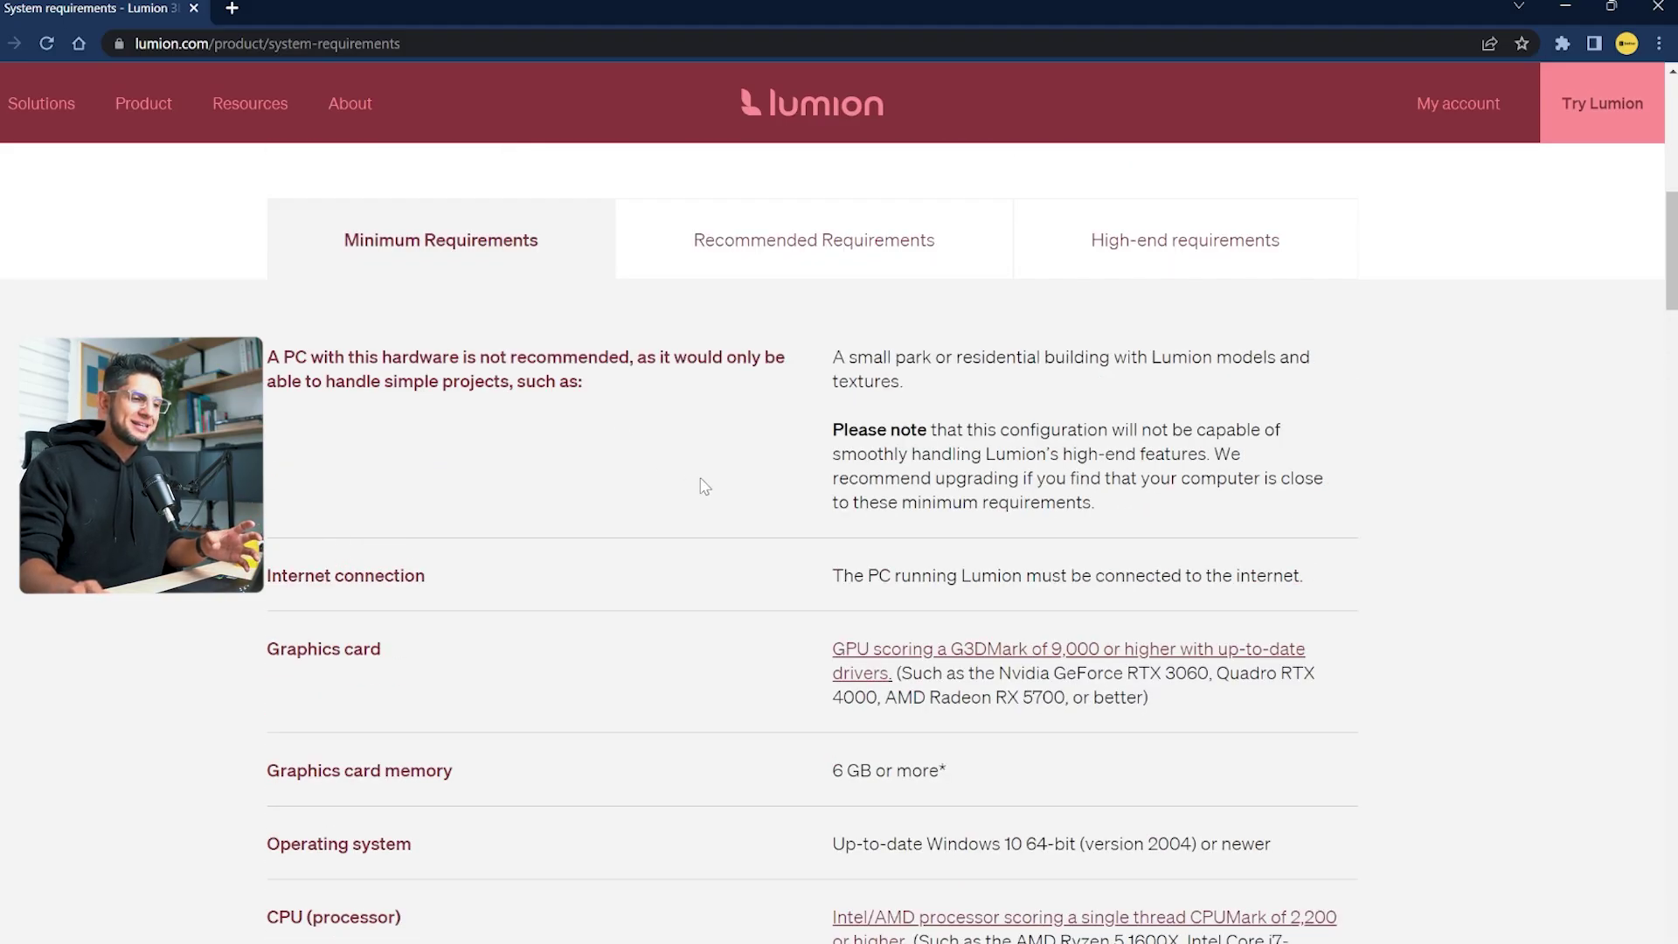
scroll(703, 485, "up", 4)
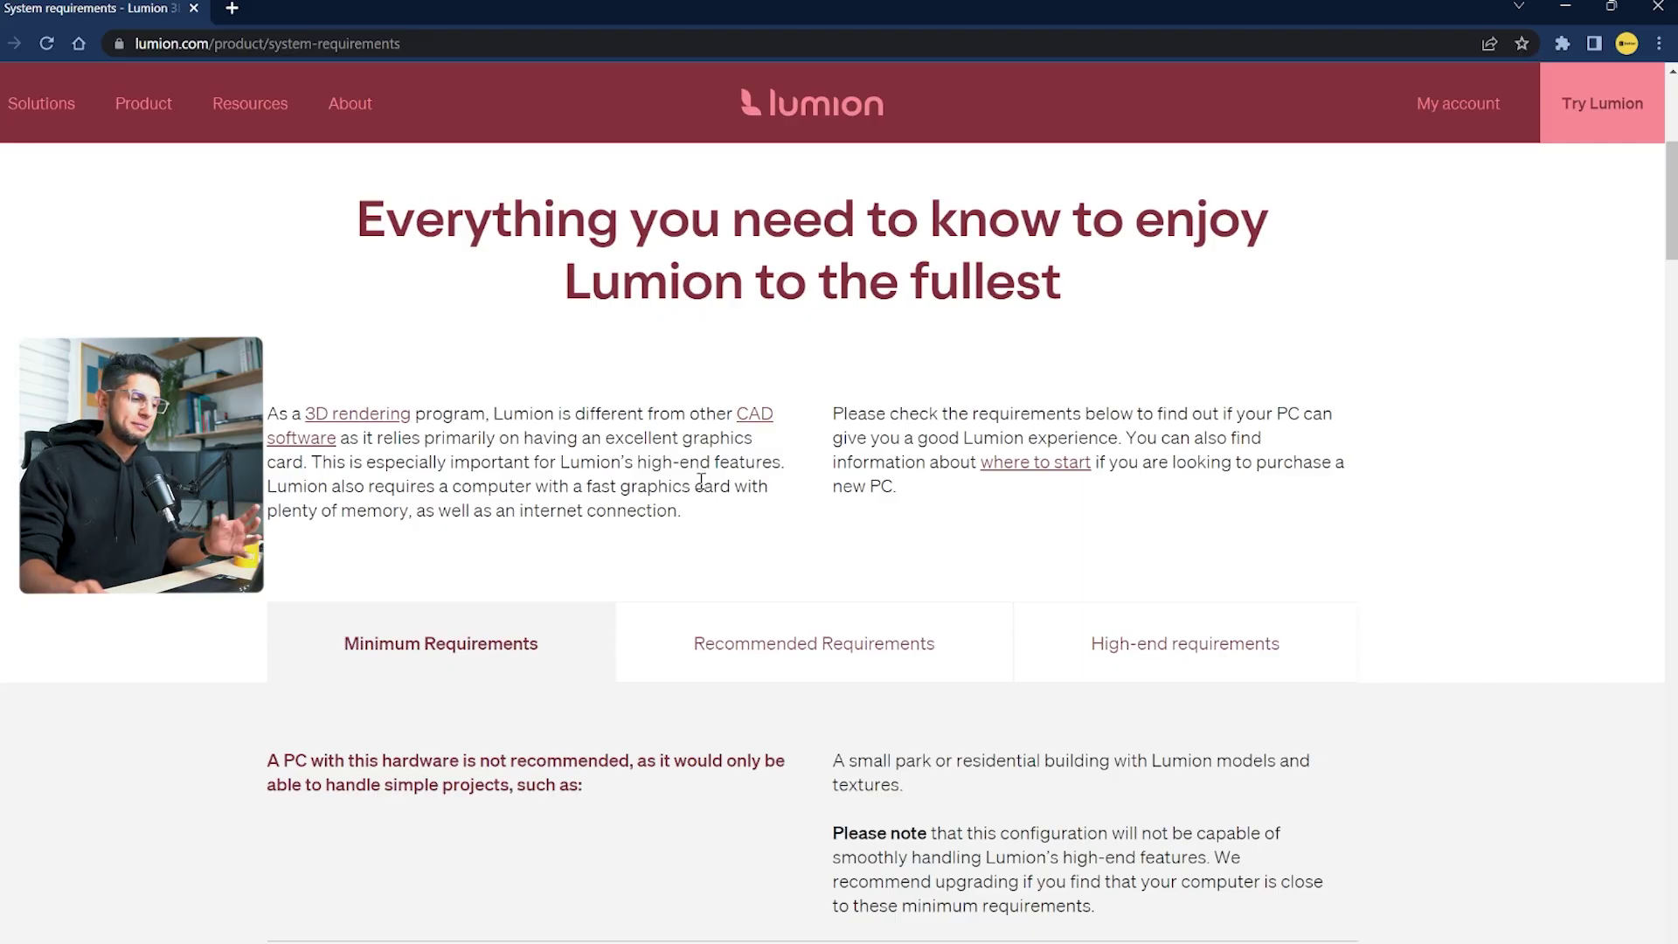
scroll(701, 482, "down", 3)
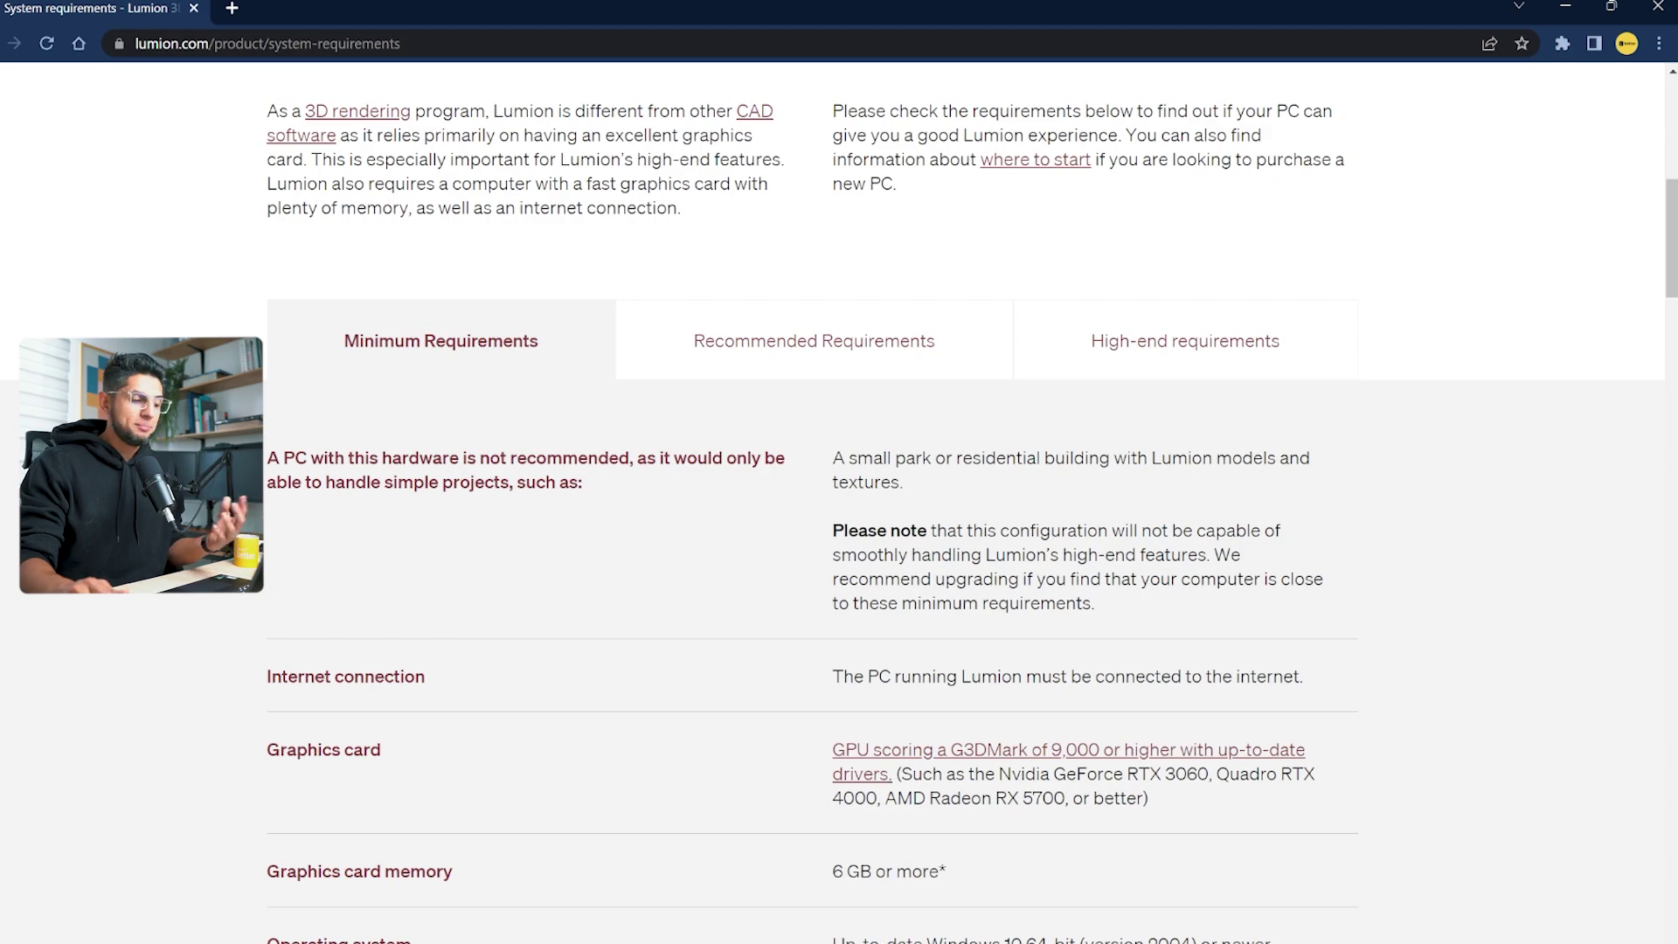
scroll(701, 482, "down", 2)
scroll(637, 419, "down", 1)
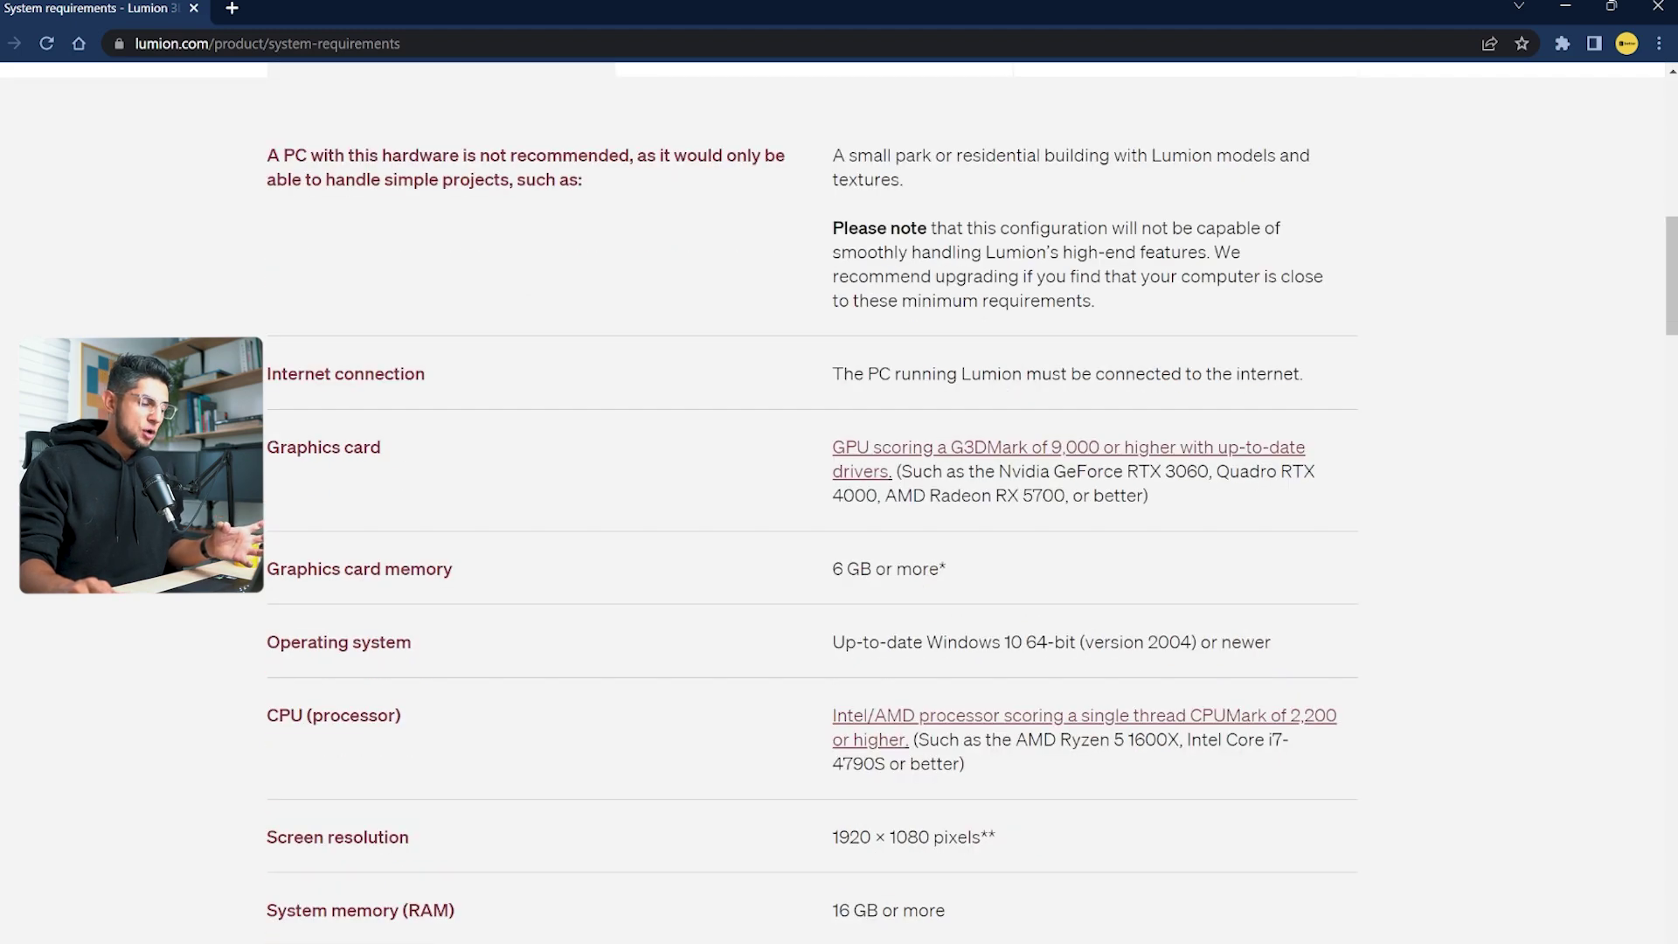
scroll(637, 420, "up", 2)
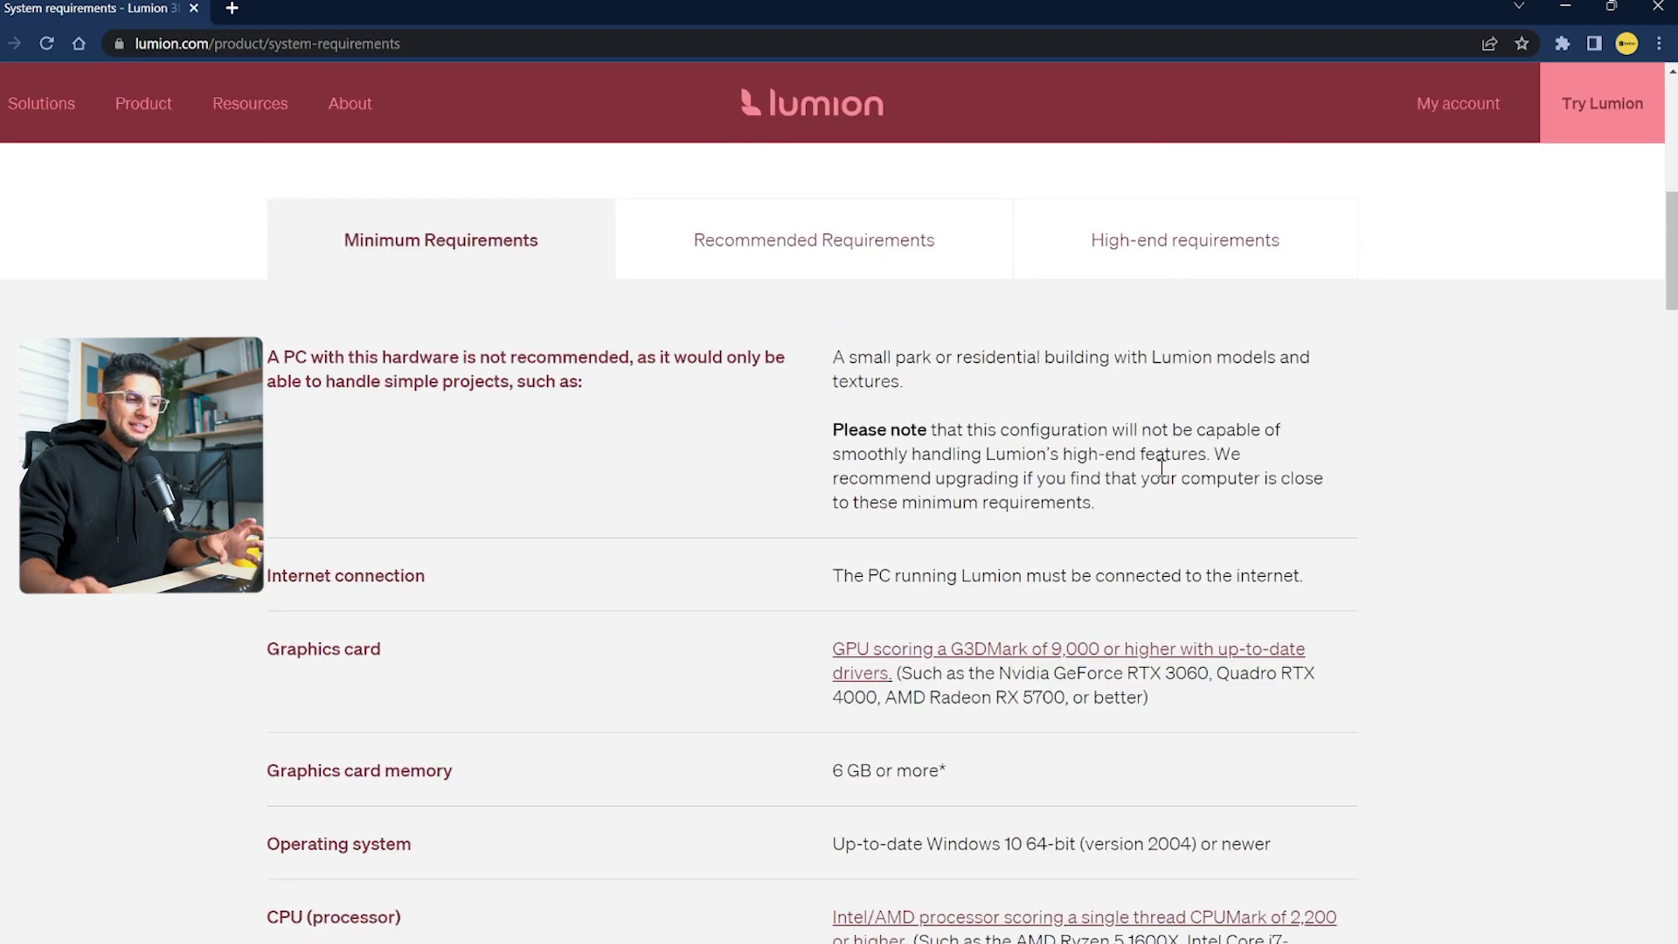
scroll(874, 550, "down", 4)
scroll(868, 554, "down", 3)
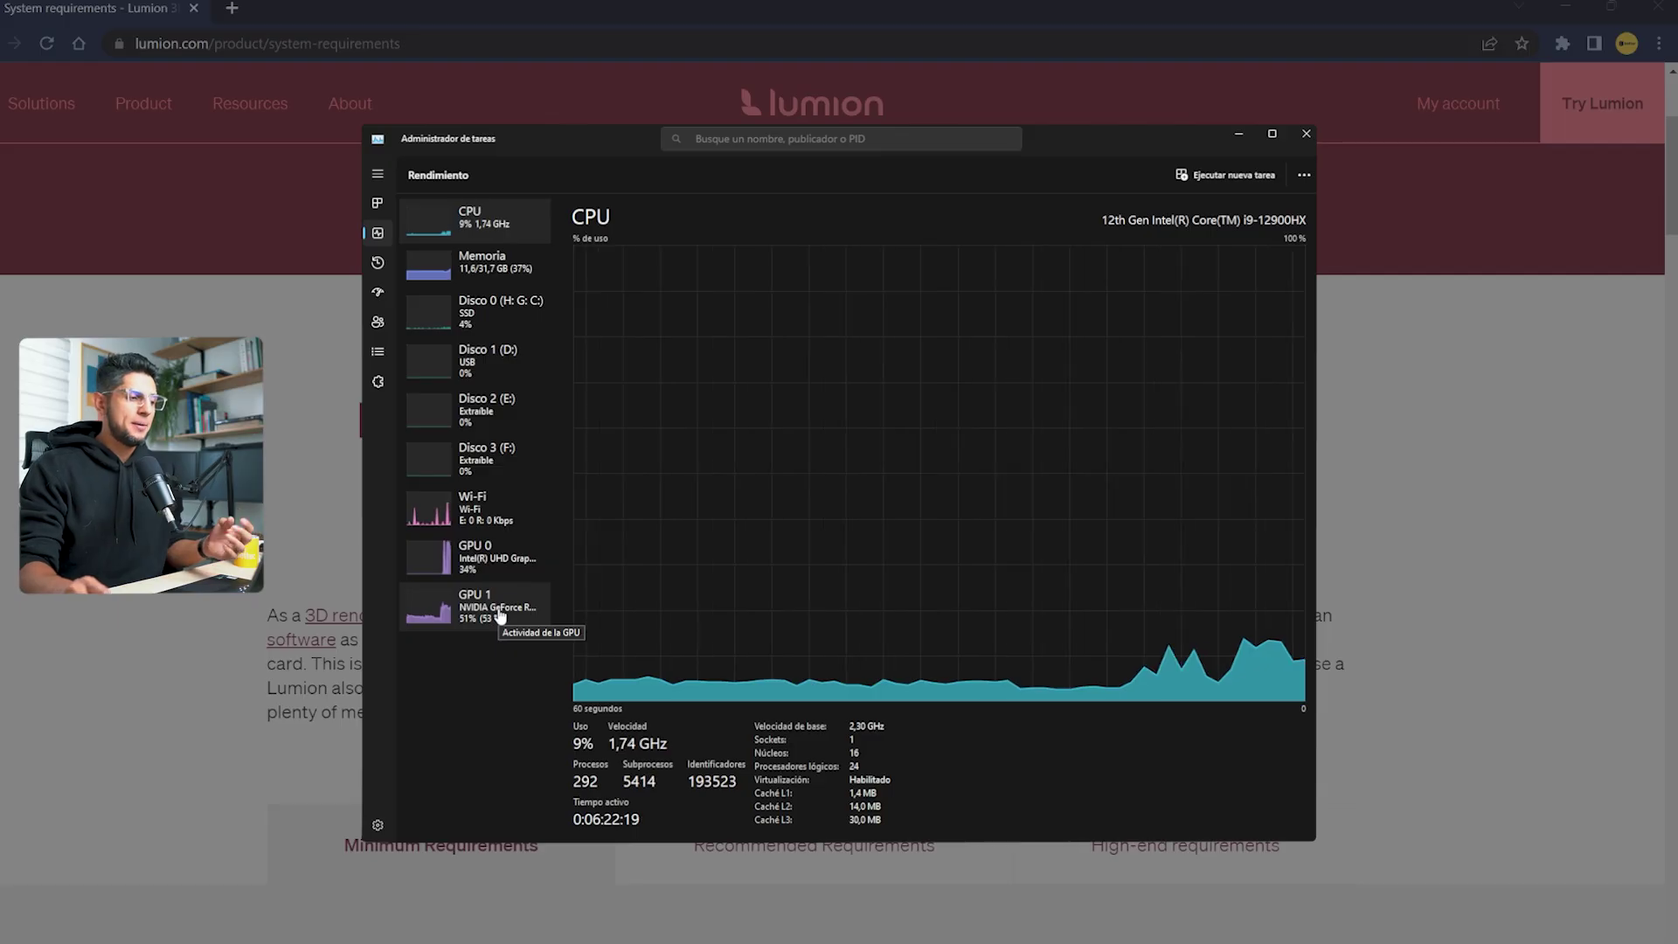
Check the computer's dedicated NVIDIA GPU, memory and CPU details in Task Manager.
left_click(500, 617)
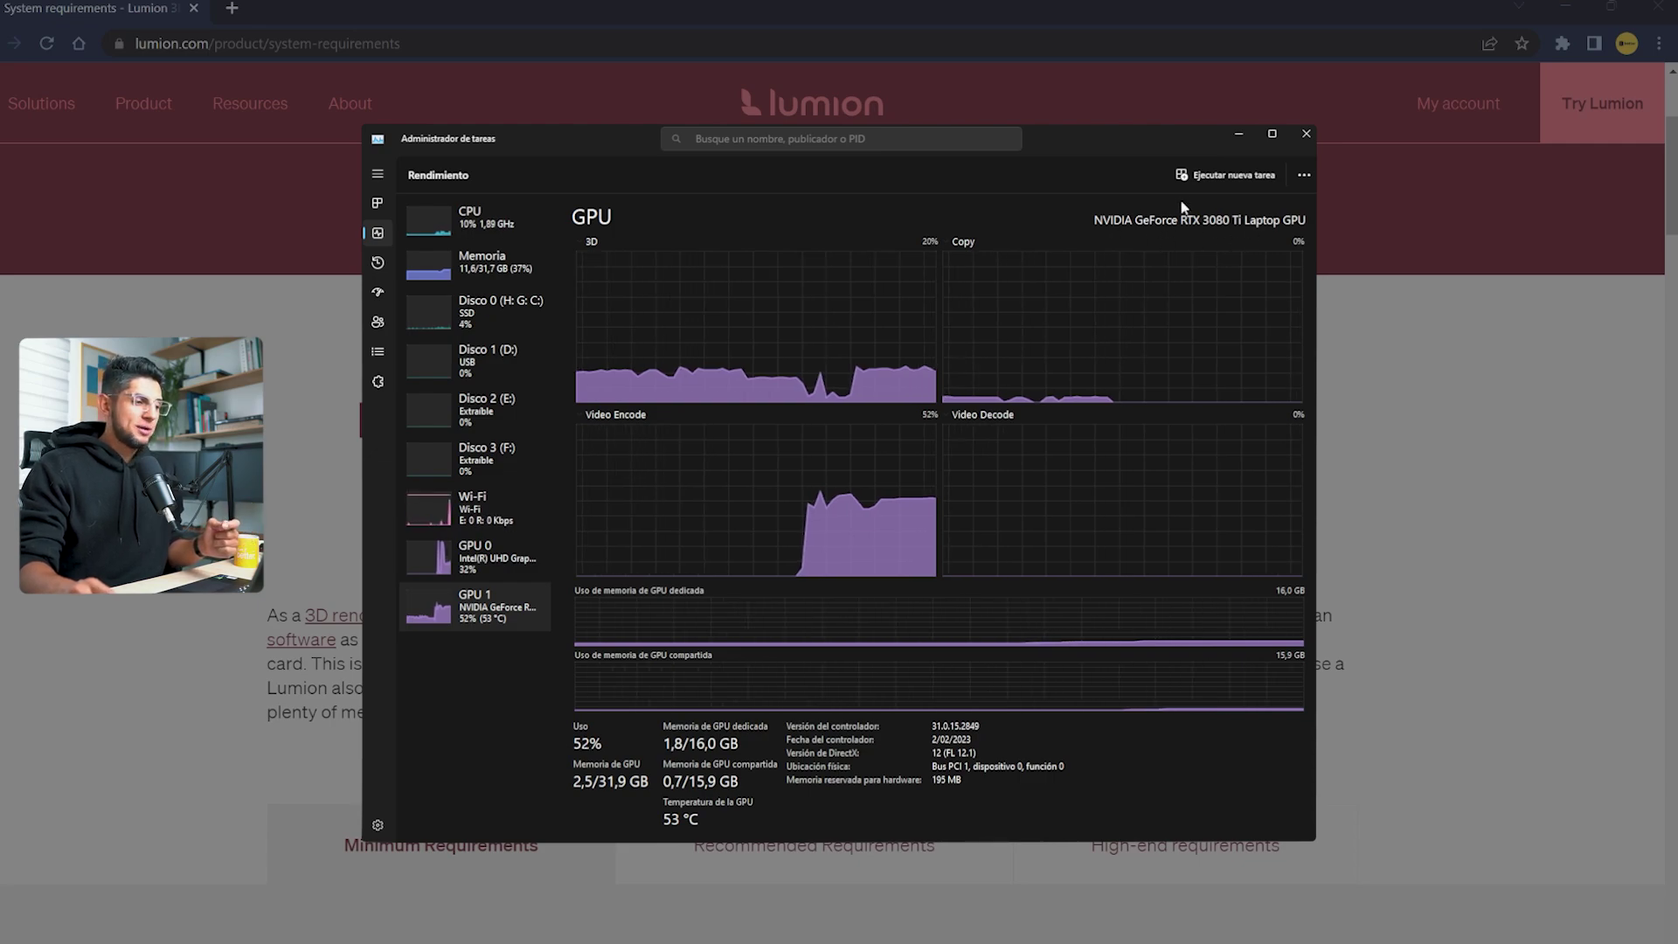
left_click(482, 261)
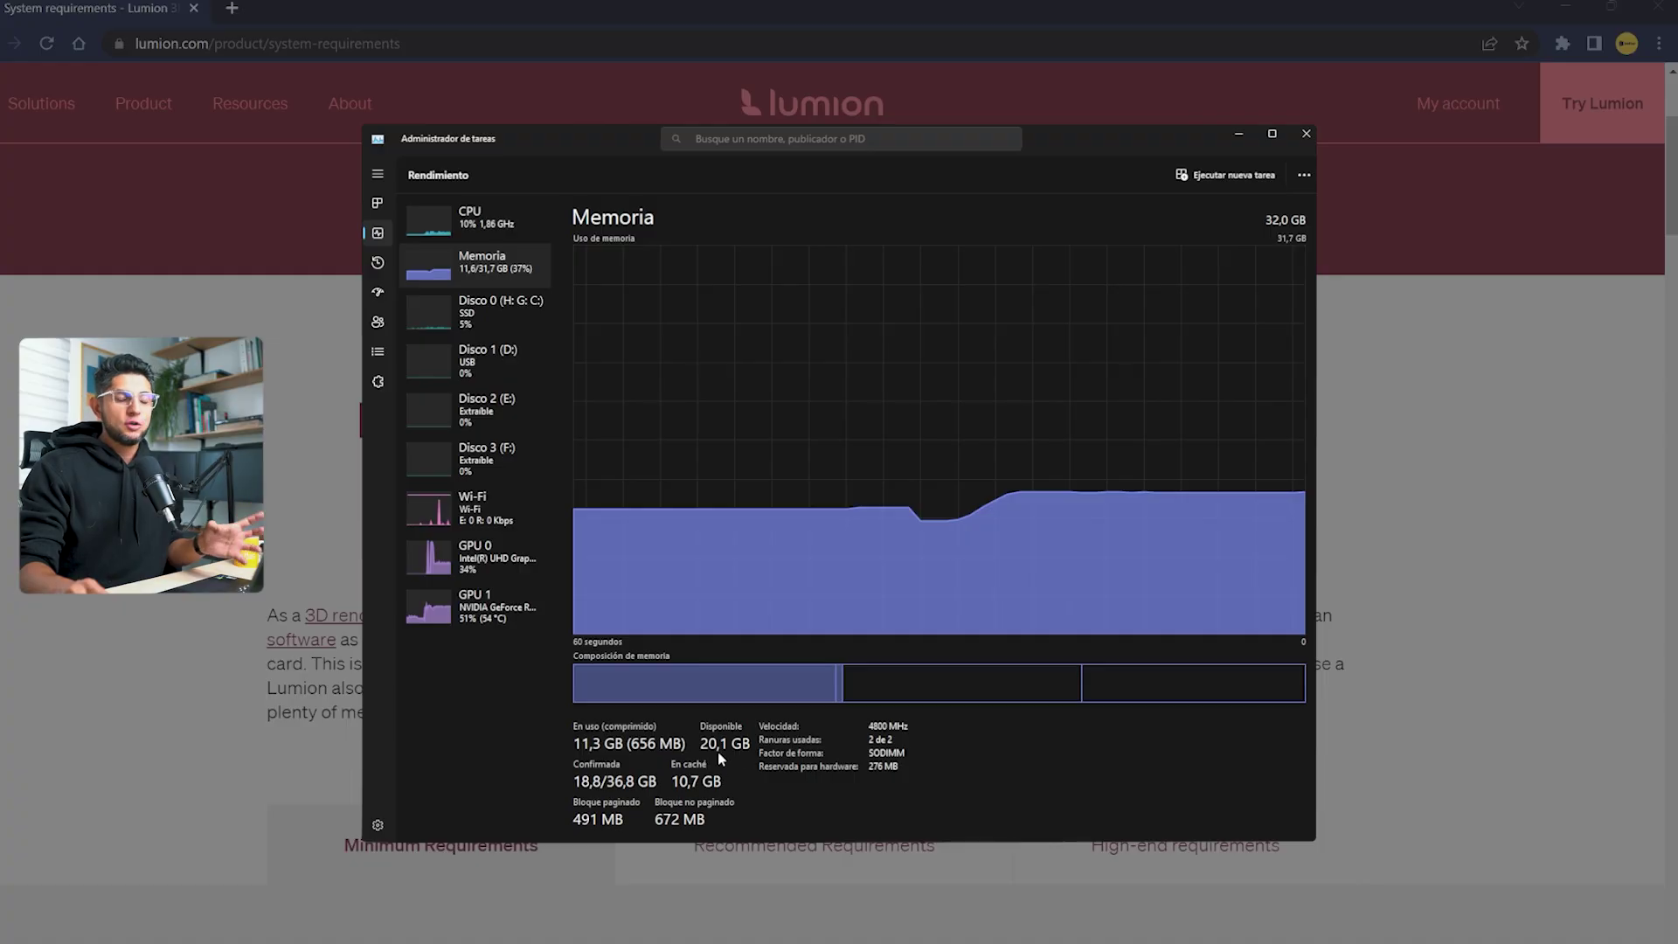
left_click(472, 220)
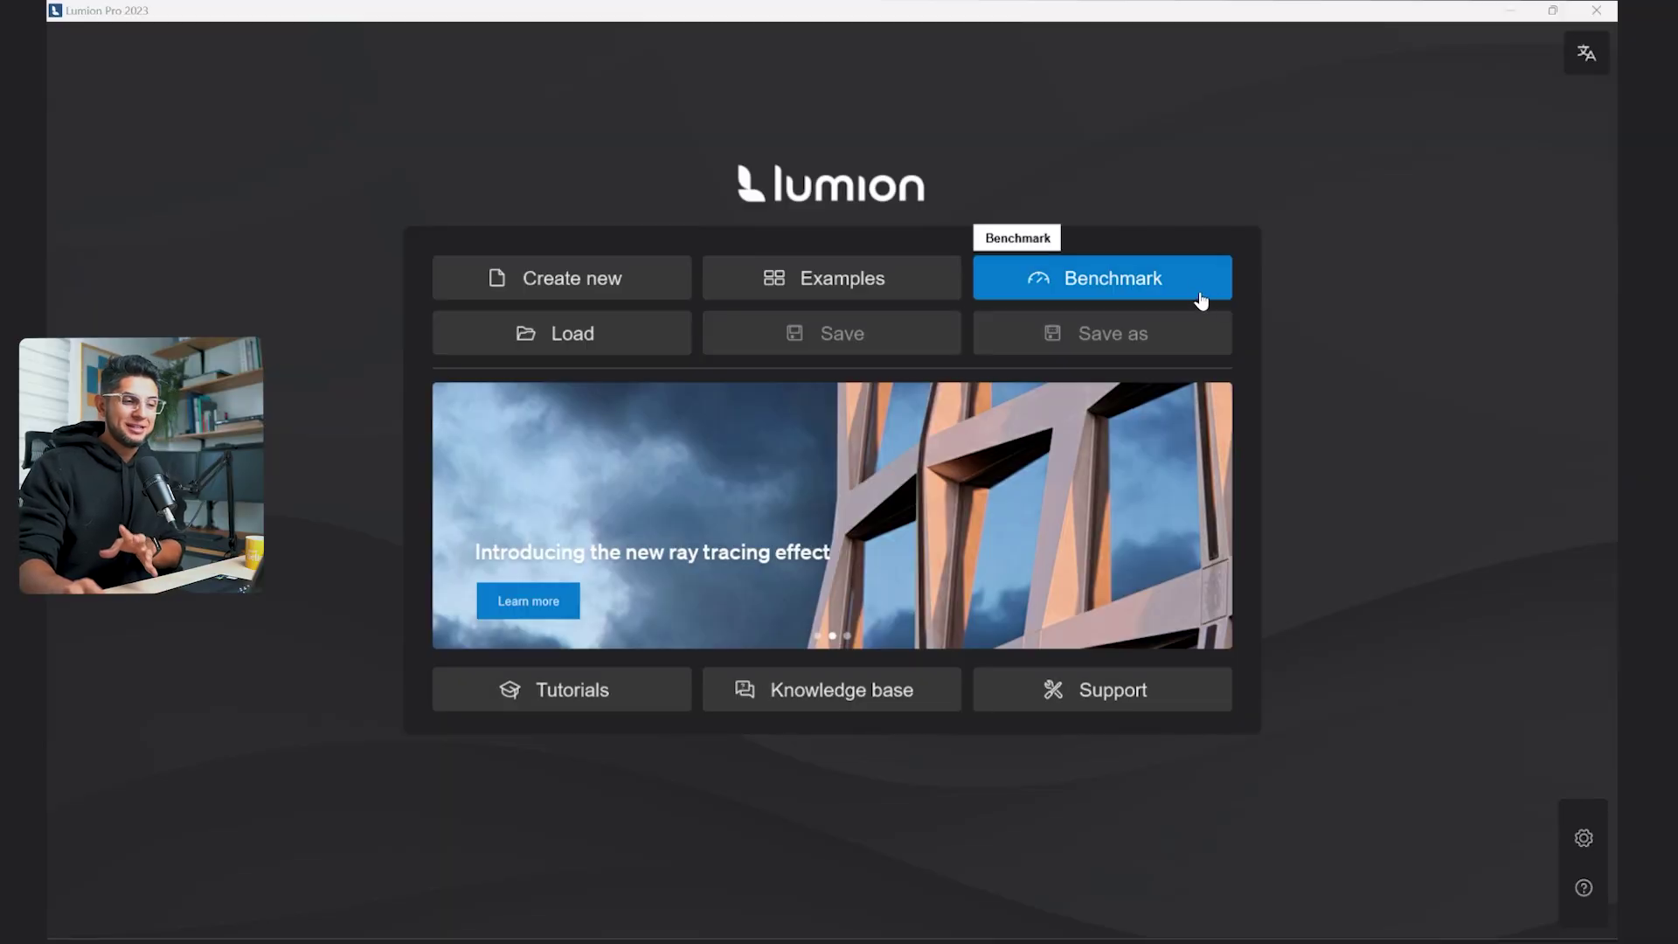
Switch to Lumion and review the benchmark results for the graphics card, graphics memory, processor and system memory.
left_click(1196, 291)
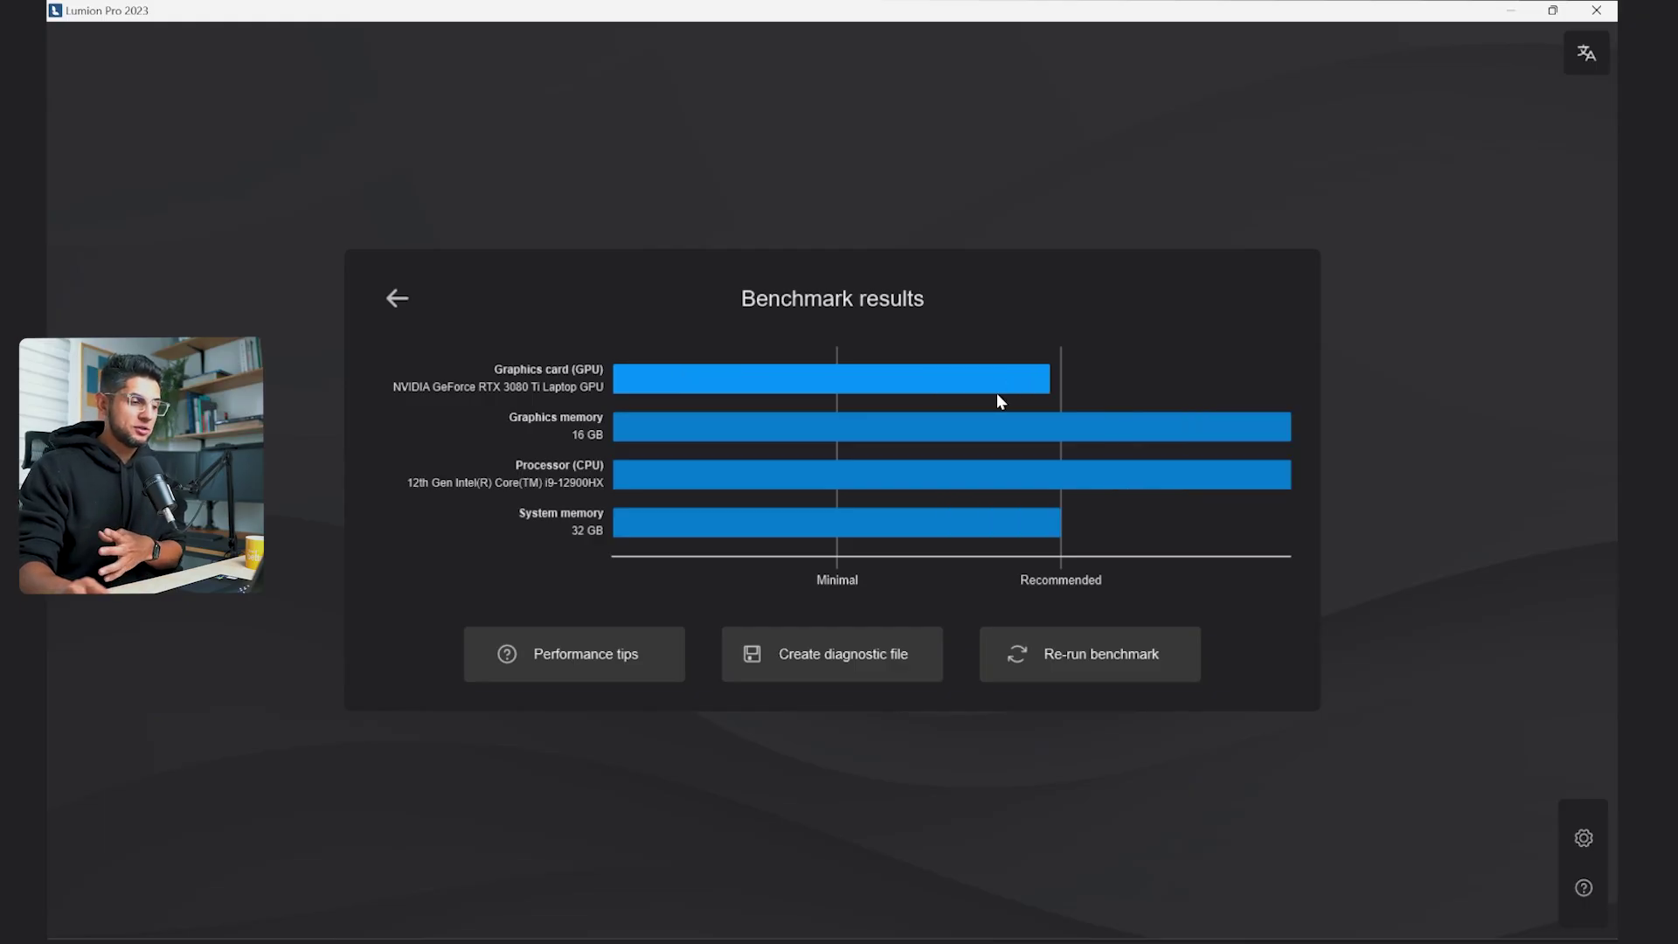
mouse_move(1122, 514)
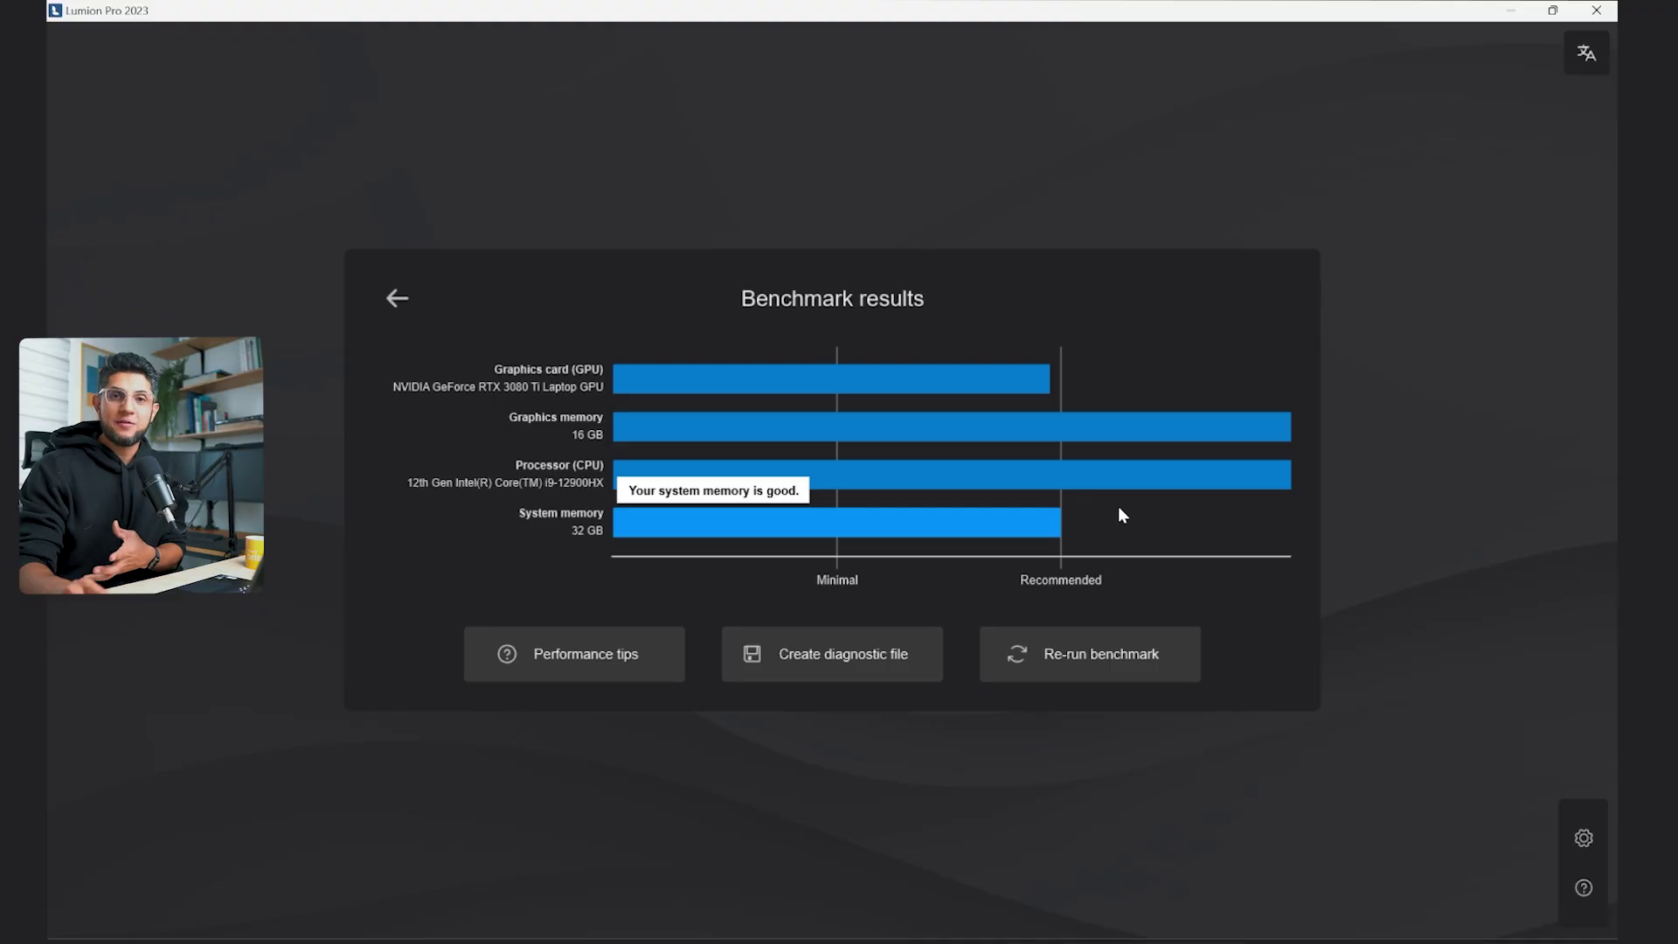
mouse_move(1044, 391)
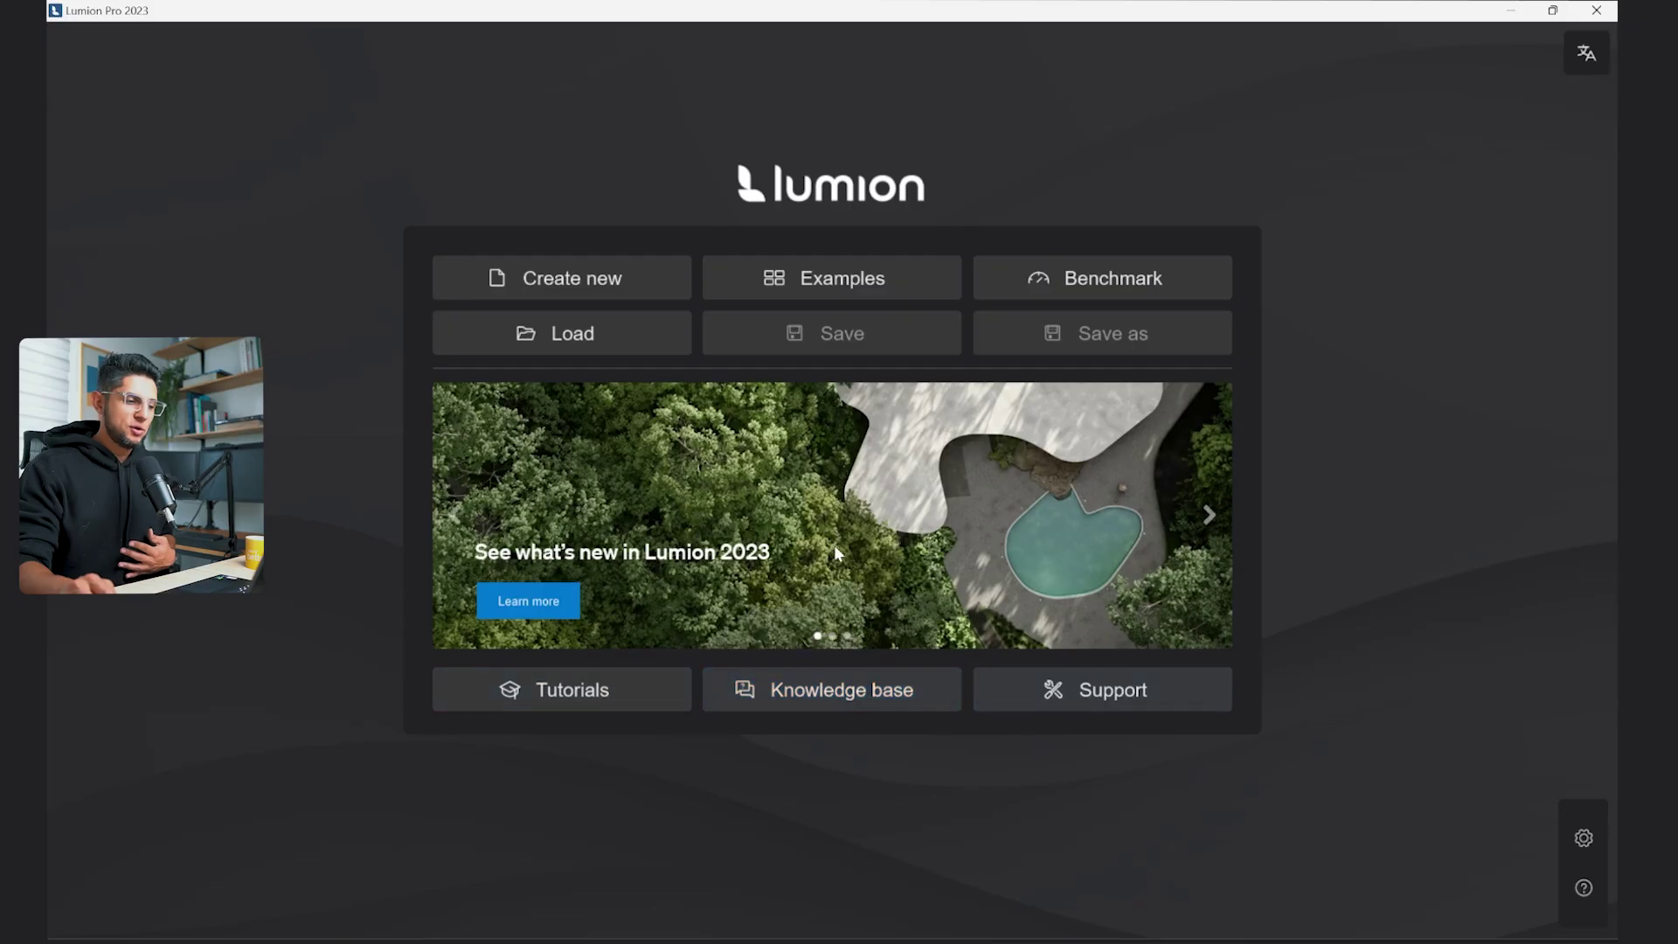
Browse the news banners on the start screen and review the image settings.
left_click(1209, 516)
left_click(1210, 520)
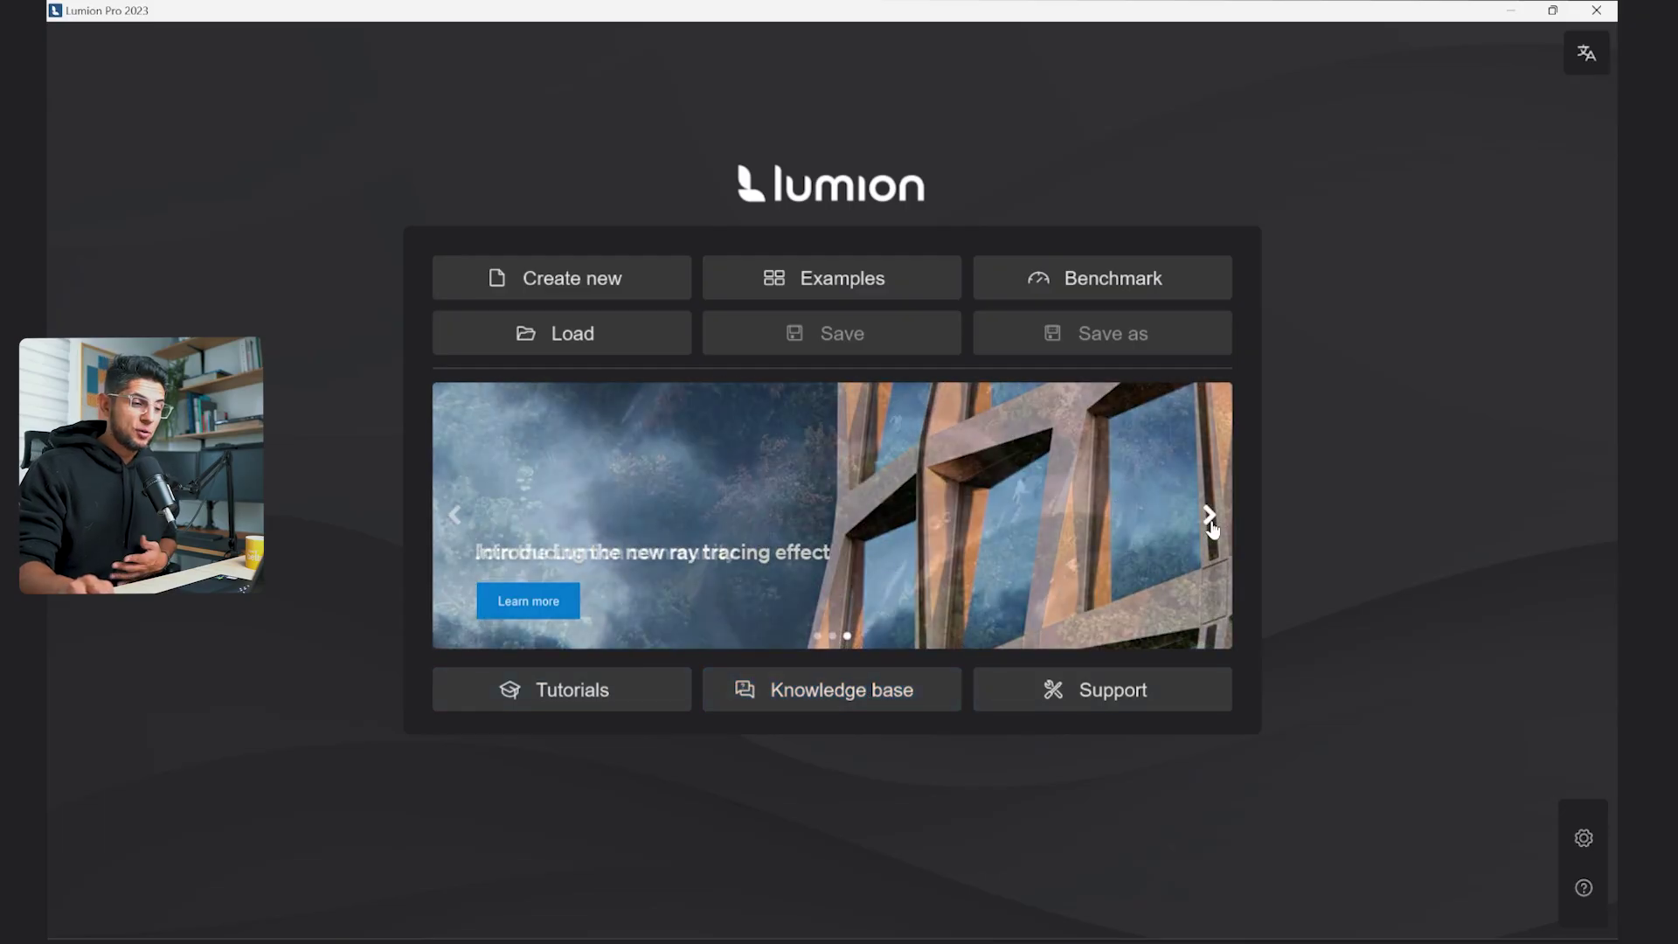
left_click(1210, 517)
left_click(1210, 517)
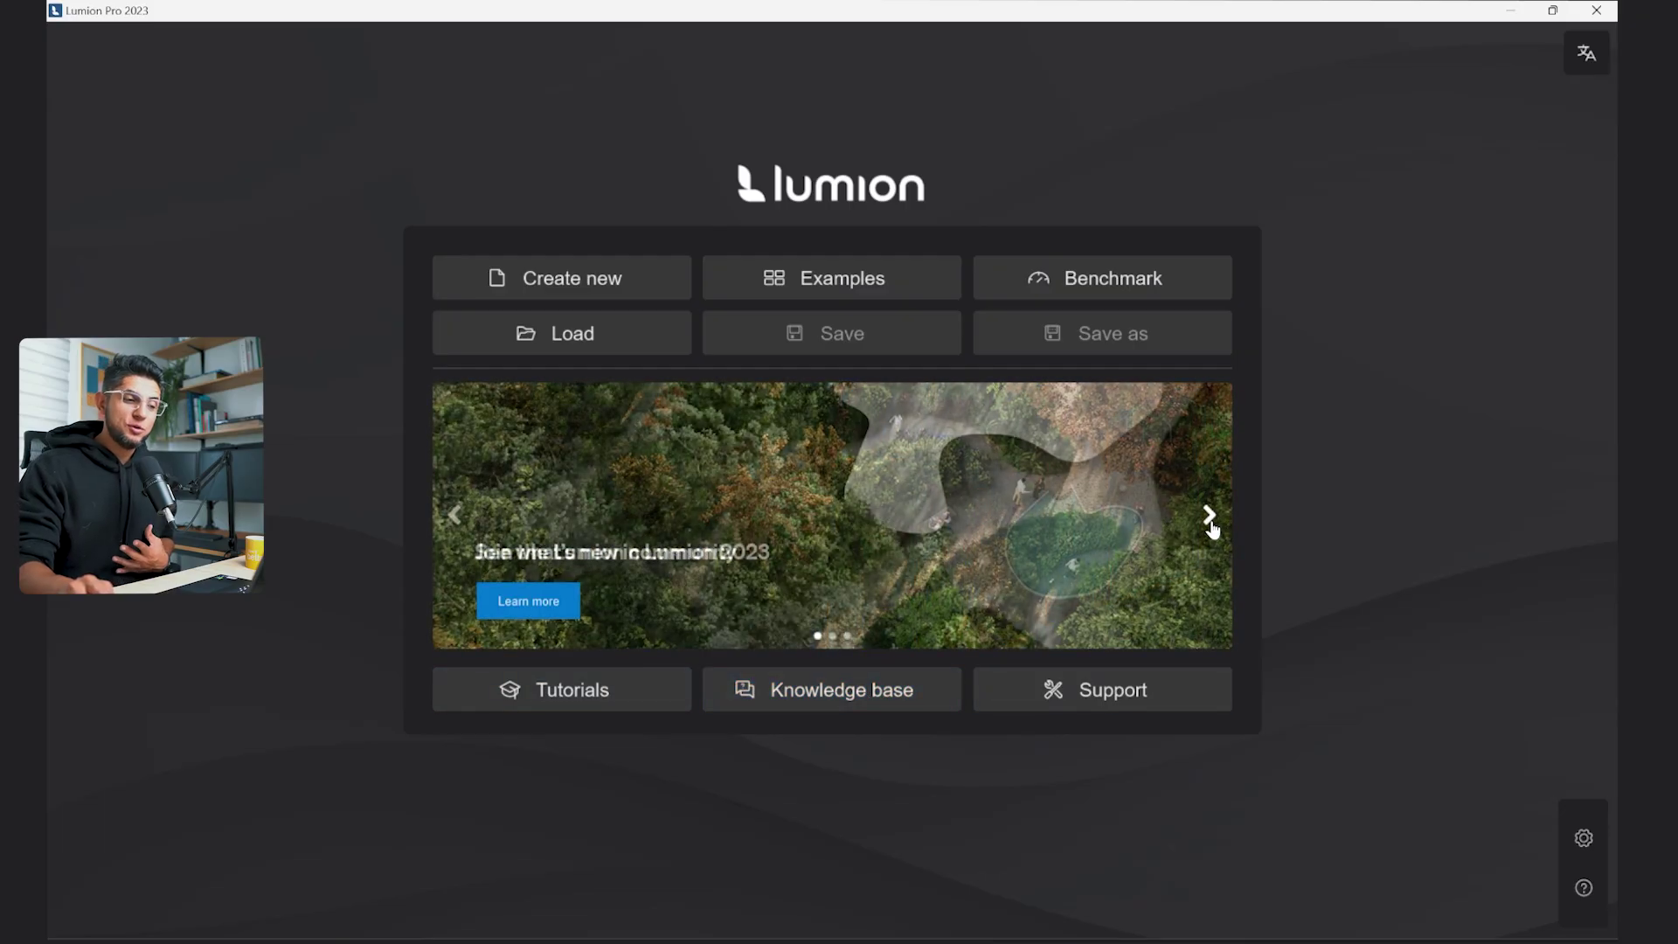
left_click(1584, 840)
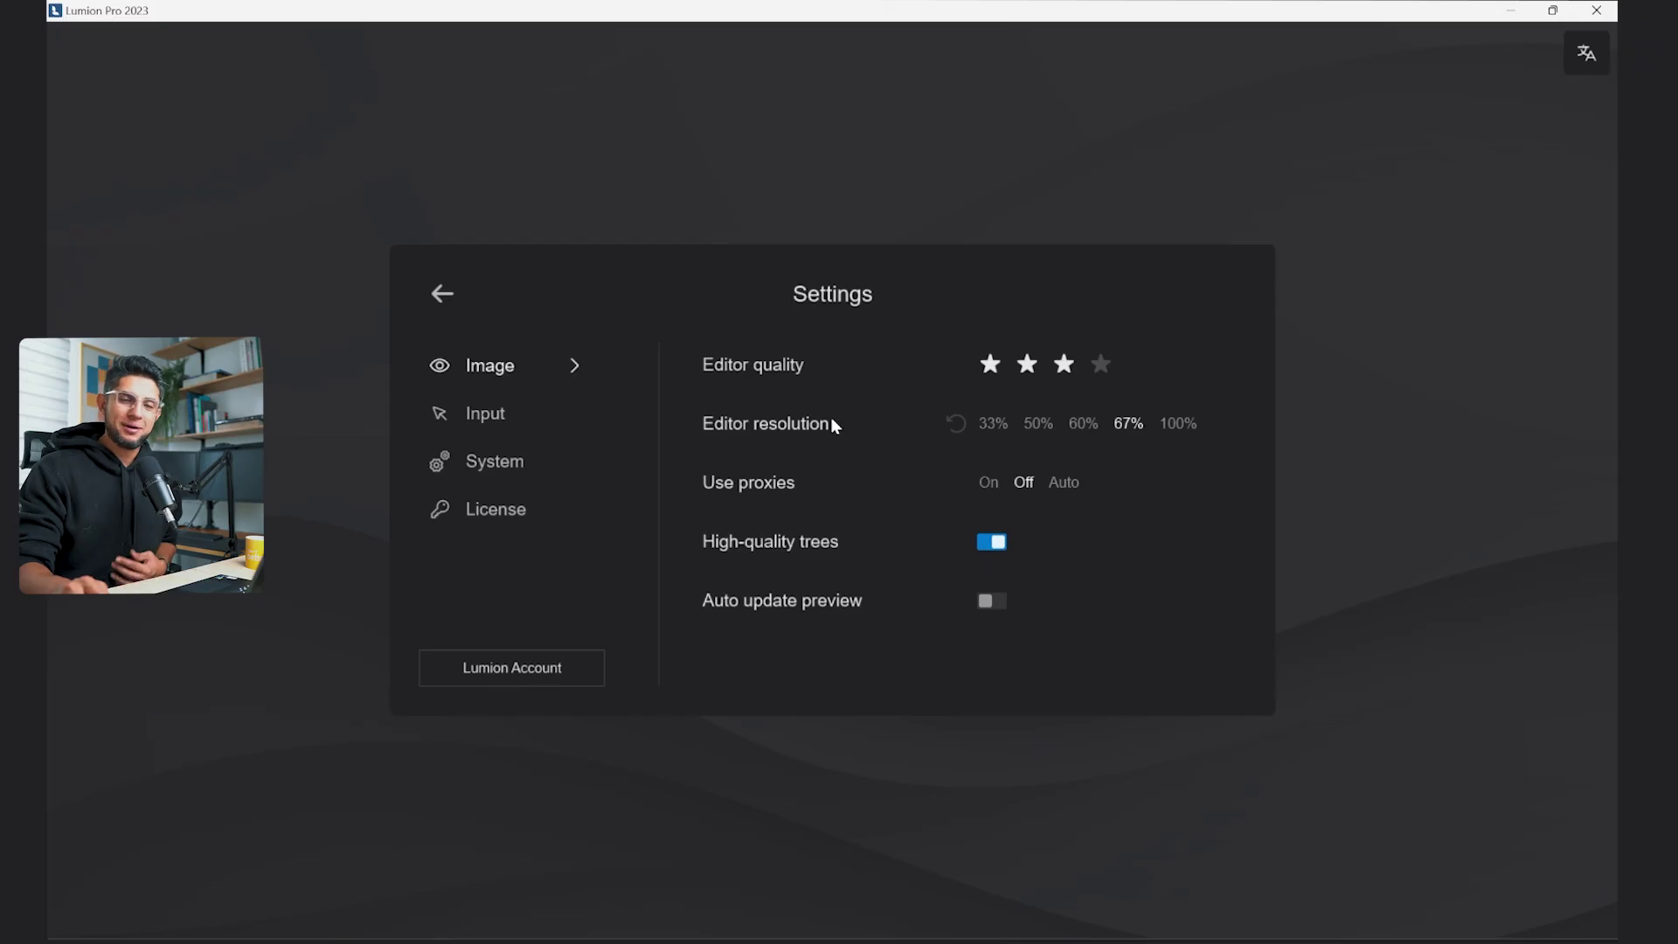
left_click(442, 292)
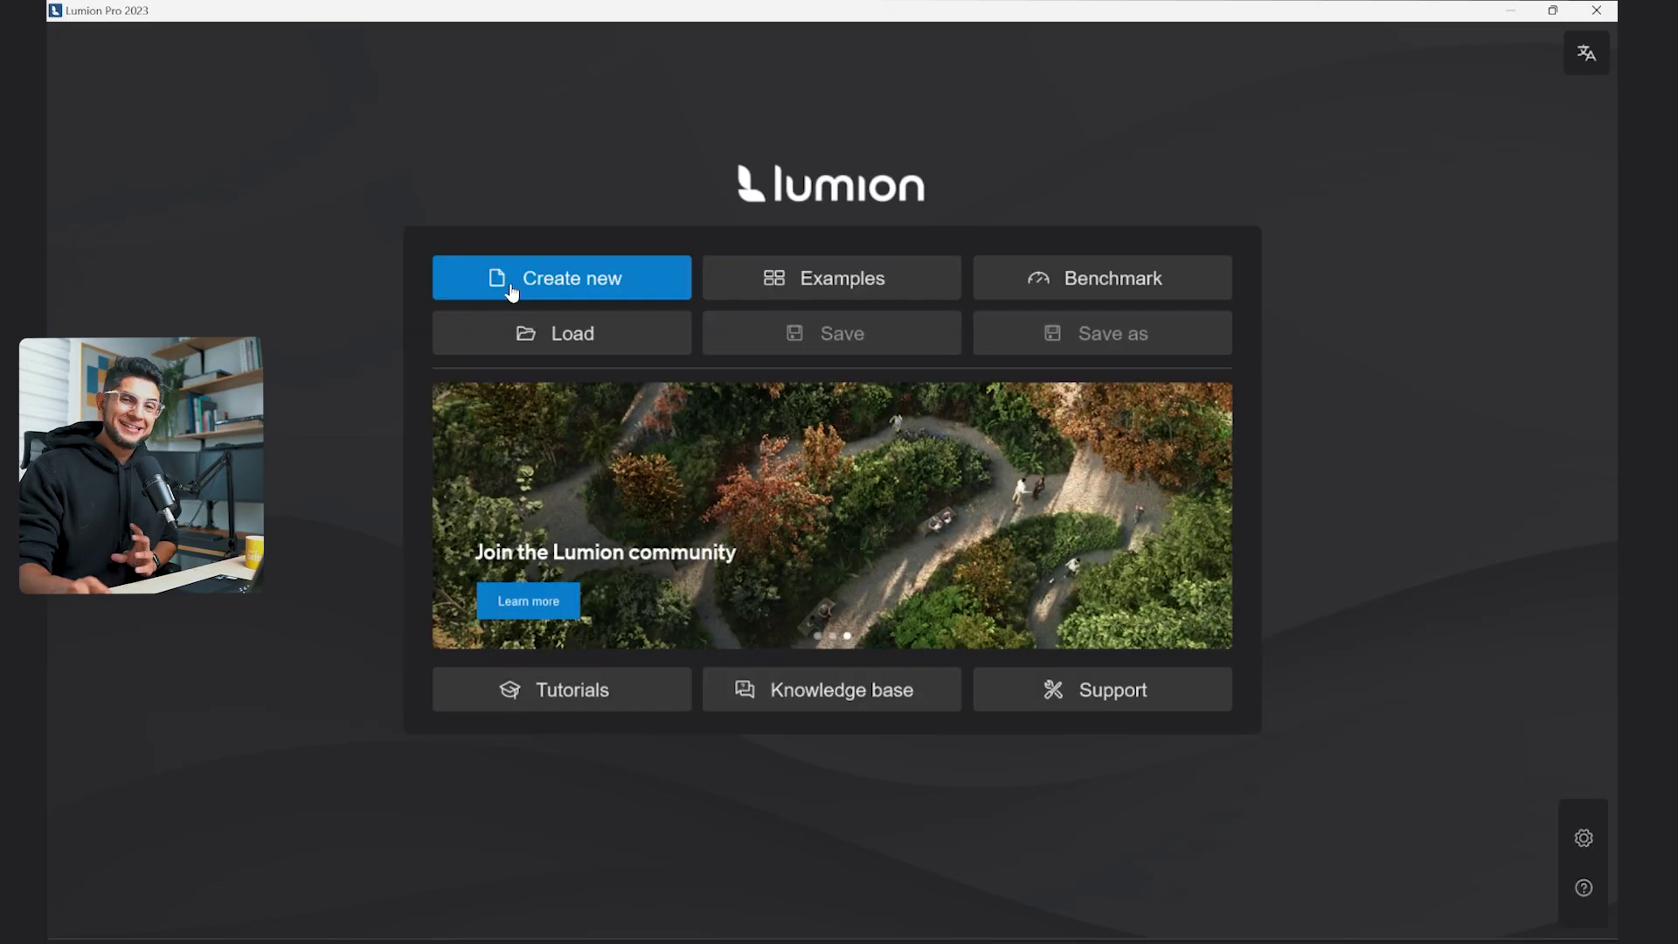
Create a new project from the Plain environment template.
left_click(512, 293)
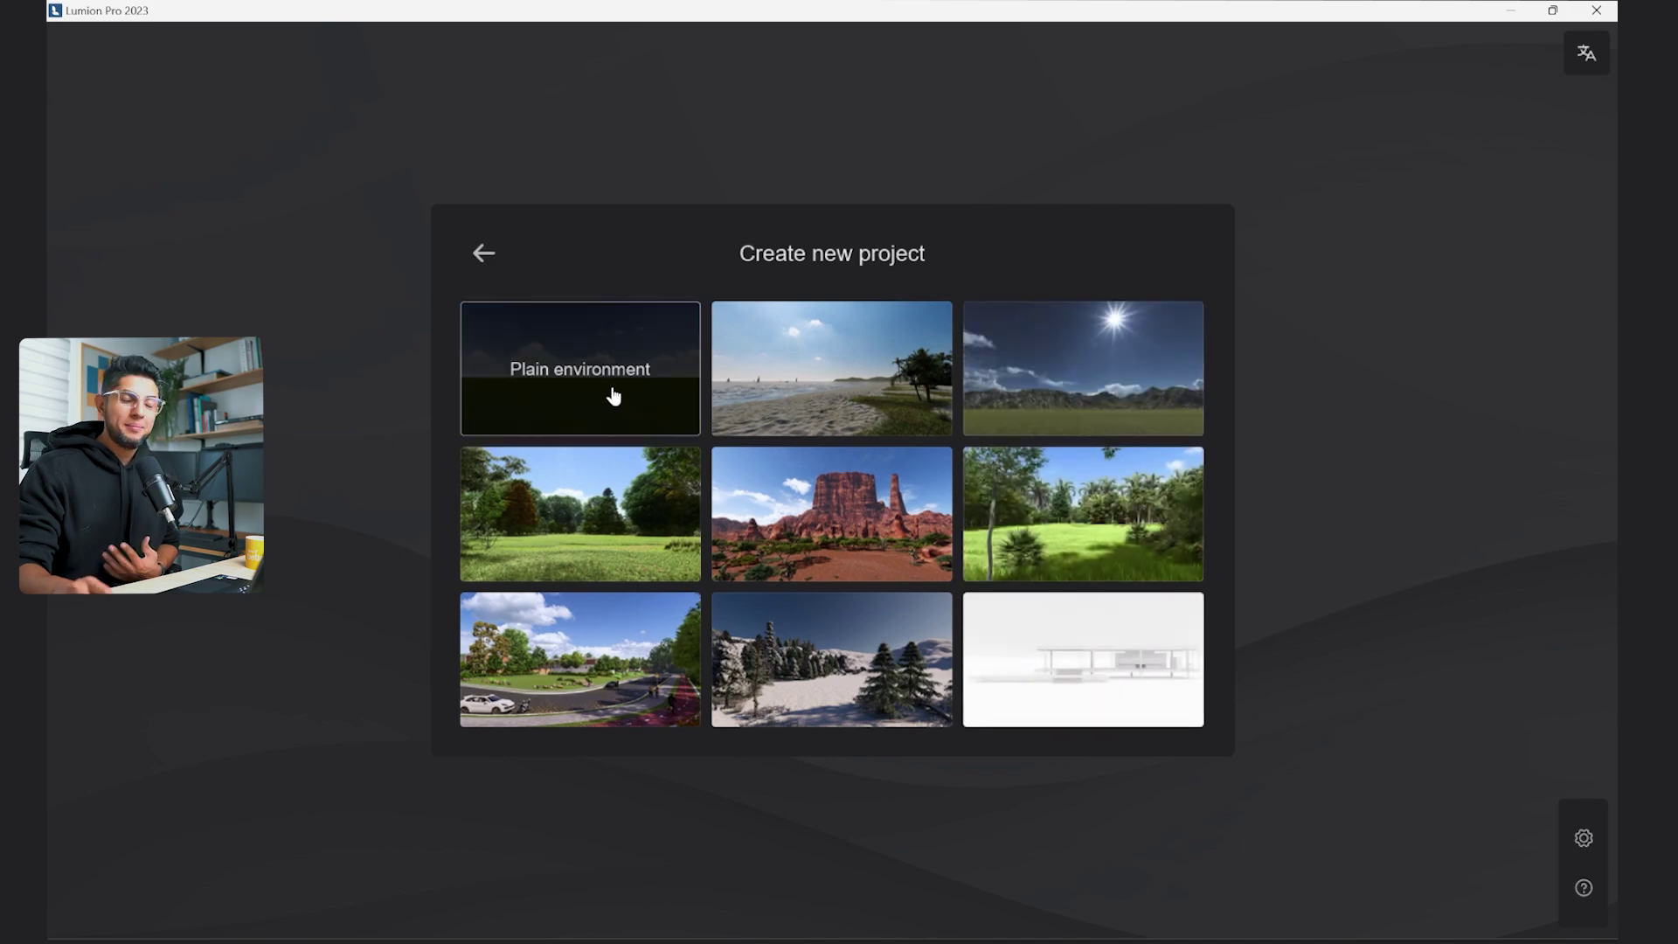
left_click(614, 396)
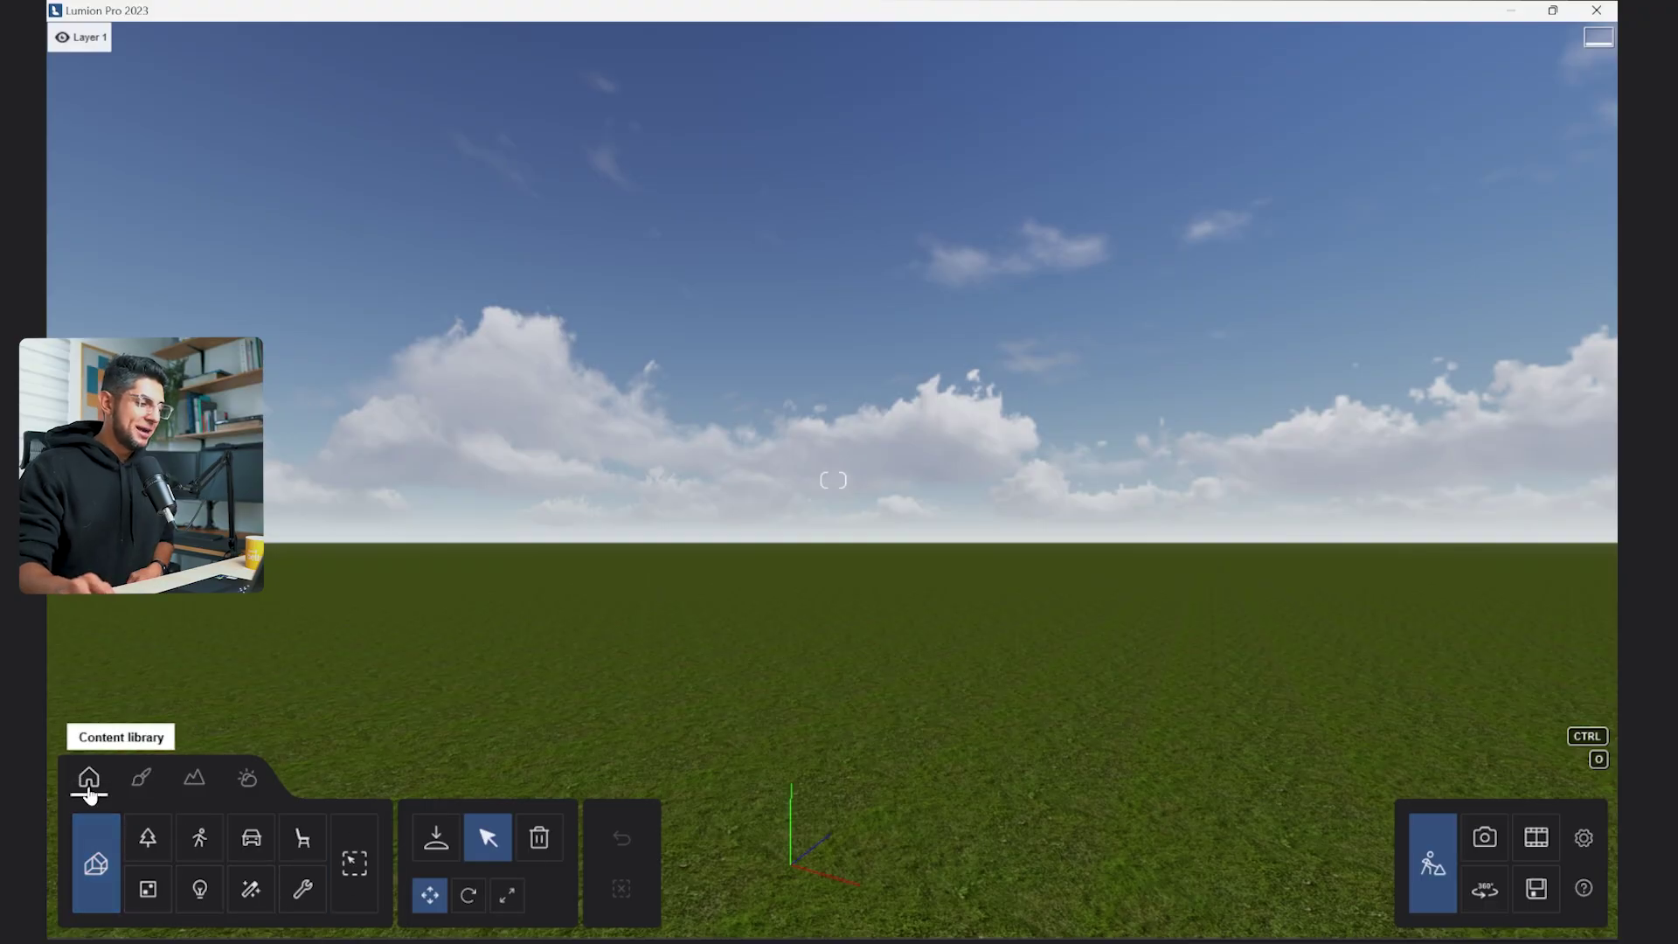
Review the material editor, landscape, weather and content library tool sets for building the scene.
left_click(141, 777)
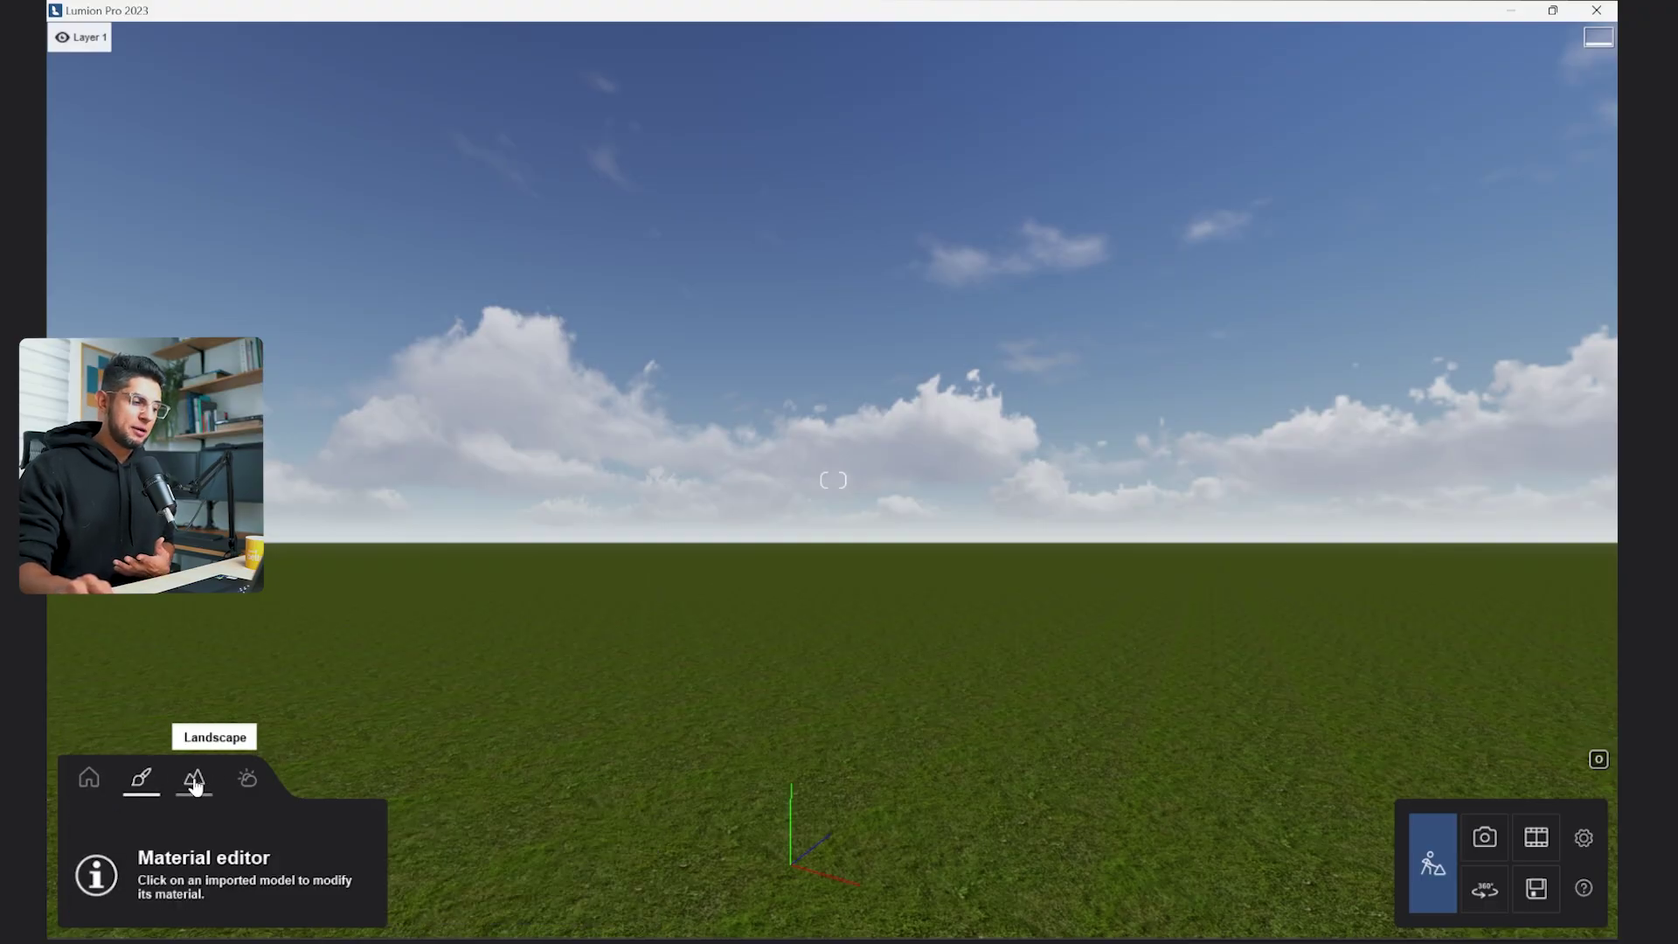
left_click(194, 778)
left_click(246, 778)
left_click(92, 785)
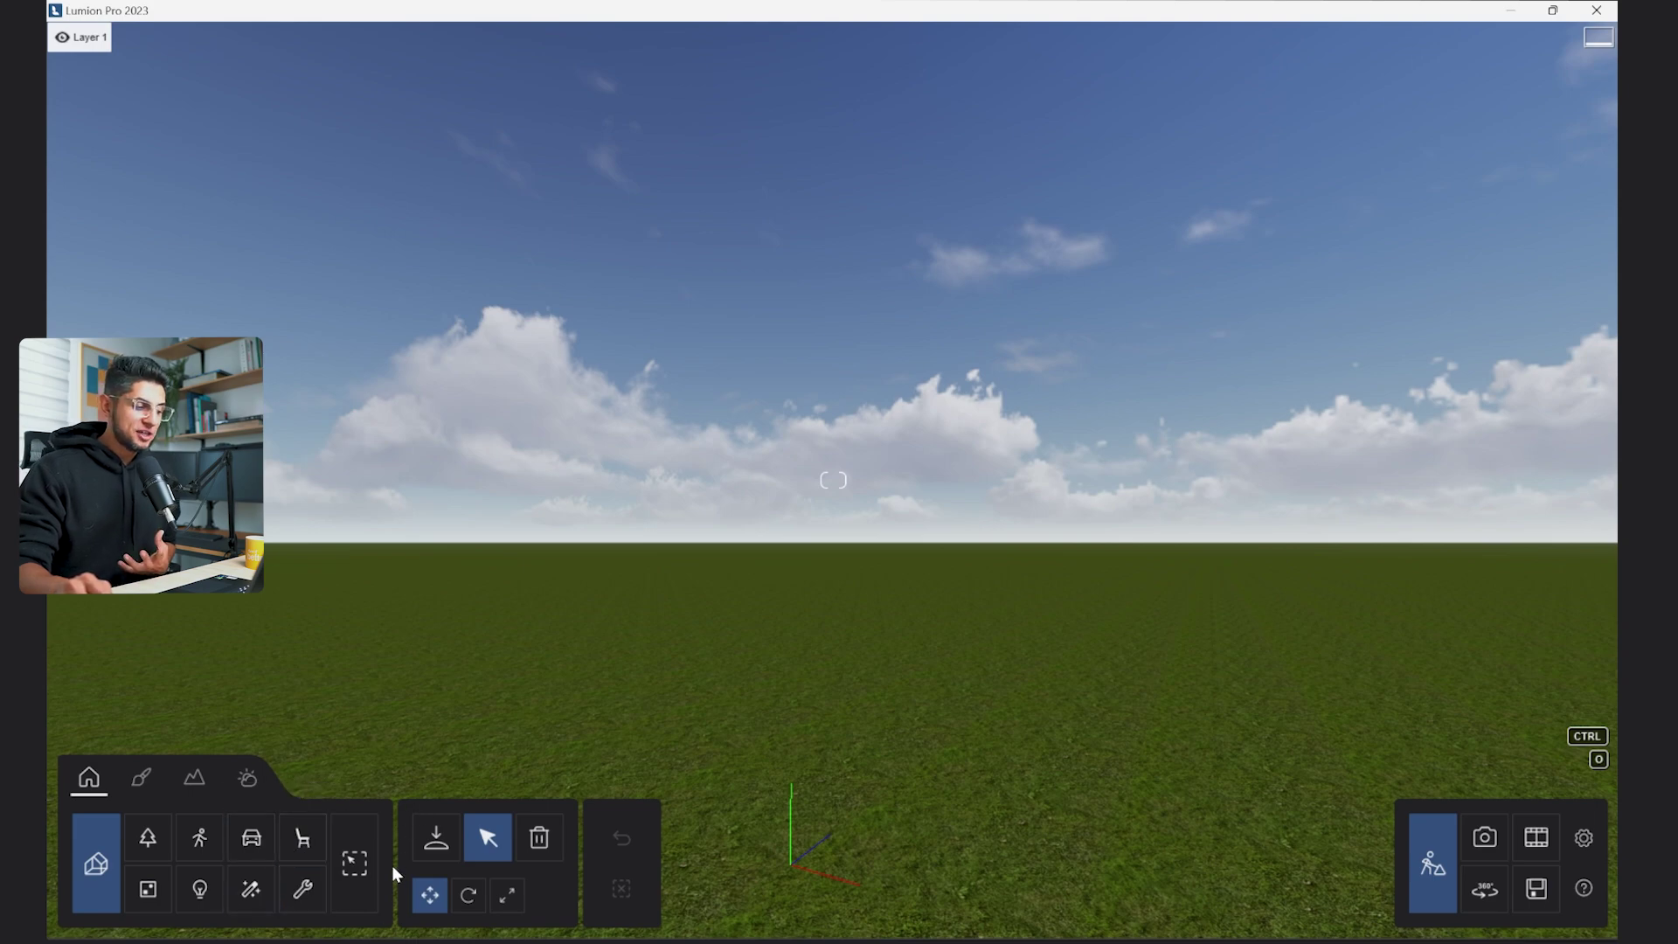
left_click(429, 849)
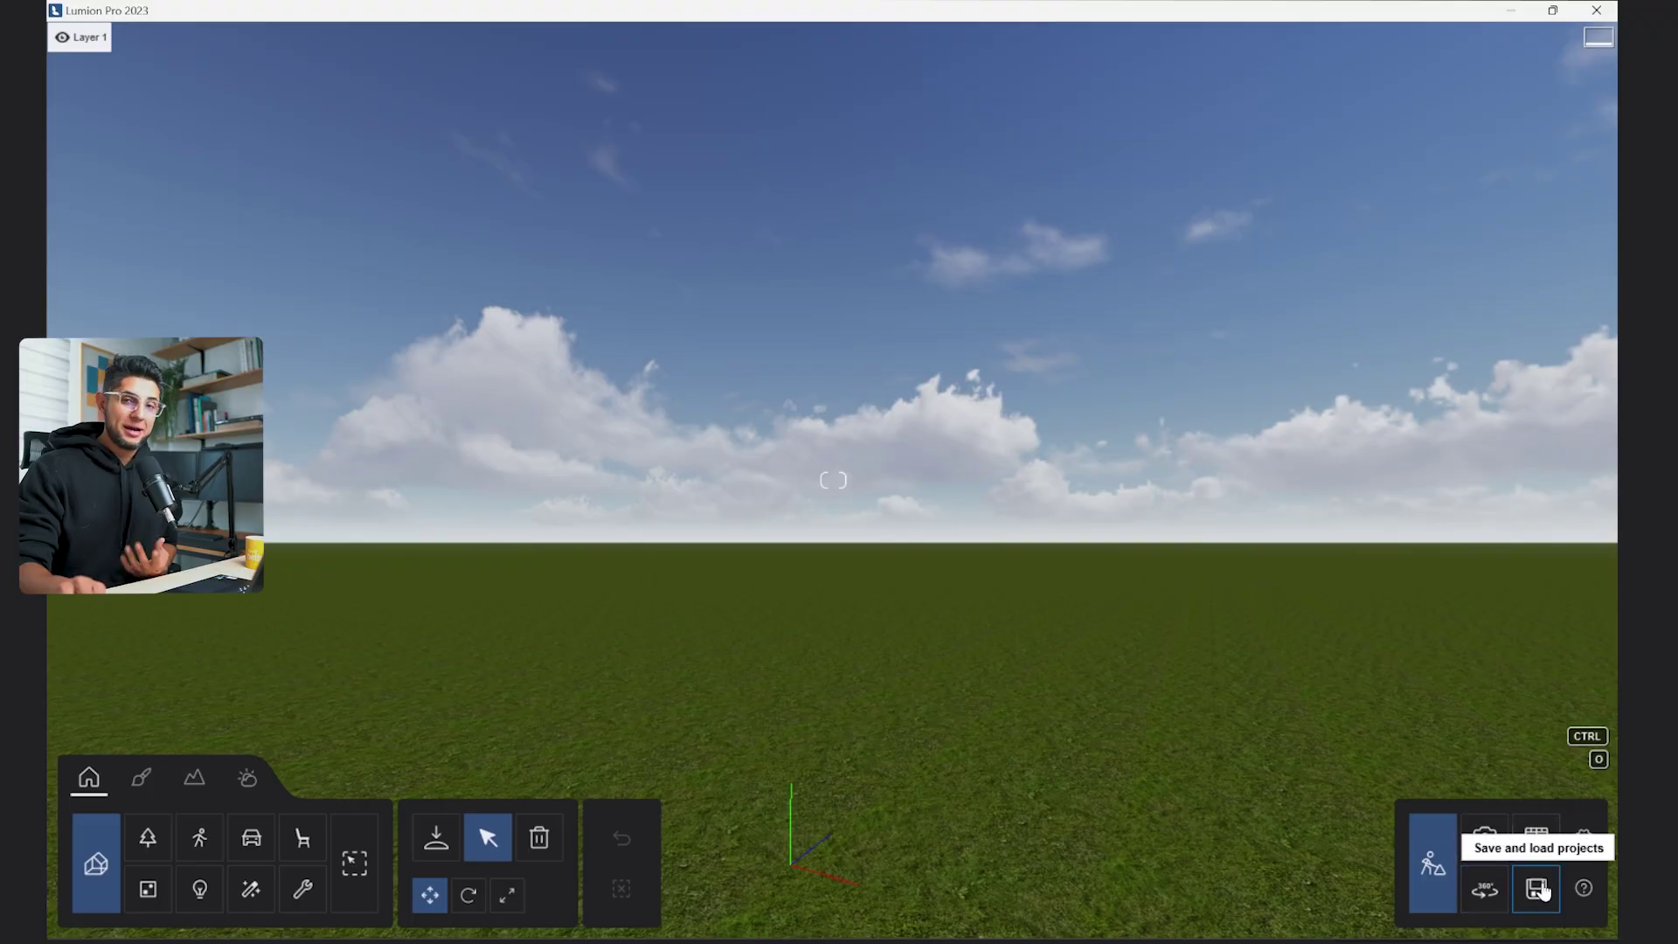
mouse_move(90, 56)
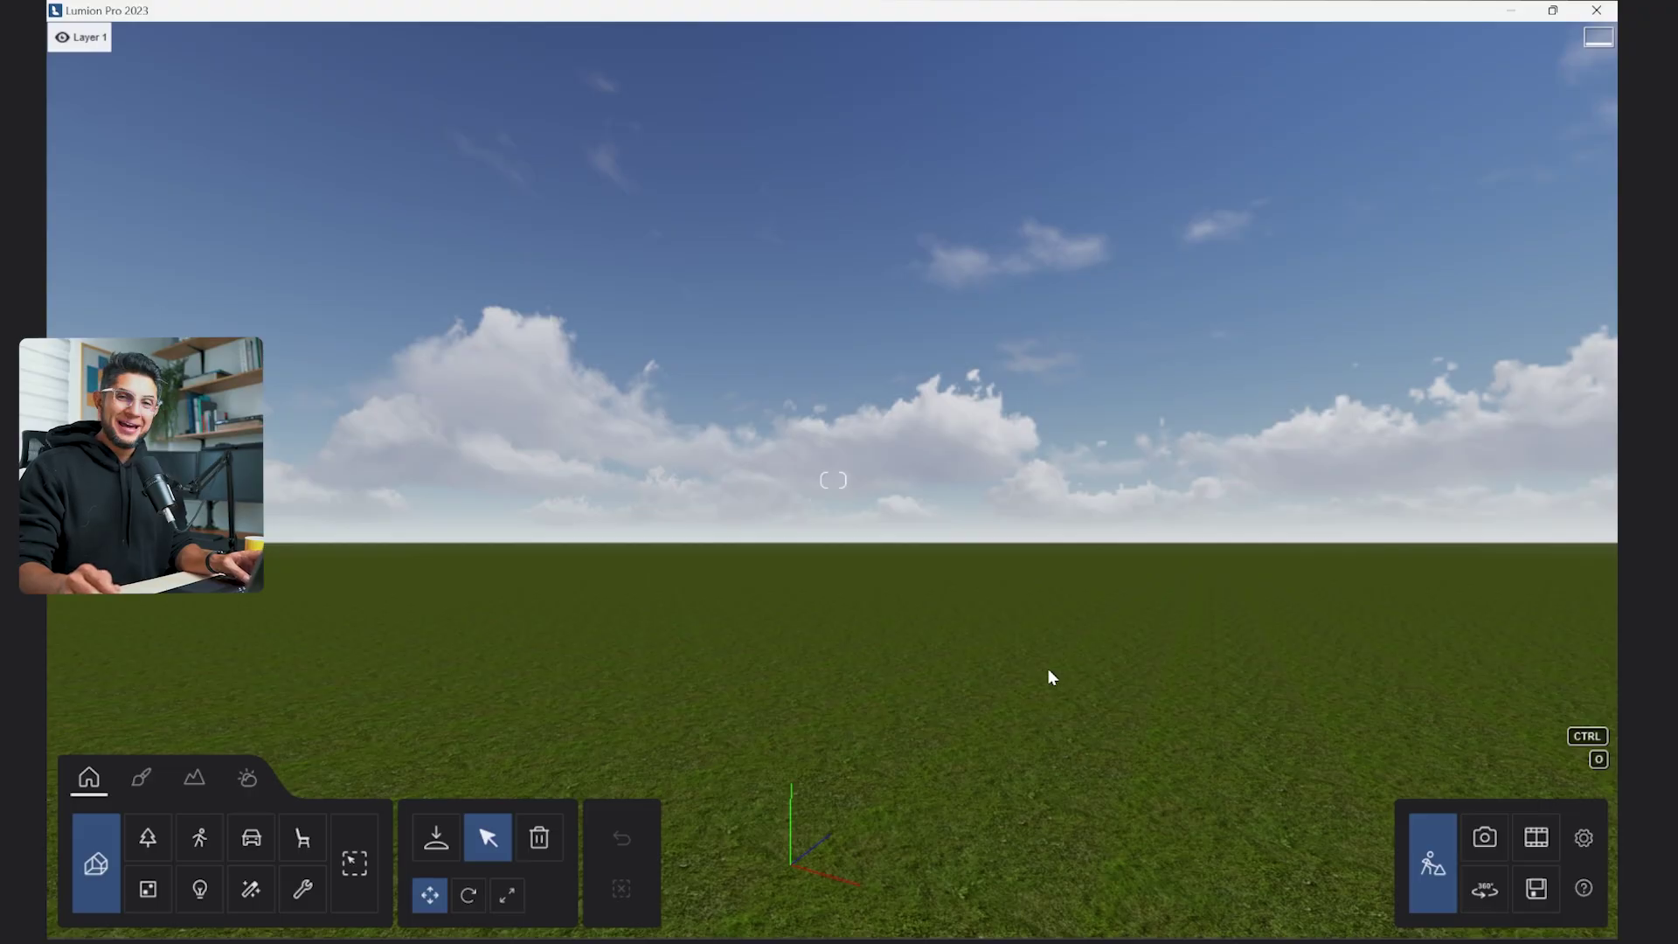
Practise camera navigation in the empty scene by looking around, moving across the ground and changing the camera height.
right_click_drag(1067, 689, 1064, 690)
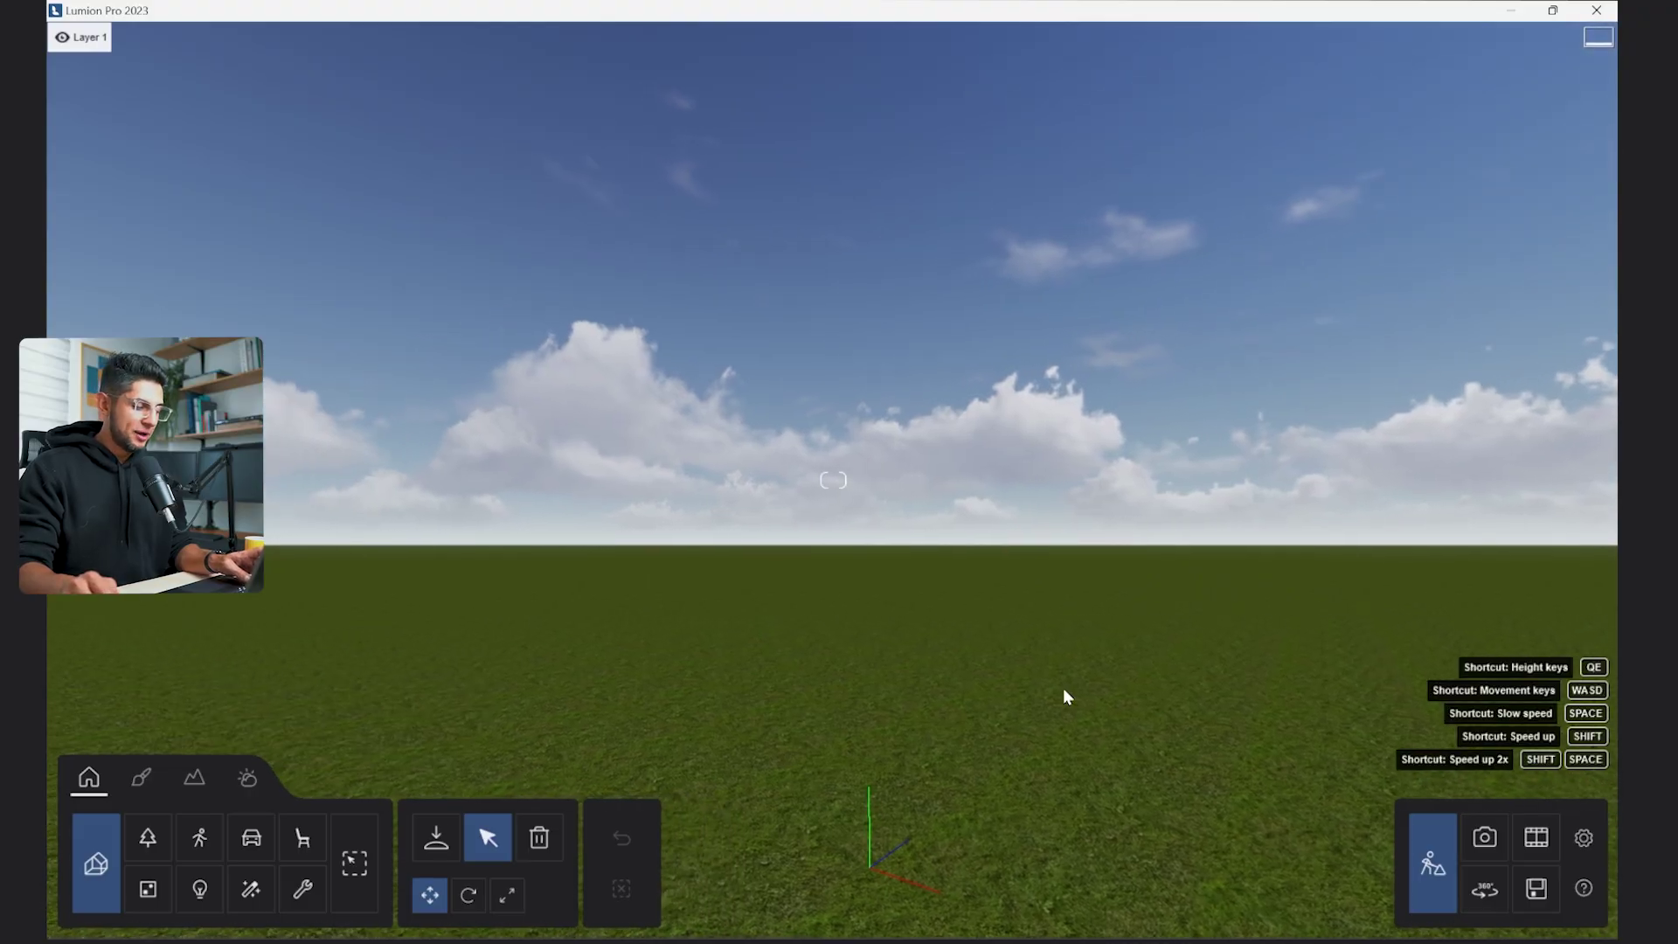
key("w")
key("a")
key("d")
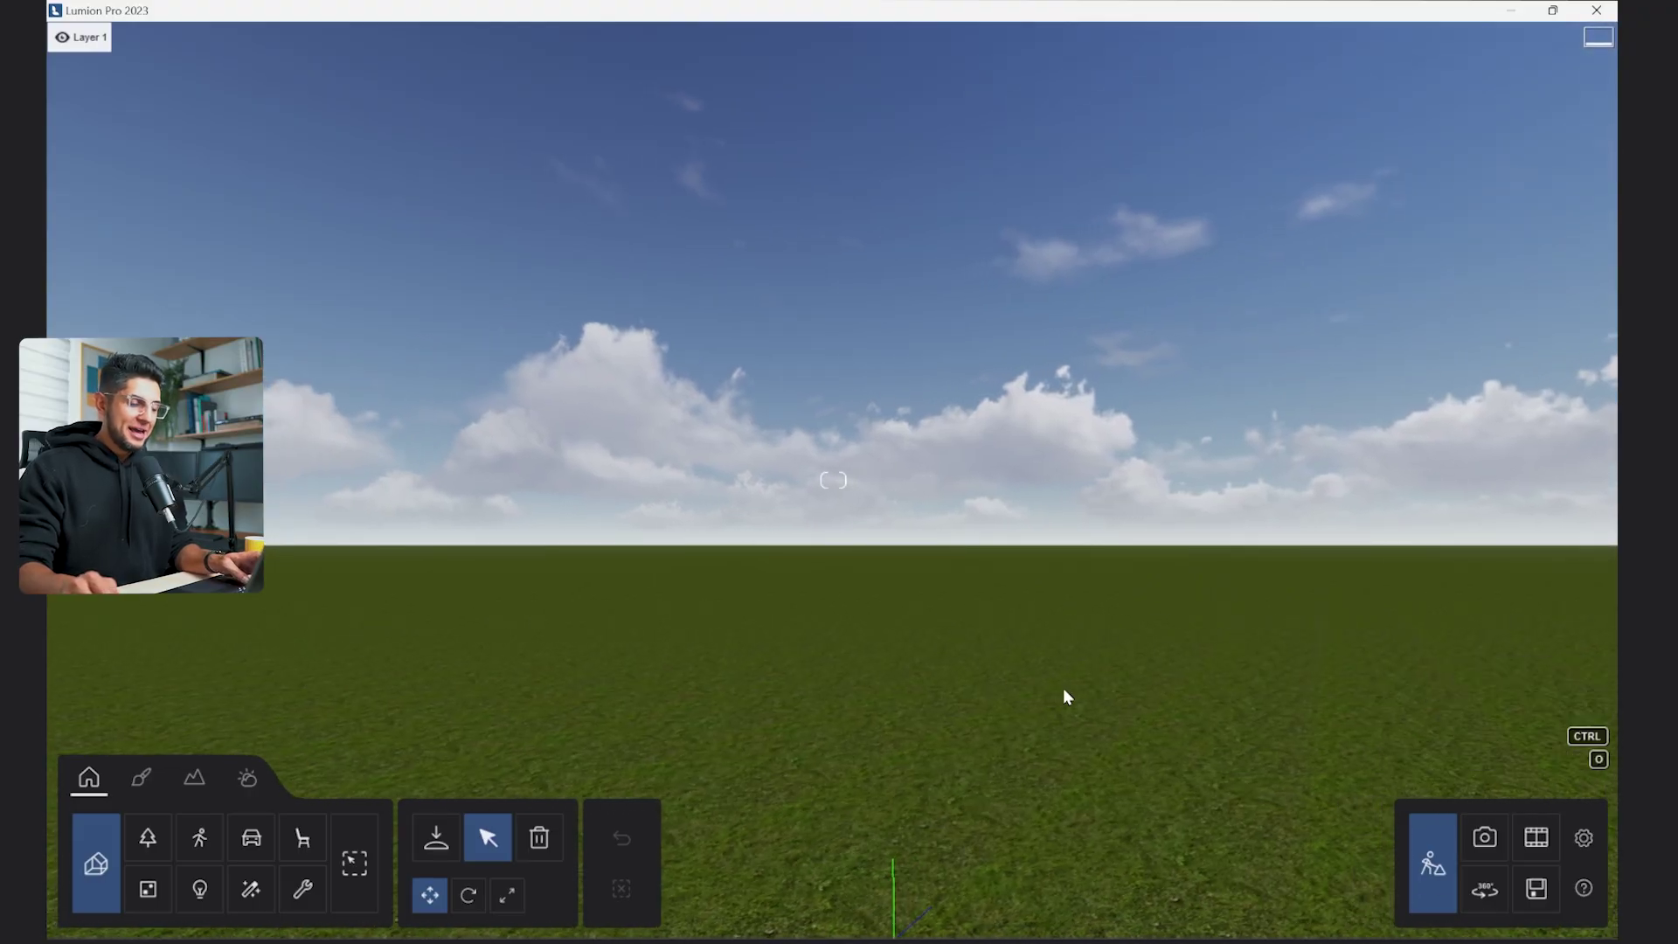
key("q")
key("e")
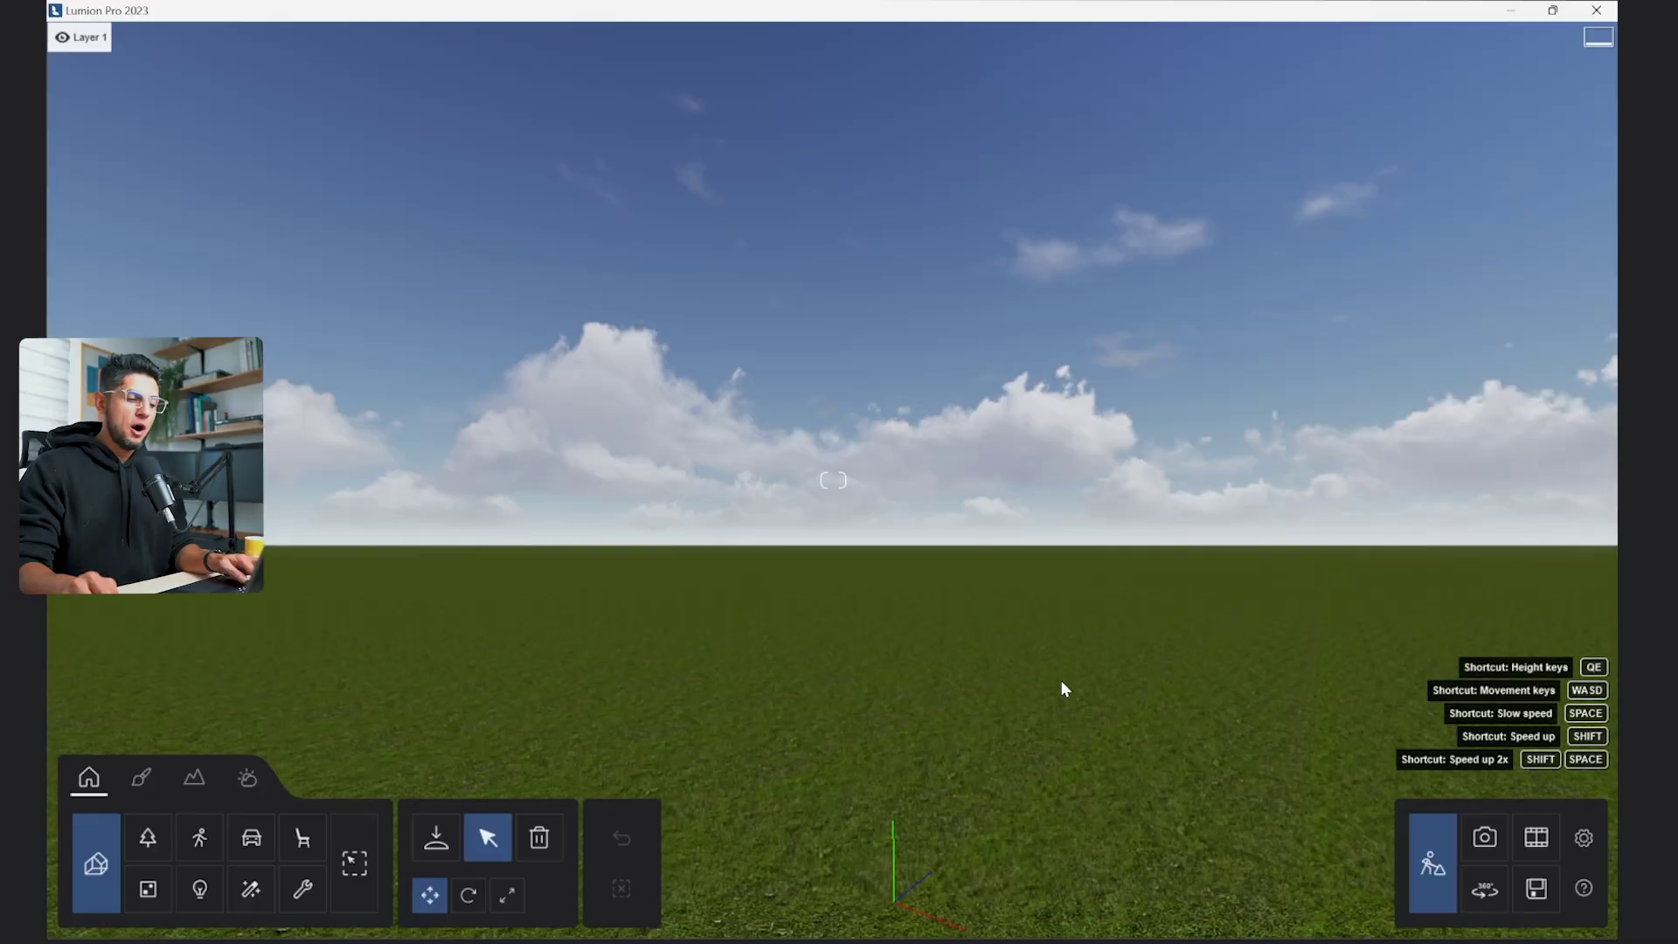
key("ctrl+o")
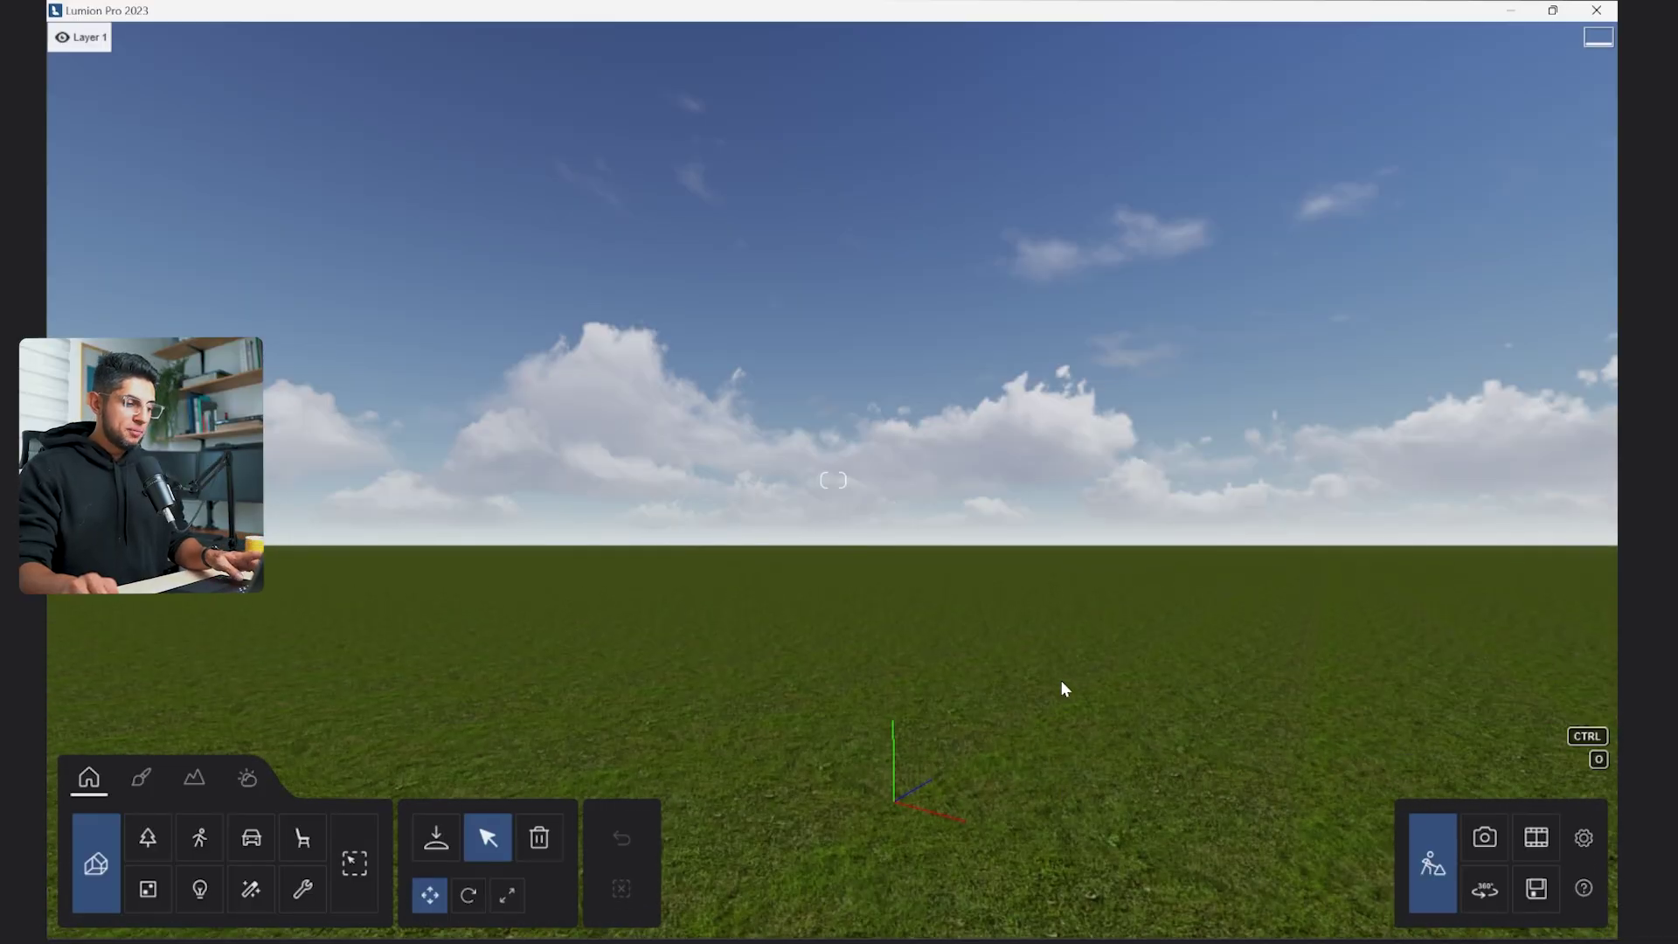
key("q")
right_click_drag(1061, 682, 946, 710)
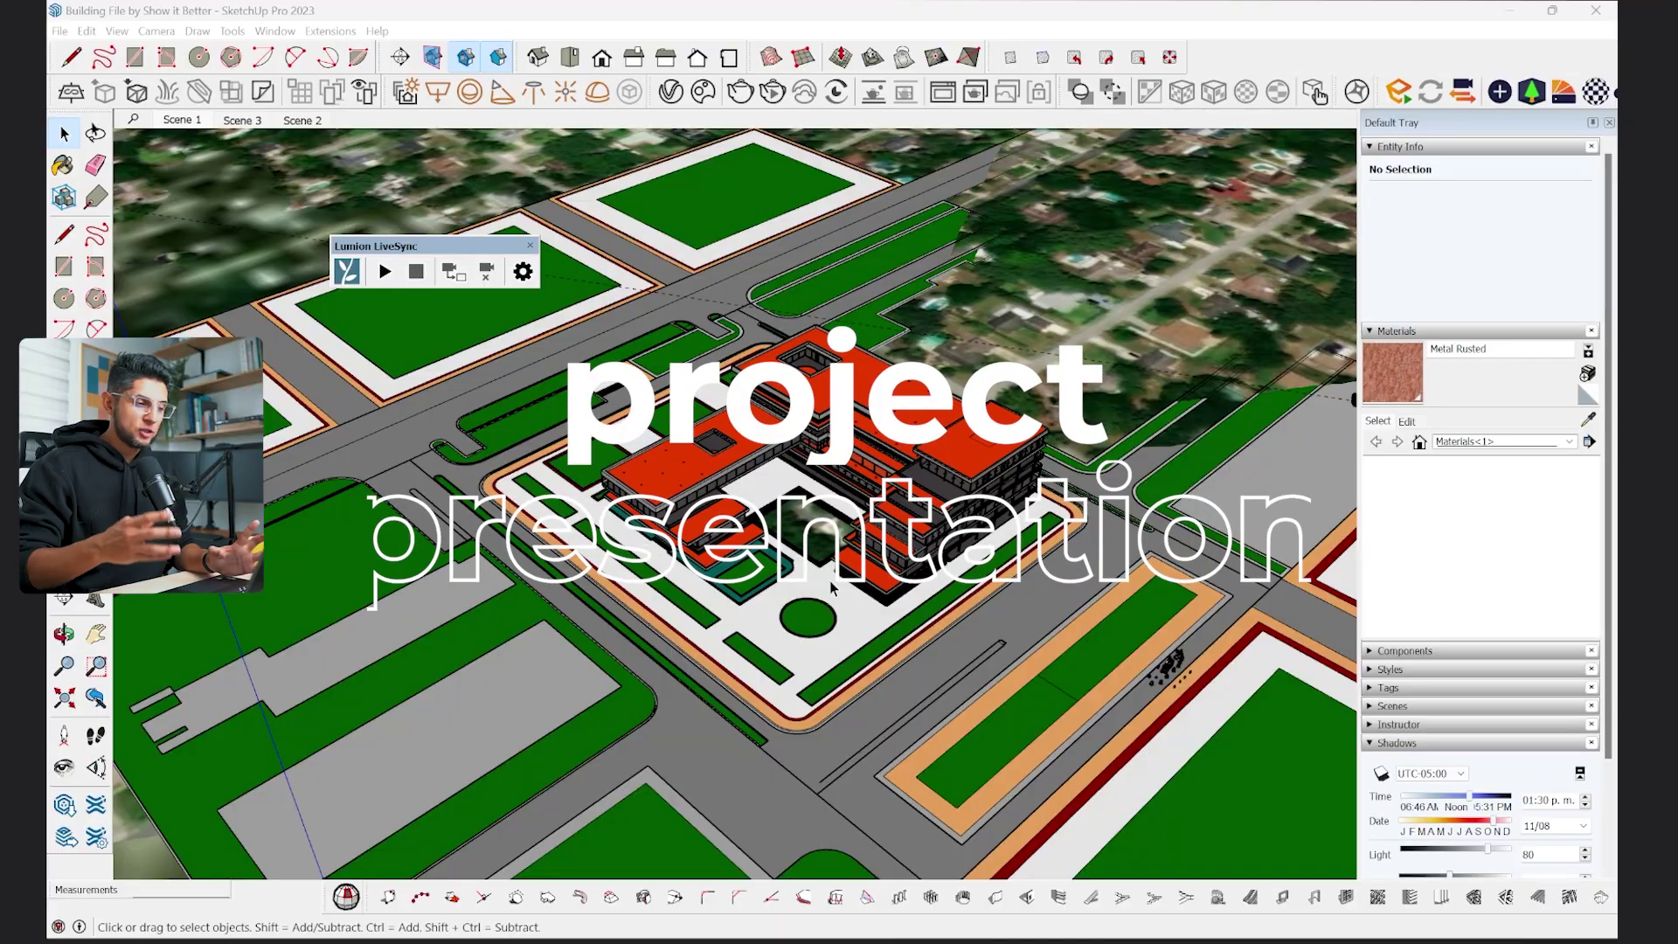
Switch to SketchUp and inspect the building model and its surrounding site up close and from a distance.
scroll(962, 568, "up", 5)
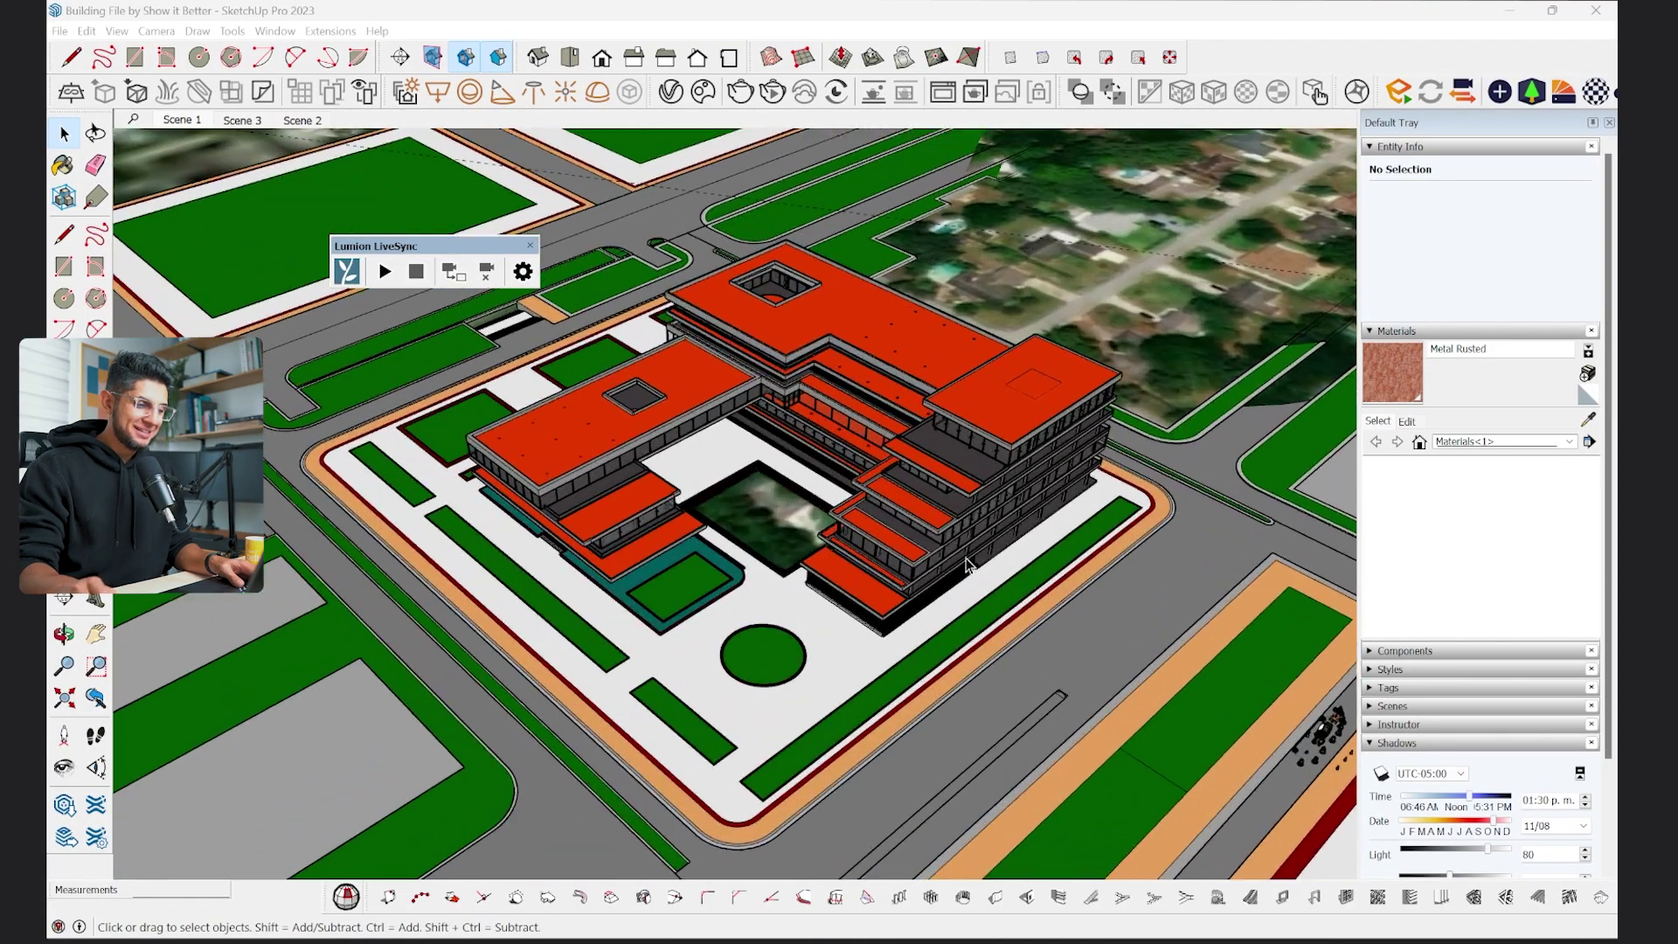
middle_click_drag(985, 557, 888, 463)
scroll(888, 463, "up", 5)
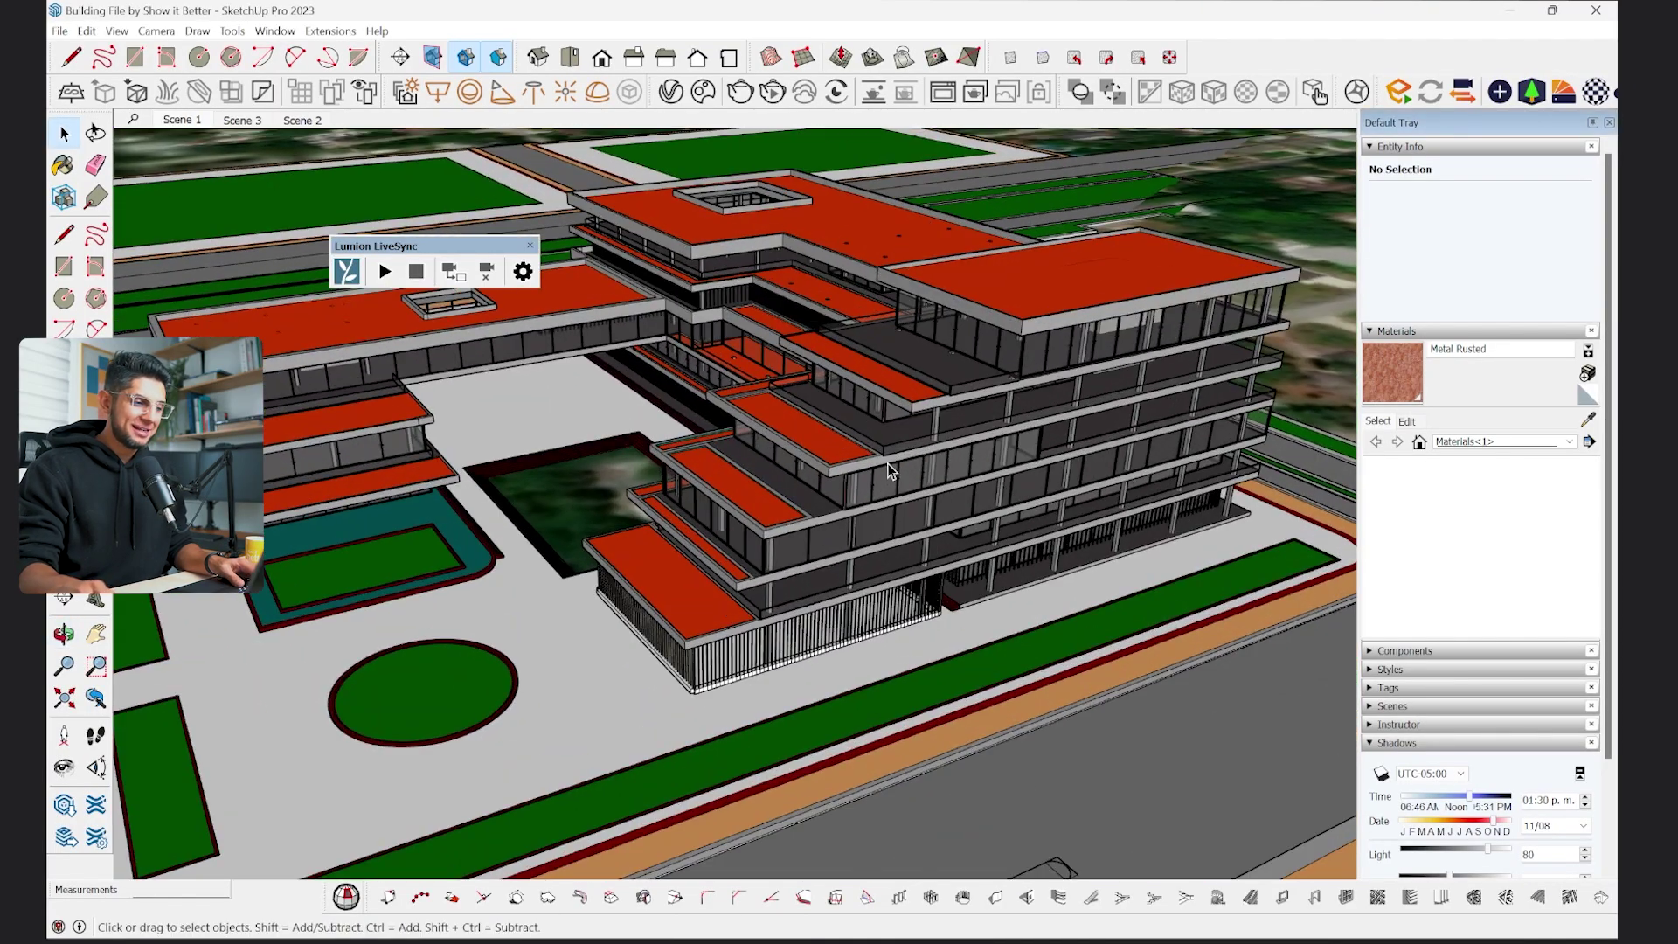
scroll(931, 468, "down", 8)
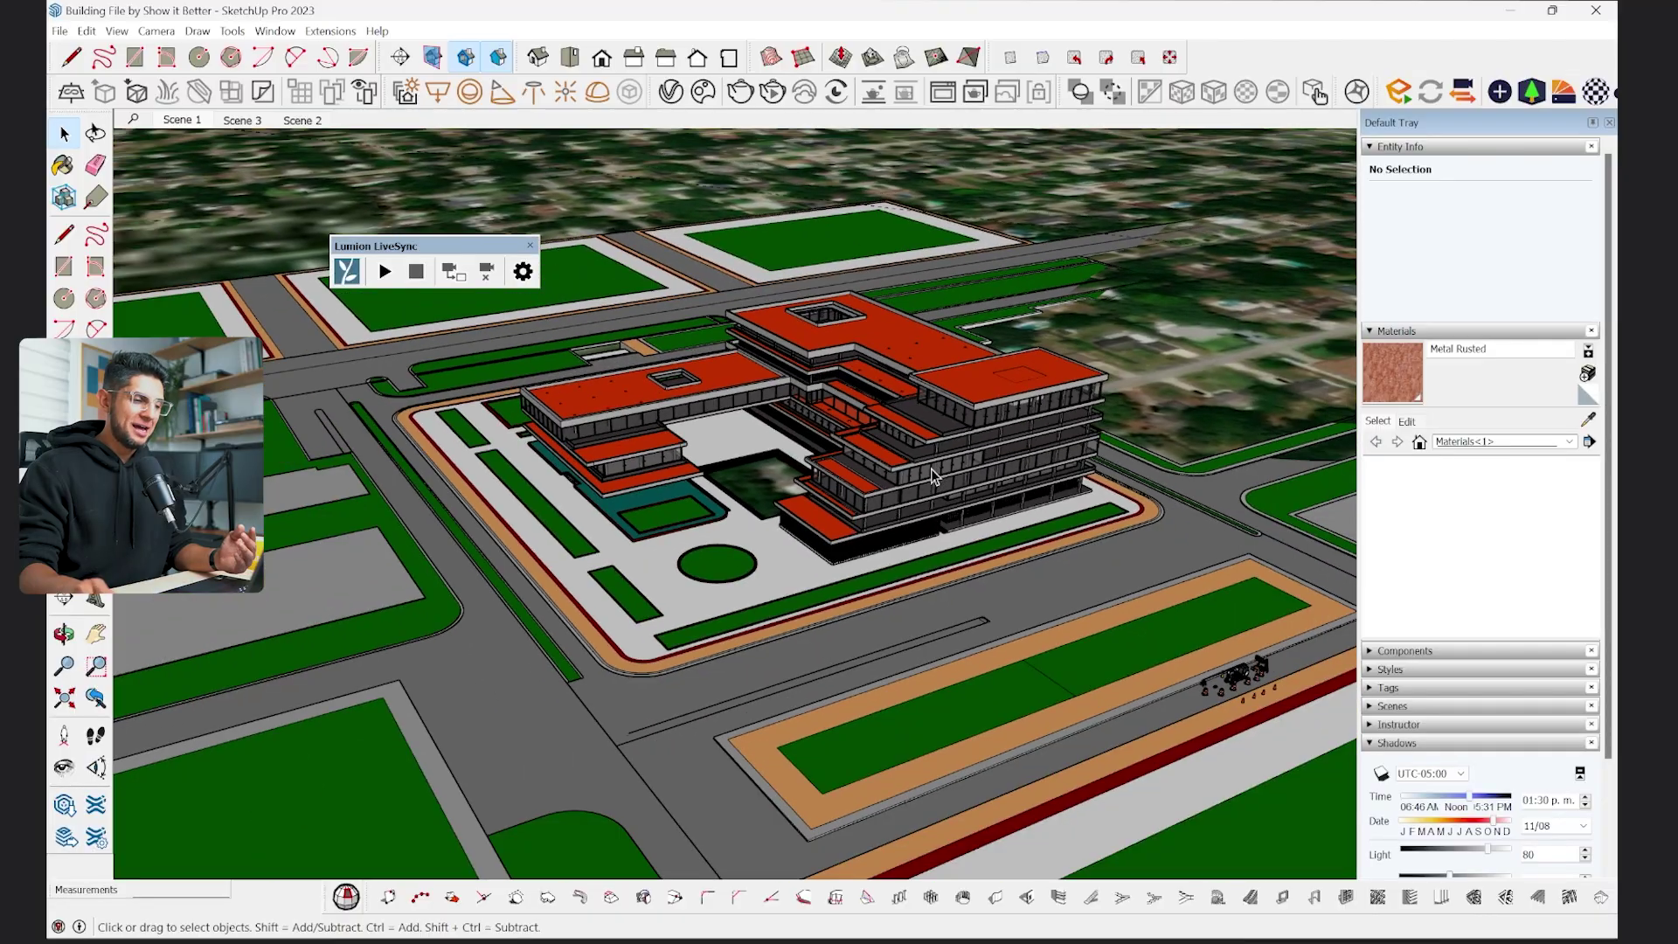
scroll(931, 468, "down", 4)
middle_click_drag(931, 469, 909, 472)
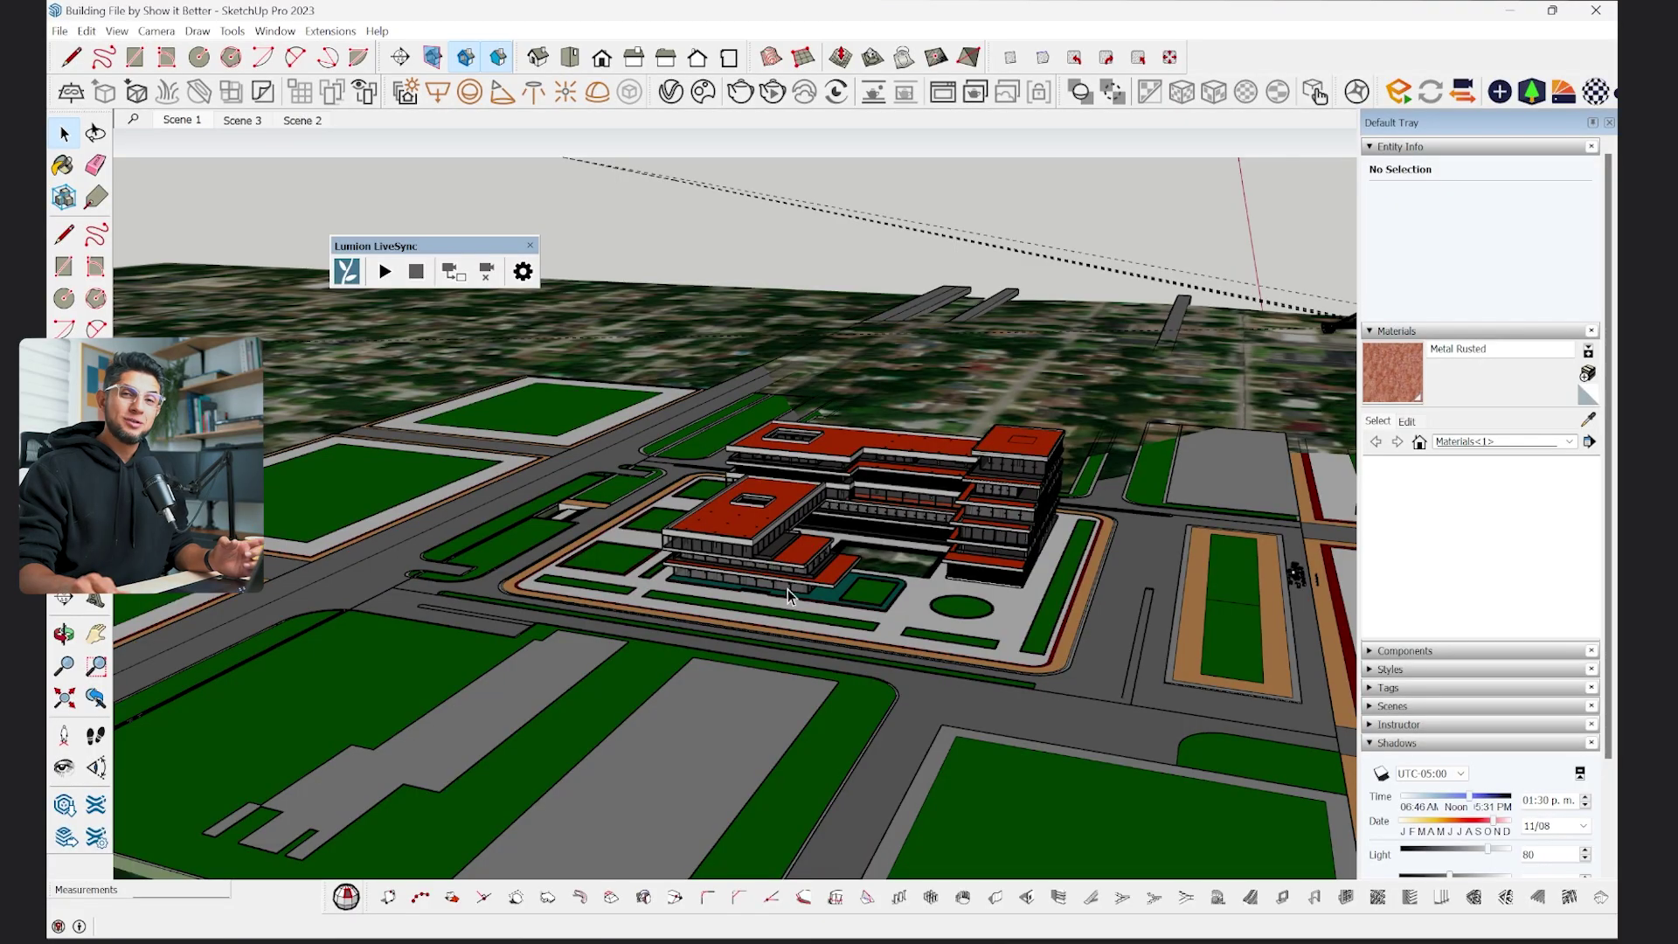
Reposition the floating Lumion LiveSync toolbar so that it sits clear of the building model.
left_click_drag(450, 249, 672, 158)
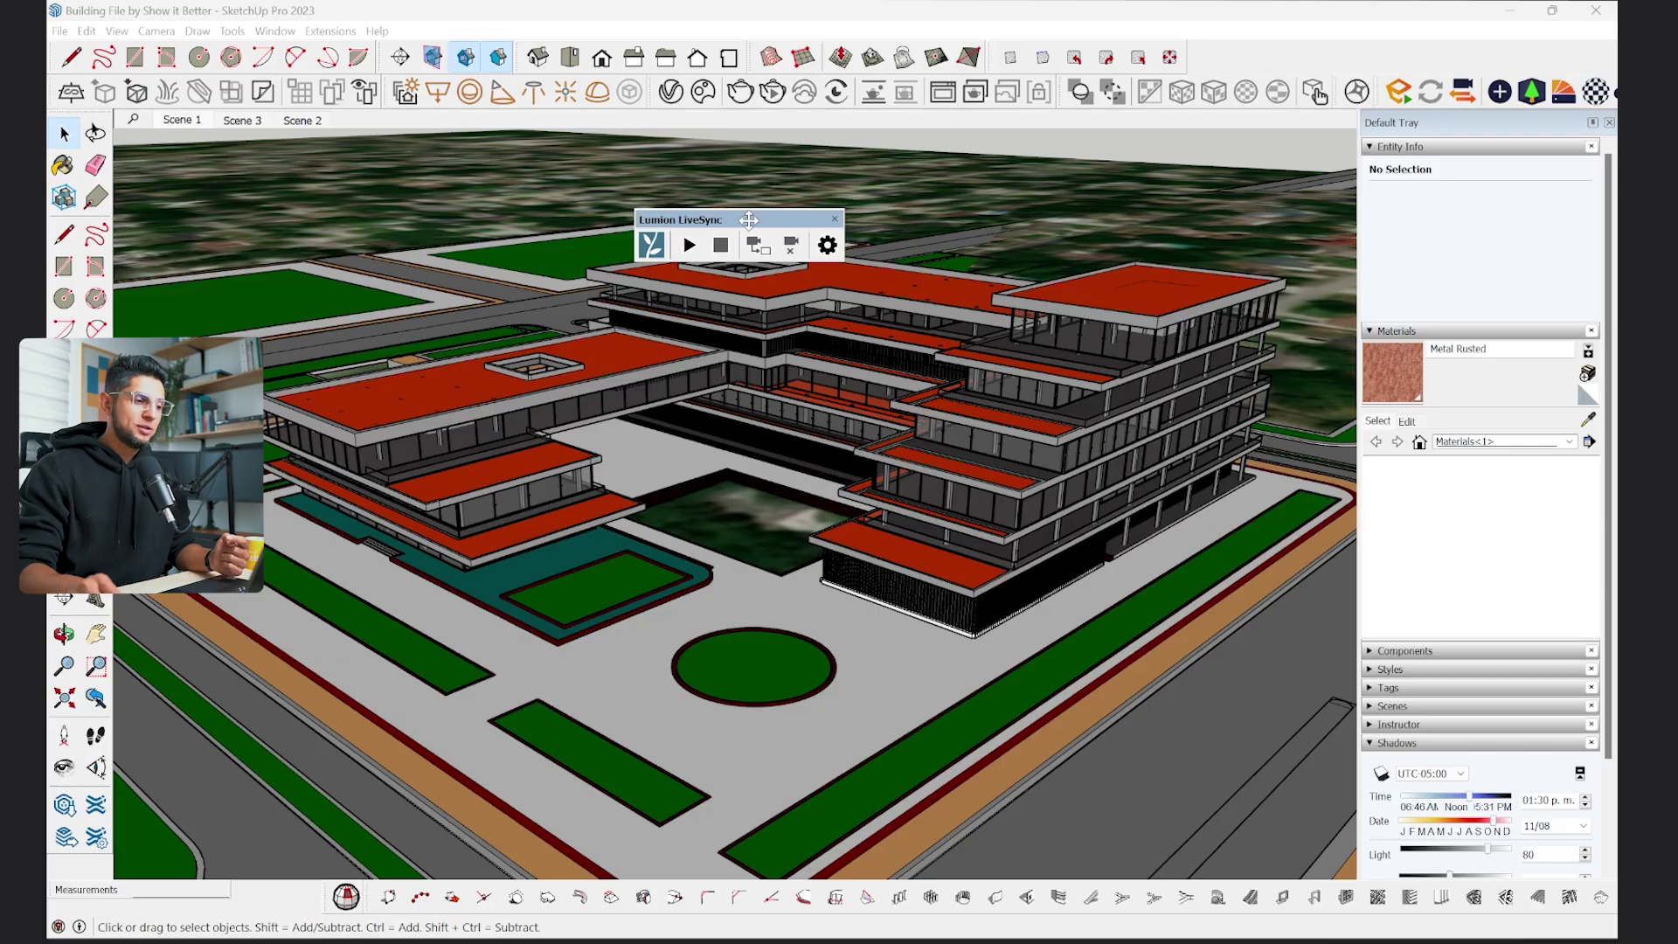
left_click_drag(749, 220, 633, 180)
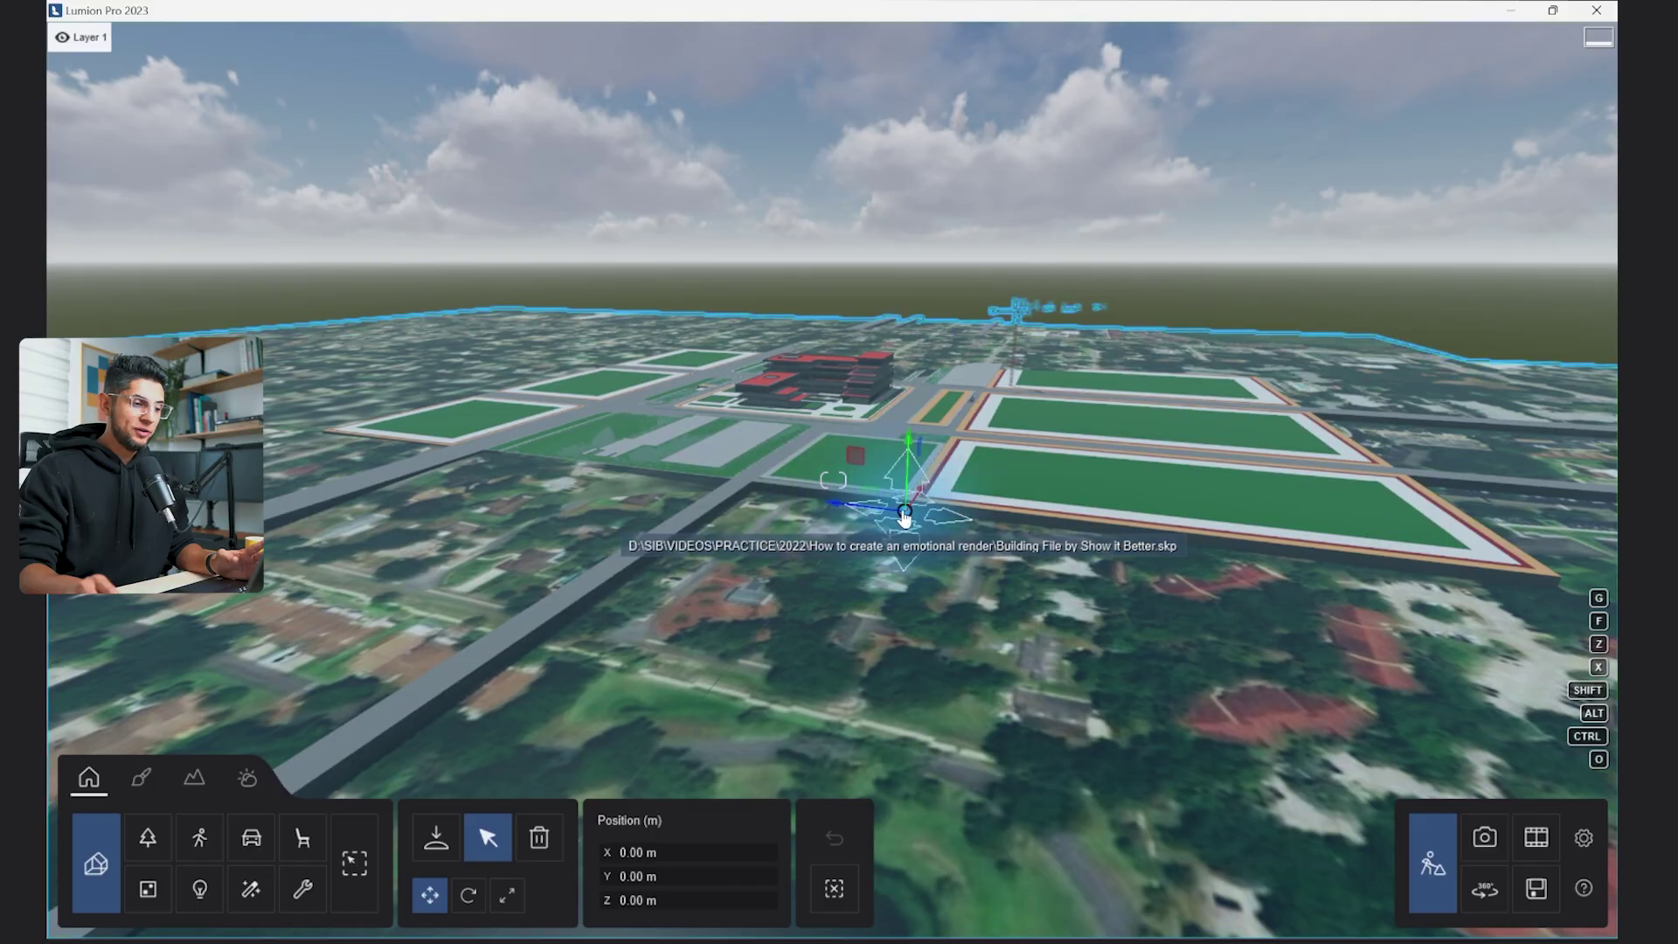
Move the imported site model to about X 6.63 m and Z 2.54 m, and raise it to about Y 12.30 m.
key("w")
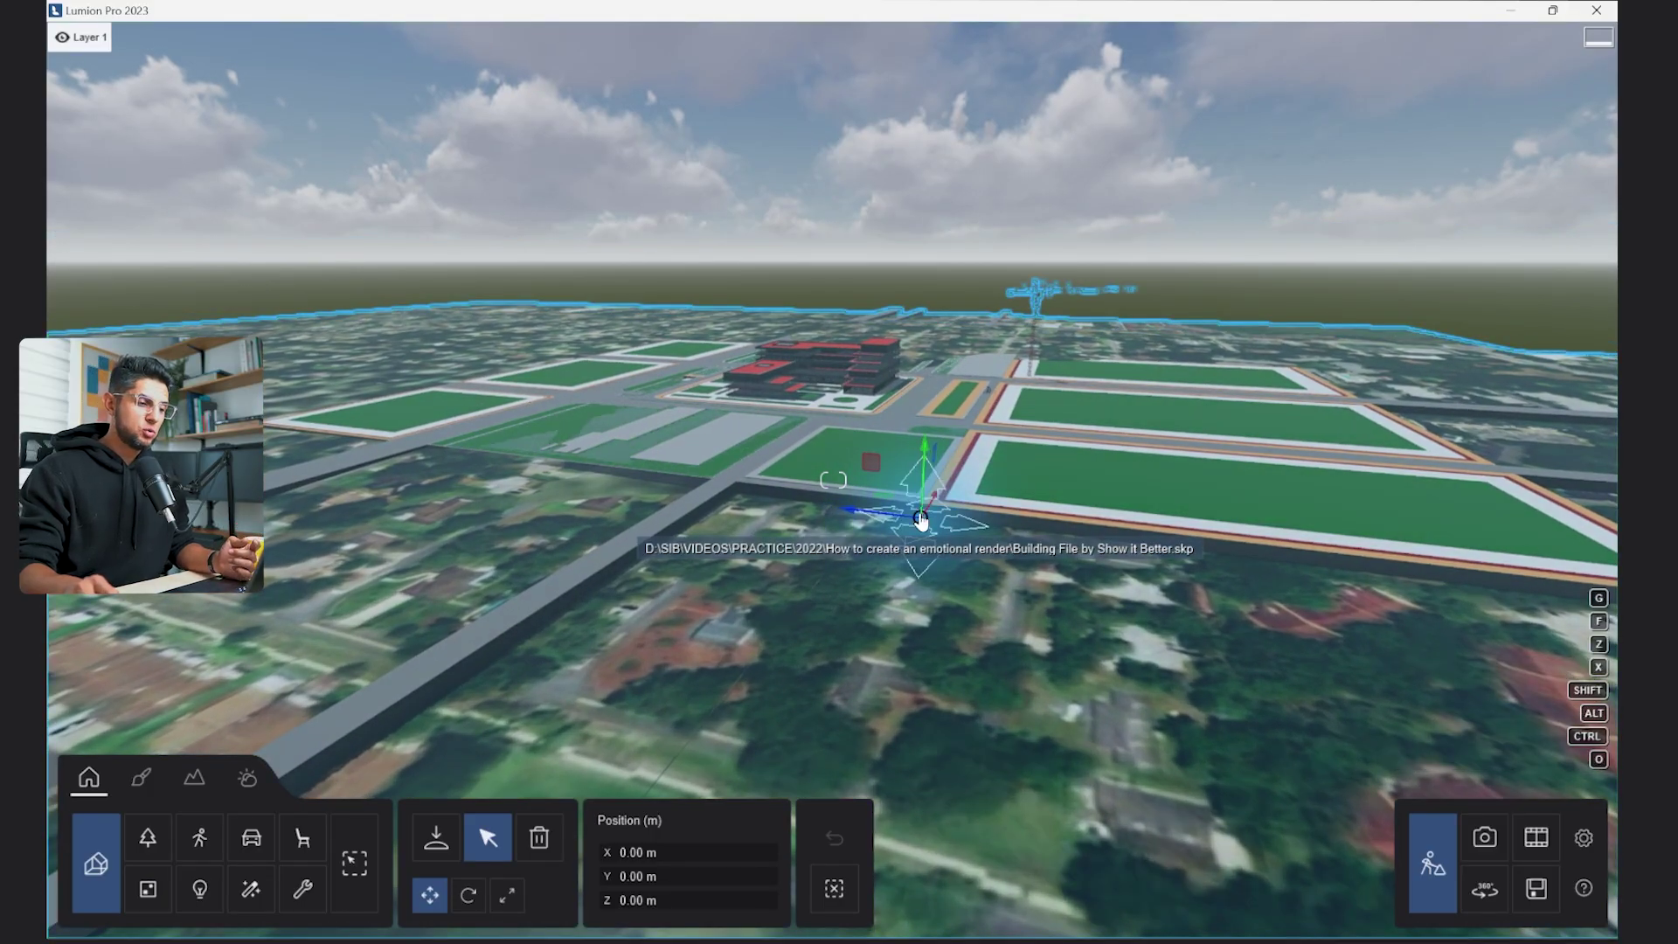
mouse_move(923, 523)
left_mouse_down()
mouse_move(865, 507)
mouse_move(922, 515)
left_mouse_up()
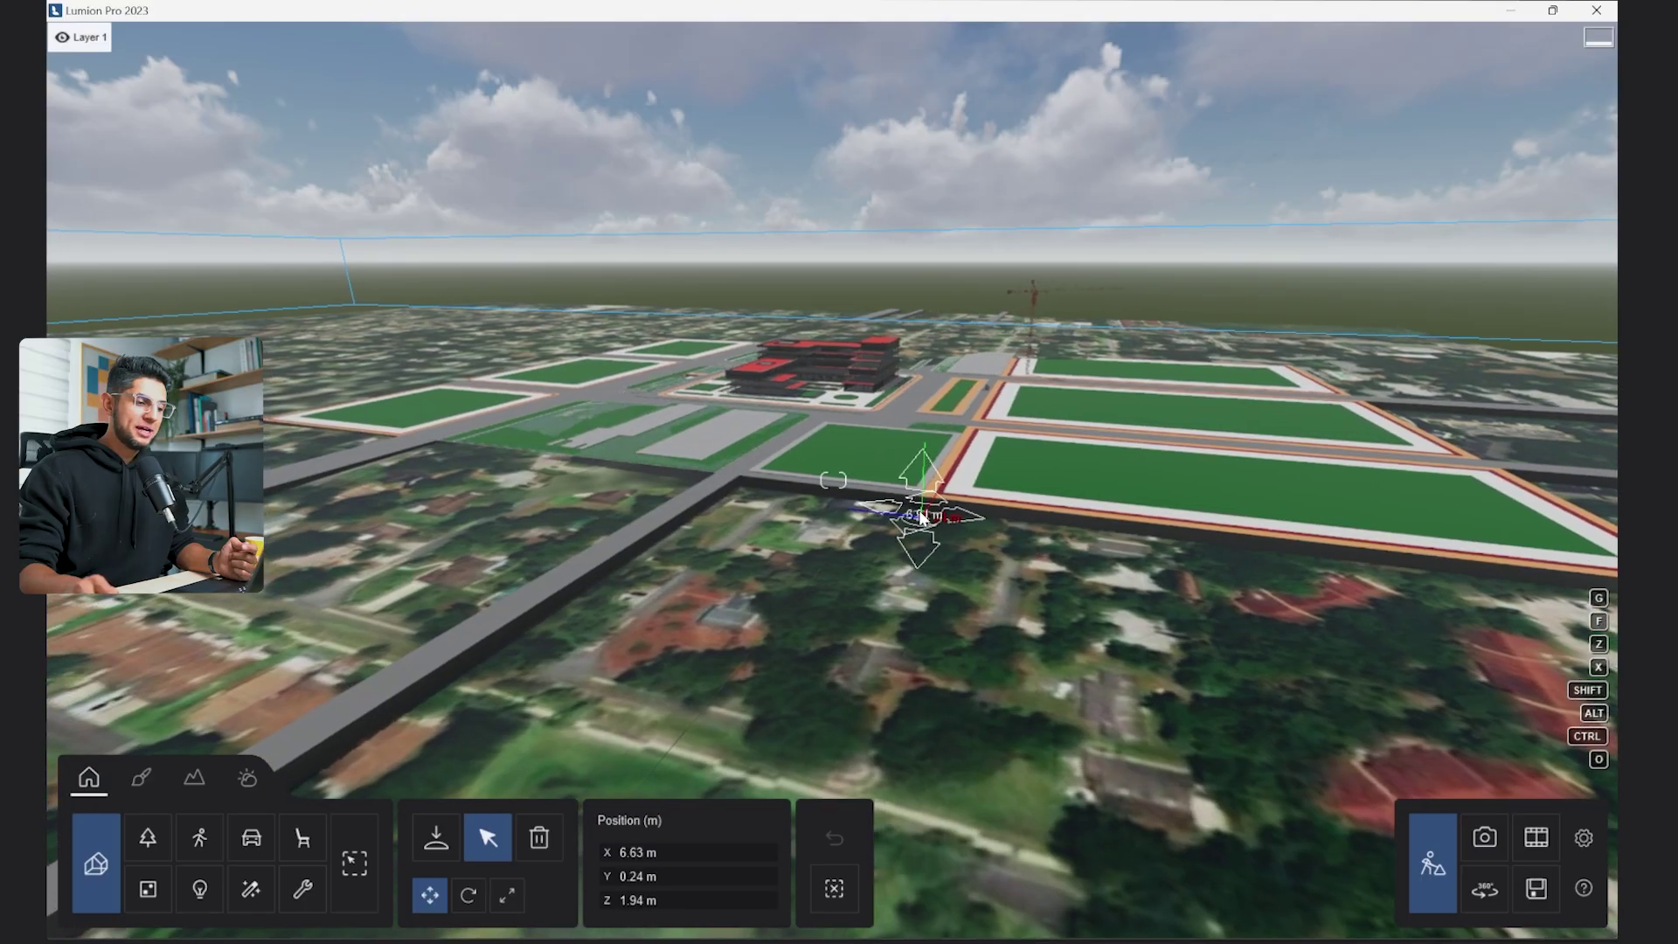
left_click_drag(874, 459, 872, 428)
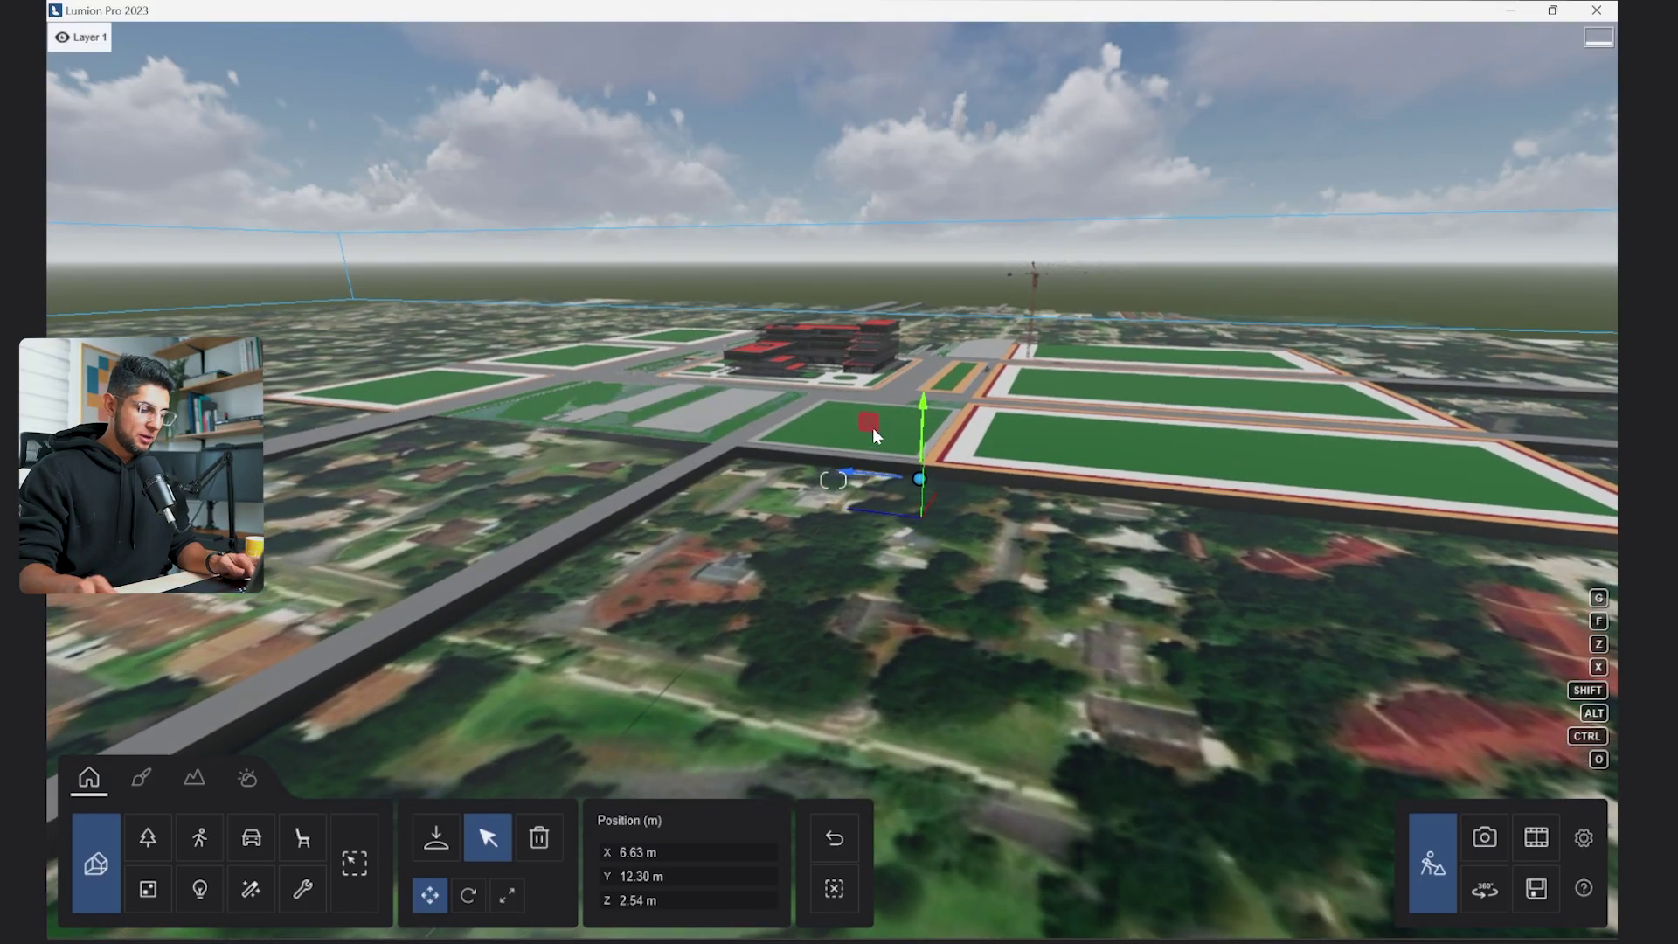
Rotate the imported site model freehand and adjust its overall size.
key("r")
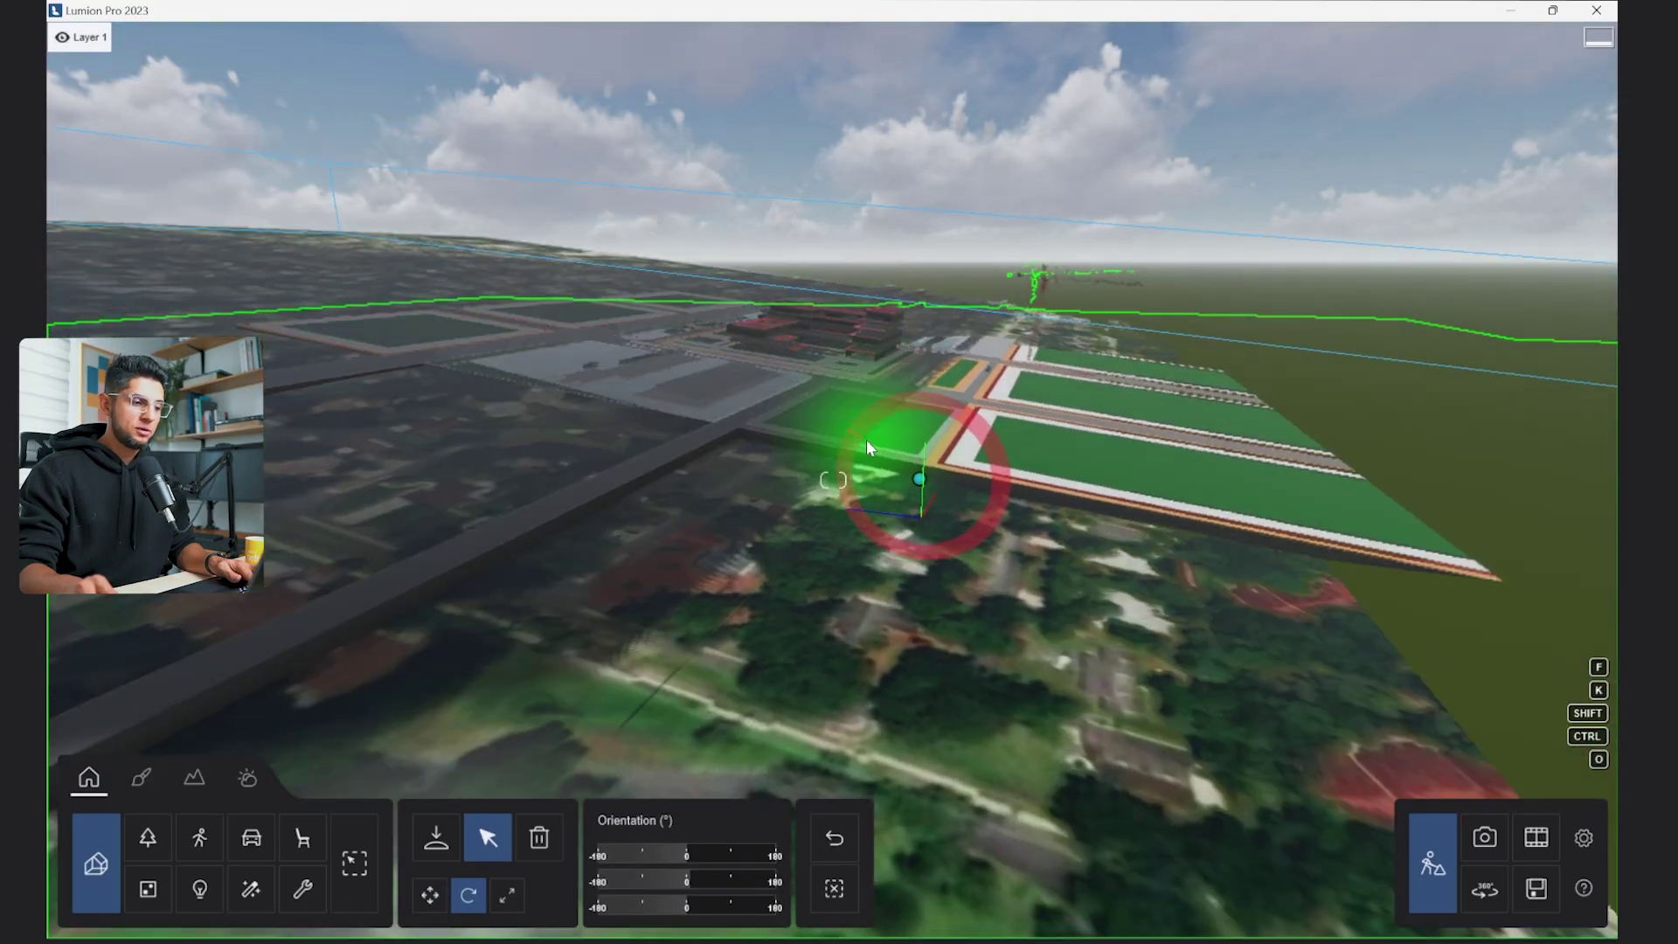
key("l")
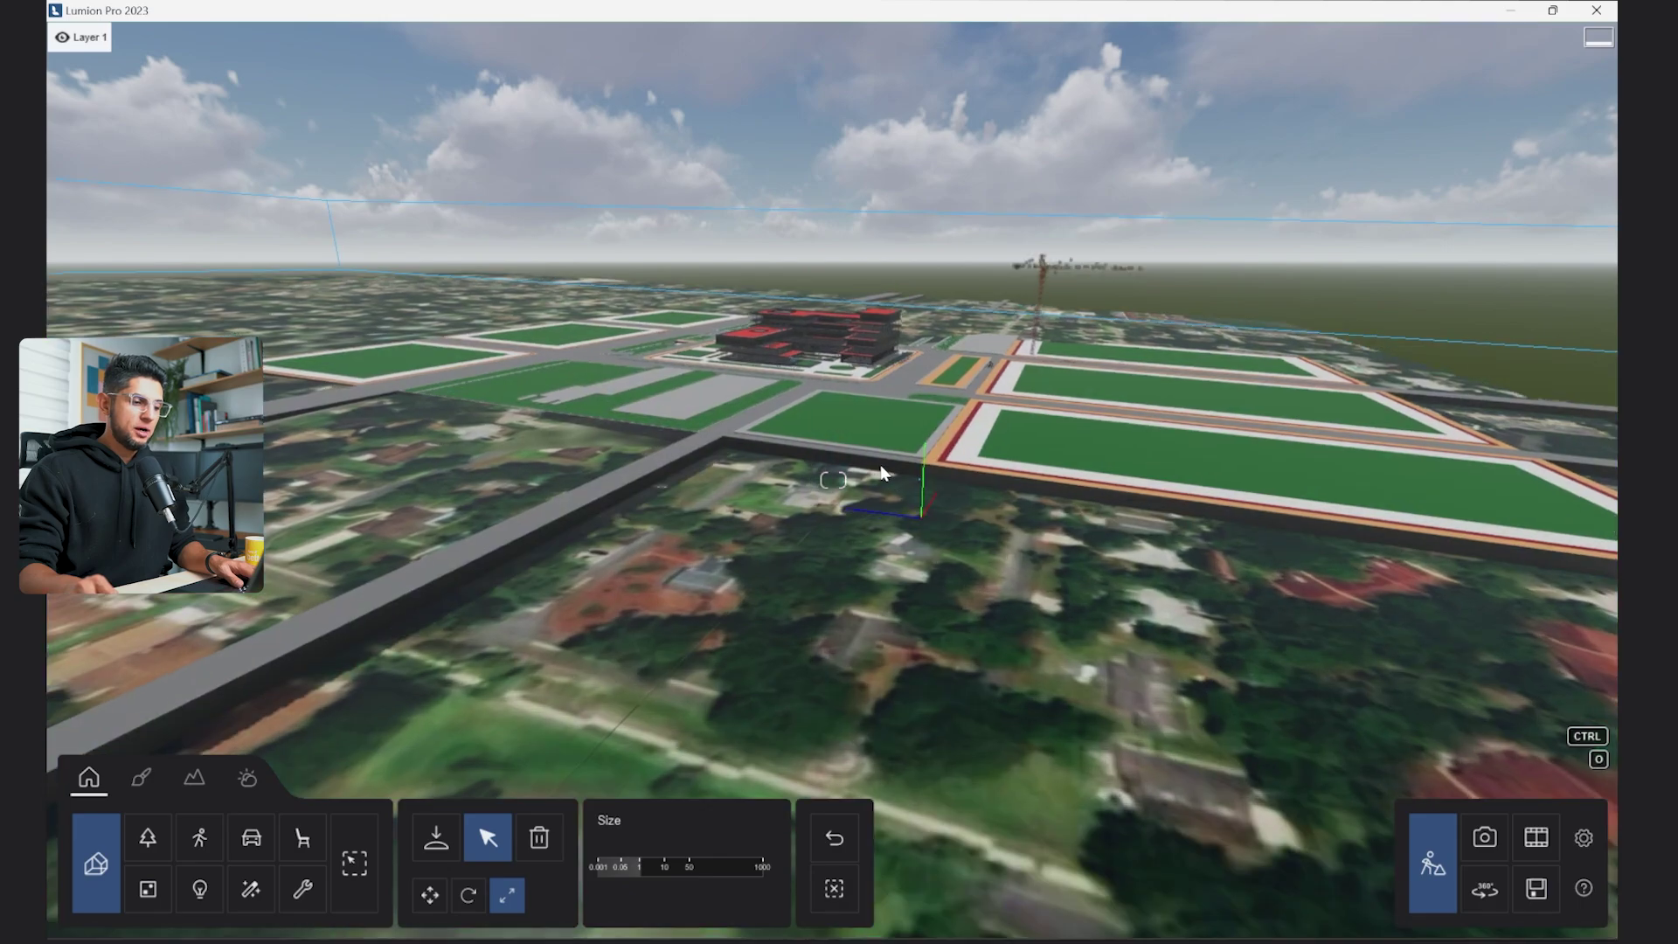
left_click_drag(881, 473, 950, 463)
key("r")
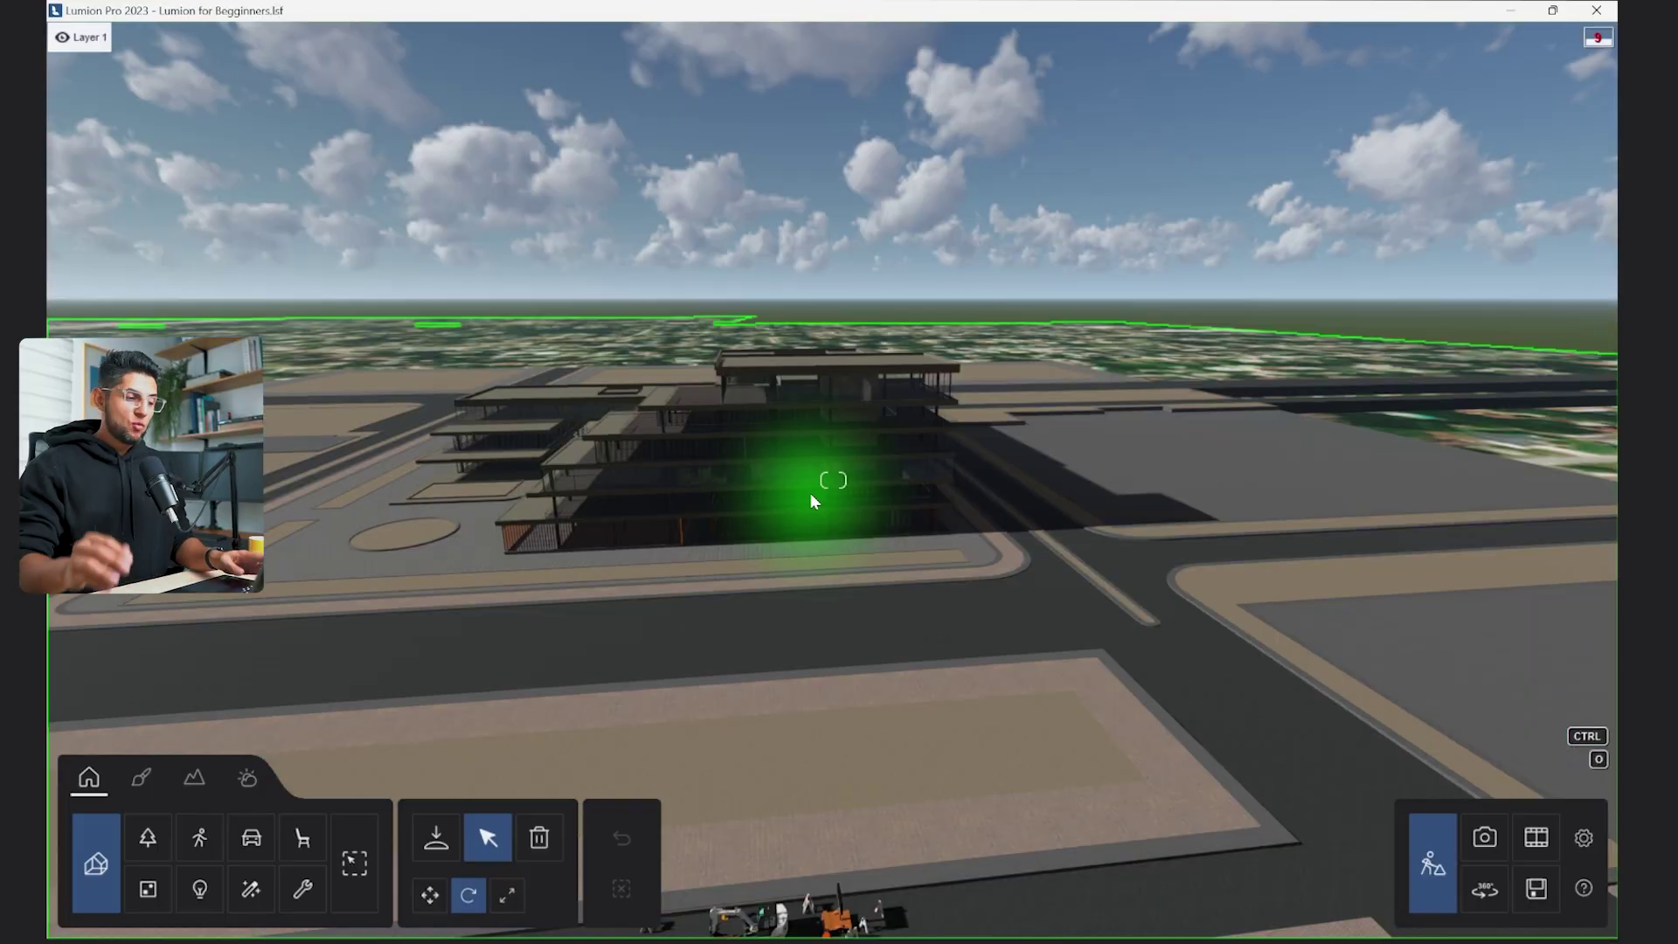
Show layers 3 and 4 to add the surrounding trees and the building's planting to the city scene.
scroll(811, 492, "up", 3)
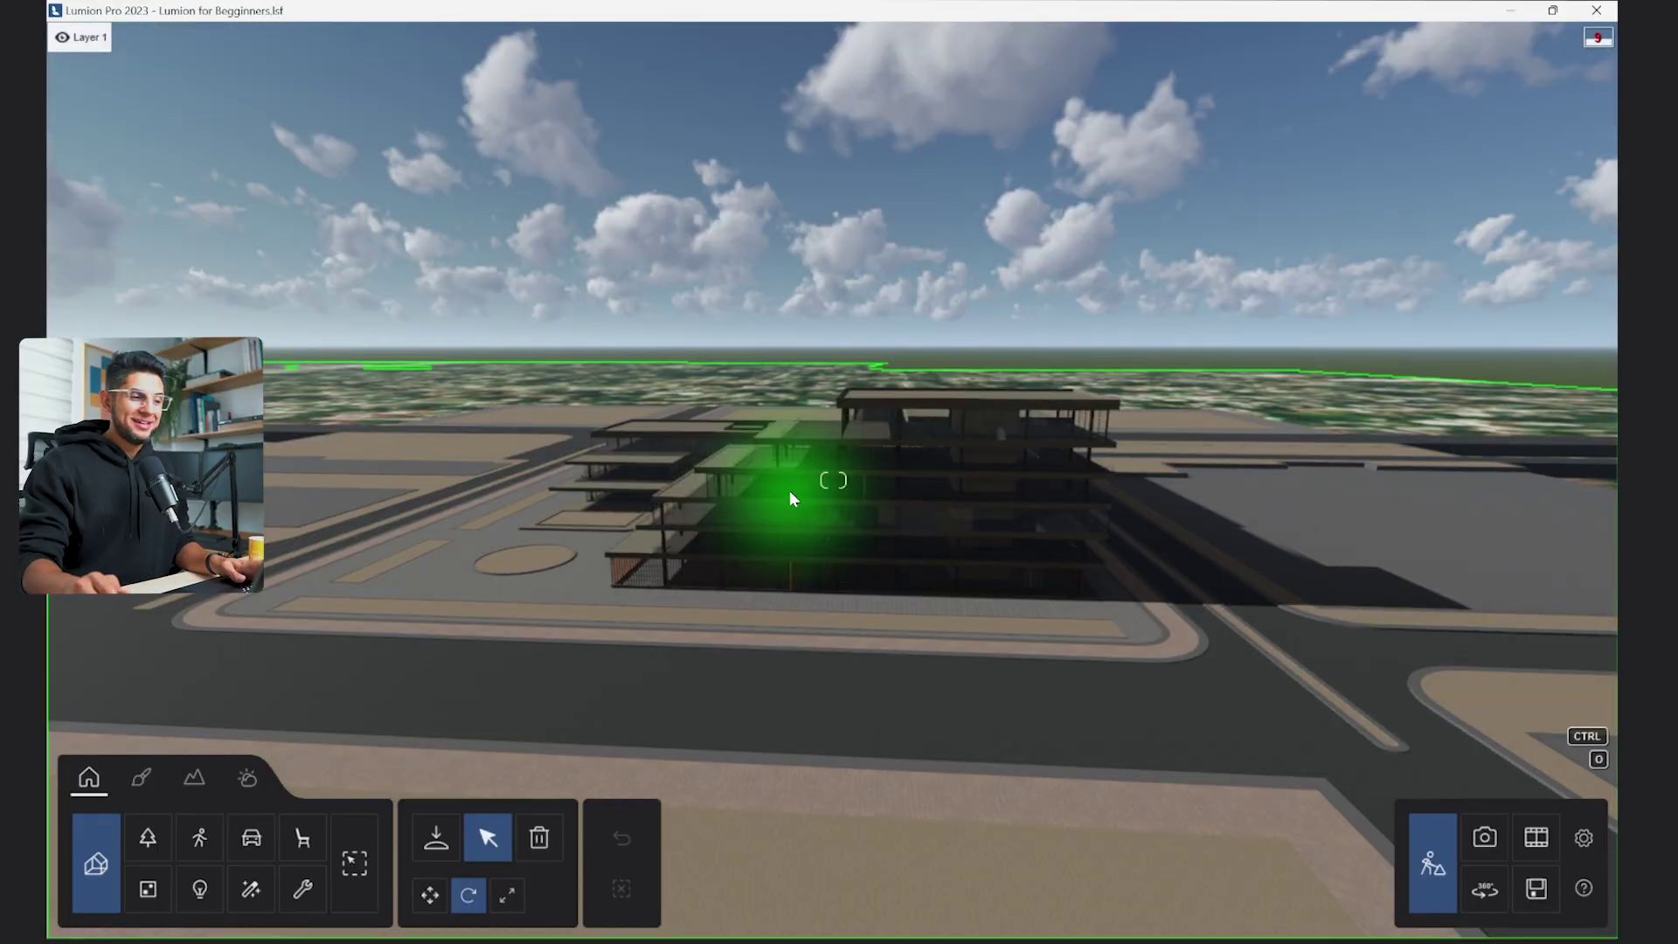
mouse_move(161, 36)
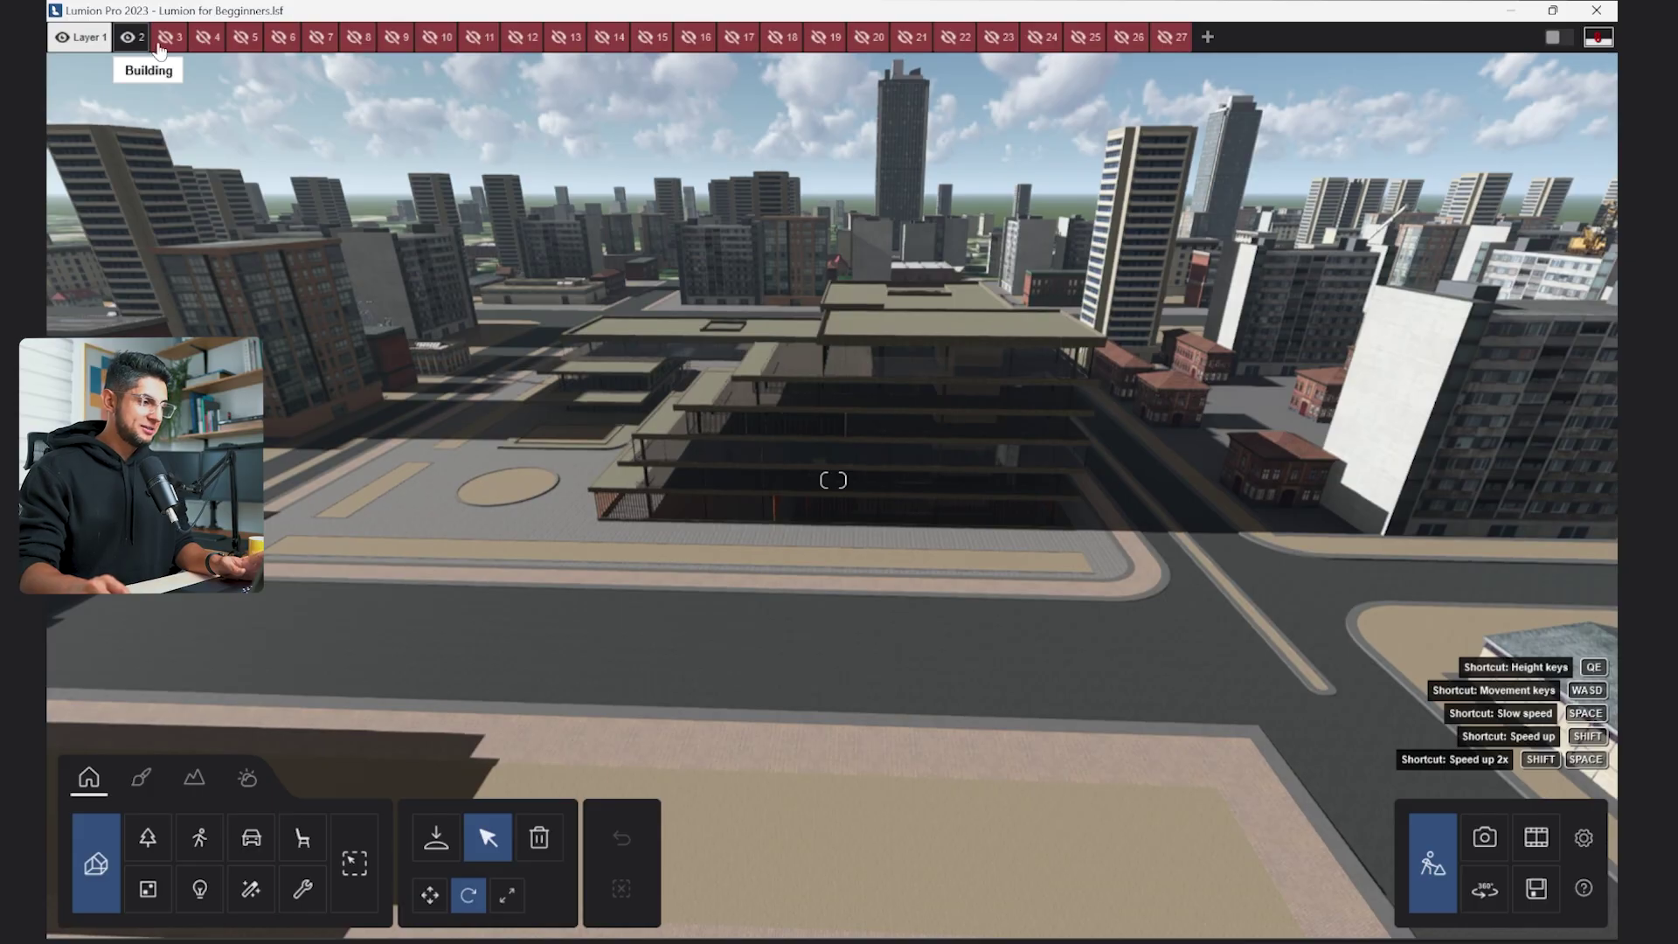
left_click(168, 36)
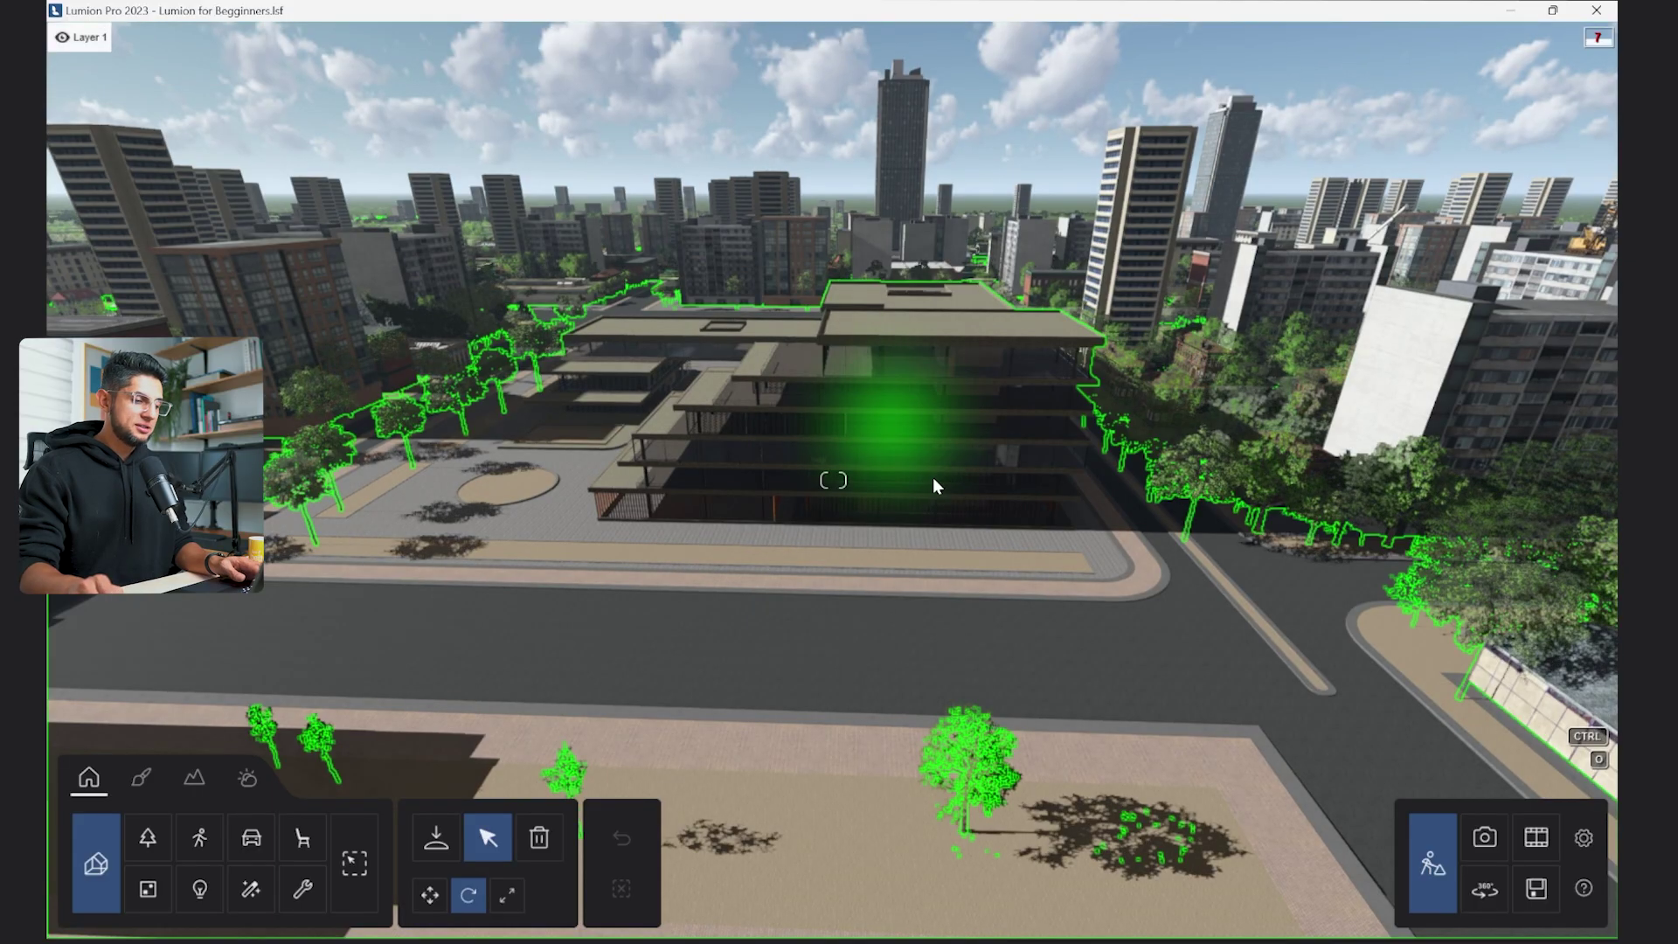
right_click_drag(933, 478, 802, 370)
mouse_move(149, 43)
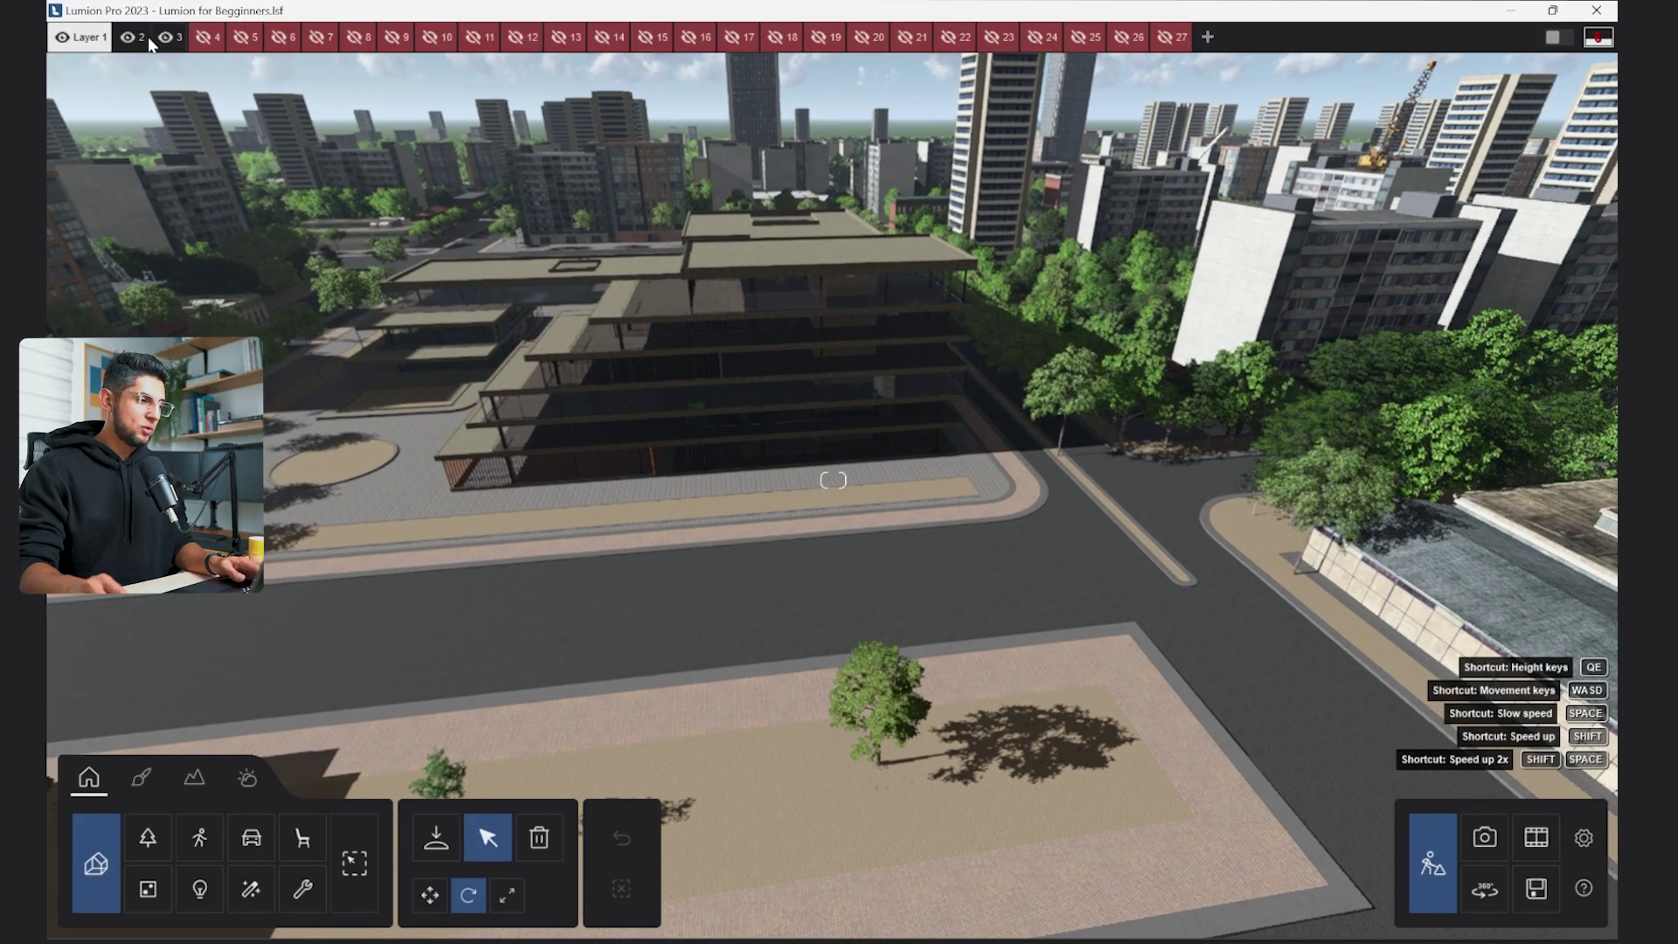
left_click(199, 42)
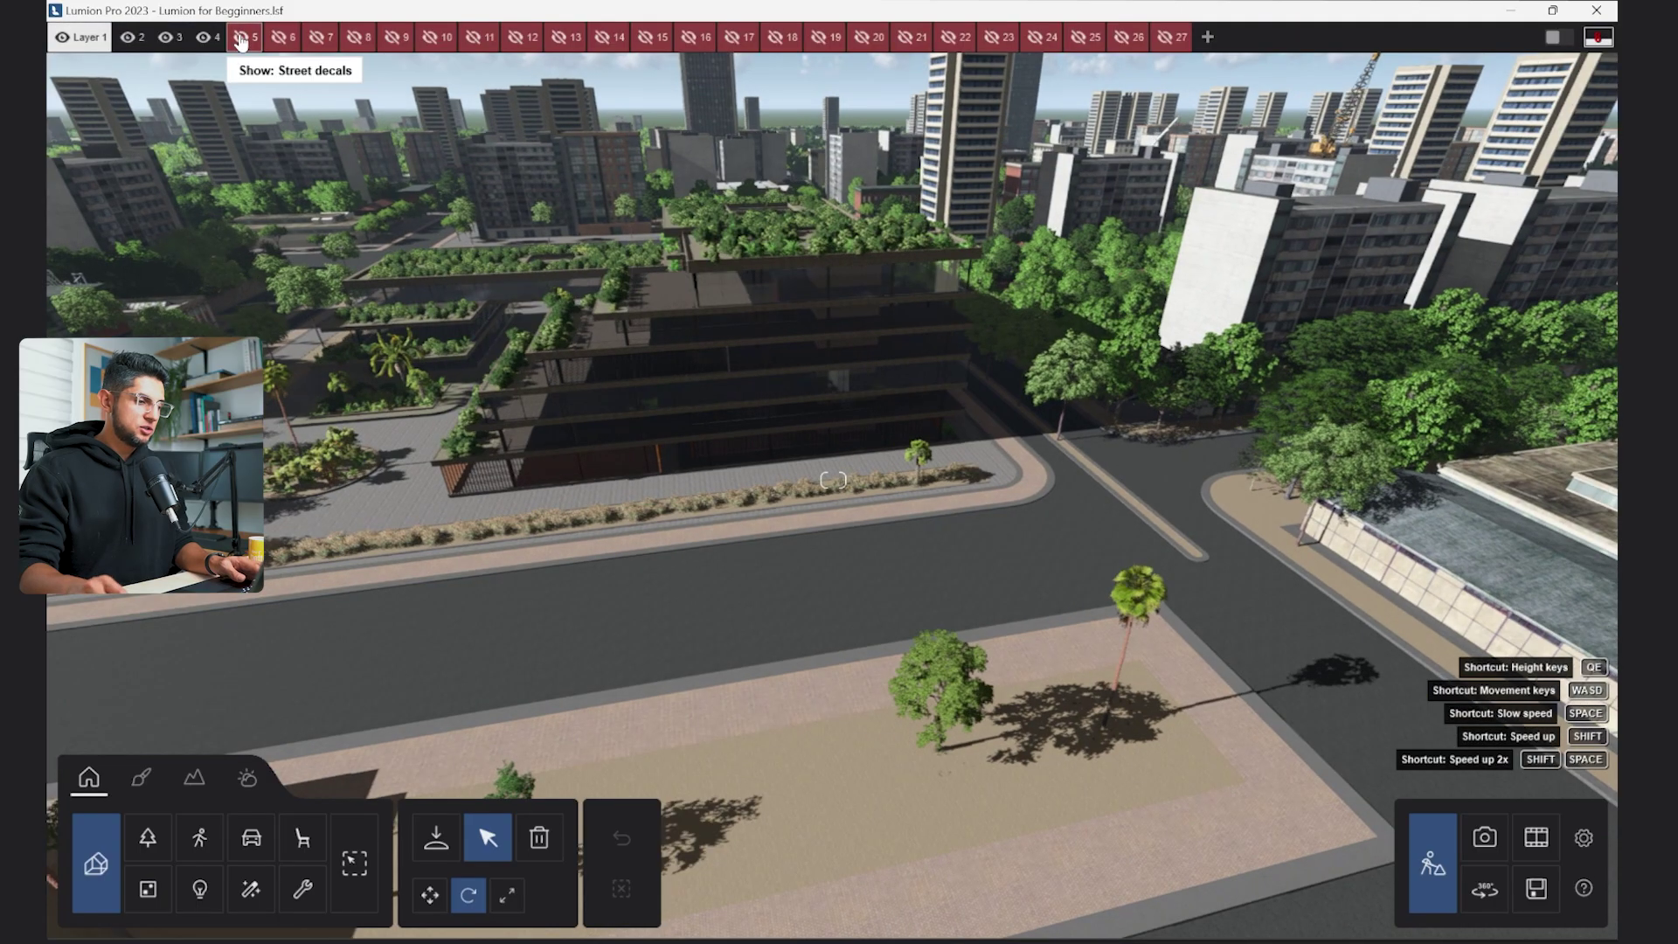
Show the street decals, street lights, urban furniture and lamps layers in the building scene.
left_click(241, 40)
left_click(279, 39)
key("ctrl+0")
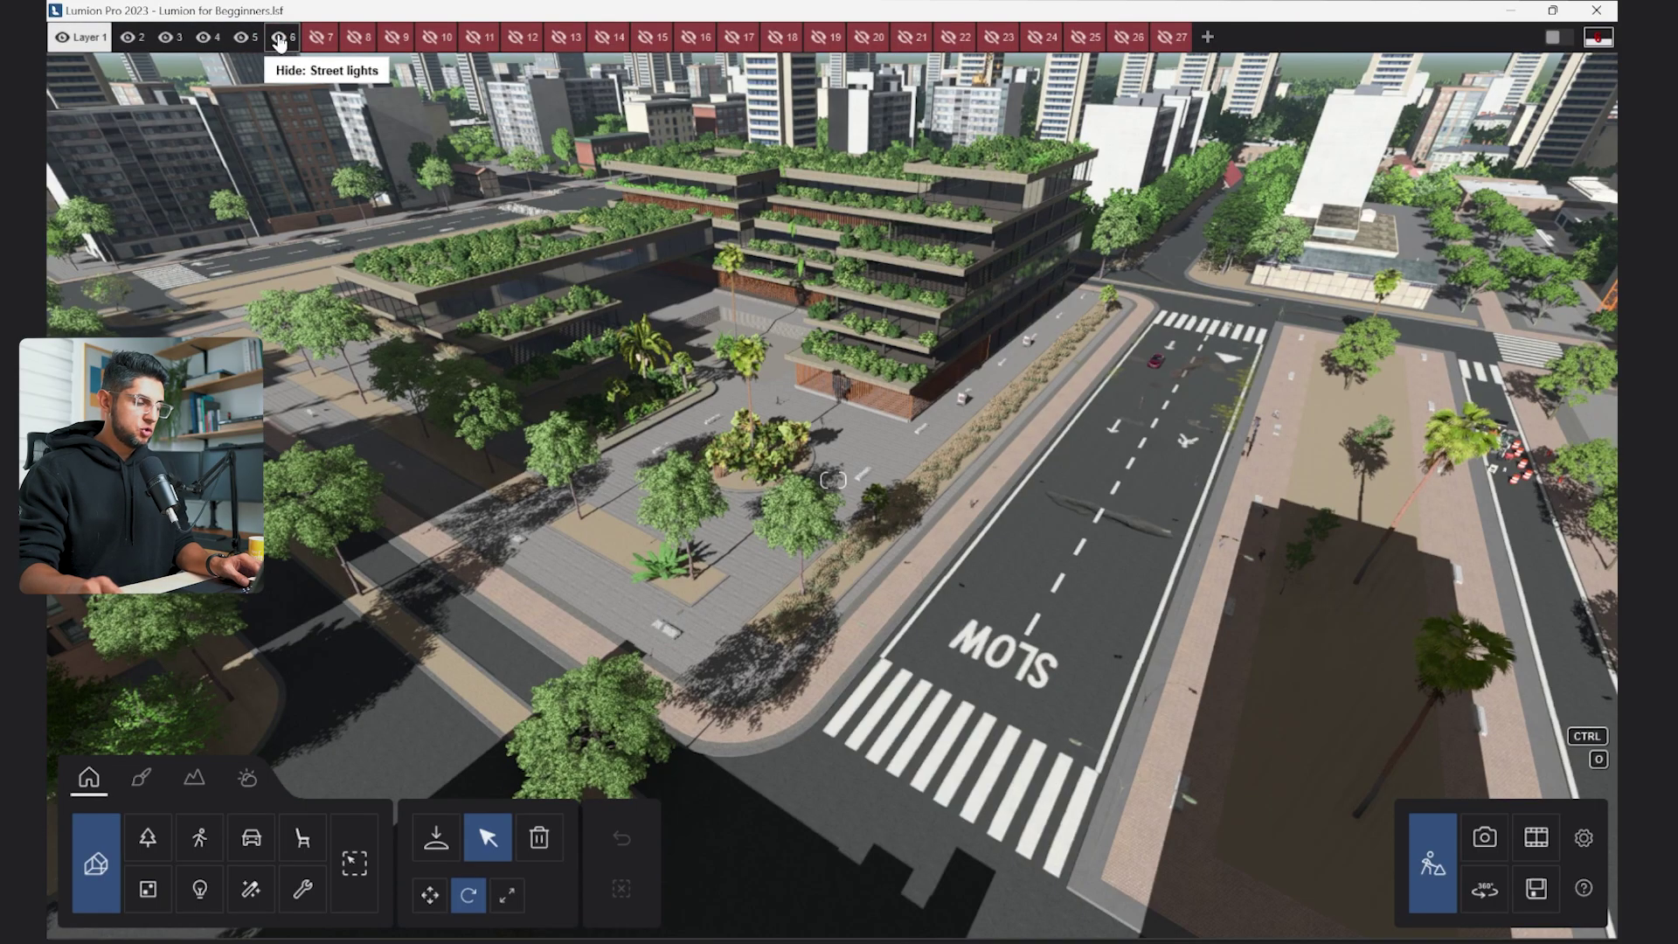
left_click(317, 40)
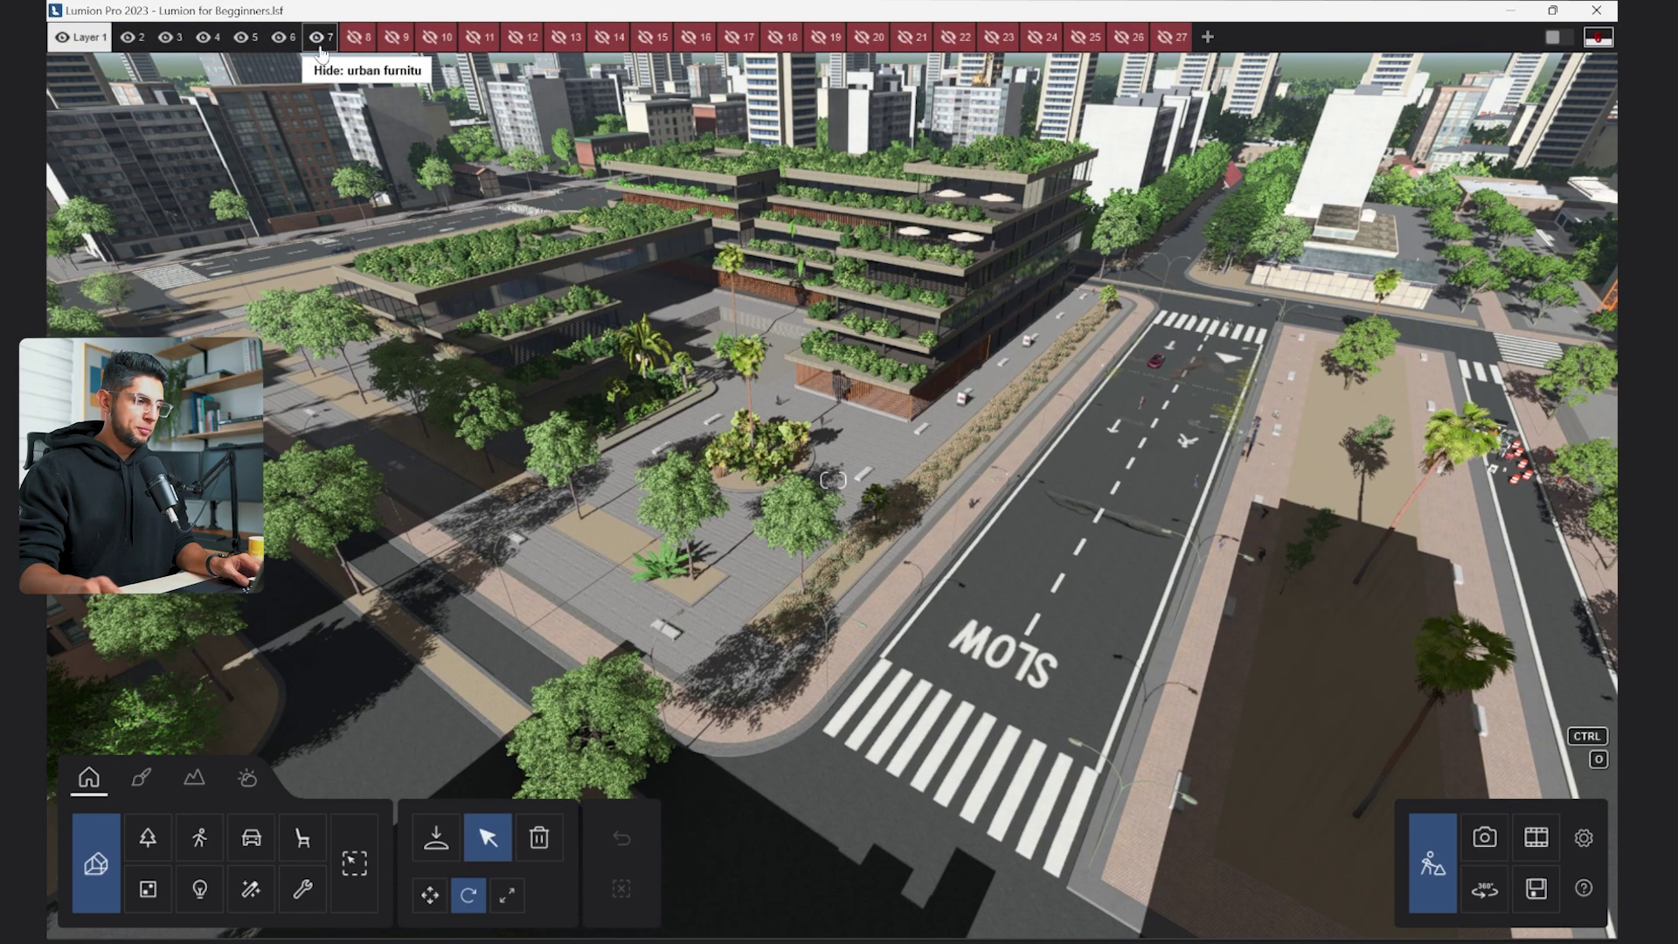
key("ctrl+8")
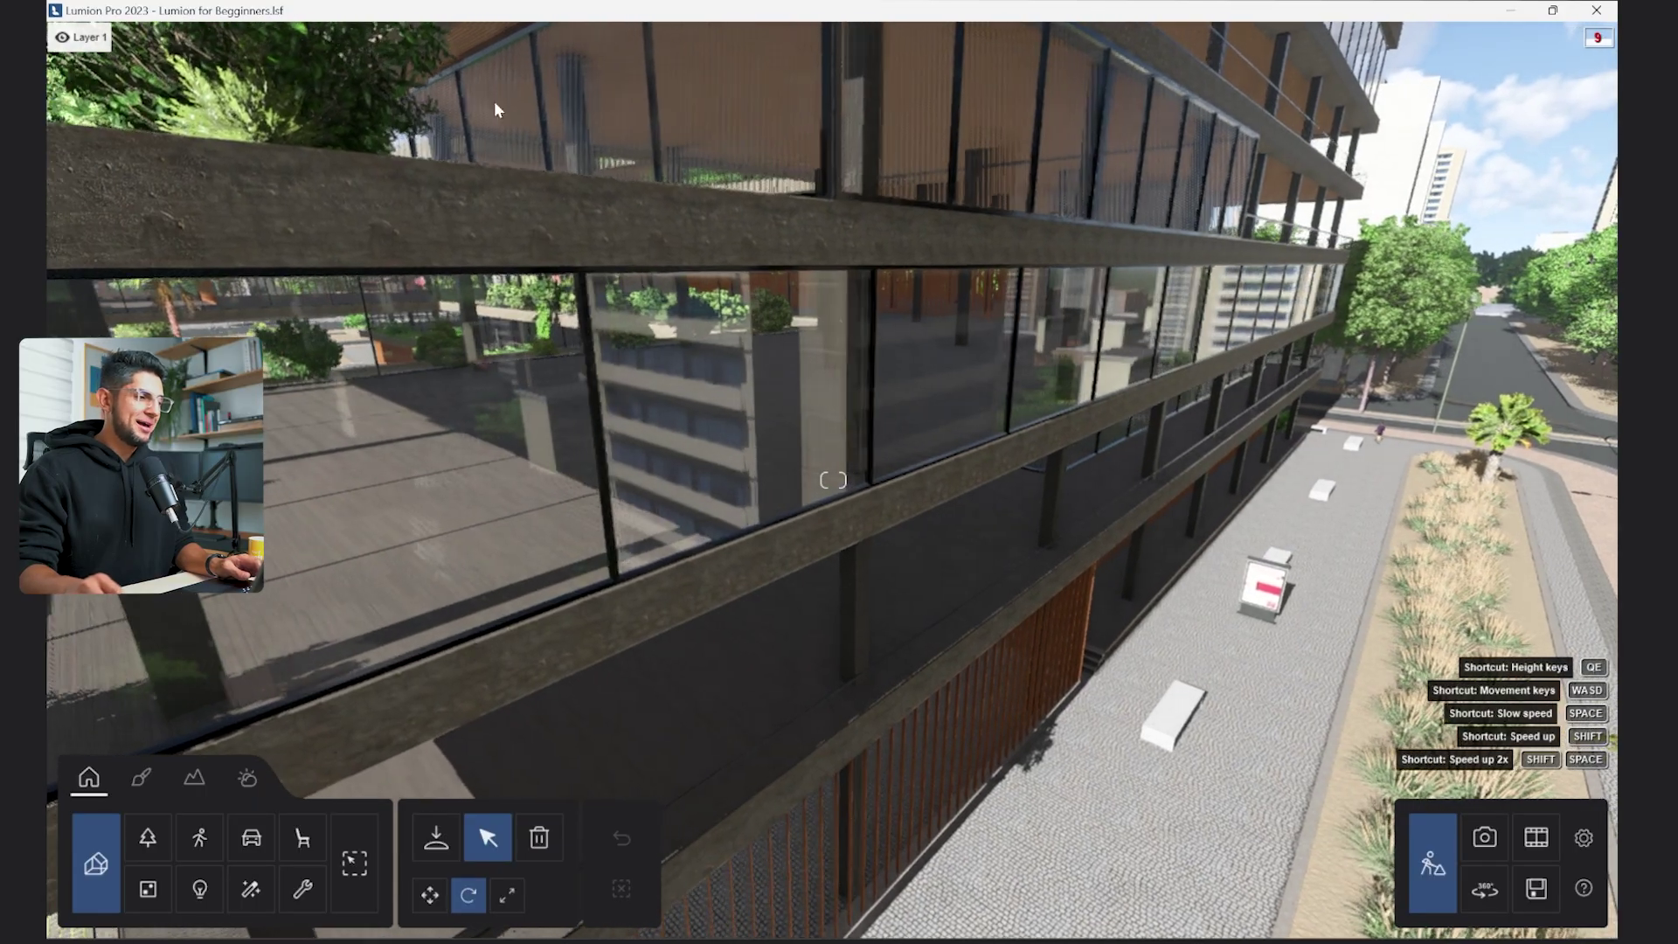
mouse_move(379, 44)
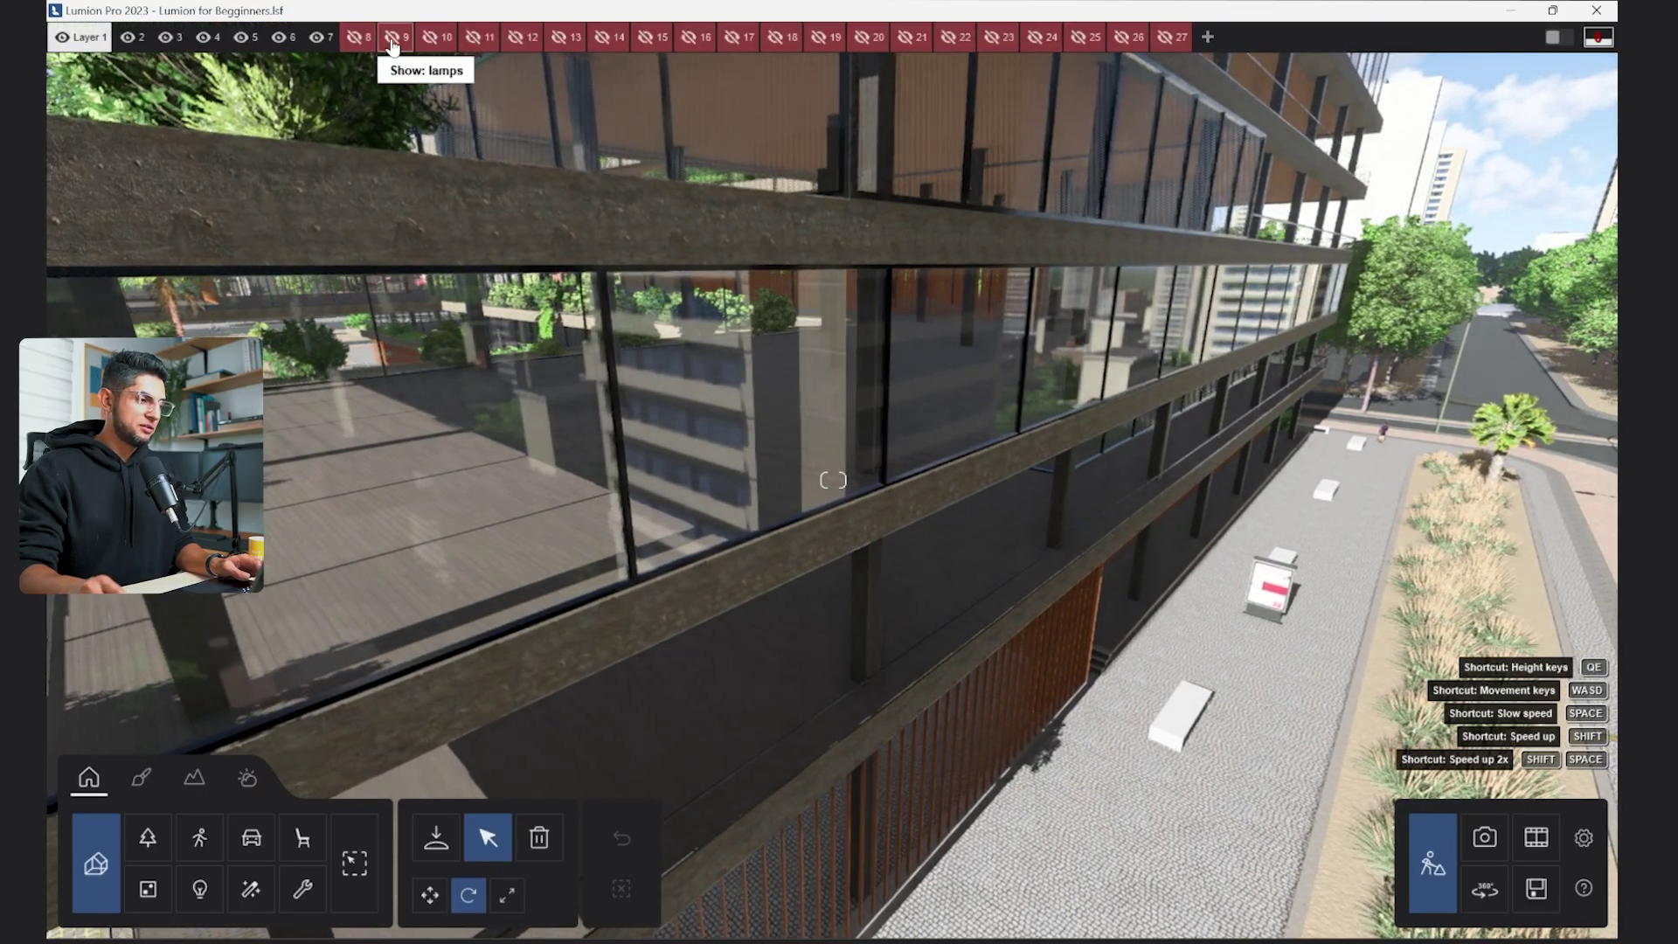
key("ctrl+9")
key("ctrl")
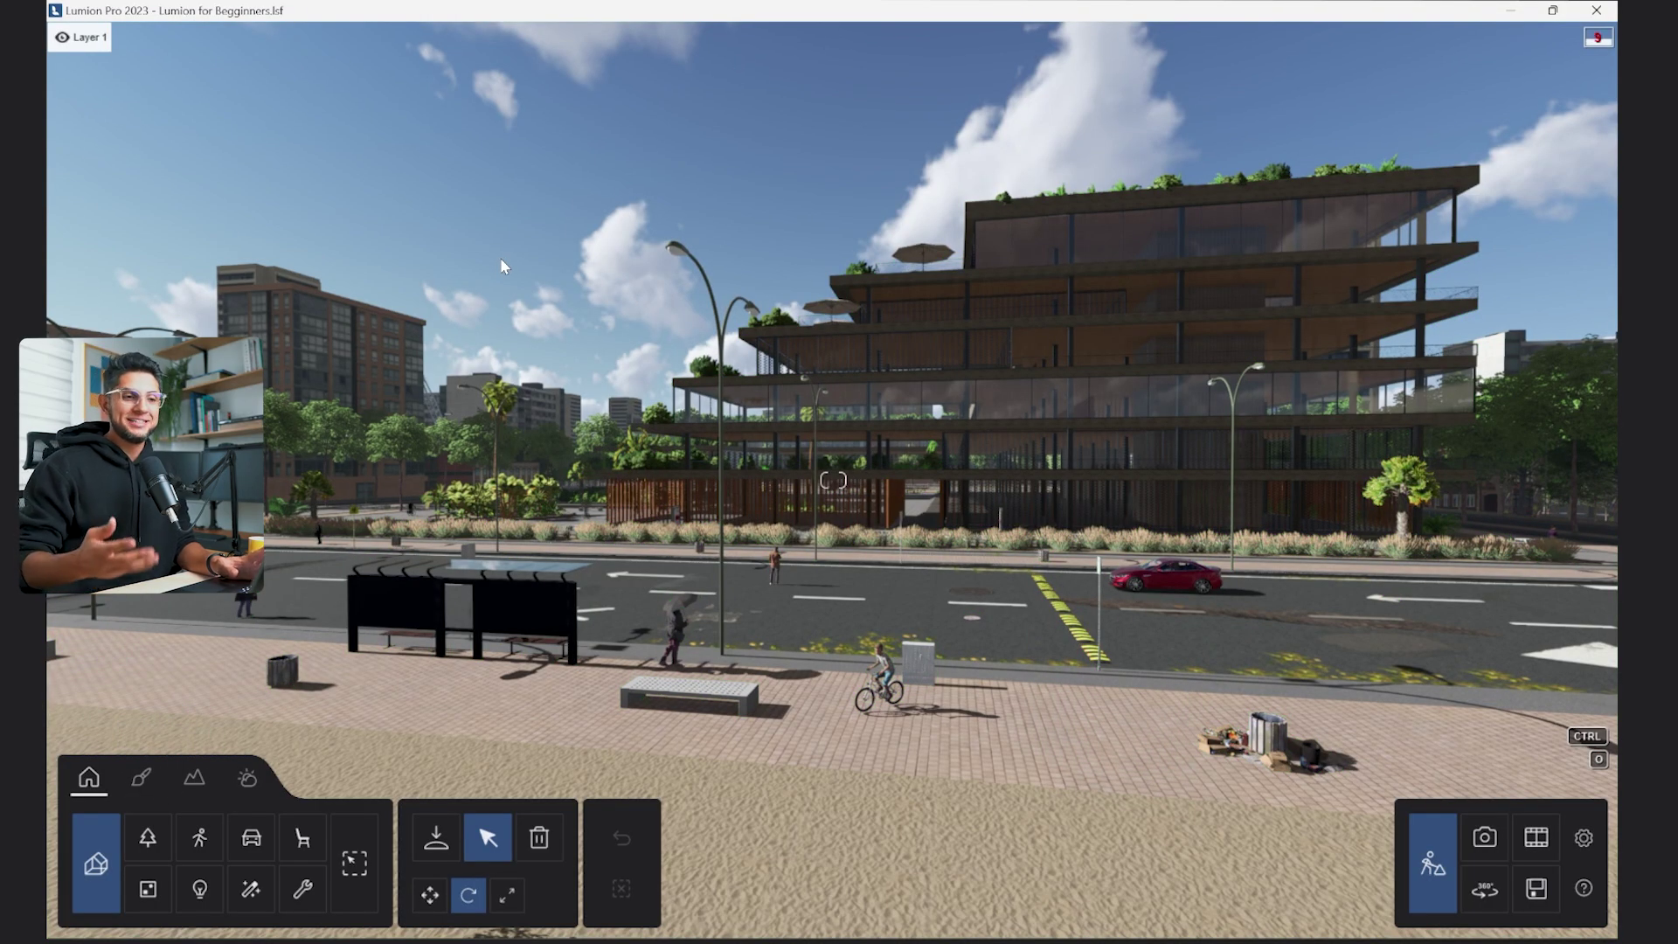
Examine the populated street and the building's facade from across the road at several heights and angles.
right_click_drag(502, 263, 747, 251)
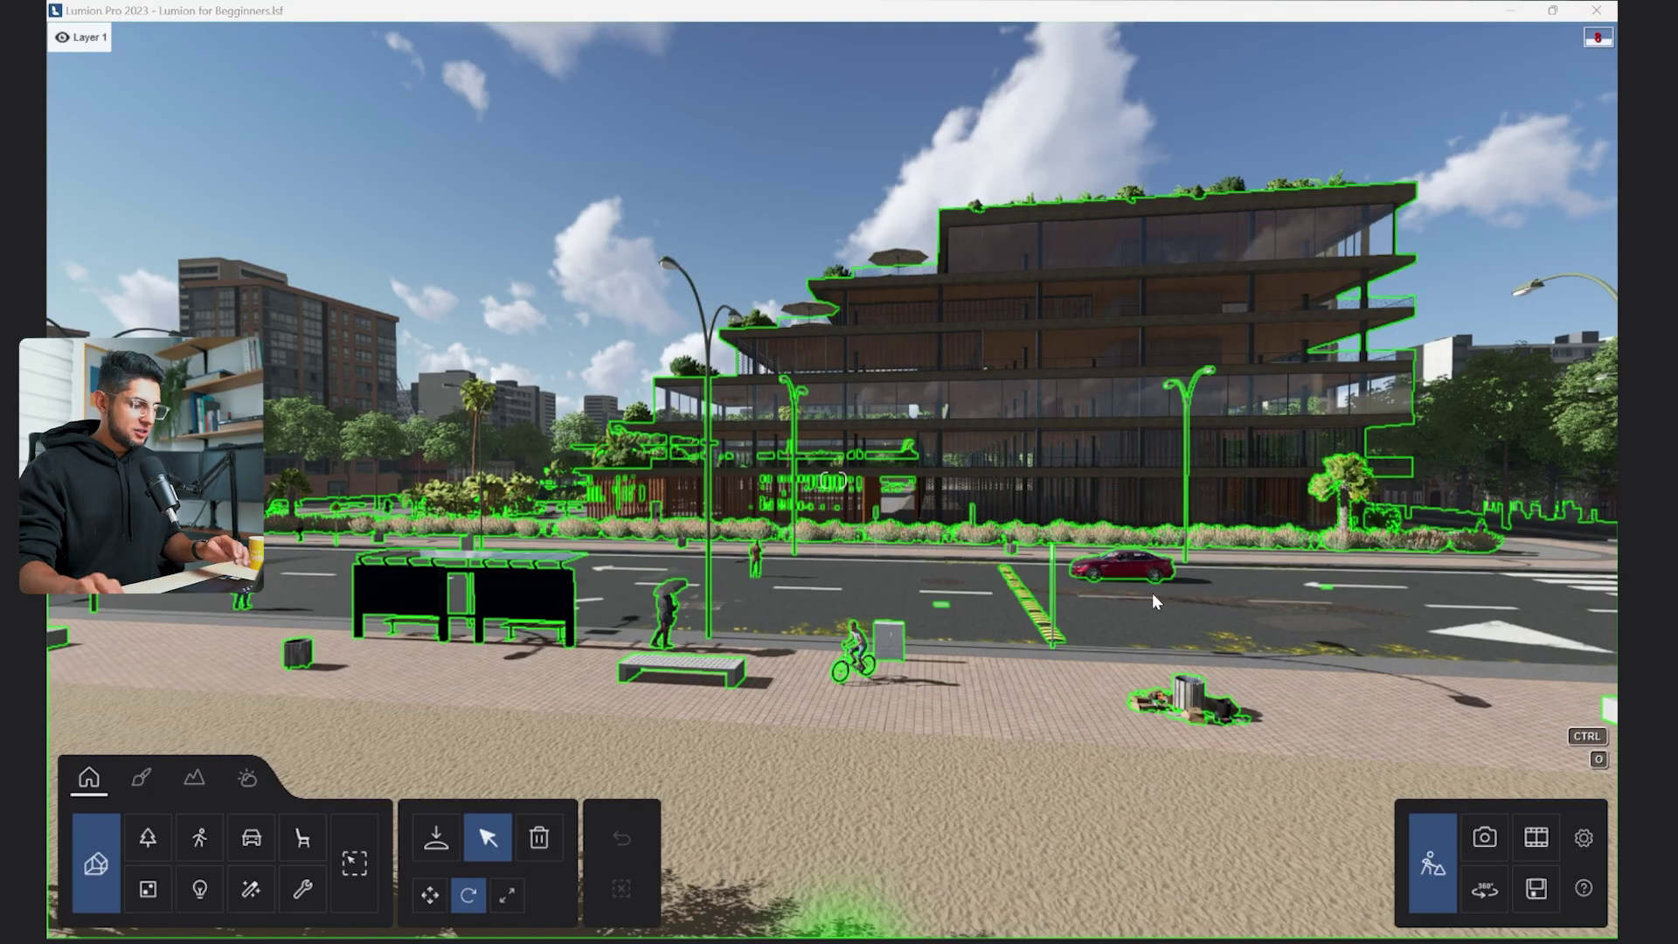
key("e")
key("d")
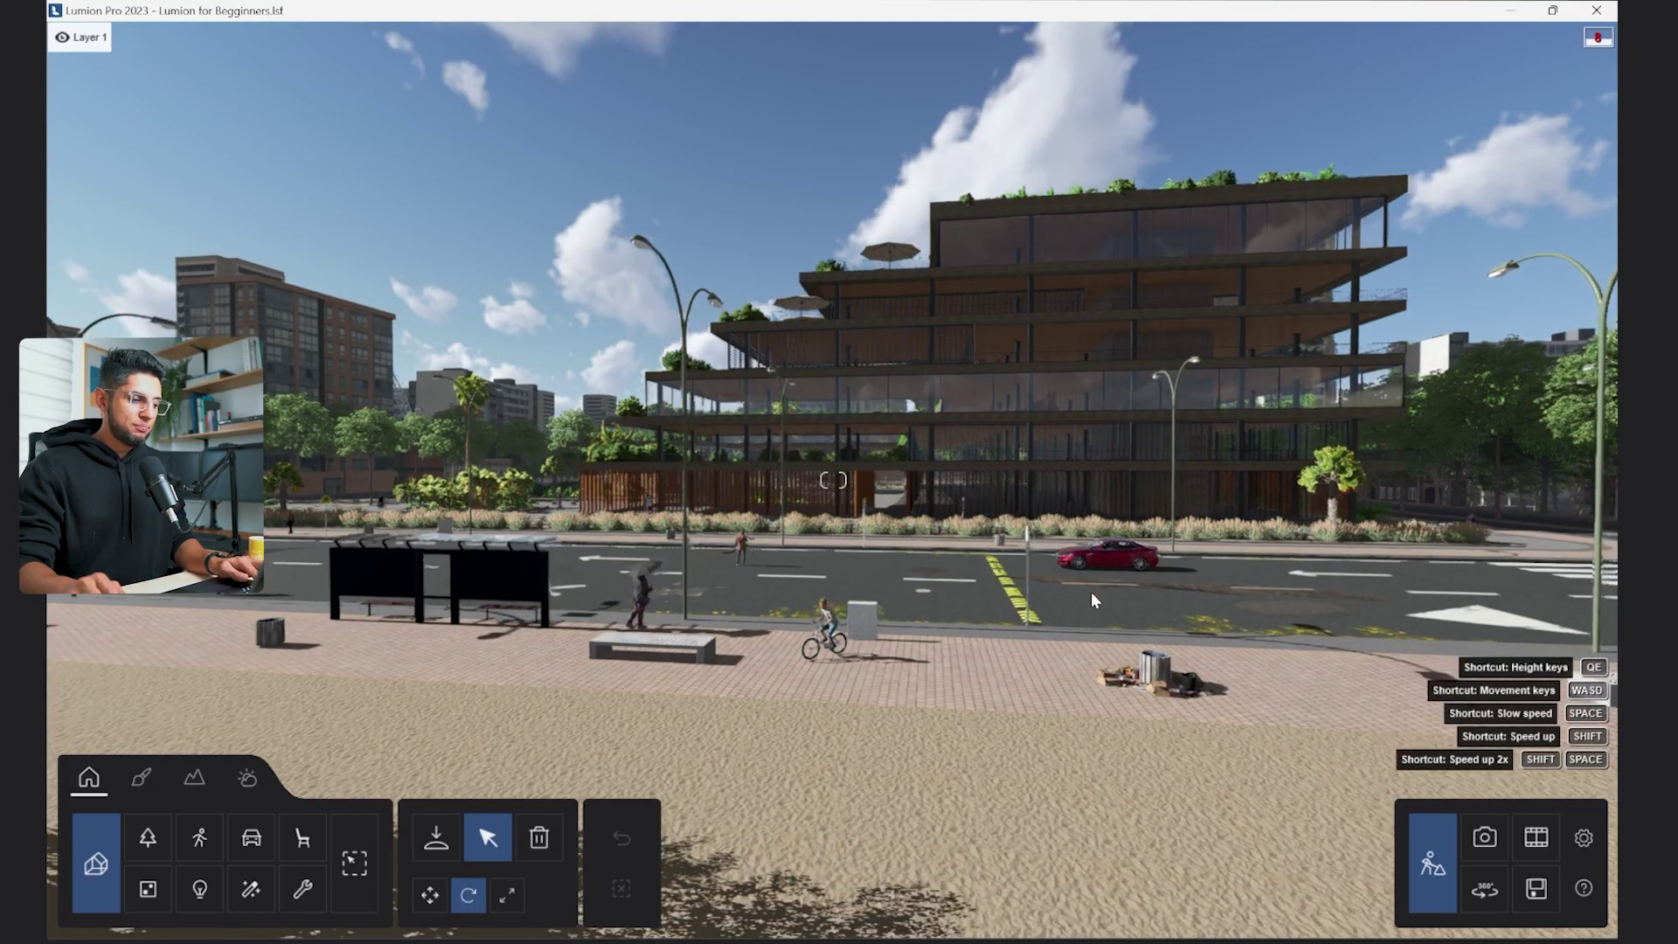
key("d")
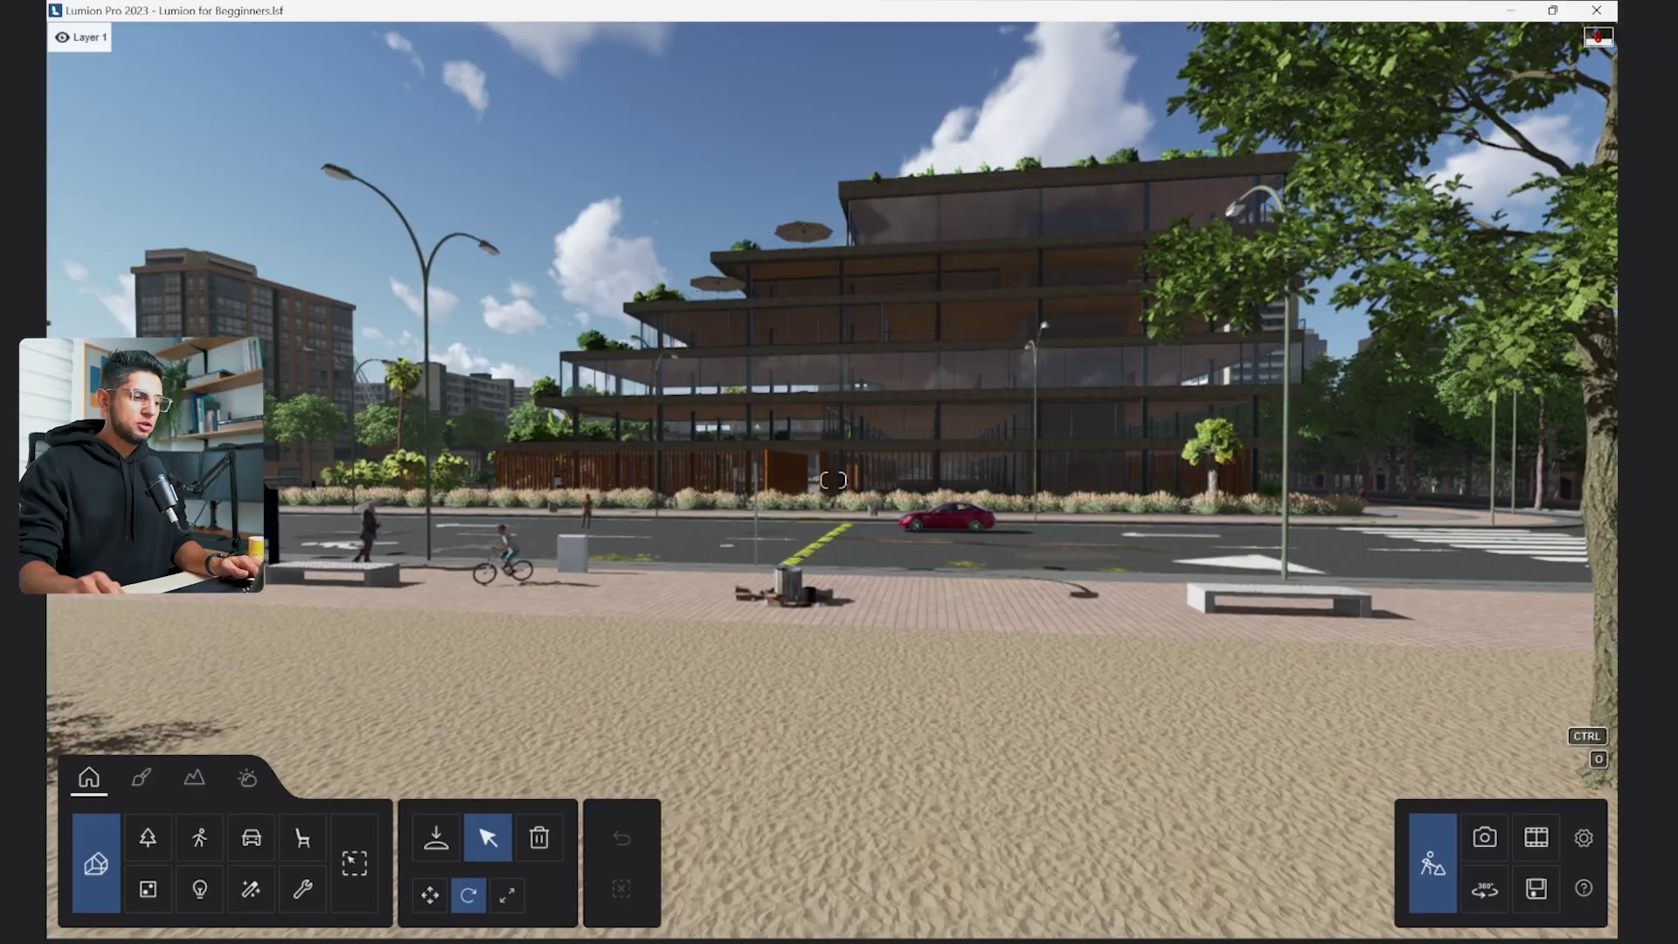
right_click_drag(857, 651, 774, 587)
key("w")
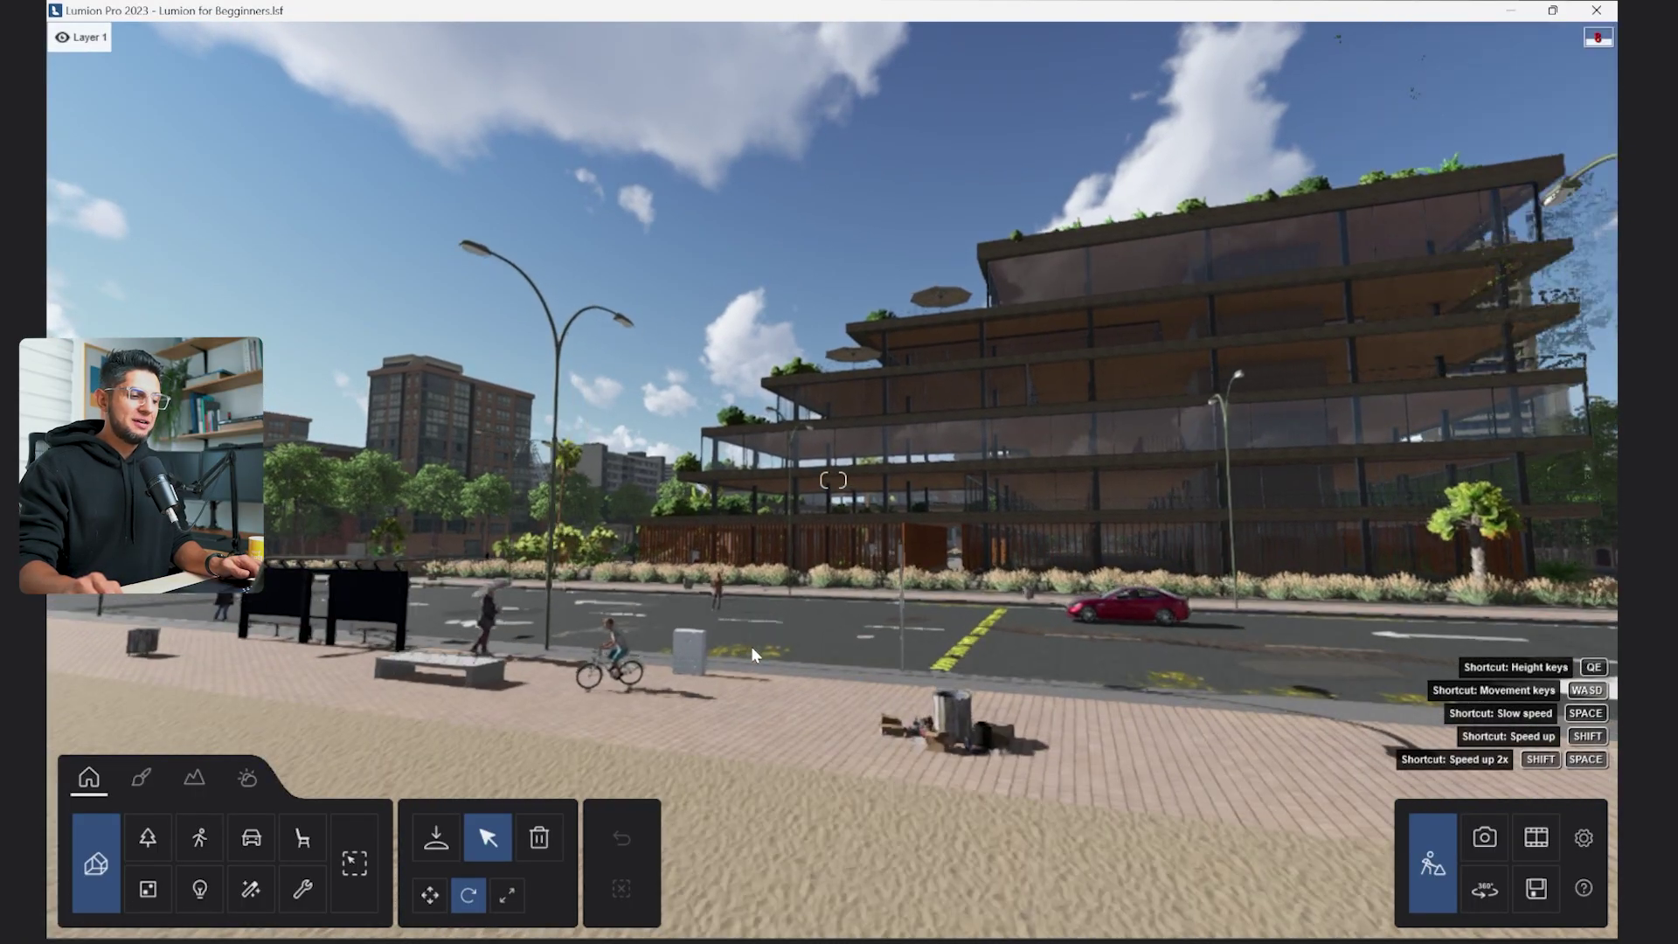
key("s")
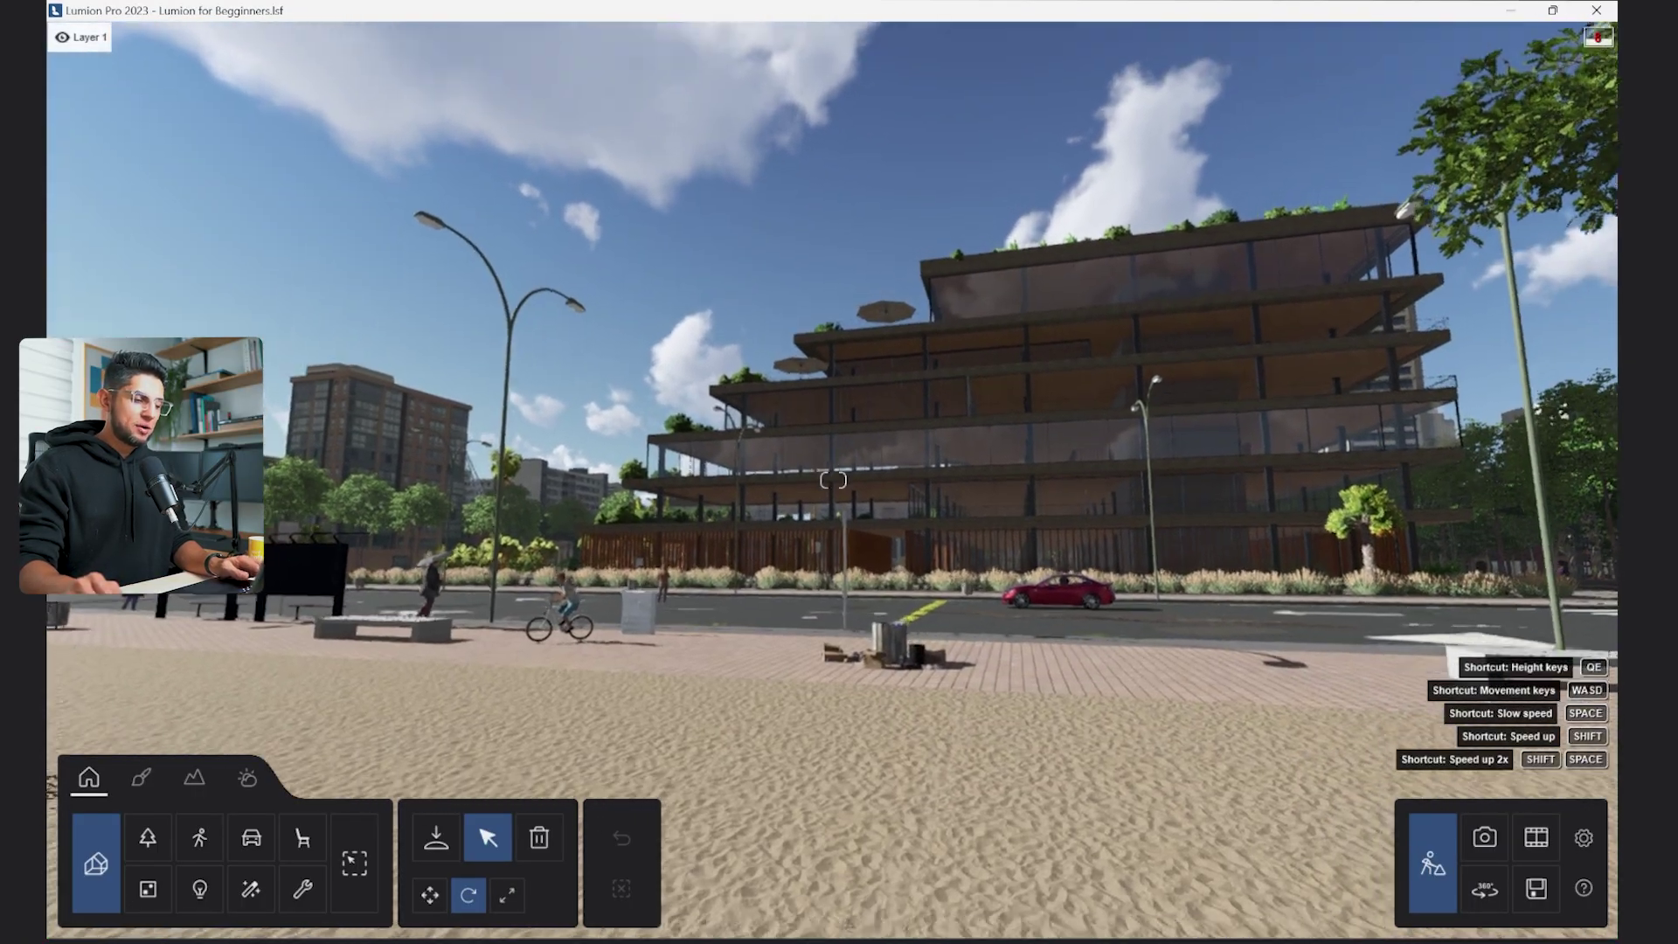
right_click_drag(874, 612, 806, 676)
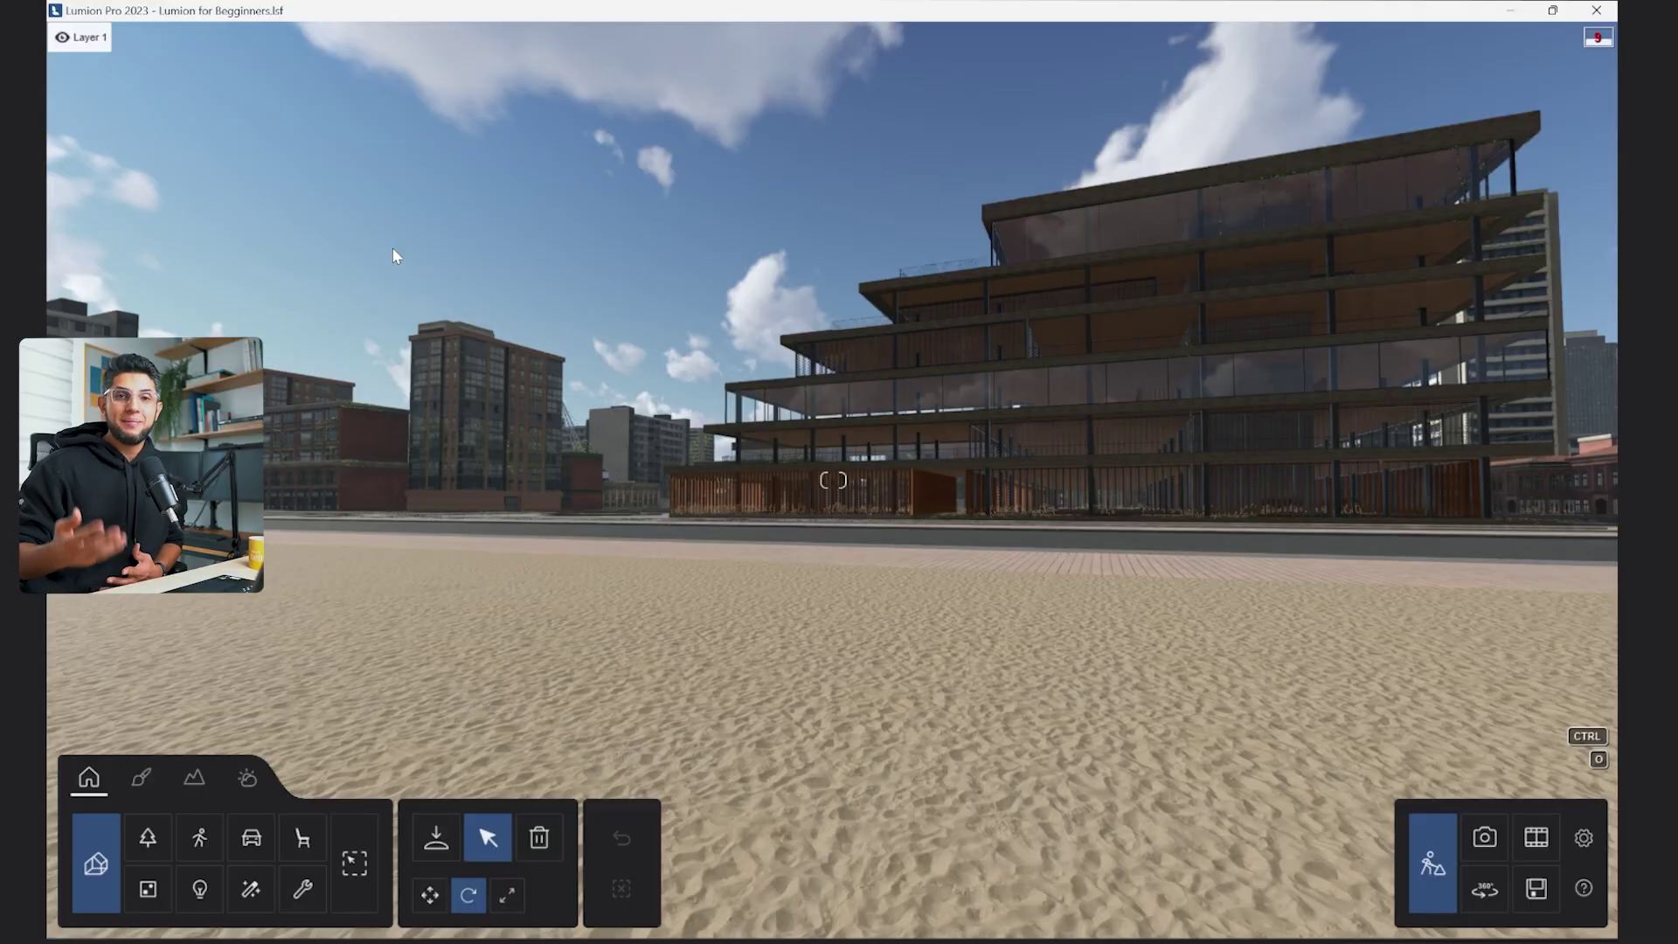
Add a new layer and name it "Frontal Desert Garden".
mouse_move(1217, 46)
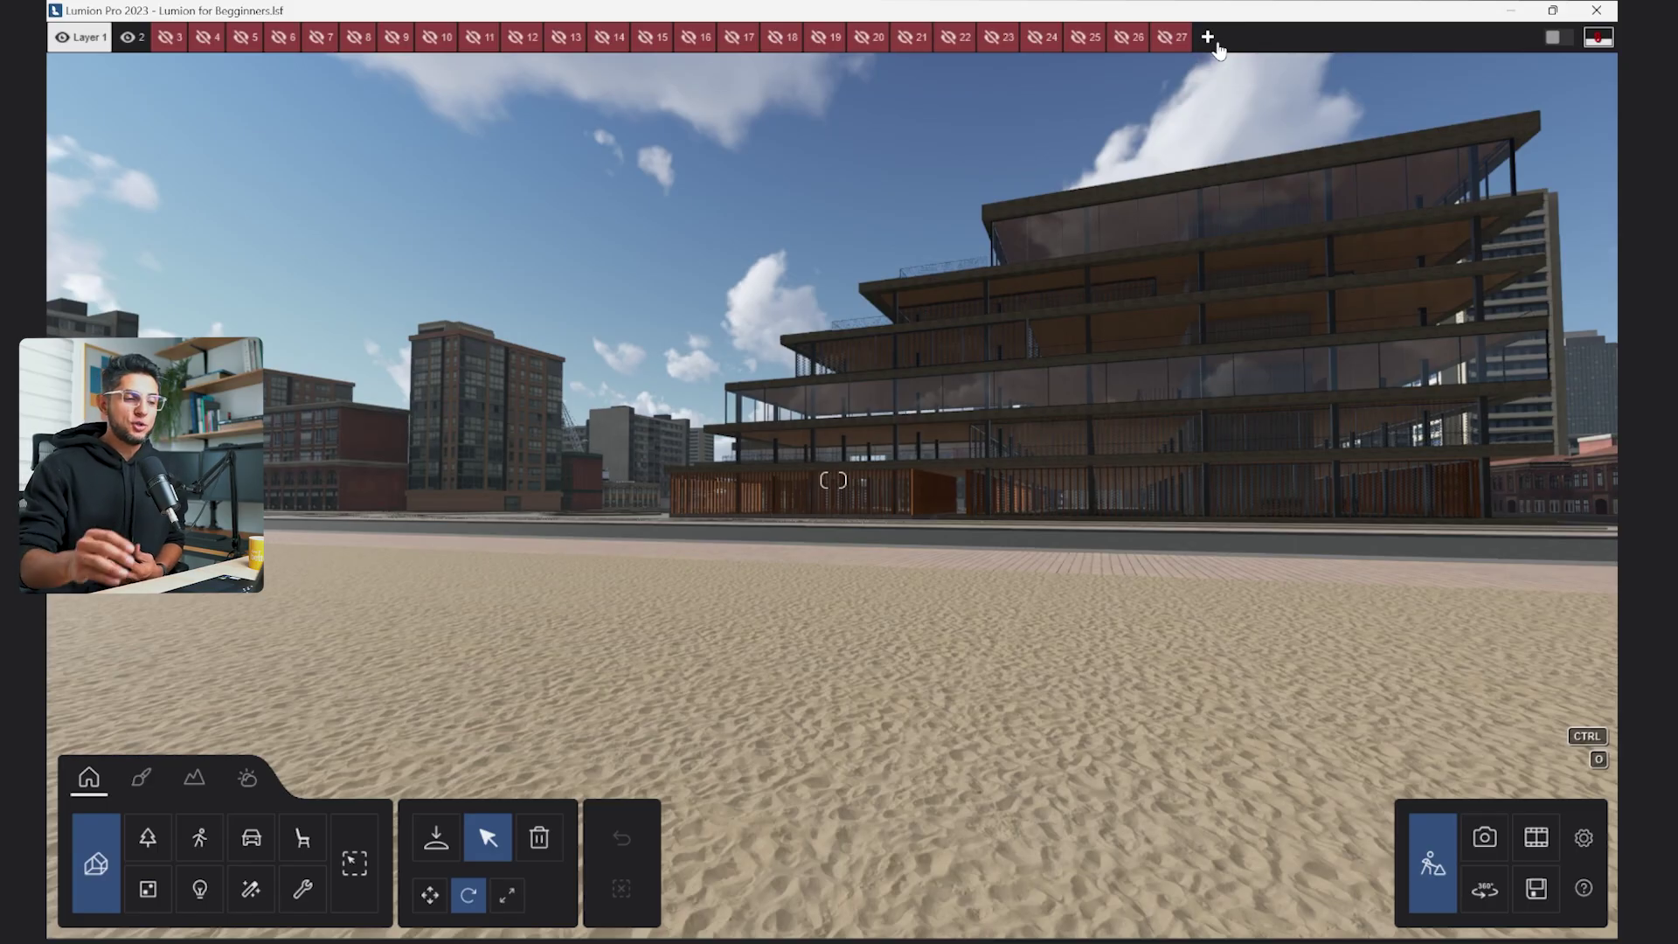
left_click(1207, 41)
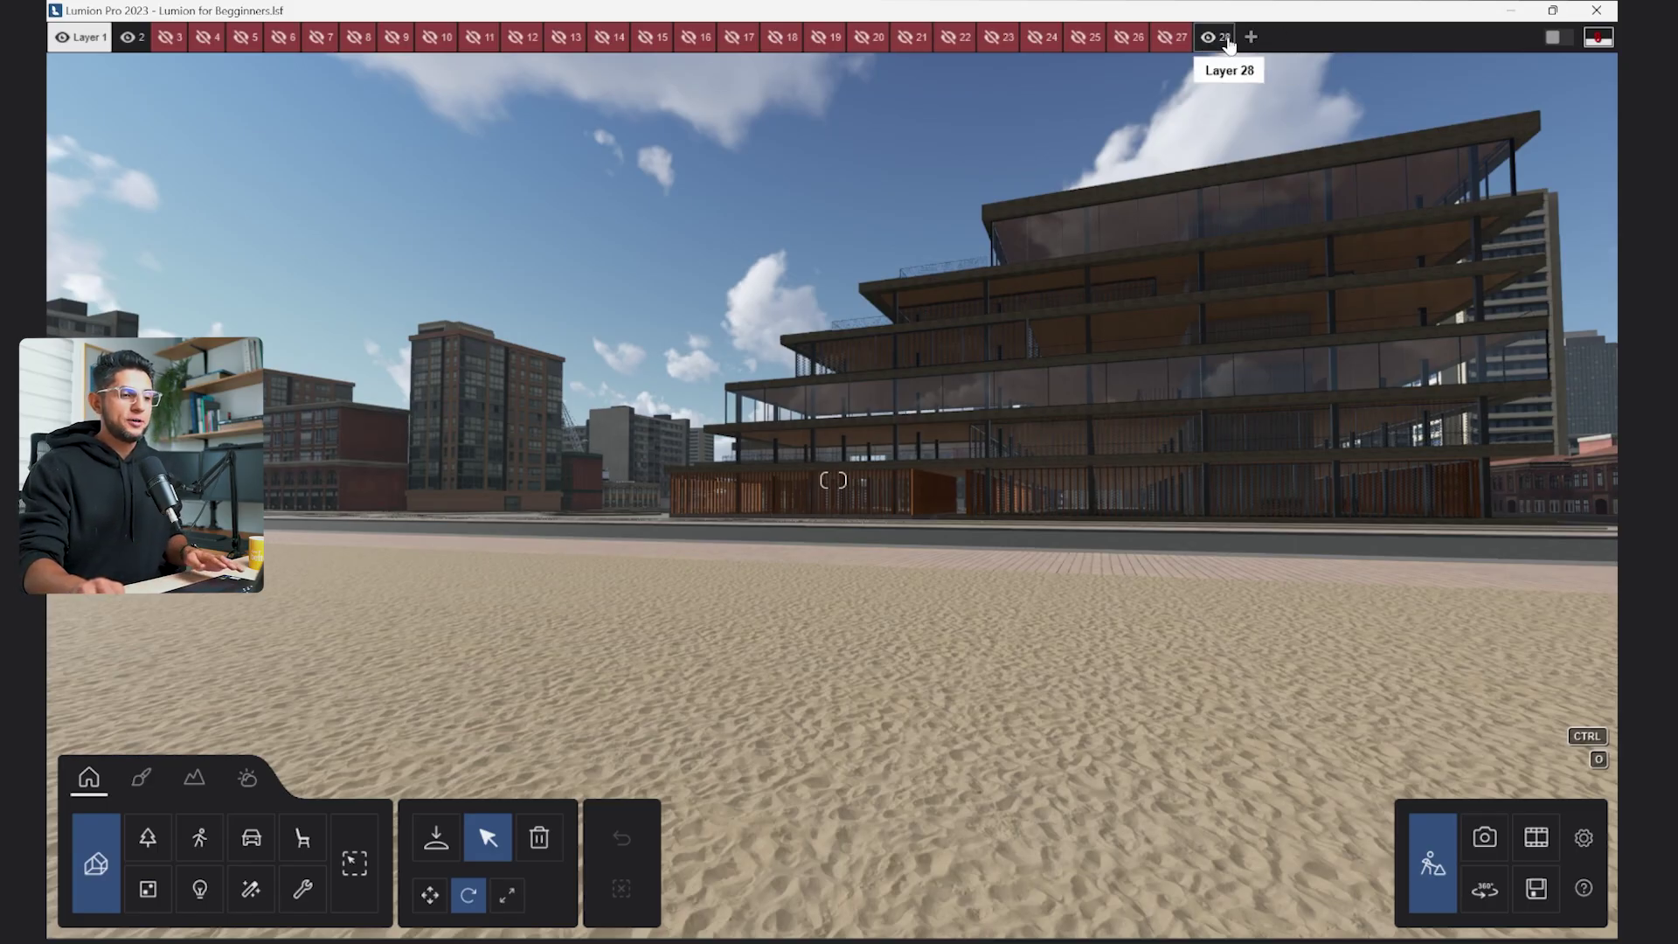
double_click(1228, 45)
type("Frontal Desert Garden")
key("Return")
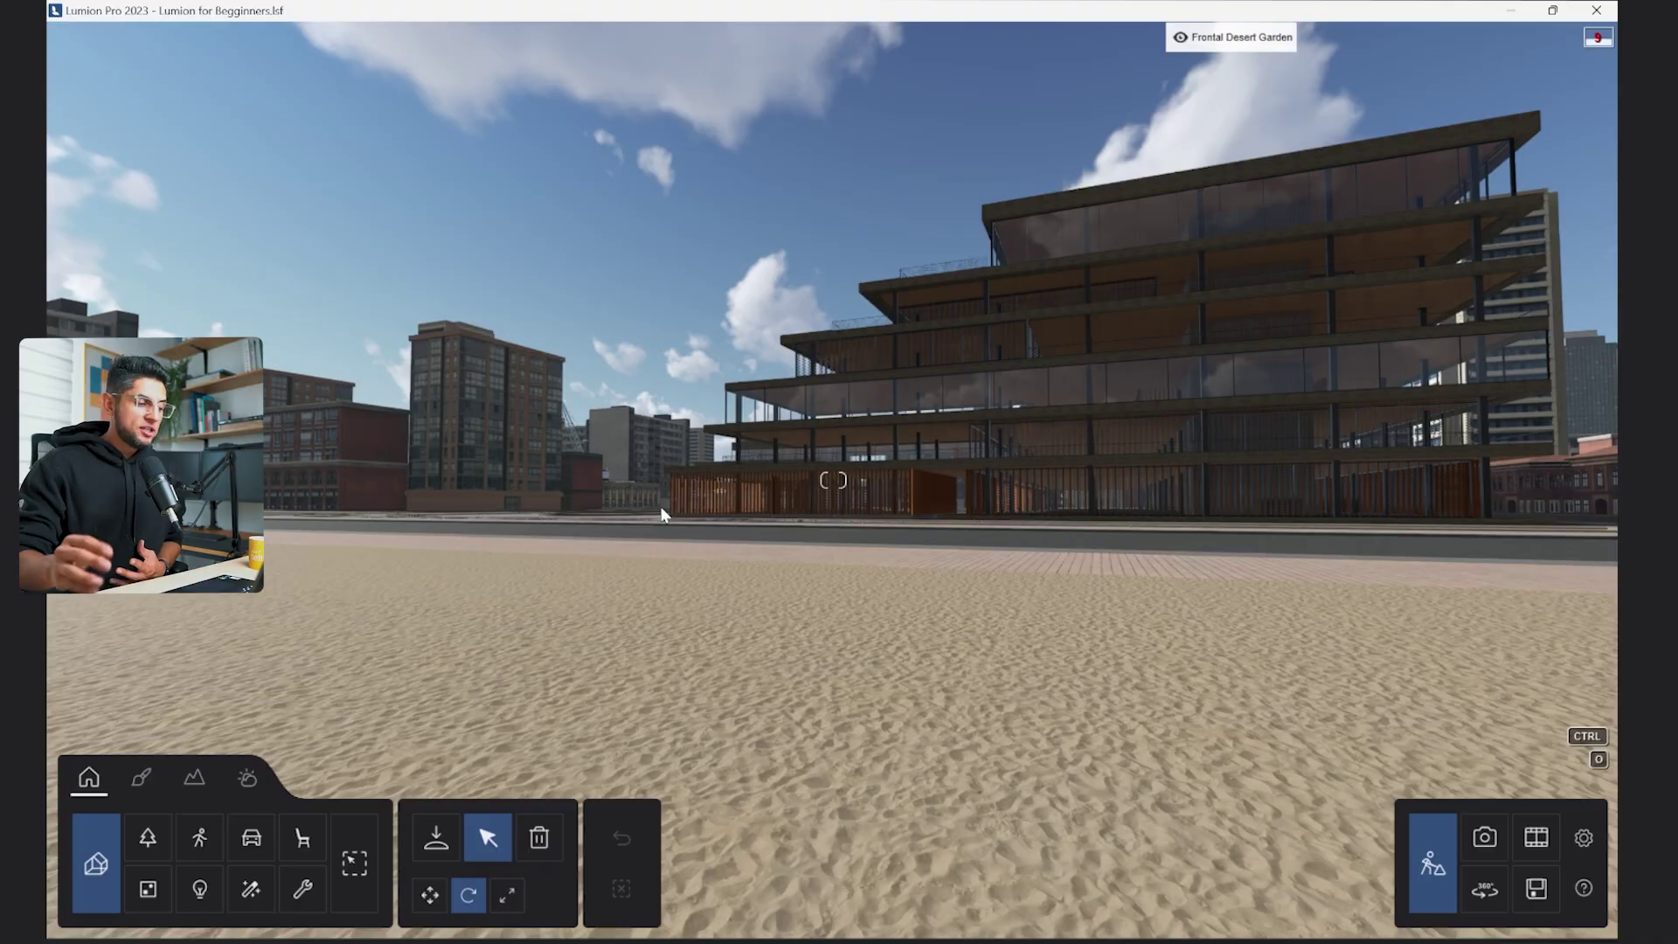
Switch to object placement and look through the content library categories, including nature, people, objects, groups and effects.
left_click(437, 846)
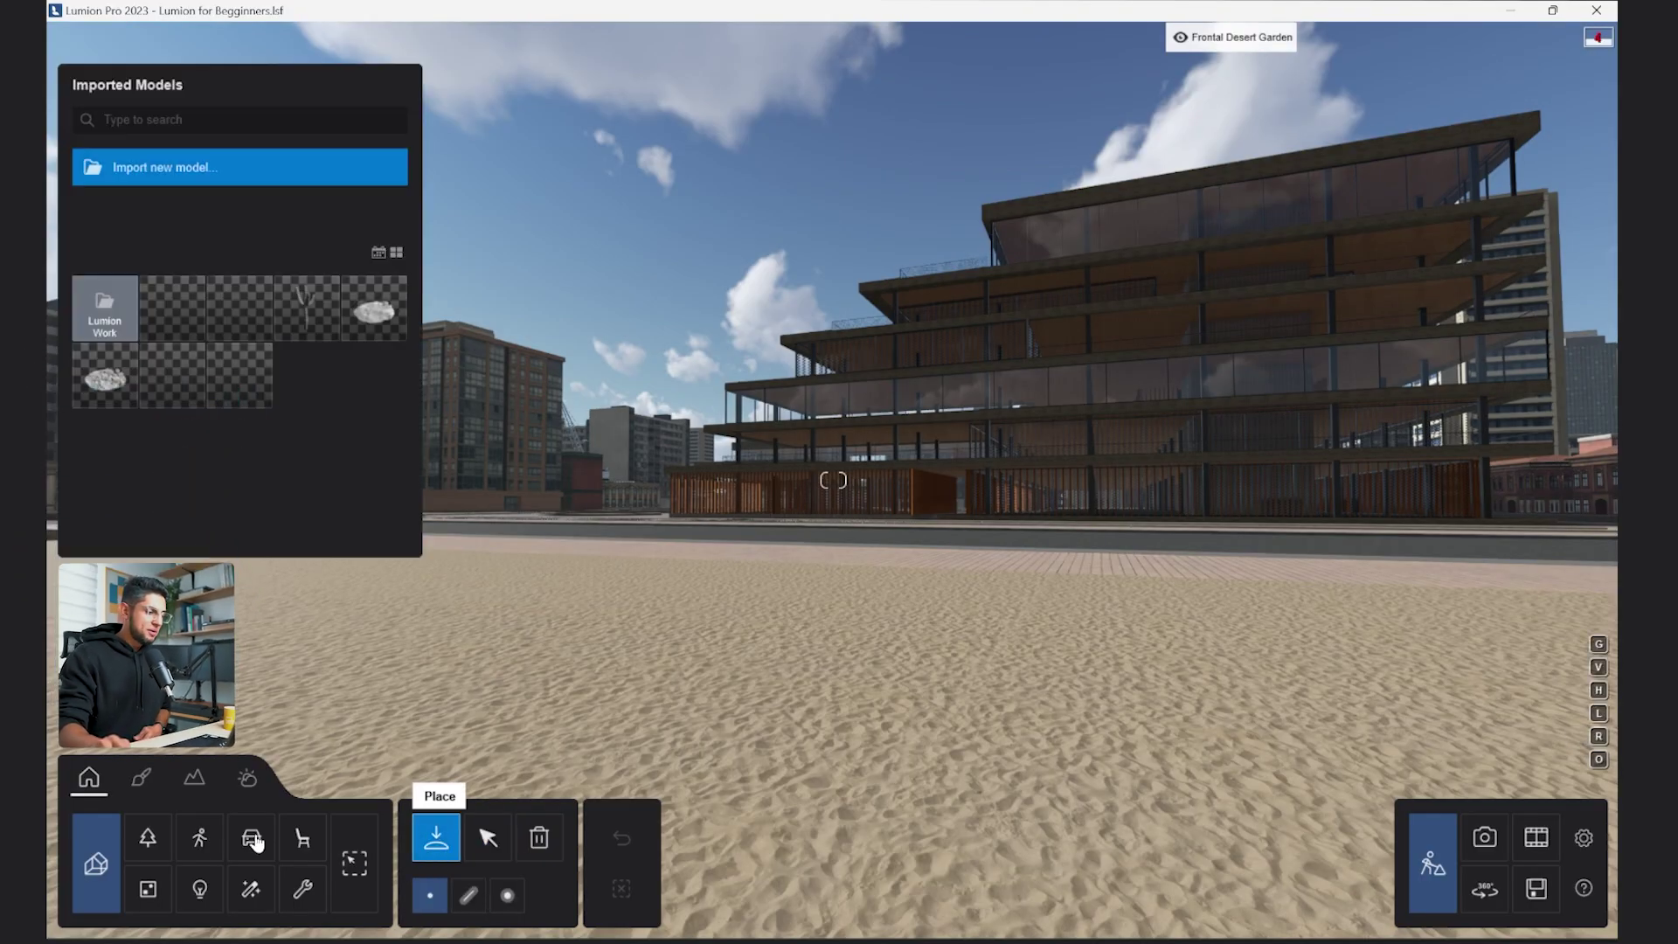
left_click(148, 837)
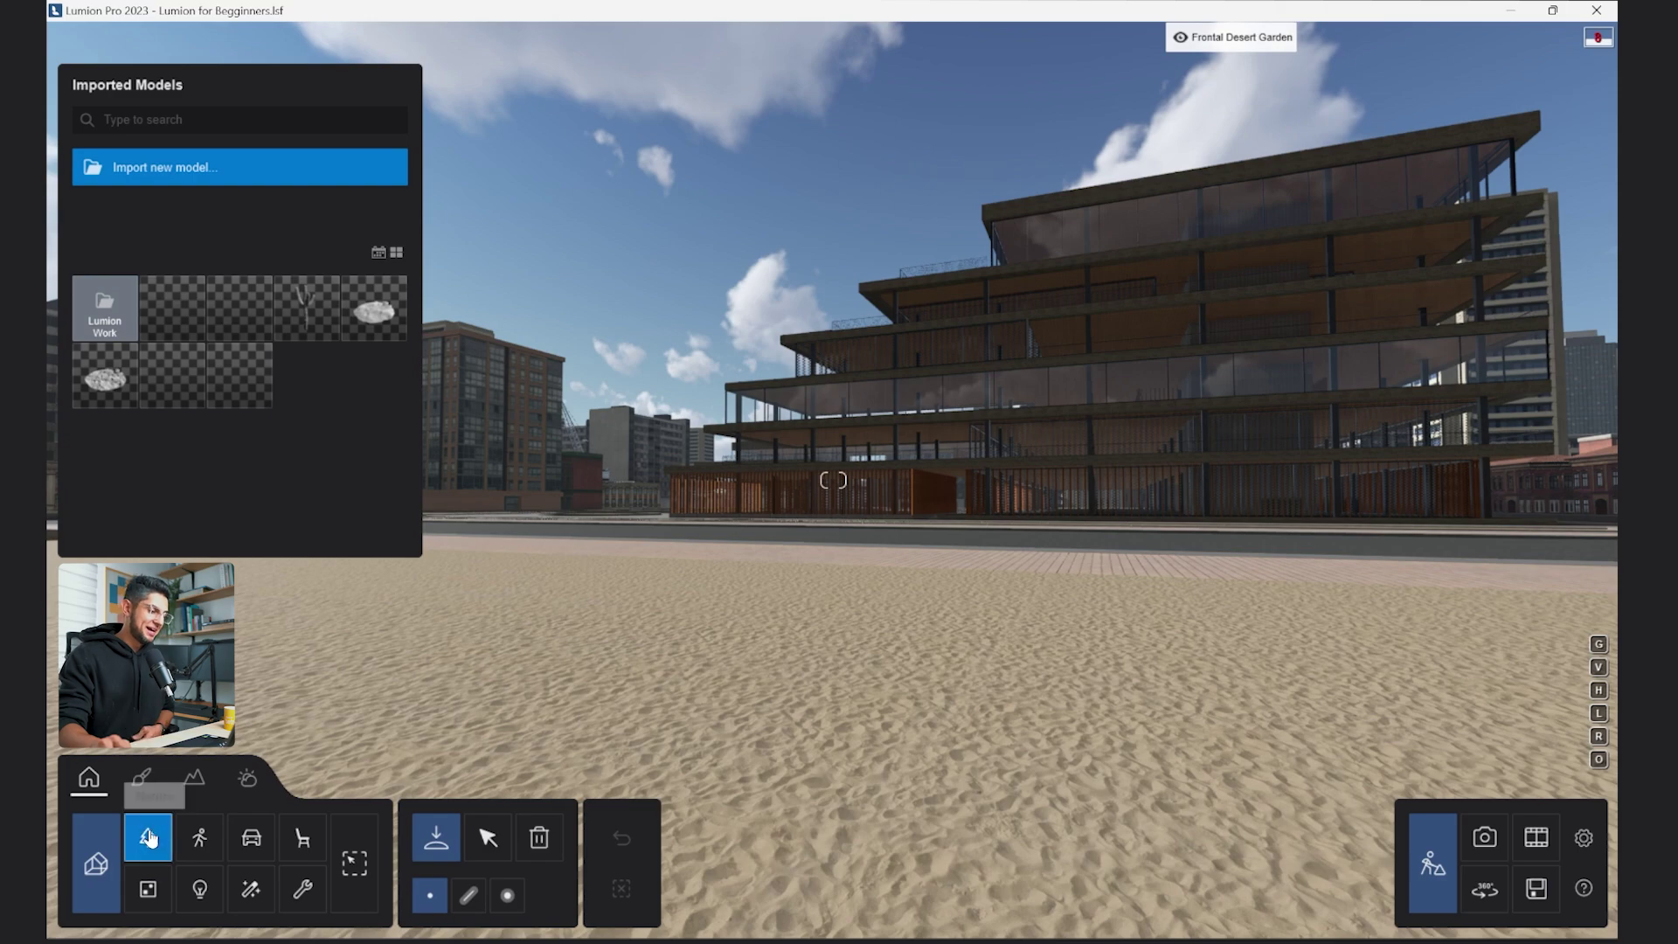
left_click(199, 839)
left_click(300, 841)
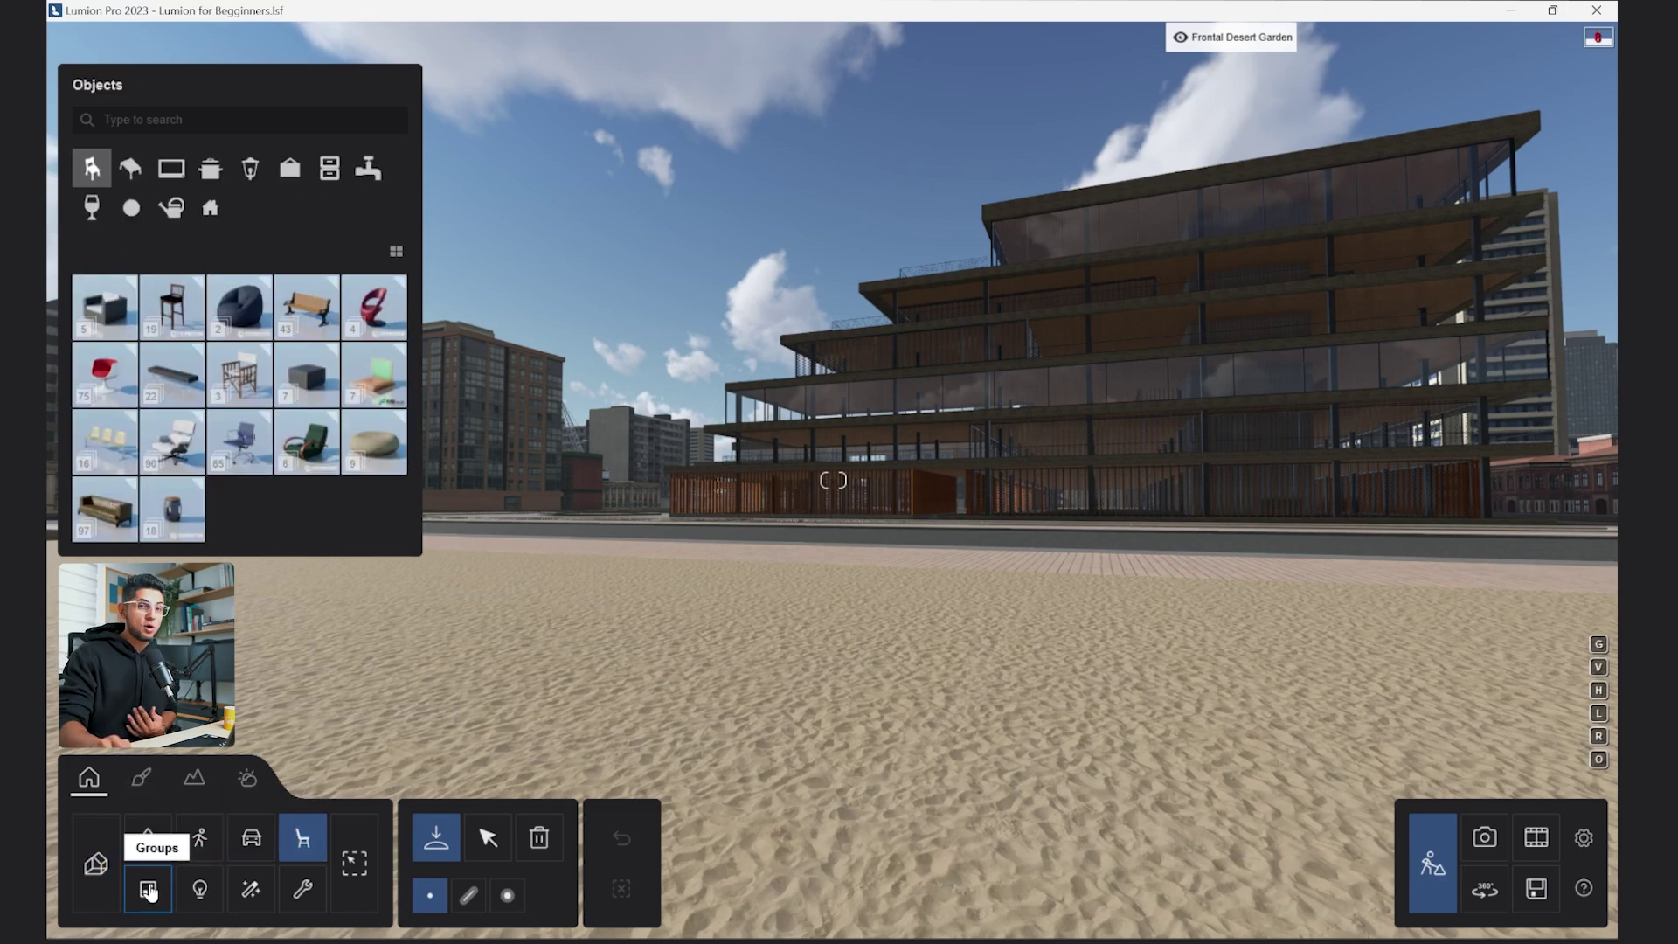
left_click(147, 900)
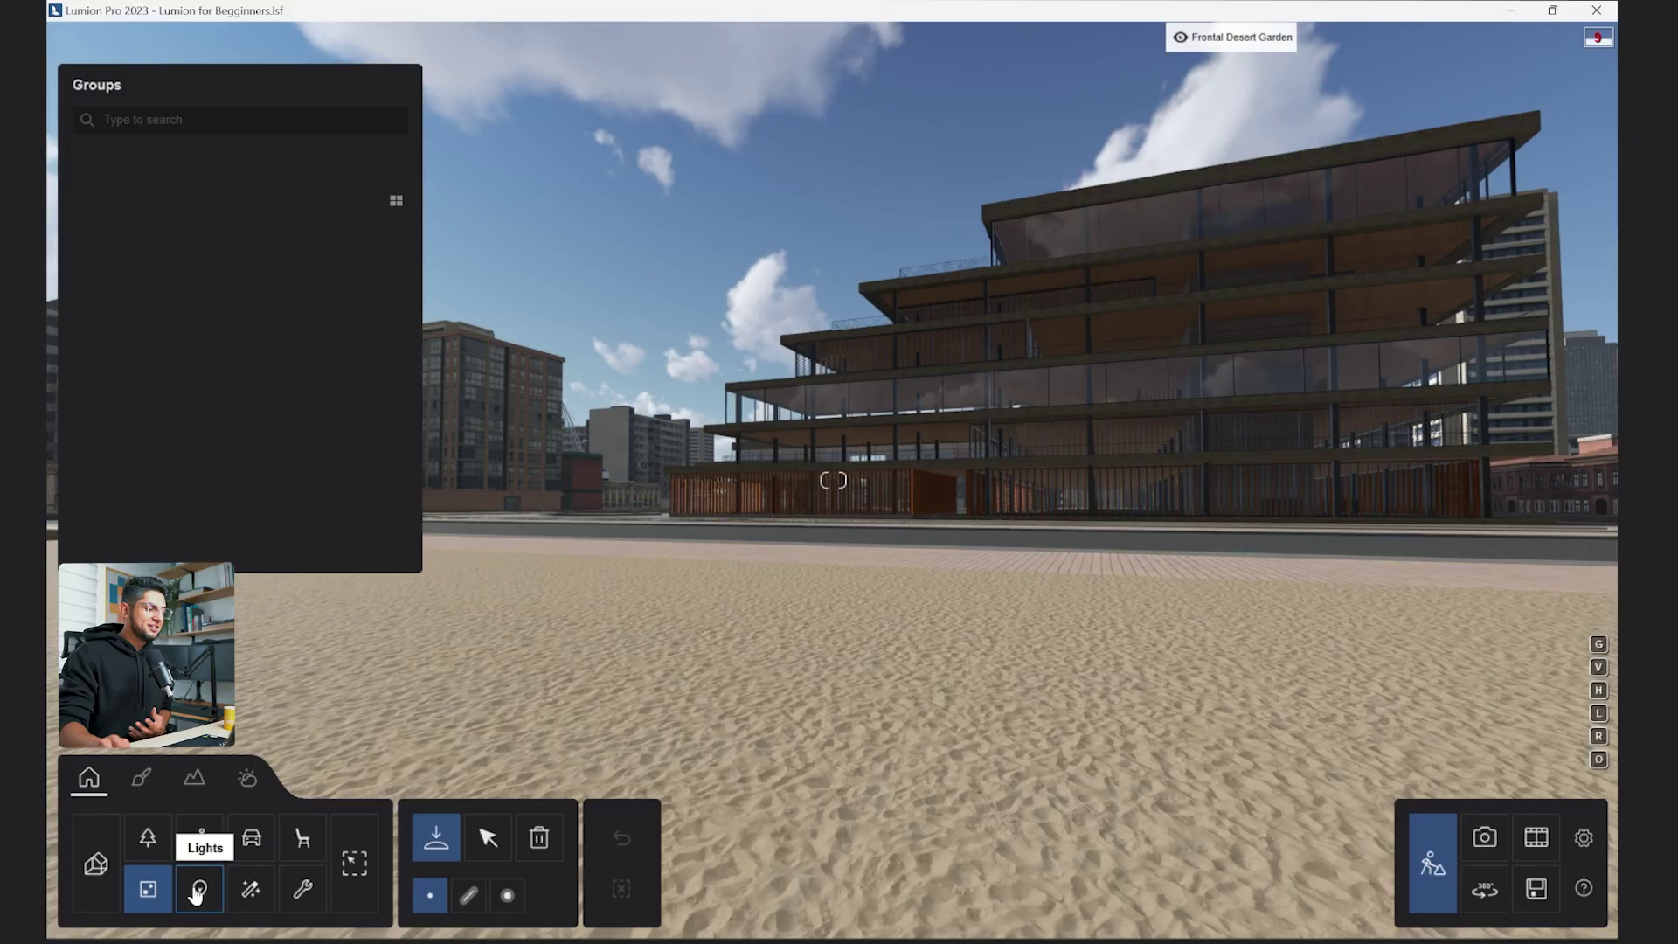
left_click(250, 890)
Browse the Nature library with enlarged thumbnails, looking through its broadleaf trees, rocks and leafless trees.
left_click(149, 841)
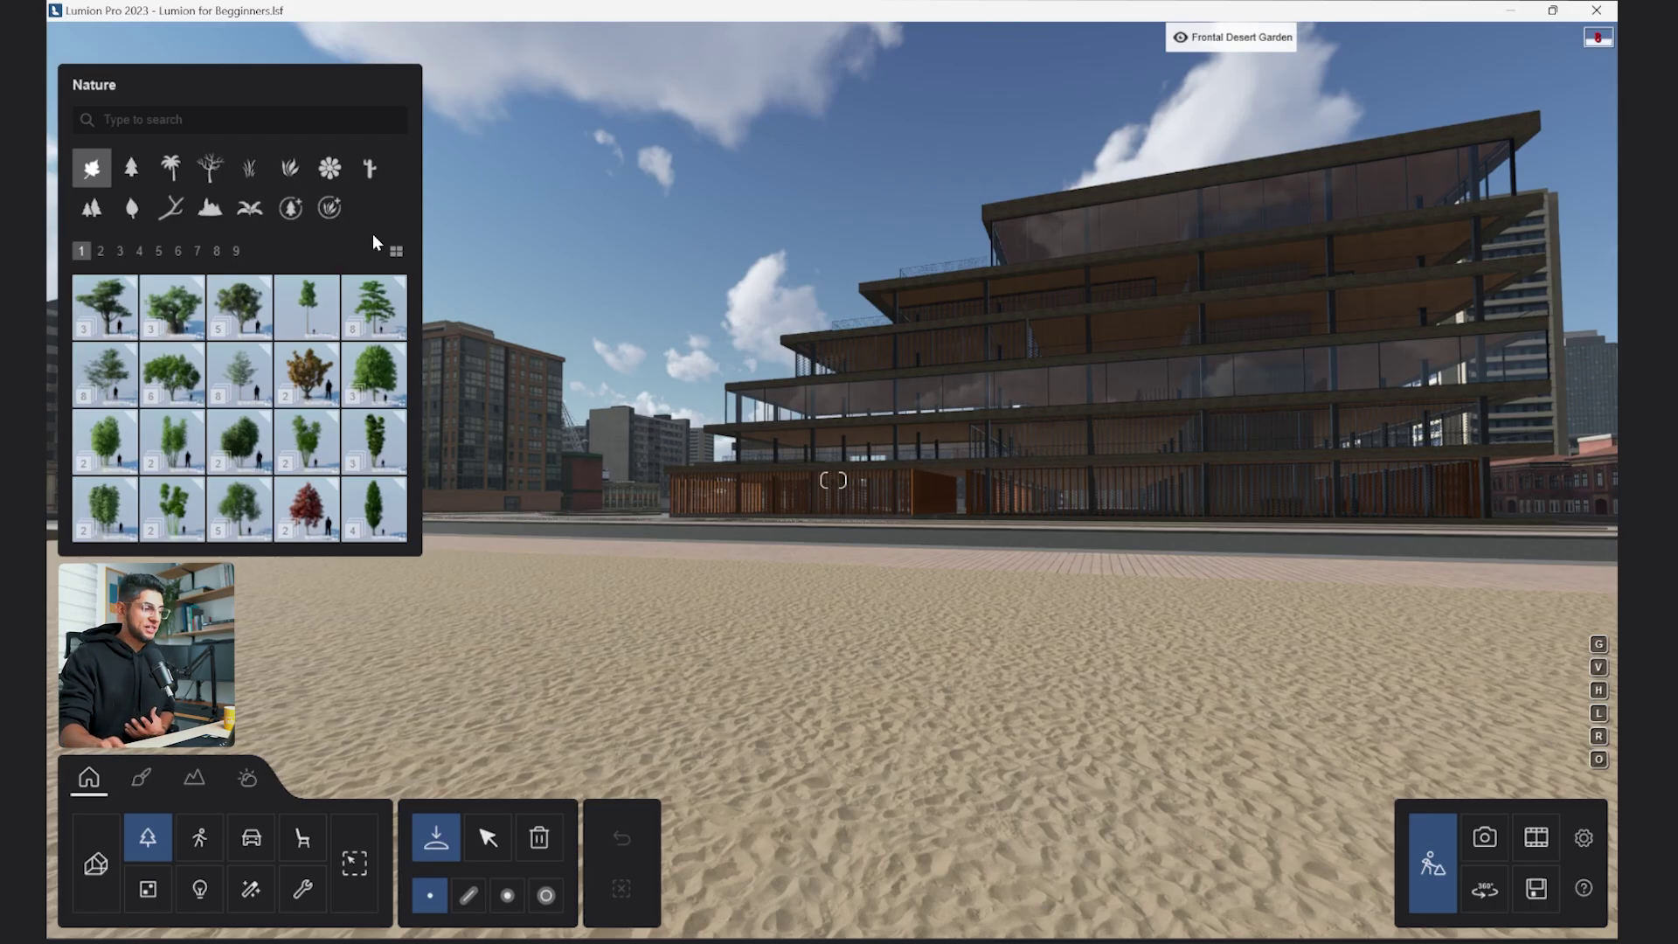
left_click(398, 252)
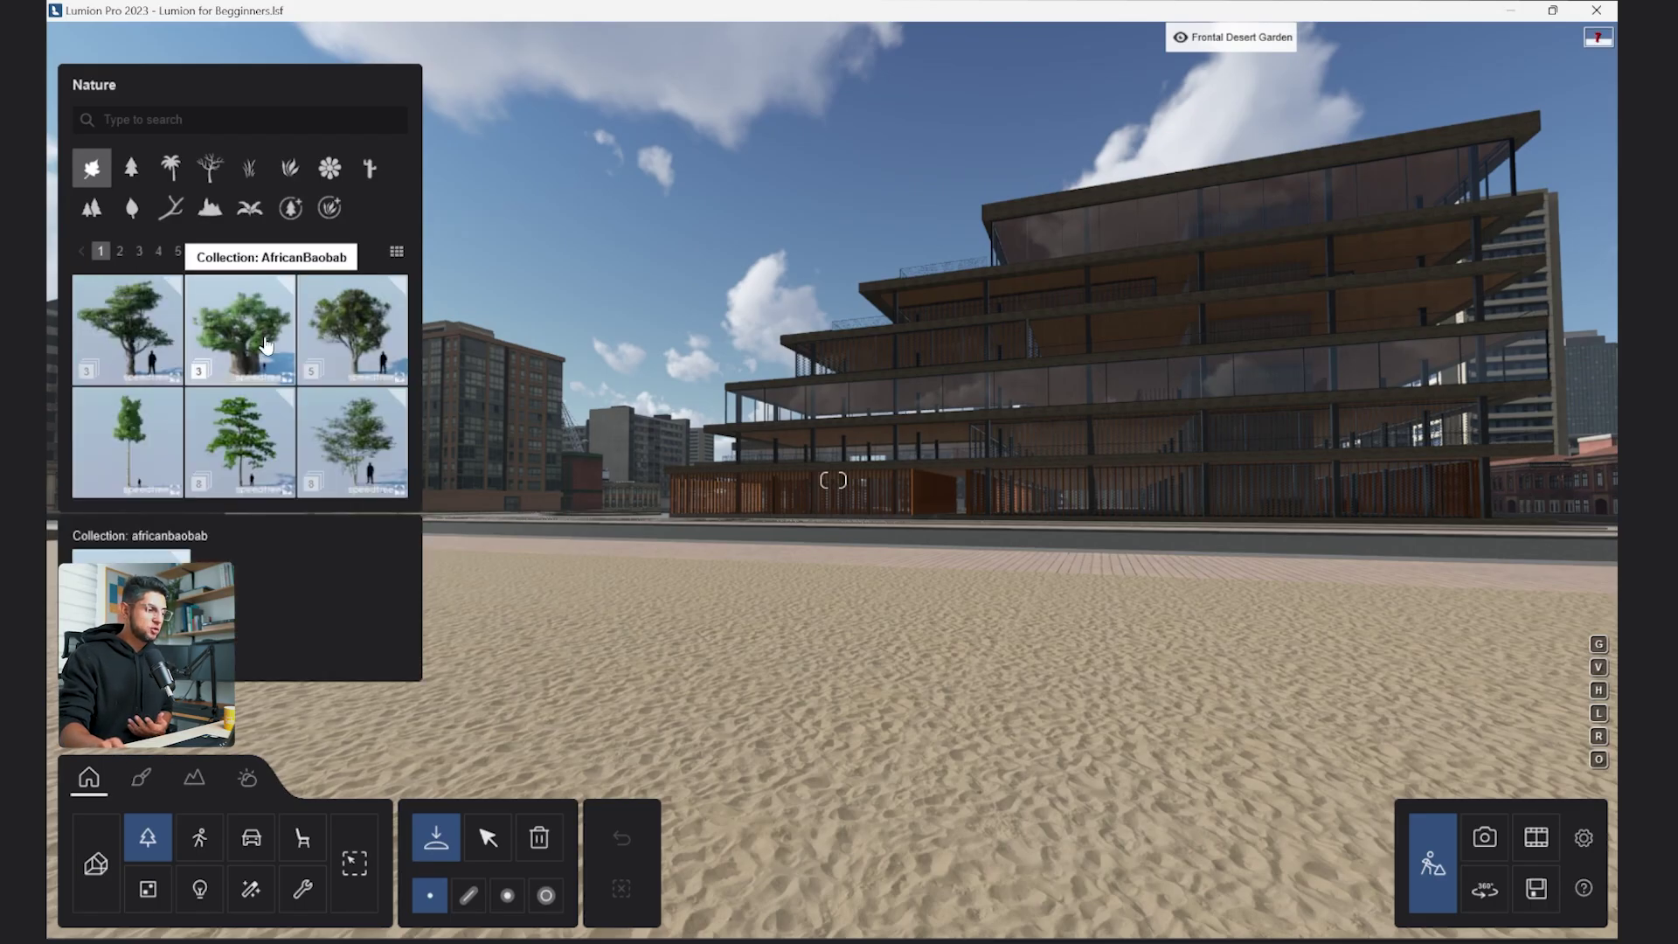
scroll(262, 332, "down", 3)
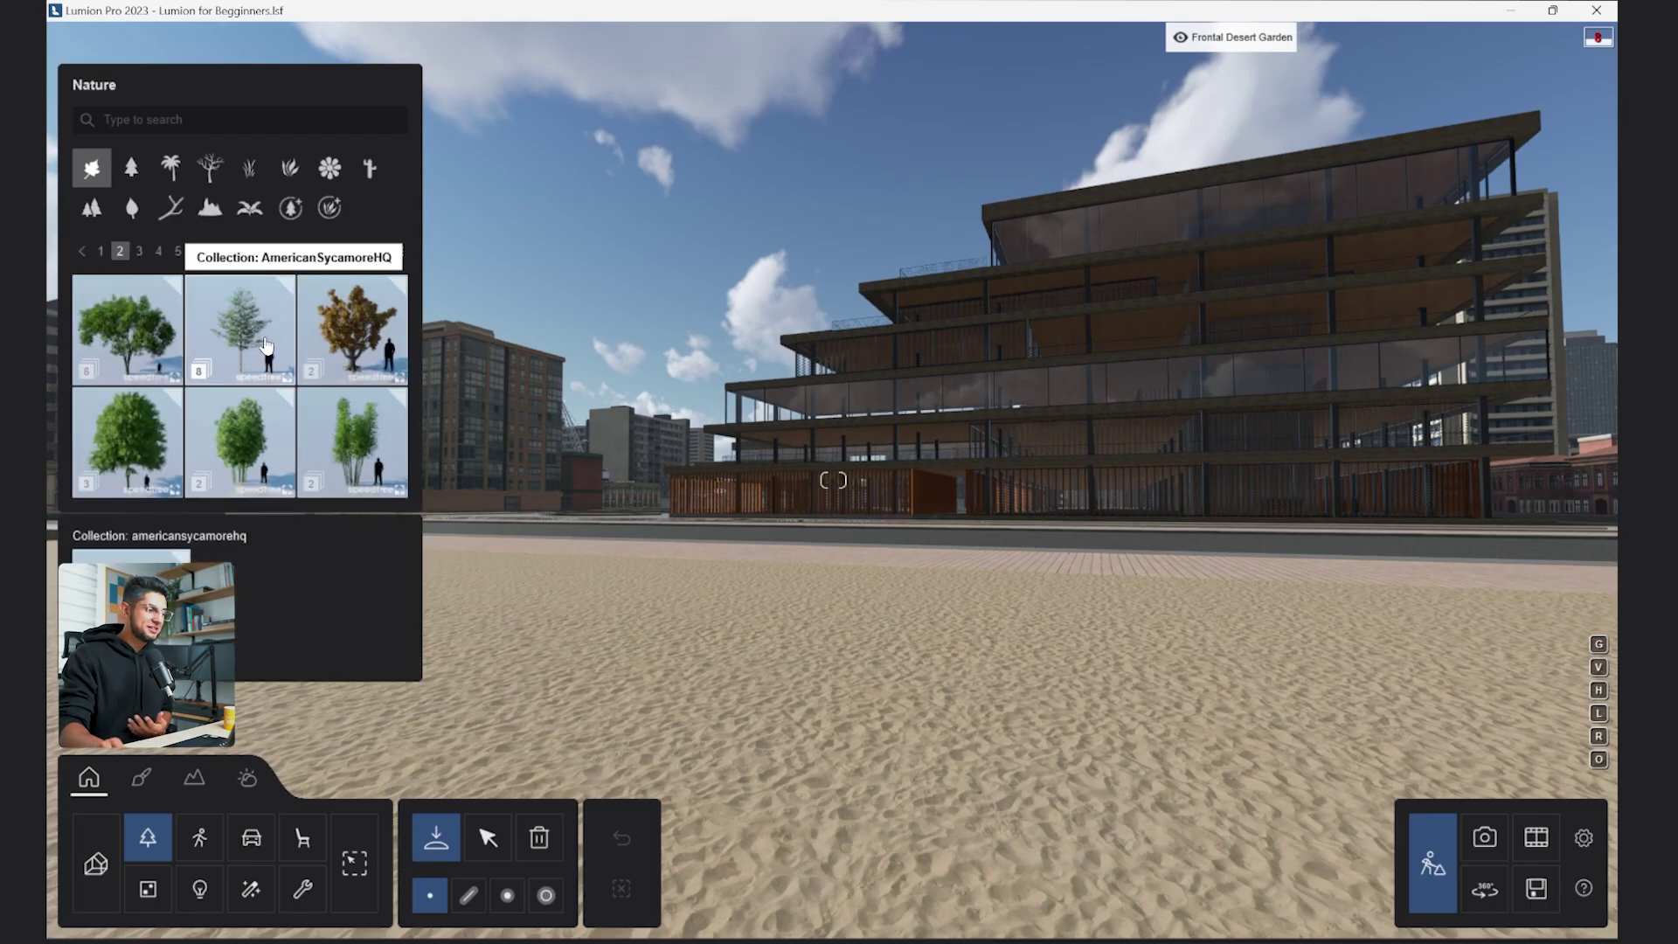
left_click(174, 210)
left_click(209, 209)
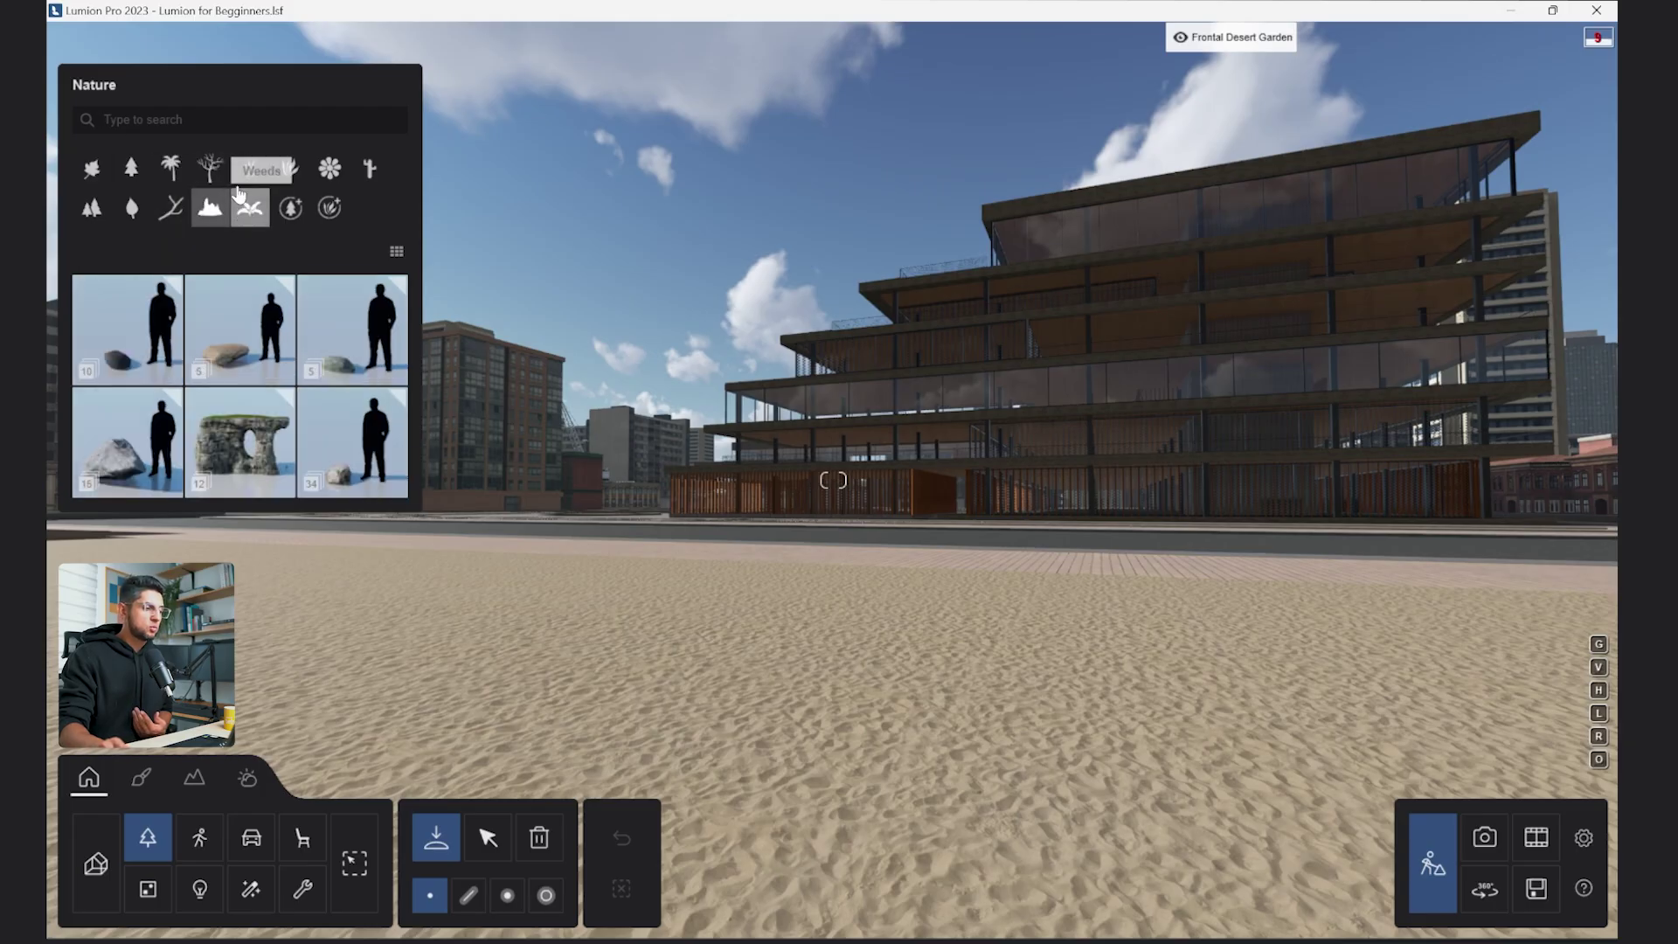
left_click(210, 168)
Search the Nature library for "palm tree".
left_click(185, 116)
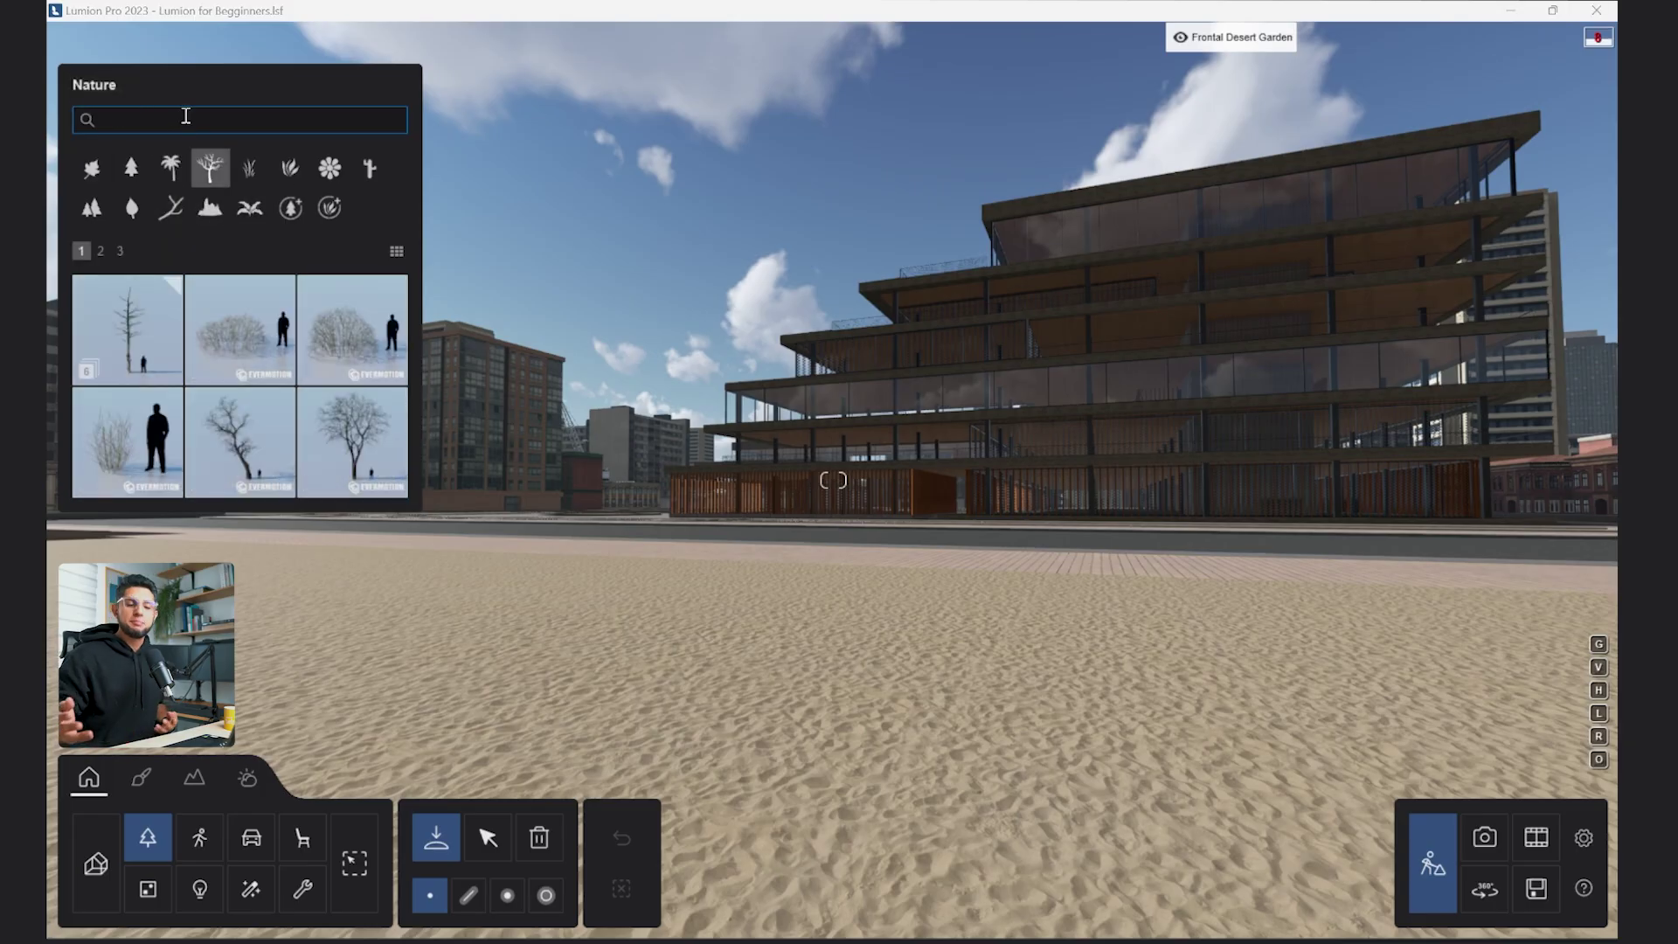
type("pal")
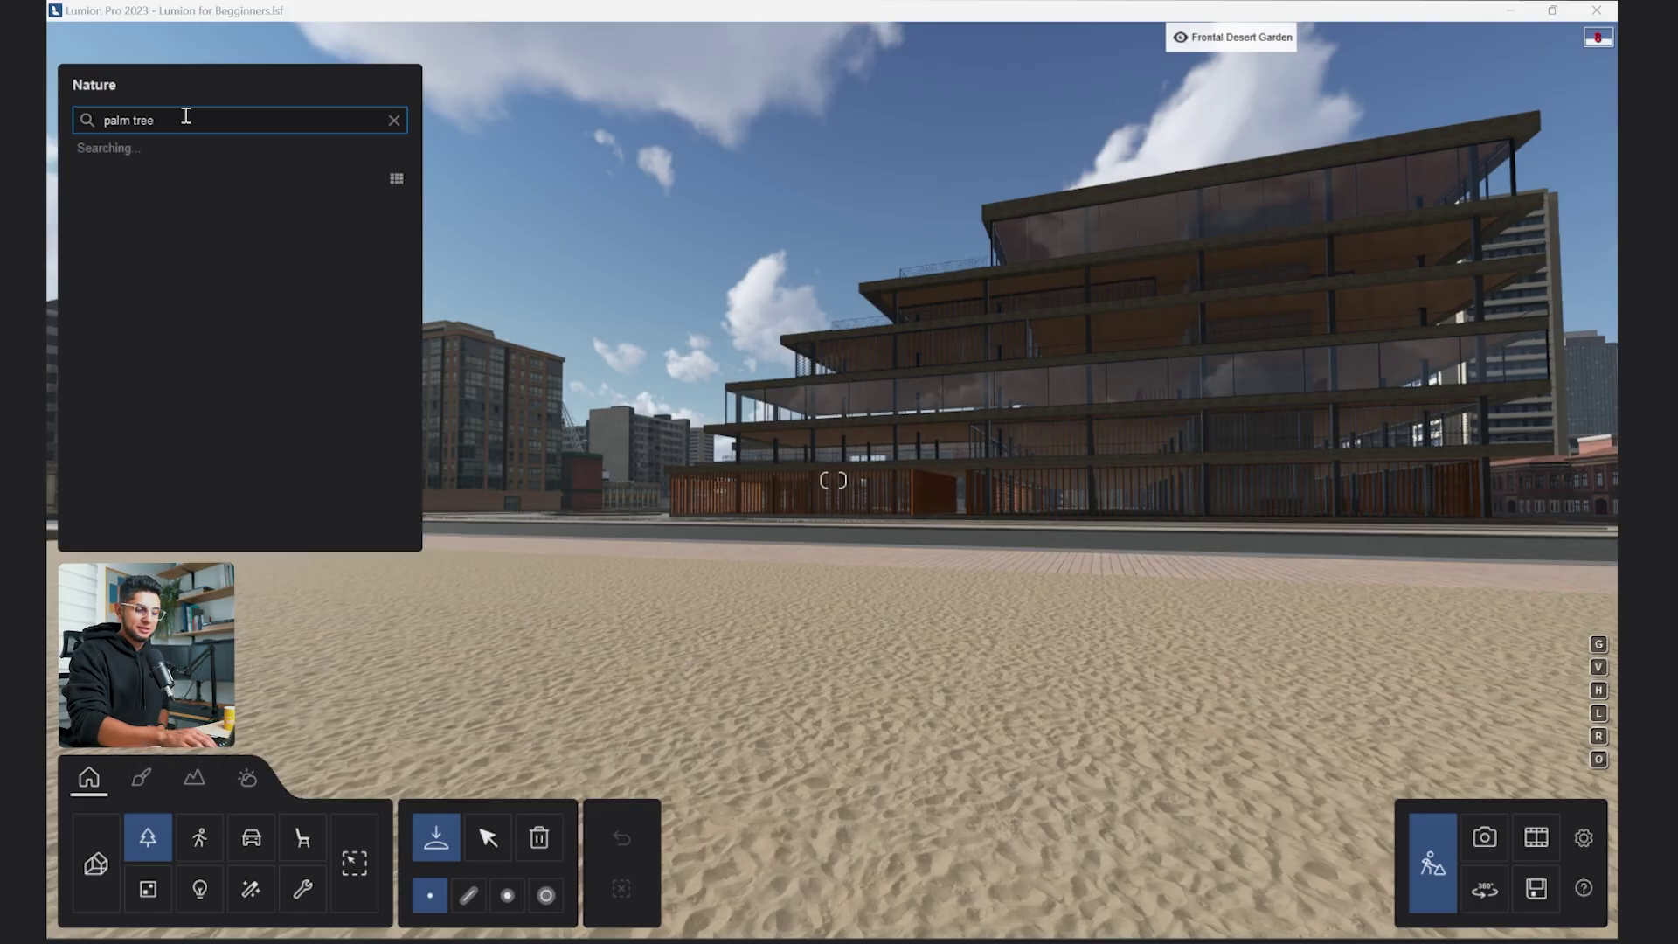
Search the Nature library for "palm tree" and place Palm tree 008 on the sand in front of the building.
type("m tree")
scroll(254, 289, "down", 2)
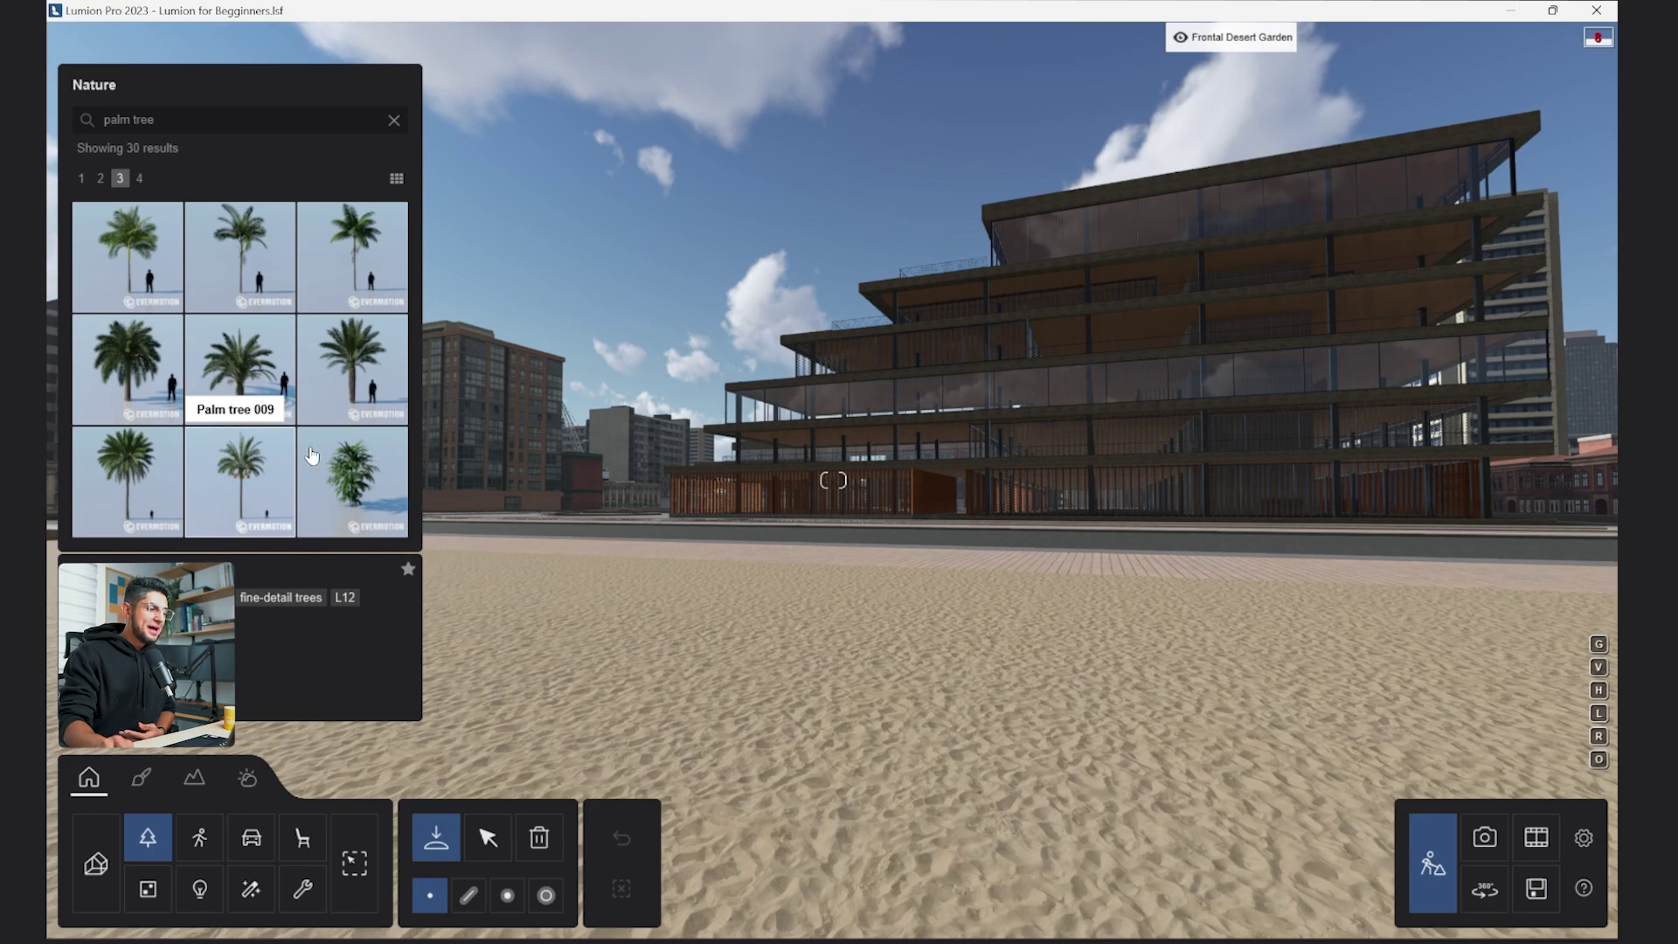
left_click(239, 479)
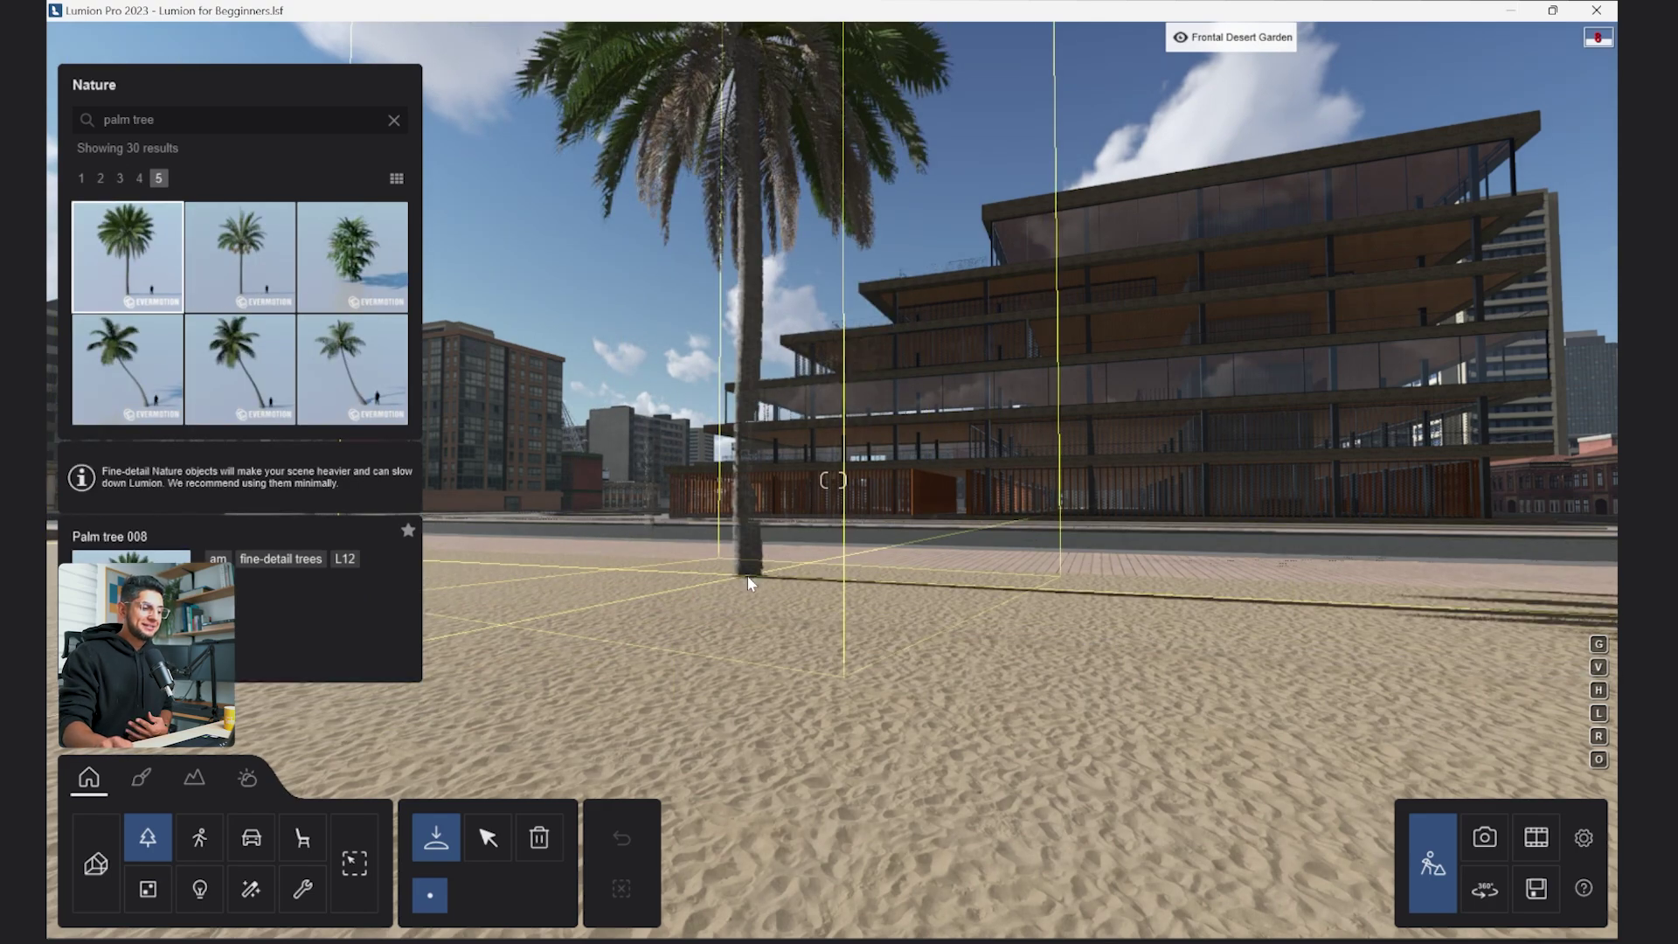
left_click(749, 576)
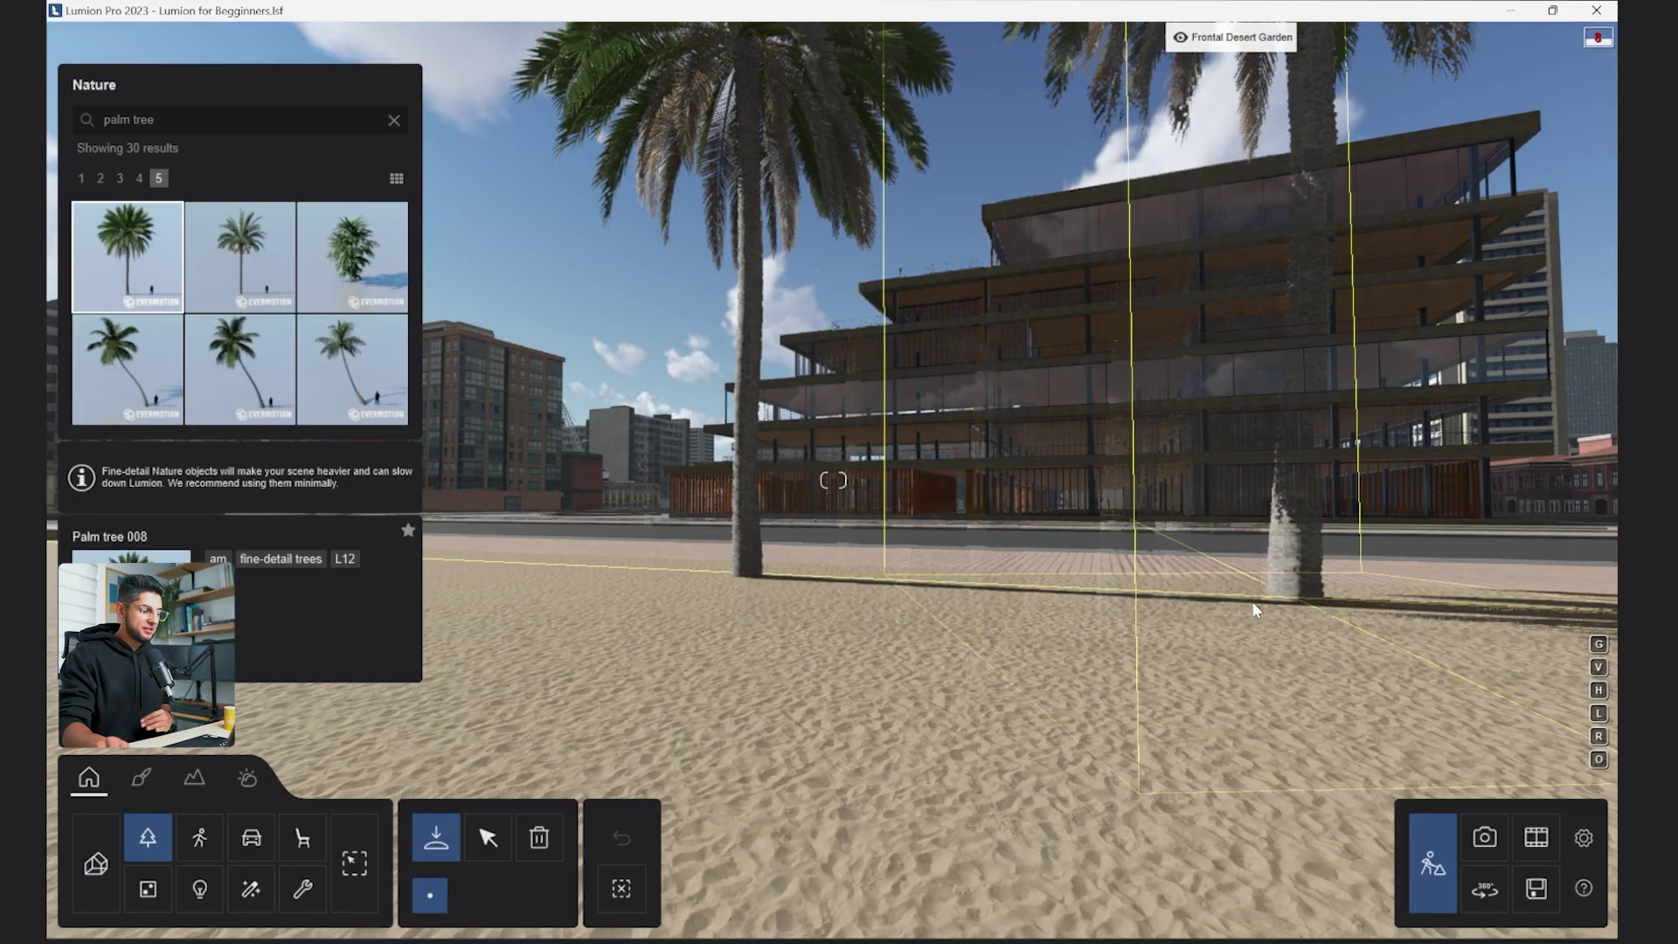
Stop placing palms, delete the placed palm tree and return to object placement.
key("Escape")
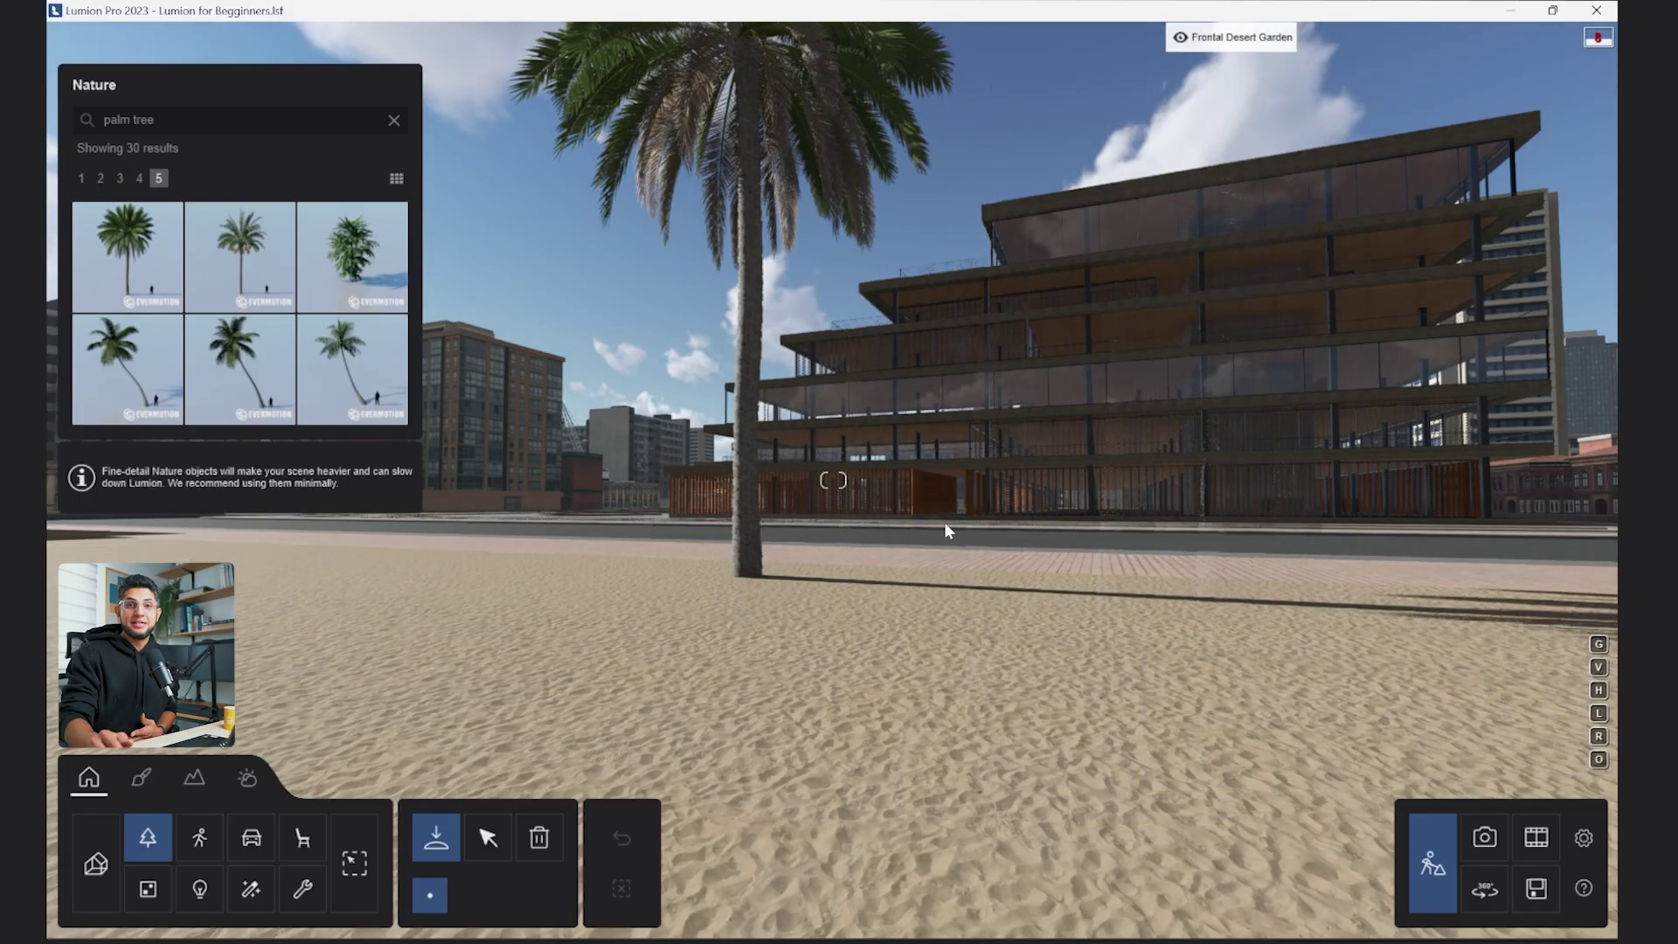
left_click(549, 839)
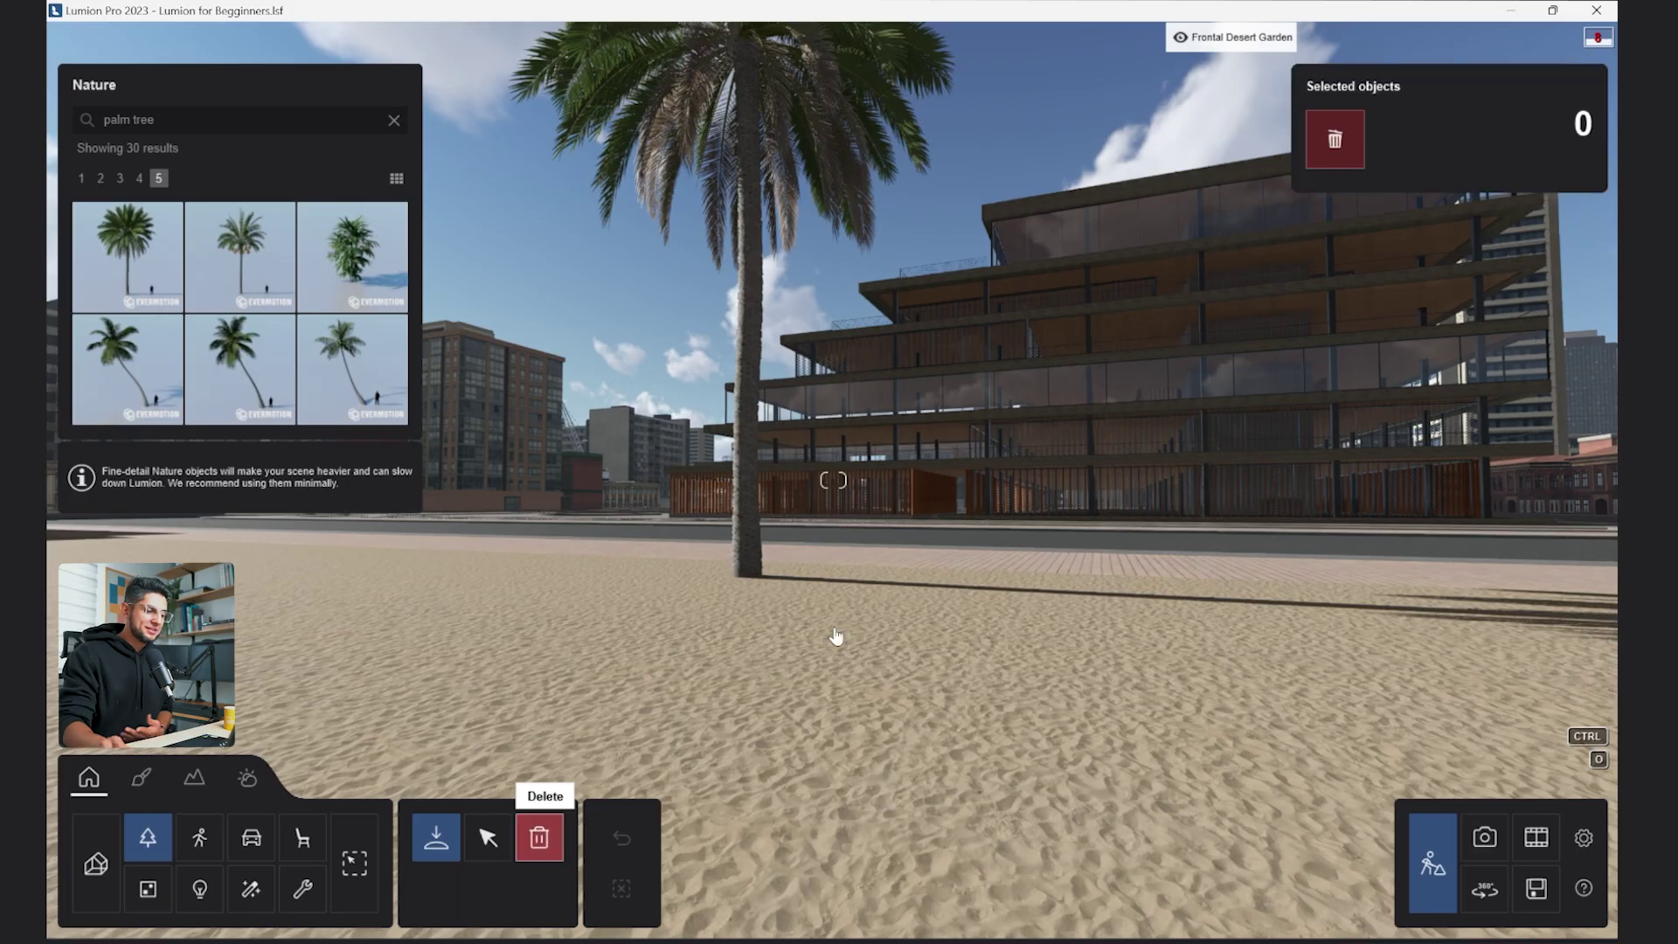
left_click(748, 570)
left_click(434, 852)
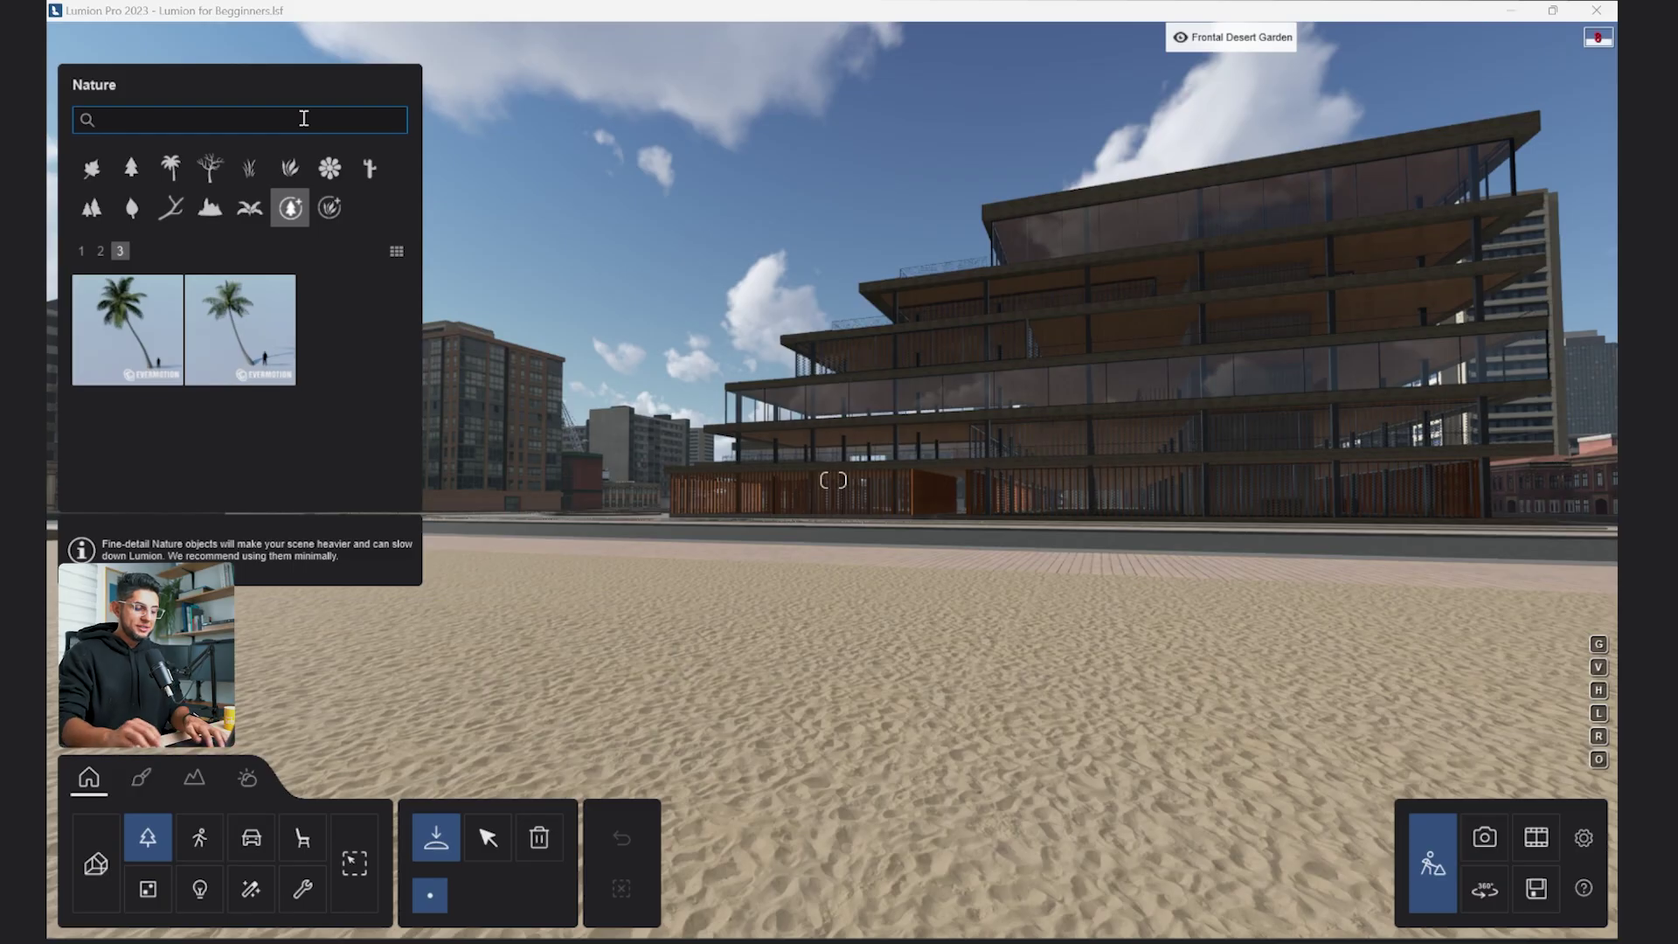
Search the Nature library for "l23", look over the matching trees and clear the search.
type("t23")
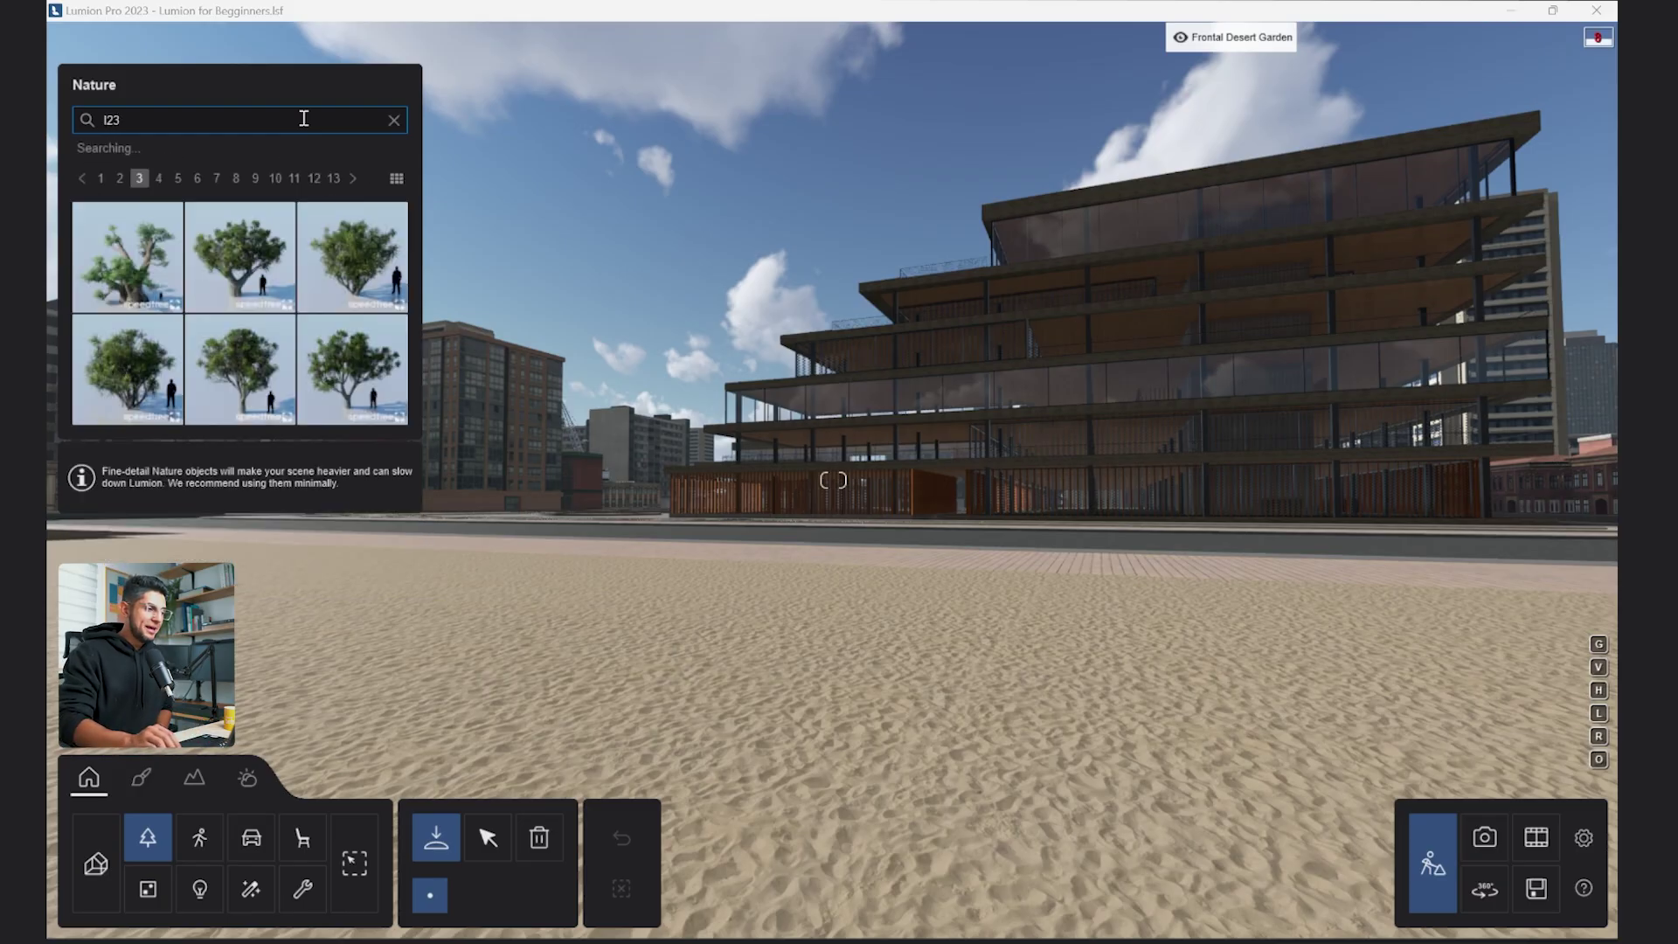
mouse_move(216, 312)
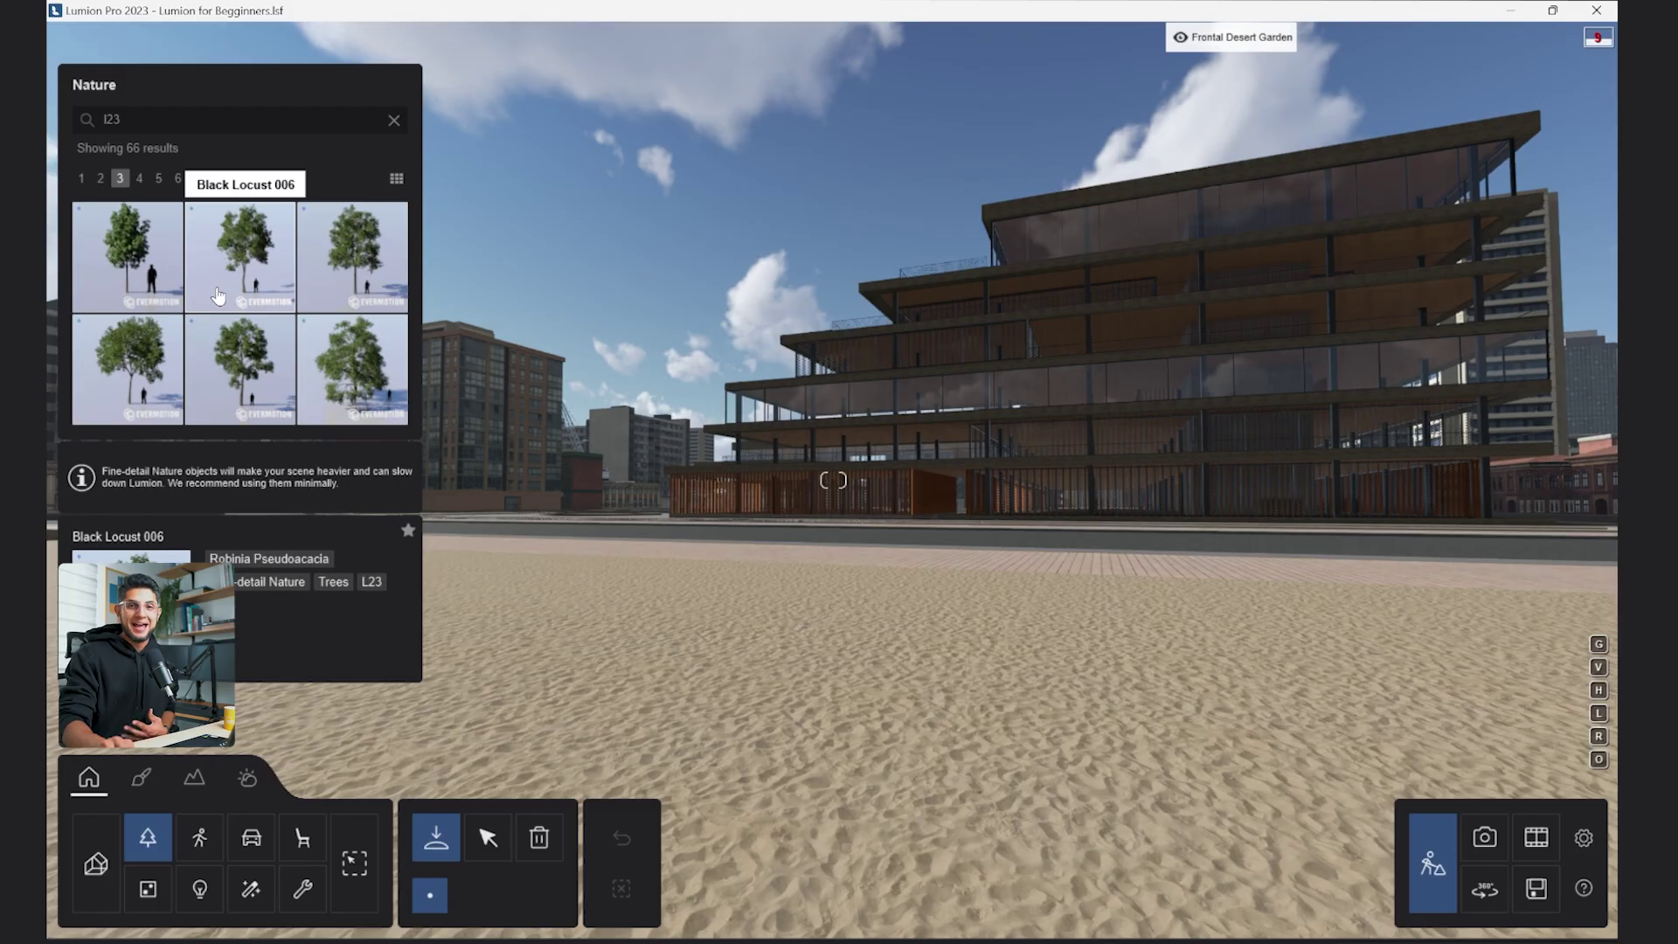
left_click(394, 120)
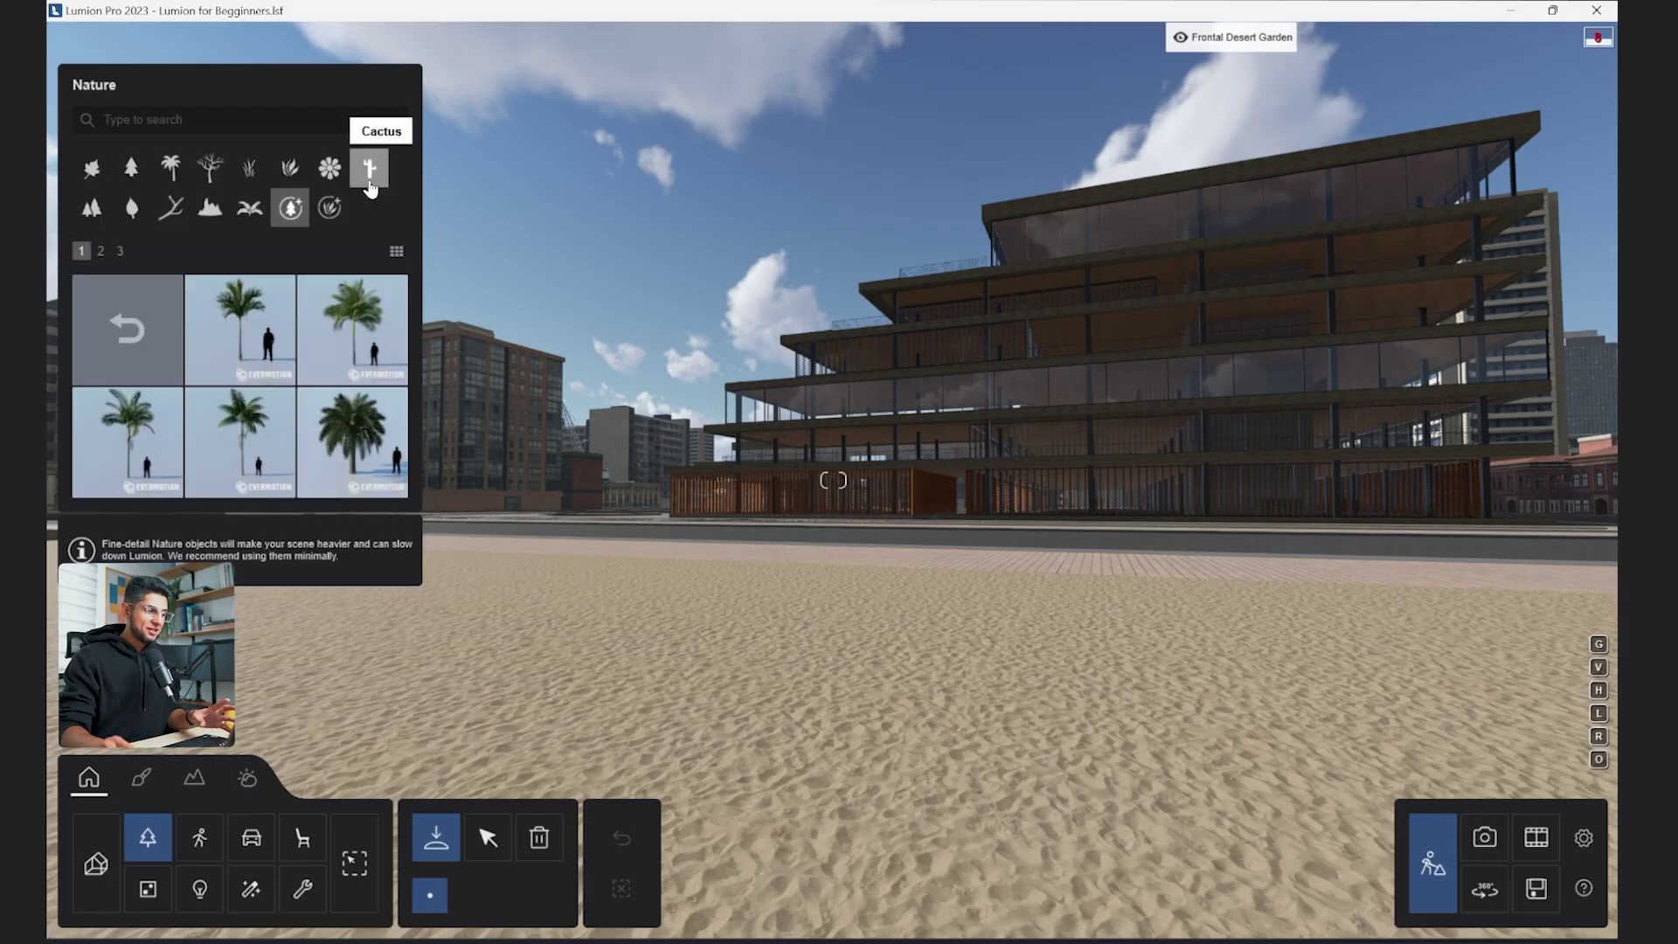
Place an AloeVera RT plant from the Cactus category on the sand in front of the building.
left_click(370, 175)
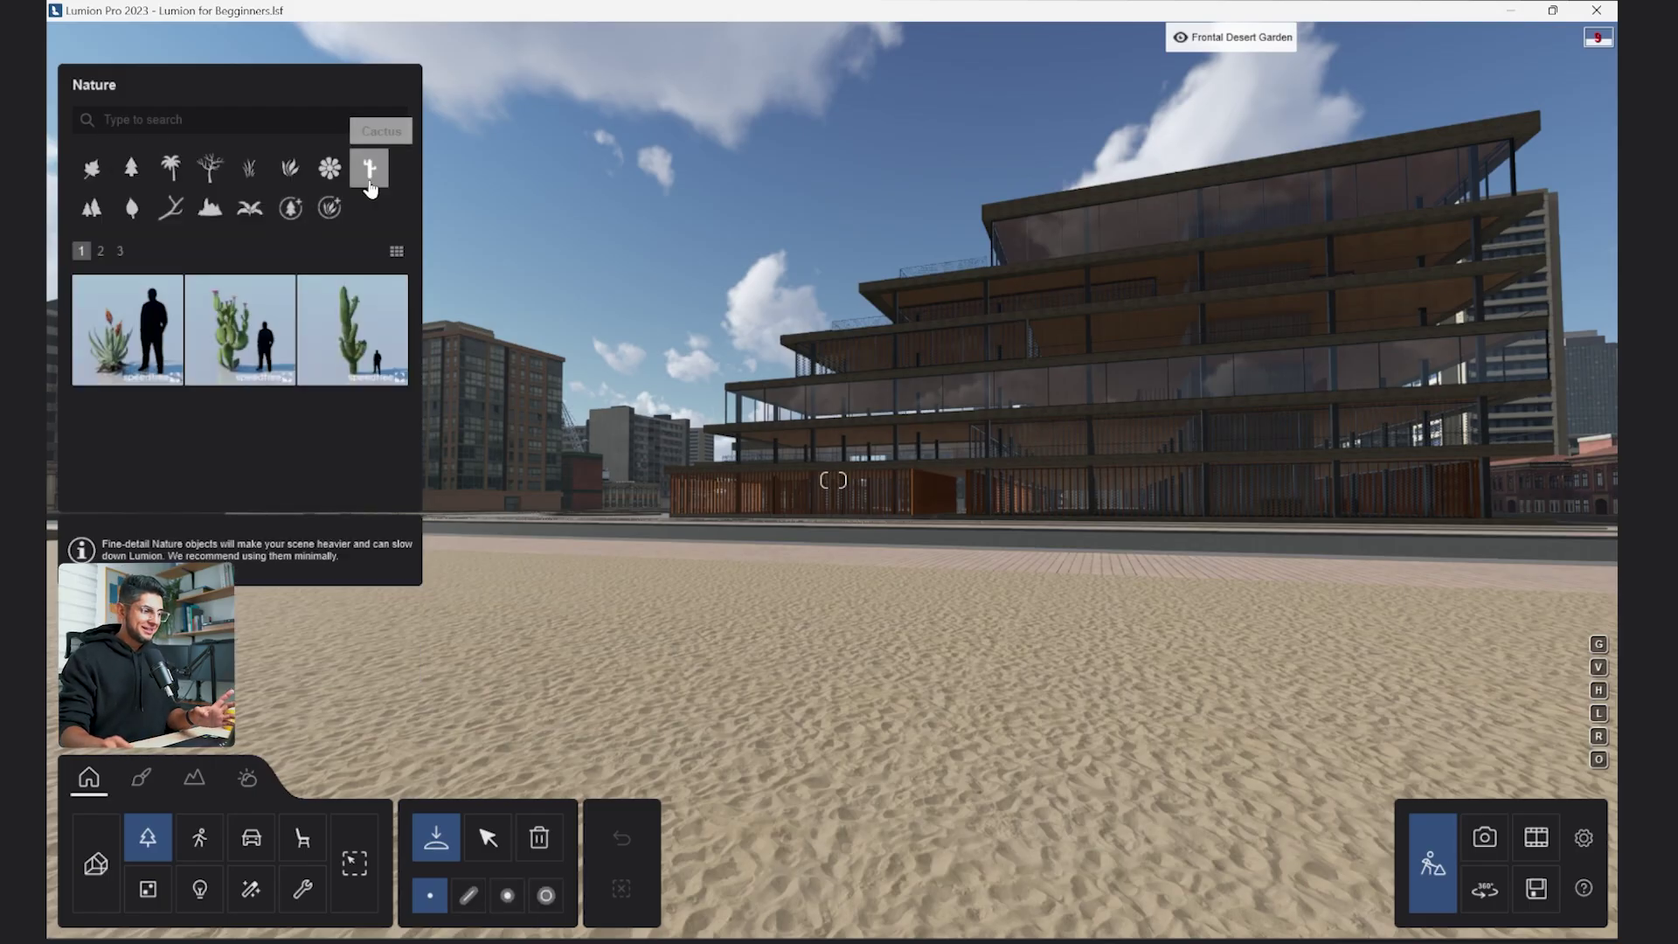
left_click(134, 348)
left_click(708, 643)
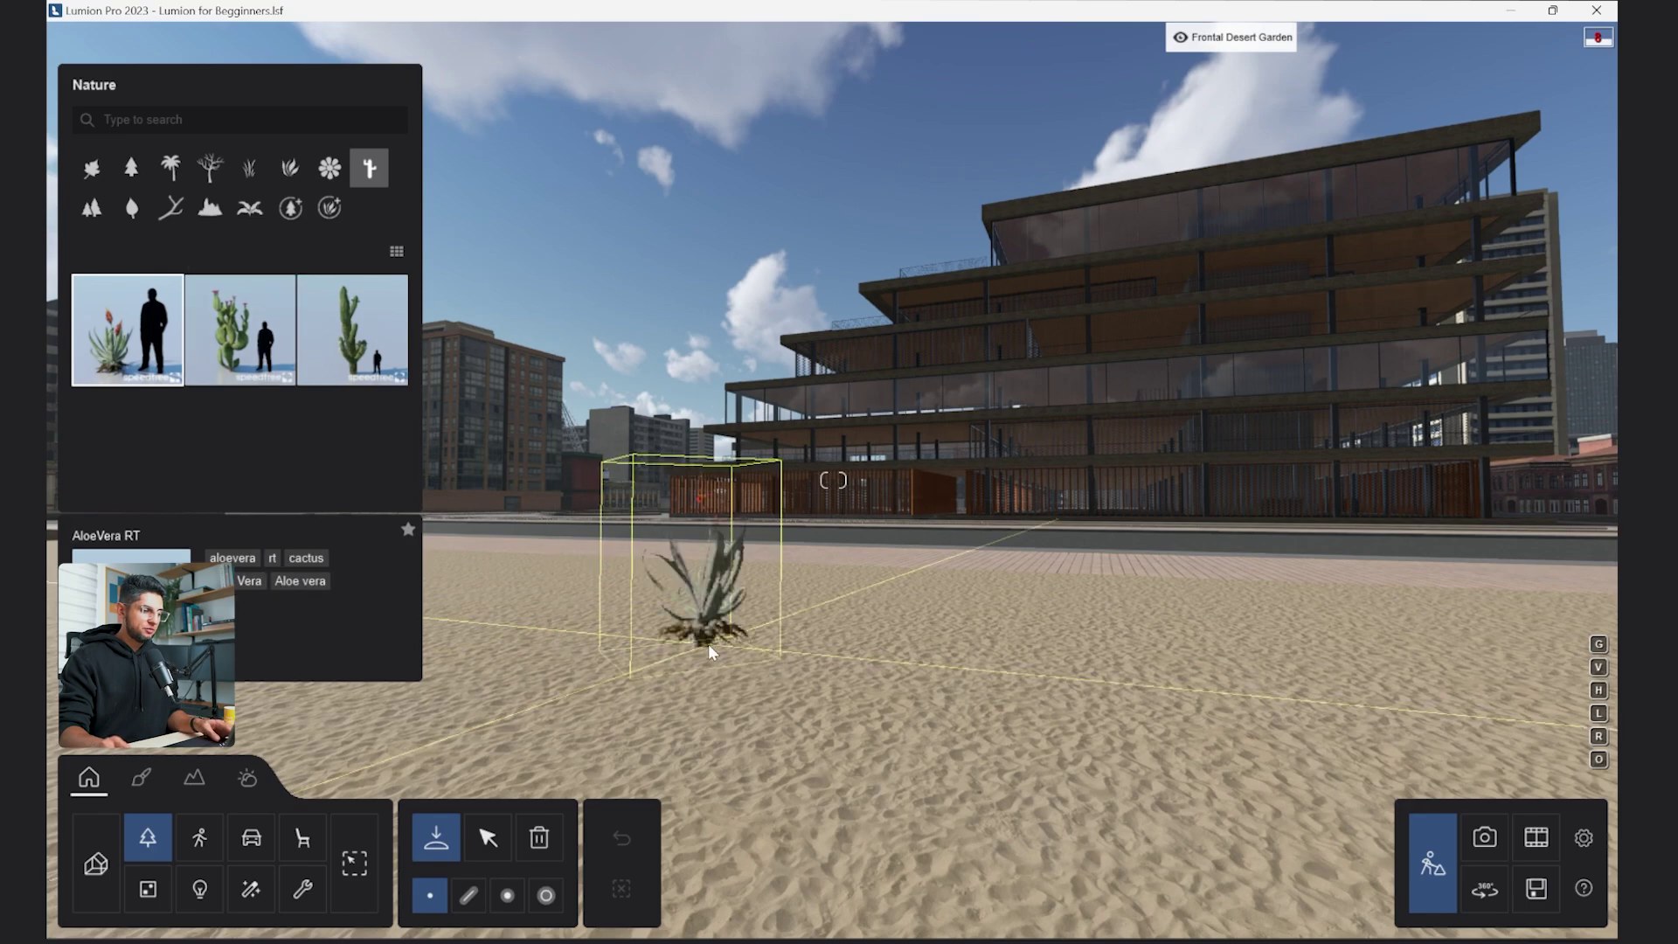
key("w")
right_click_drag(771, 663, 709, 617)
left_click(708, 620)
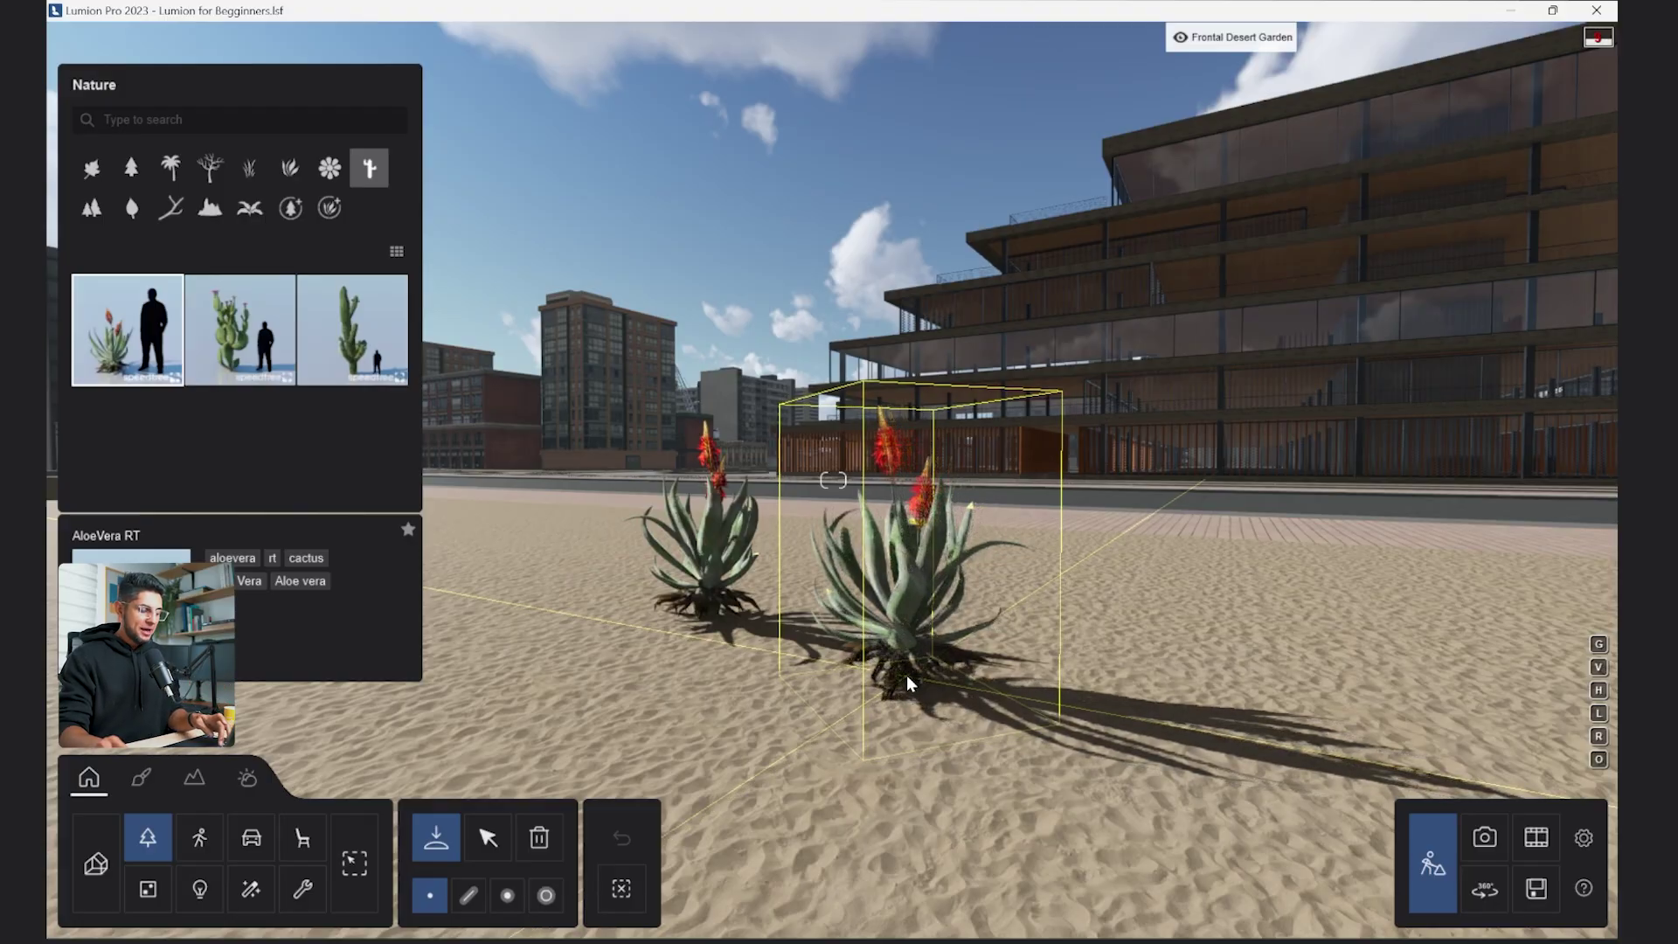
Adjust the height, rotation and size of a second aloe vera and place it beside the first.
key("h")
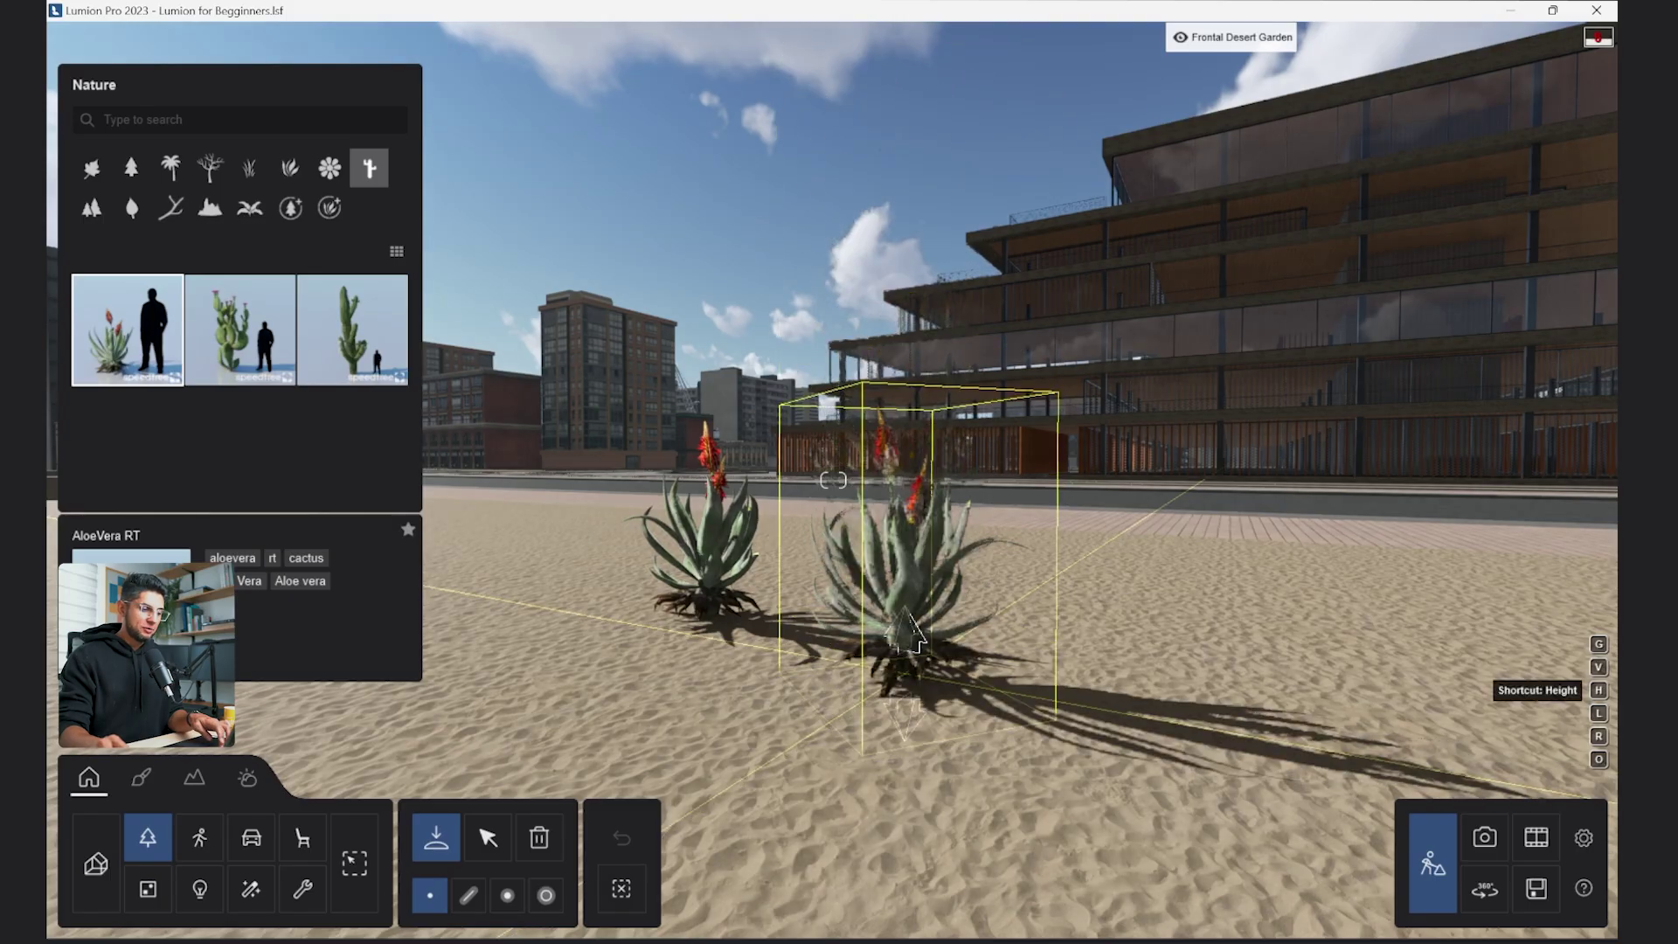
key("r")
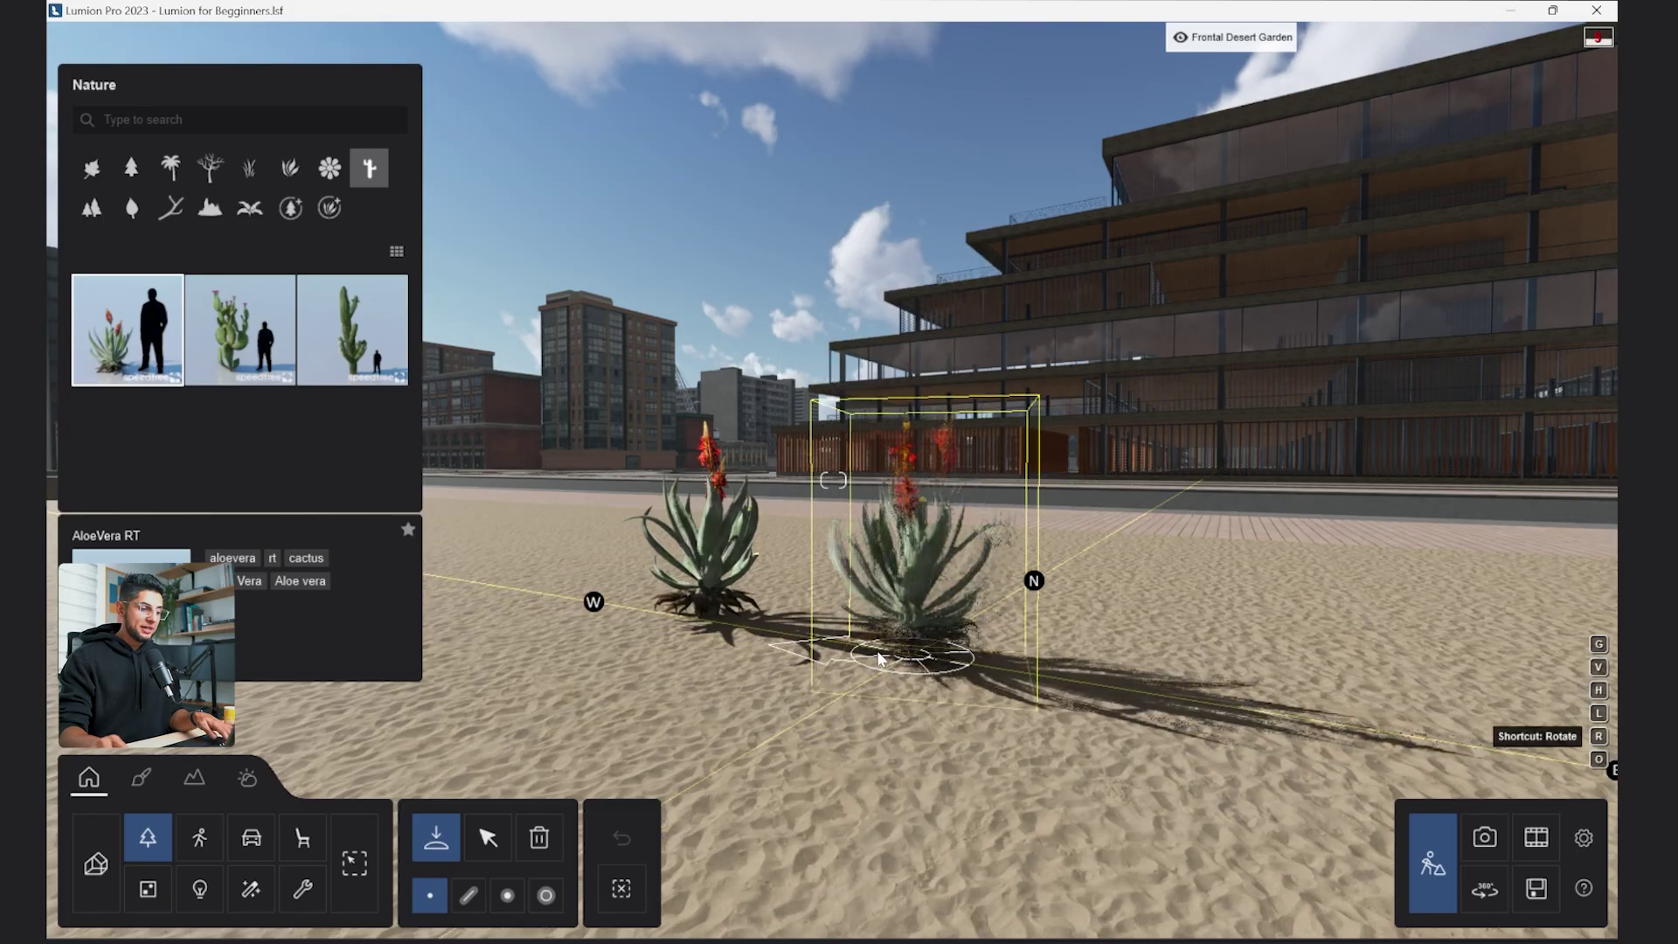
key("l")
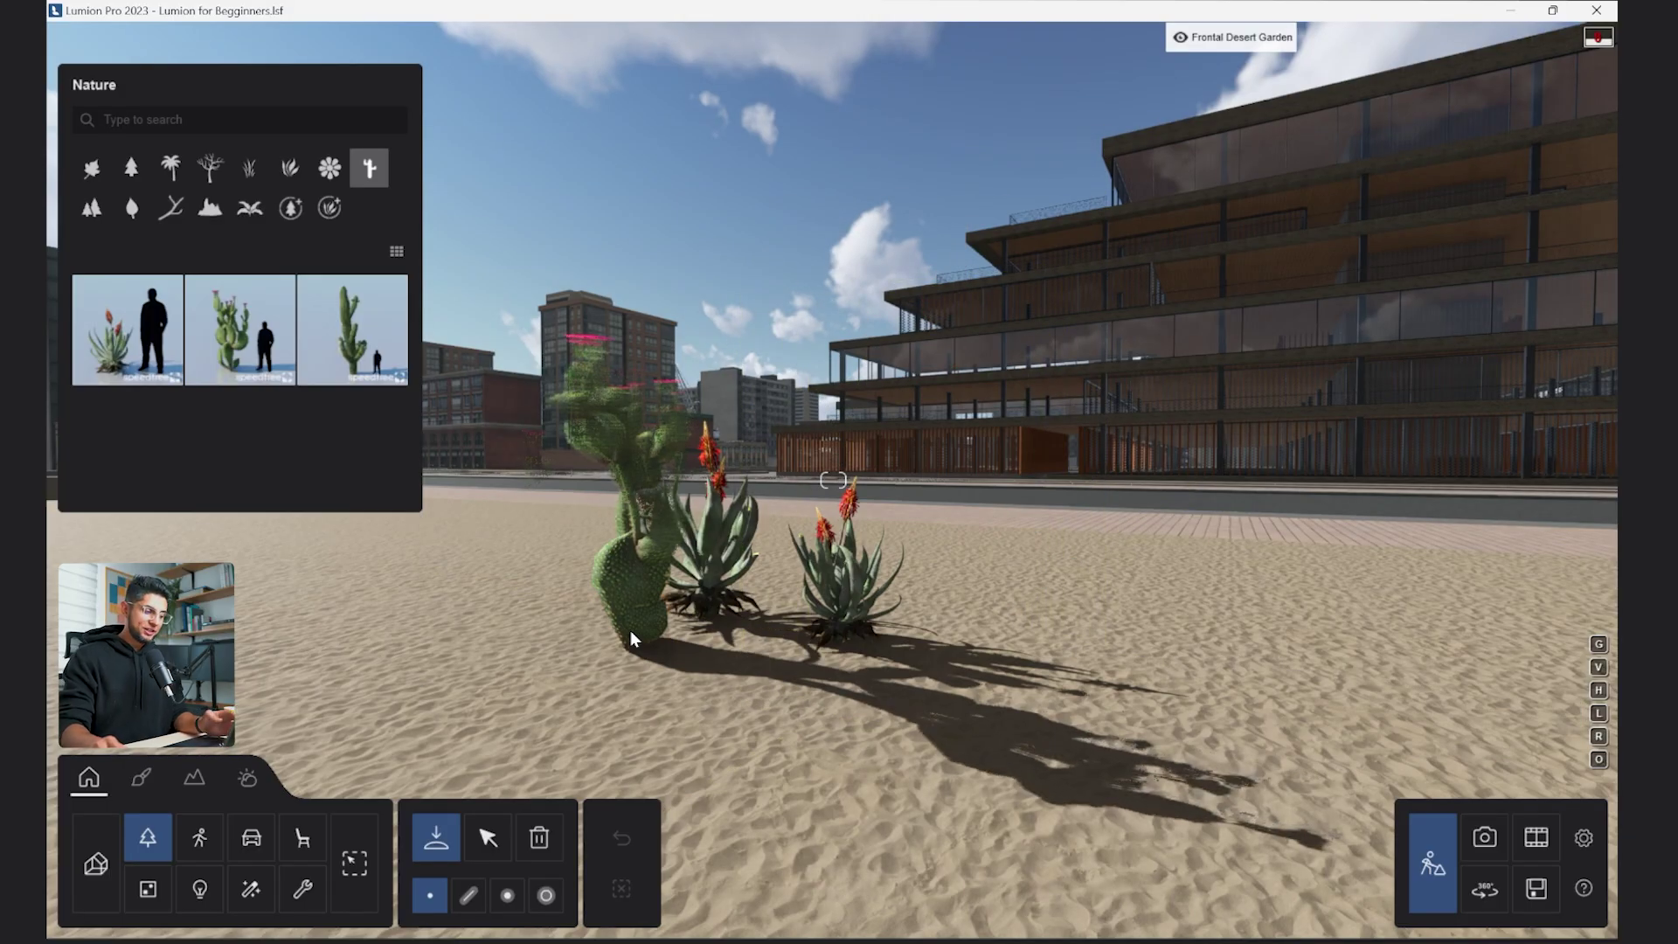
Select the BeavertailCactus RT and move it along the X axis to about 222.08 m, past the aloe plants.
key("m")
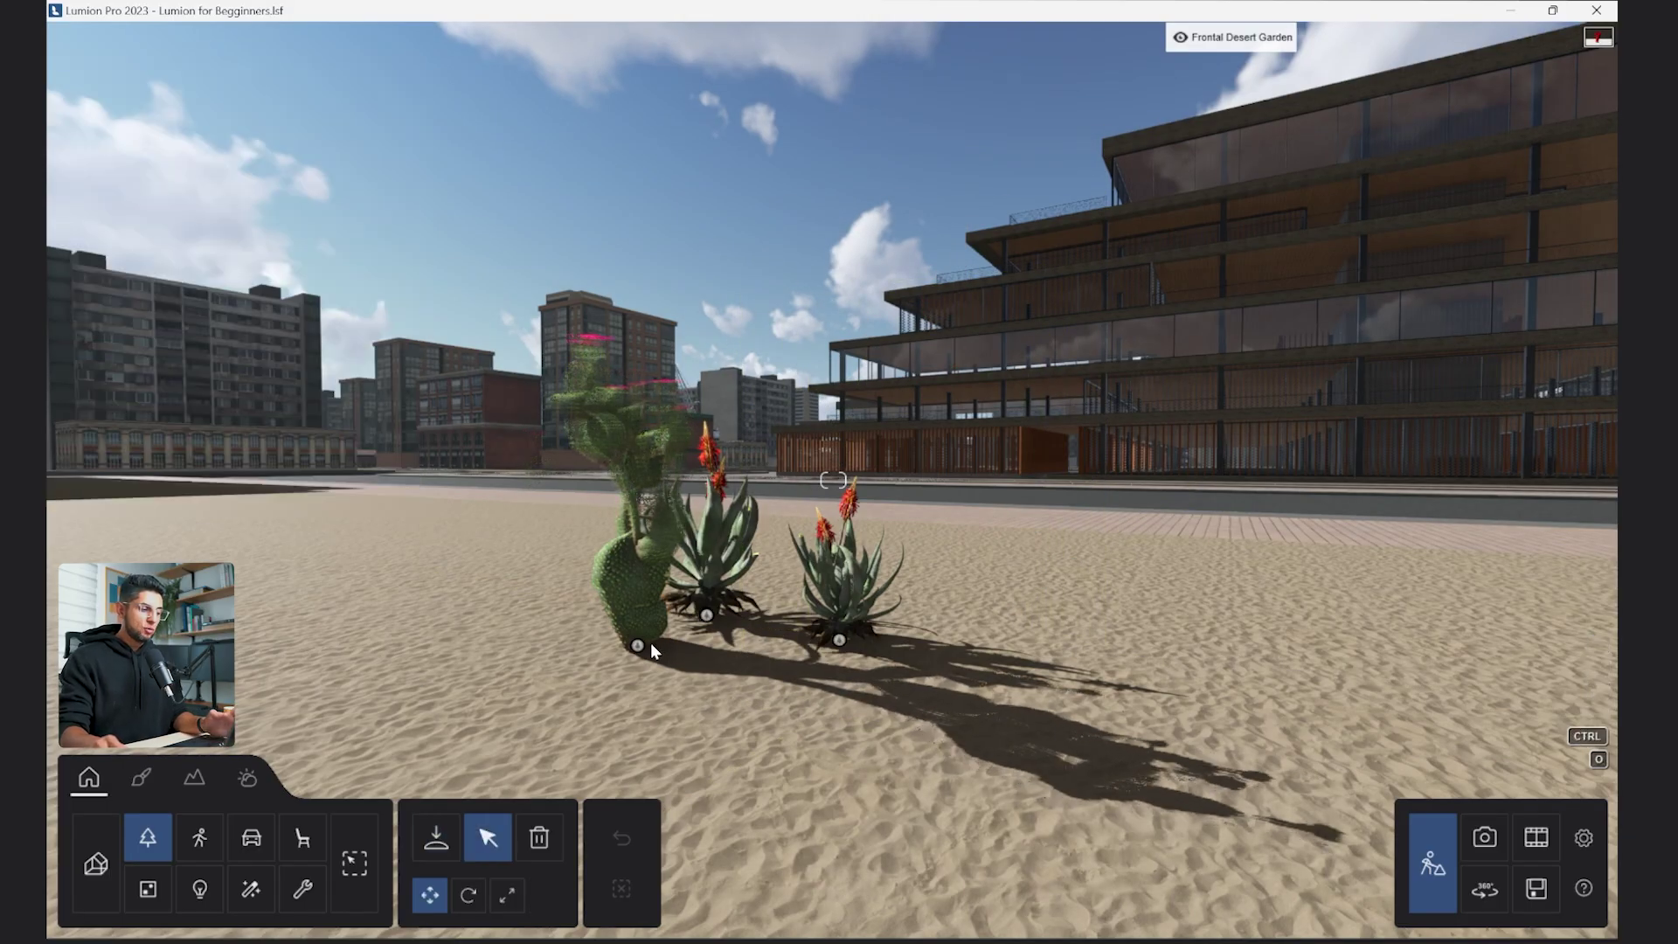
left_click(638, 646)
left_click(706, 614)
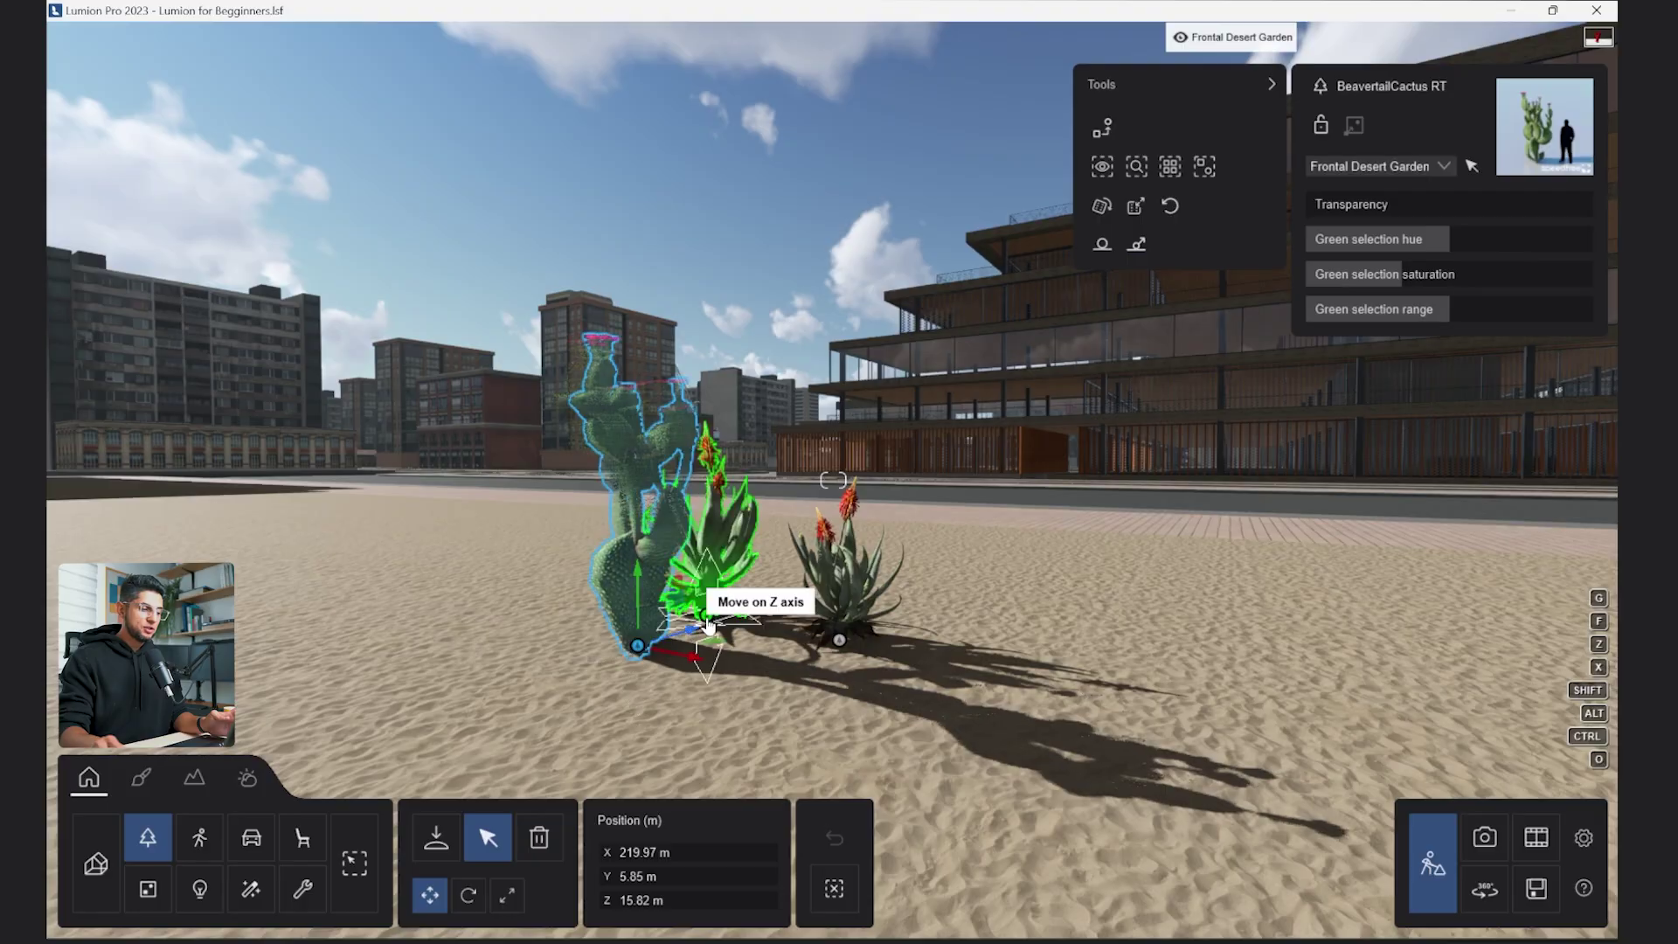
left_click(841, 644)
left_click(638, 646)
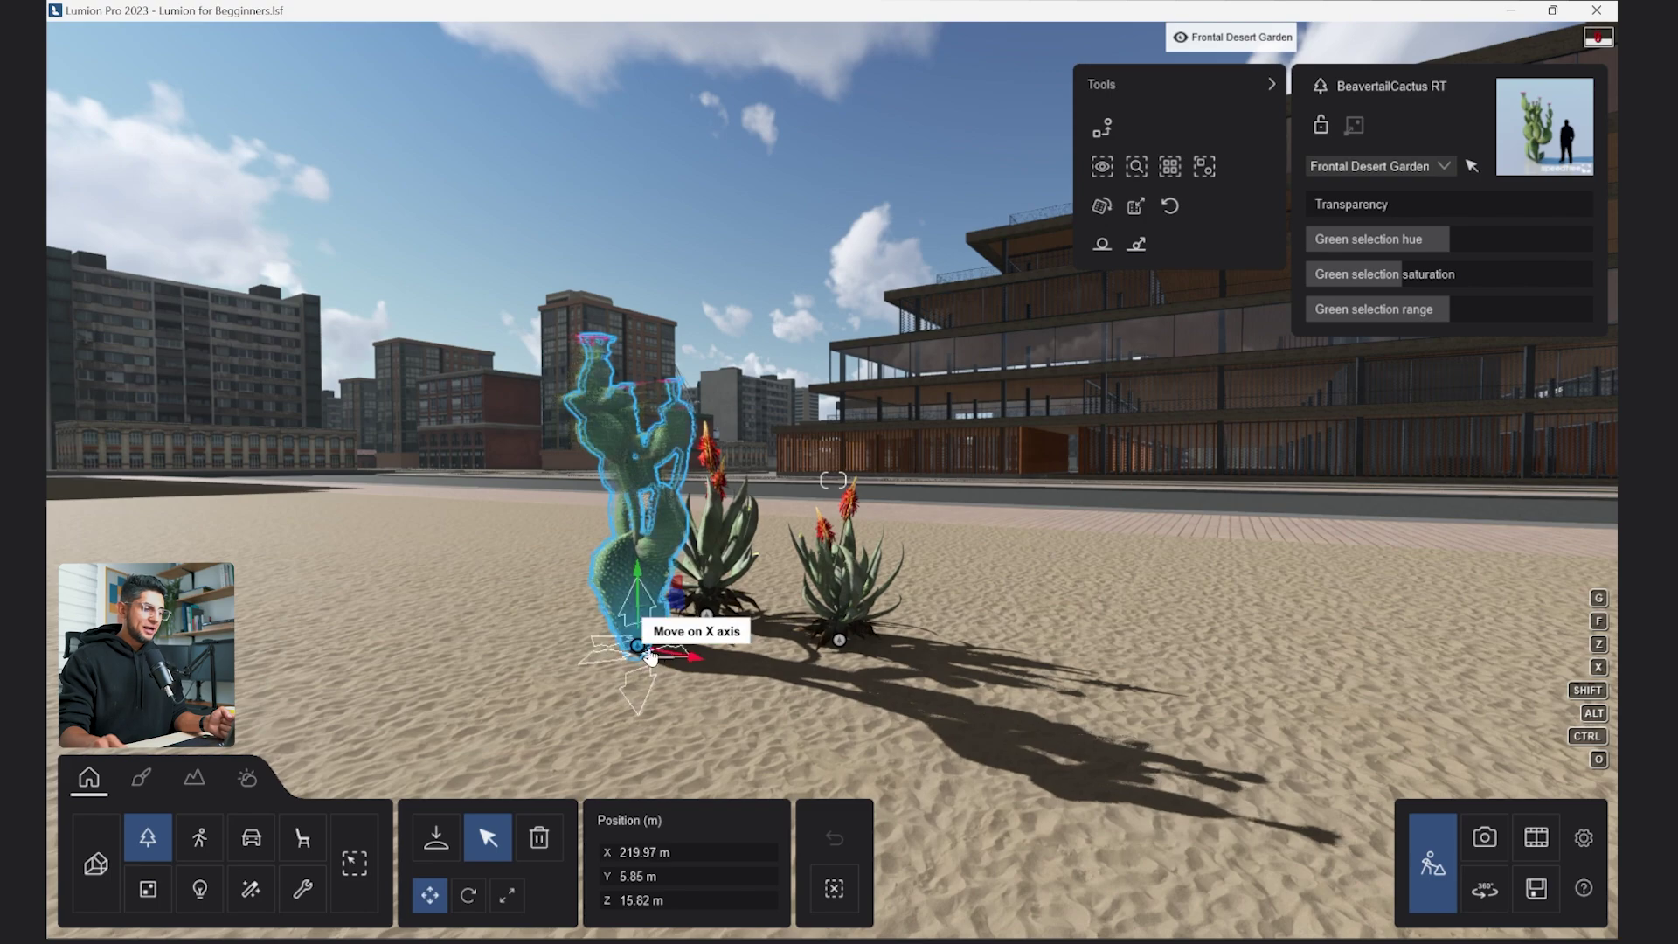
left_click_drag(658, 657, 928, 714)
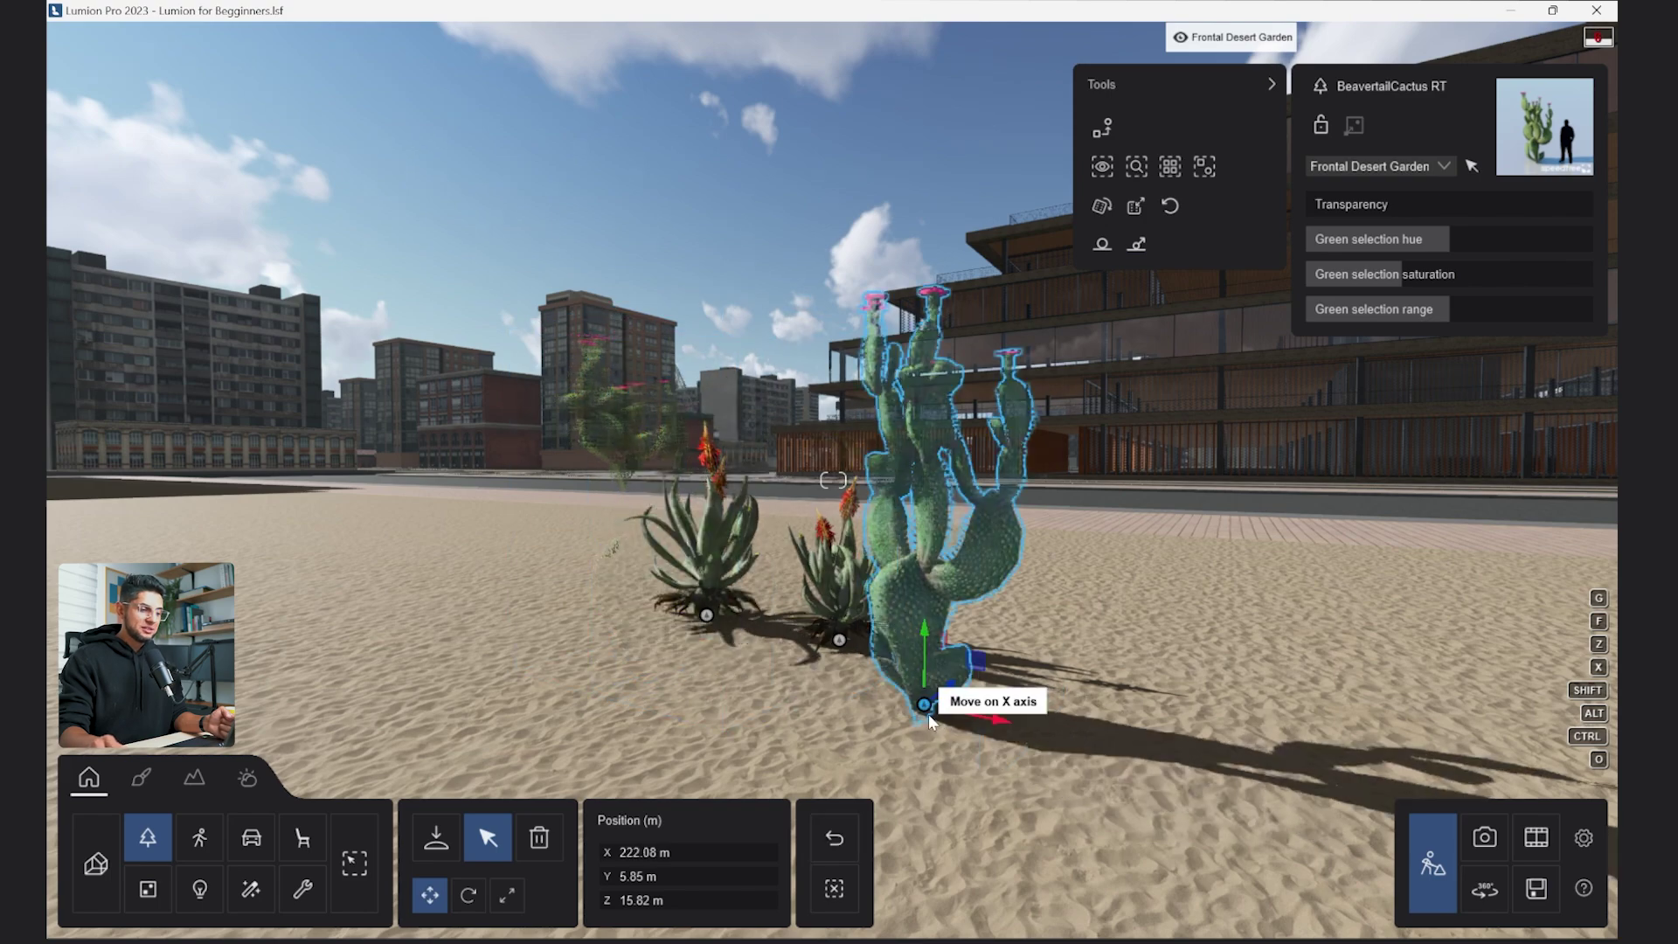
Set the beavertail cactus's green selection hue to 5%, increase its green saturation and reduce the green range to about 44%.
left_click(1425, 248)
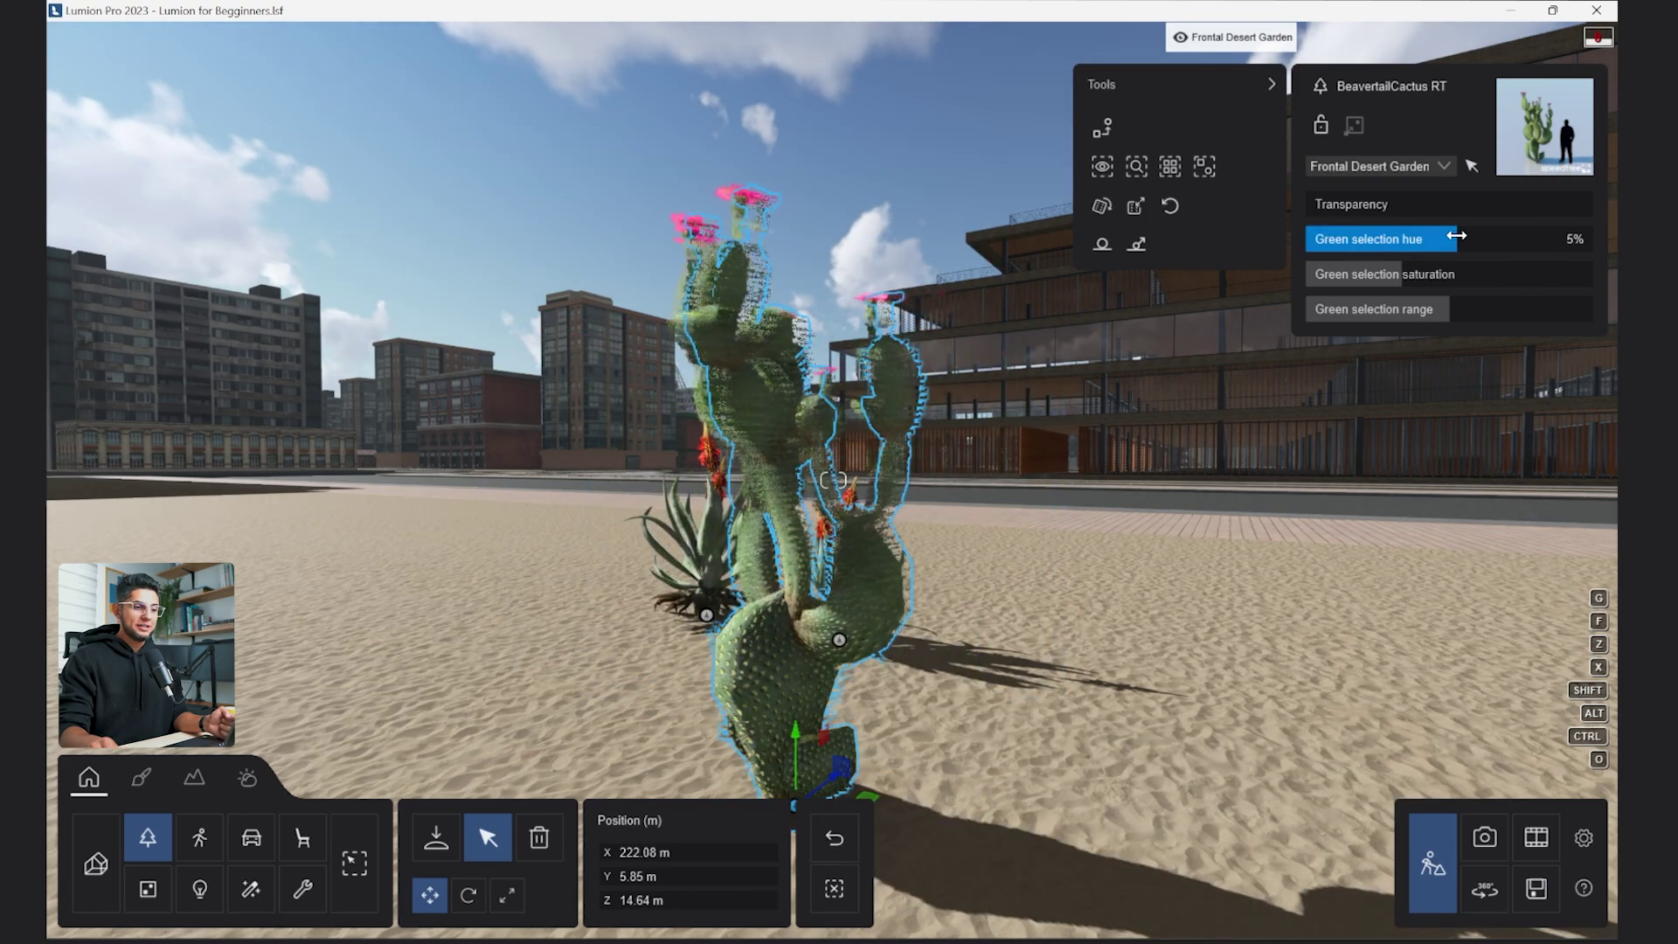
left_click_drag(1393, 272, 1402, 327)
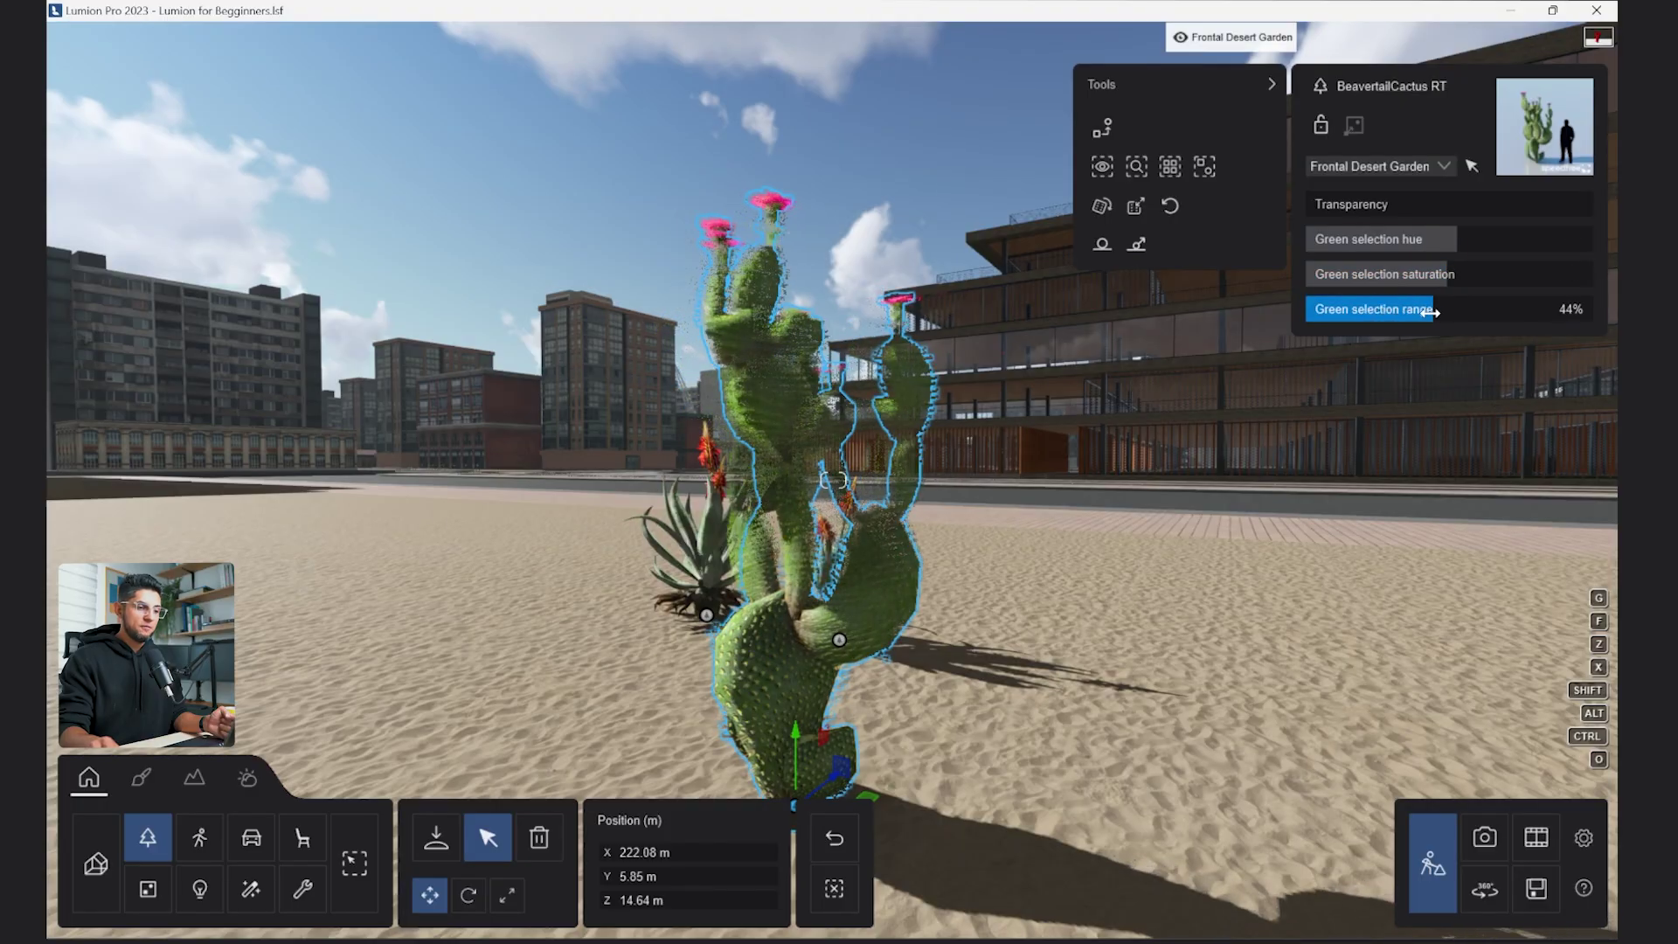
left_click_drag(706, 615, 701, 705)
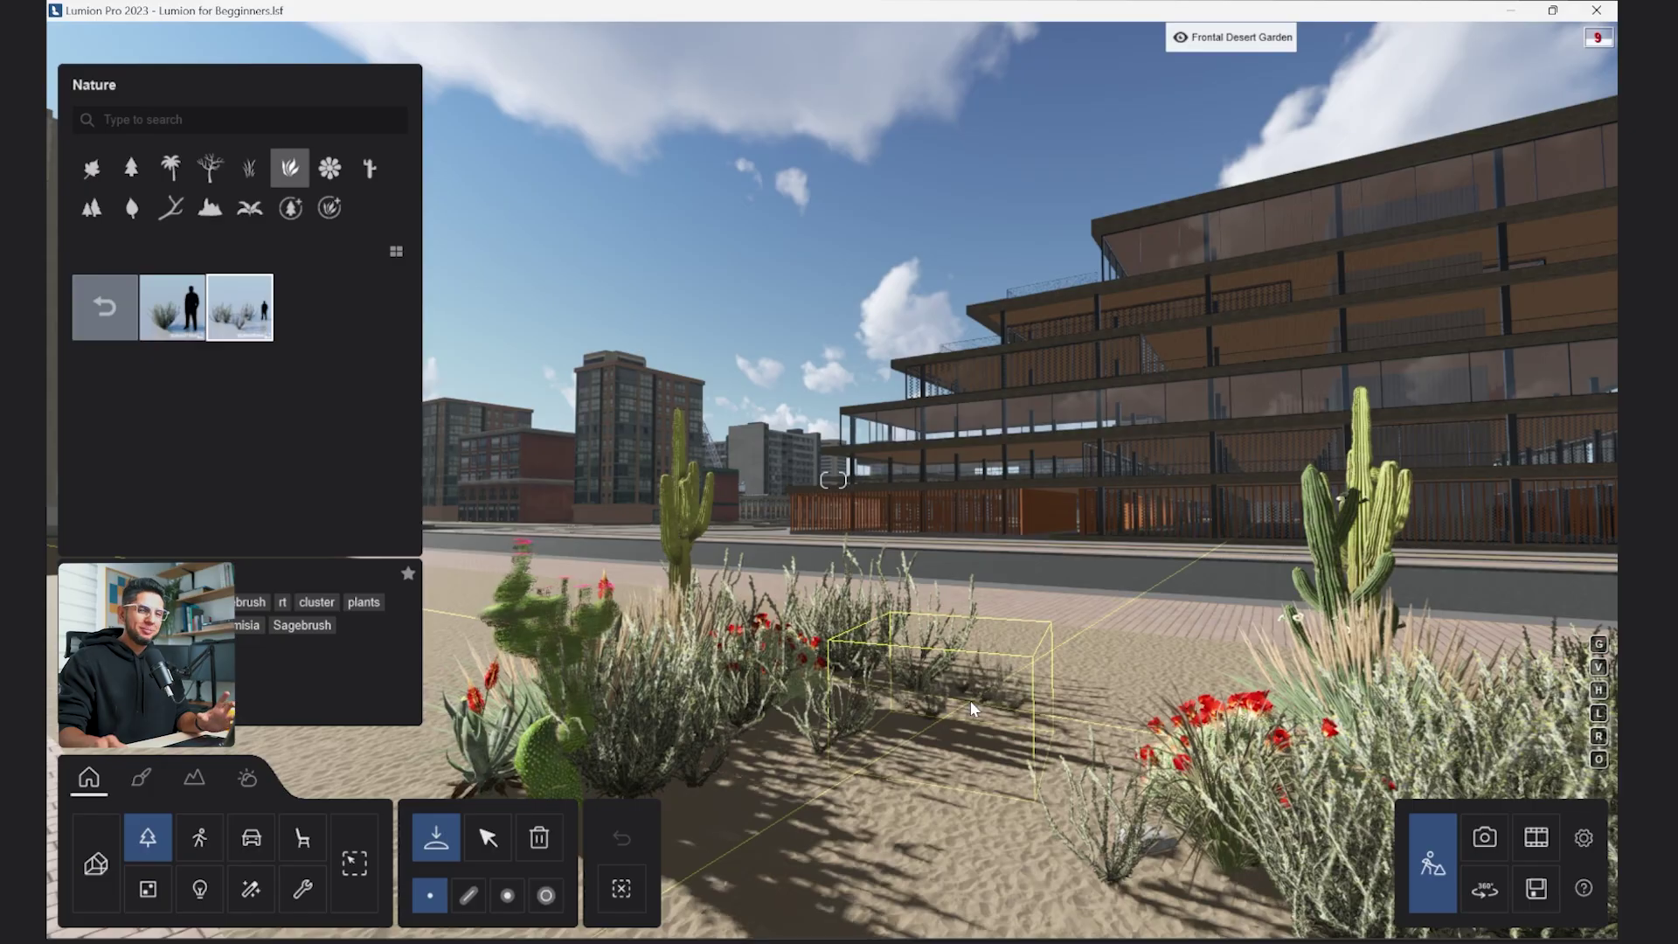
left_click(876, 708)
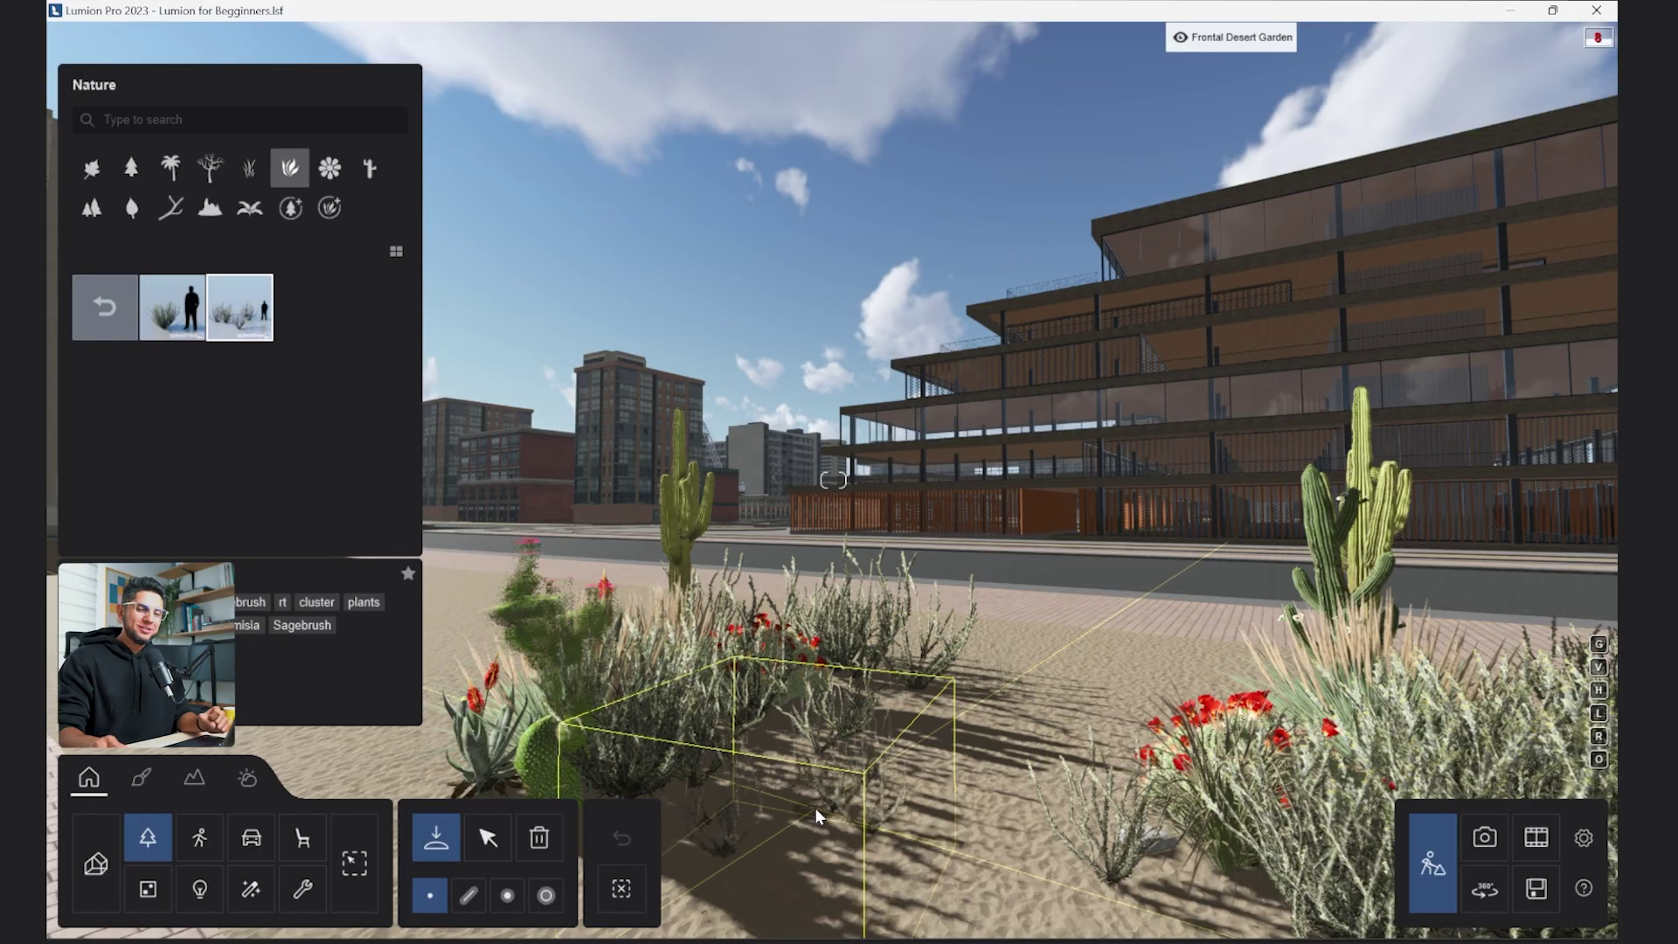
key("ctrl+z")
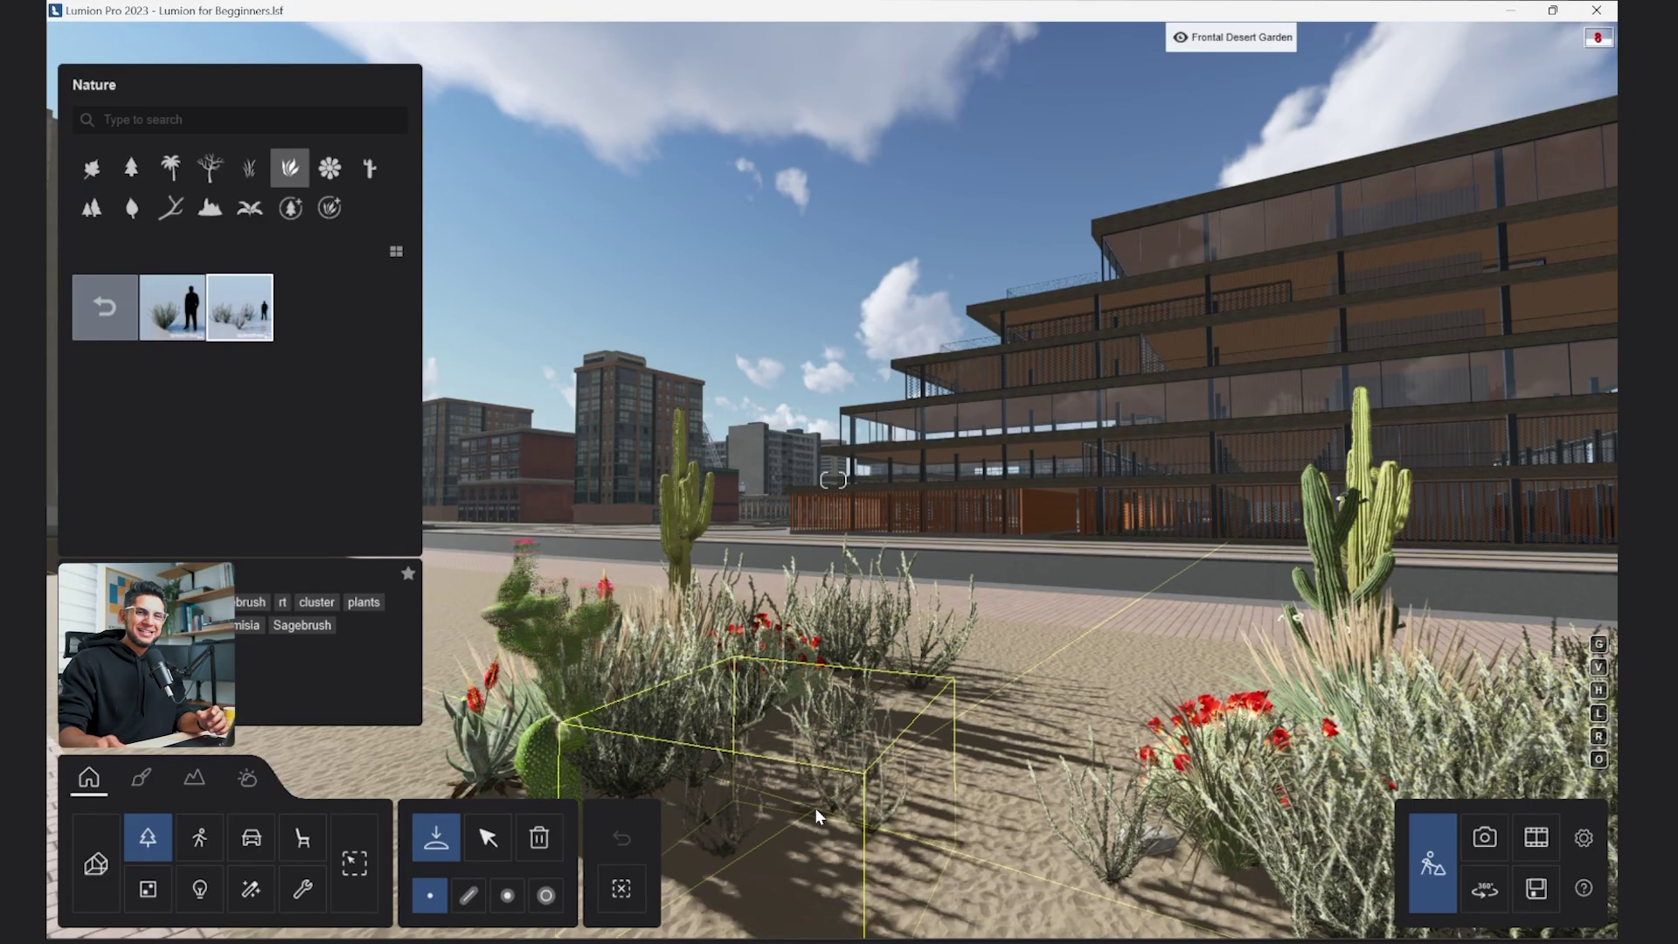
Place a flat stone from the rocks category repeatedly along a line between the two plant groups.
left_click(210, 207)
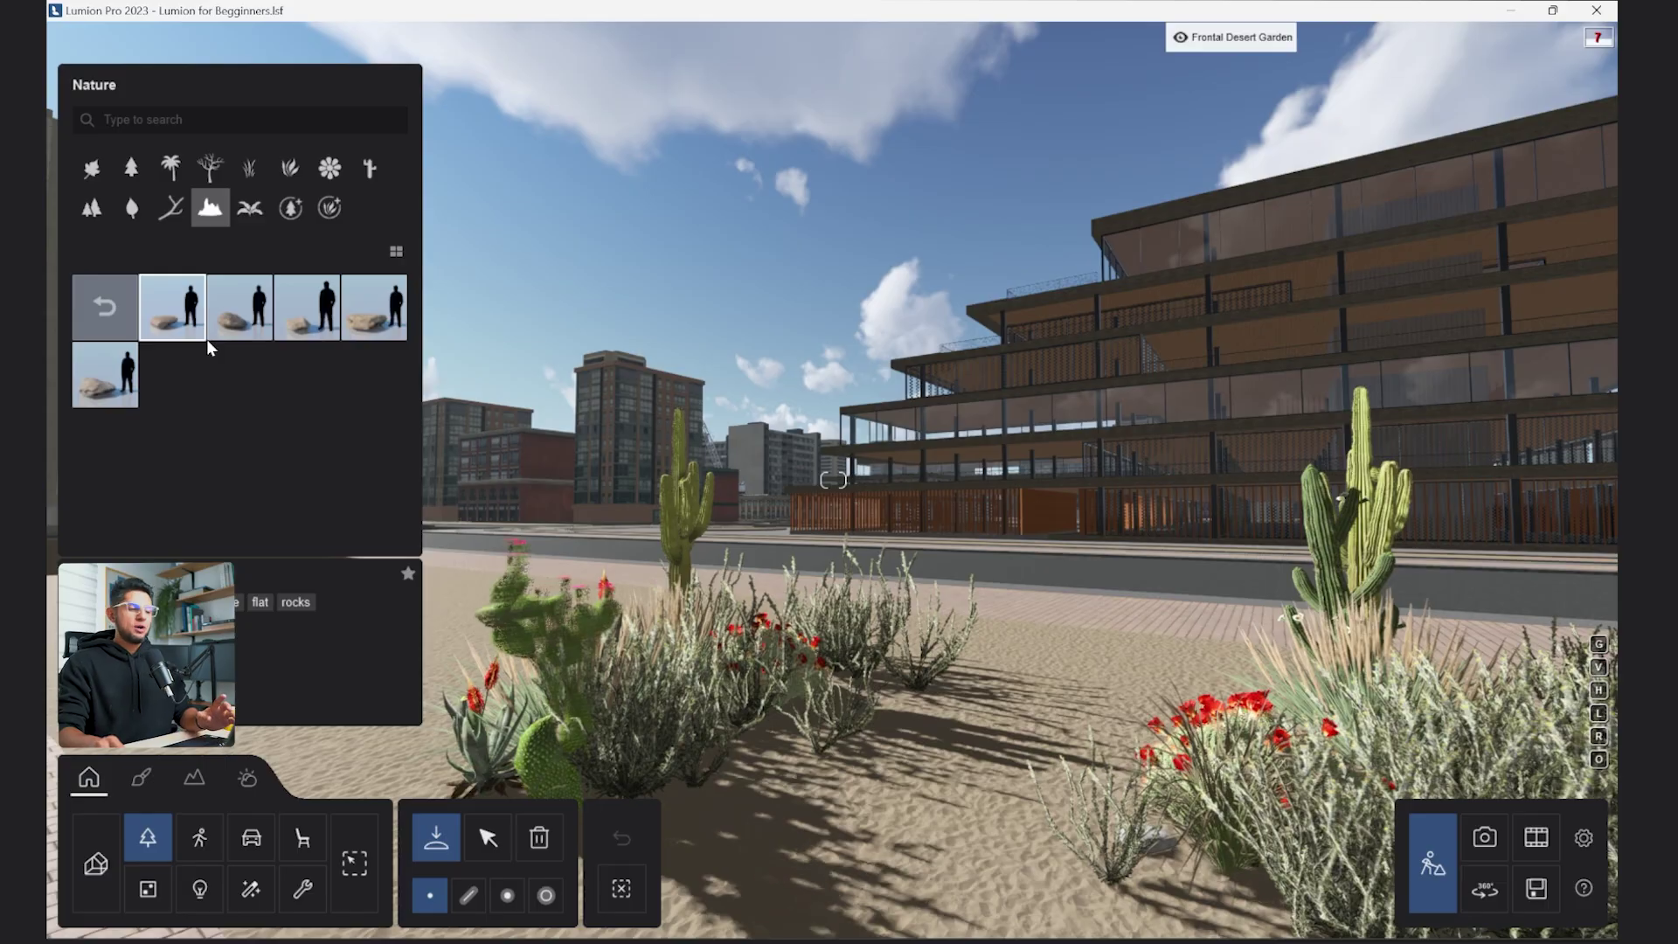
left_click(470, 898)
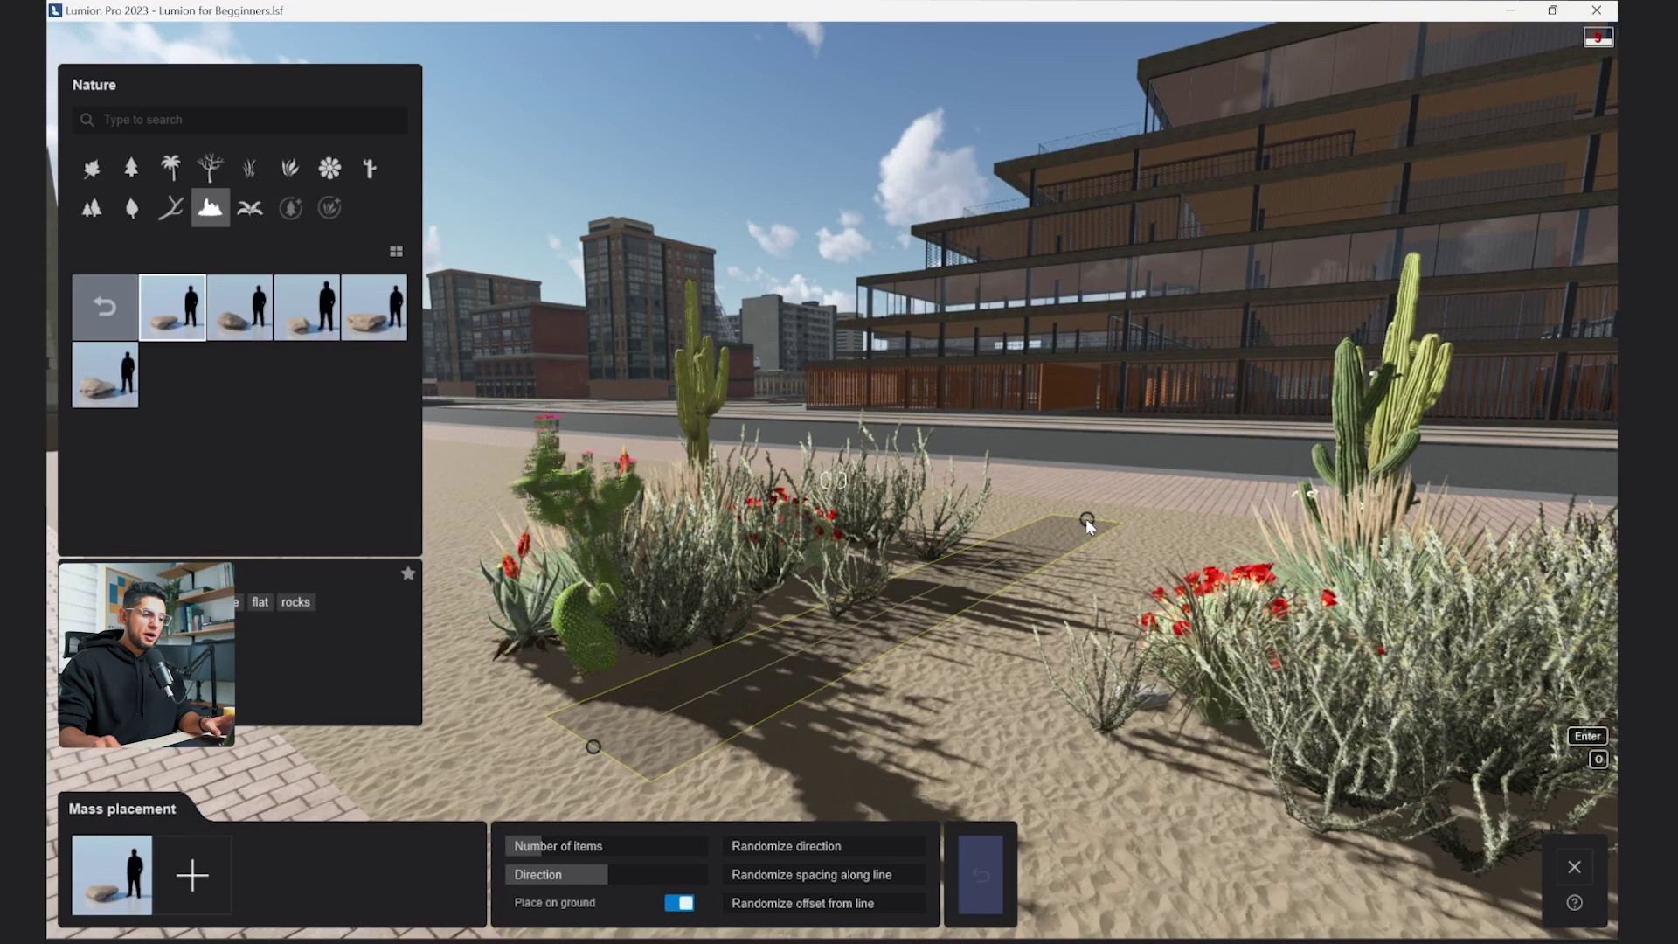
left_click(1101, 541)
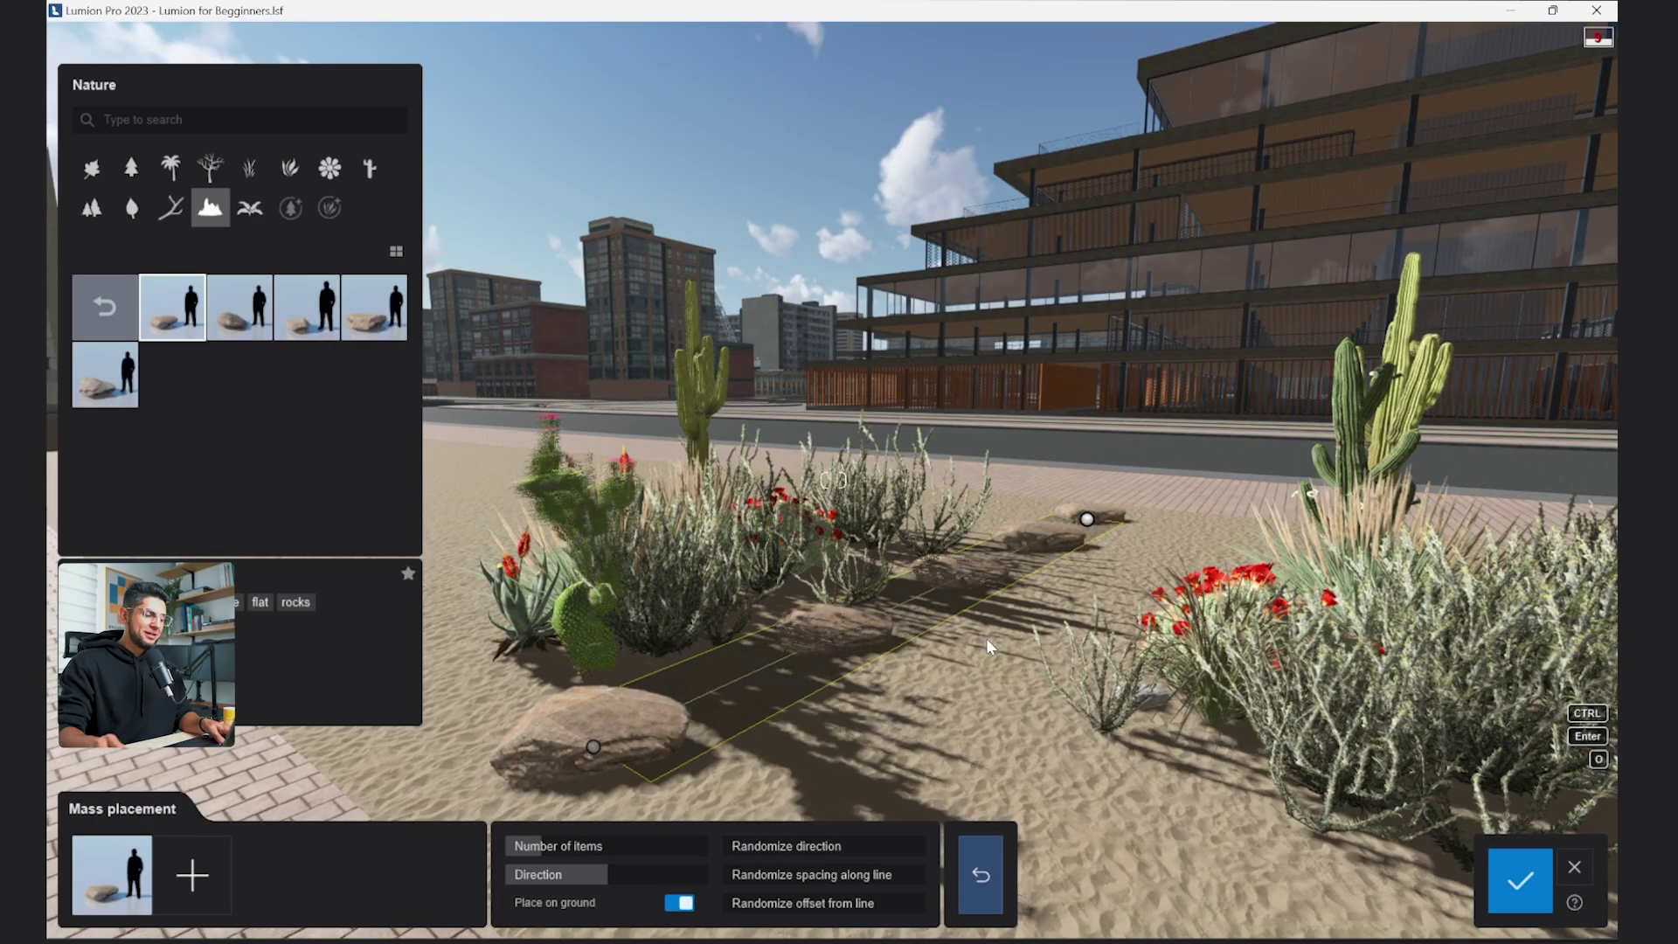
Increase the number of stones along the line and randomize their offset from it.
left_click(554, 845)
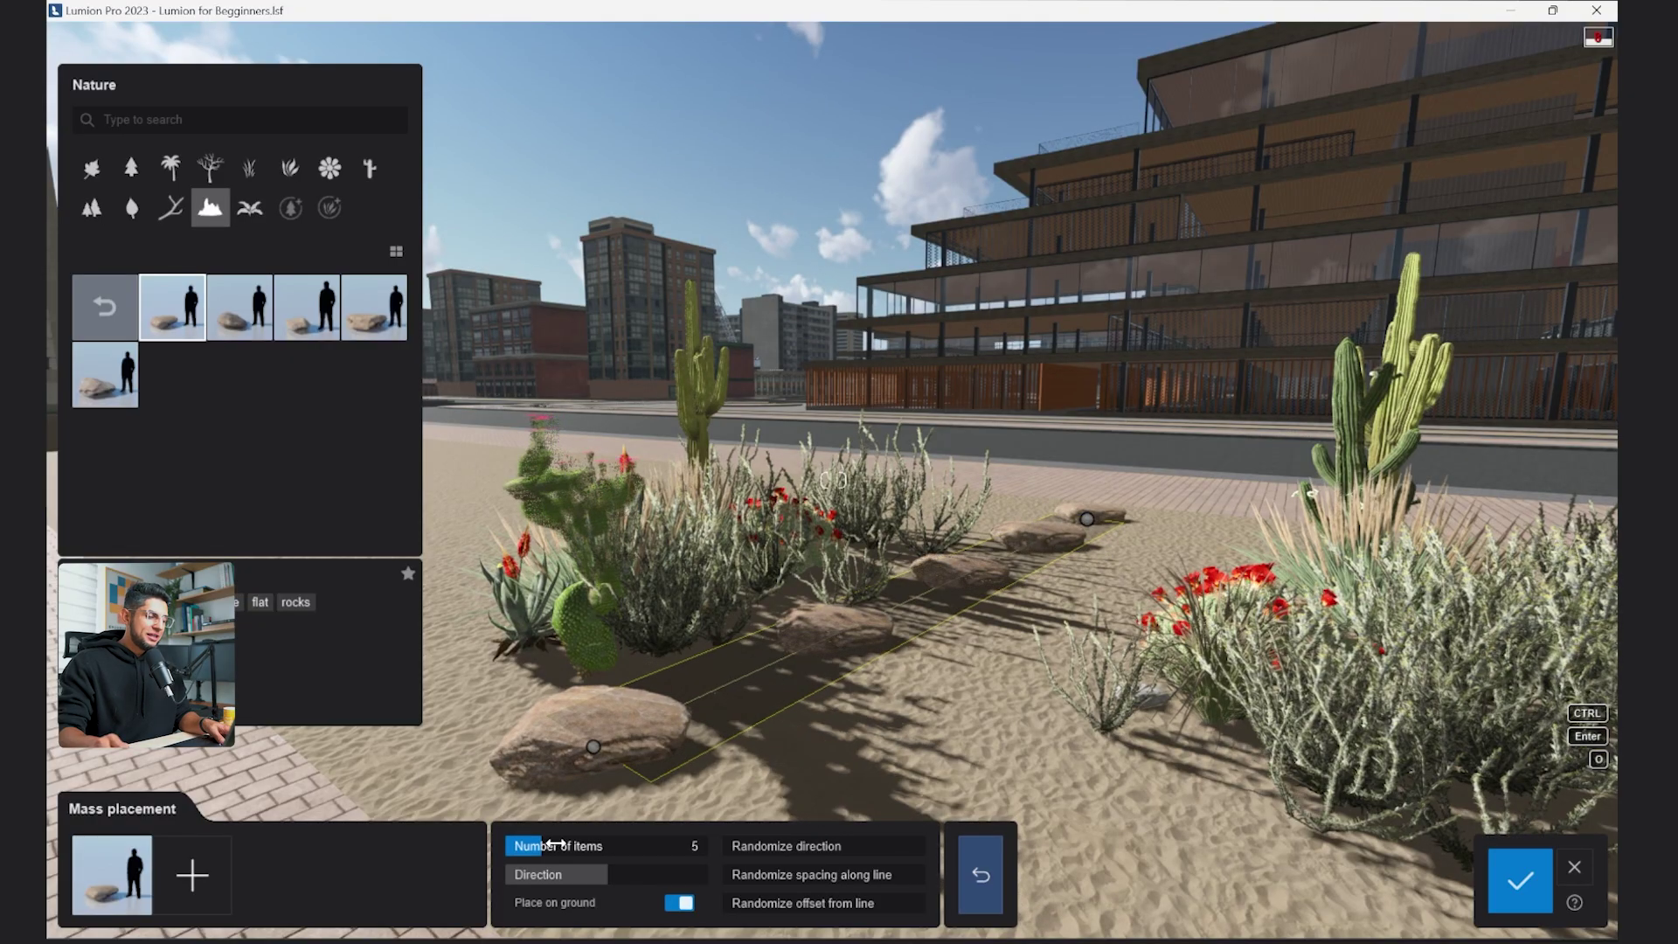
left_click_drag(554, 844, 570, 844)
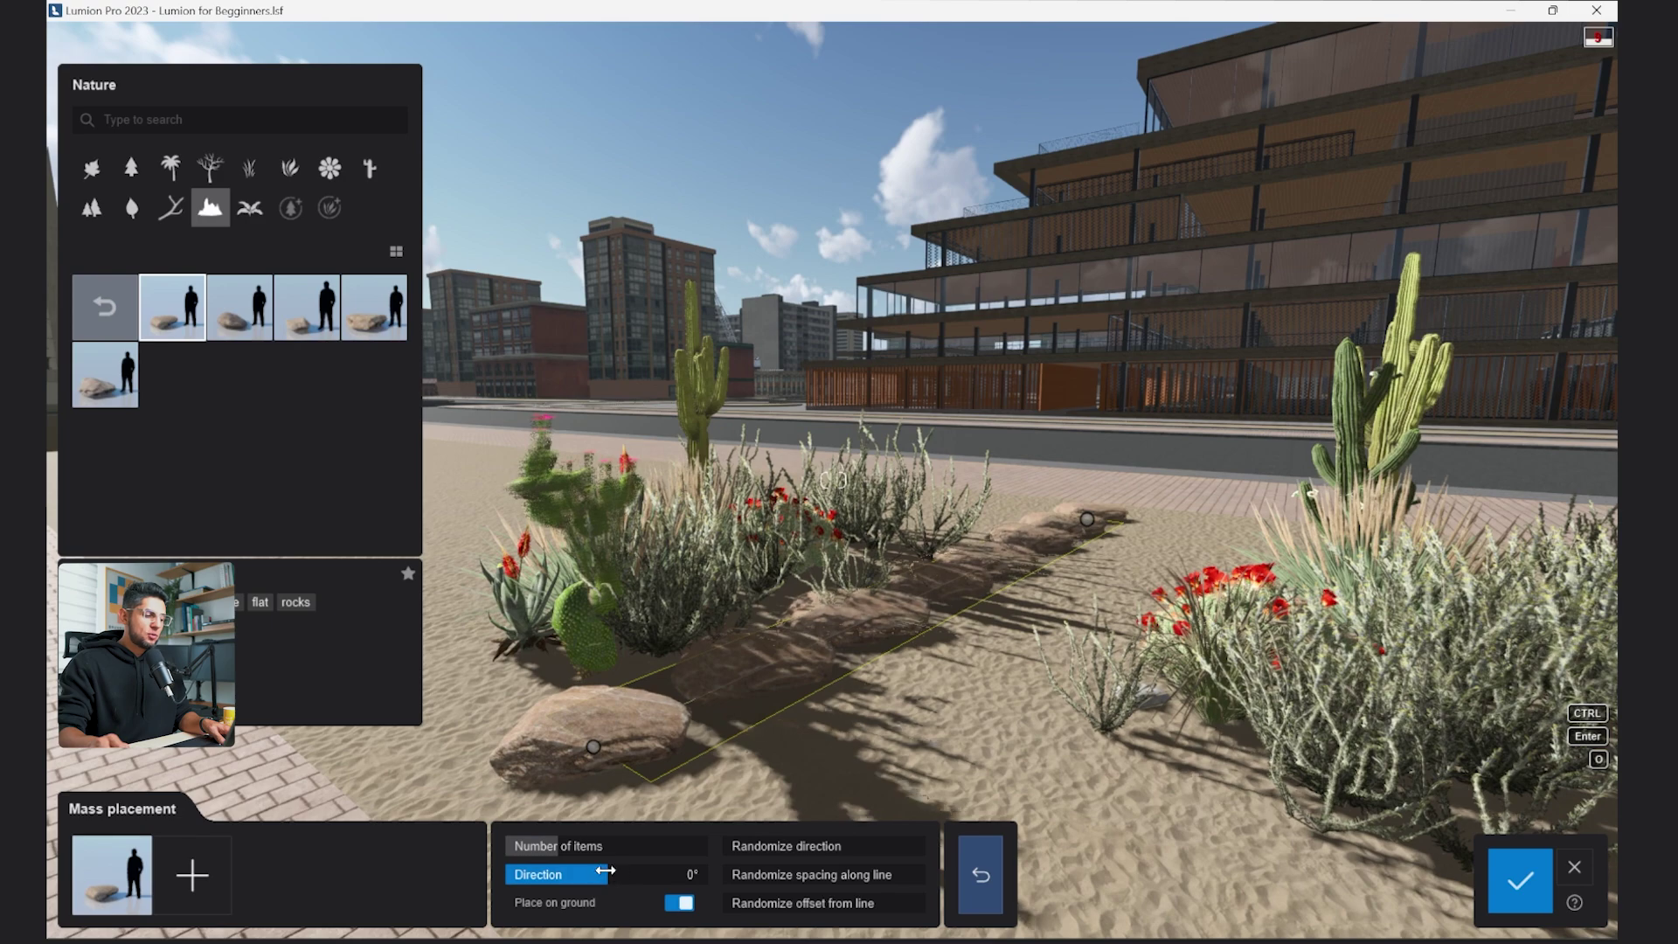
left_click_drag(830, 909, 872, 908)
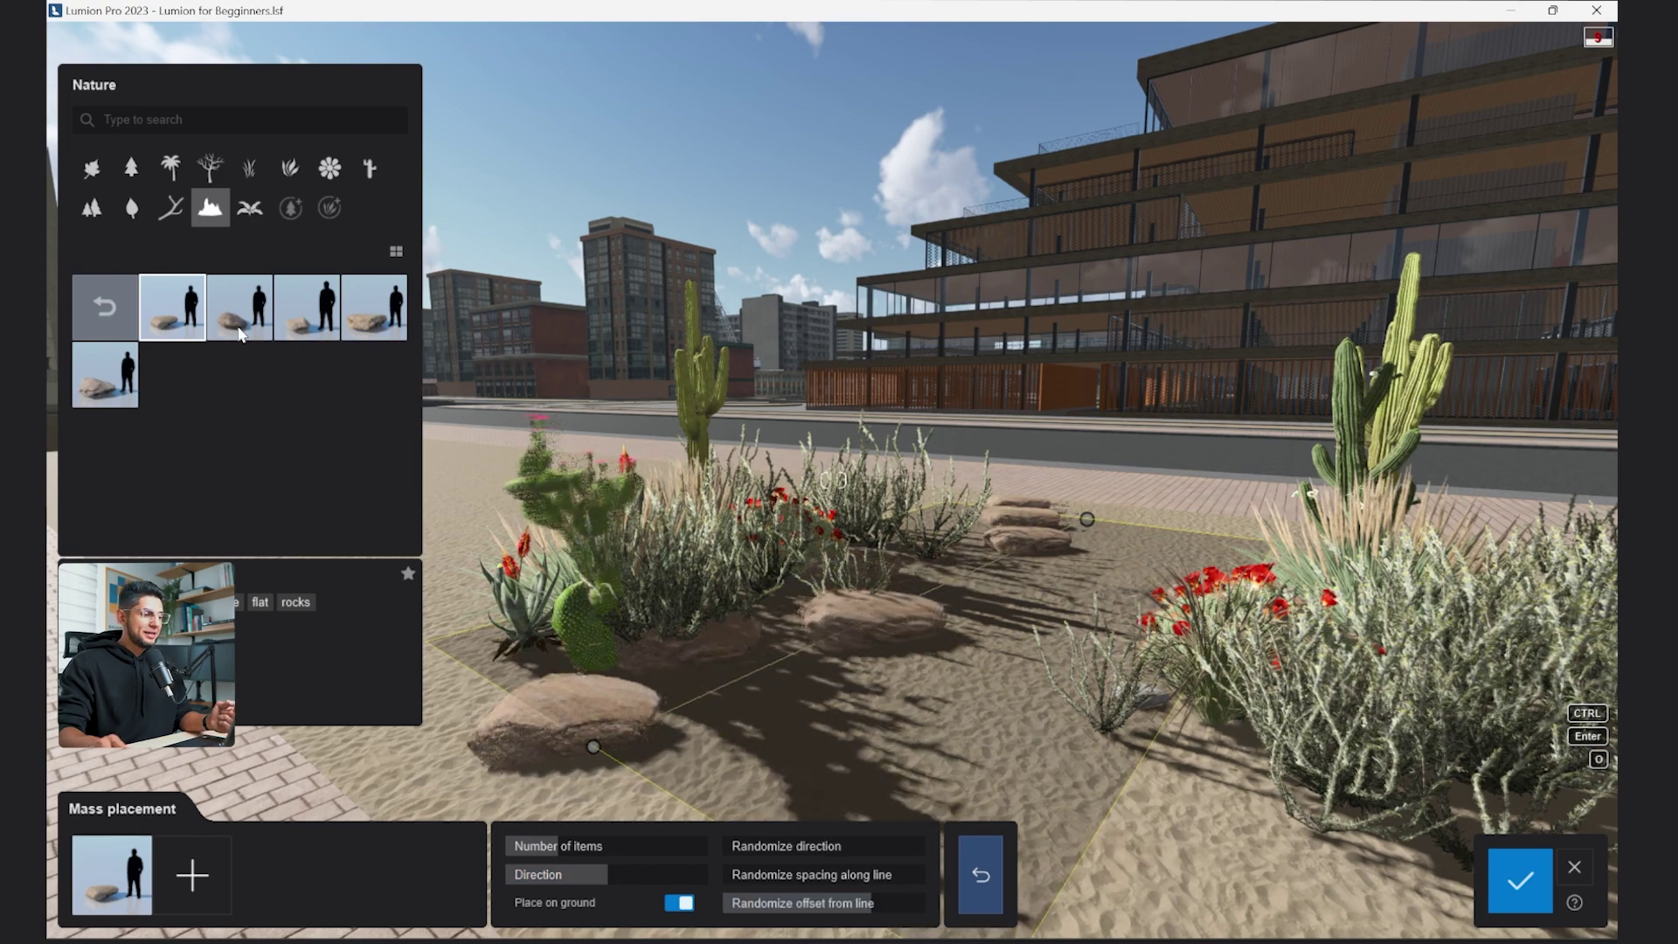
Add more rock types, including Stone Flat 003, to the mass placement and confirm it.
left_click(241, 333)
left_click(194, 874)
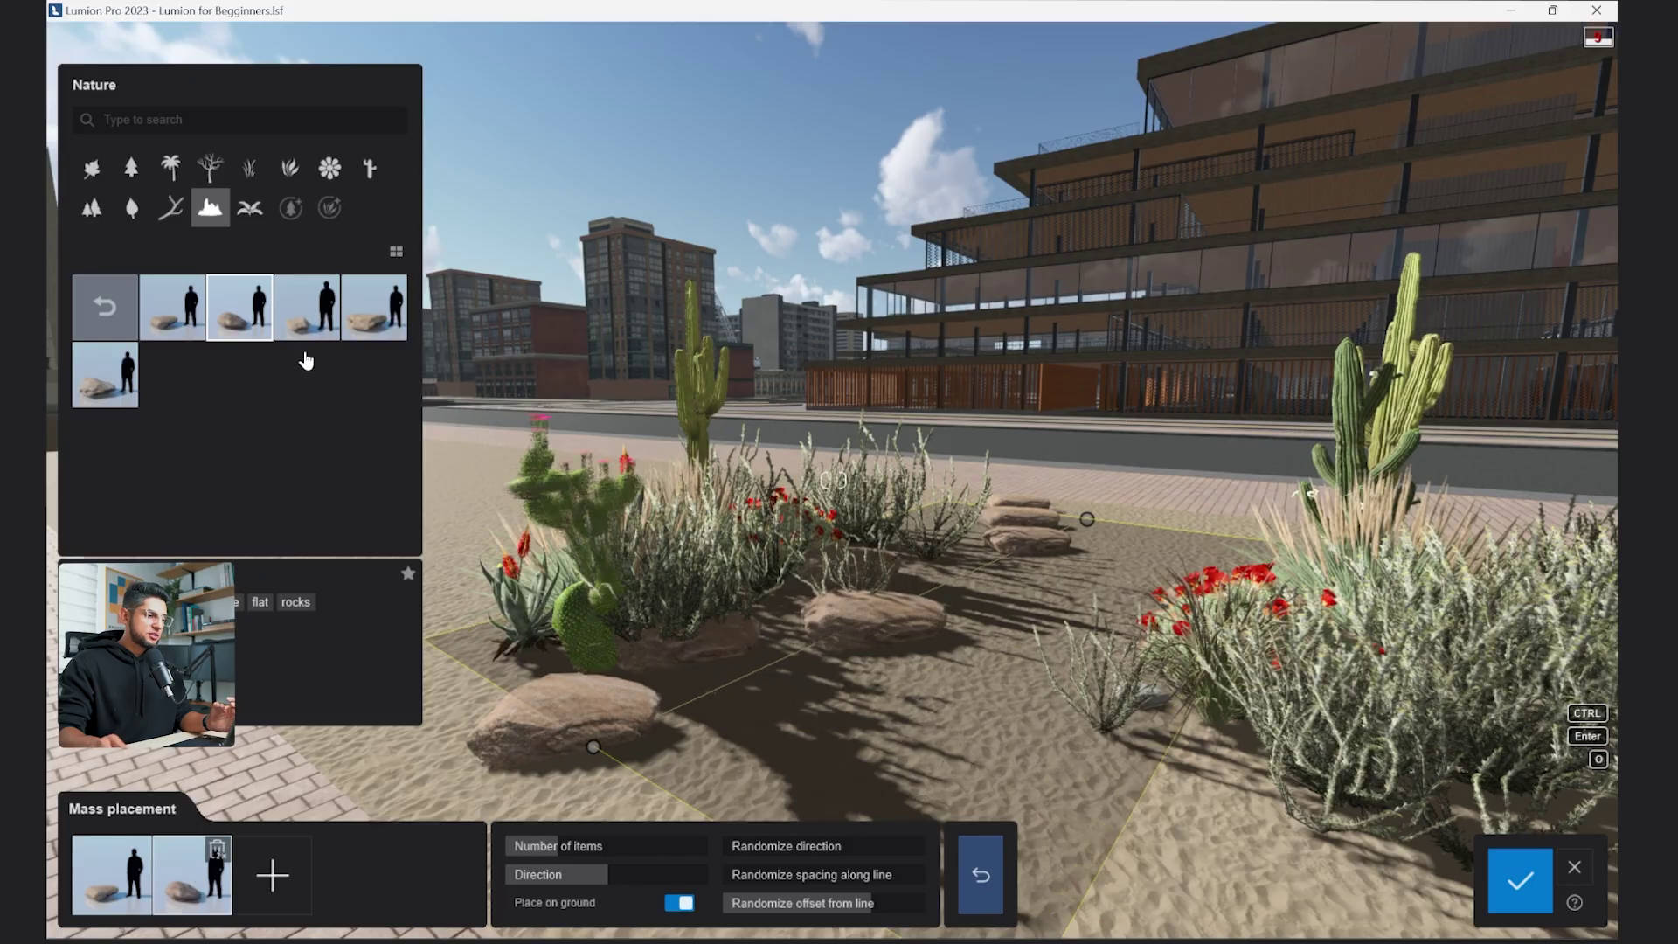
left_click(307, 319)
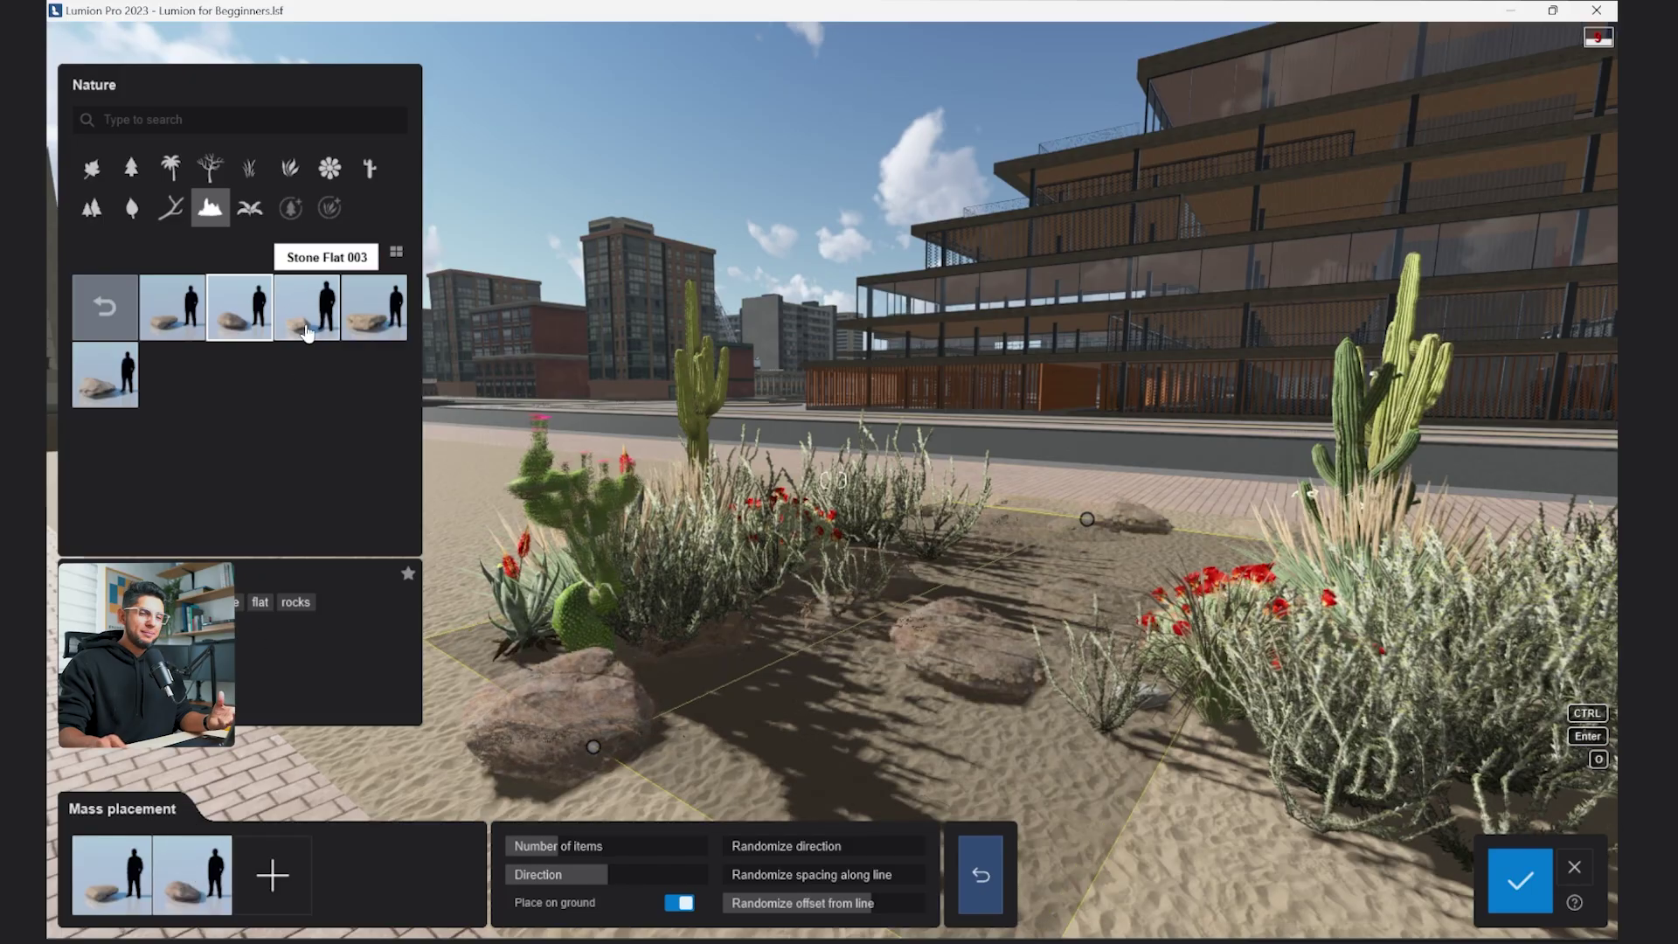
left_click(272, 883)
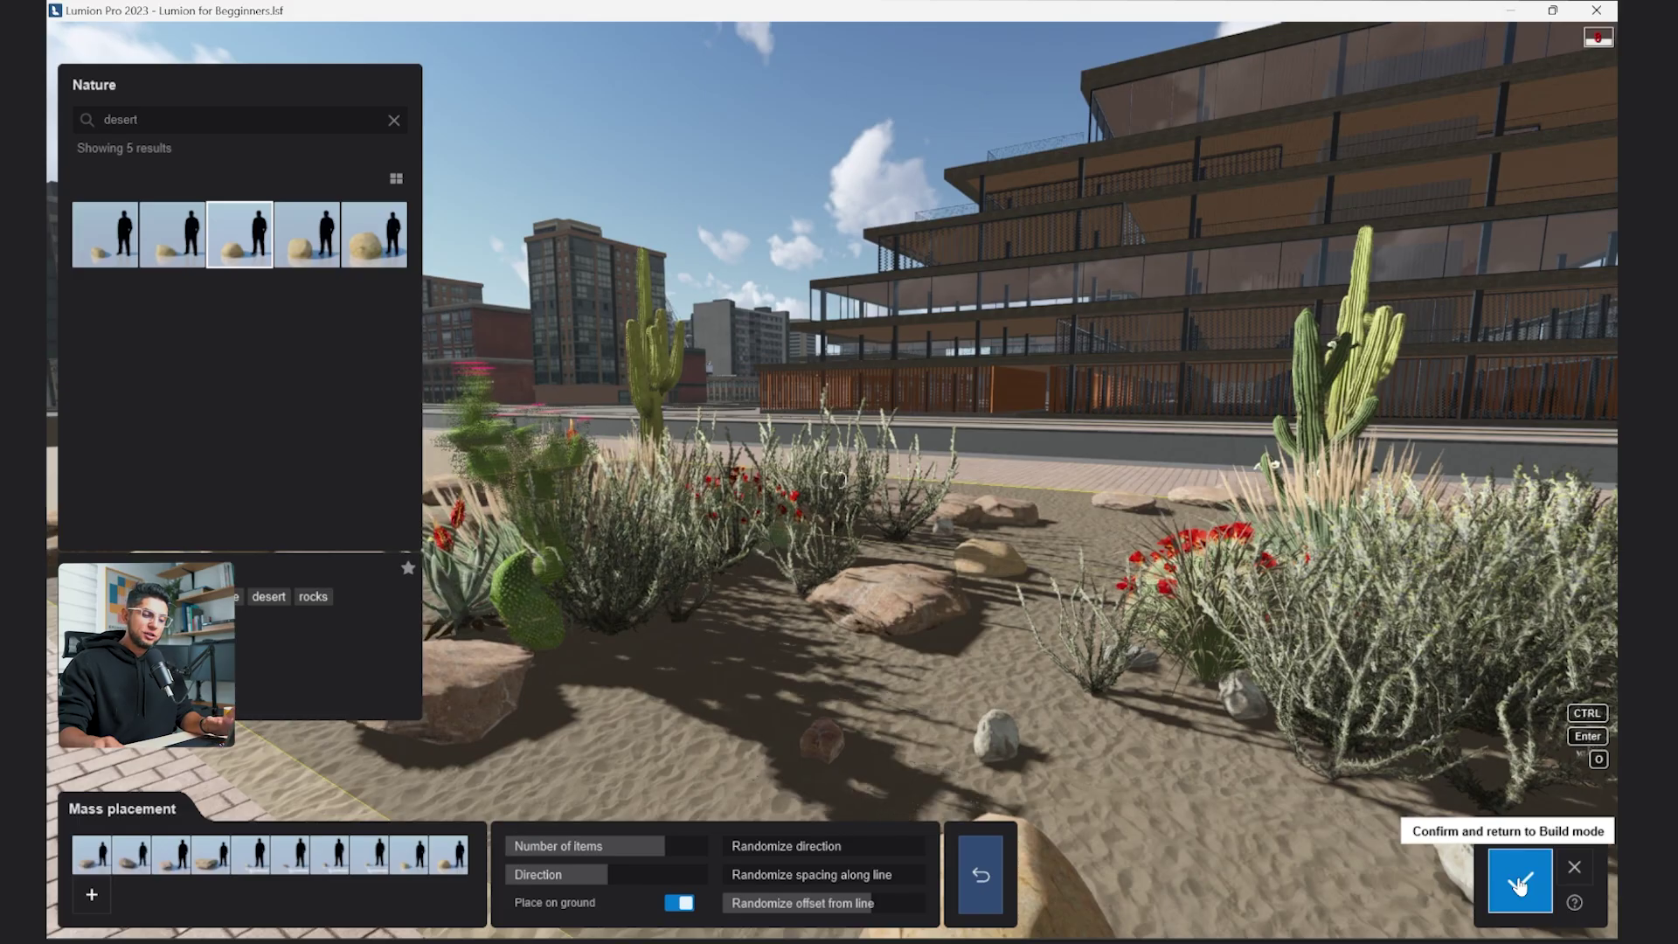
left_click(1518, 882)
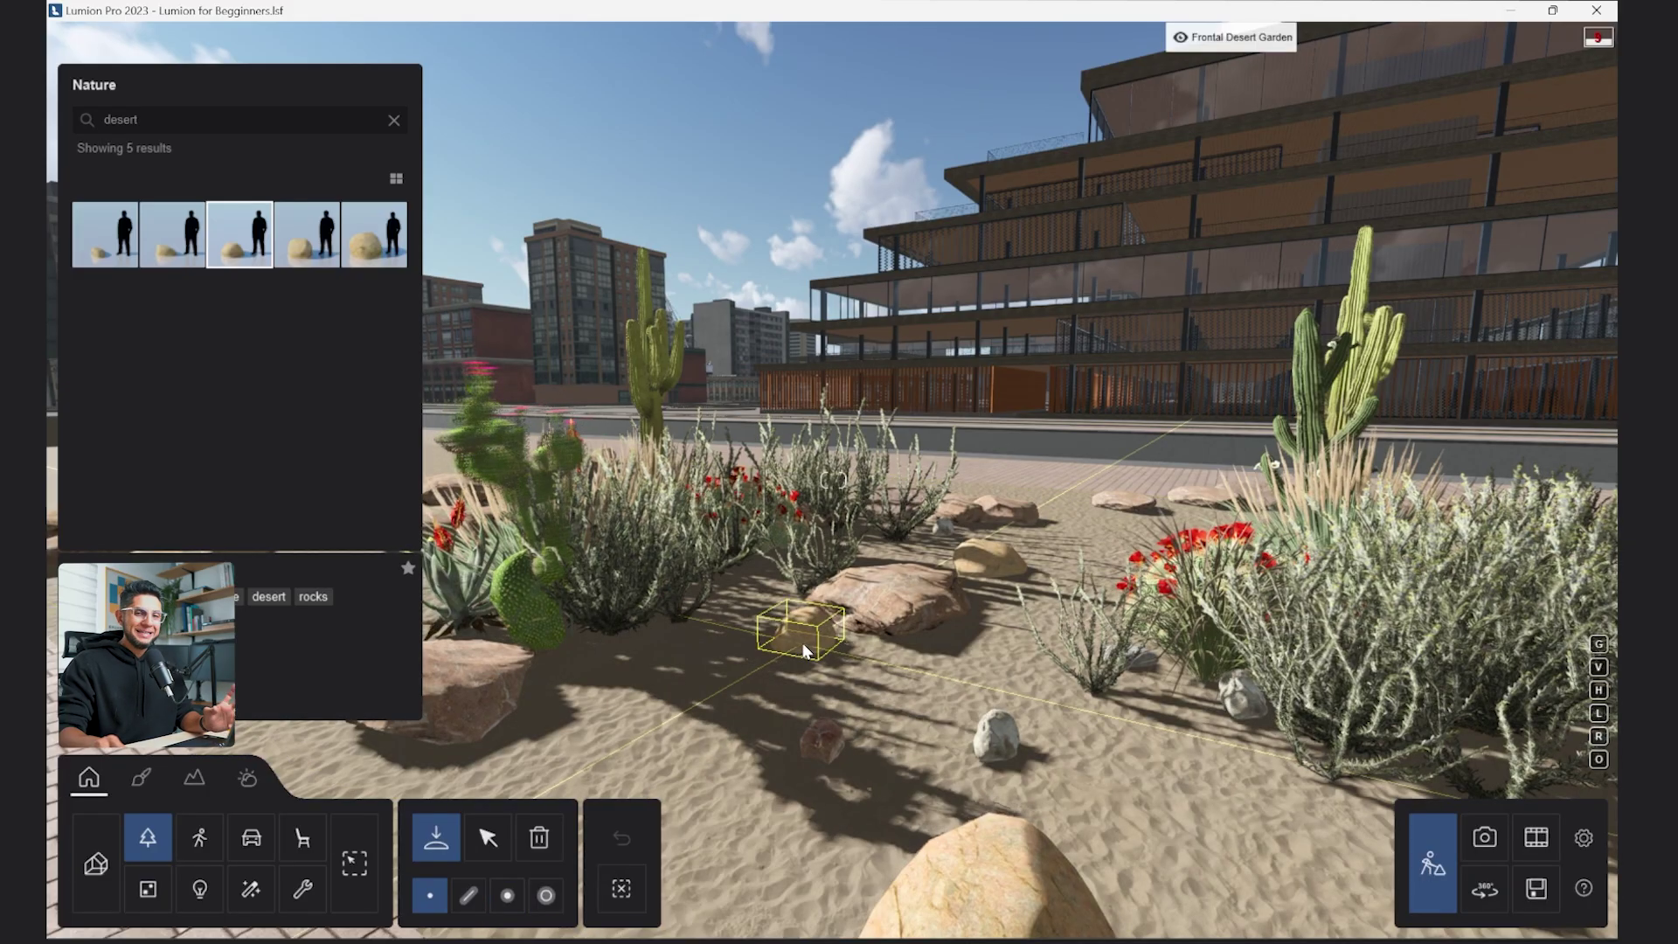
Scatter desert rocks in clusters around the plant groups and place palm trees from the fine-detail Palm trees collection in the garden.
left_click(510, 895)
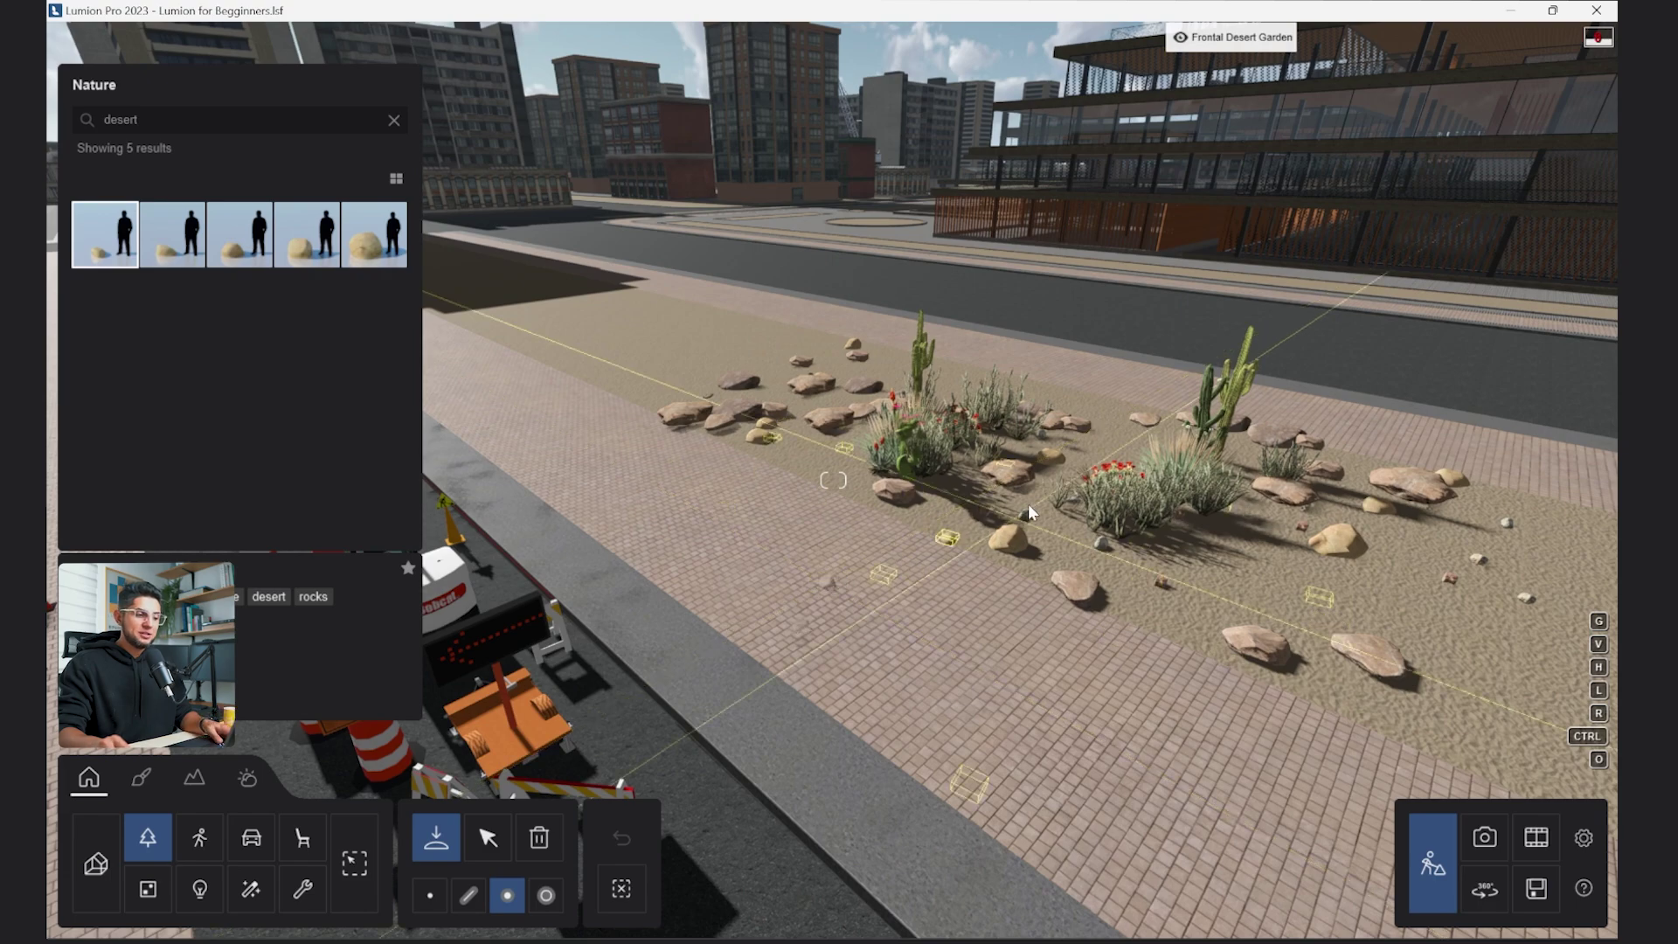
key("w")
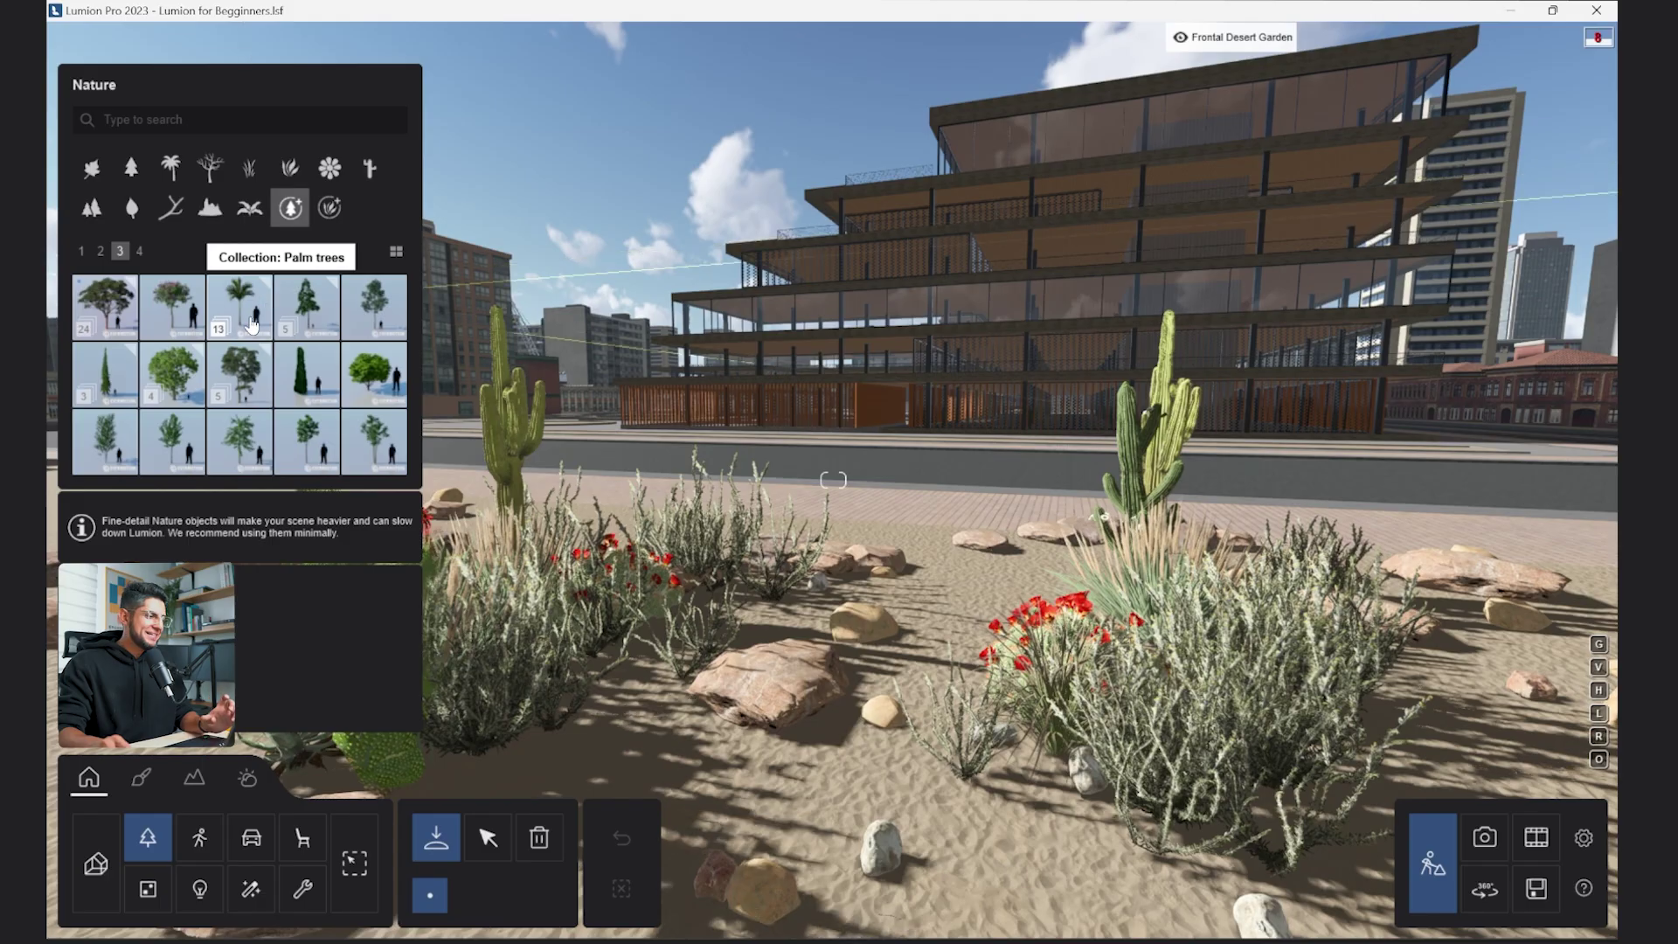
left_click(244, 325)
left_click(306, 374)
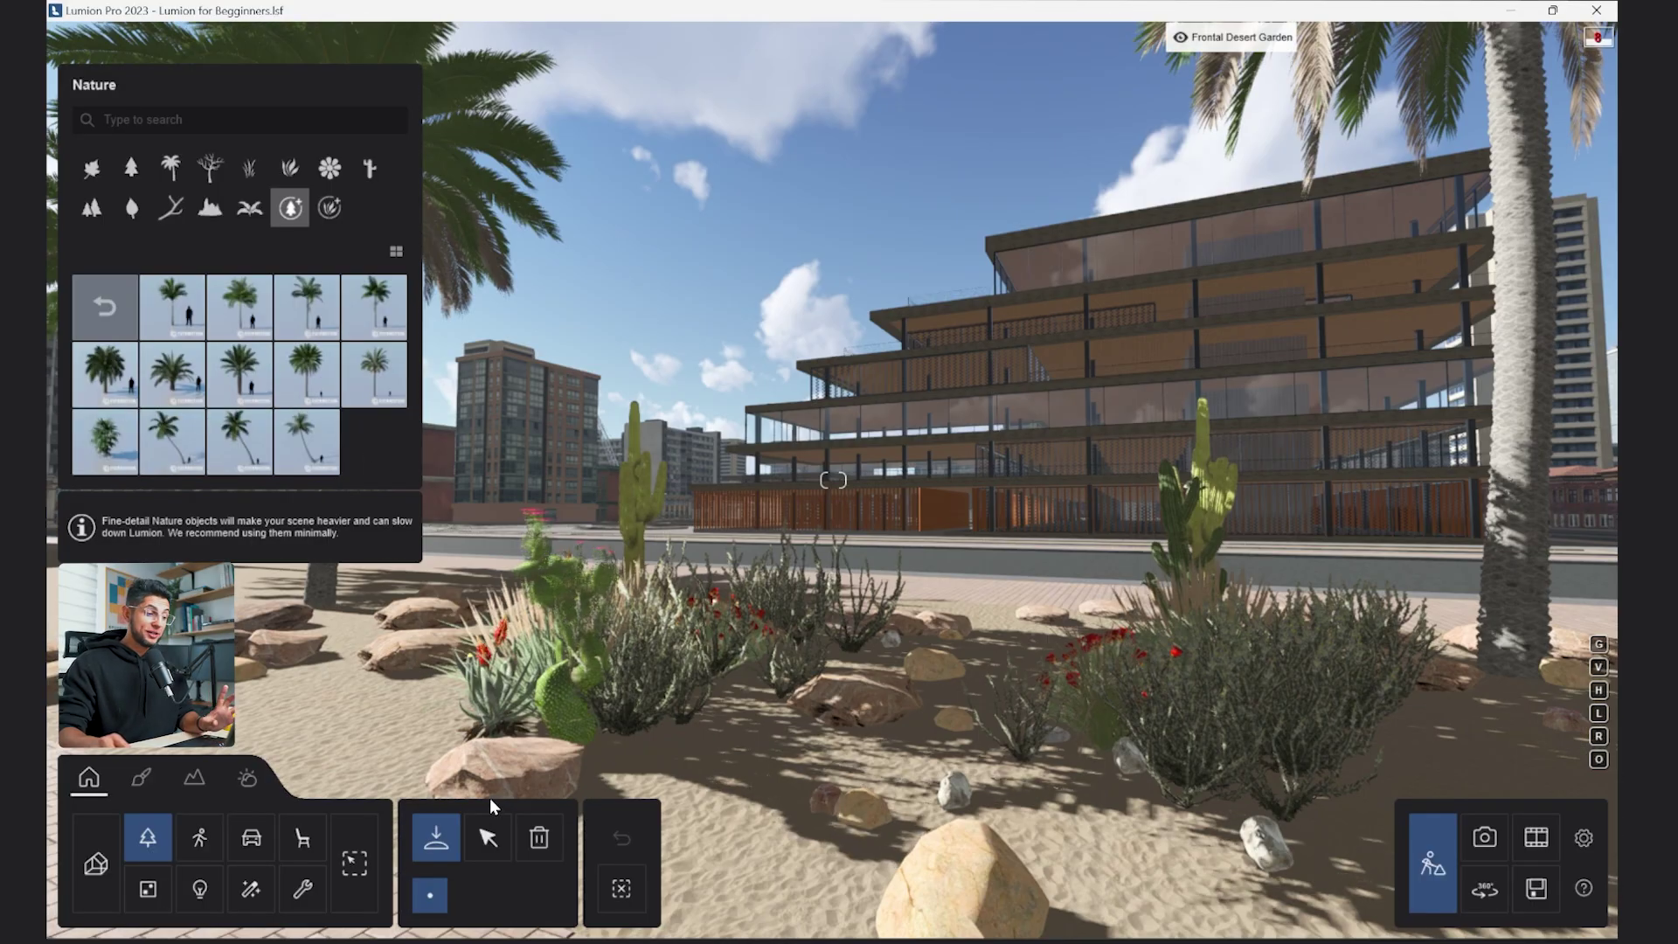
Search the people library for "l23", place Static Boy 010 between the plant groups and rotate him to face the building.
left_click(199, 837)
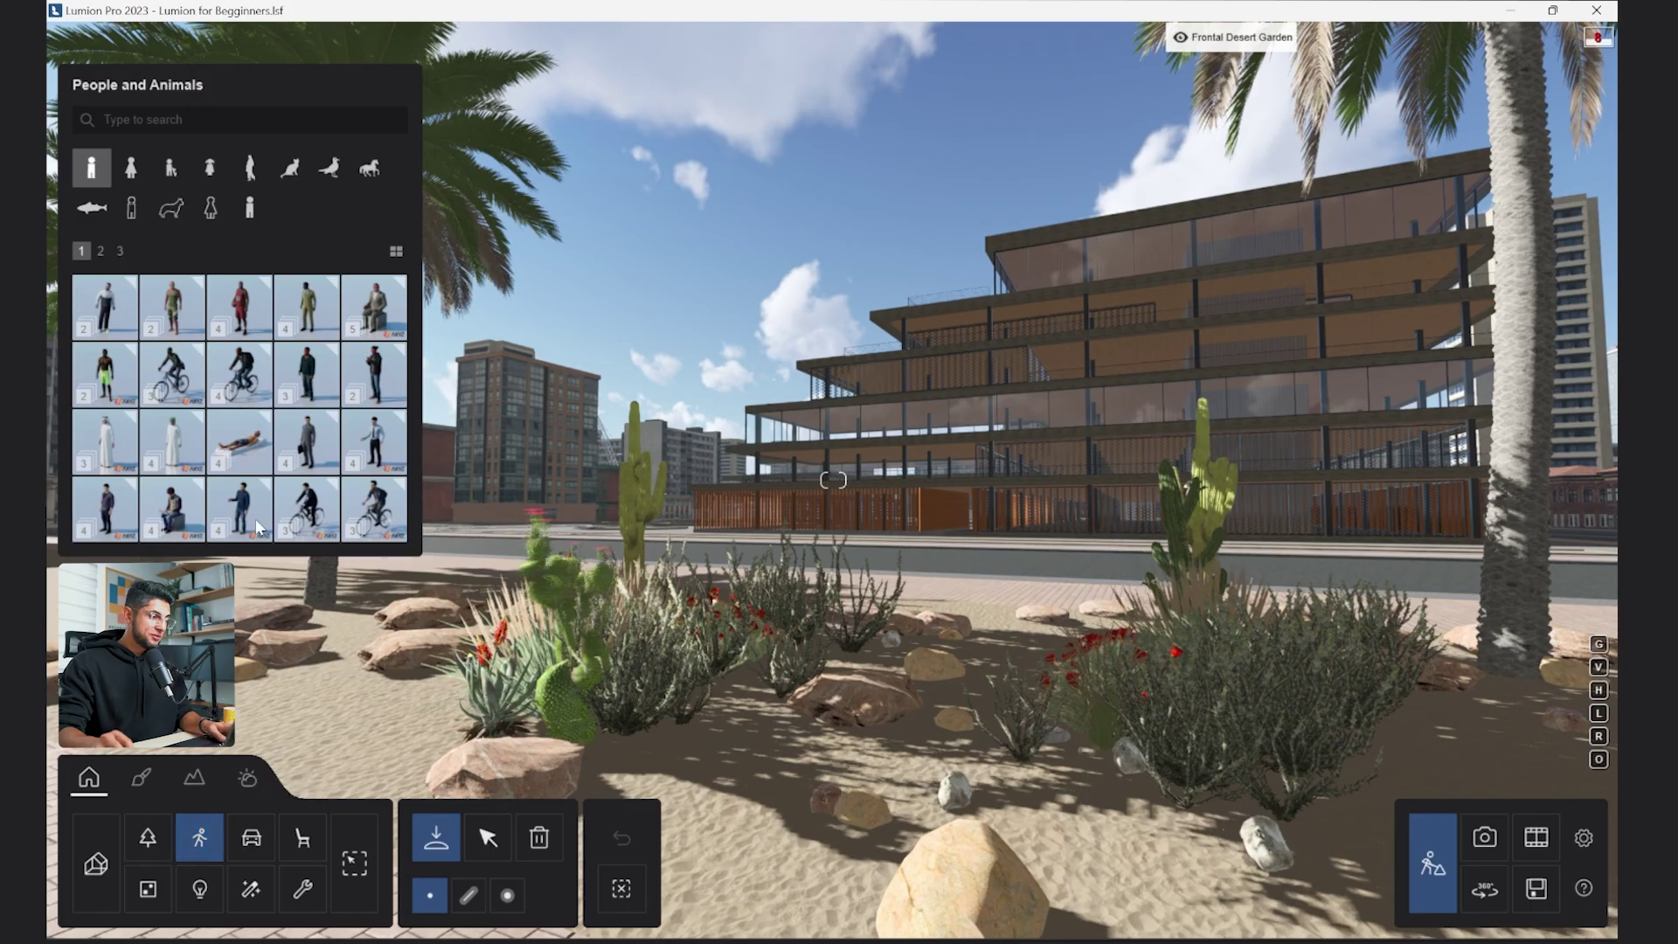
left_click(186, 122)
type("123")
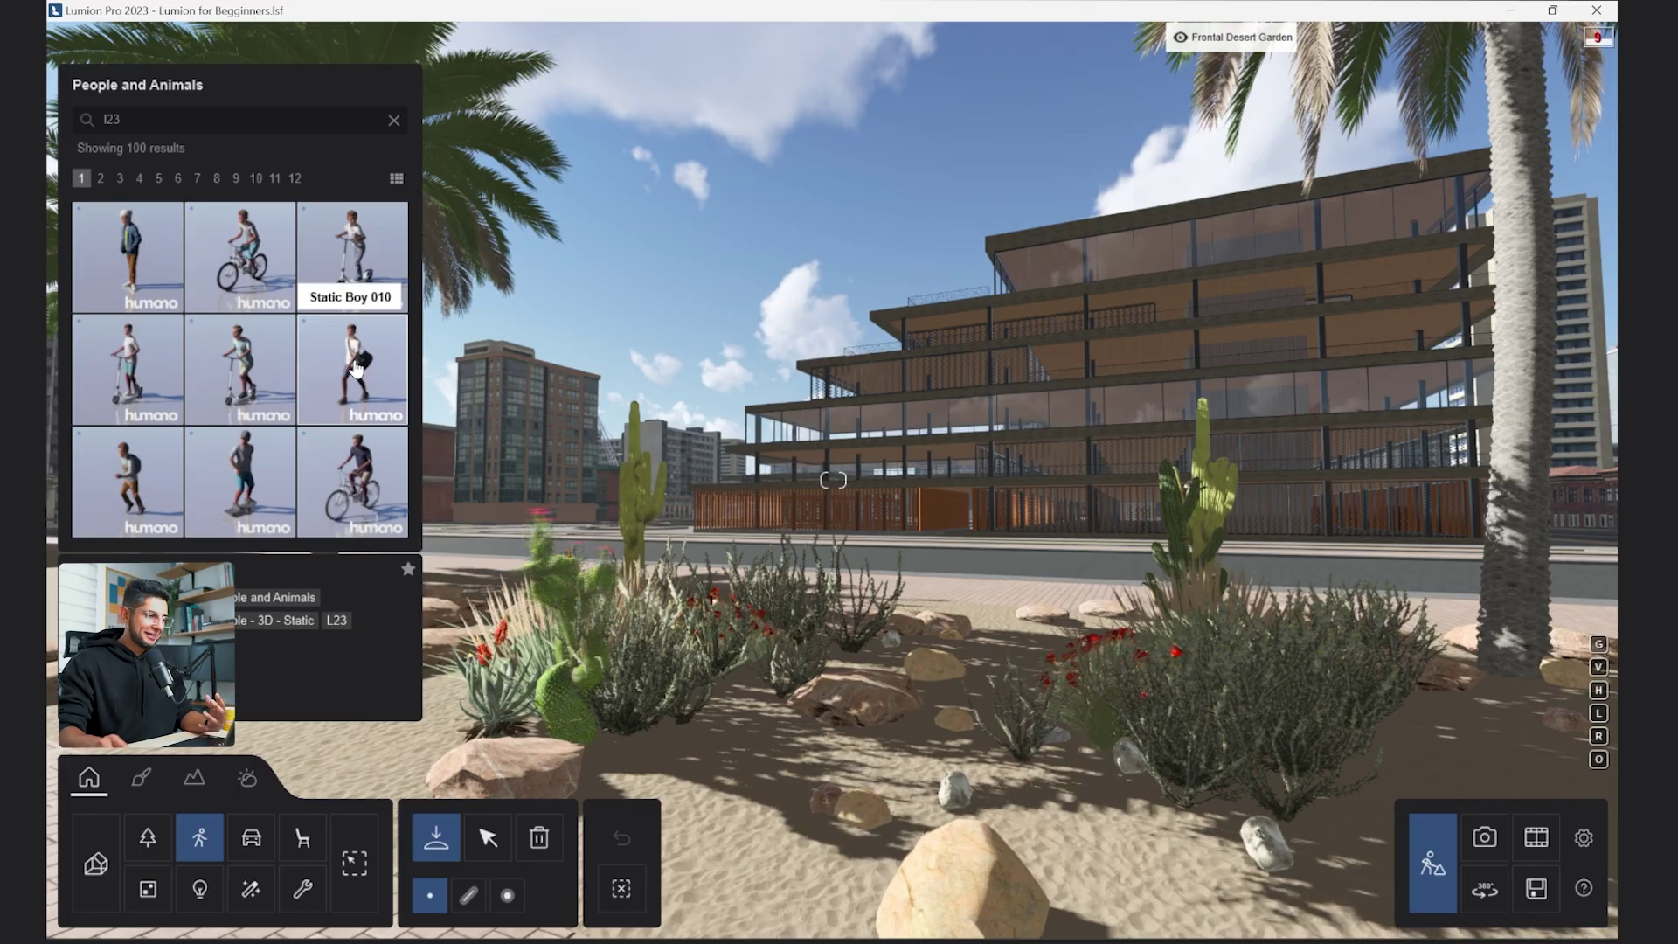
left_click(355, 367)
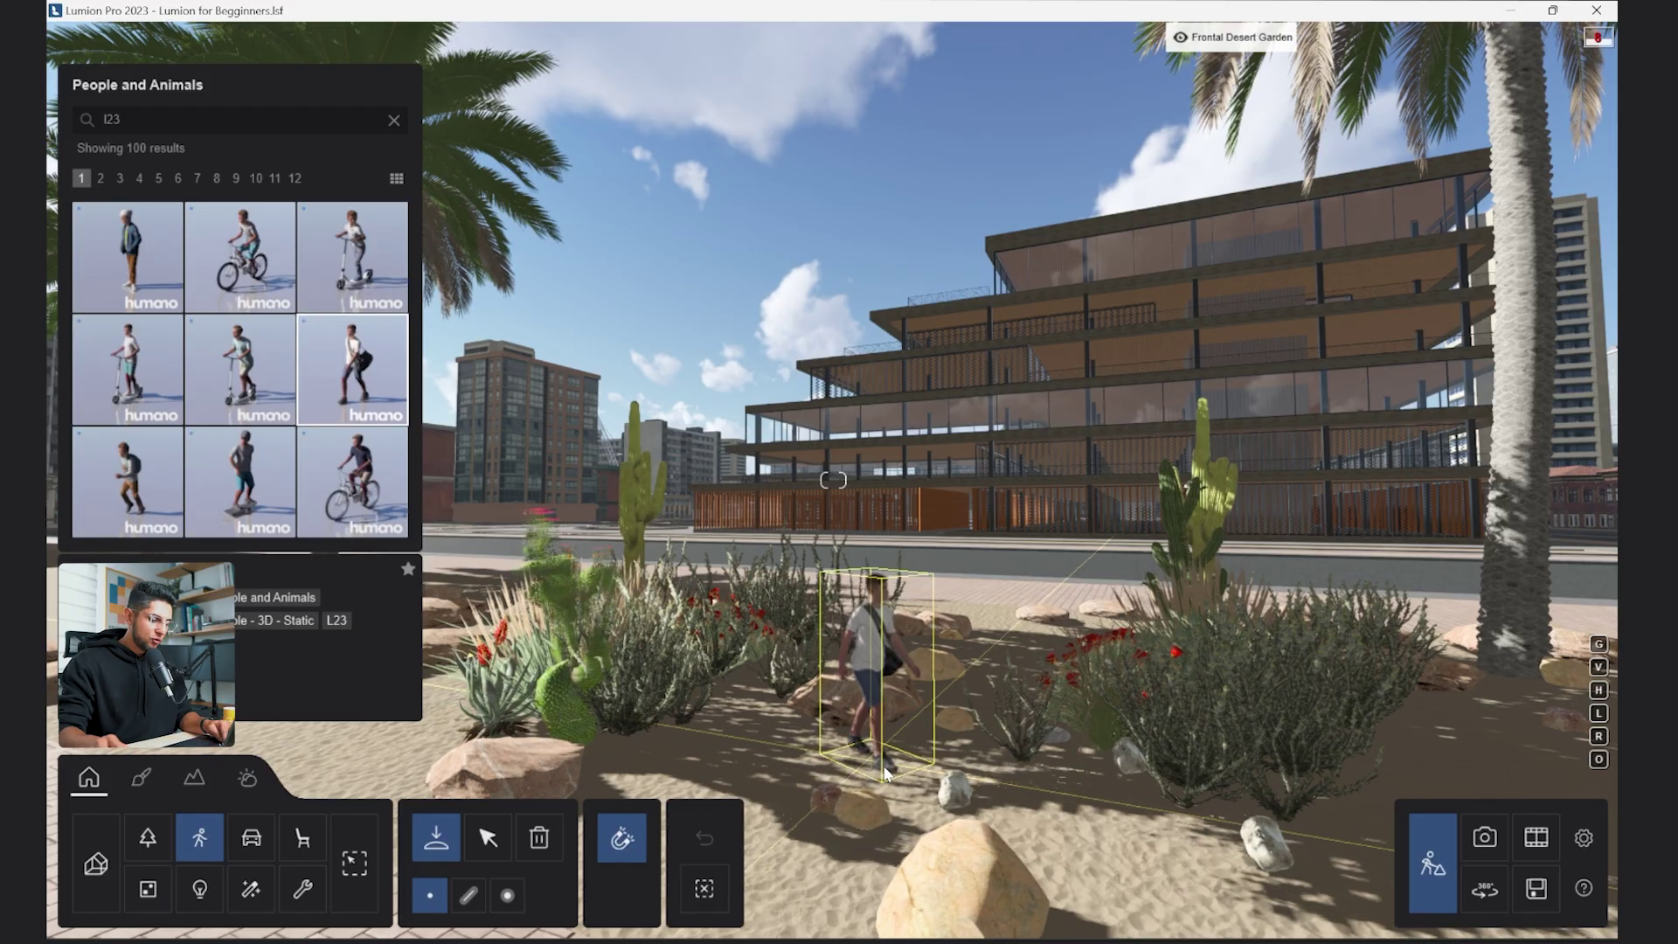
key("r")
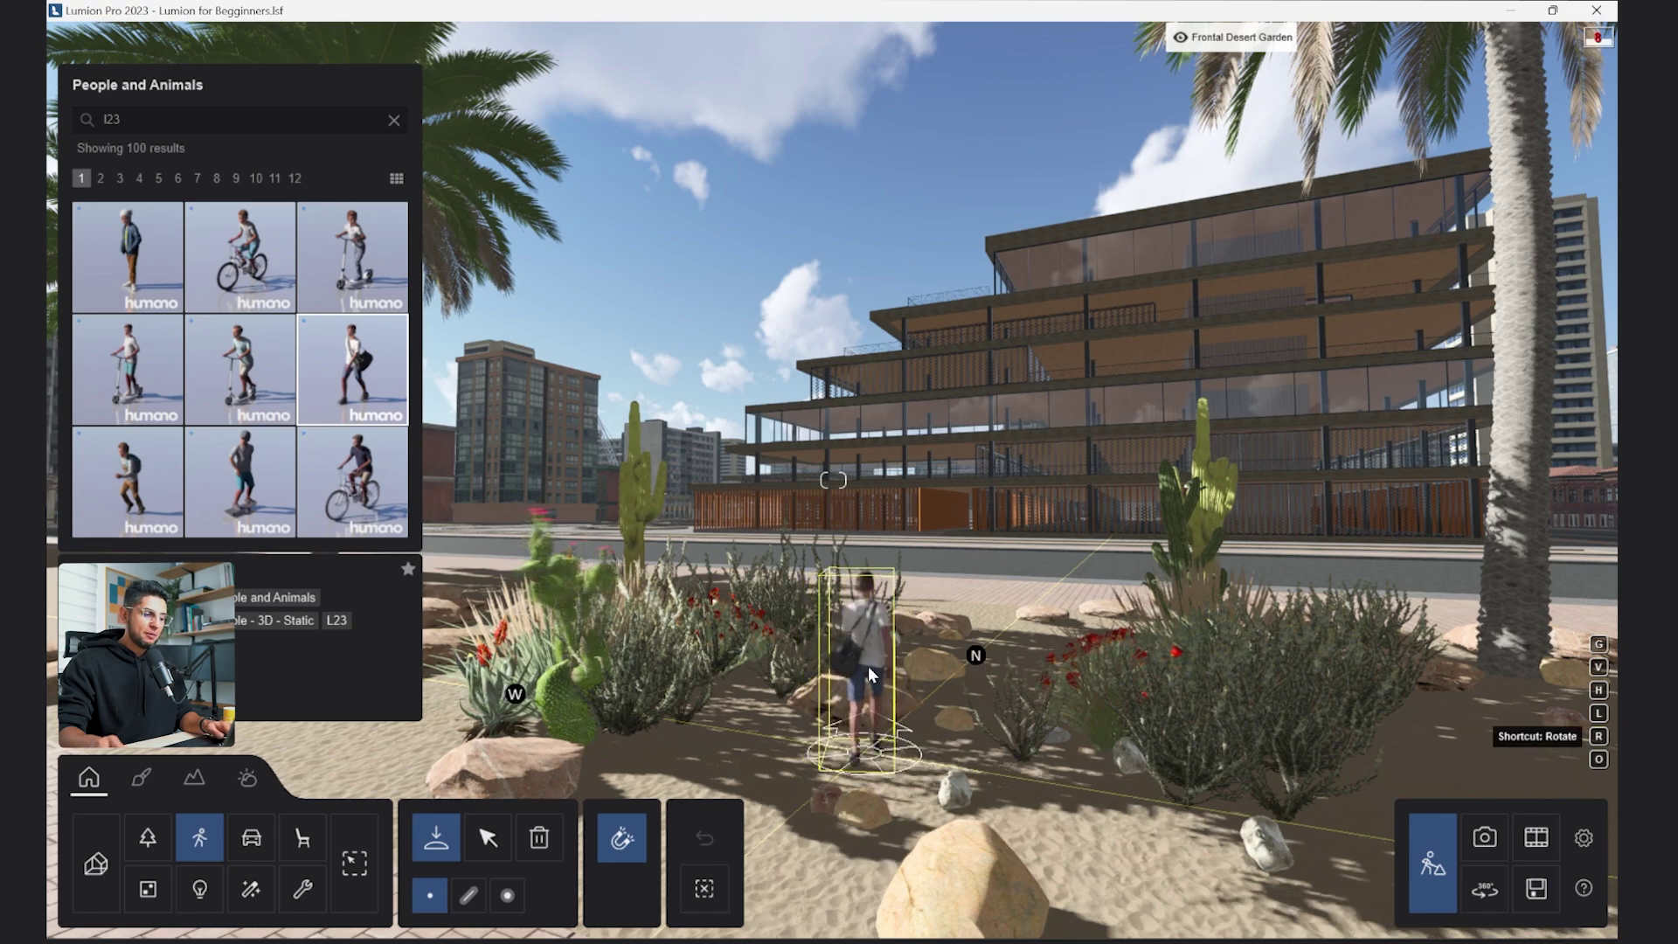
left_click(896, 699)
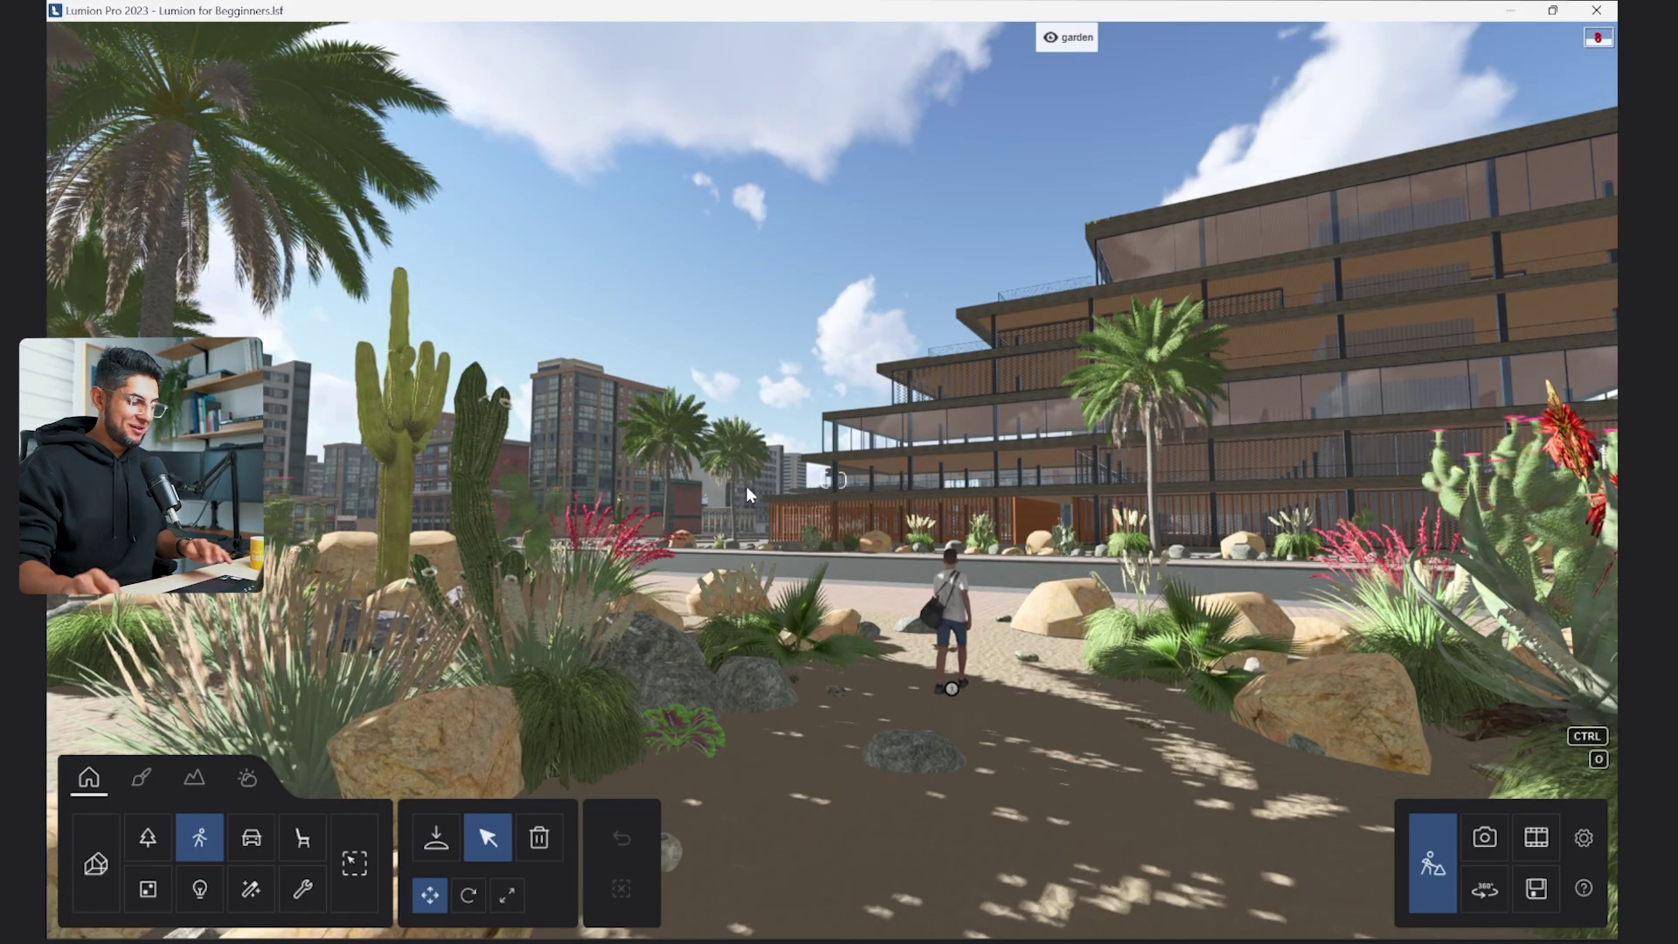
Tour the finished desert garden, crossing the street to inspect the planting strip in front of the building and returning.
key("w")
right_click_drag(753, 500, 752, 542)
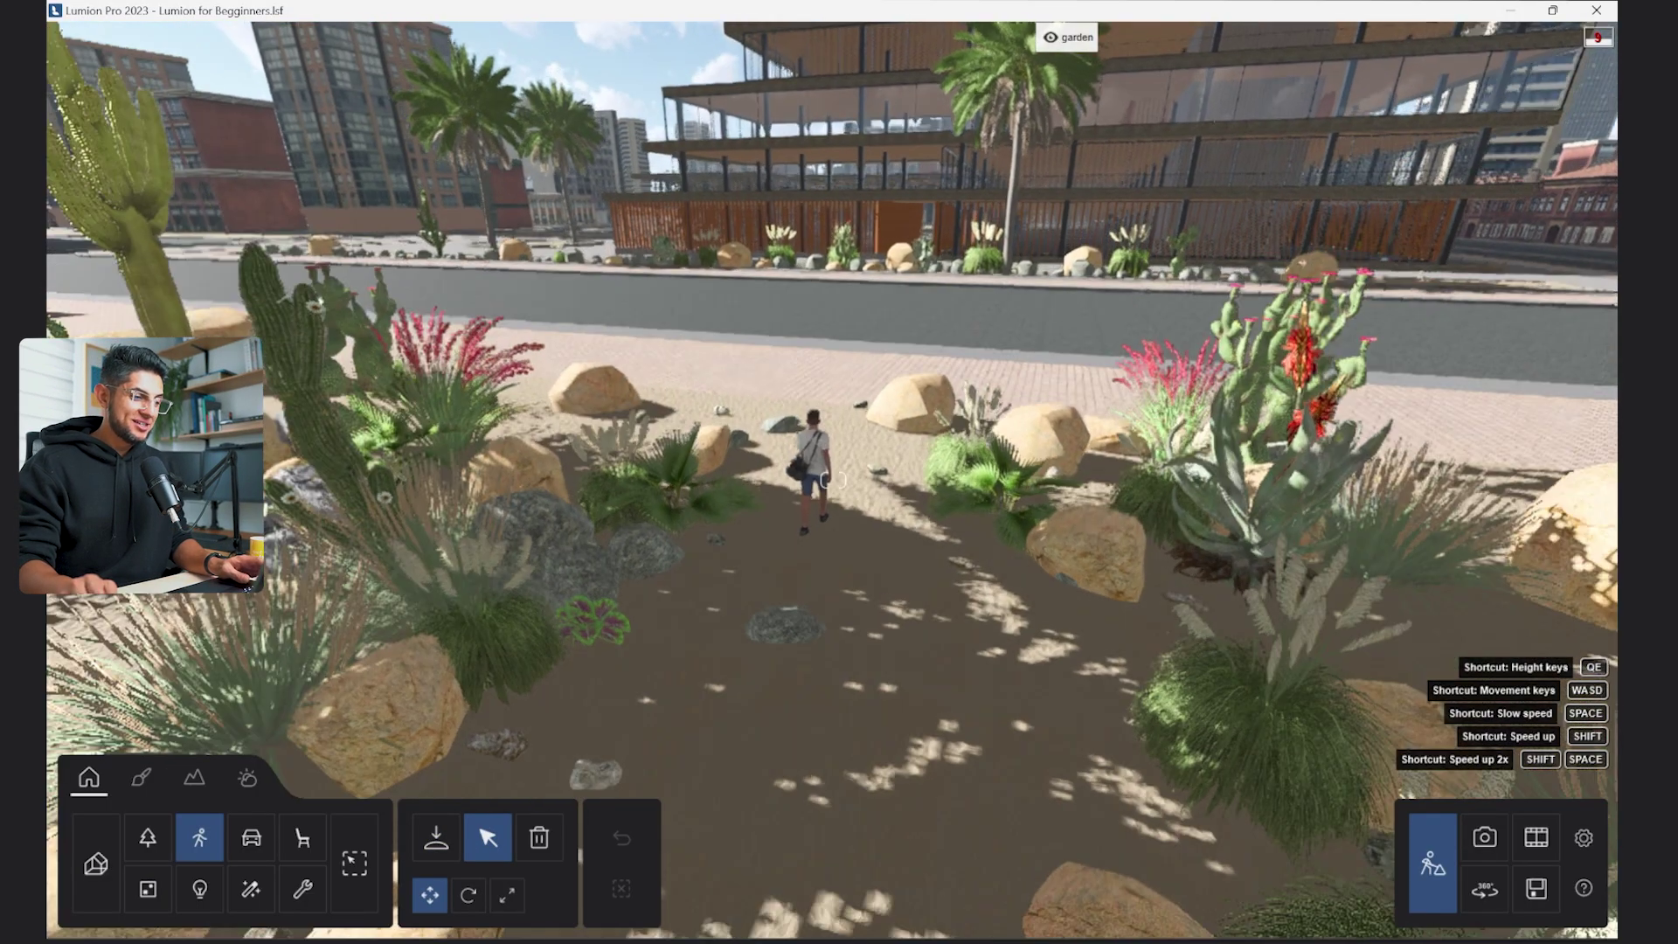
right_click_drag(830, 480, 833, 480)
right_click_drag(833, 480, 1040, 472)
key("w")
key("w")
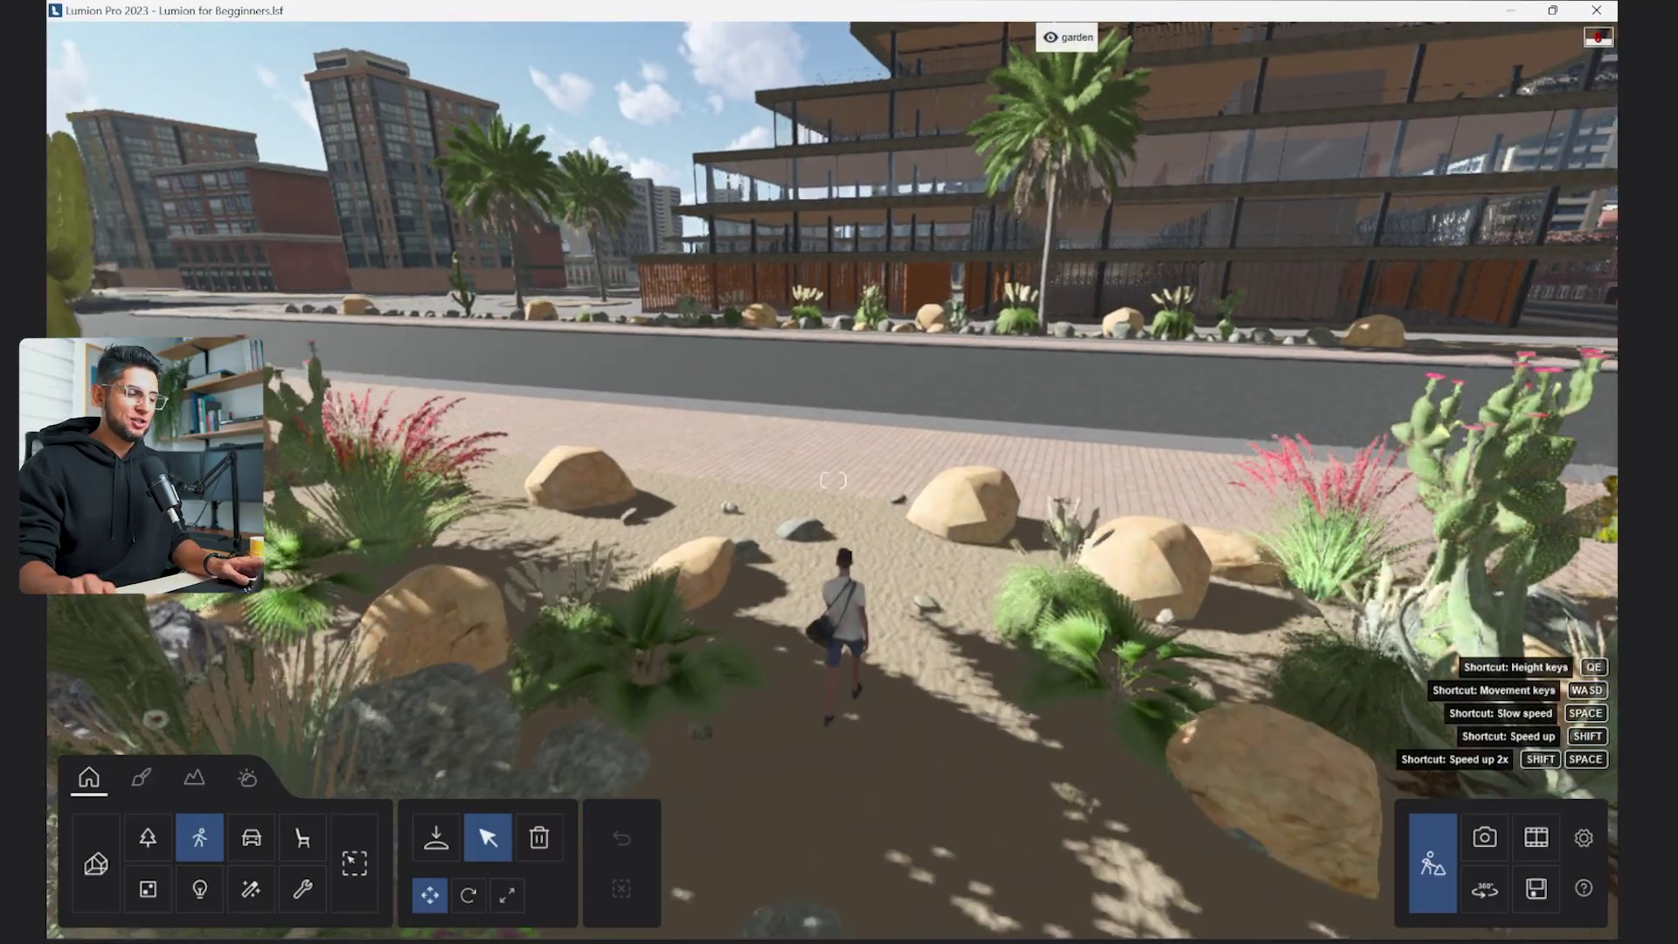
right_click_drag(833, 480, 717, 480)
key("w")
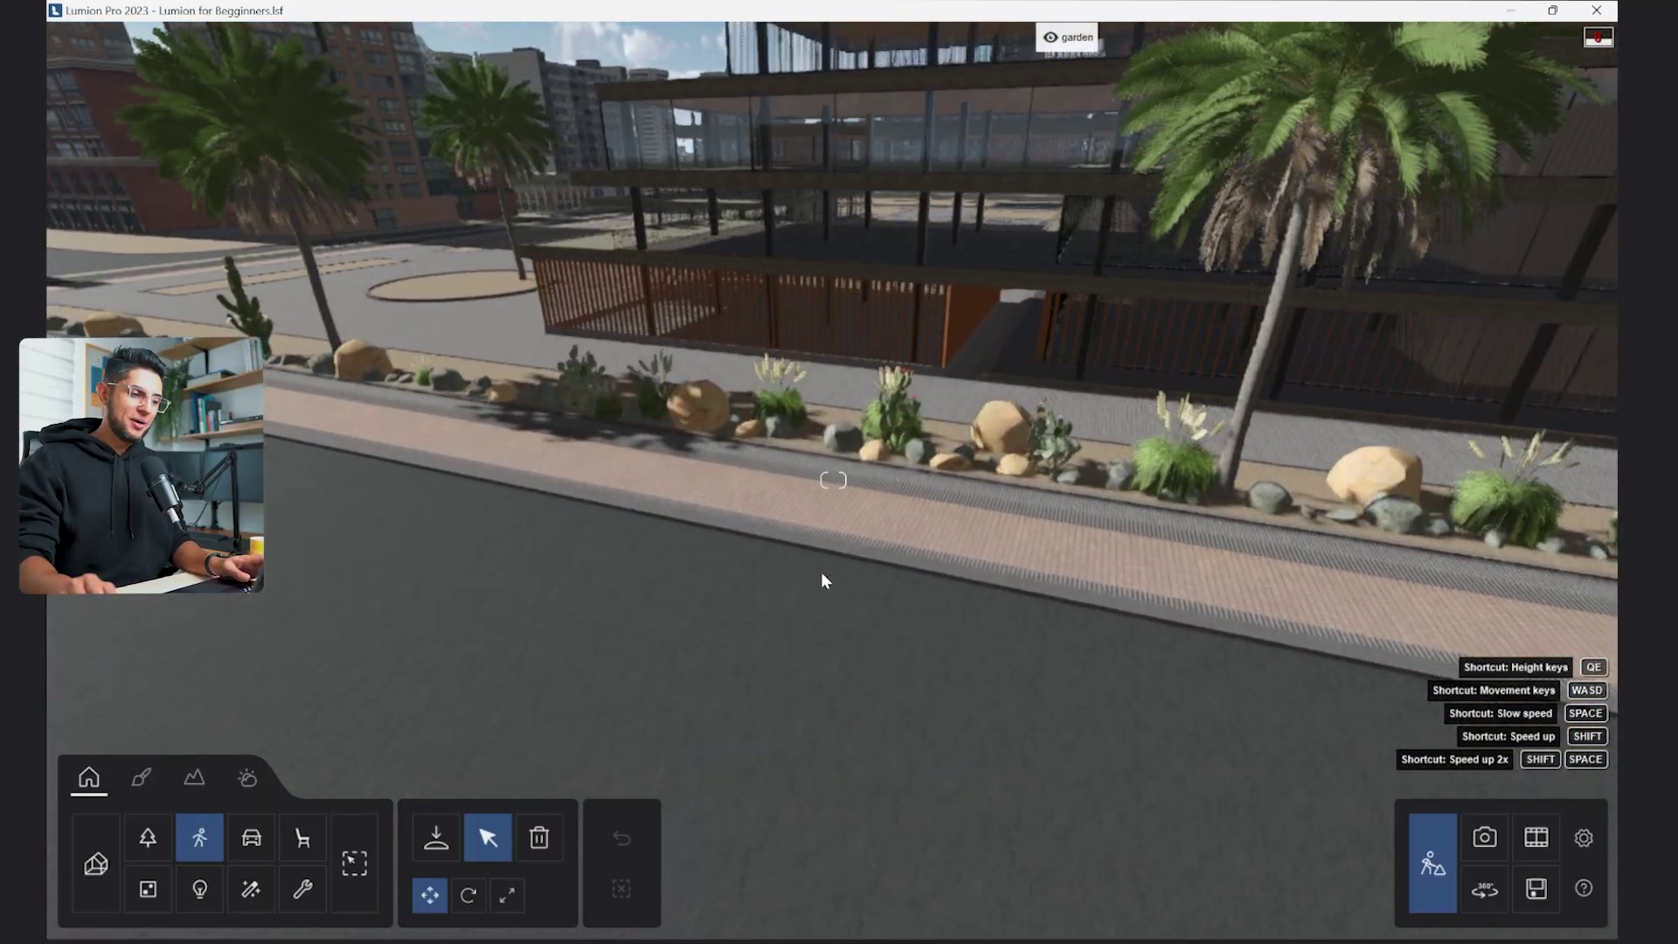
right_click_drag(833, 480, 734, 480)
key("s")
key("s")
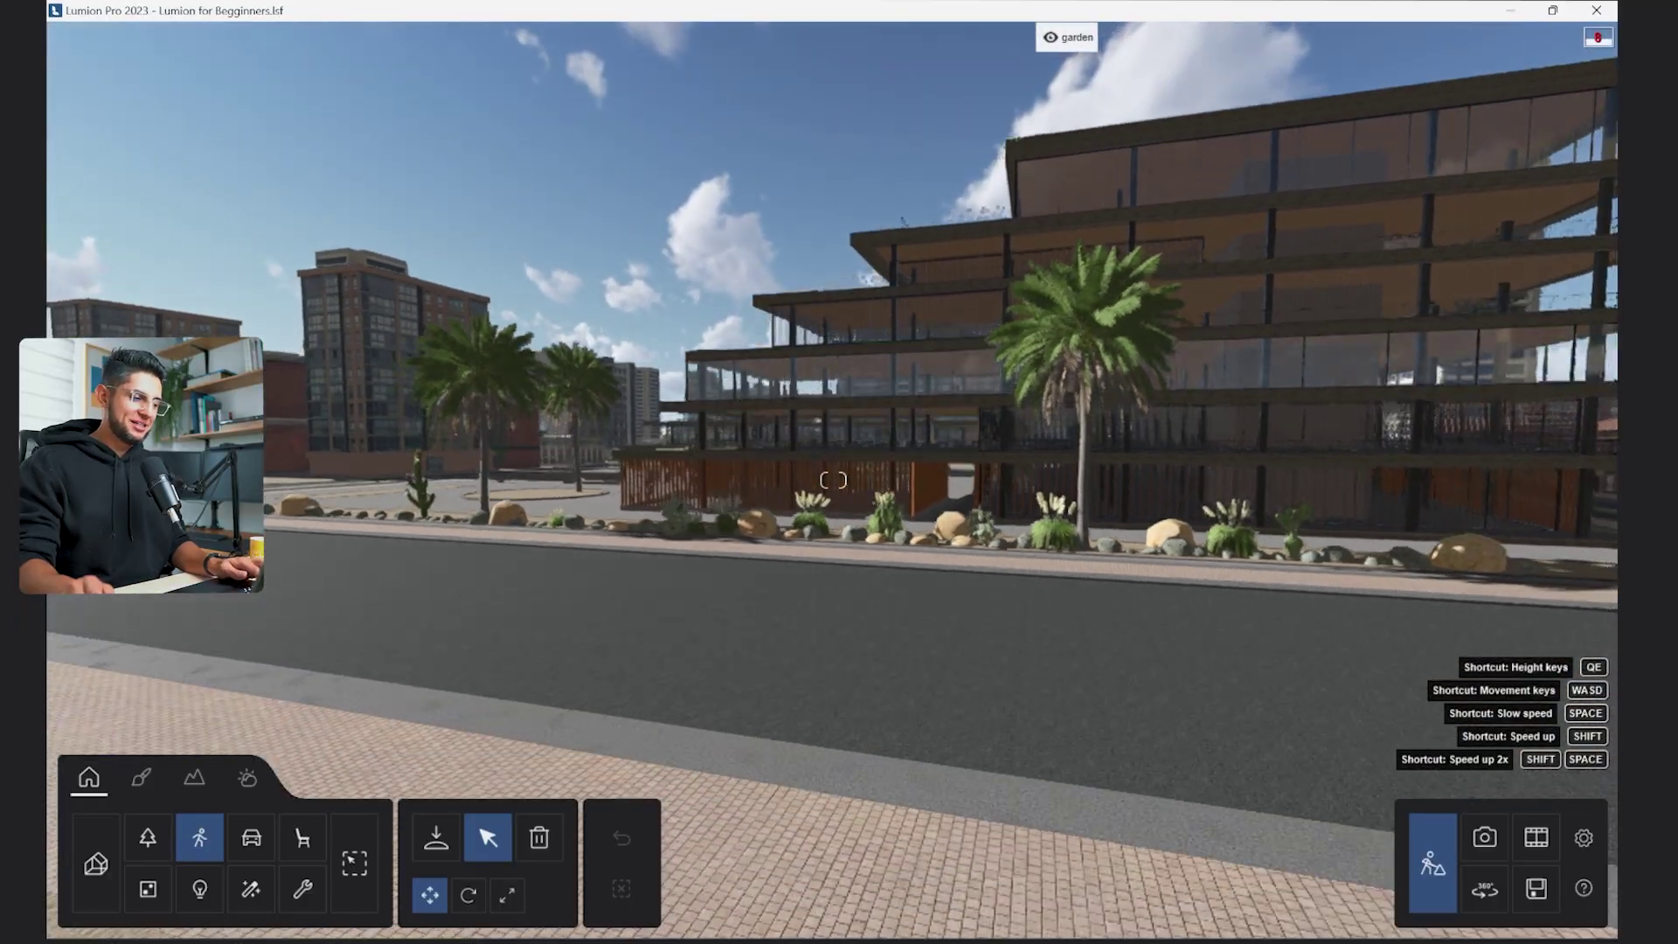
key("s")
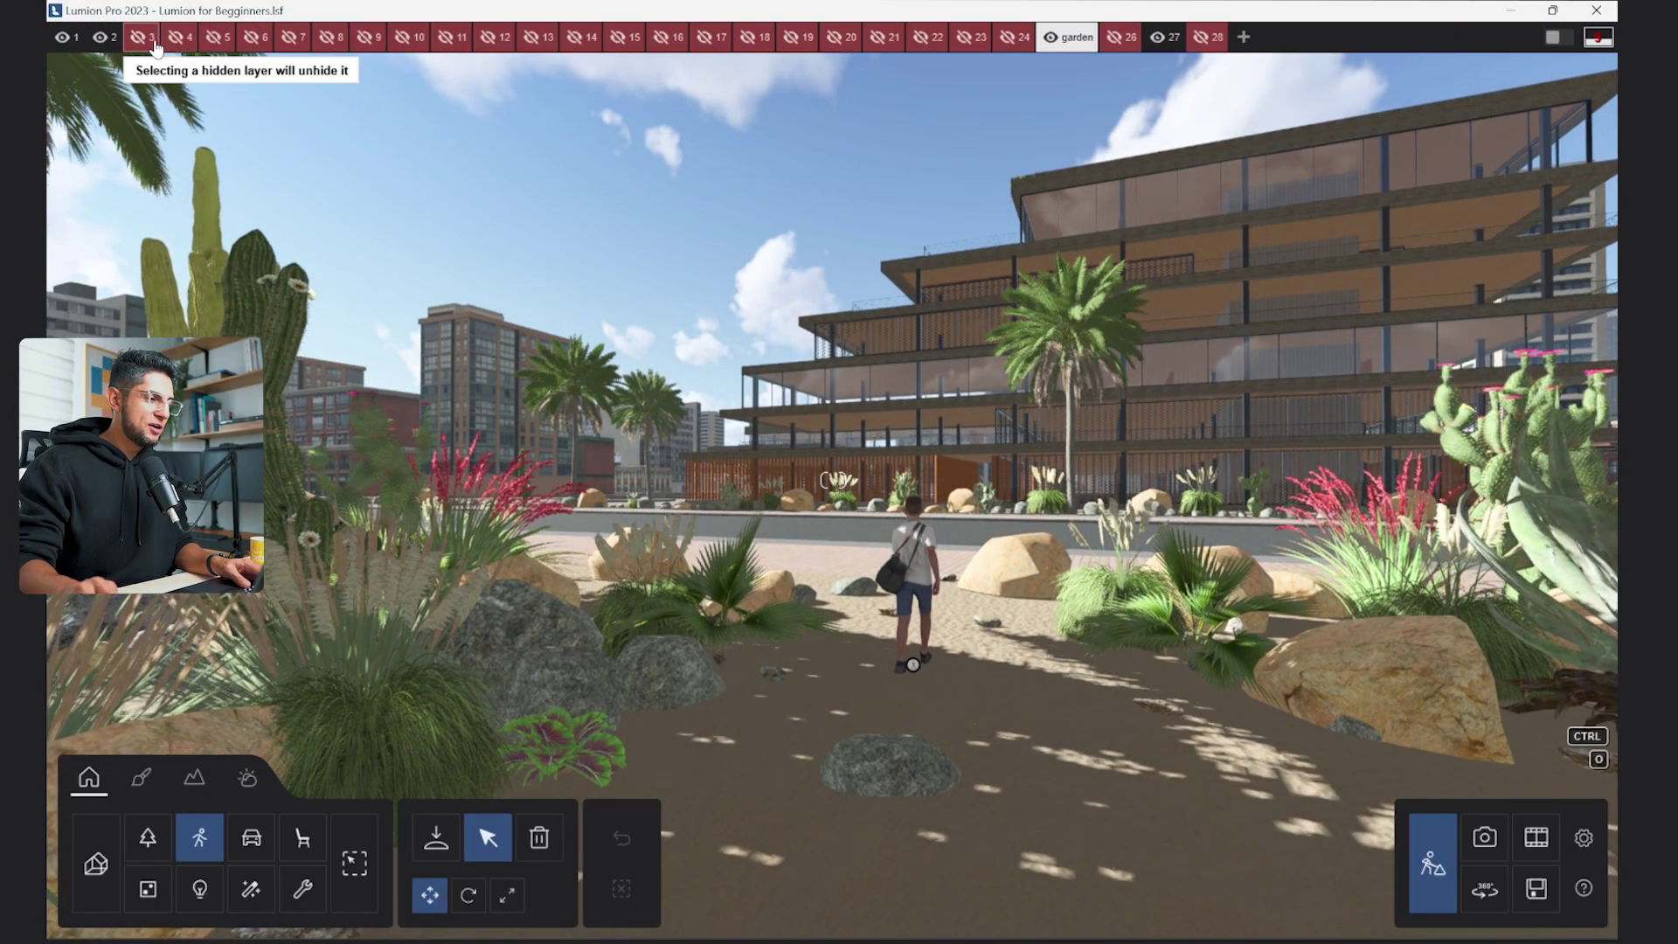
Unhide layers 3 to 7 along with the office furniture and lamps layers.
left_click(140, 39)
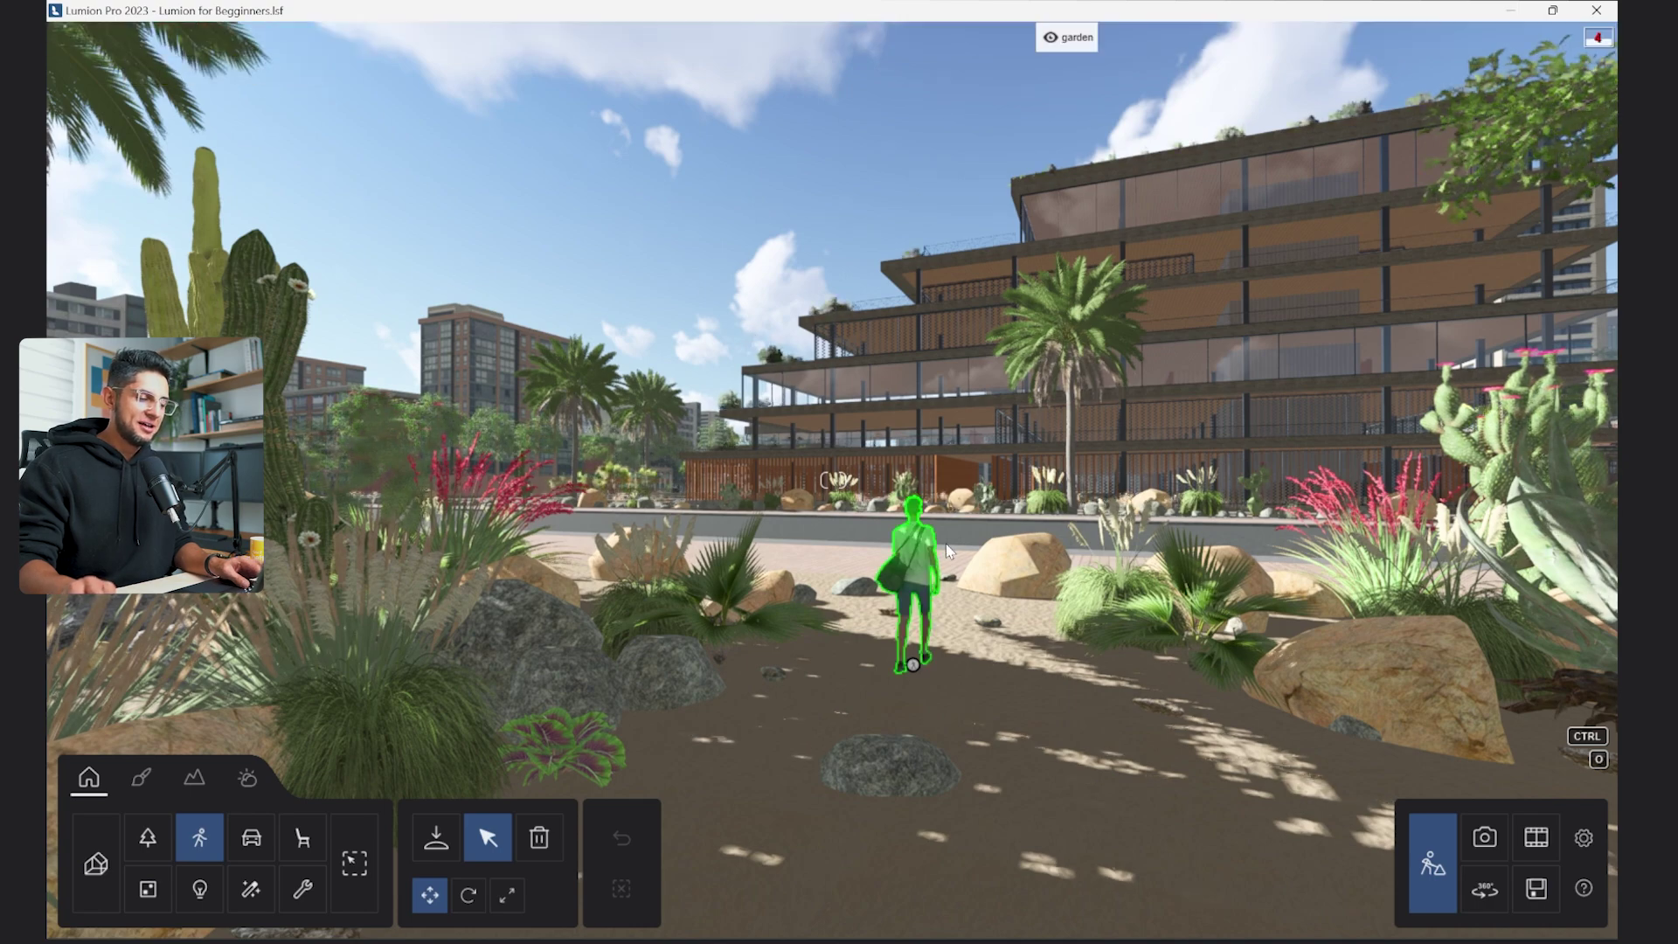
right_click_drag(909, 594, 777, 568)
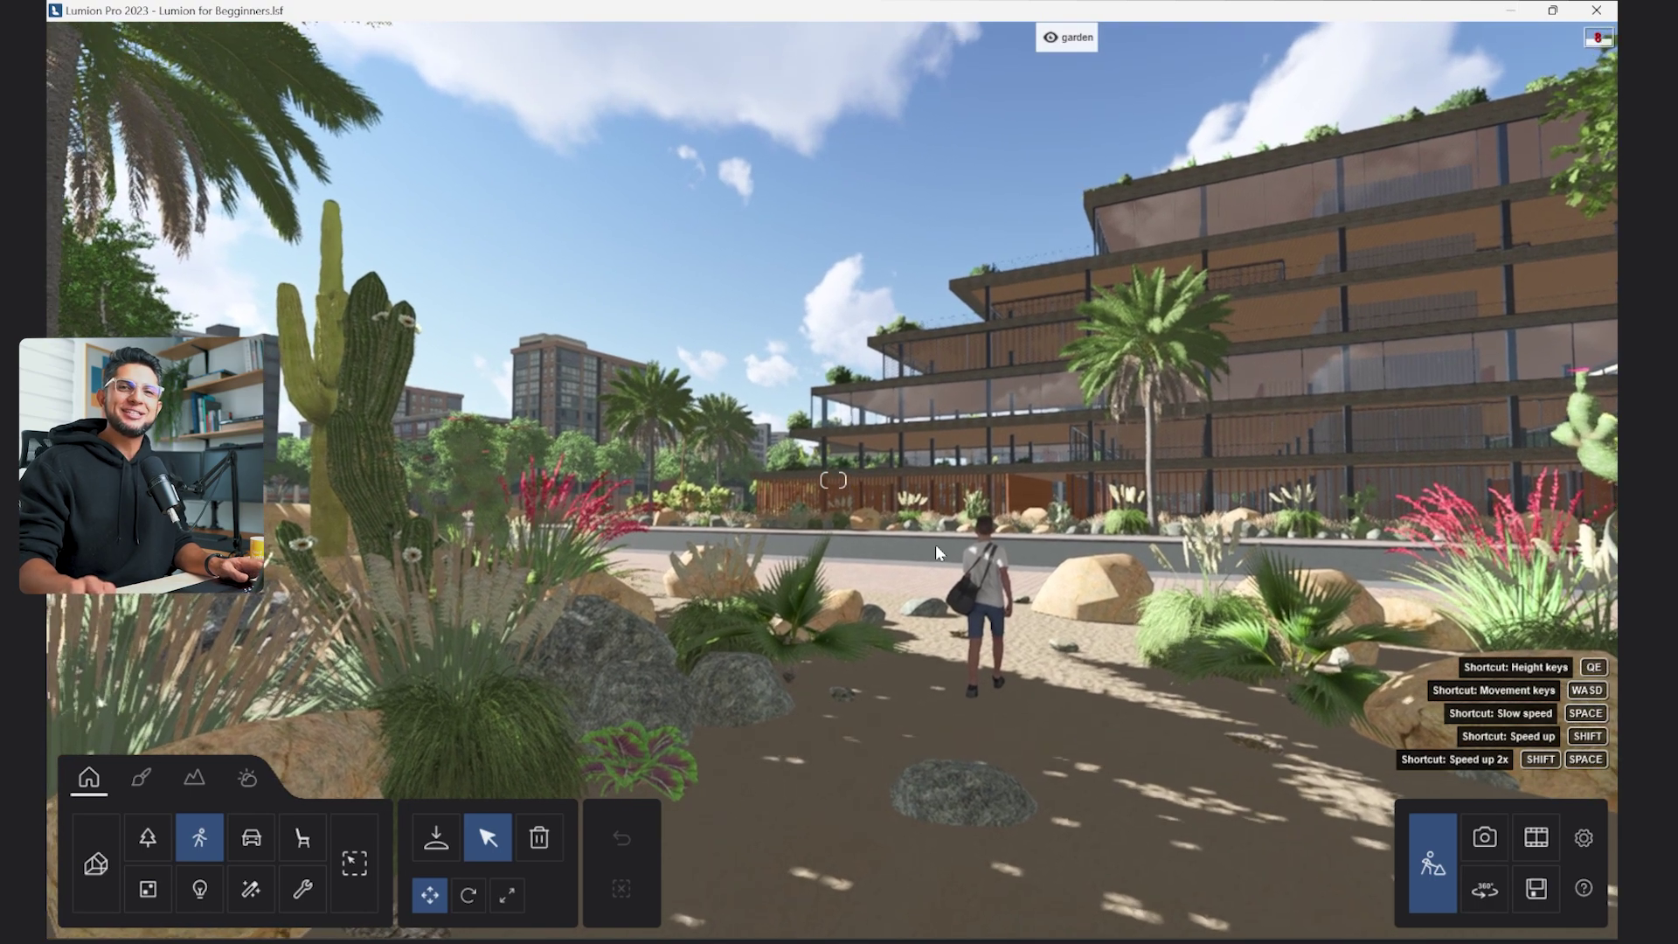
mouse_move(333, 42)
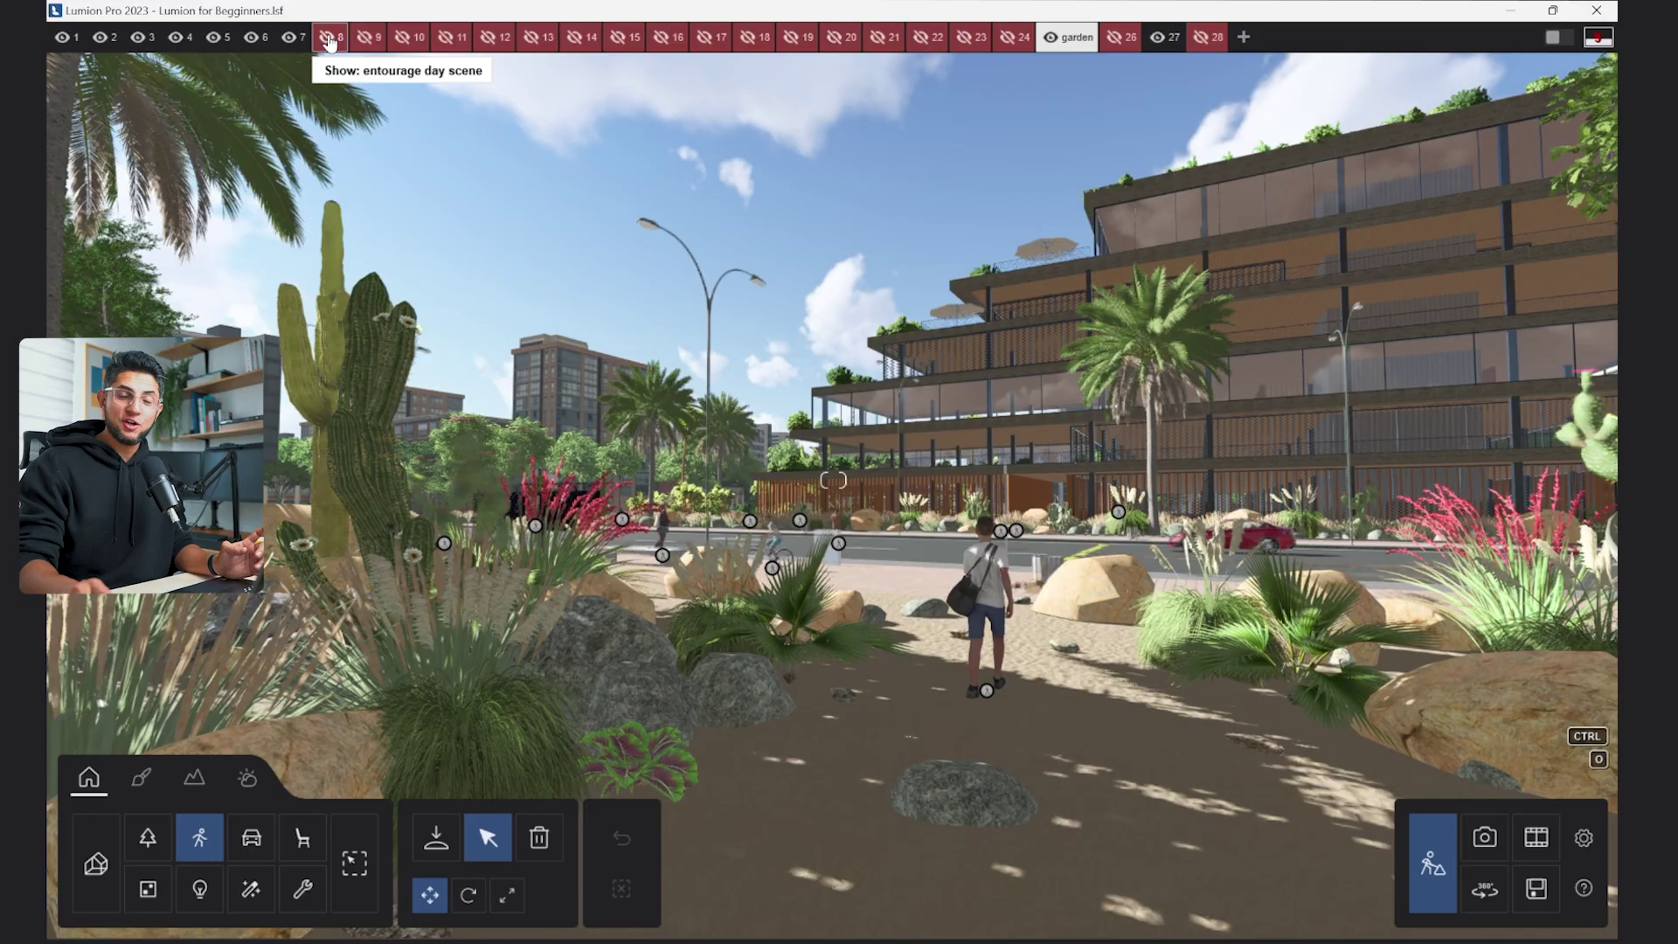
left_click(412, 39)
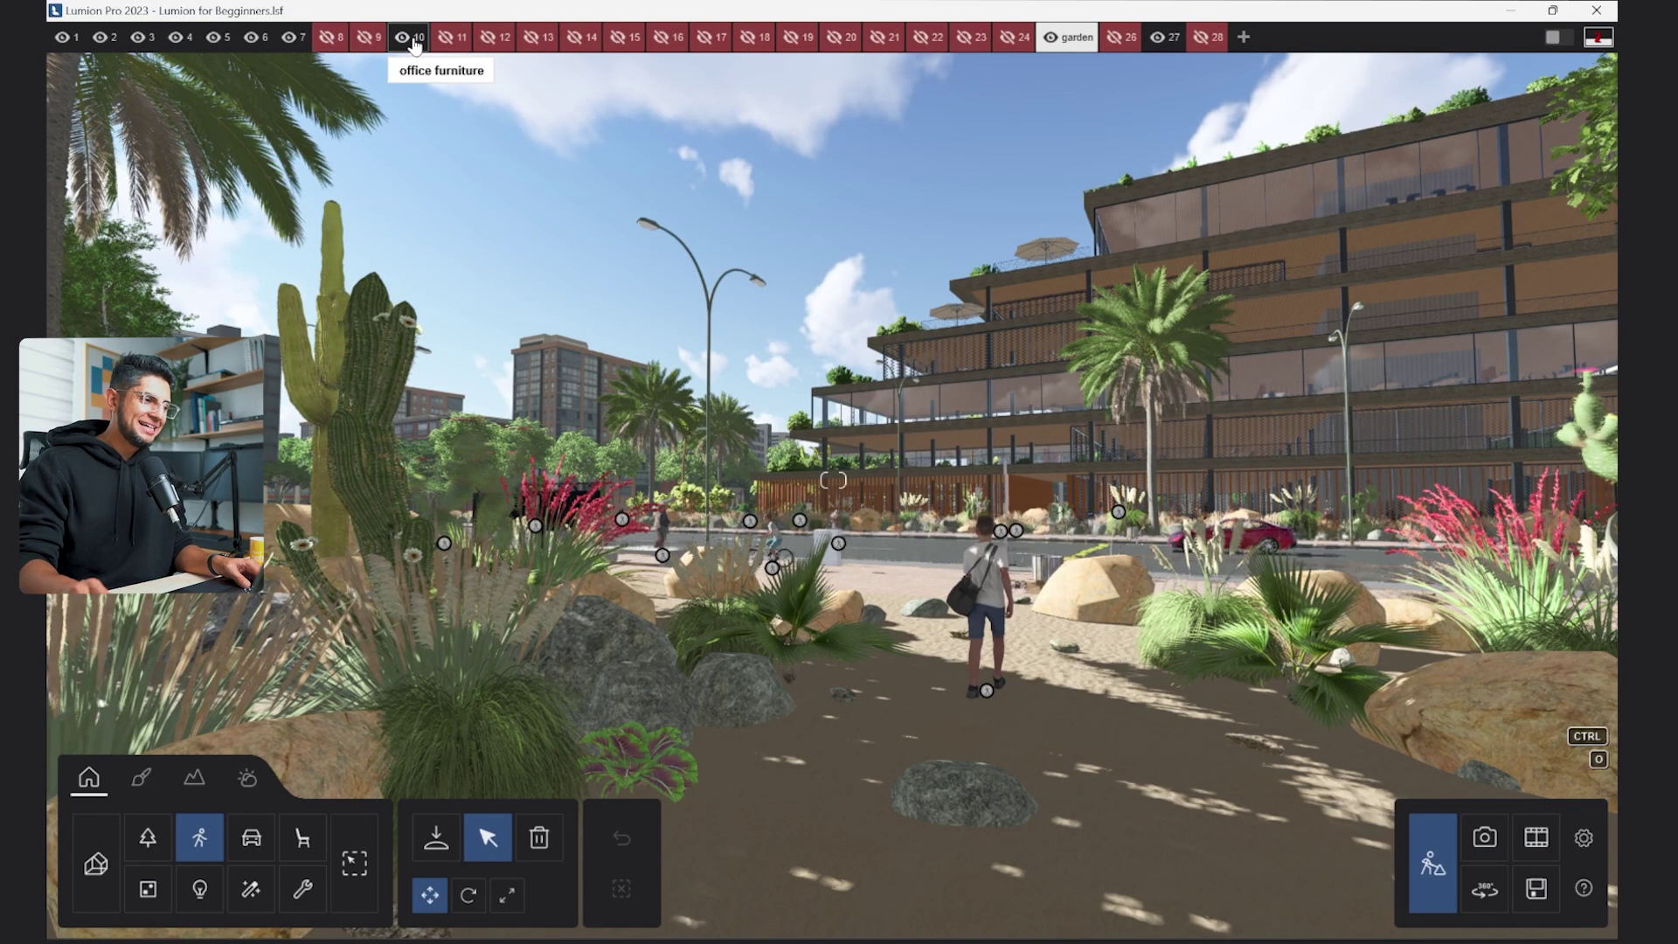
left_click(371, 39)
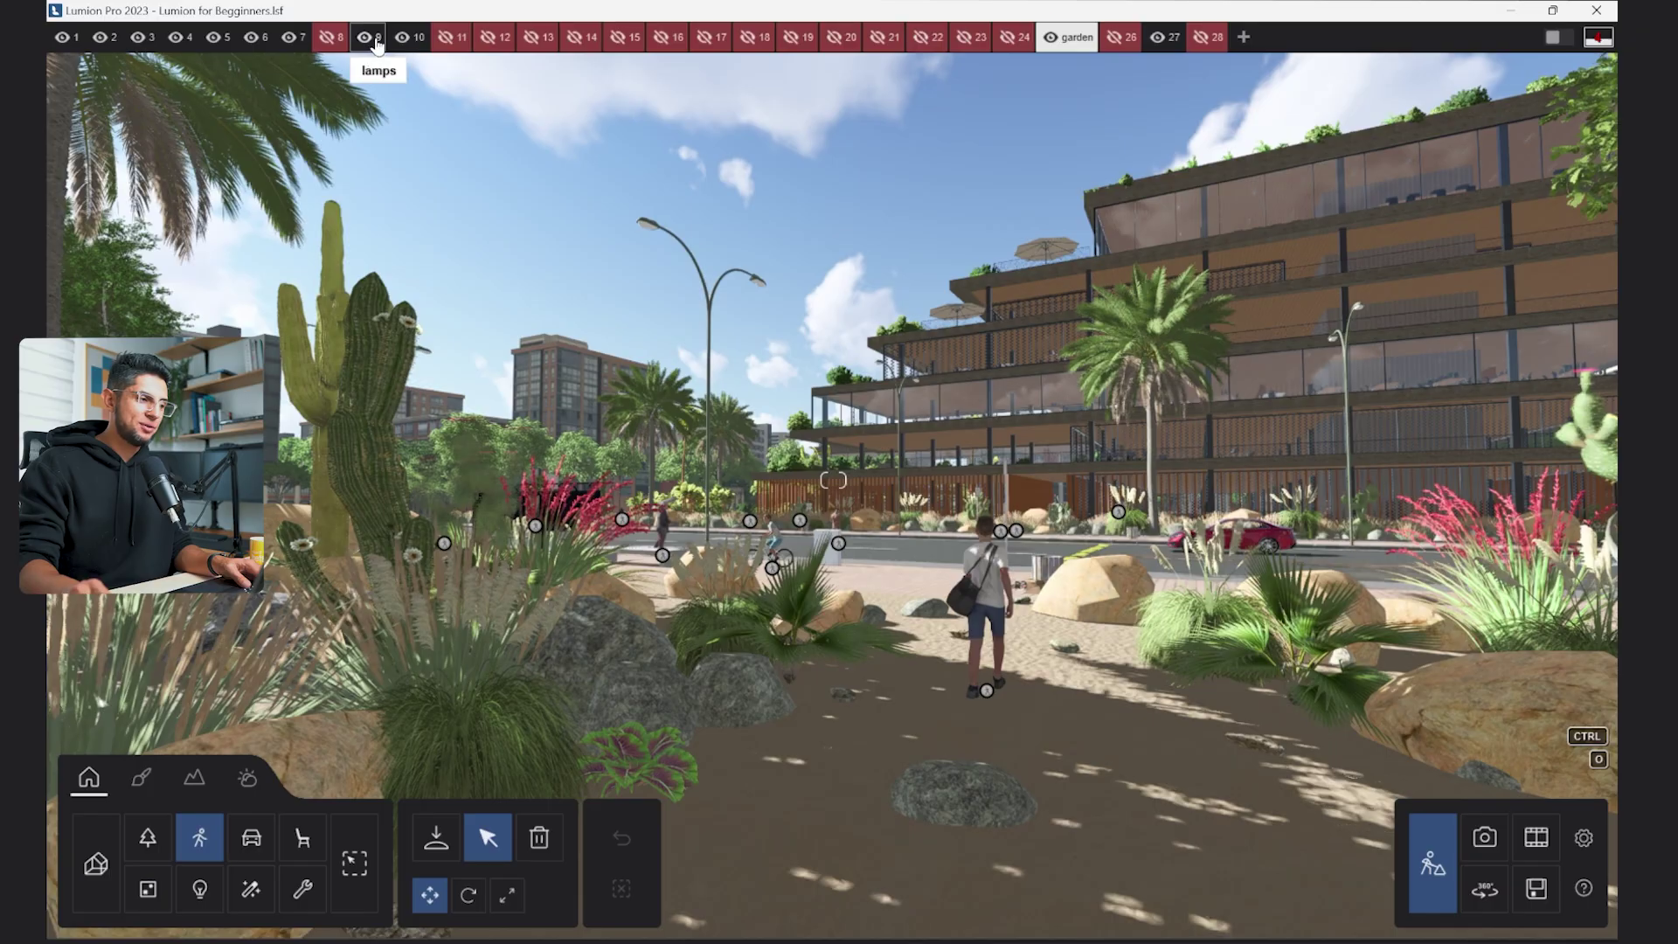
Adjust the brightness of a ceiling lamp inside the office, and select all the matching lamps to adjust their brightness together.
key("w")
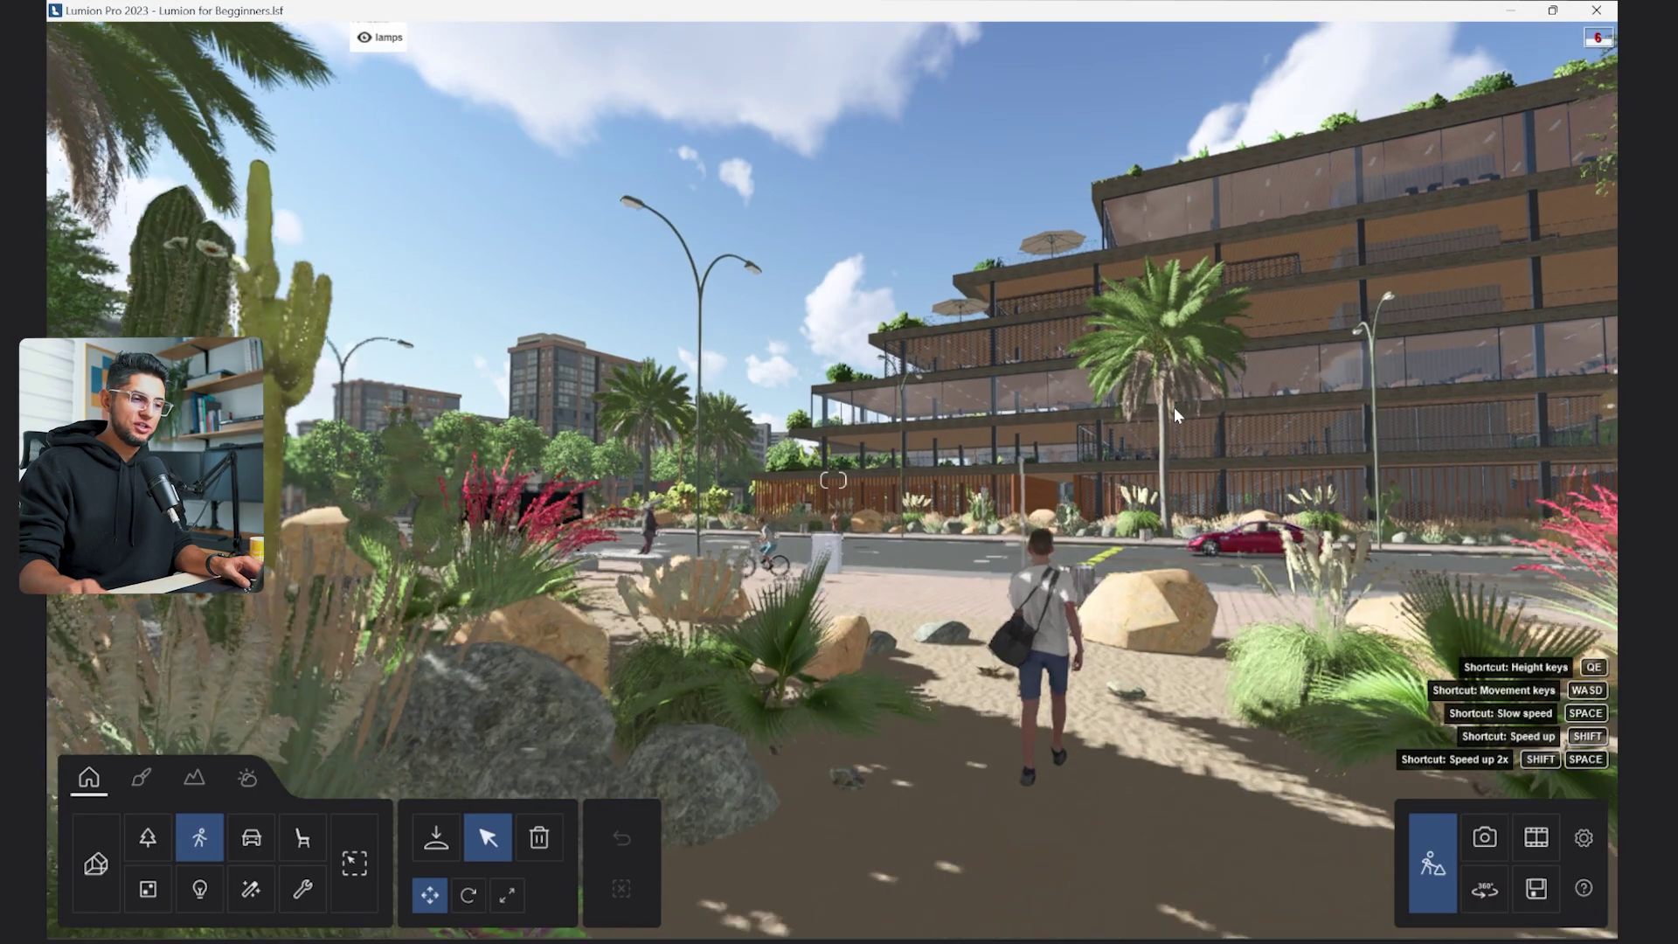
key("ctrl+0")
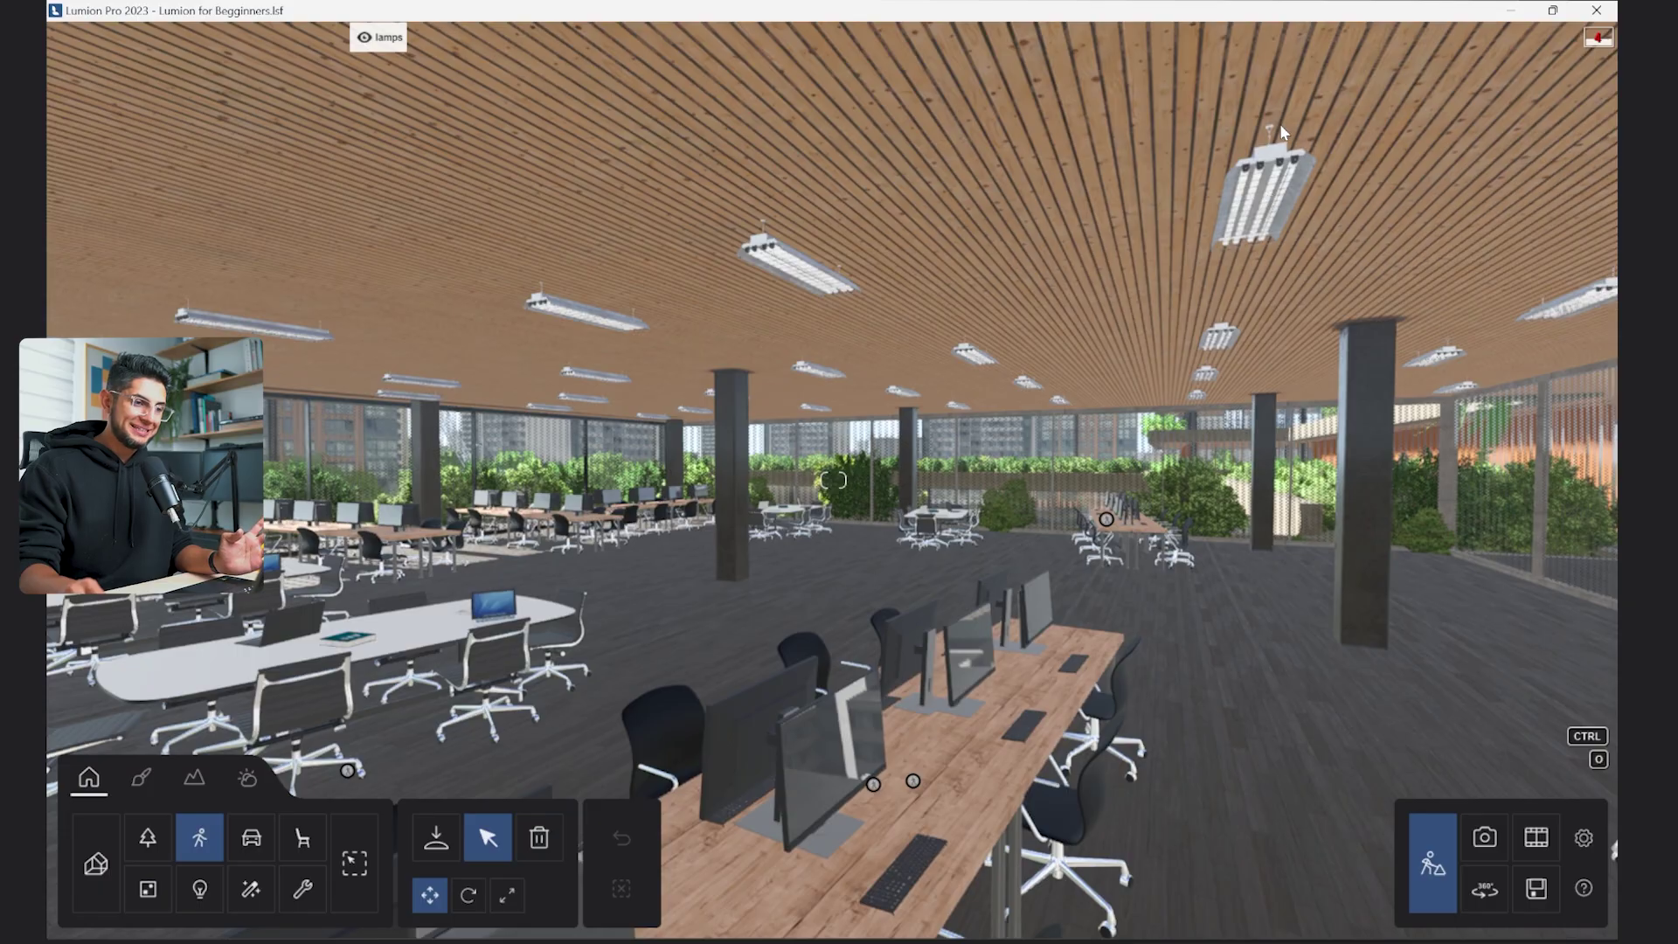
left_click(194, 890)
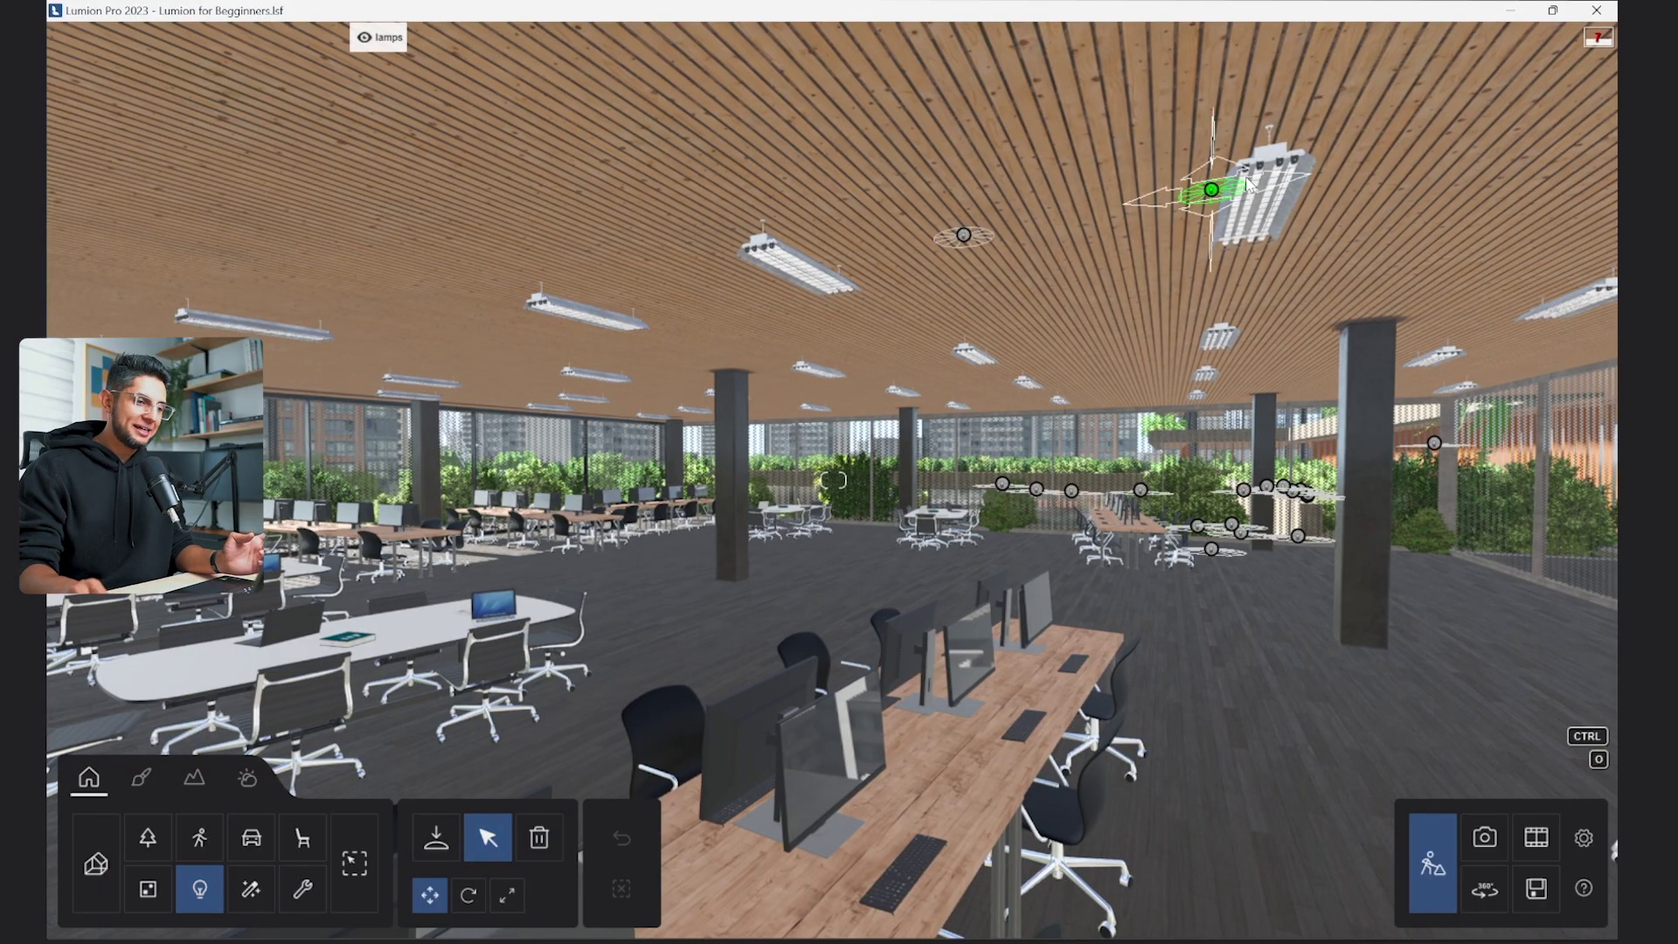
left_click(1214, 197)
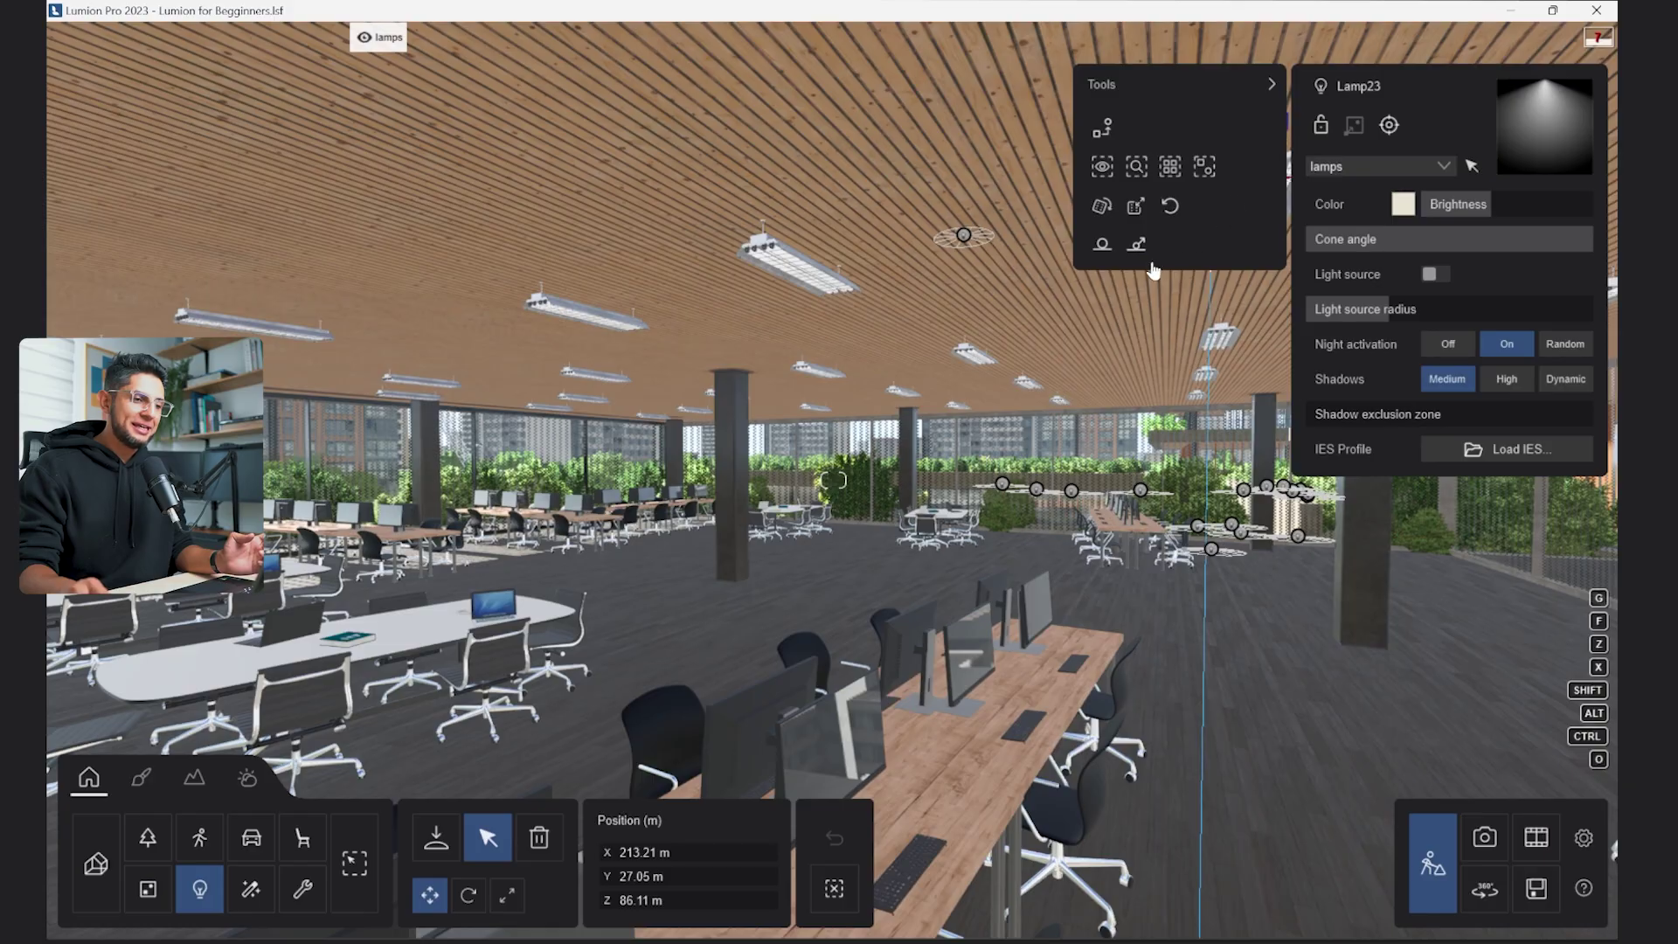
left_click(962, 236)
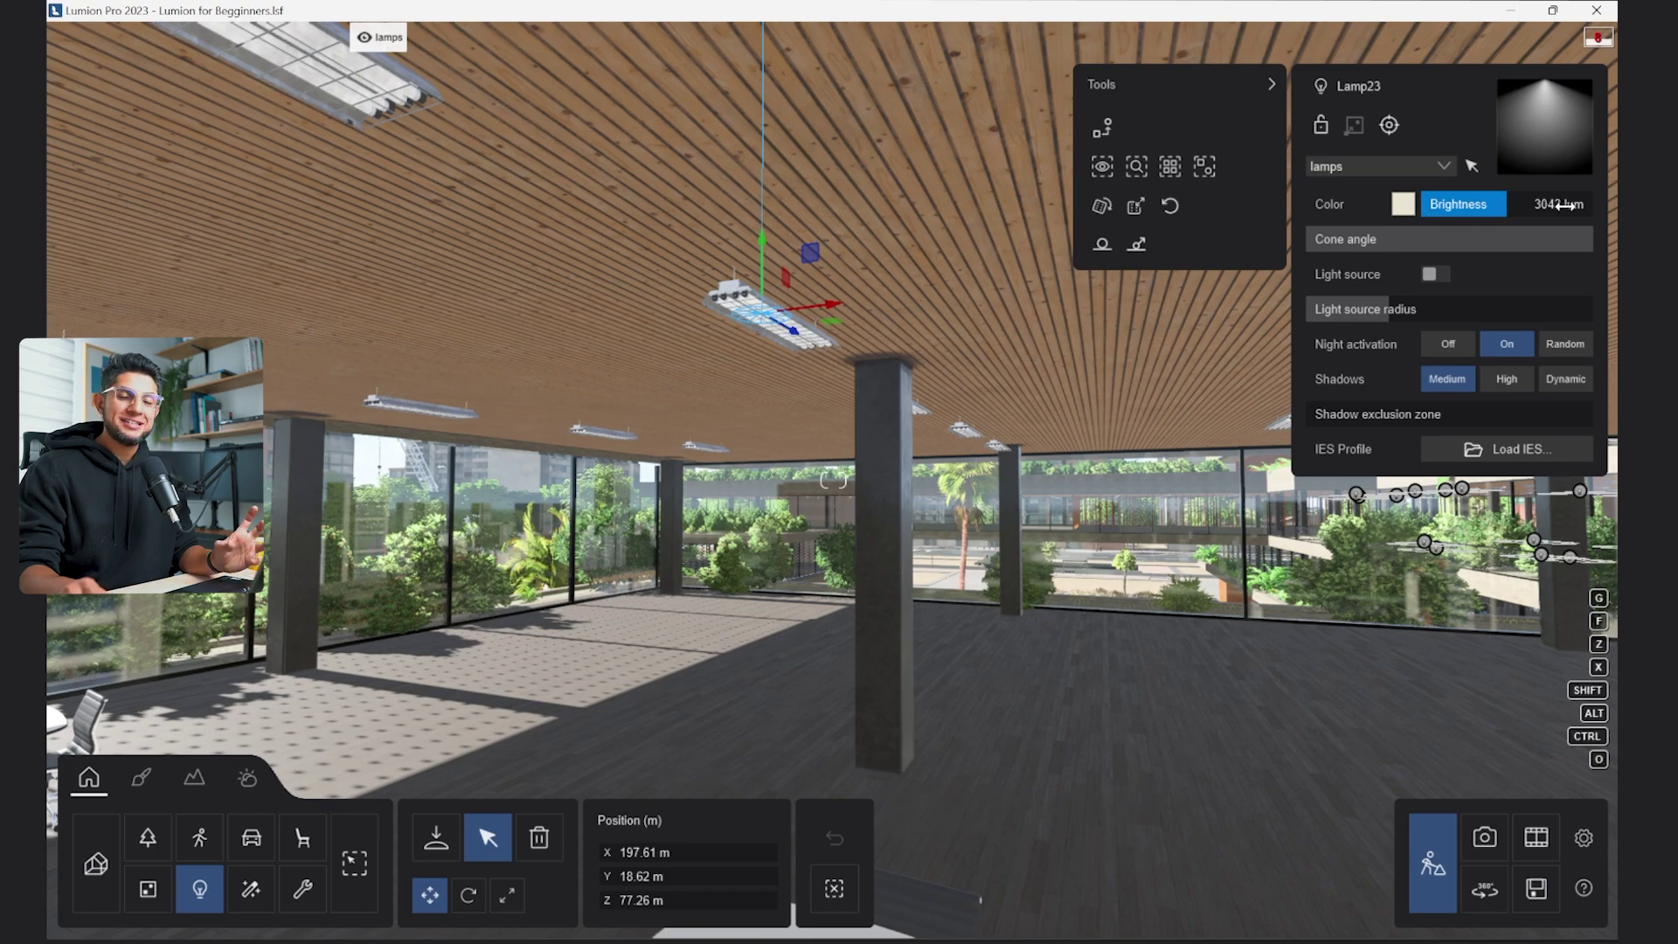
left_click_drag(1567, 206, 1499, 203)
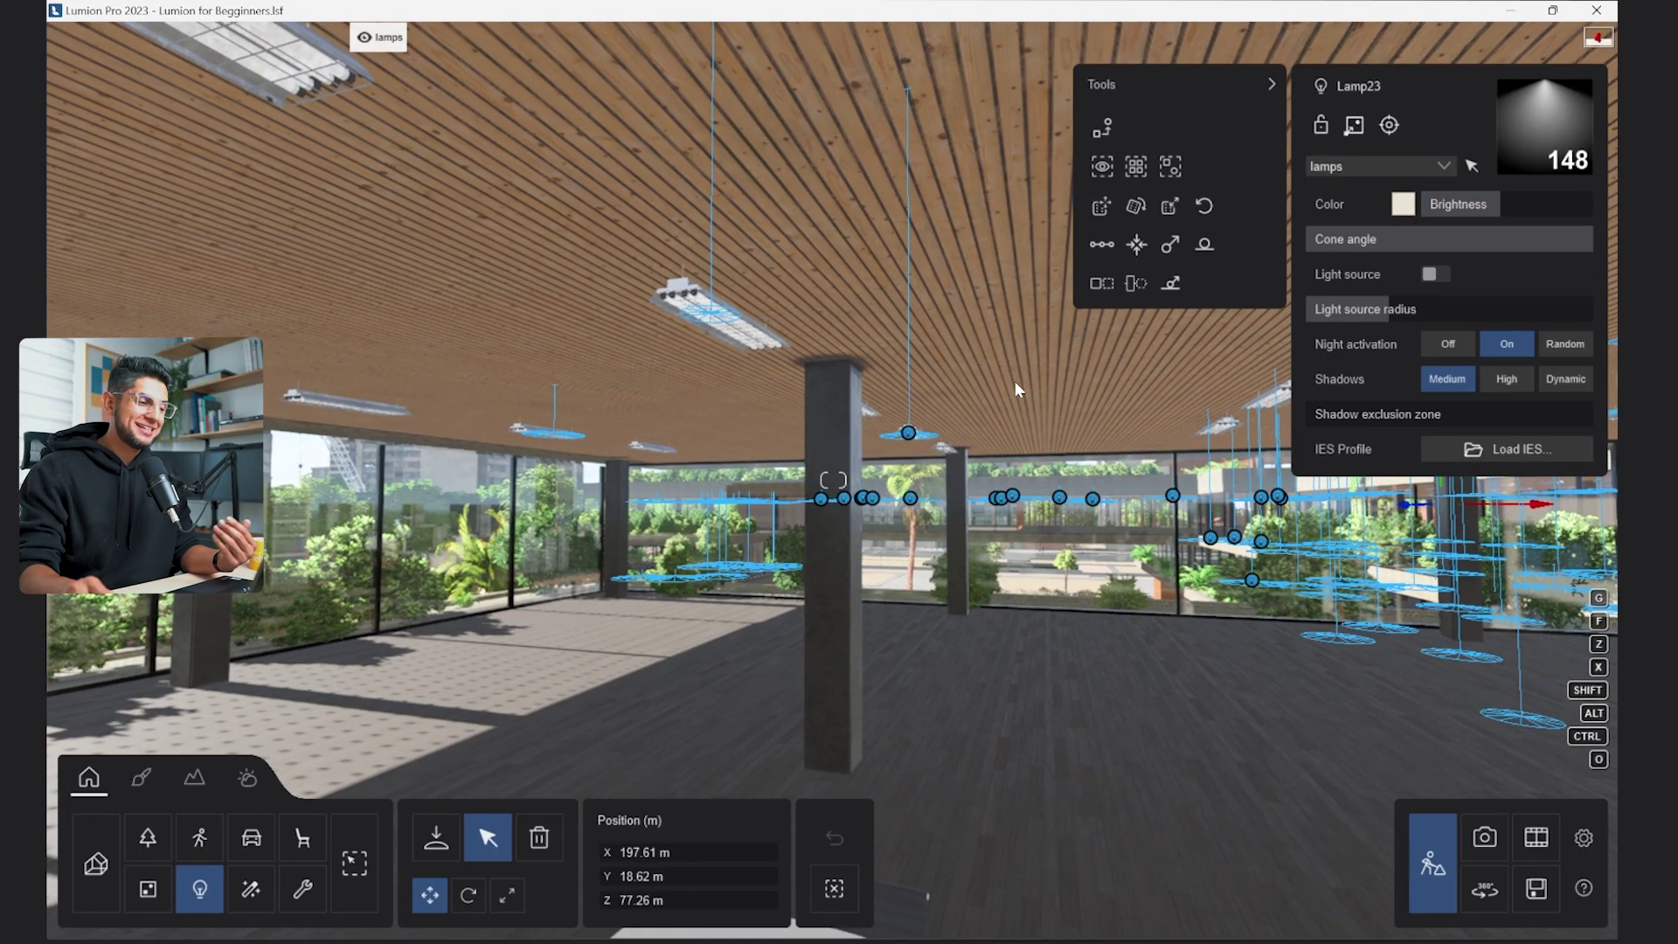
right_click_drag(1015, 381, 1198, 384)
left_click(1481, 209)
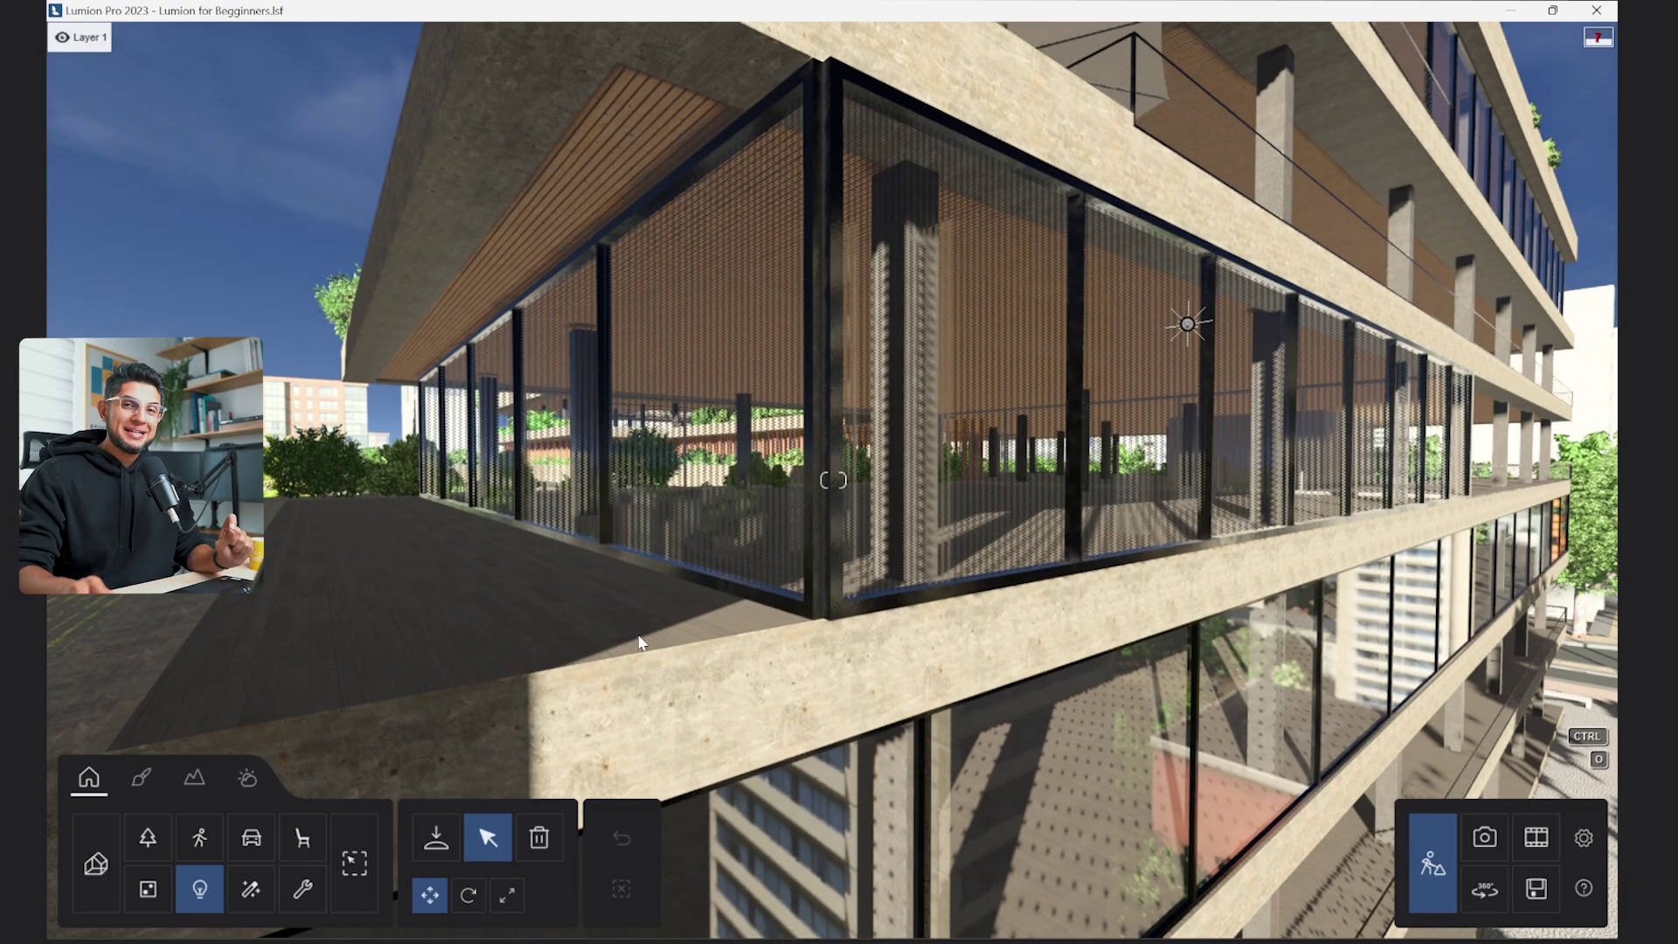
Open the concrete slab surface [Color_001]1 in the material editor and review its texture, relief, roughness and other settings.
left_click(155, 781)
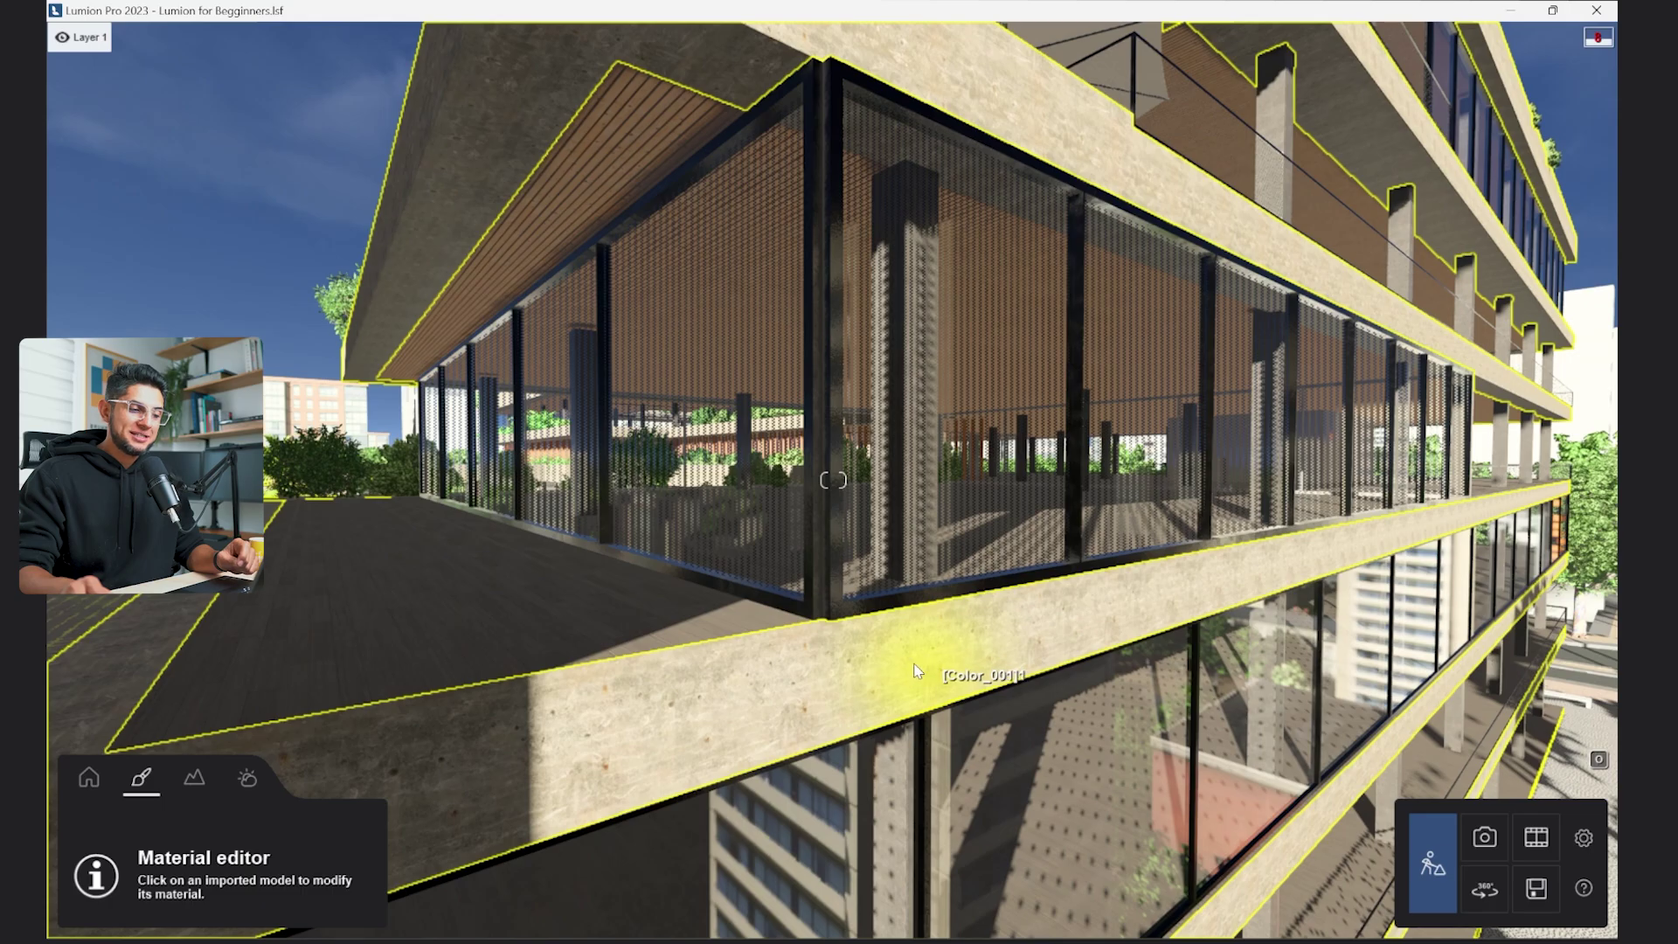
left_click(982, 637)
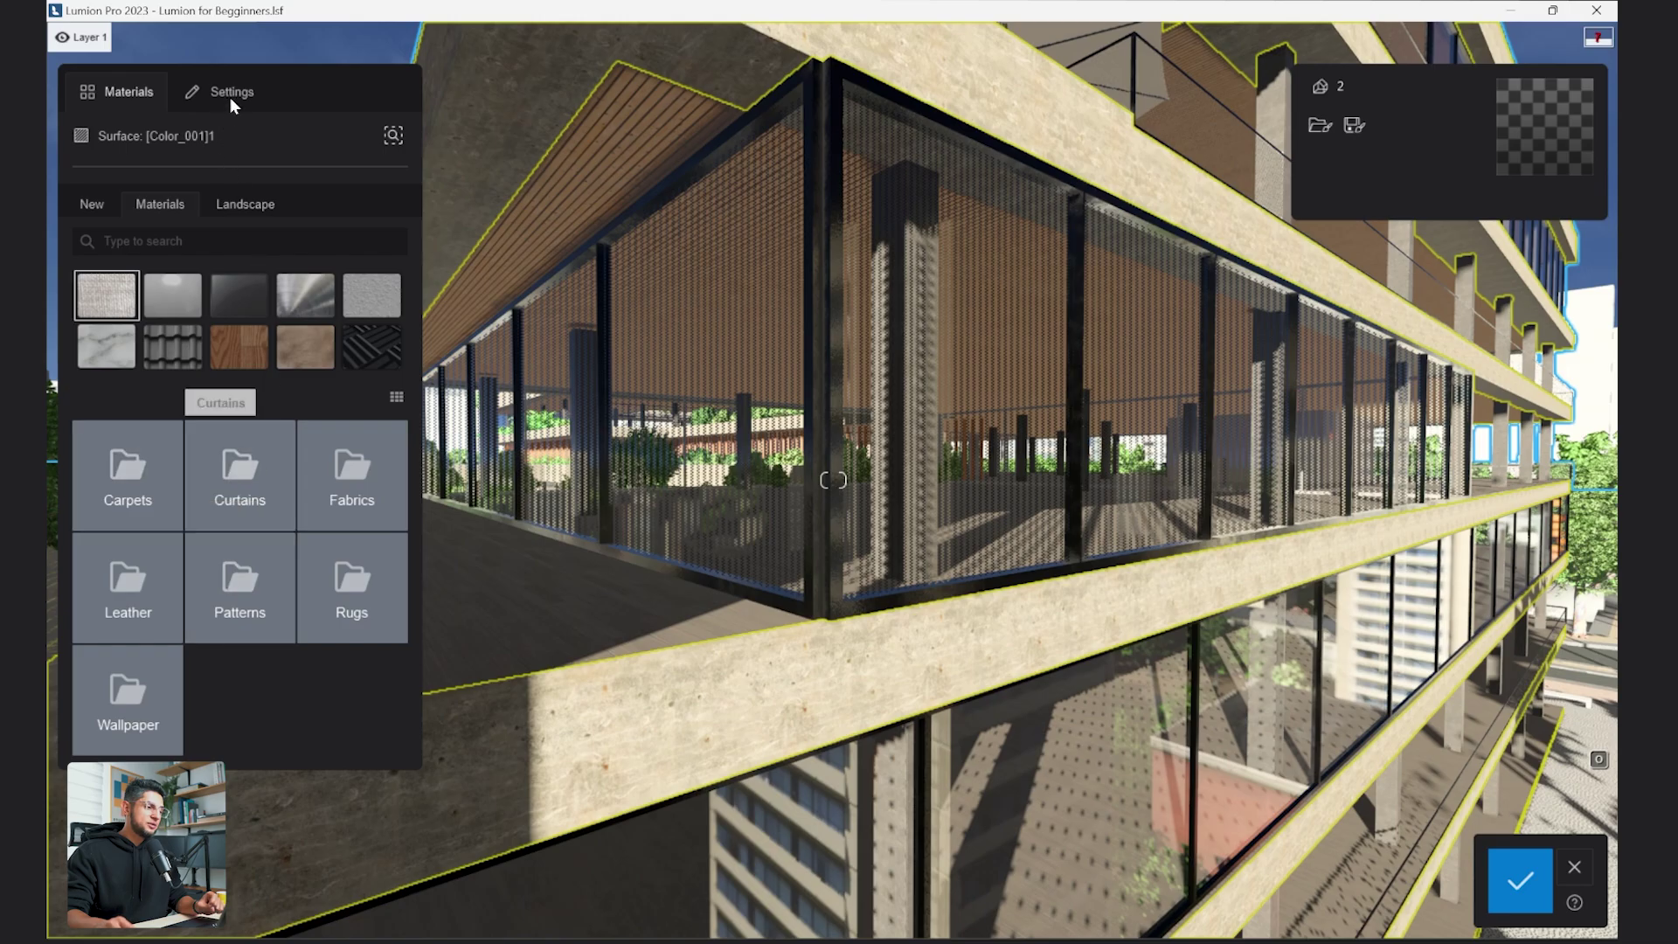
left_click(232, 96)
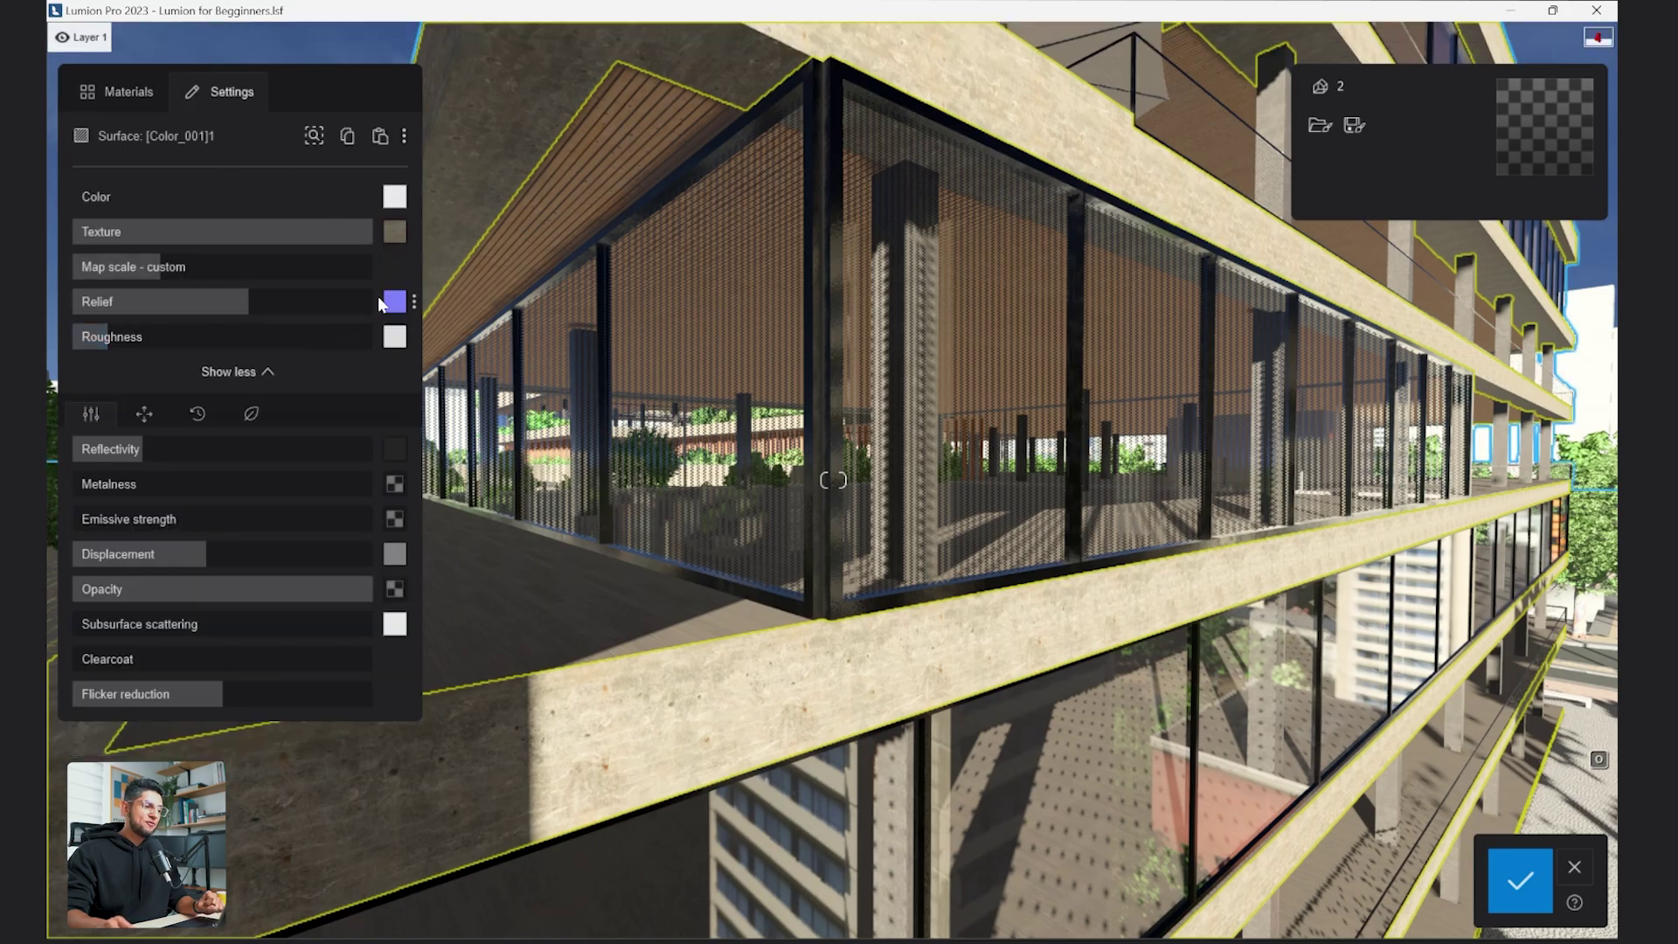
mouse_move(385, 308)
left_click(114, 95)
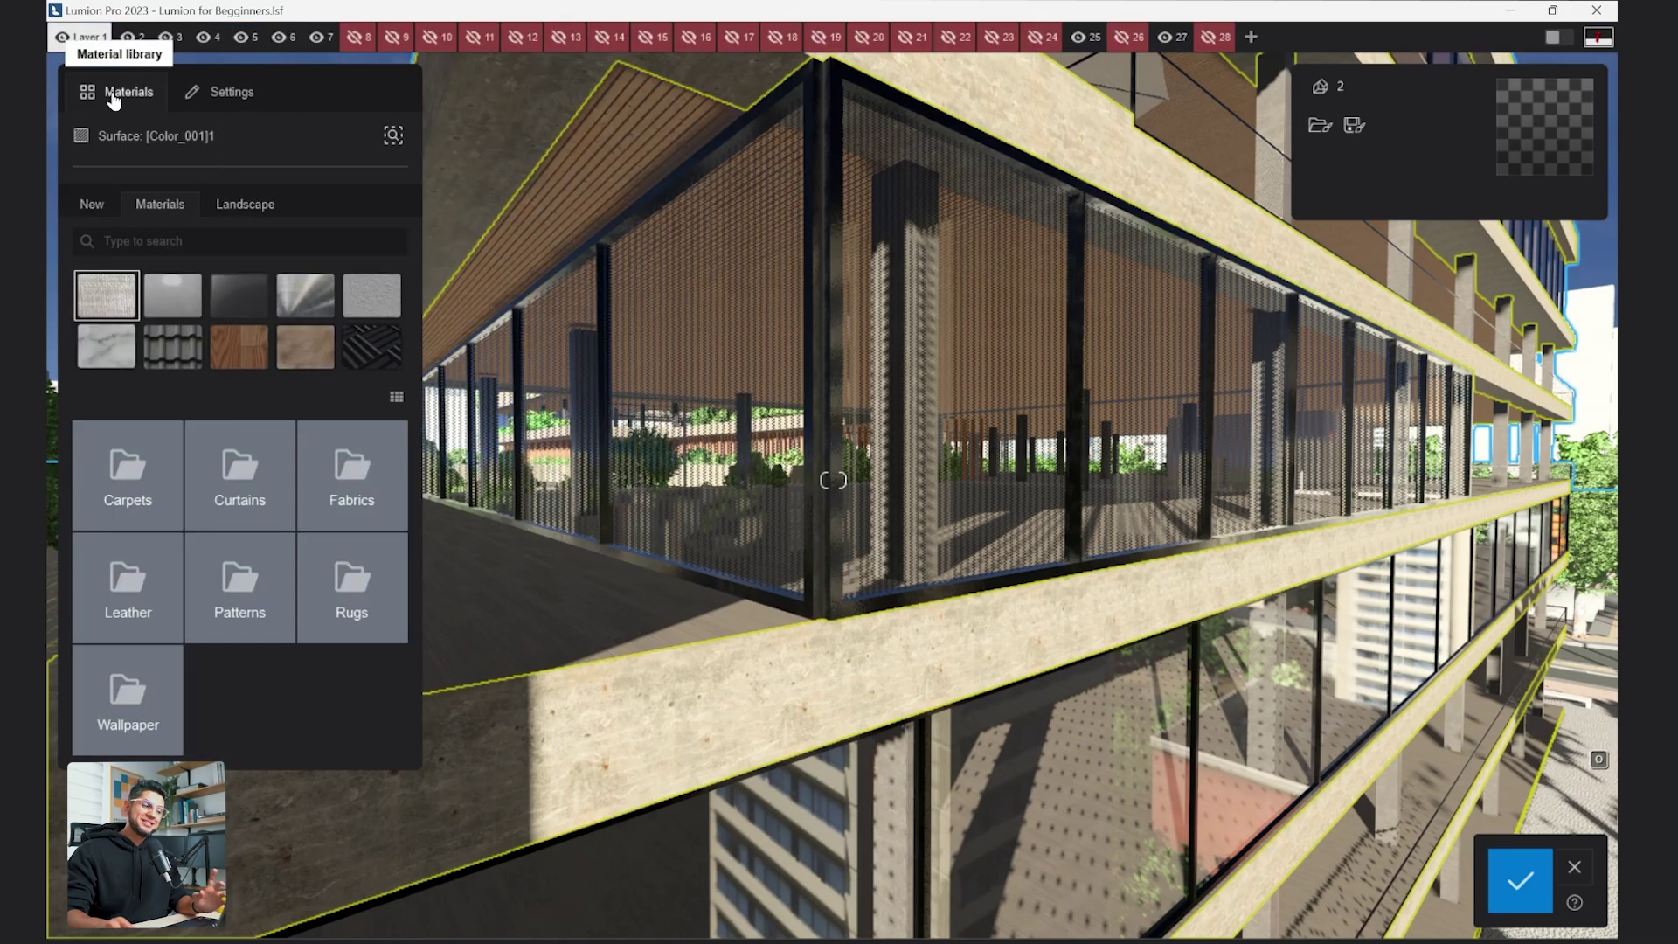
Search the material library for "brick" and browse through to the last page.
left_click(171, 241)
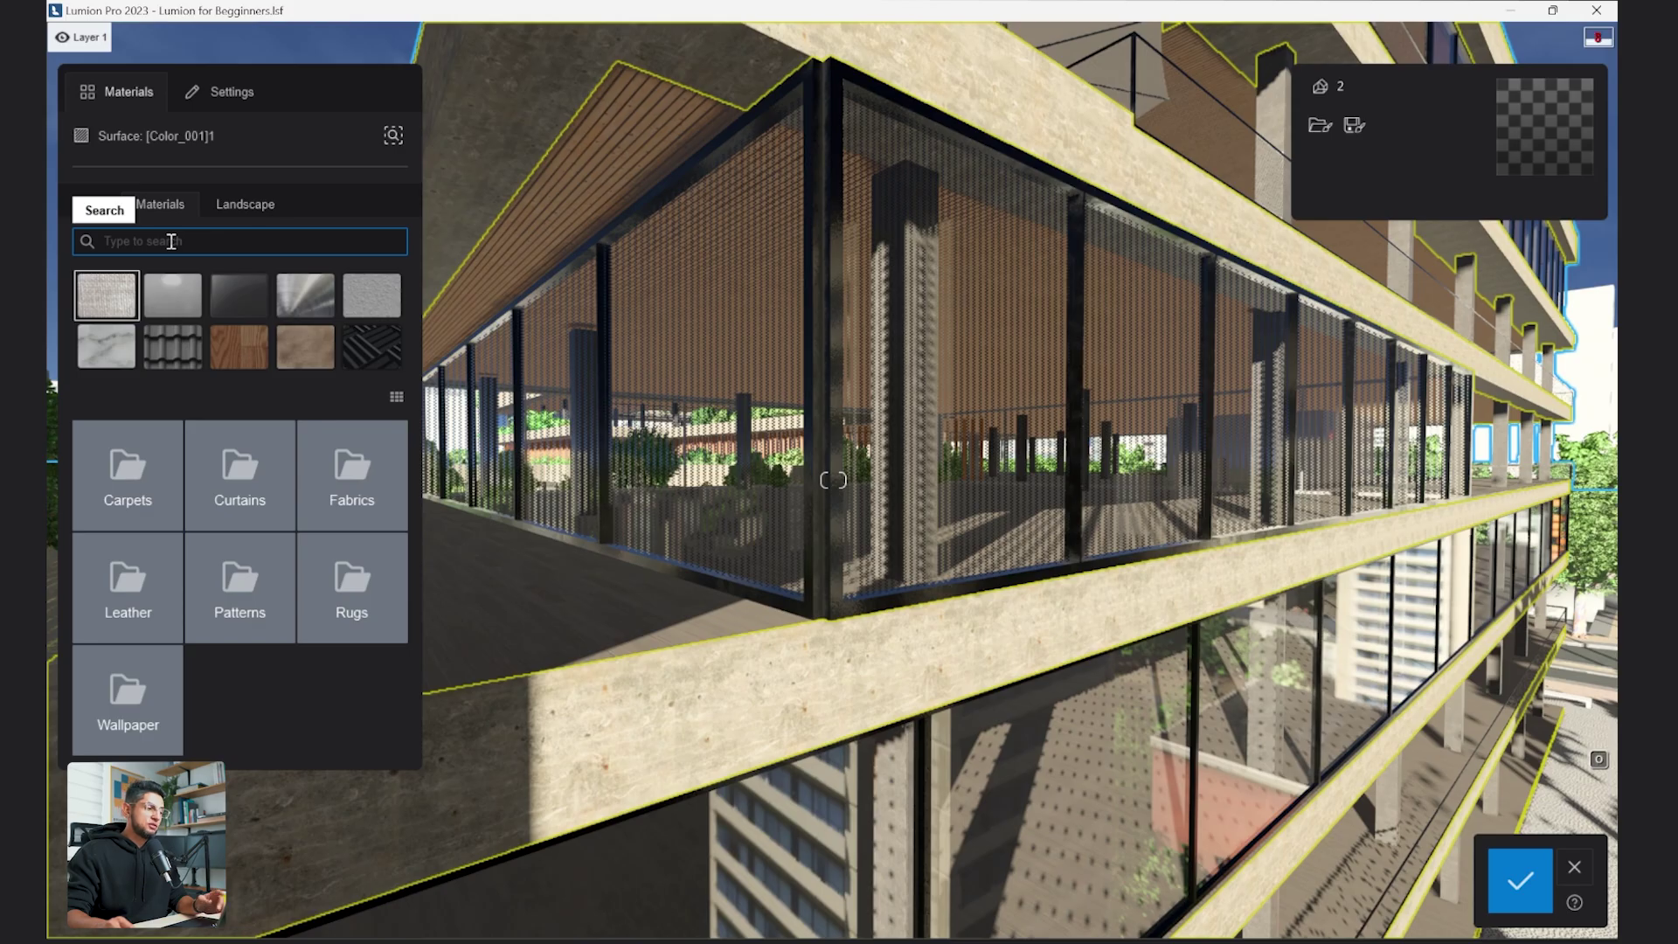
type("brick")
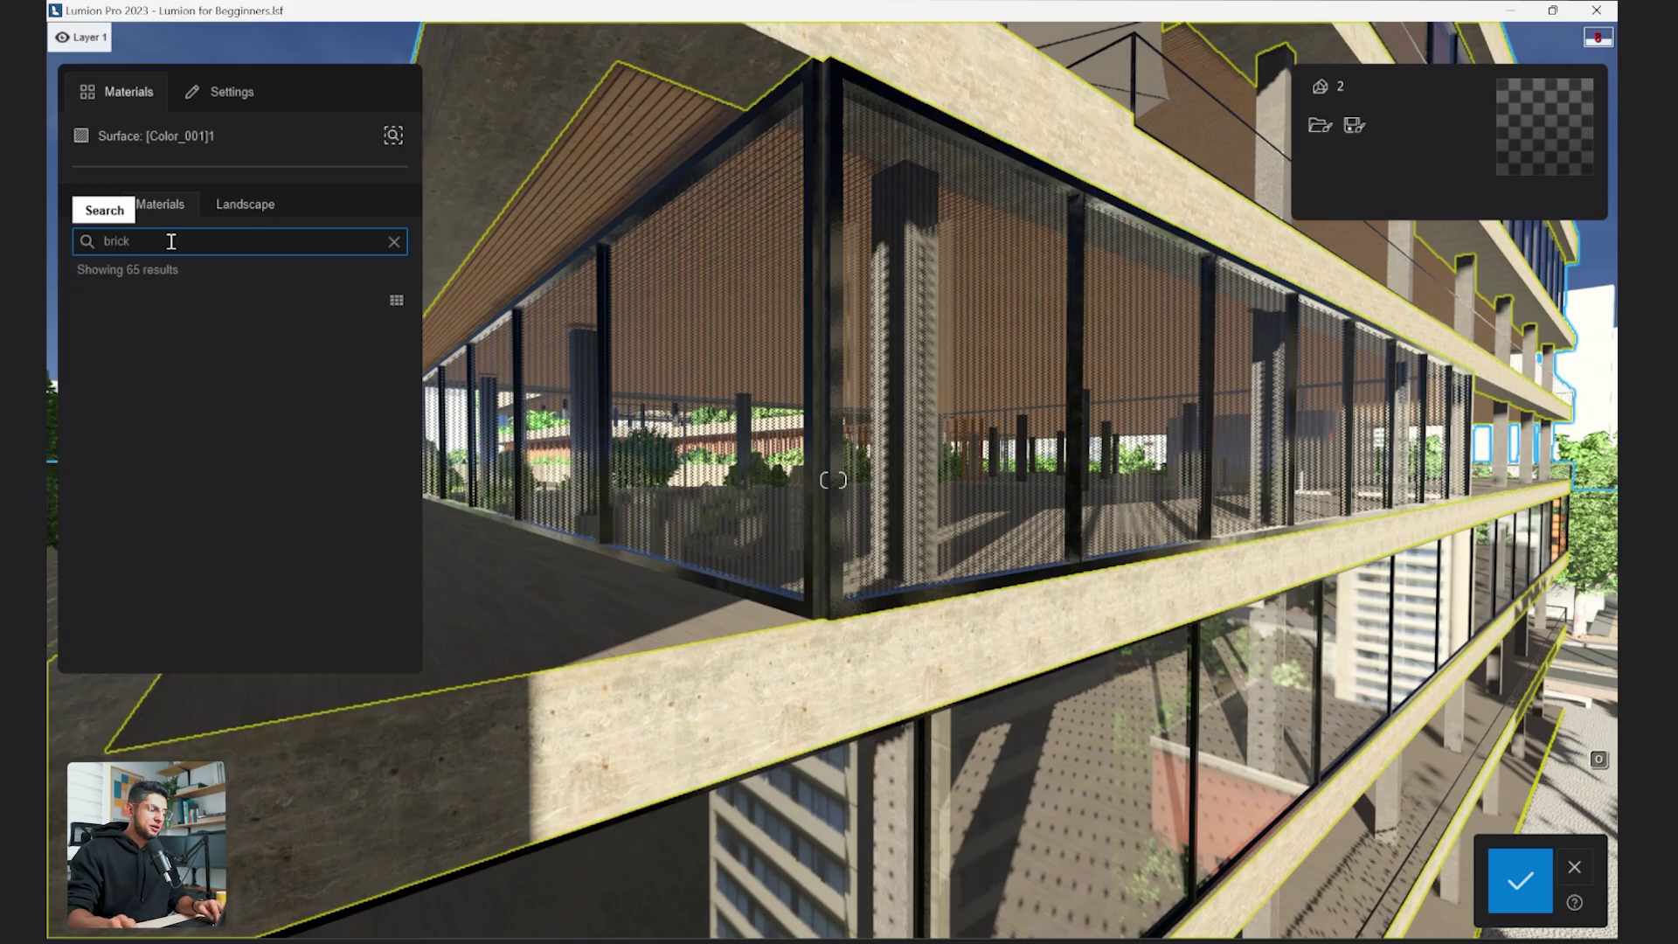
scroll(269, 501, "down", 7)
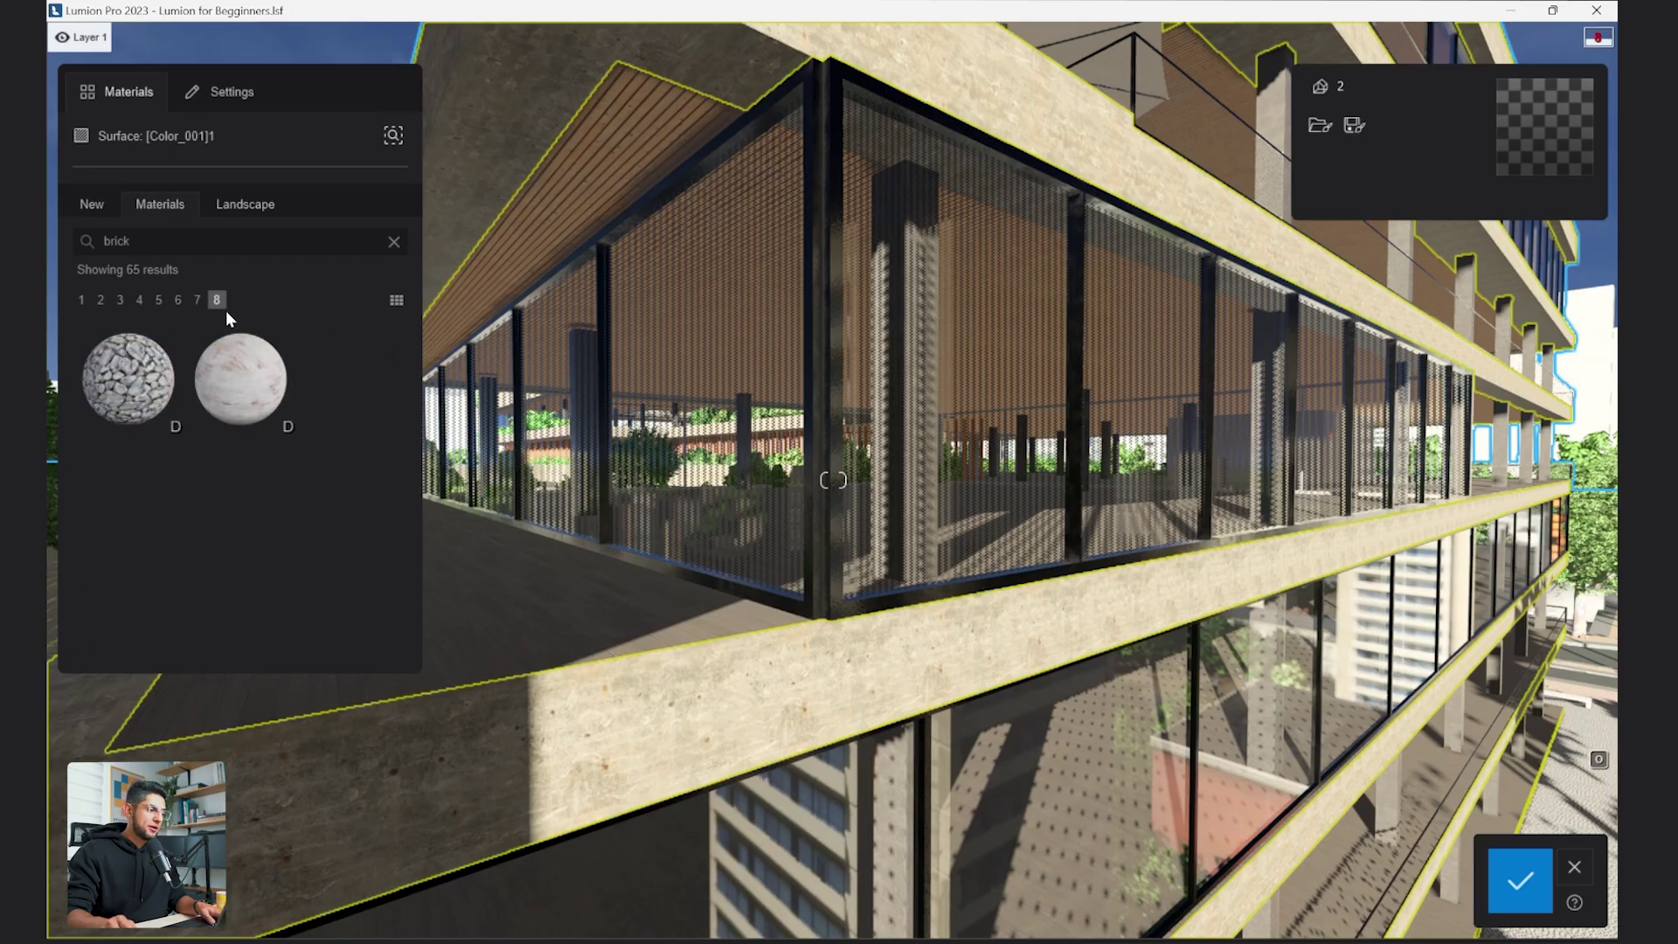
Browse the new material types and the landscape categories, previewing several landscape materials on the slab surface [Color_001]1.
left_click(92, 204)
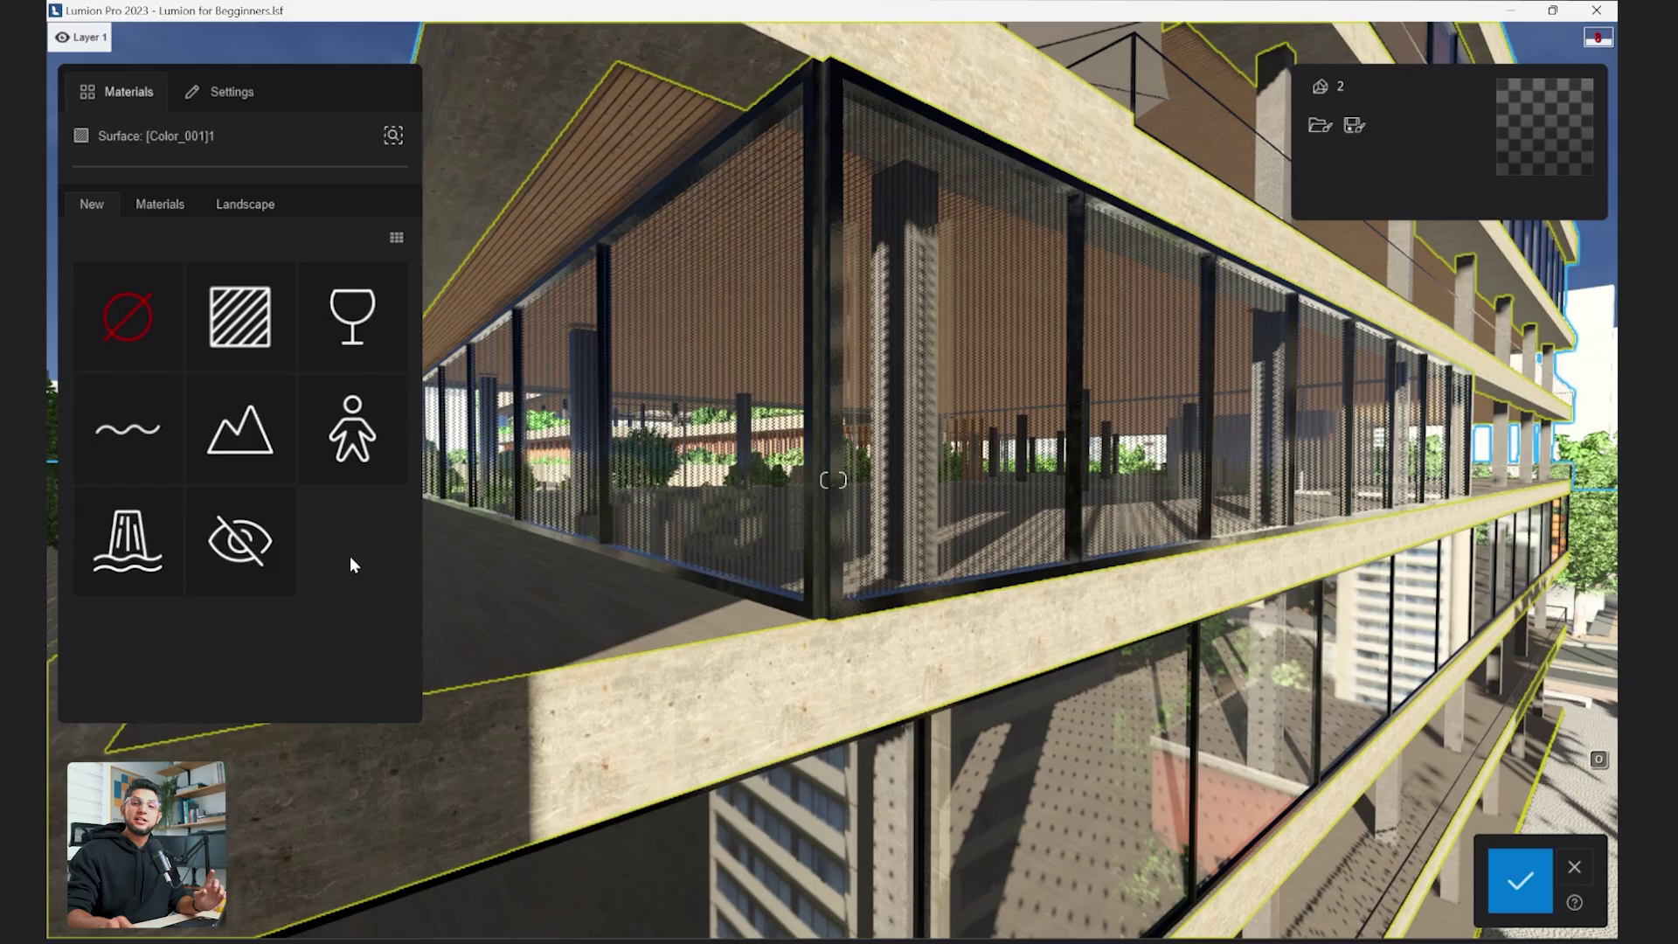
left_click(245, 203)
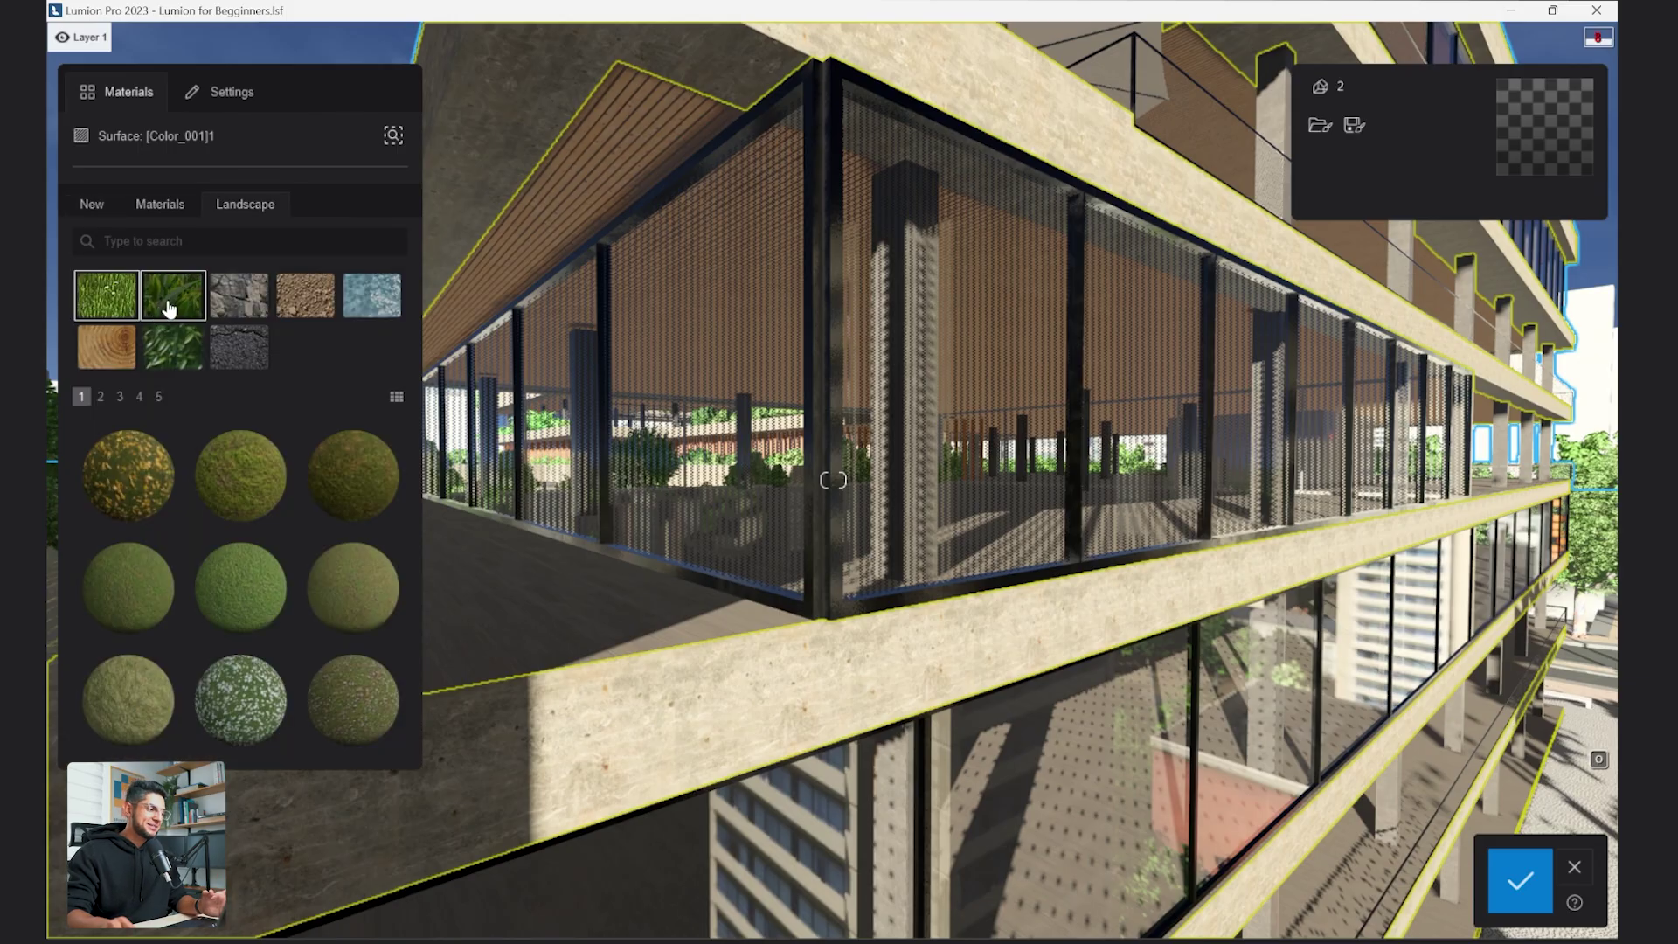
left_click(175, 308)
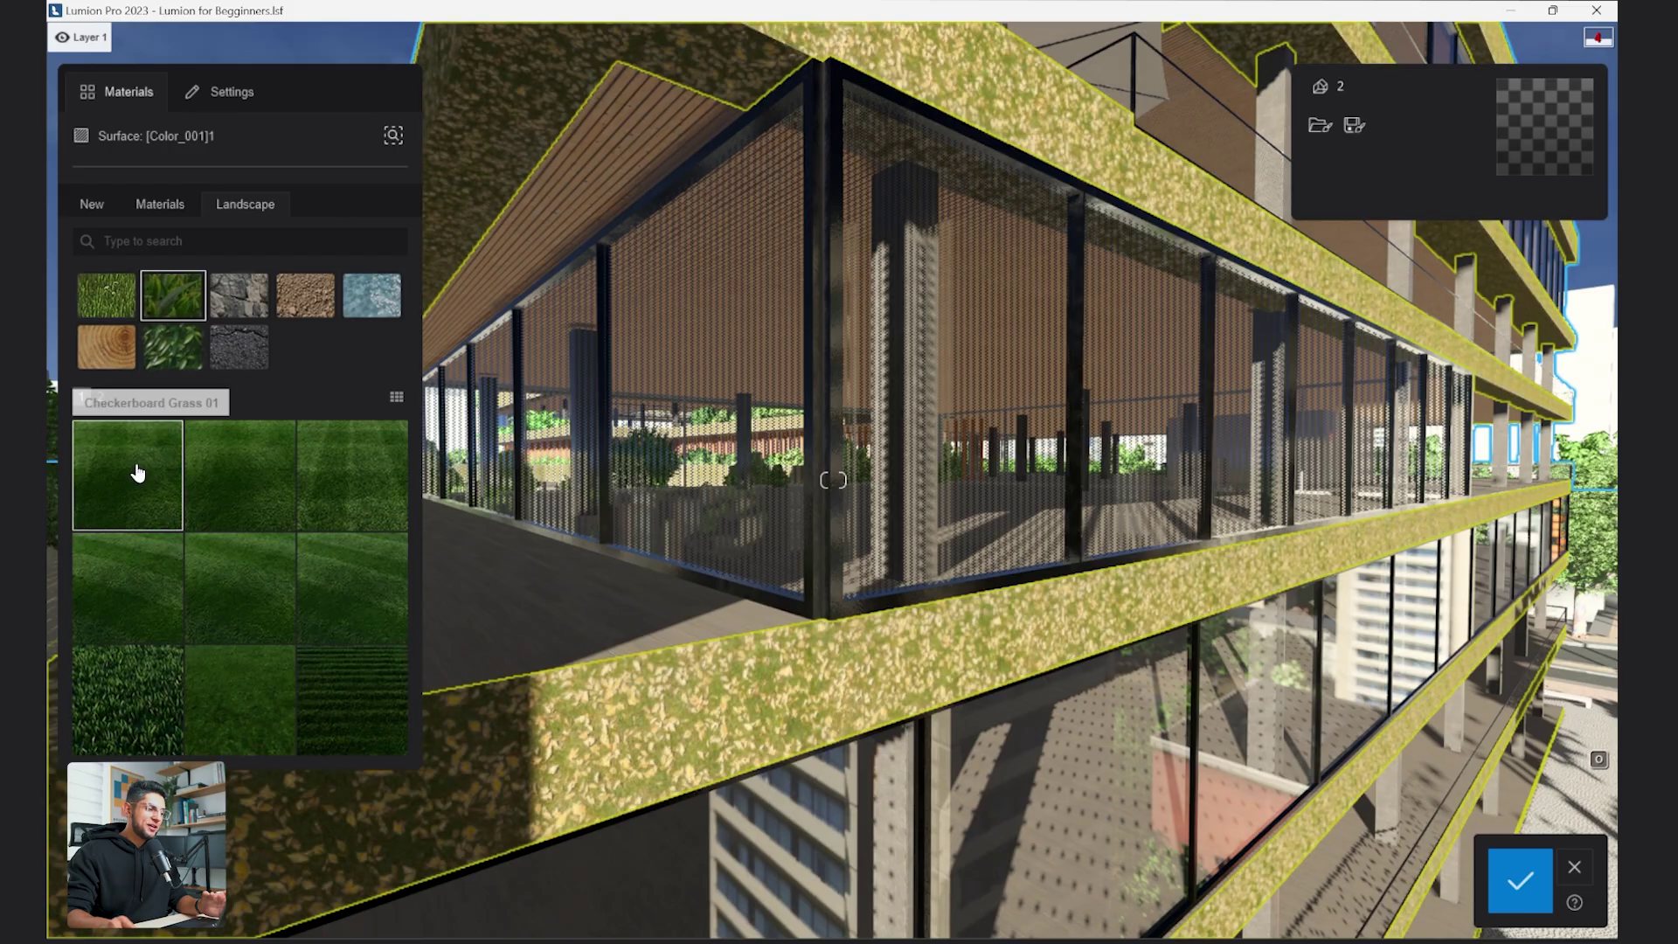
left_click(172, 346)
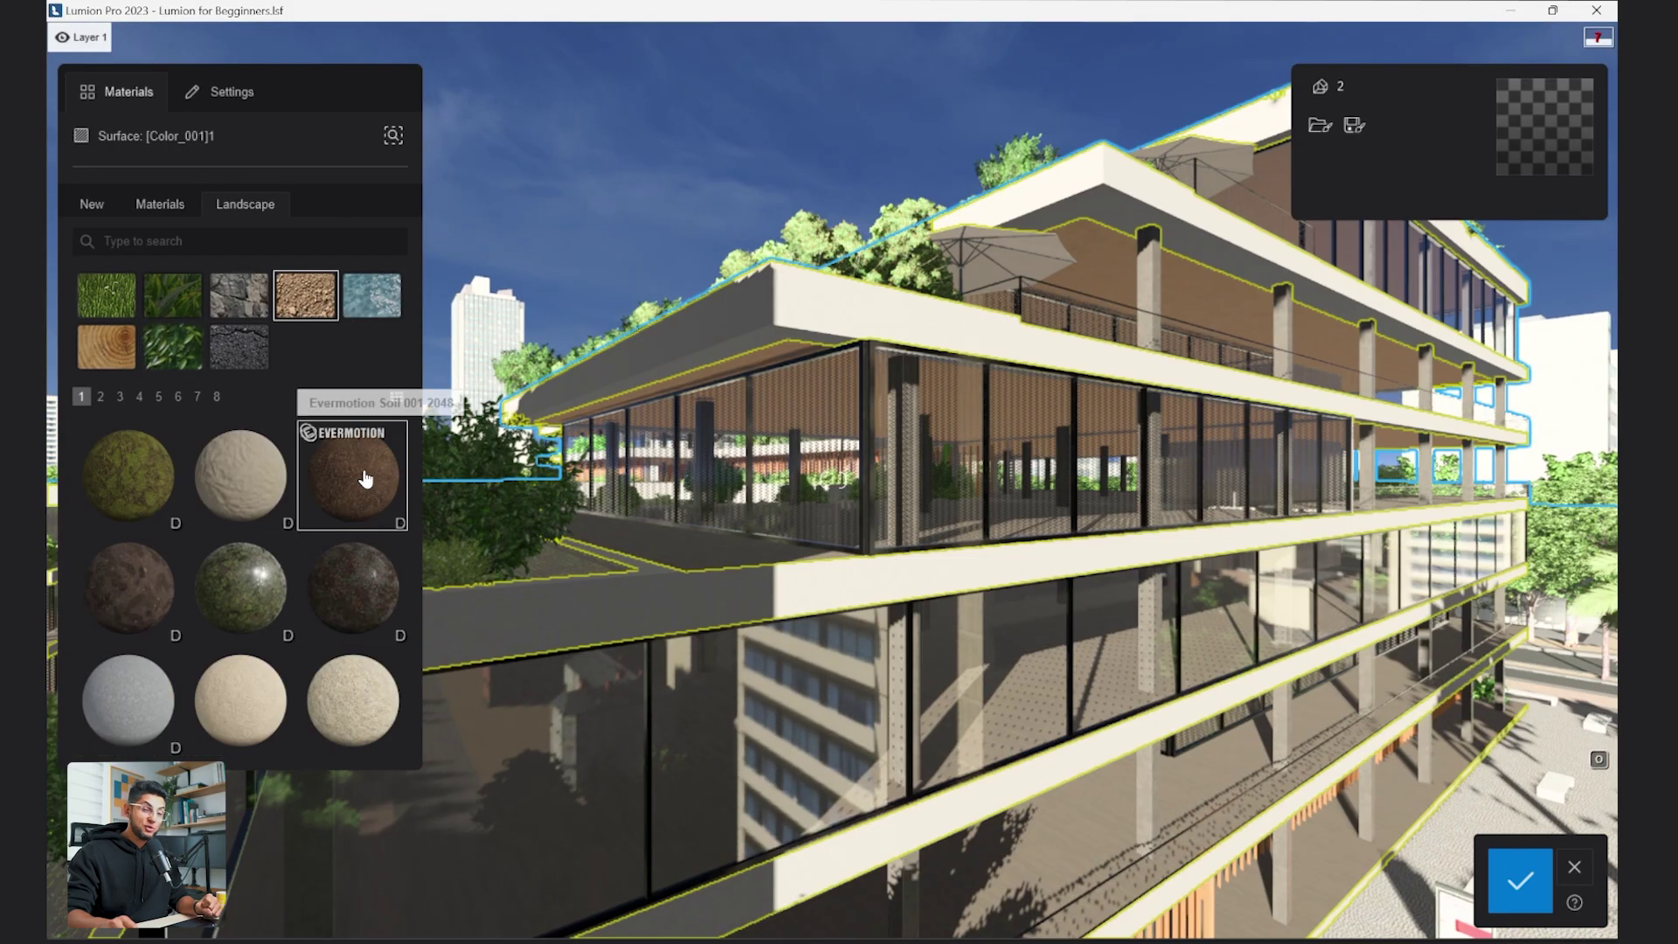
Try Bricks 024 and another brick from the Stone library's Bricks folder on the slab surface, checking each up close.
left_click(166, 206)
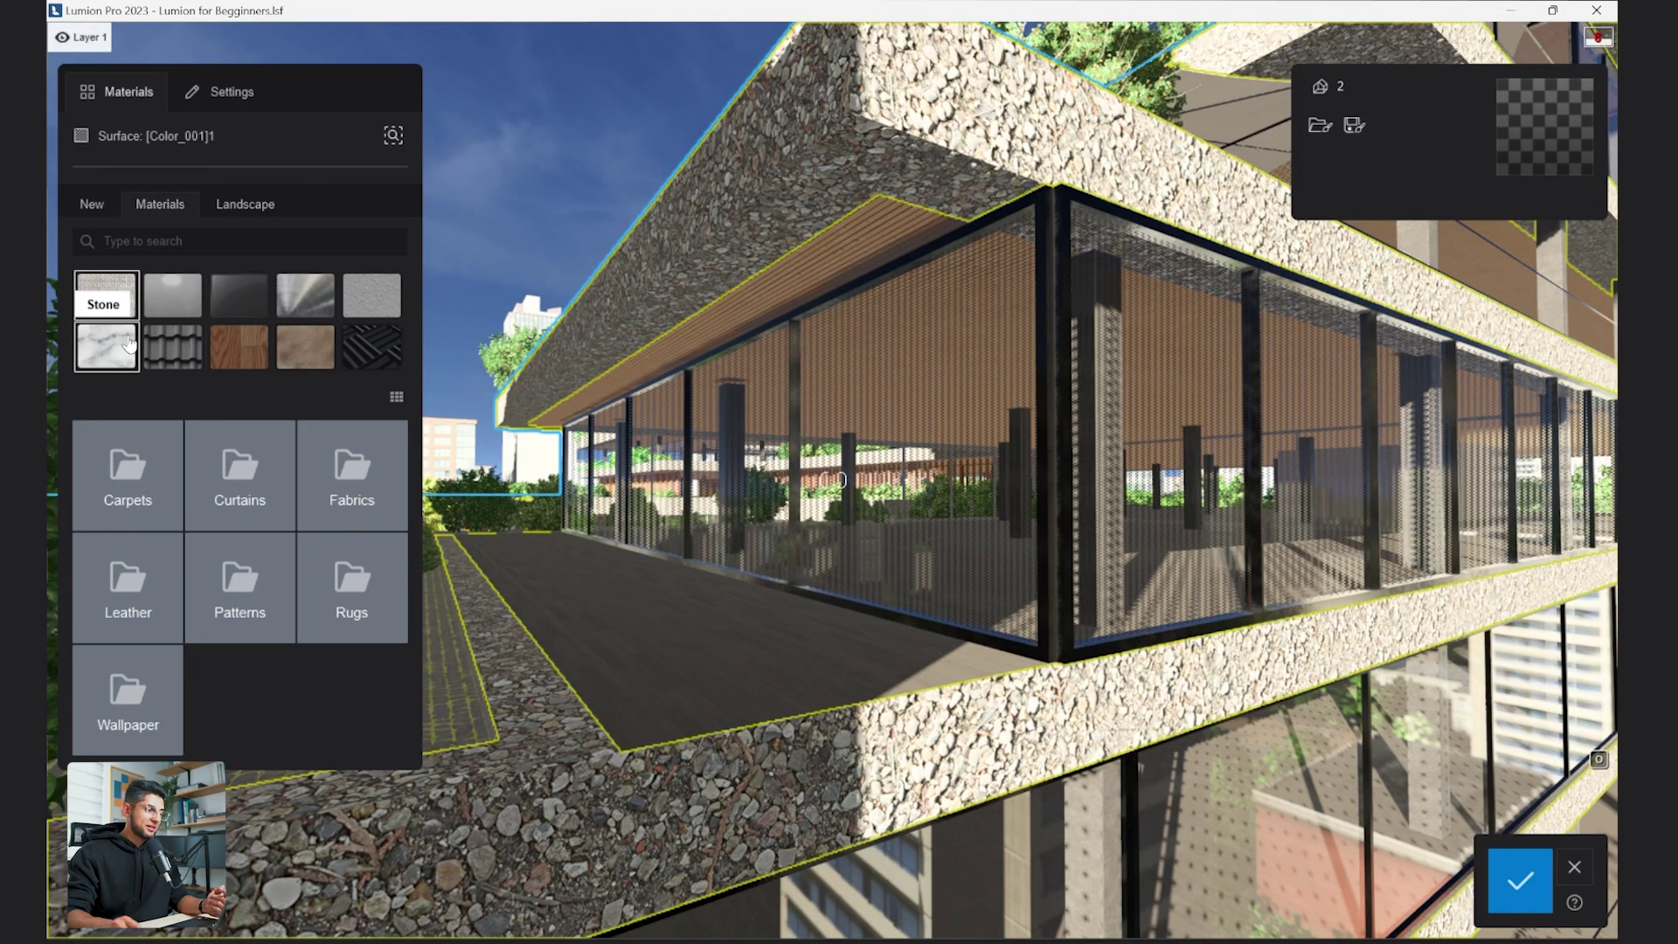
left_click(125, 328)
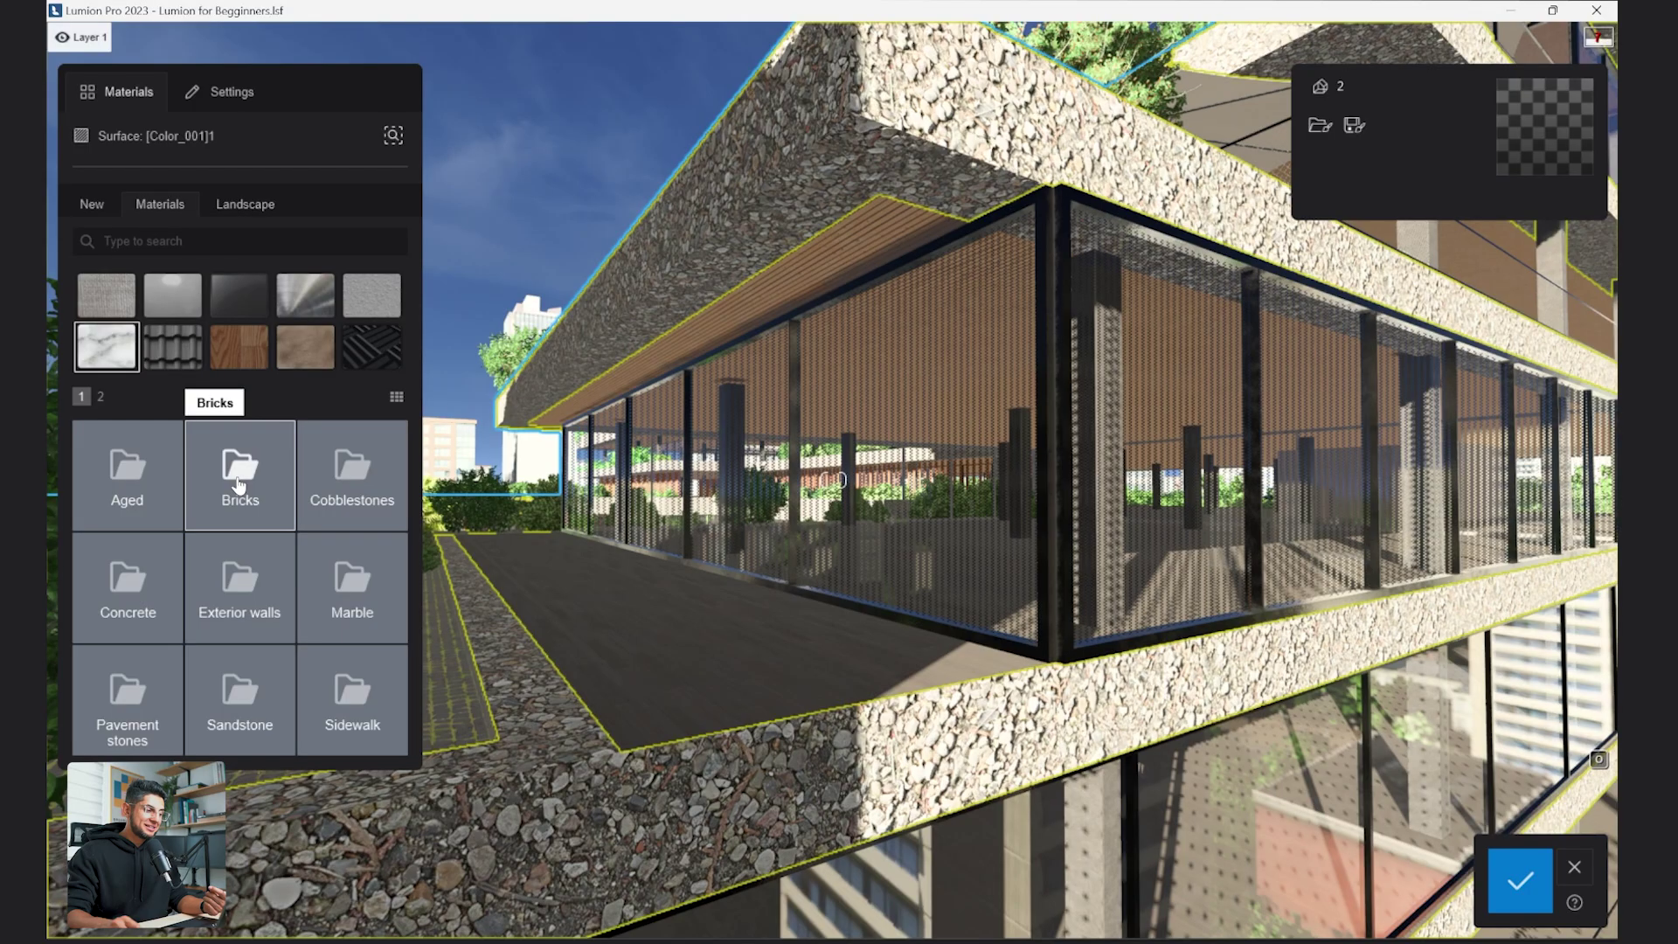
left_click(239, 483)
scroll(310, 561, "up", 1)
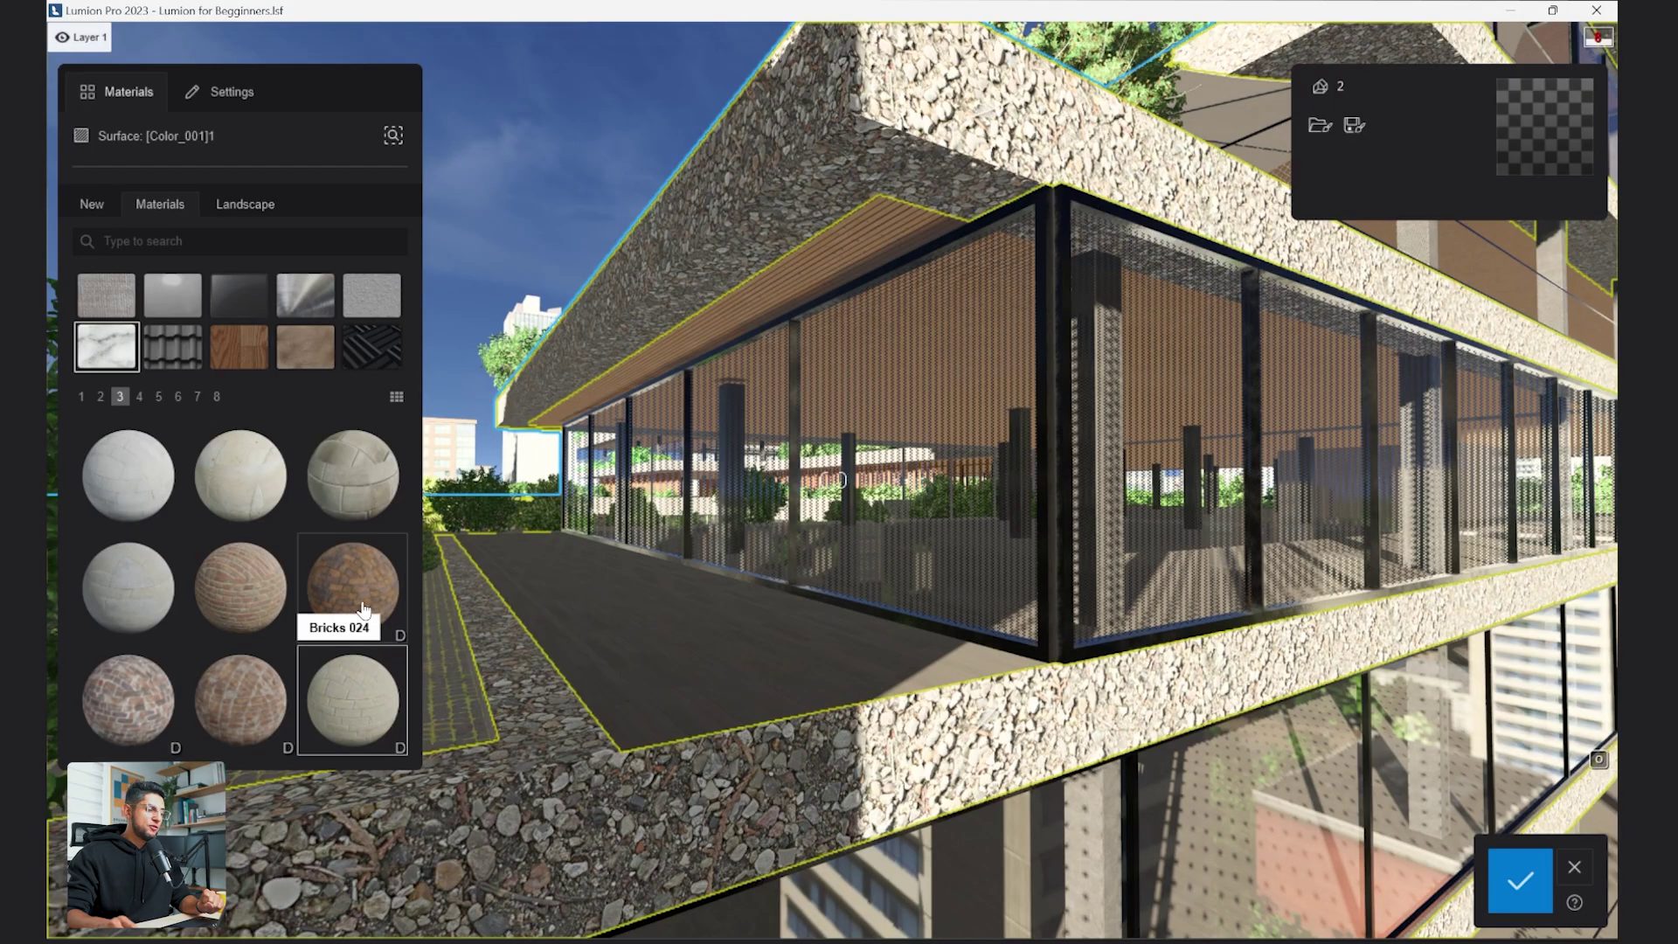
left_click(384, 633)
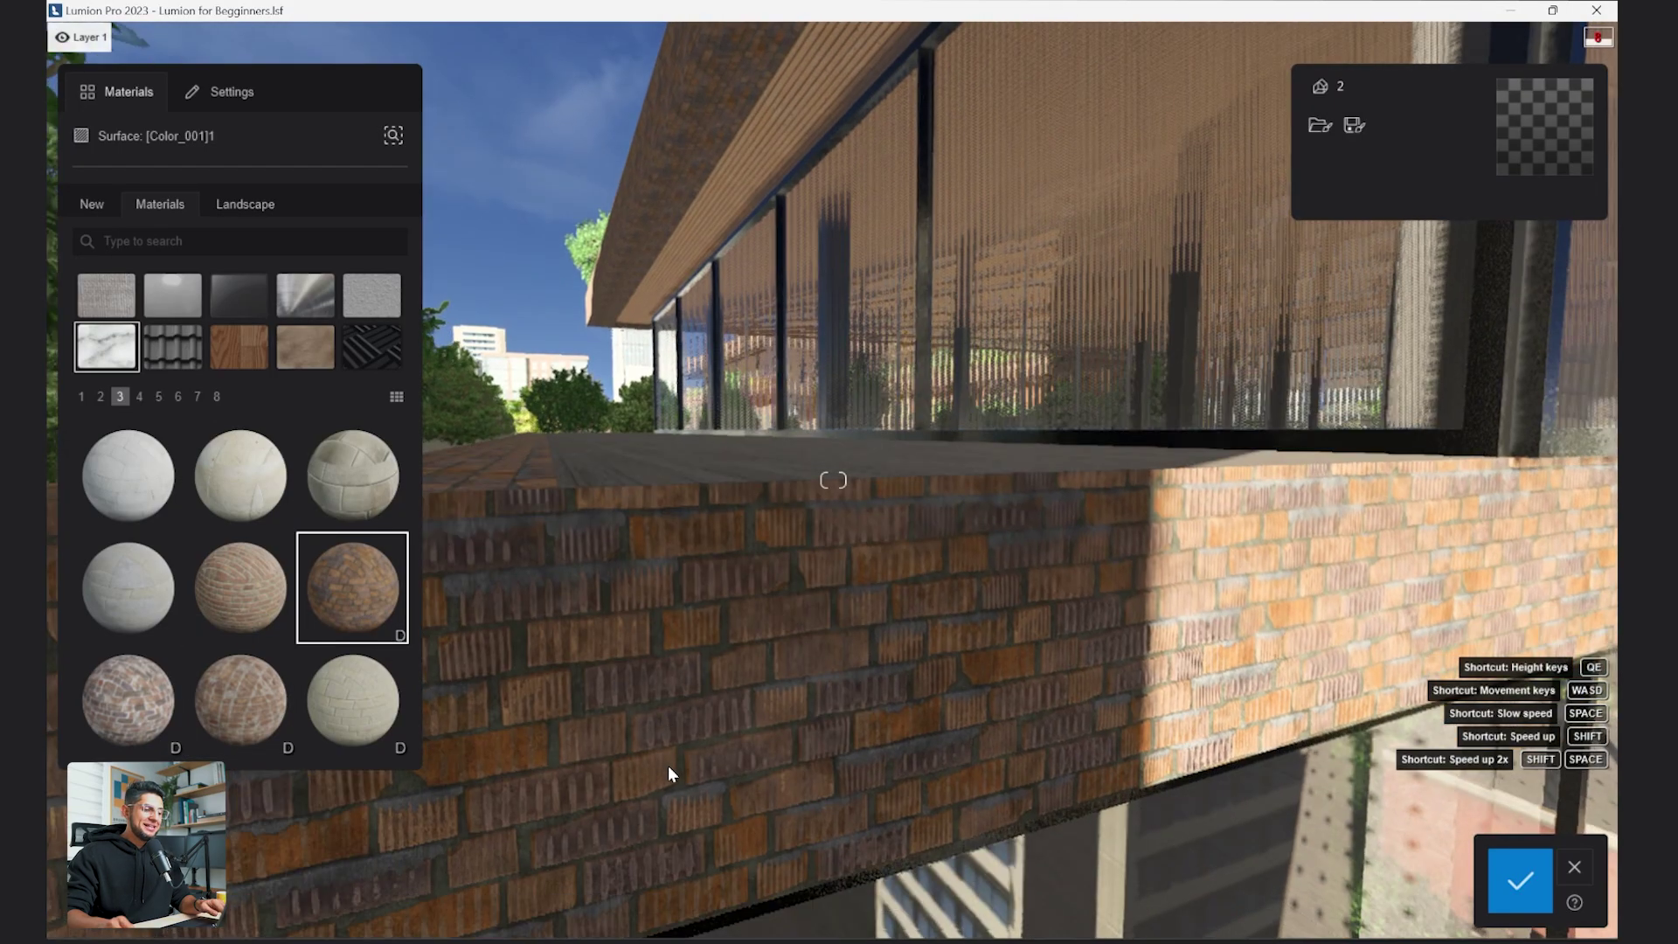
key("w")
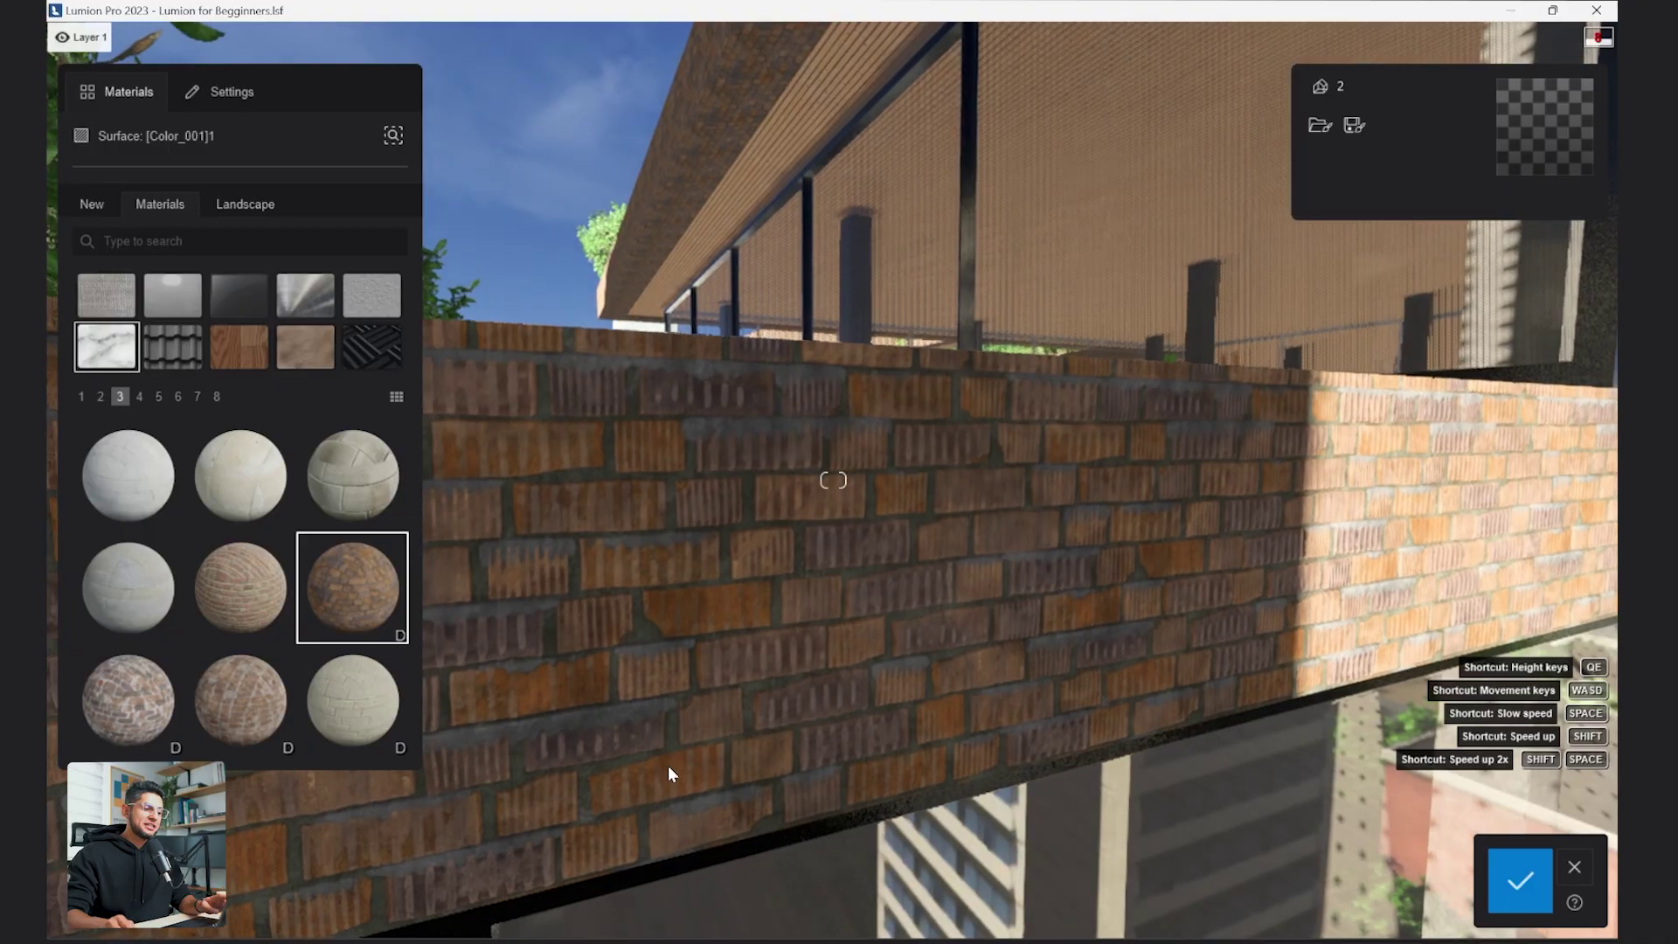
left_click(155, 710)
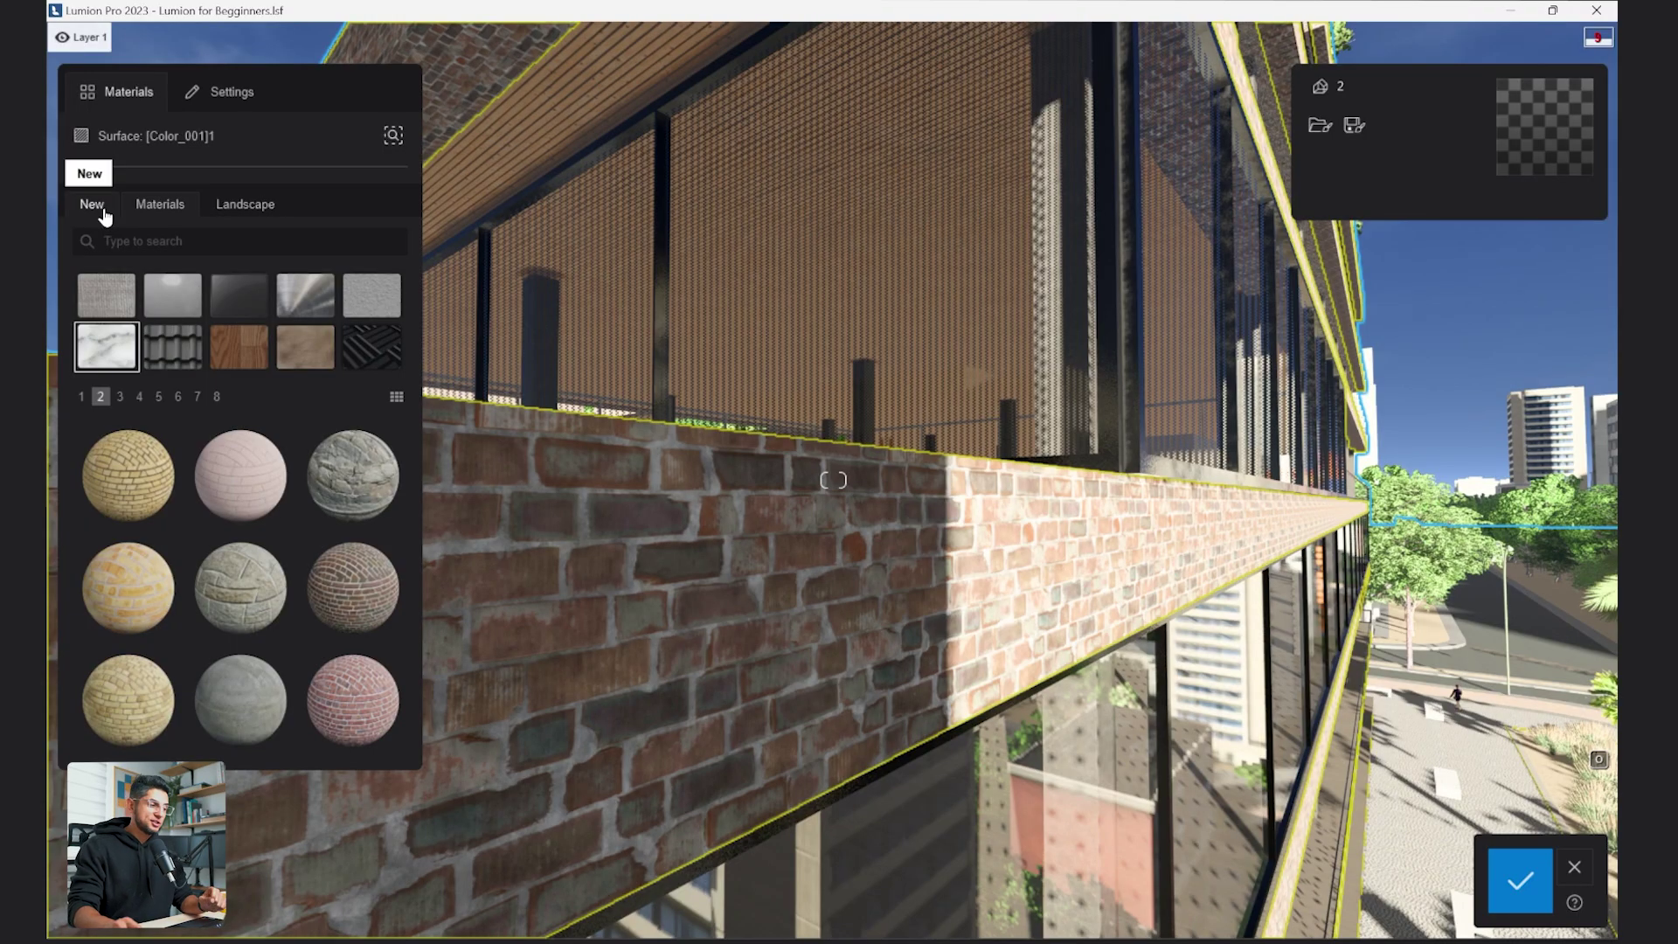
Replace the slab's brick with a new Standard material and give it a white colour.
left_click(103, 212)
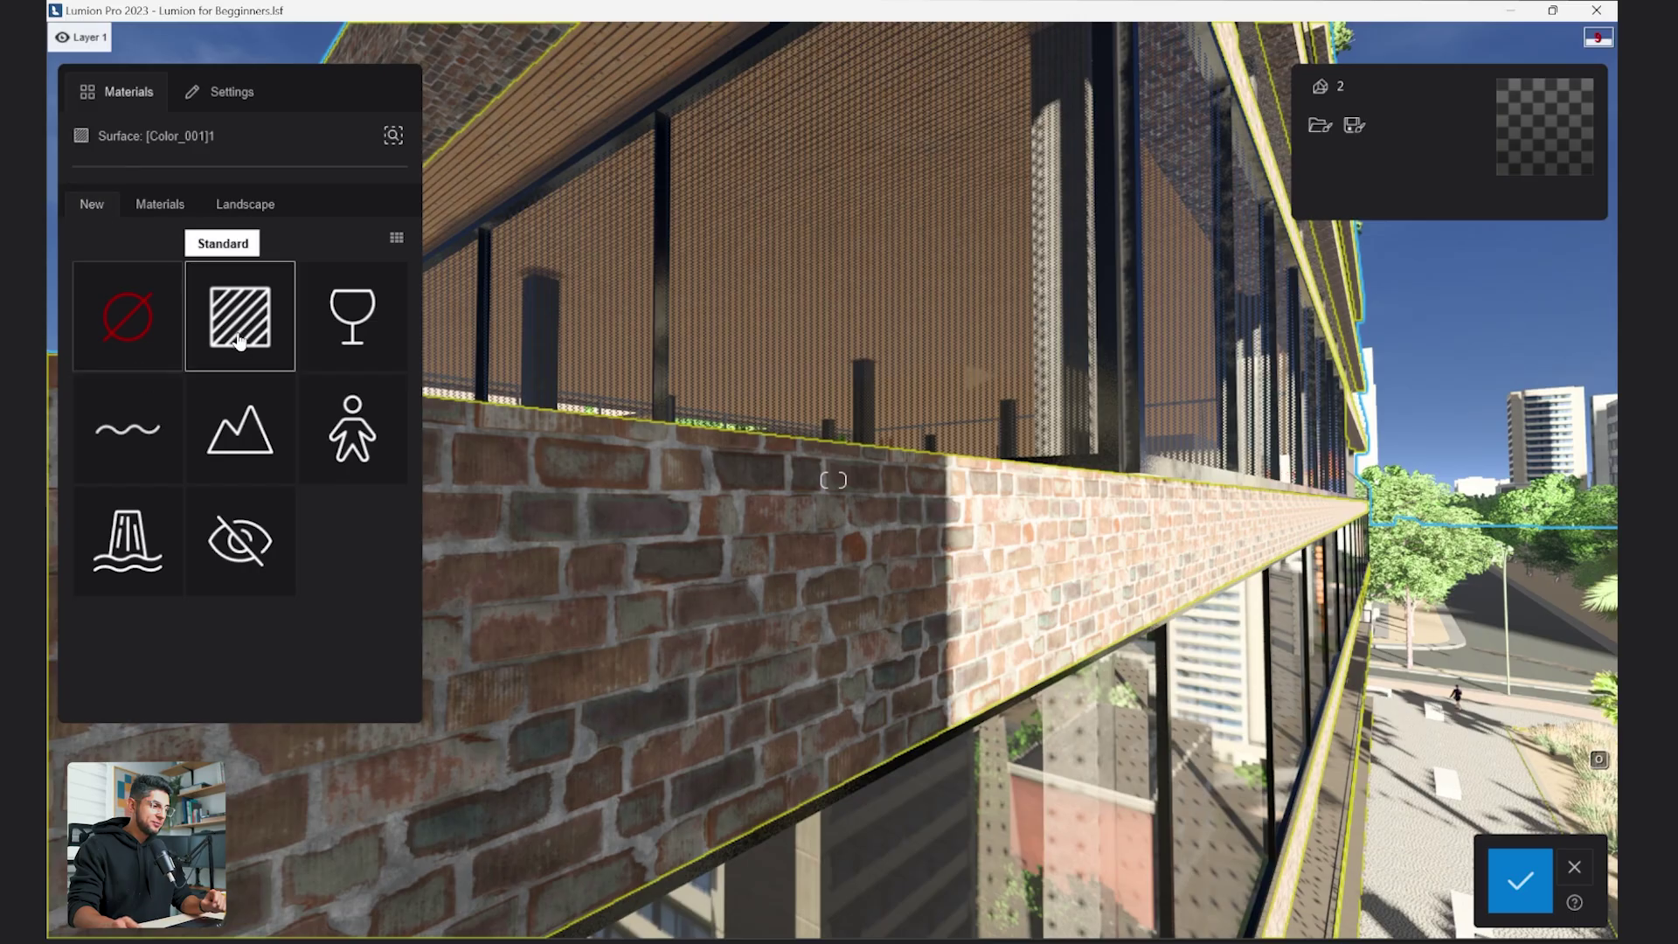
left_click(266, 338)
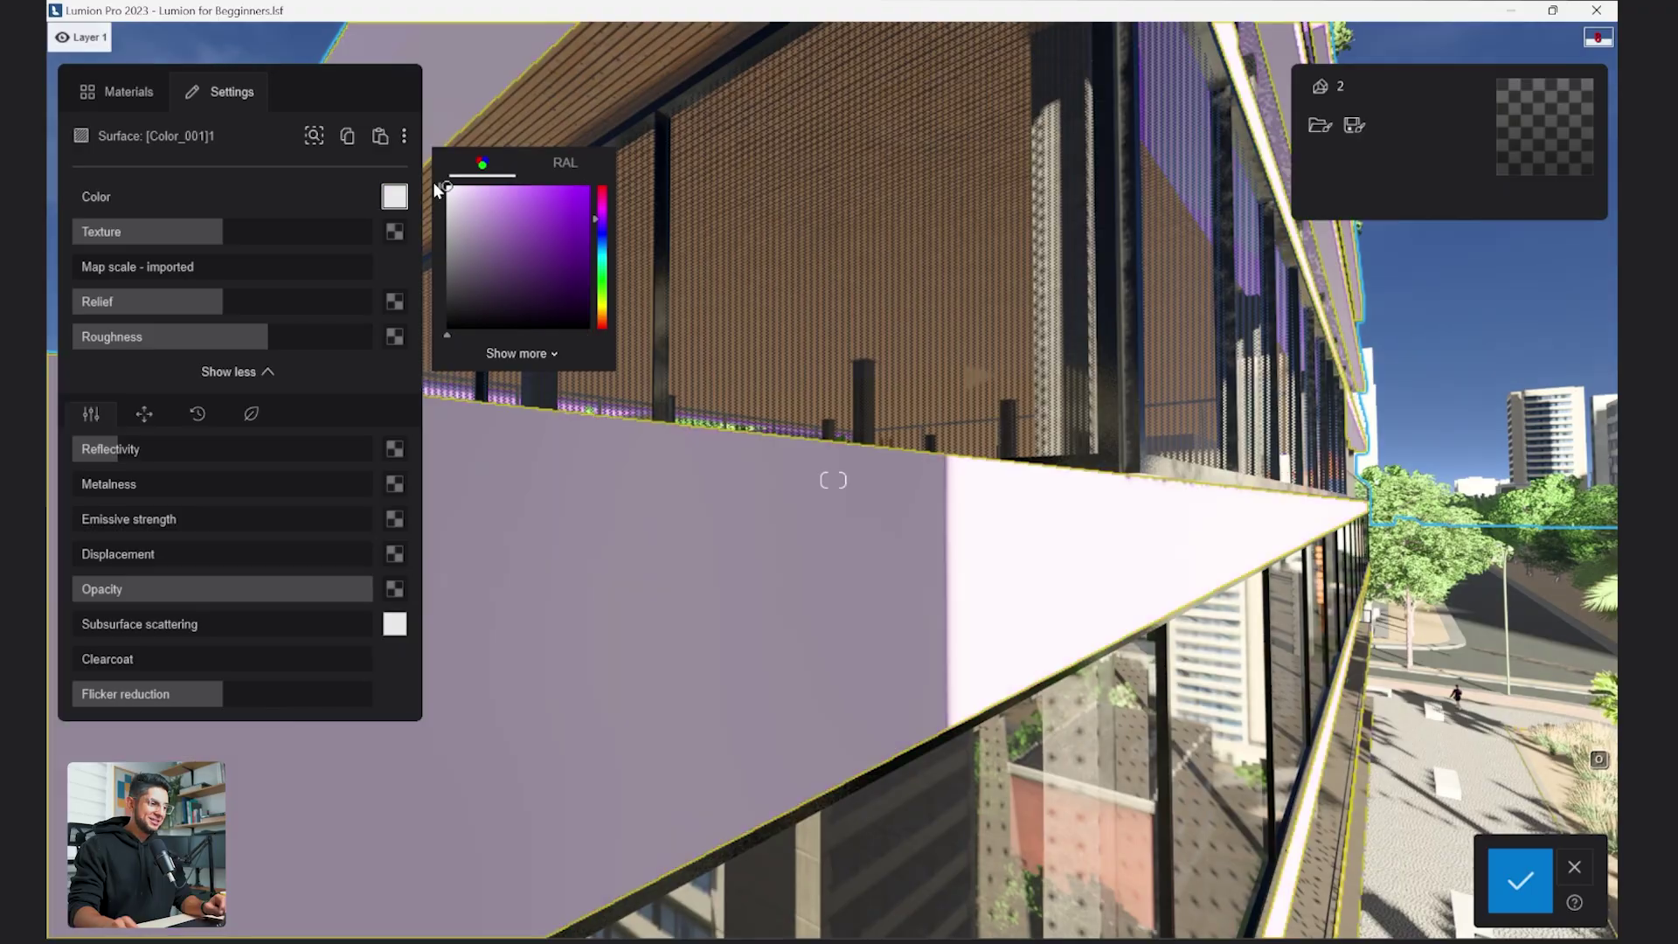
left_click(312, 204)
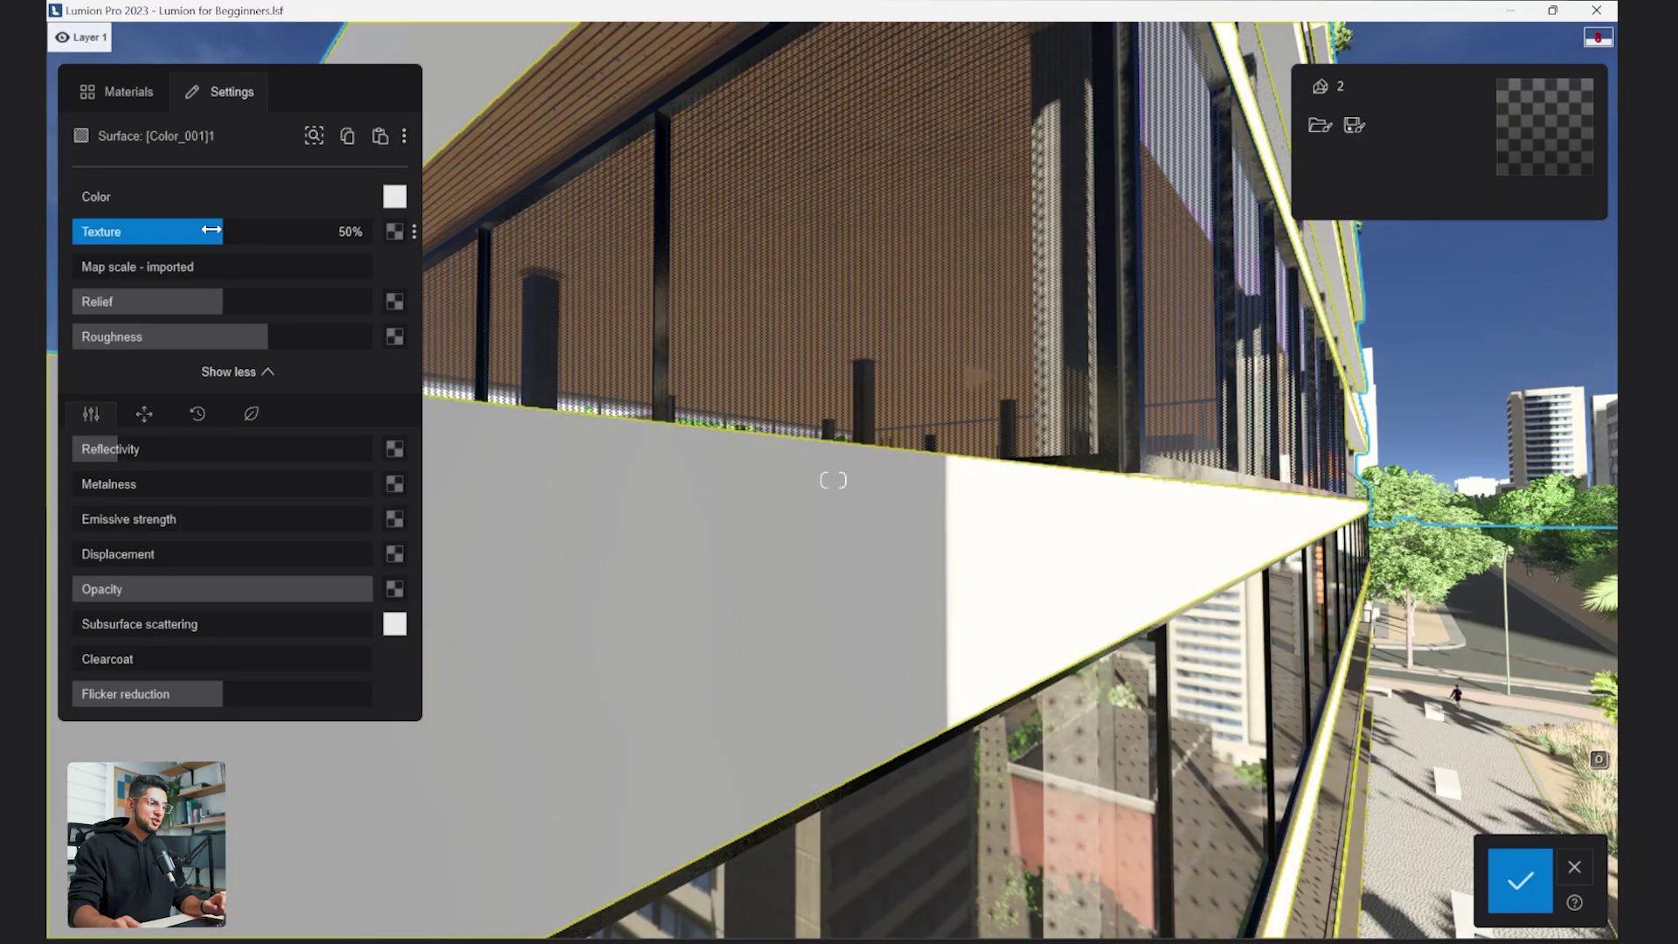
Load ugisbgsew_2K_Albedo.jpg from the Megascans brick_painted folder as the slab's texture and set a custom map scale for larger bricks.
left_click(395, 232)
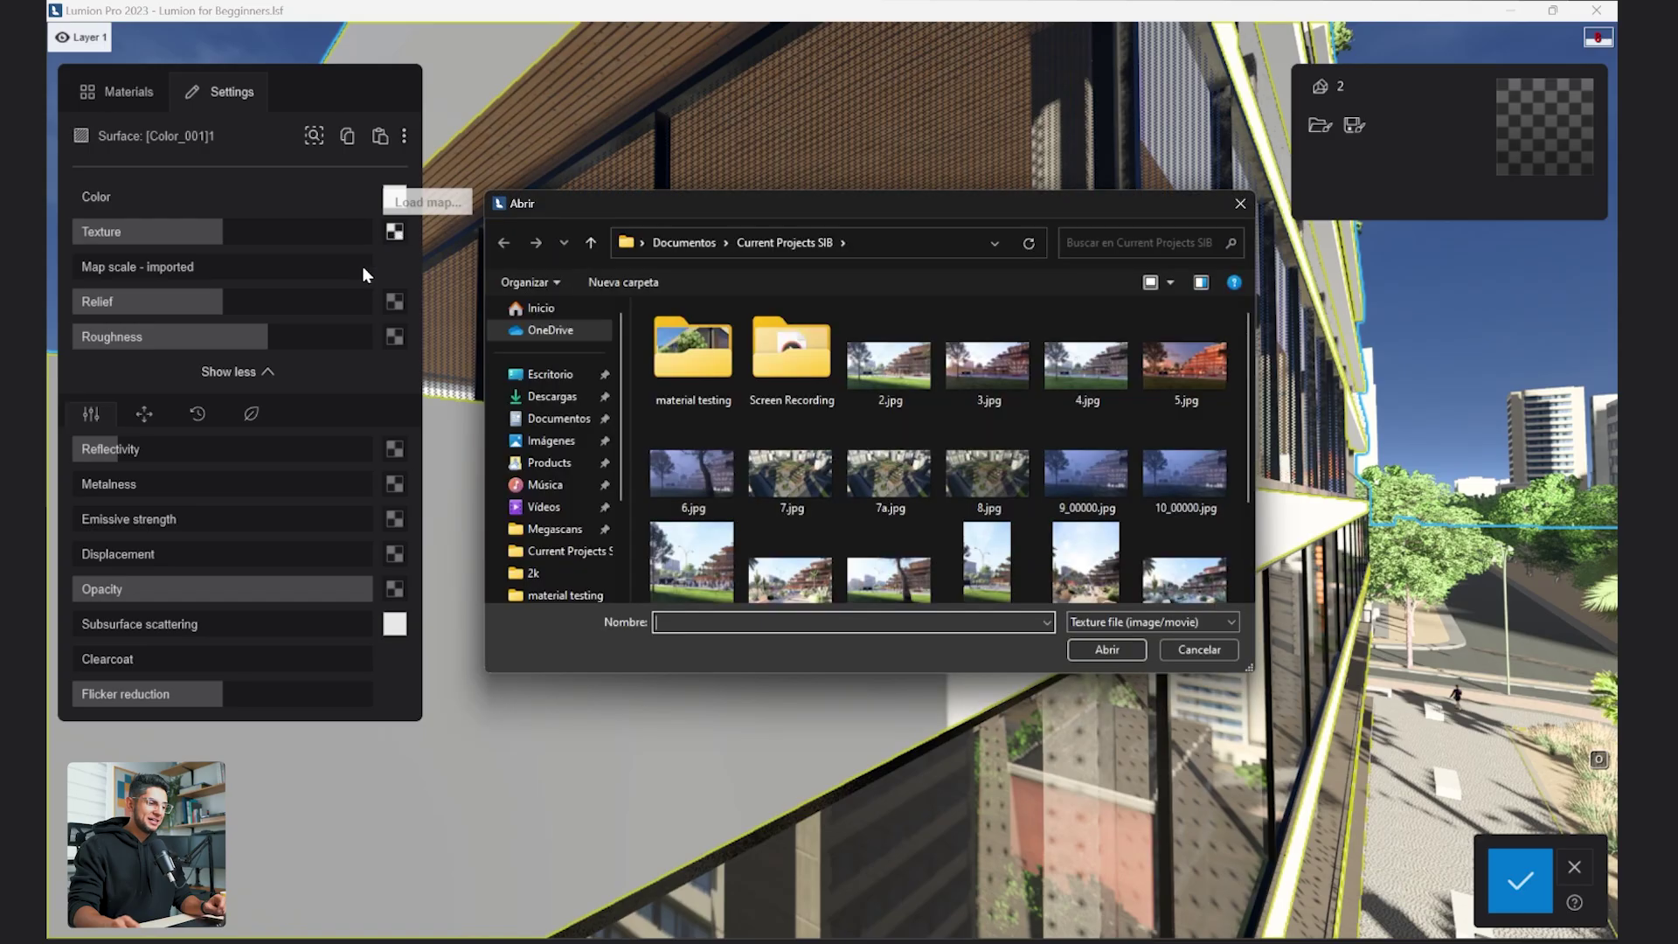
left_click(555, 529)
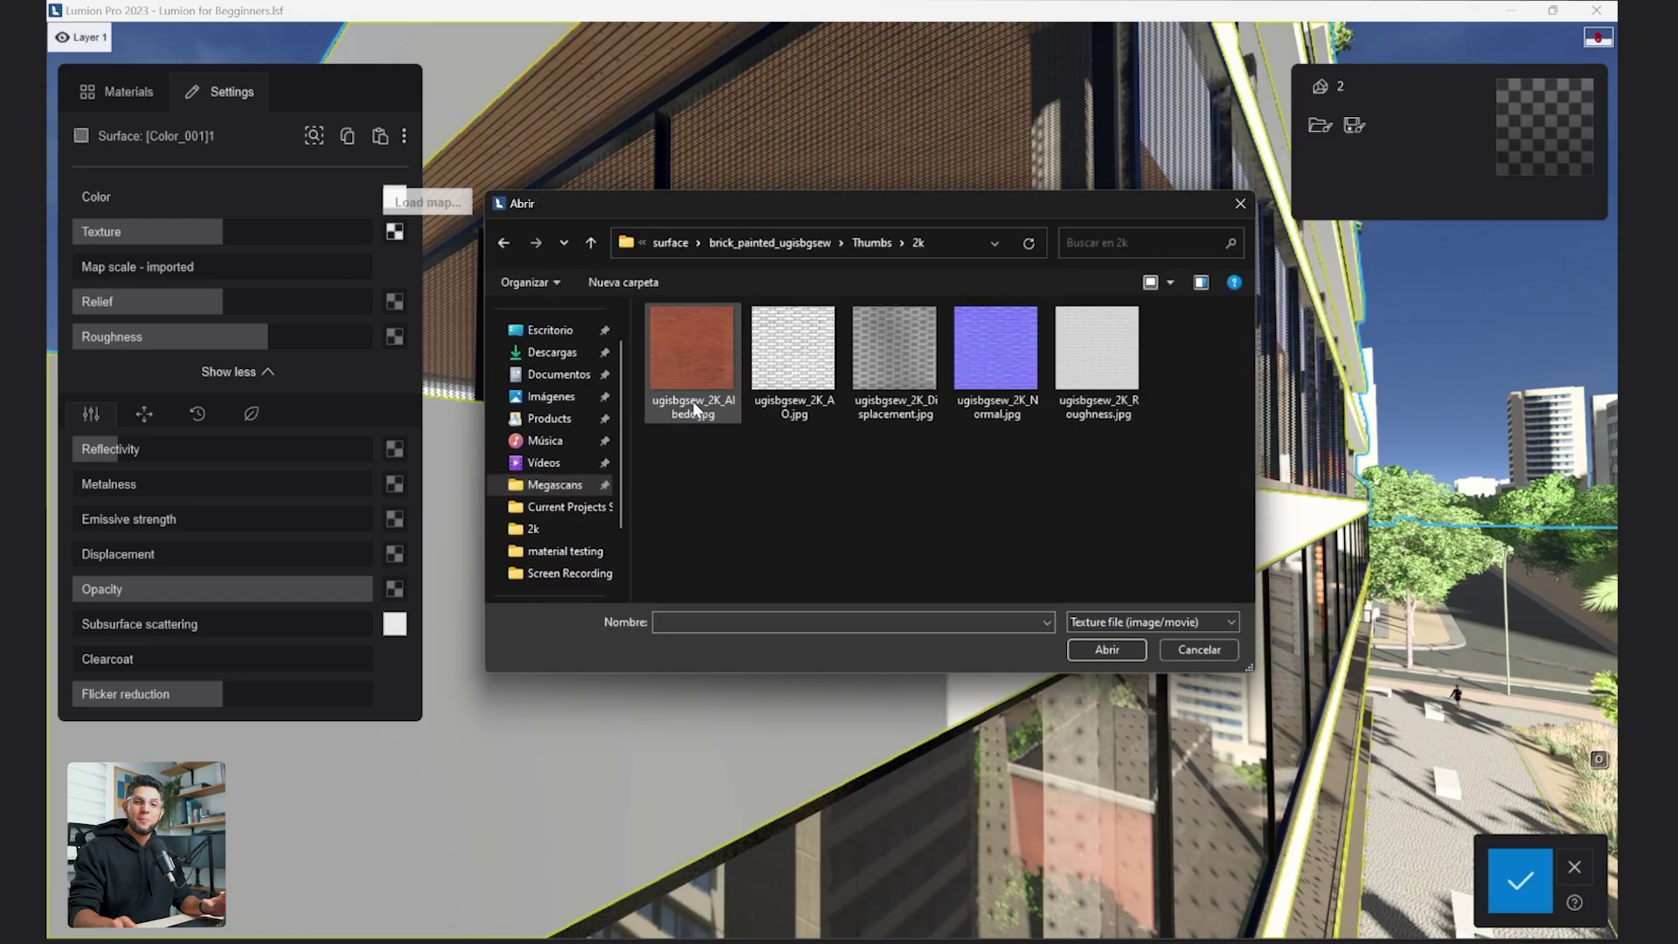
double_click(693, 359)
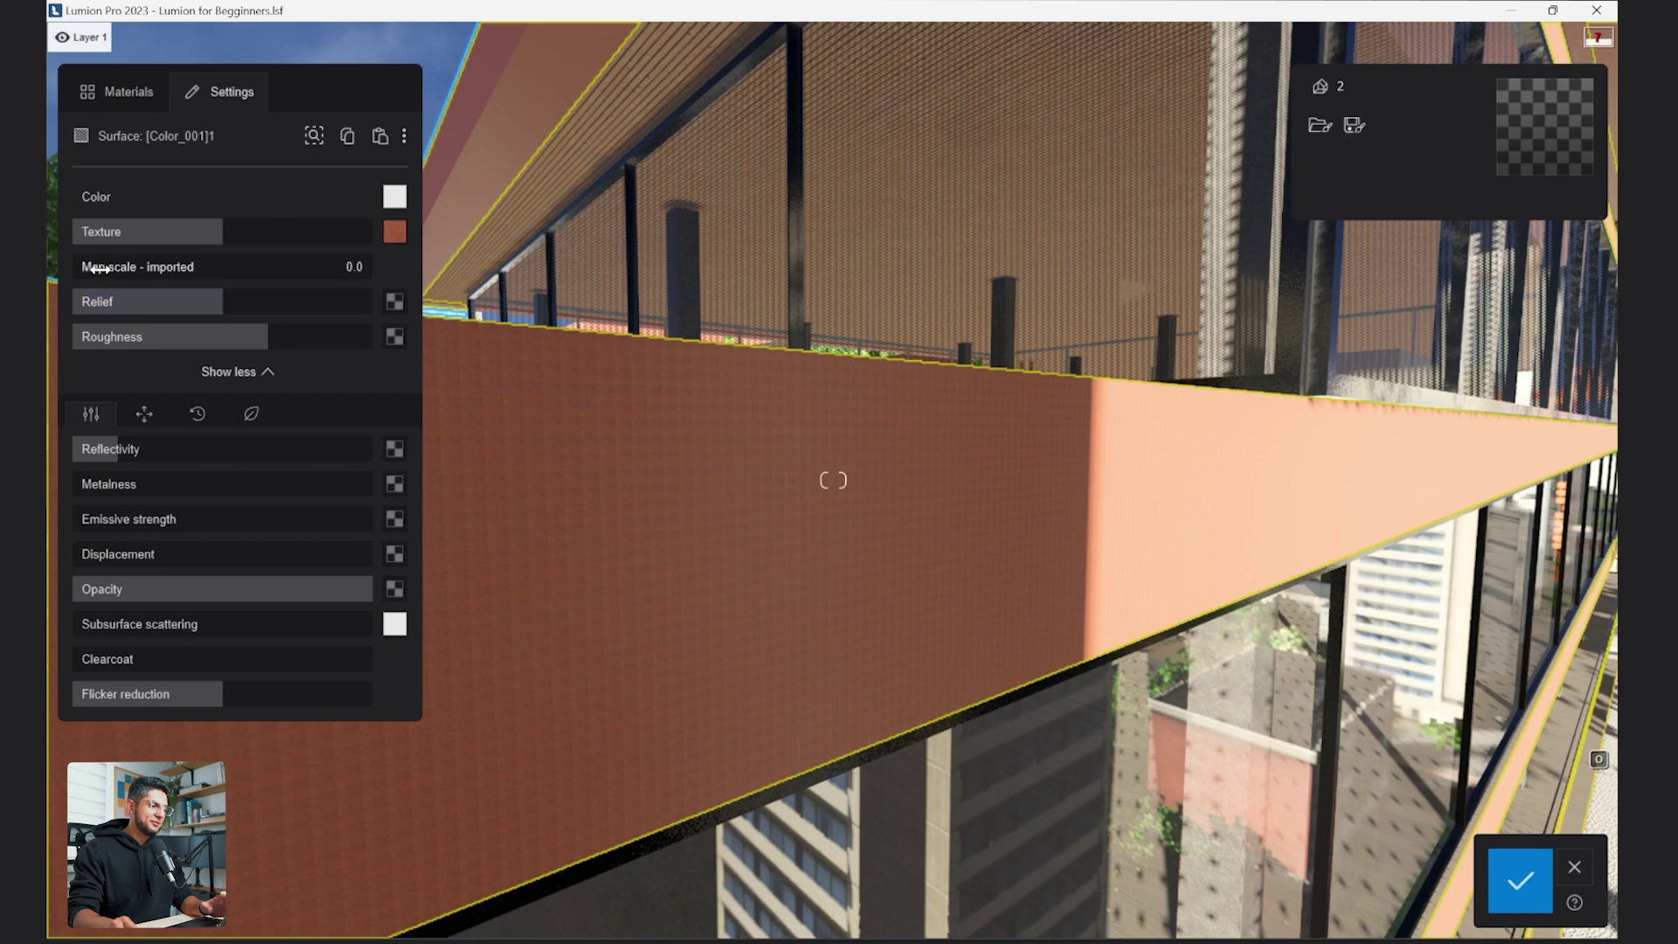
left_click_drag(100, 270, 170, 266)
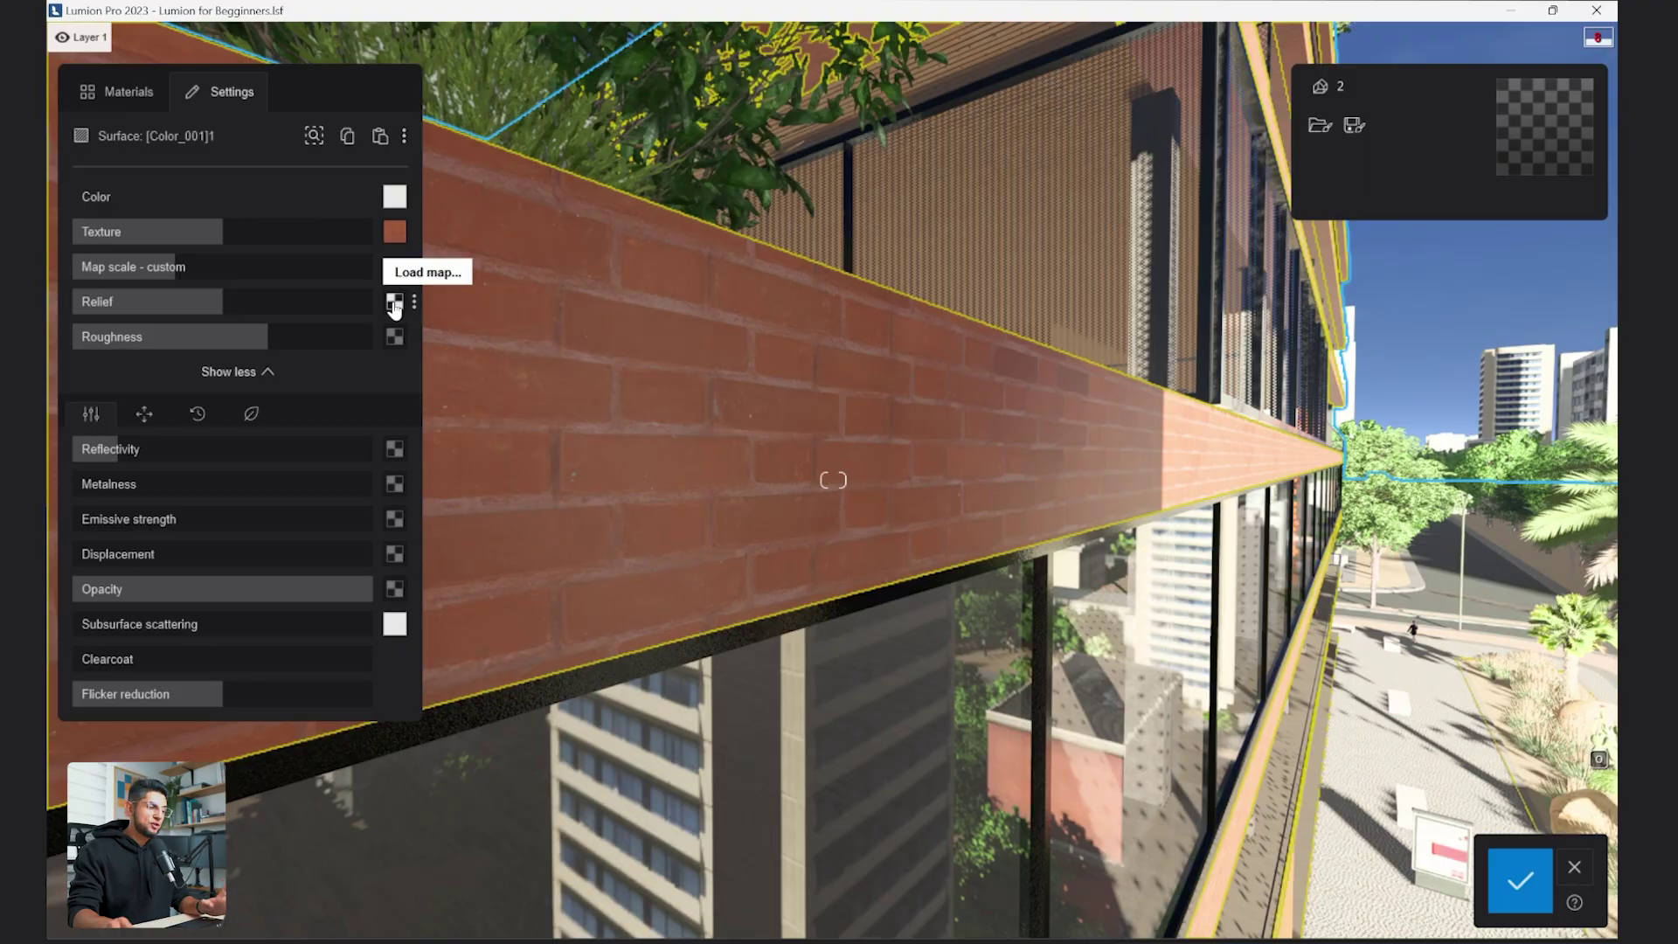
Load the ugisbgsew_2K Normal, Roughness and Displacement images as the brick material's relief, roughness and displacement maps.
left_click(394, 303)
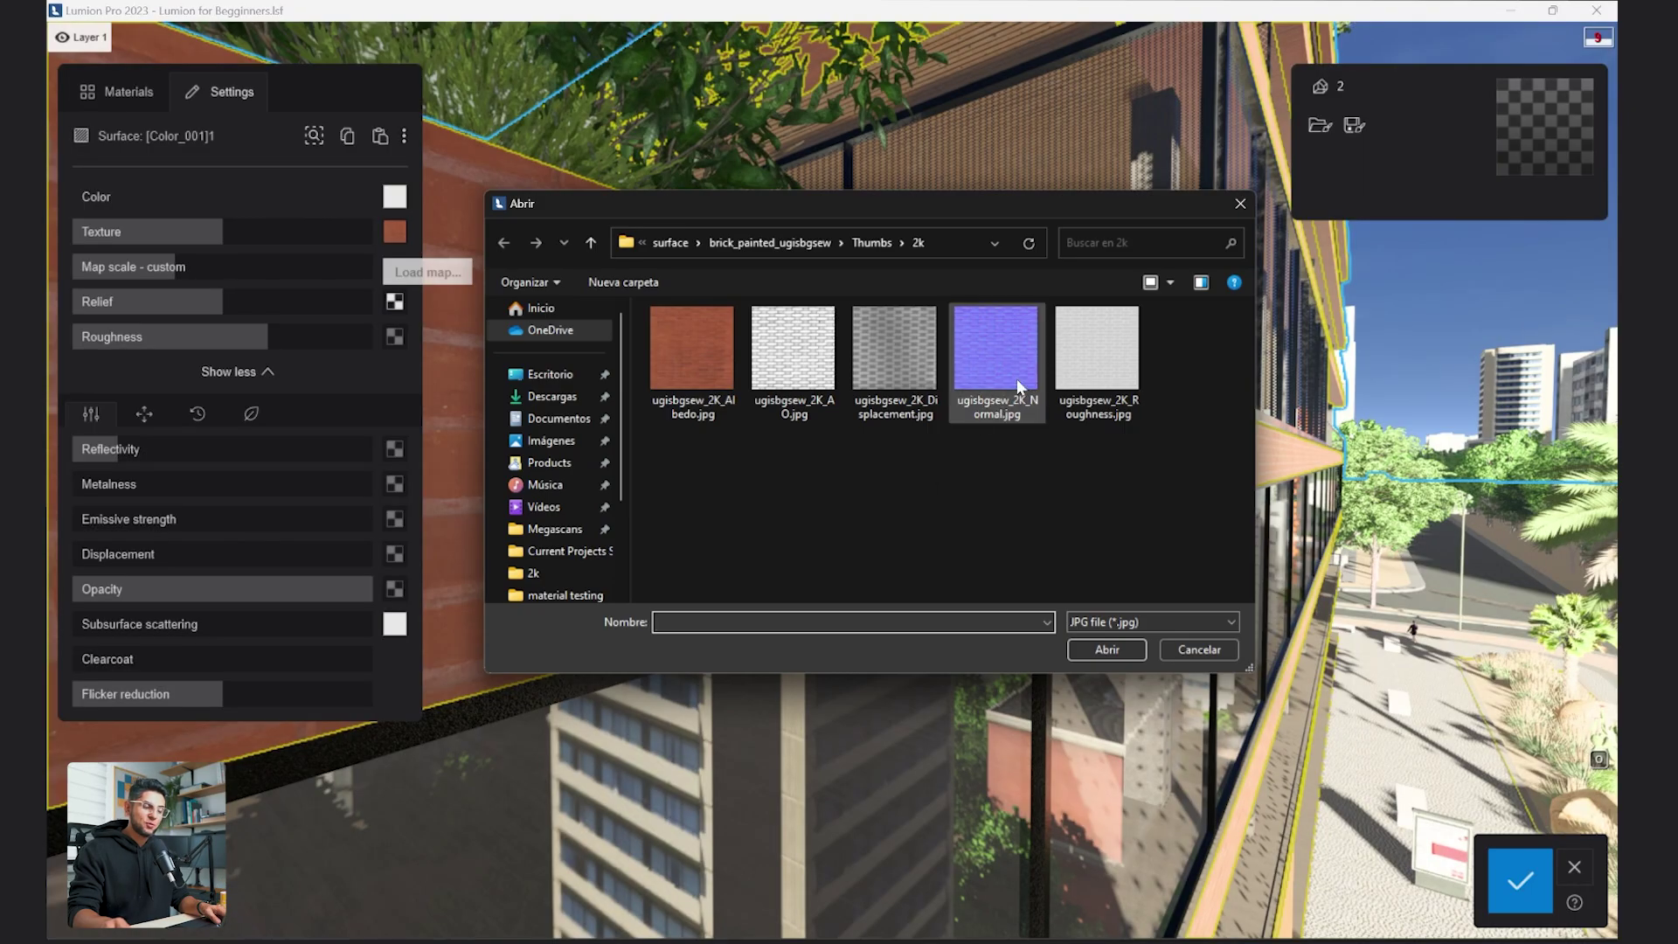
double_click(996, 359)
left_click(395, 336)
double_click(1098, 393)
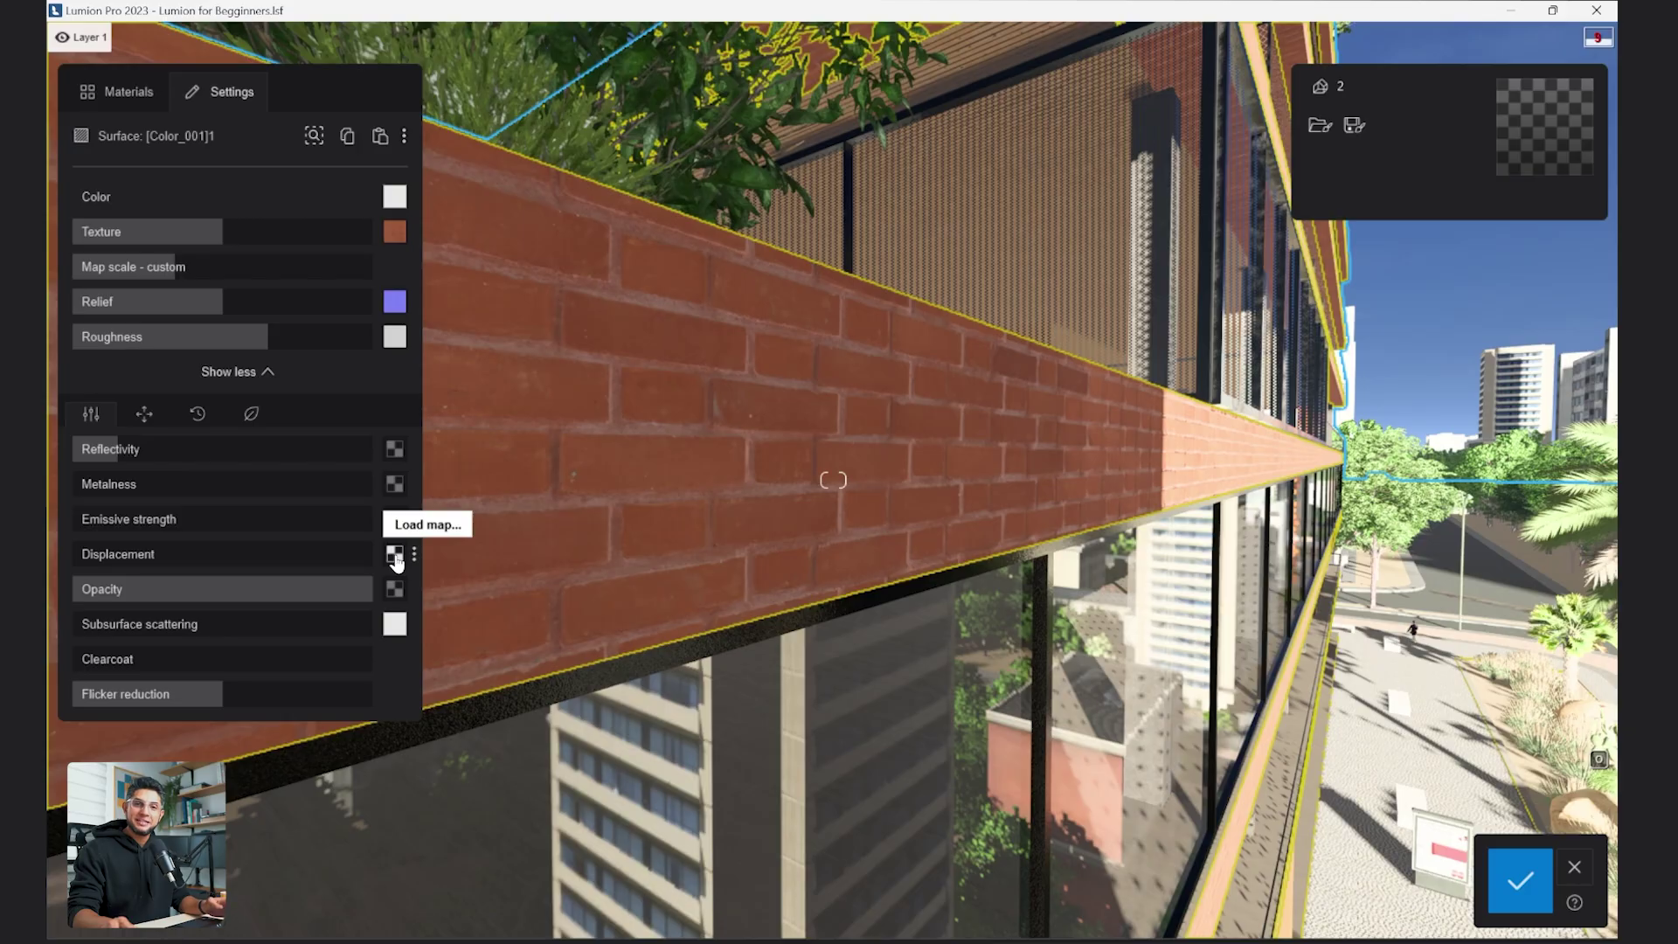
left_click(396, 559)
double_click(899, 358)
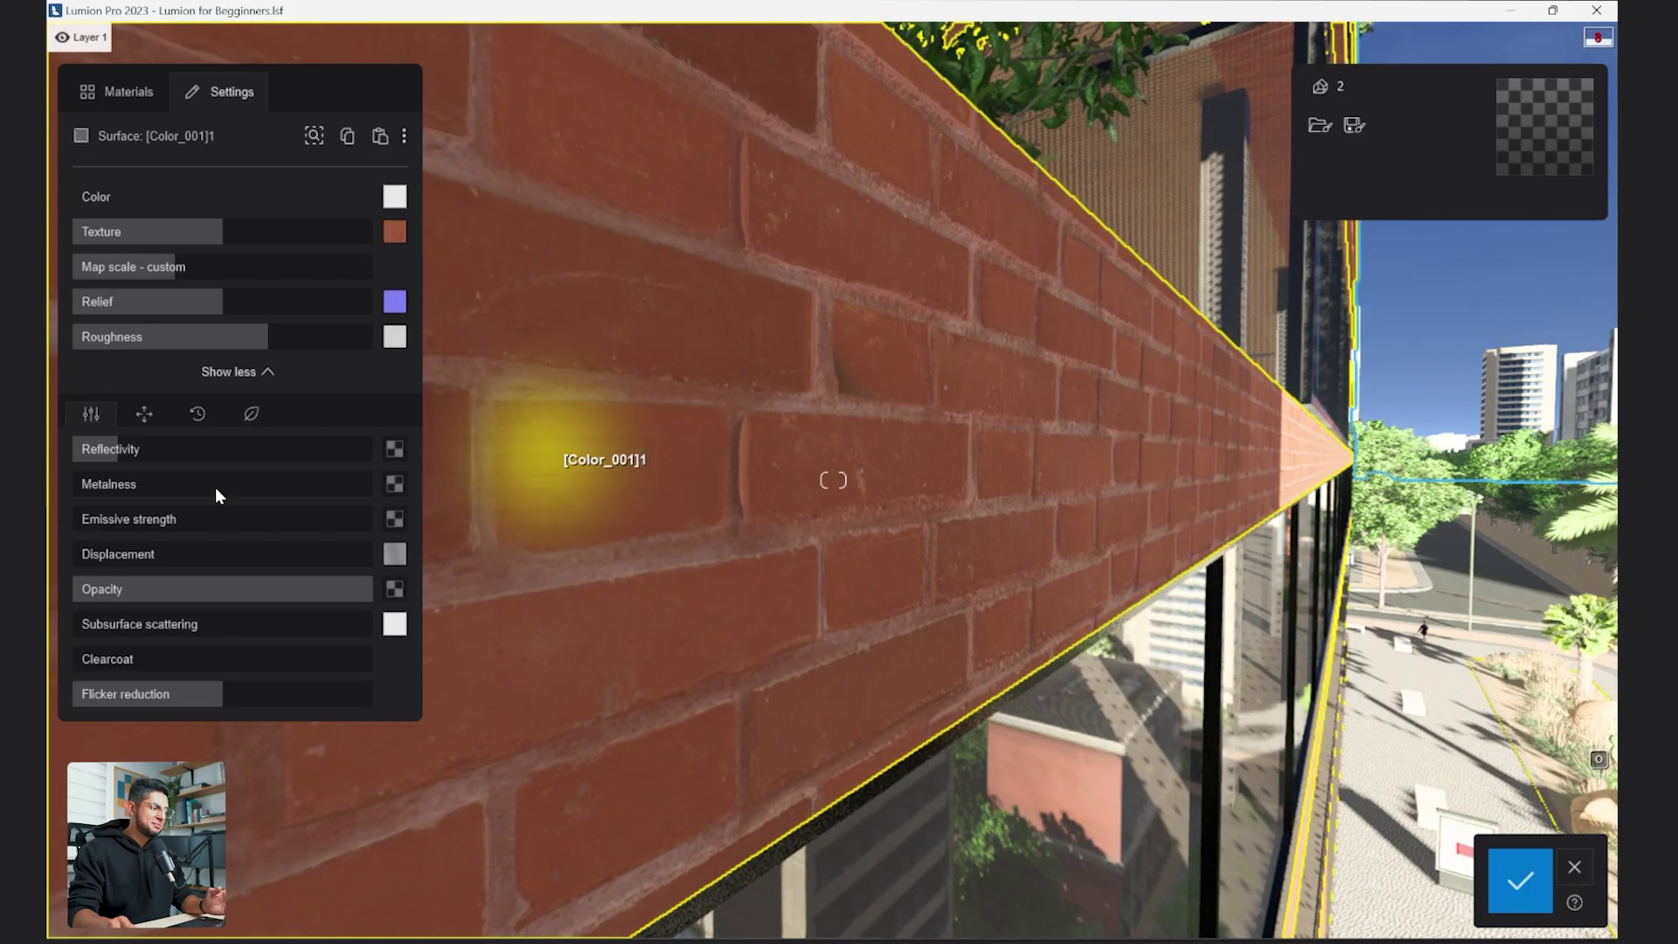
Raise the brick material's displacement and relief strengths so the bricks stand out from the mortar, checking a slab corner up close.
left_click_drag(111, 554, 308, 553)
key("w")
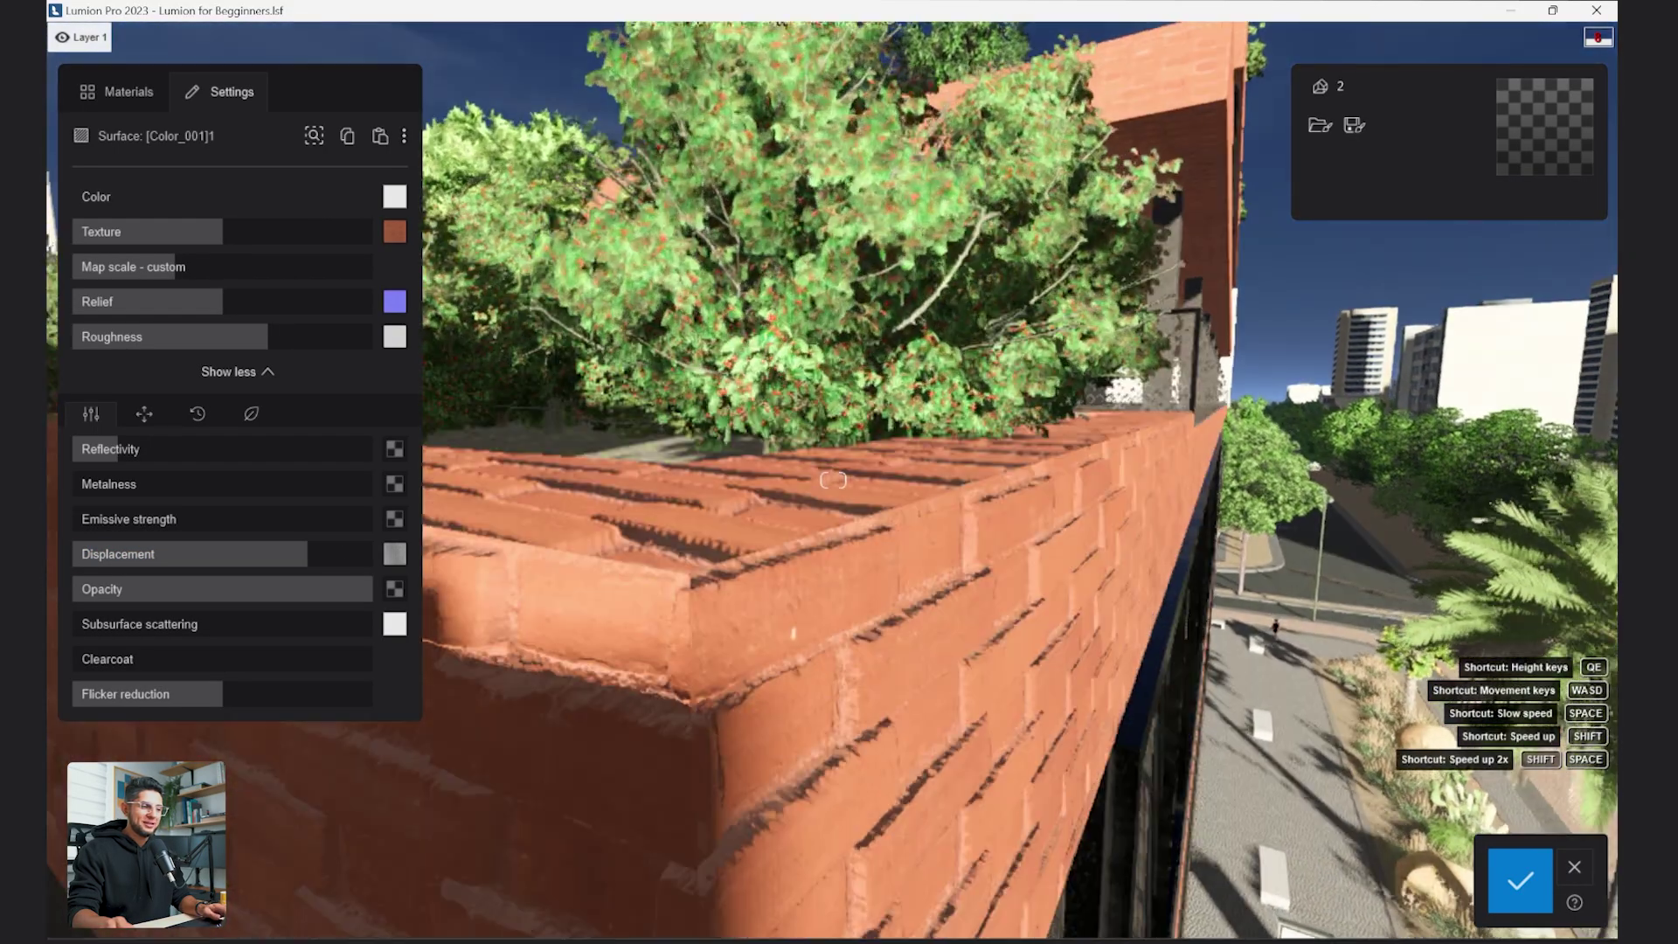
key("s")
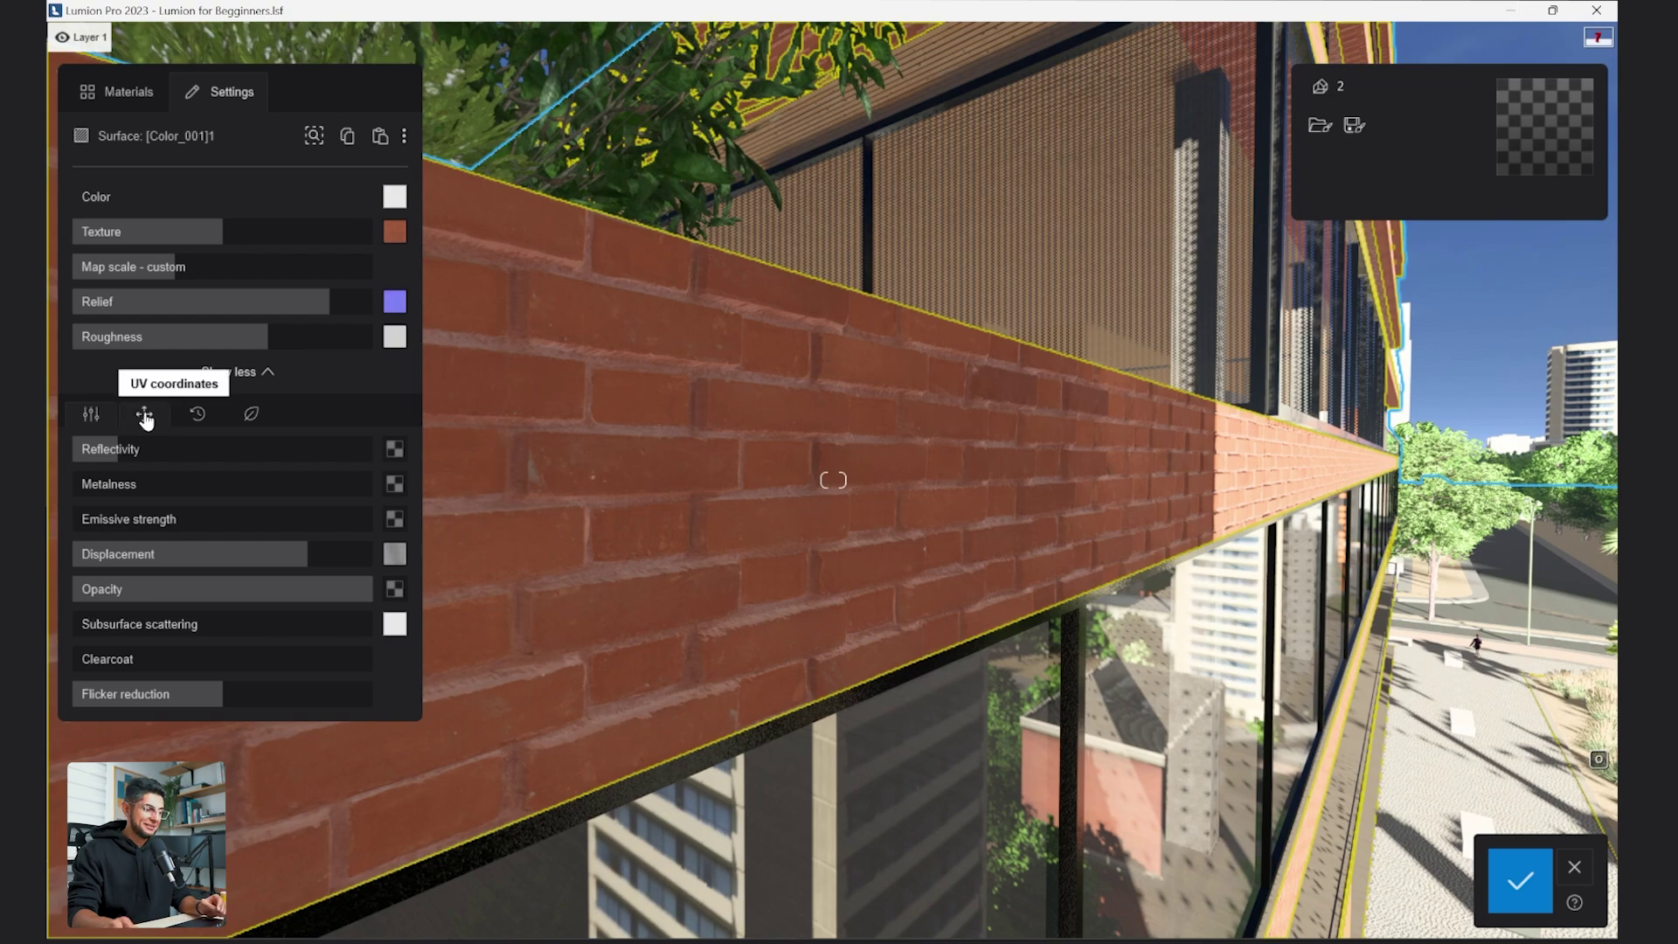
Strongly soften the edges of the brick slab using the material's weathering settings.
left_click(201, 414)
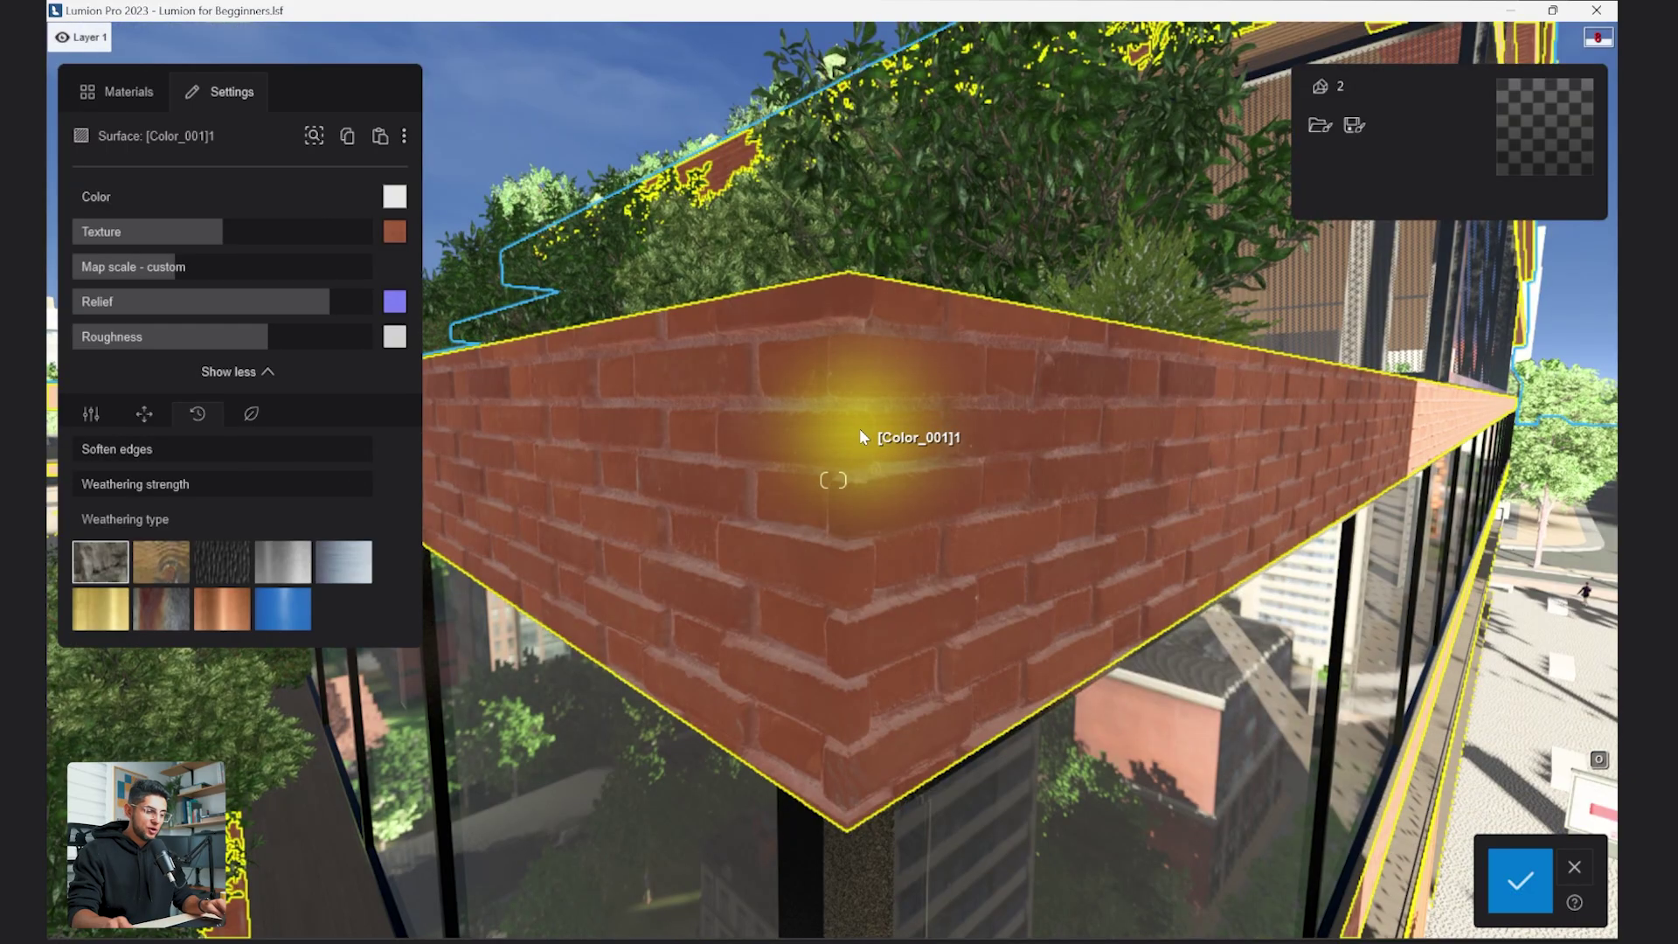
mouse_move(854, 438)
right_mouse_down()
mouse_move(646, 429)
mouse_move(847, 433)
right_mouse_up()
key("d")
key("w")
key("q")
key("q")
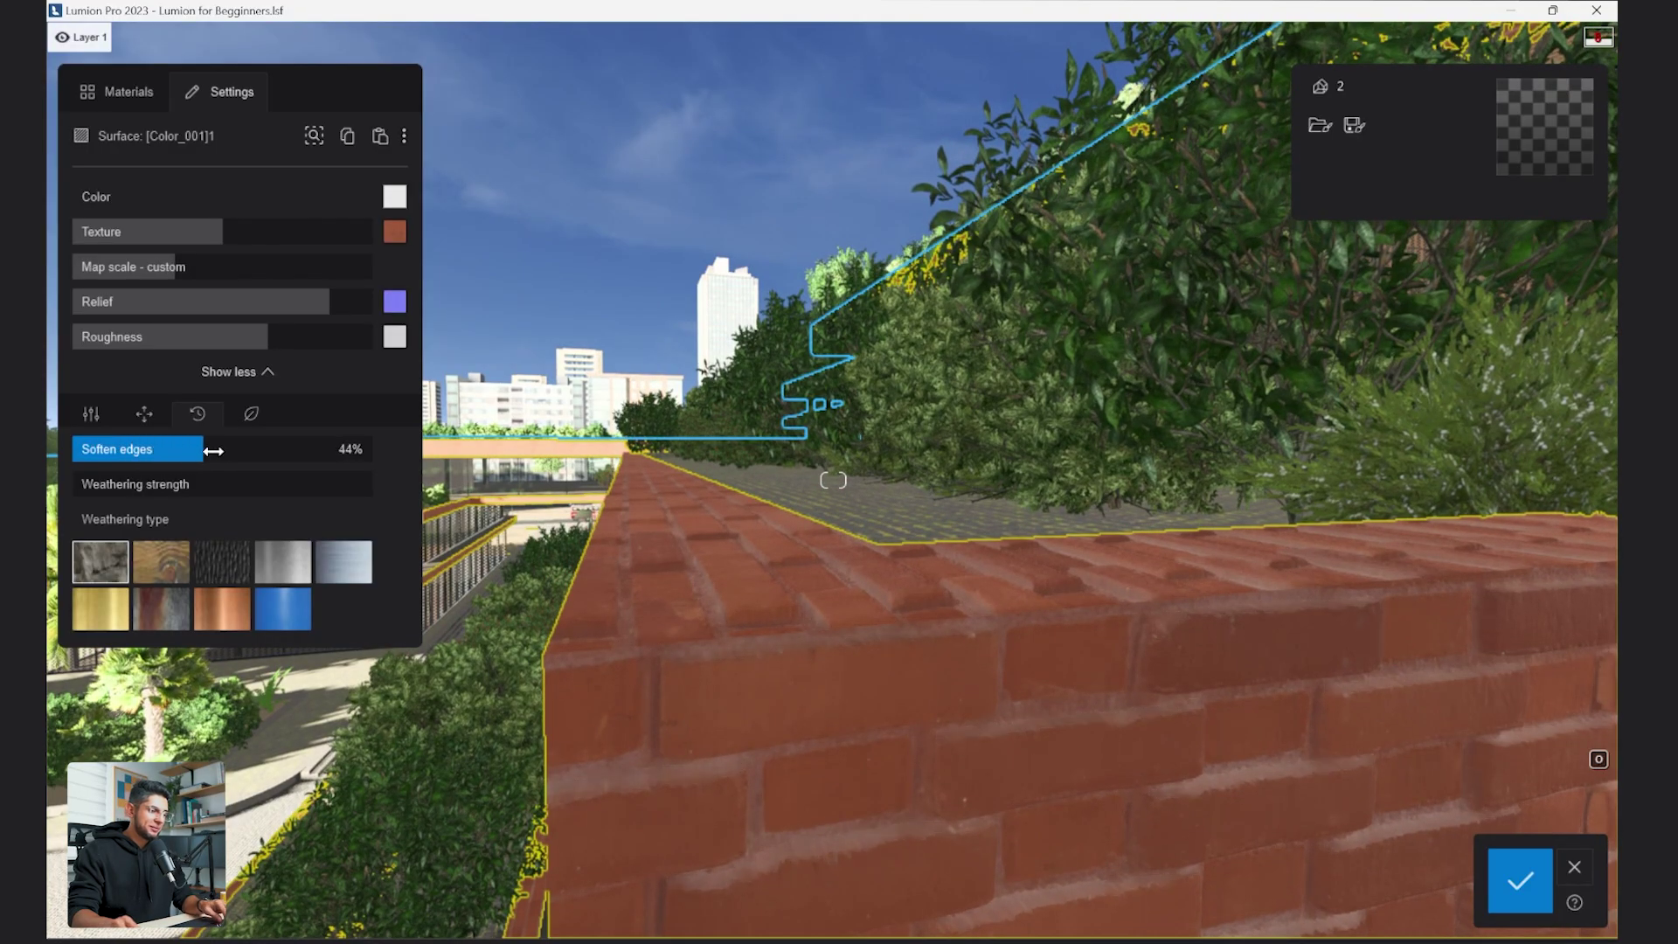
left_click_drag(214, 451, 321, 449)
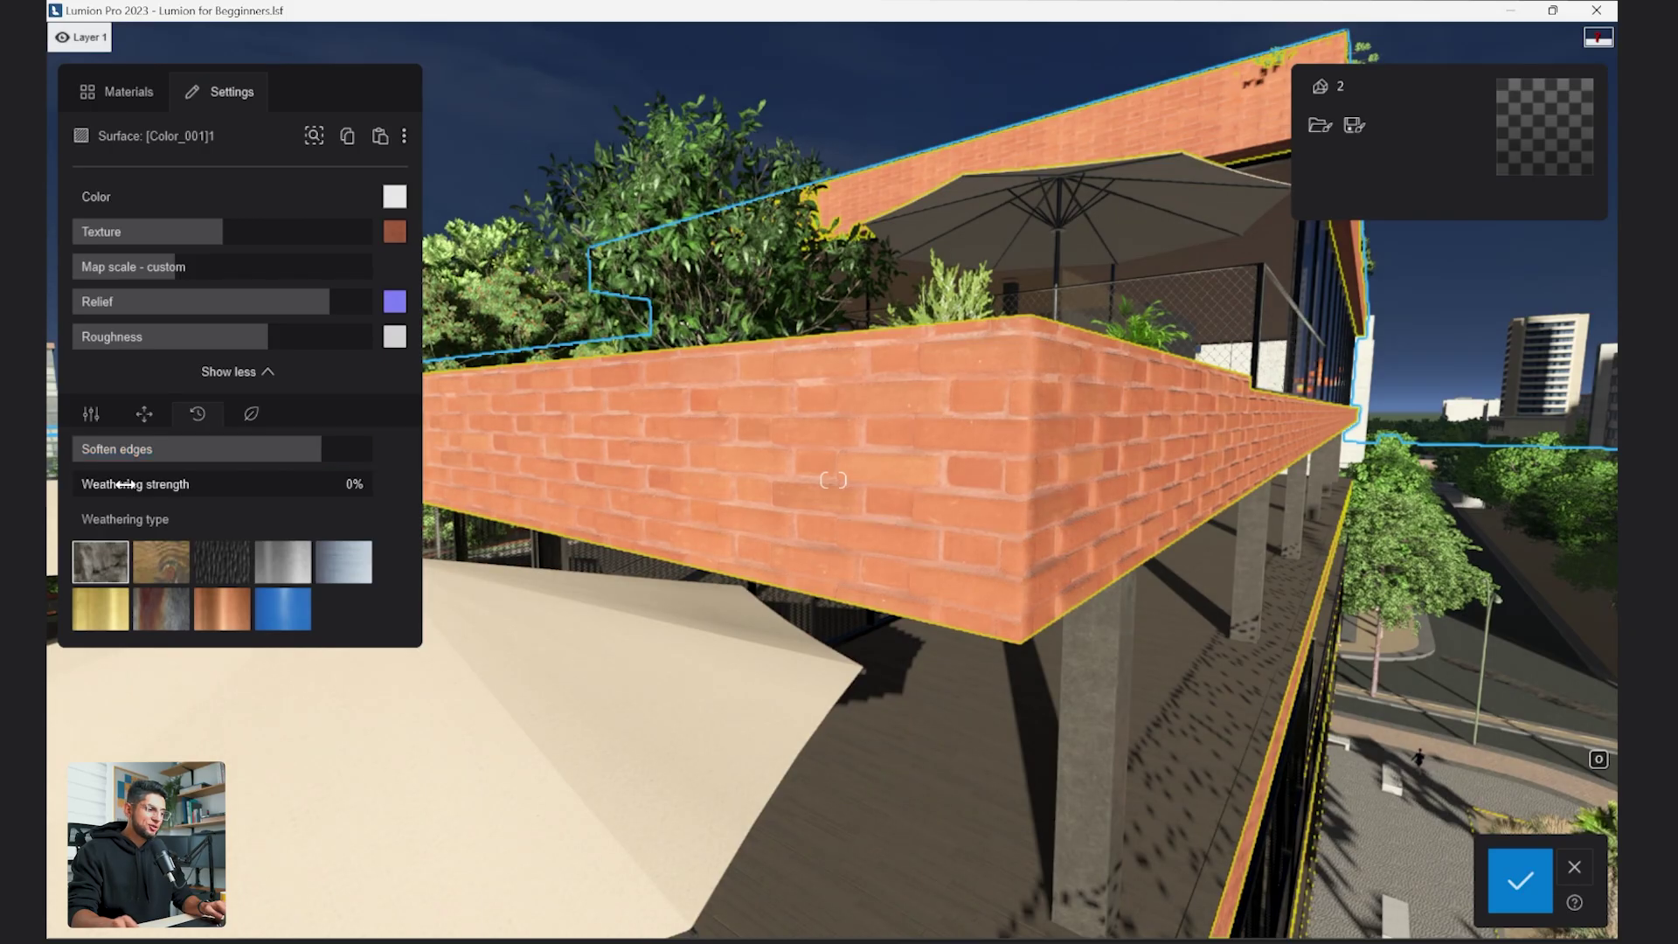
Test different weathering strengths with the stone type on the brick, settle on about half, and save the material changes.
left_click_drag(125, 484, 210, 487)
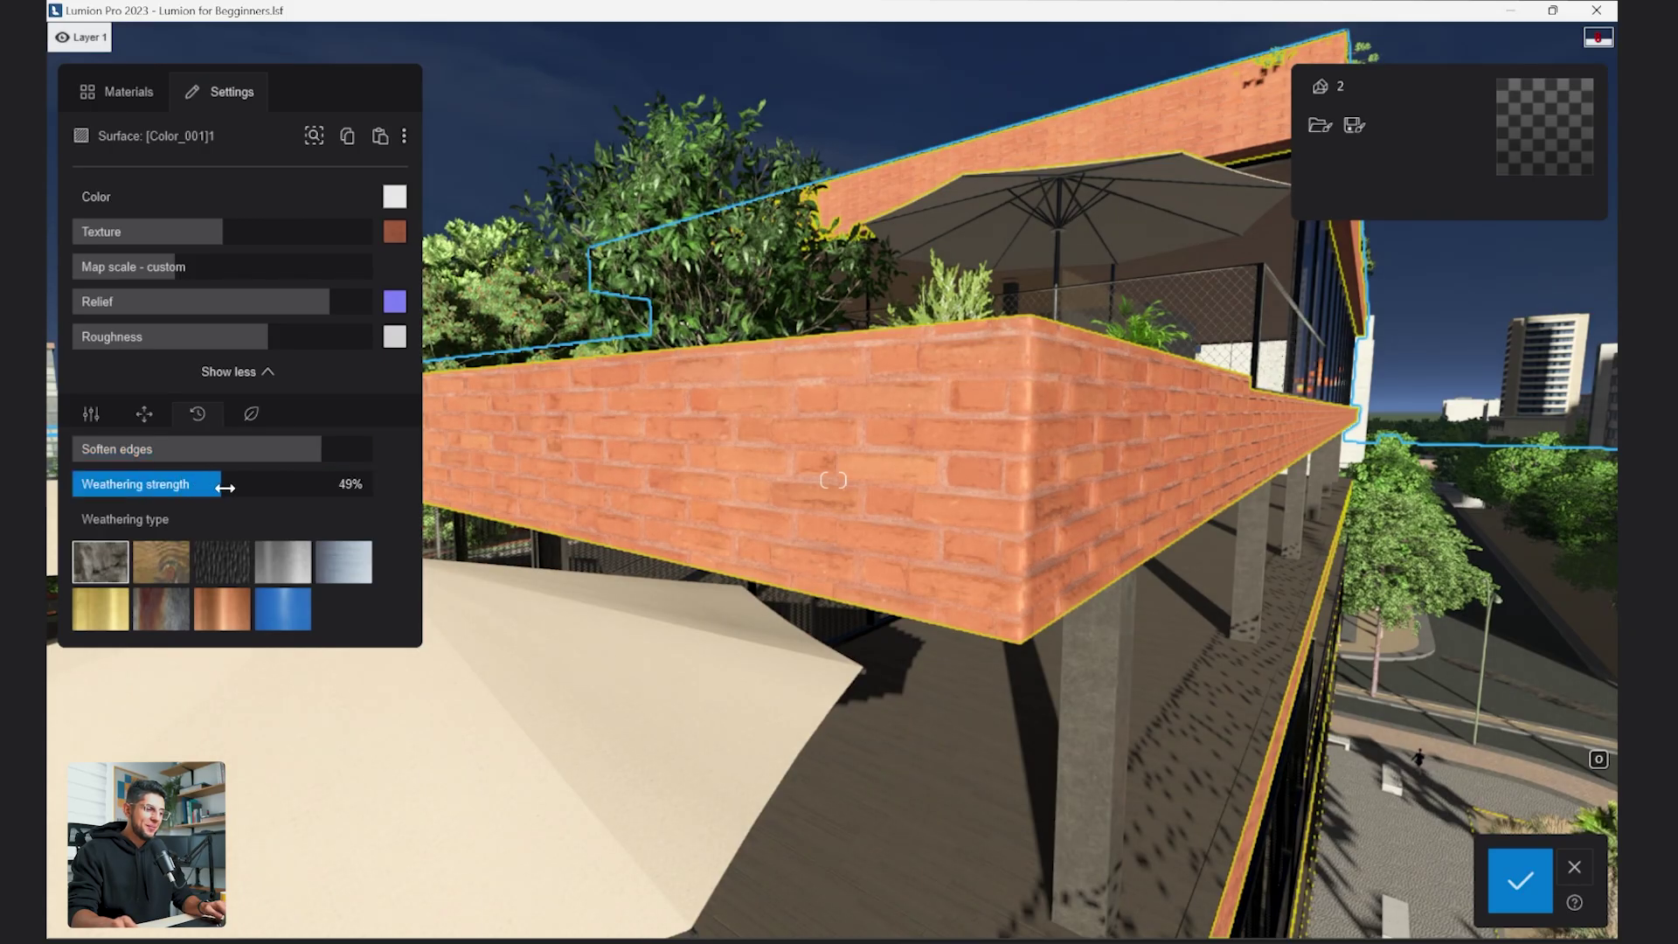
left_click_drag(651, 505, 651, 504)
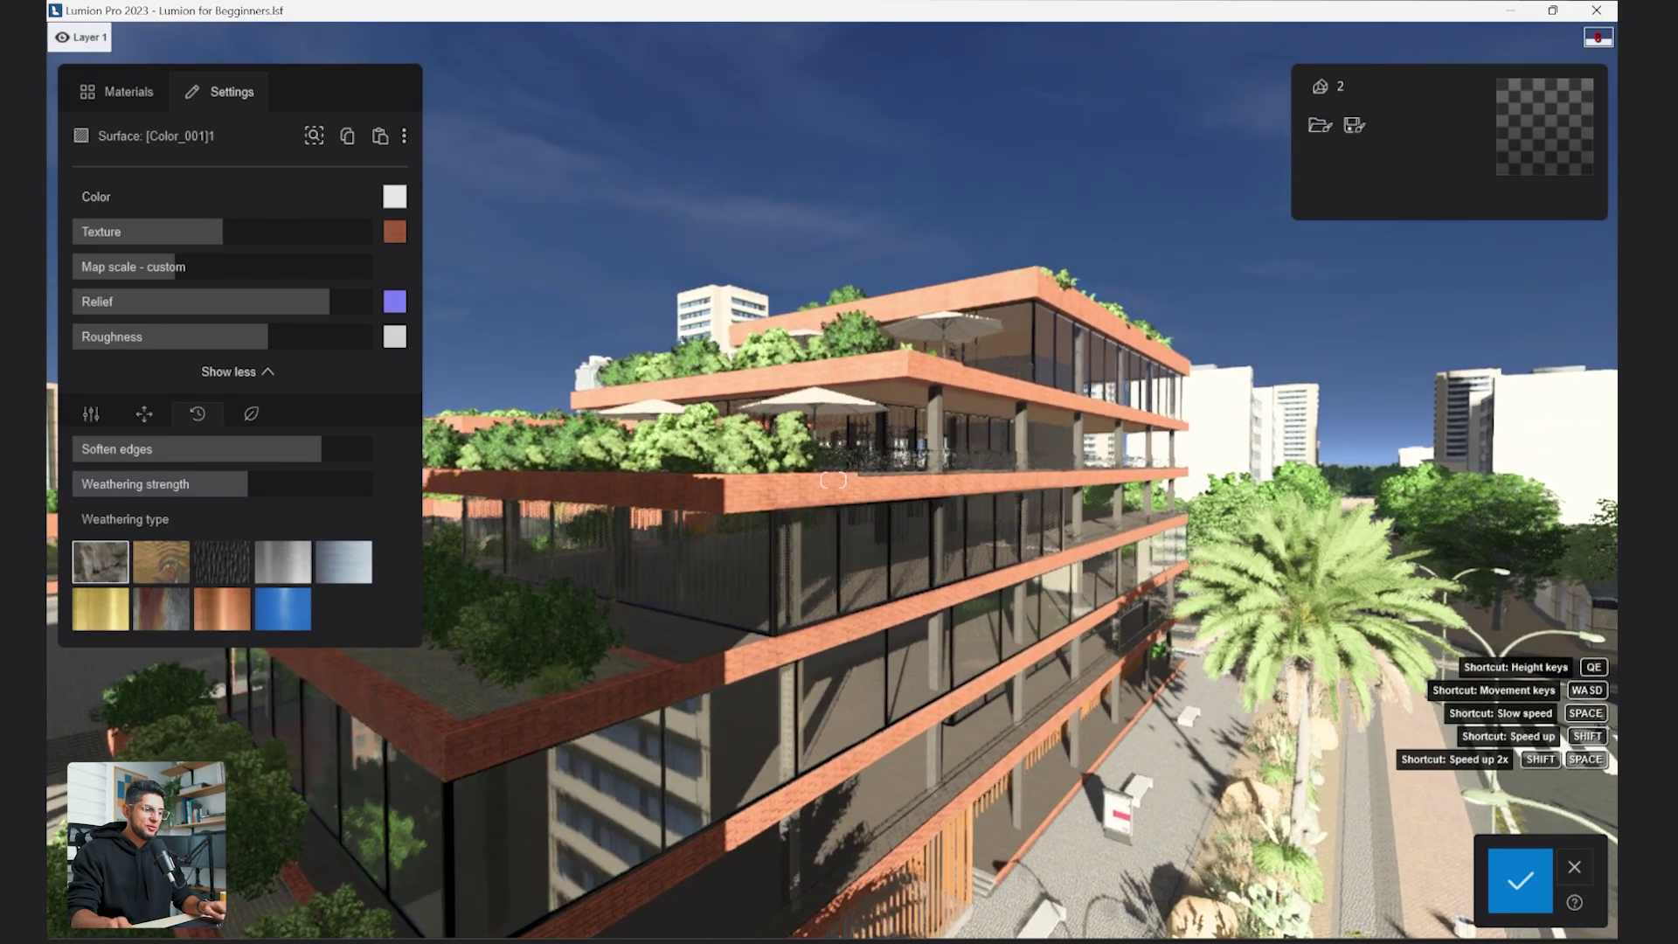
key("w")
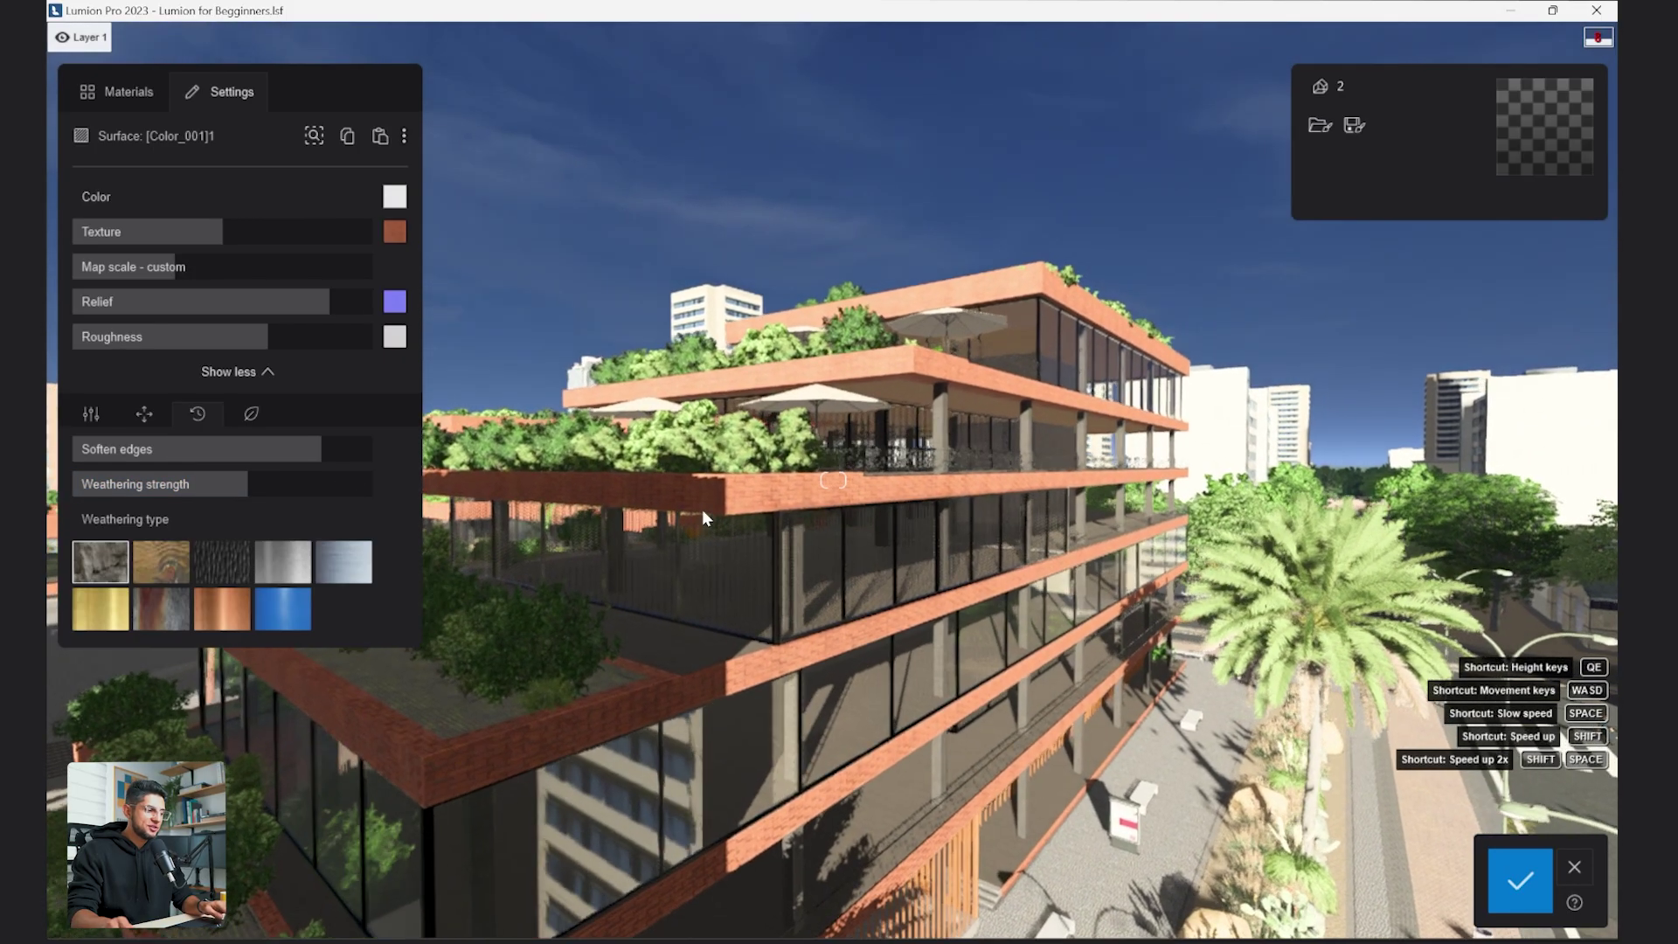
left_click_drag(249, 486, 429, 488)
key("w")
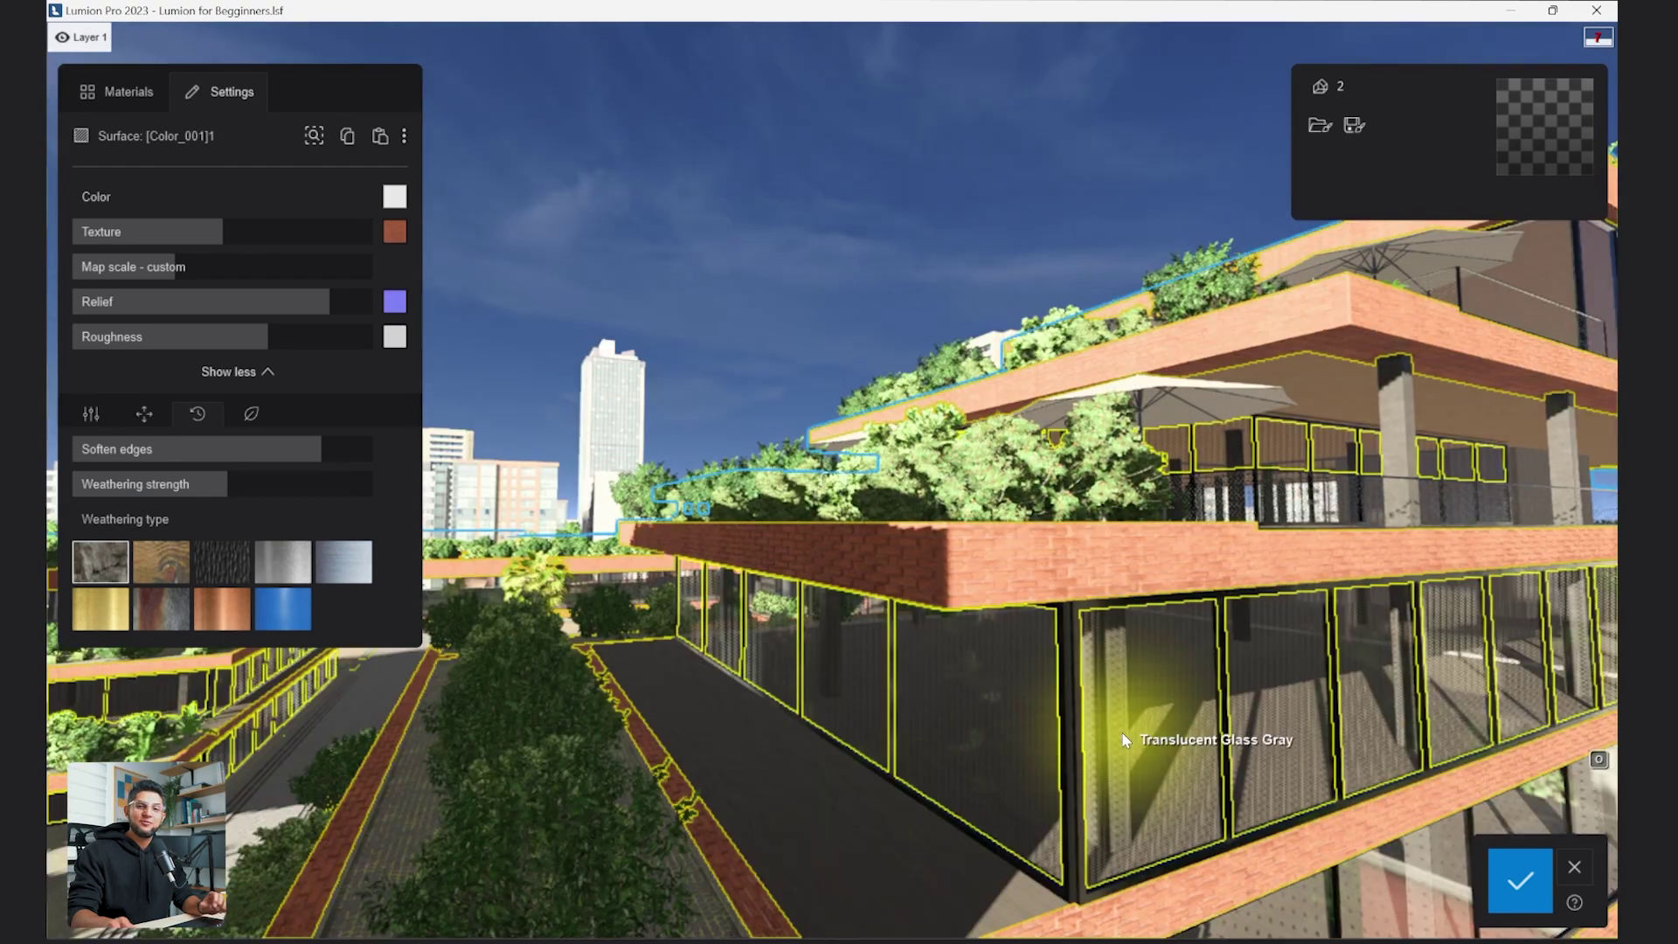
left_click(1521, 887)
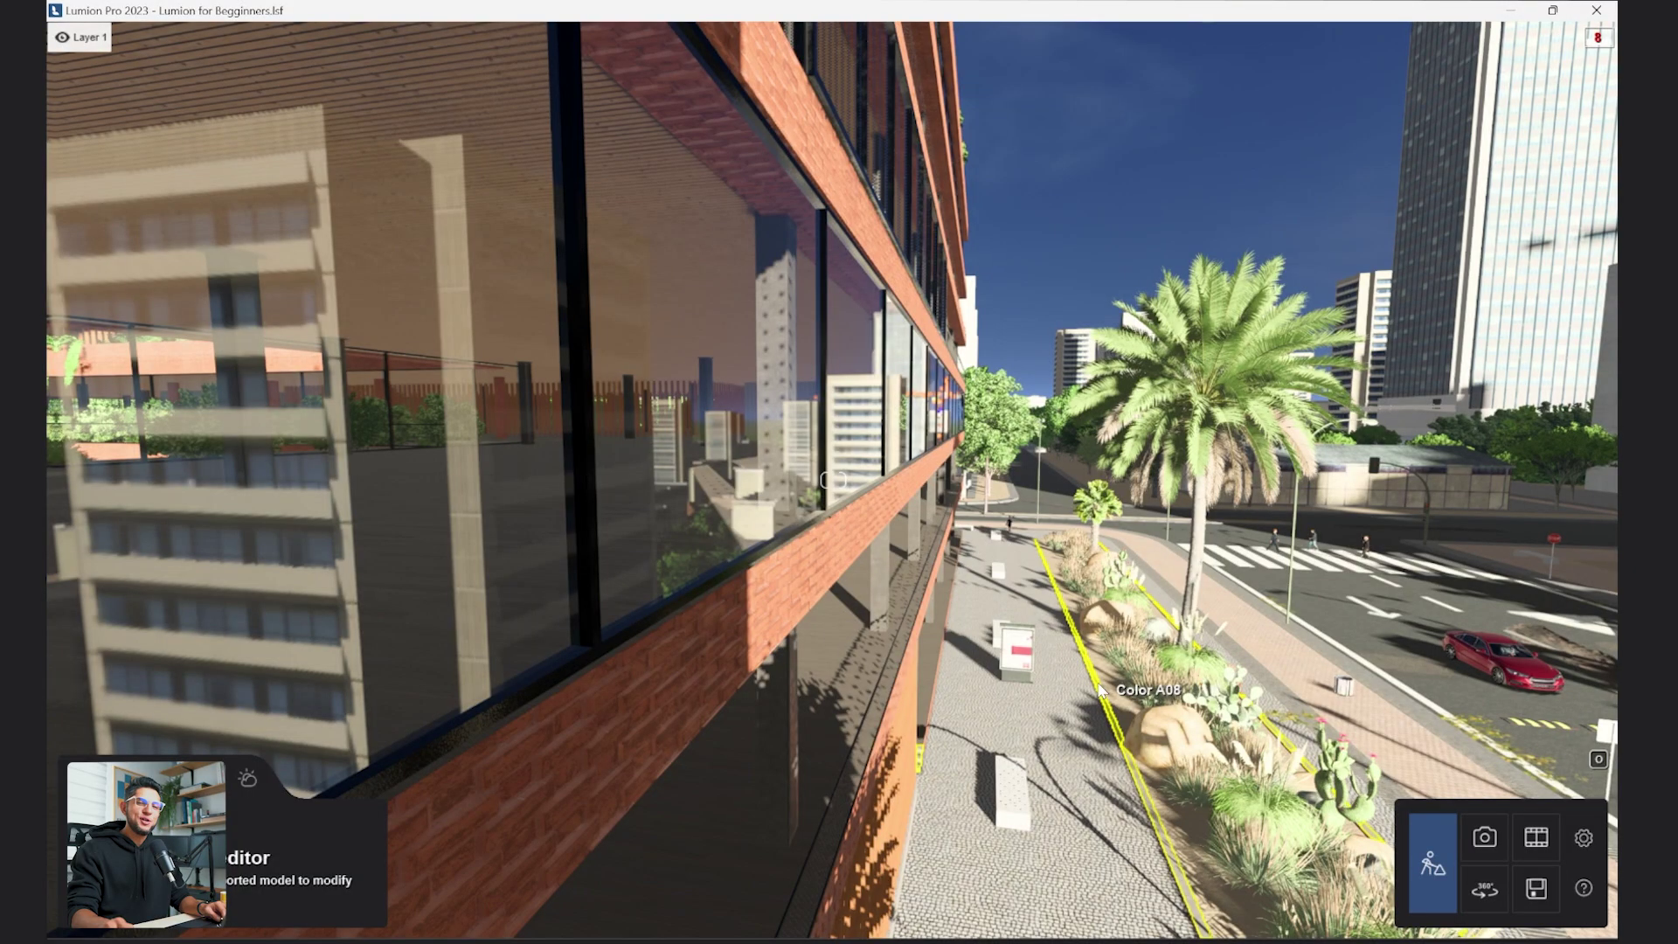
Compare the window glass RW_Gray_0.2 at full distortion and with none from inside the building, and set its distortion to 37%.
scroll(896, 619, "up", 3)
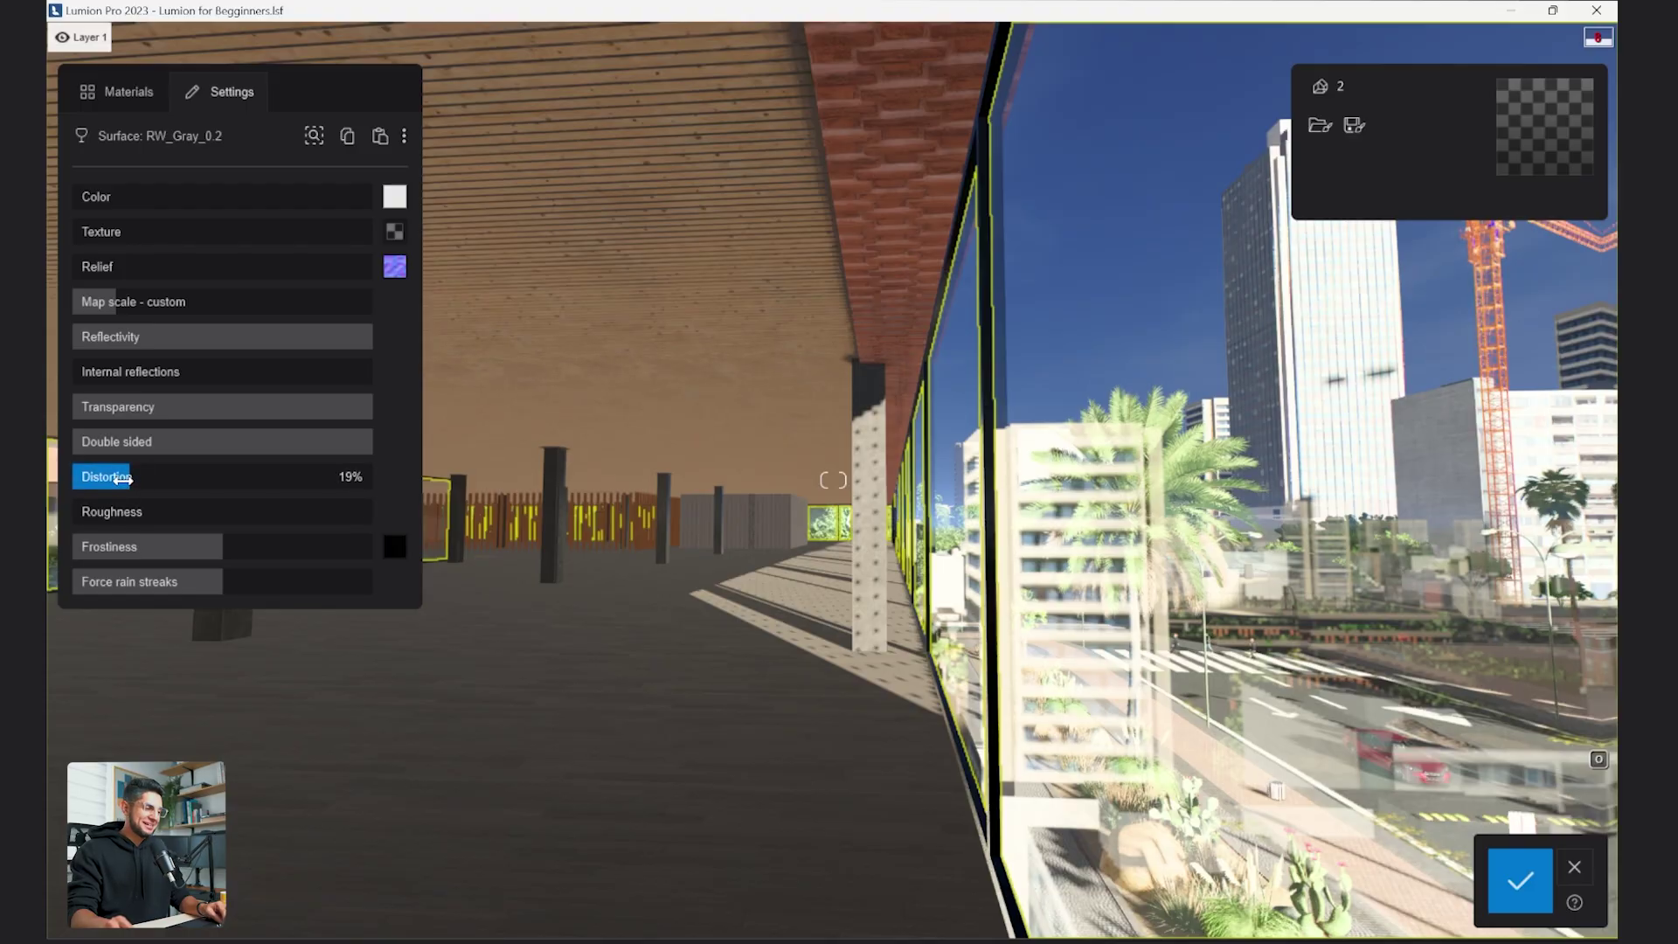
left_click_drag(186, 476, 405, 480)
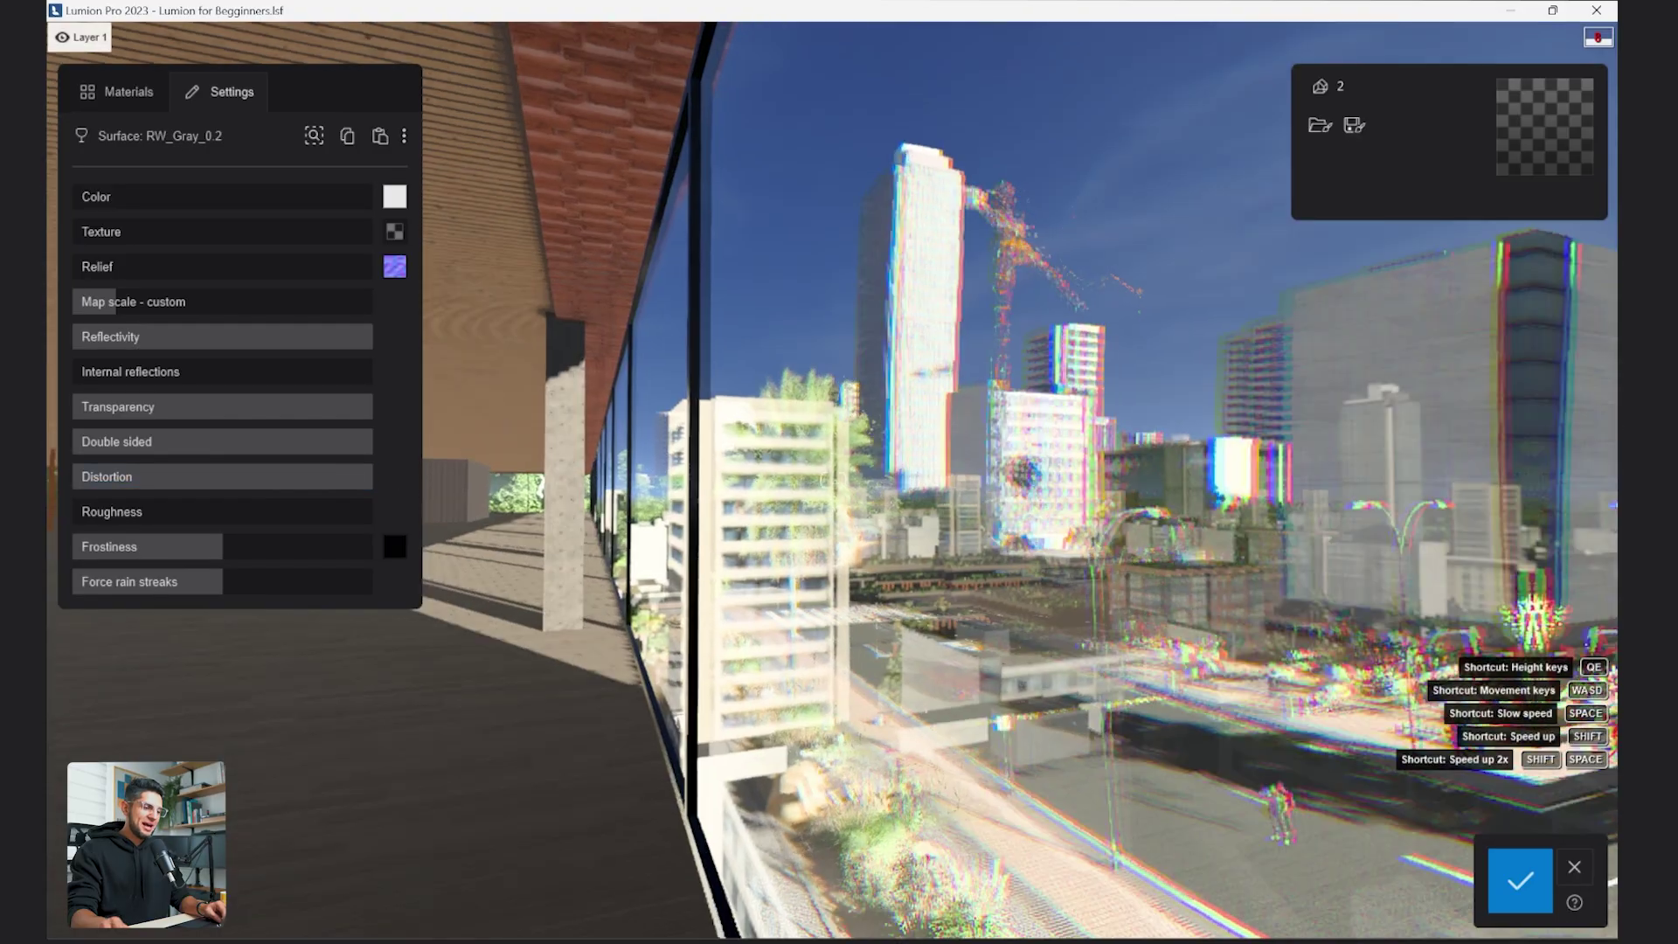
mouse_move(833, 479)
right_mouse_down()
mouse_move(883, 480)
mouse_move(809, 480)
mouse_move(832, 480)
right_mouse_up()
key("s")
key("a")
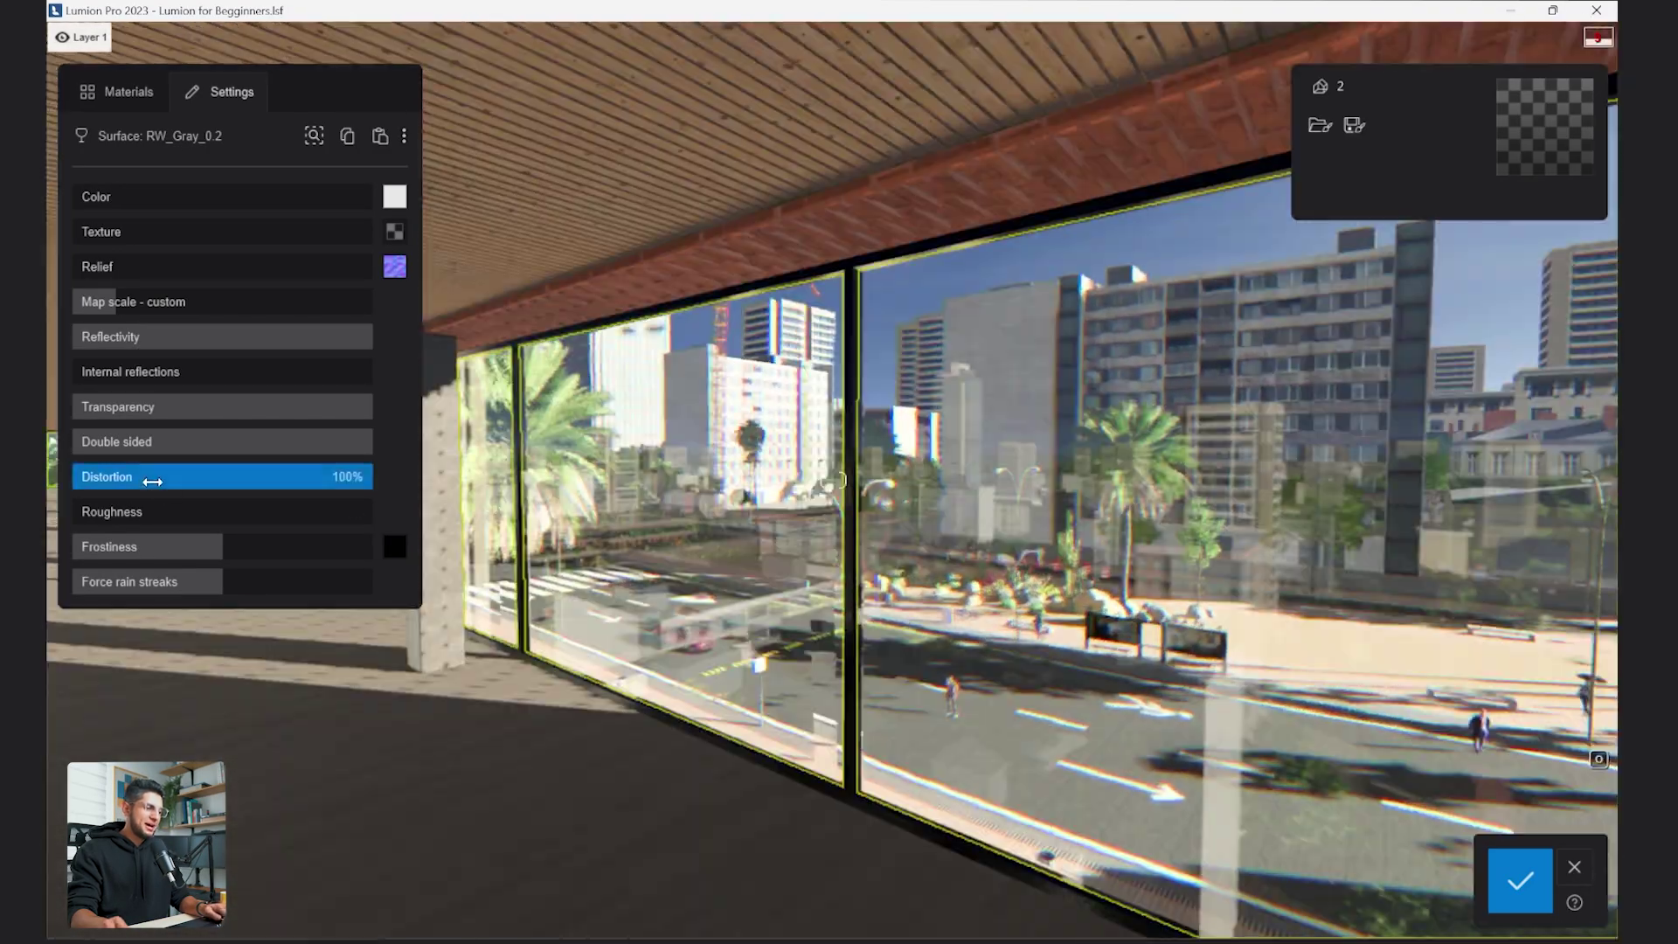
left_click_drag(152, 482, 75, 478)
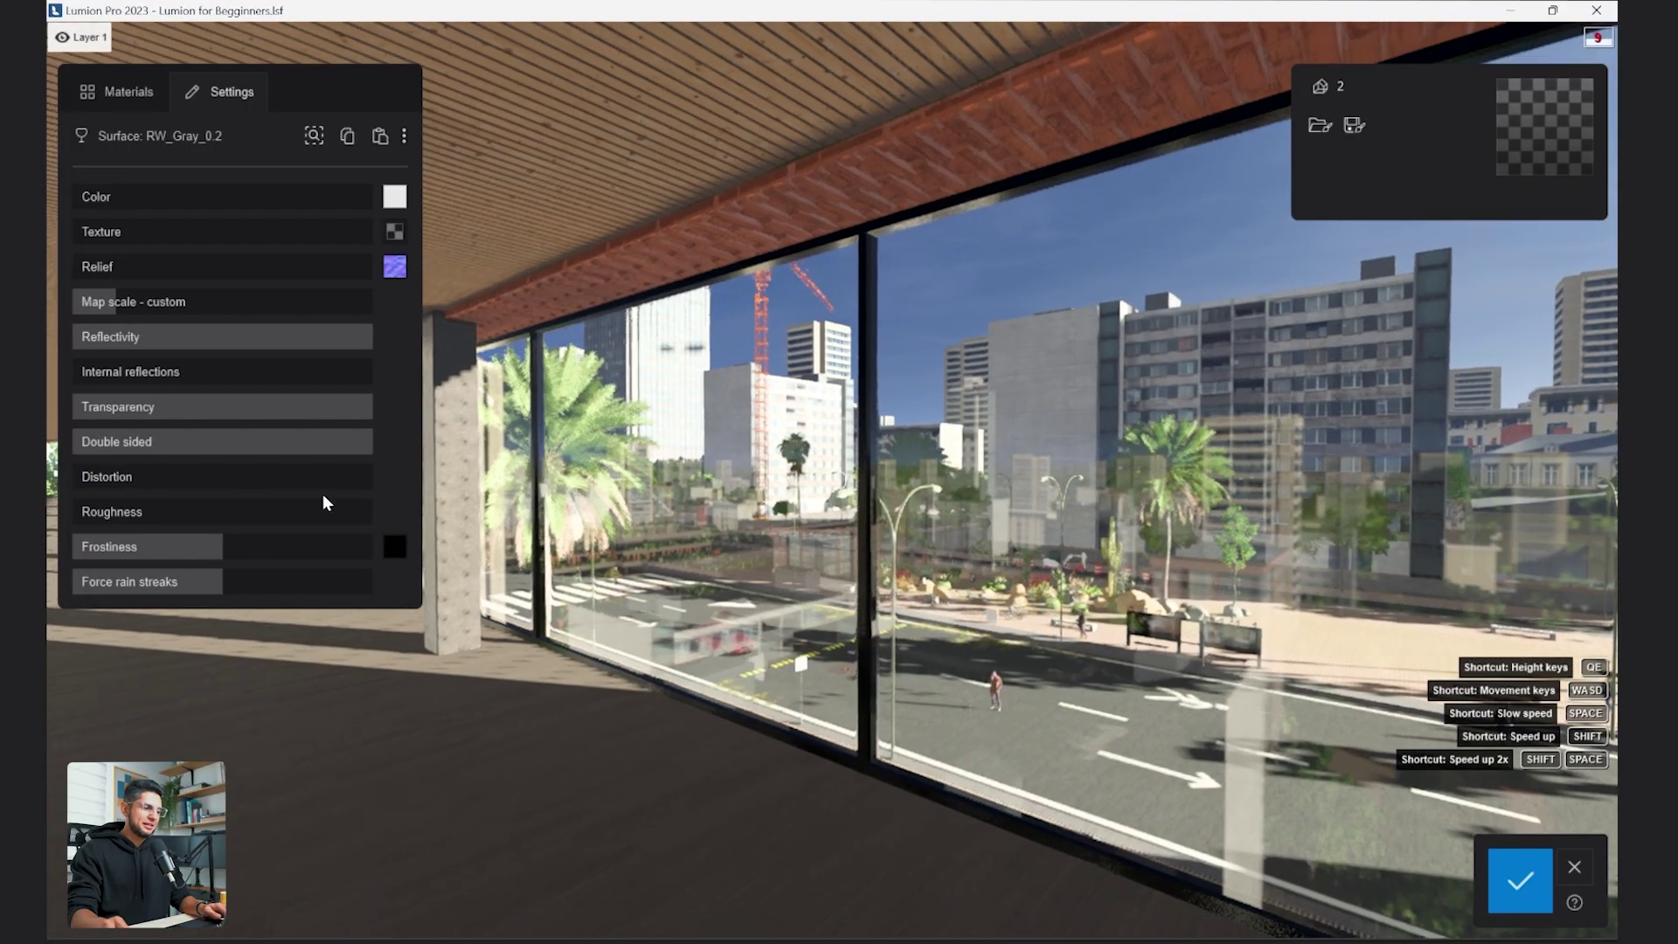
left_click(181, 478)
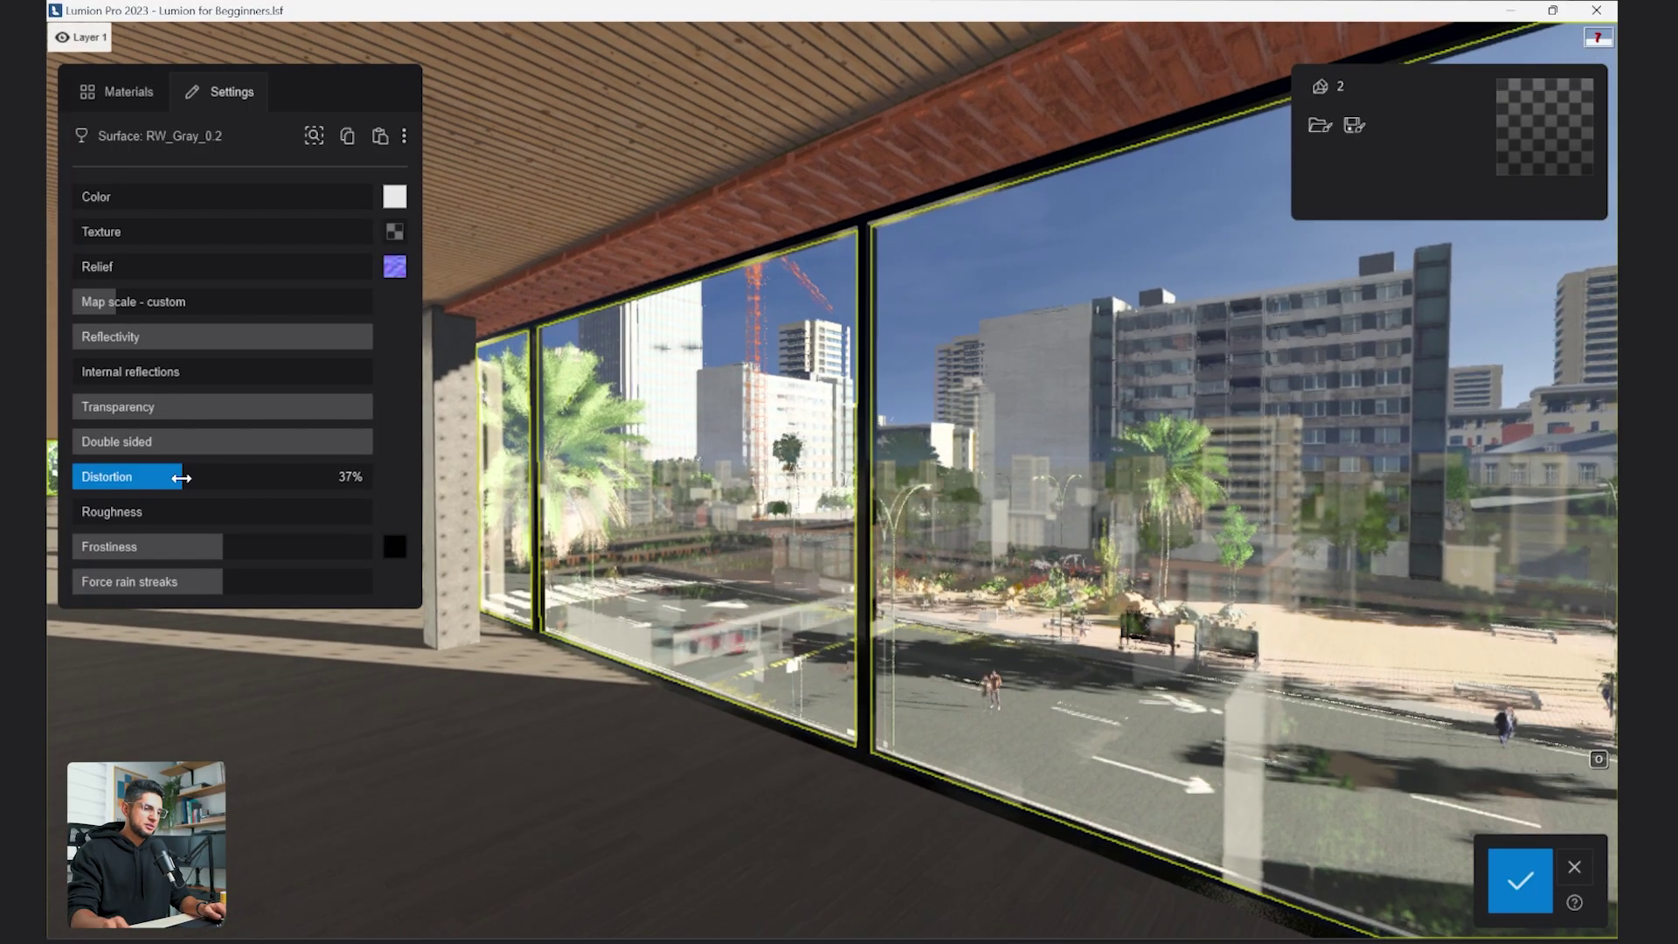
Set the distortion of the window glass RW_Gray_0.2 to 25% and check the reflections along the windows from inside.
left_click(151, 478)
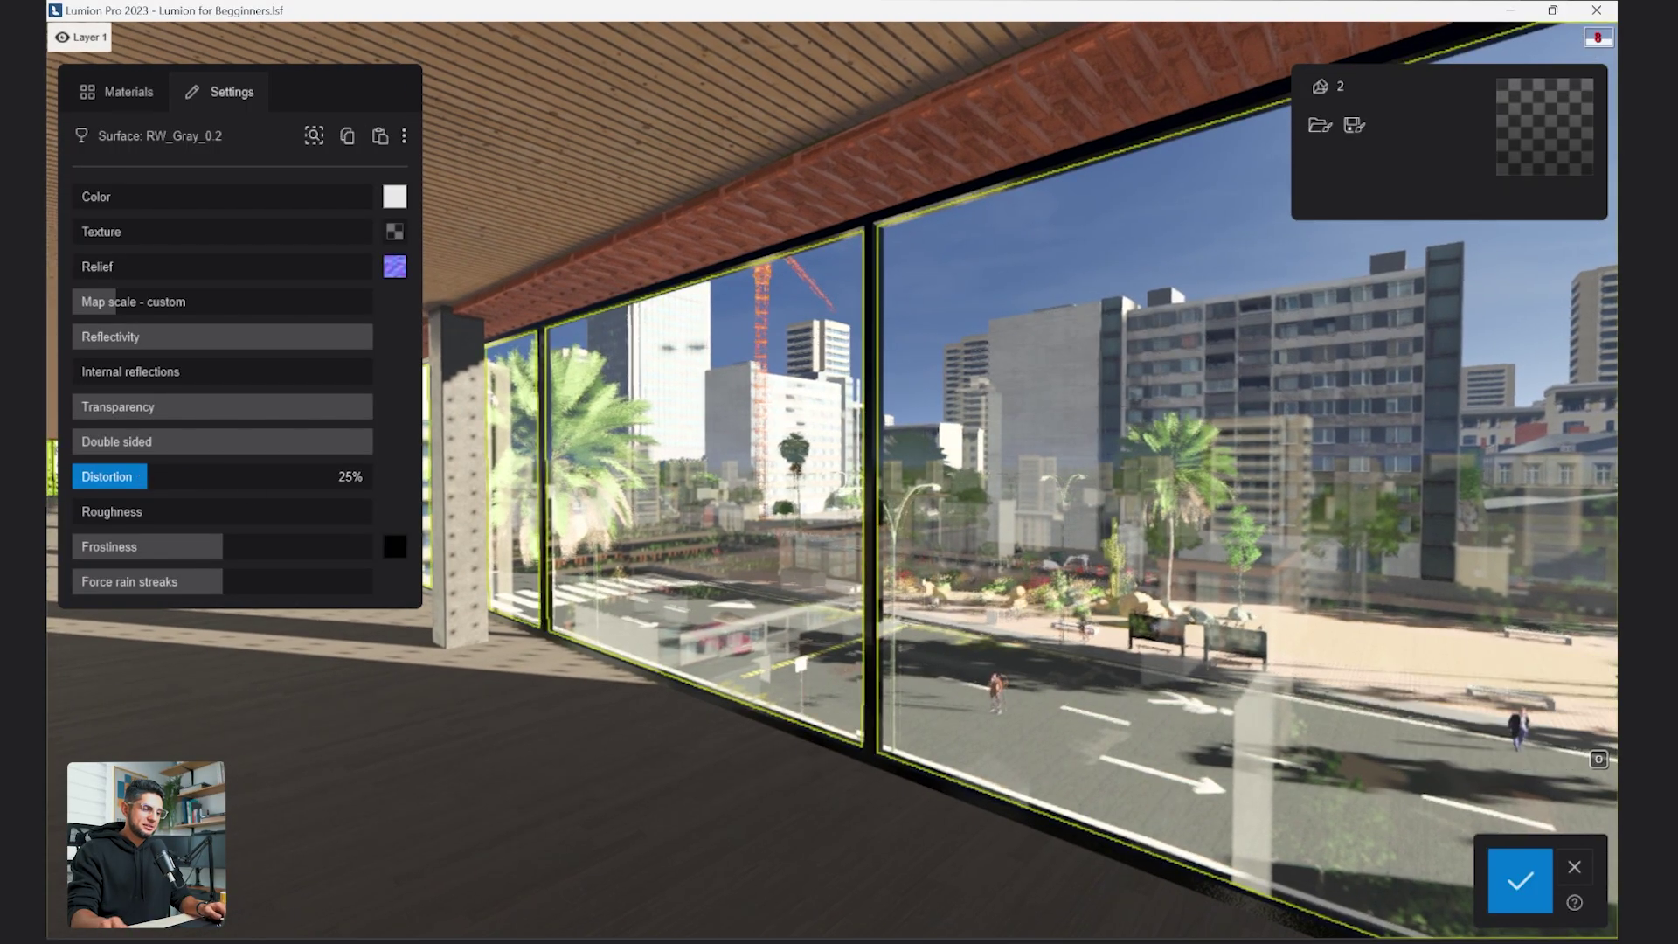
key("a")
mouse_move(833, 480)
right_mouse_down()
mouse_move(861, 479)
mouse_move(833, 480)
right_mouse_up()
right_click_drag(1037, 583, 821, 584)
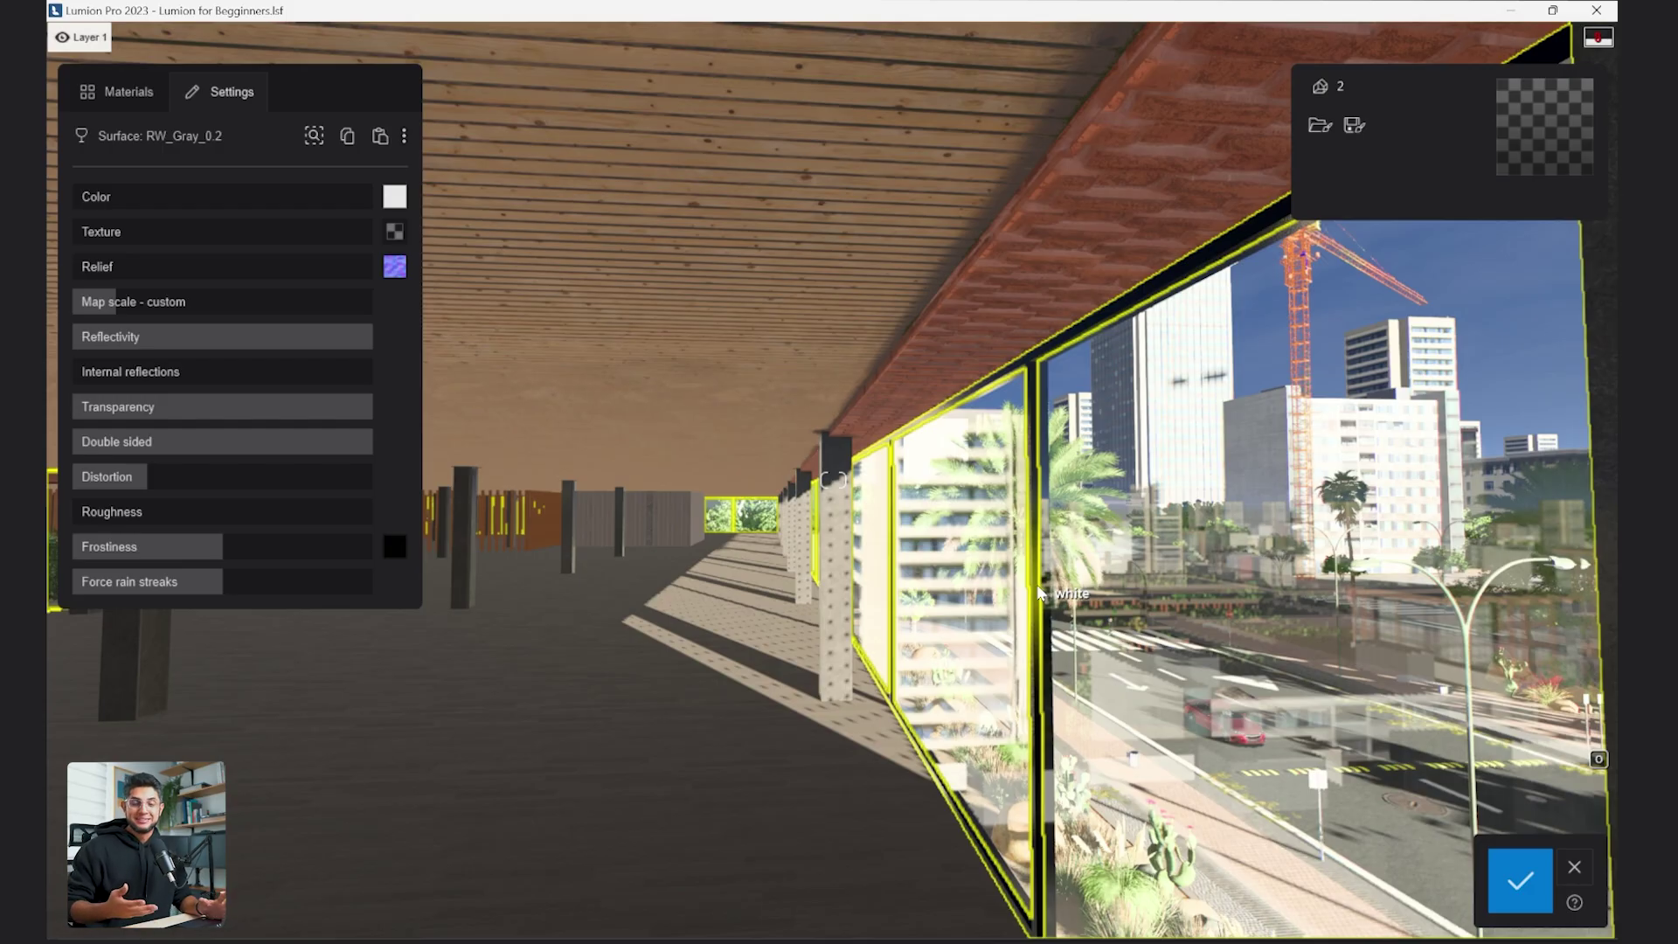
Add a small amount of clearcoat to the floor surface Asphalt New and examine its reflections at low and high angles.
left_click(606, 681)
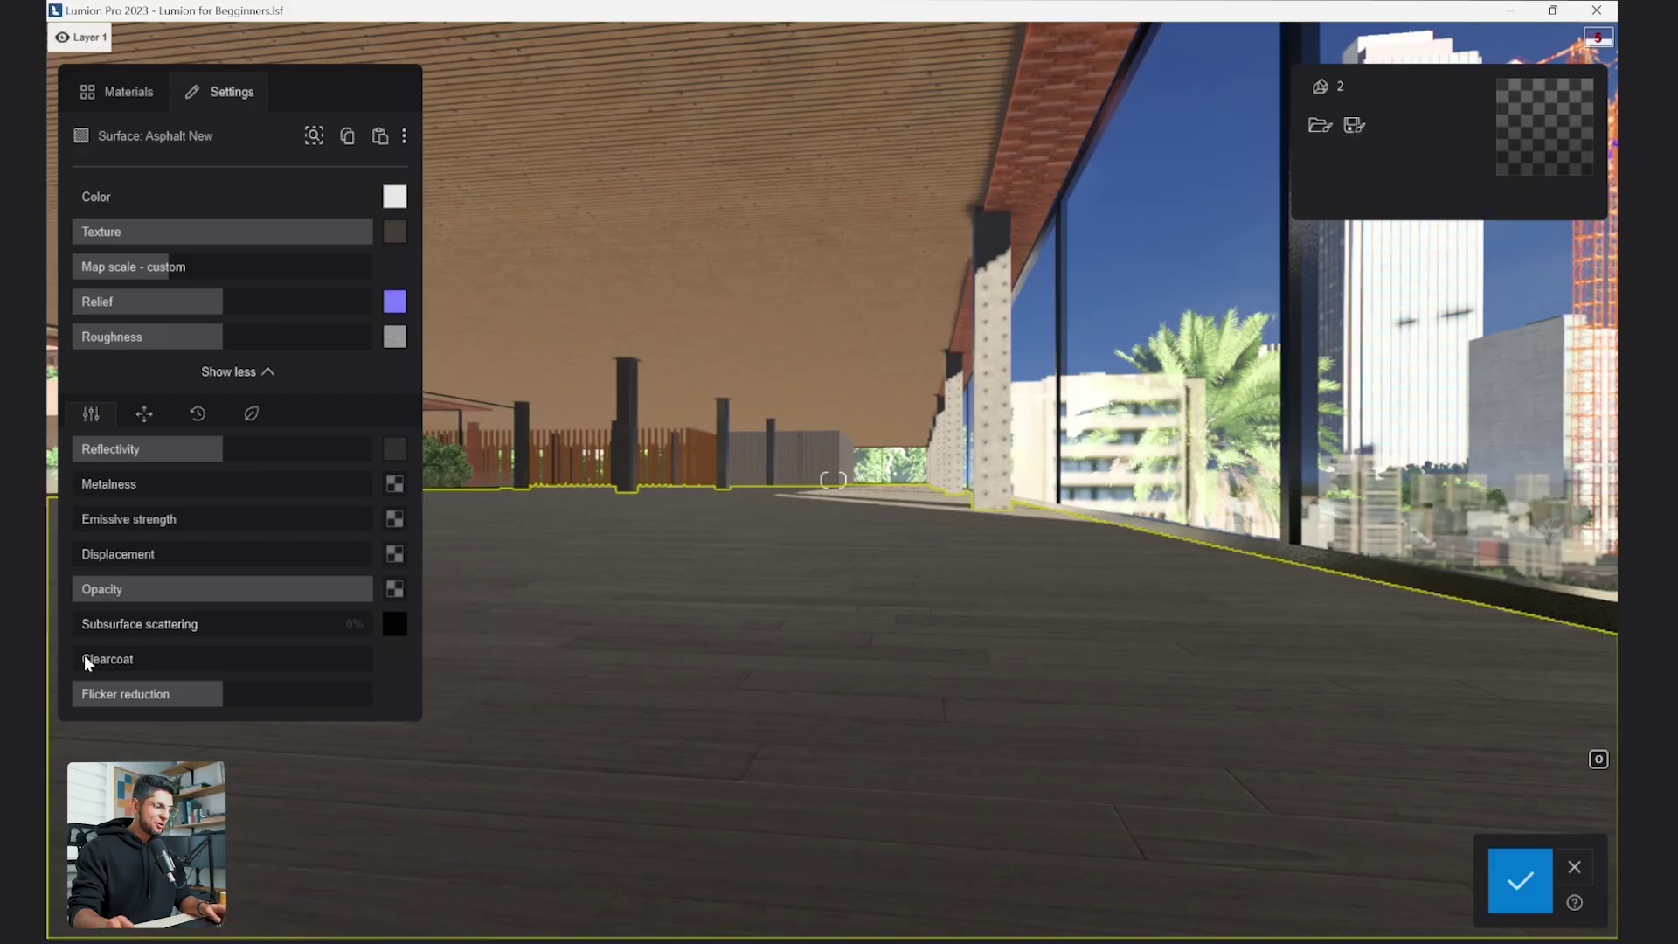
left_click_drag(88, 662, 106, 659)
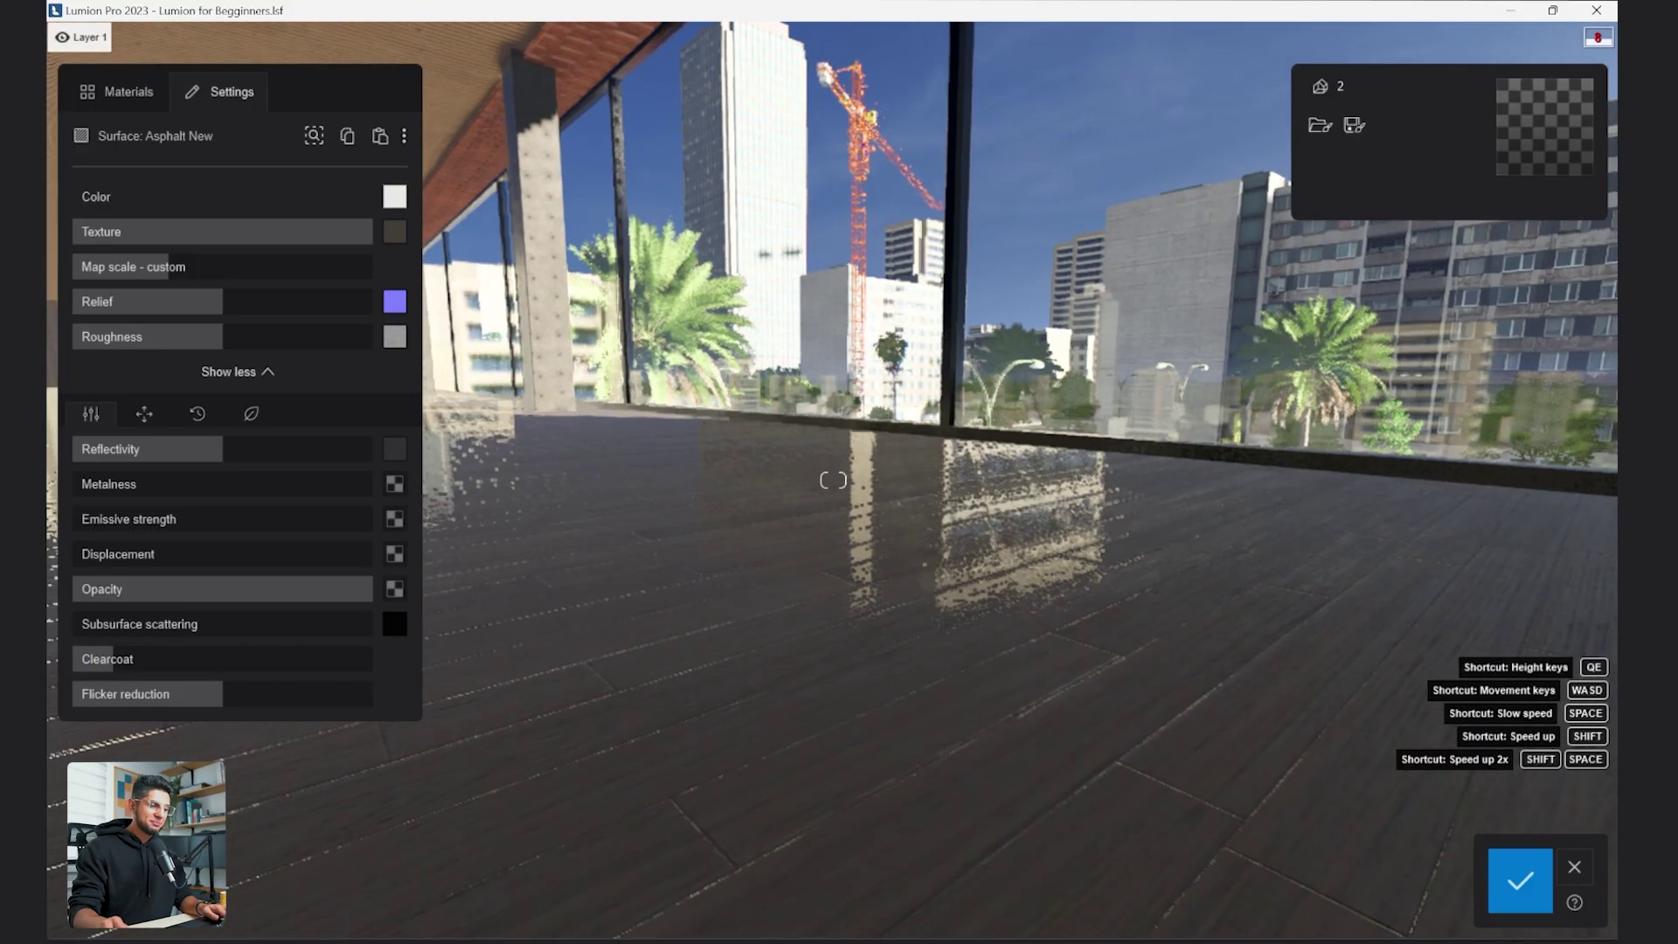
key("e")
key("q")
right_click_drag(780, 672, 780, 671)
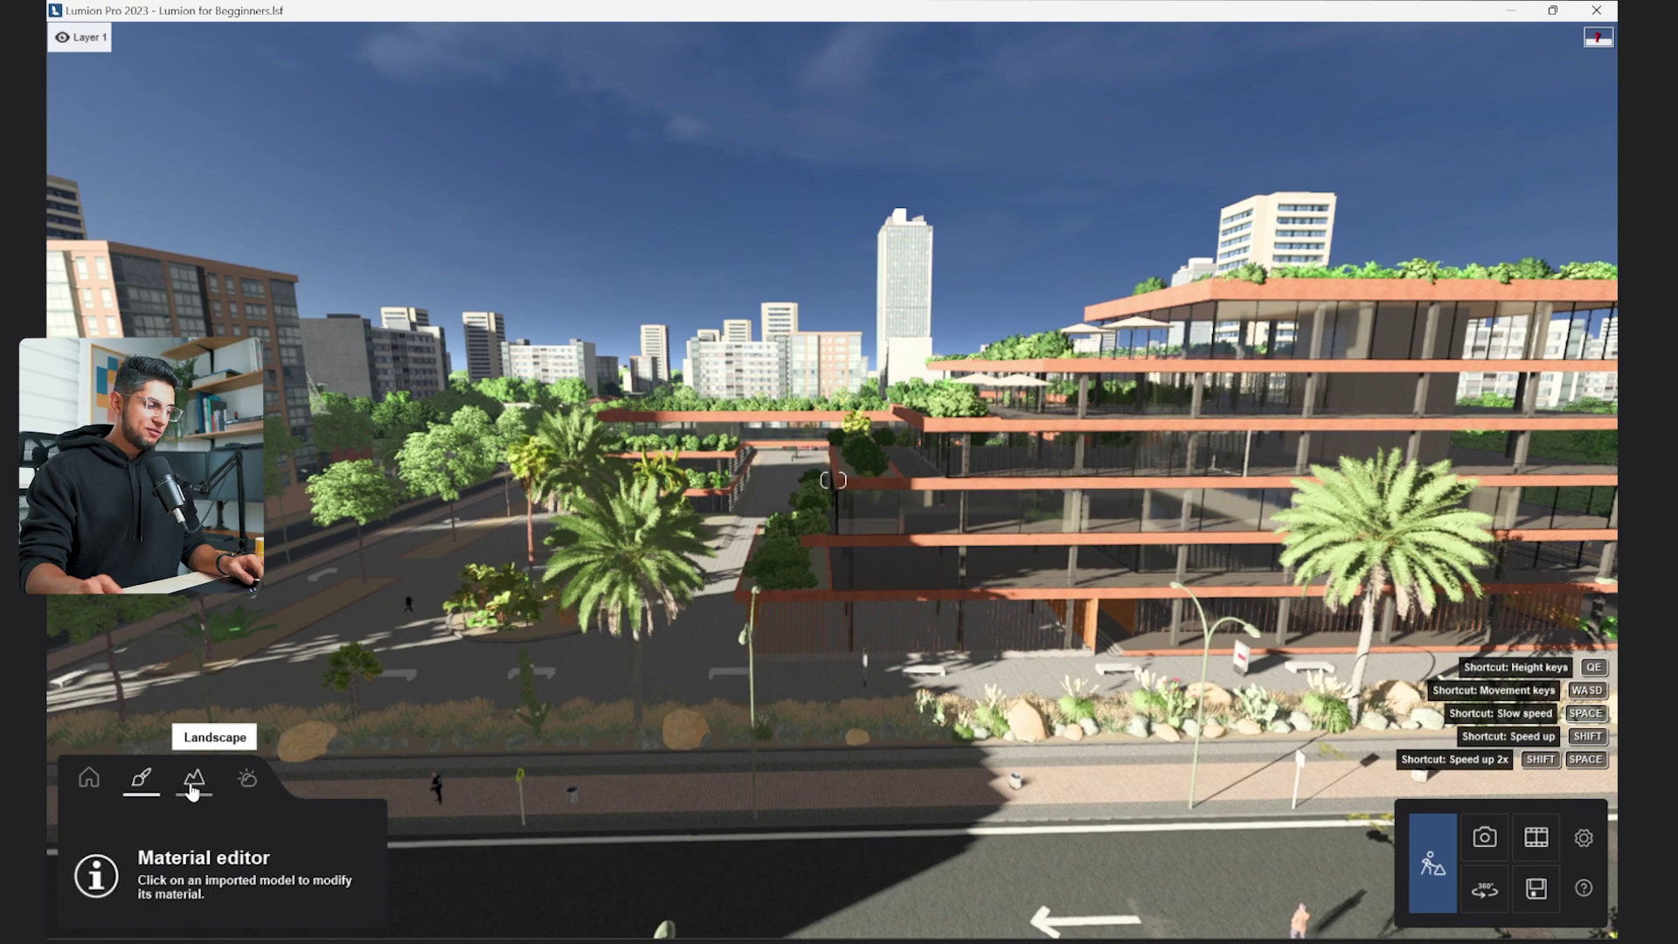
Raise a large hill on the open grass beyond the trees using the landscape height brush at full brush size.
left_click(194, 789)
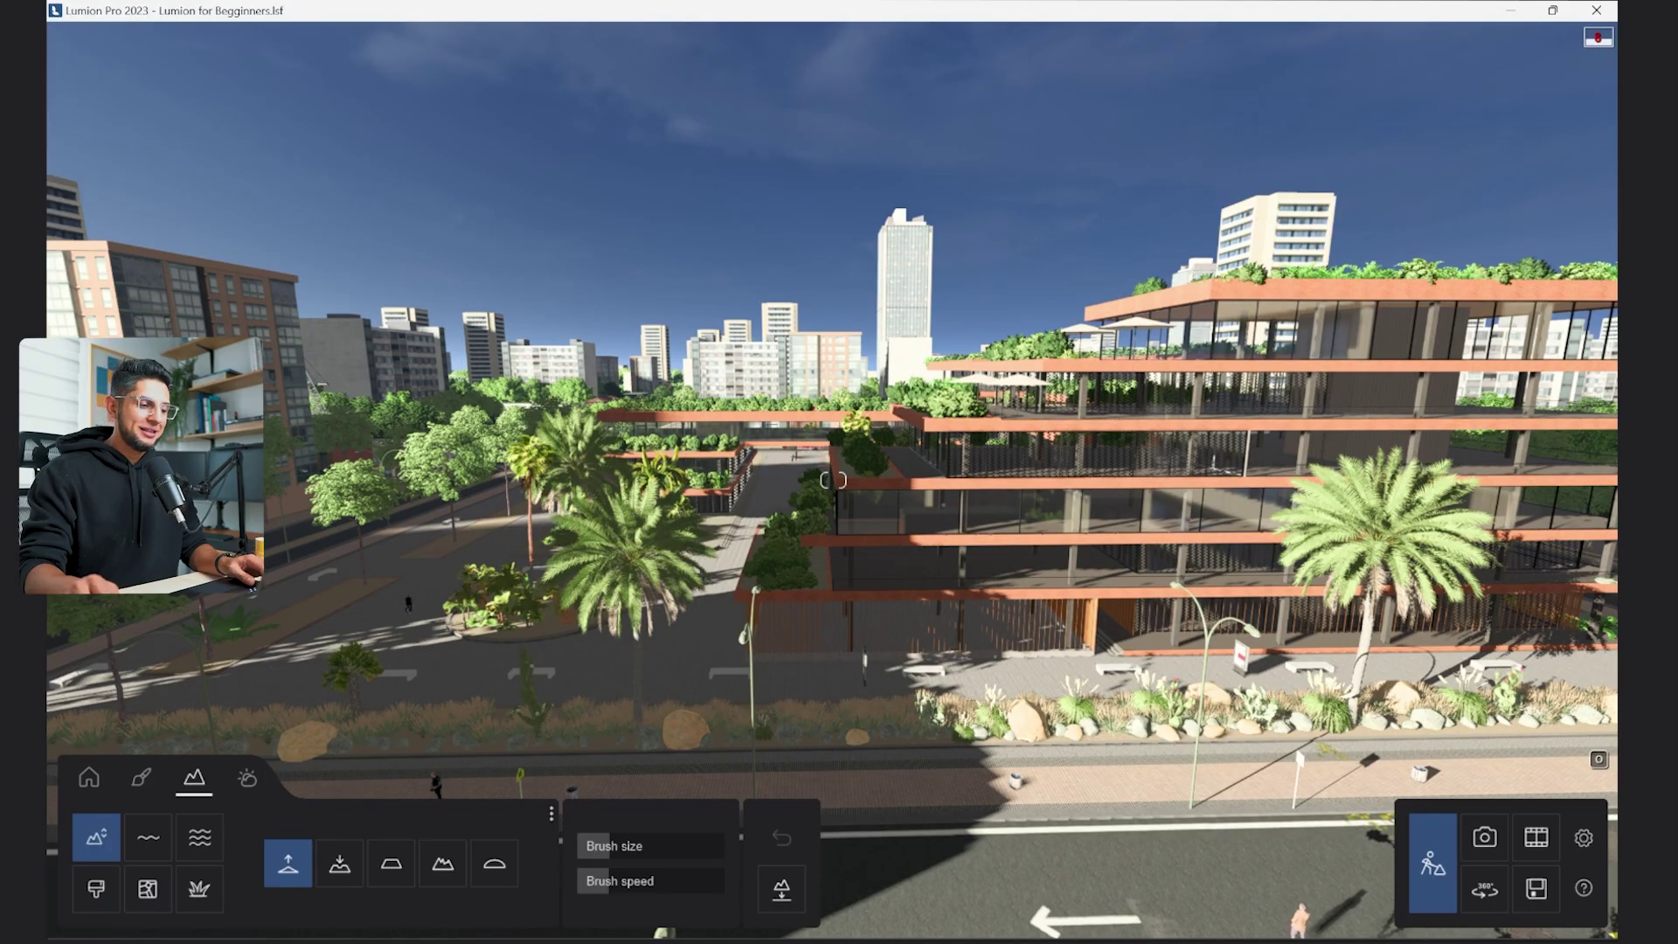
key("s")
right_click_drag(786, 559, 1101, 621)
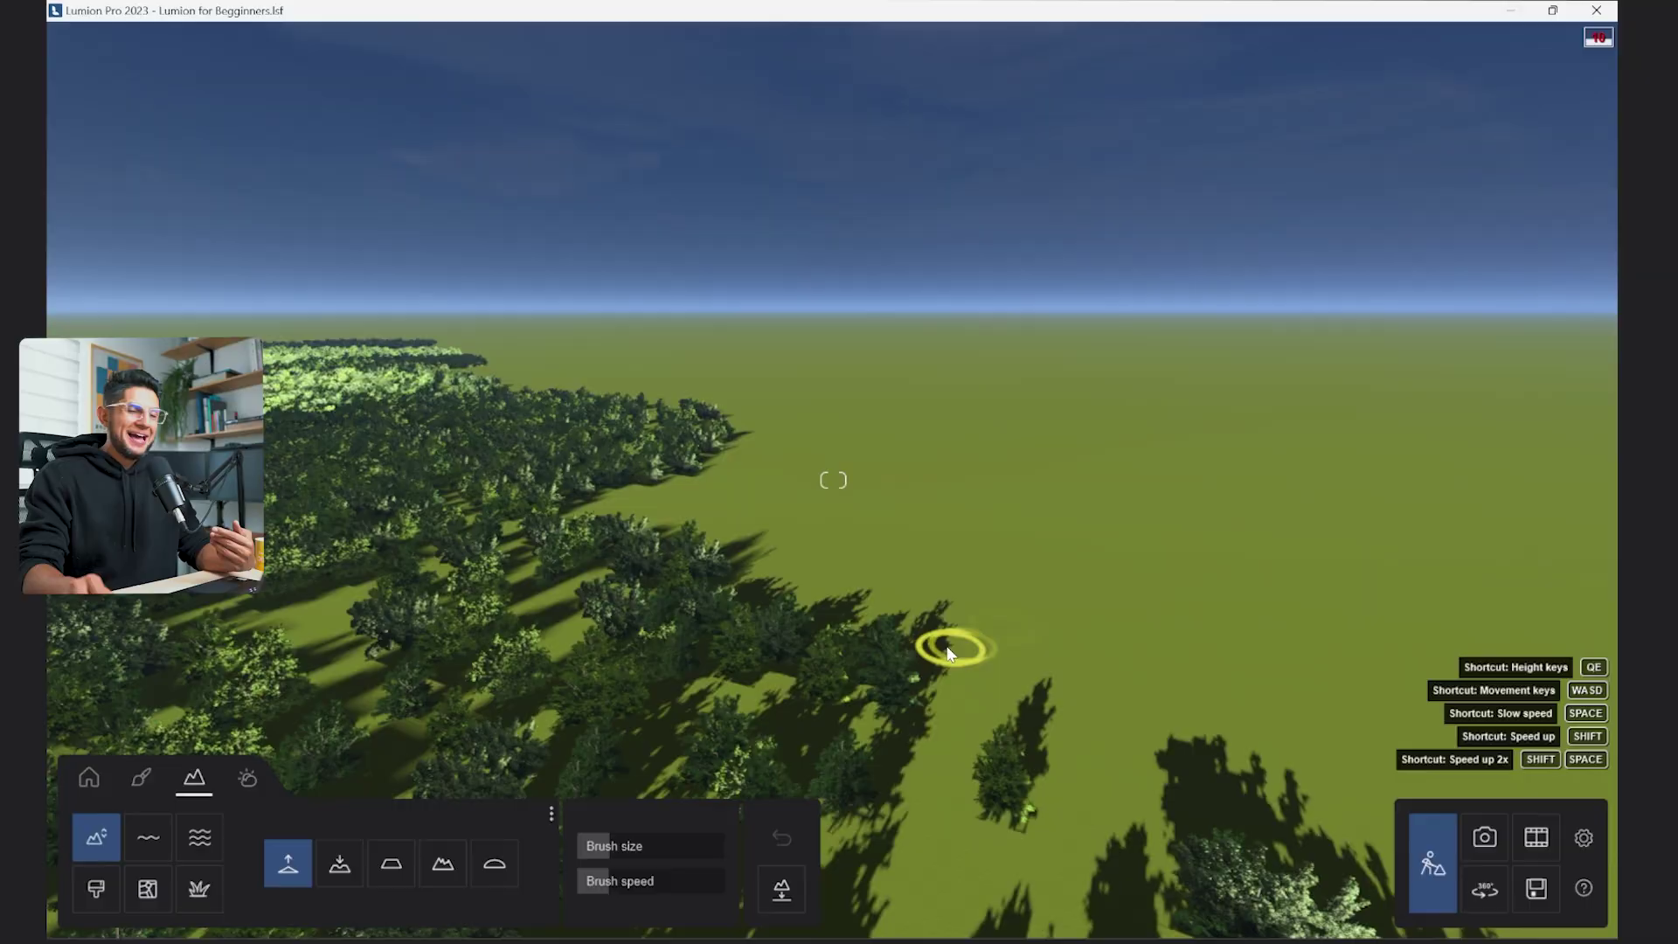
key("o")
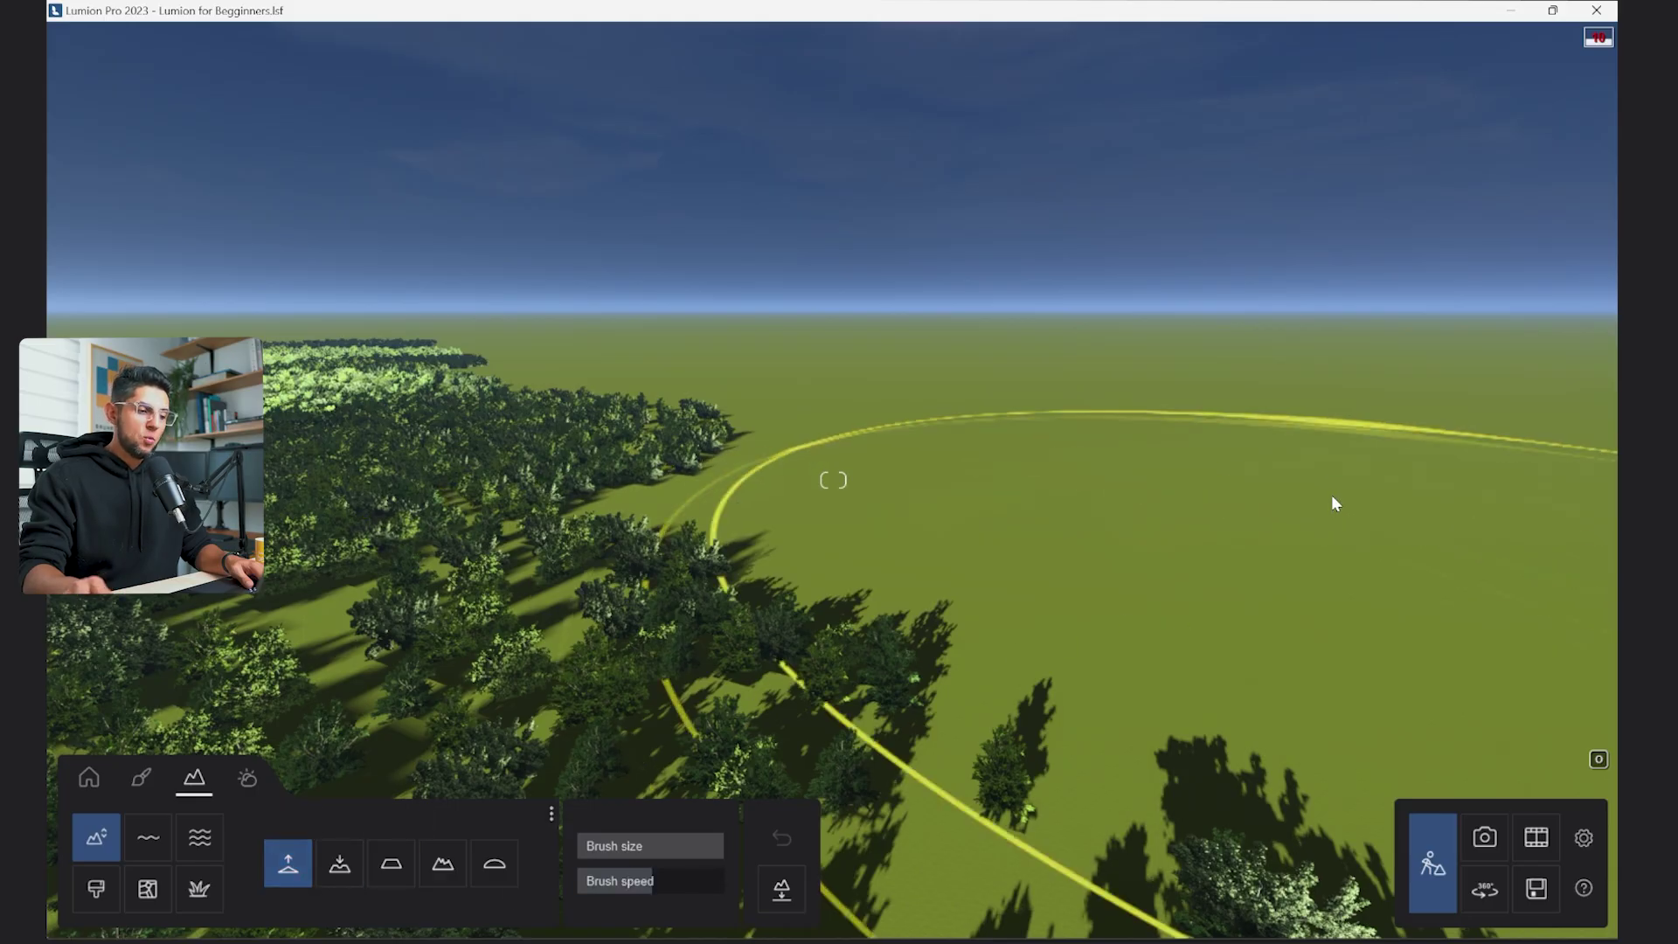
left_click(1248, 451)
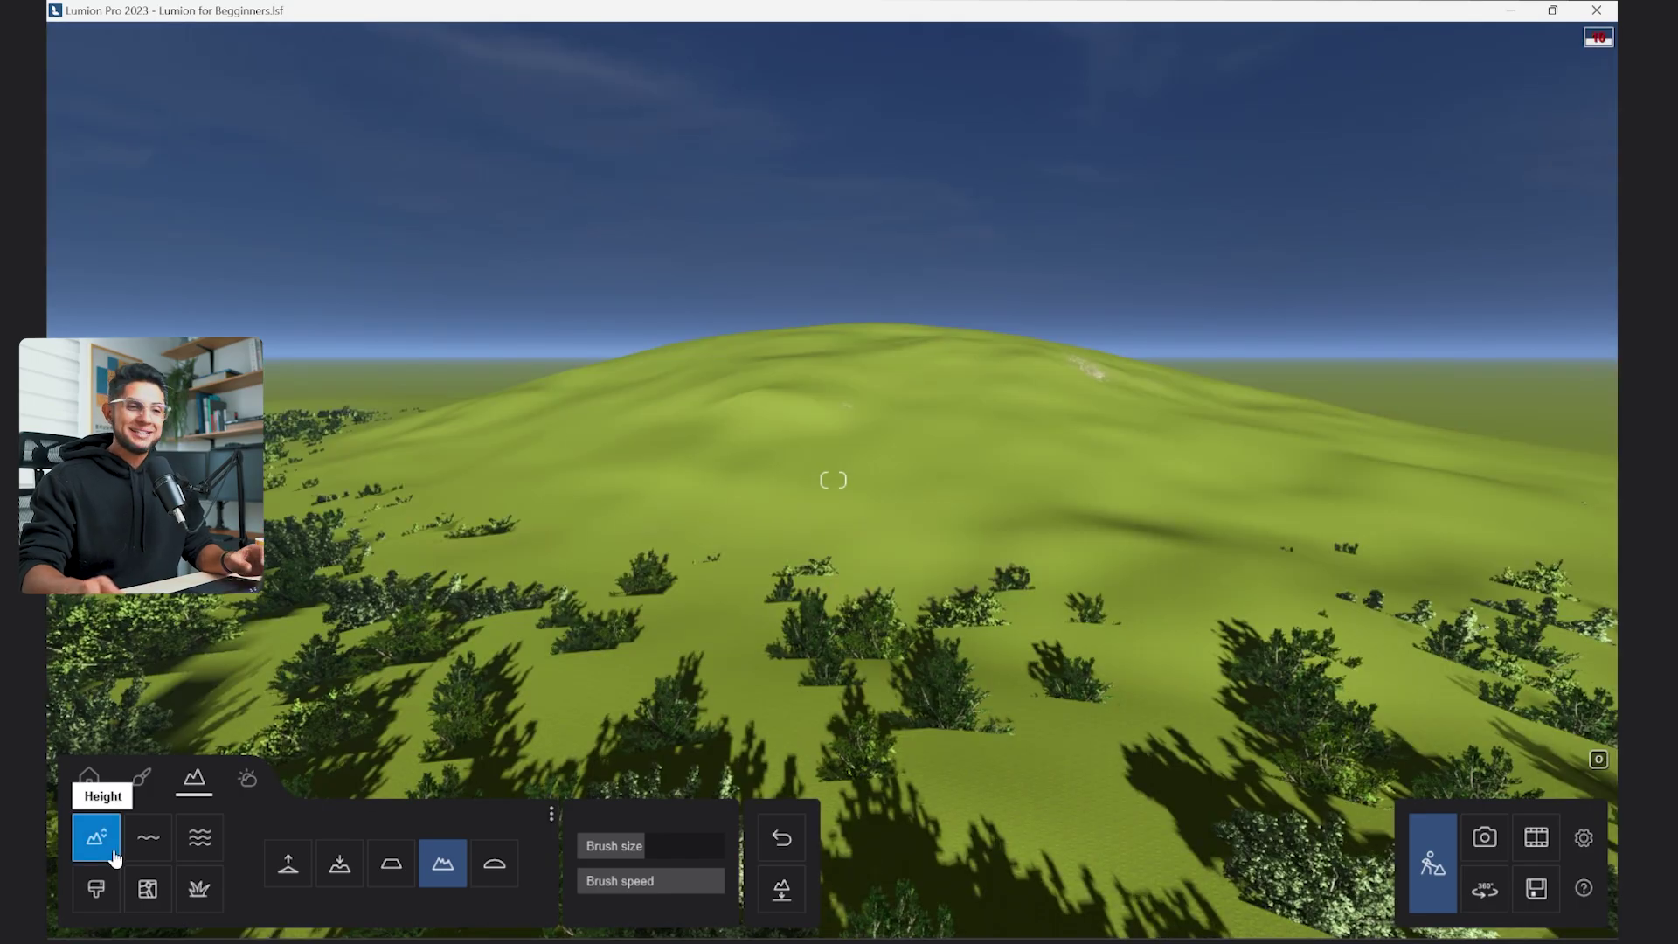
Paint the brown soil texture across the front slope of the hill, and paint a sand patch over it.
left_click(94, 891)
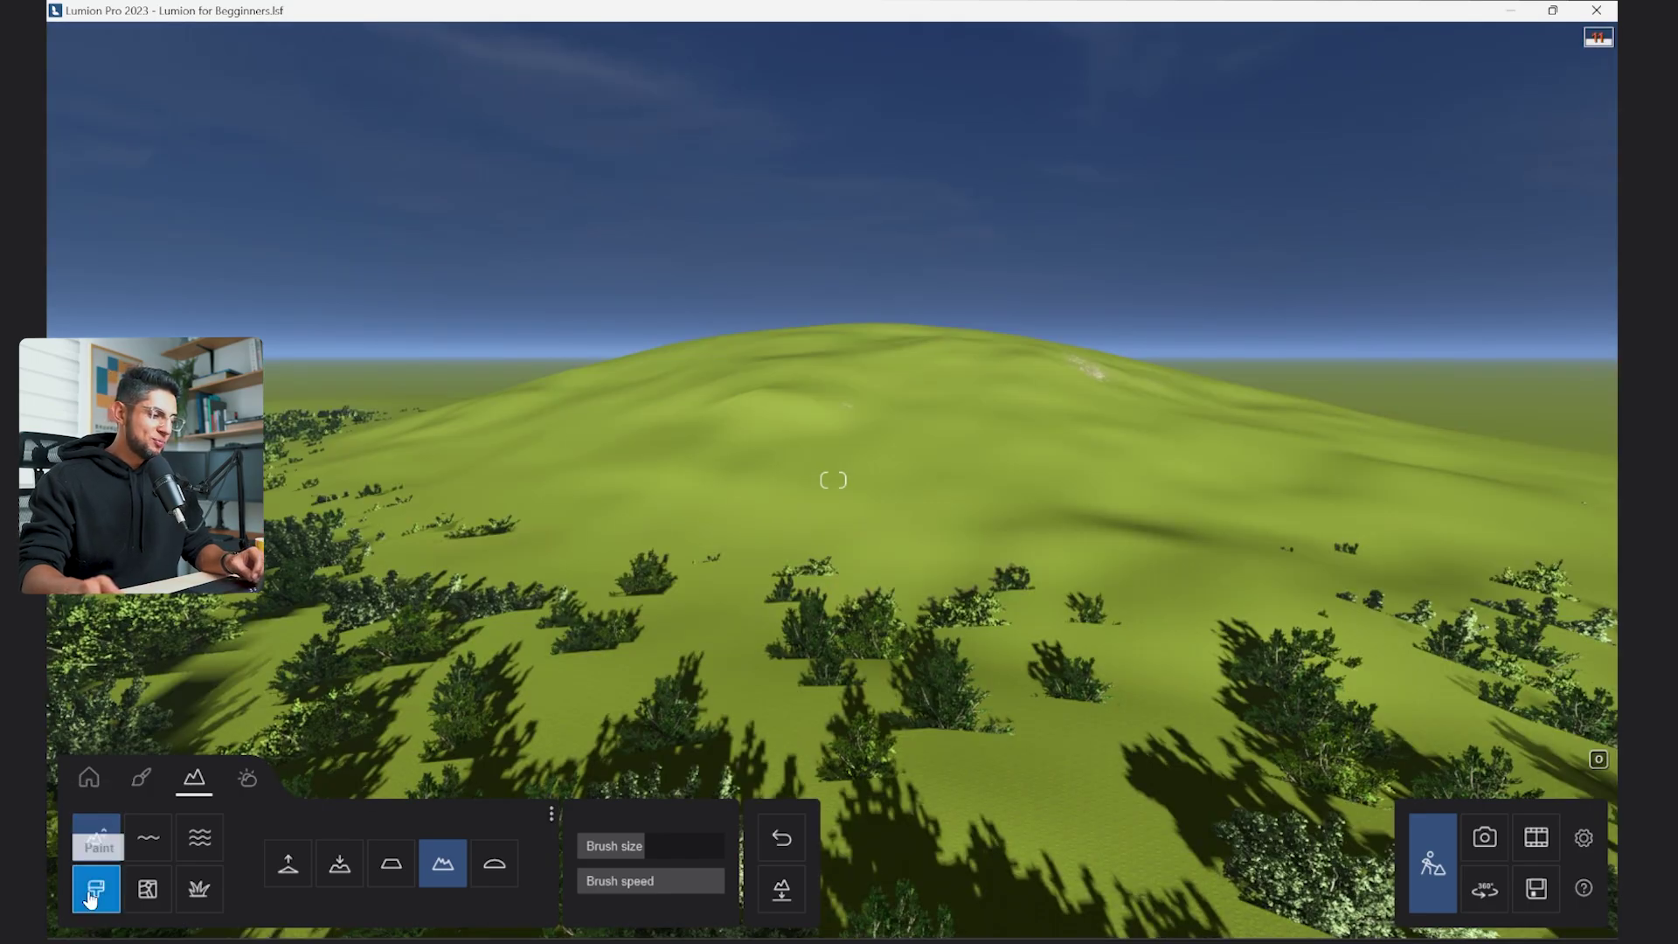
left_click(522, 876)
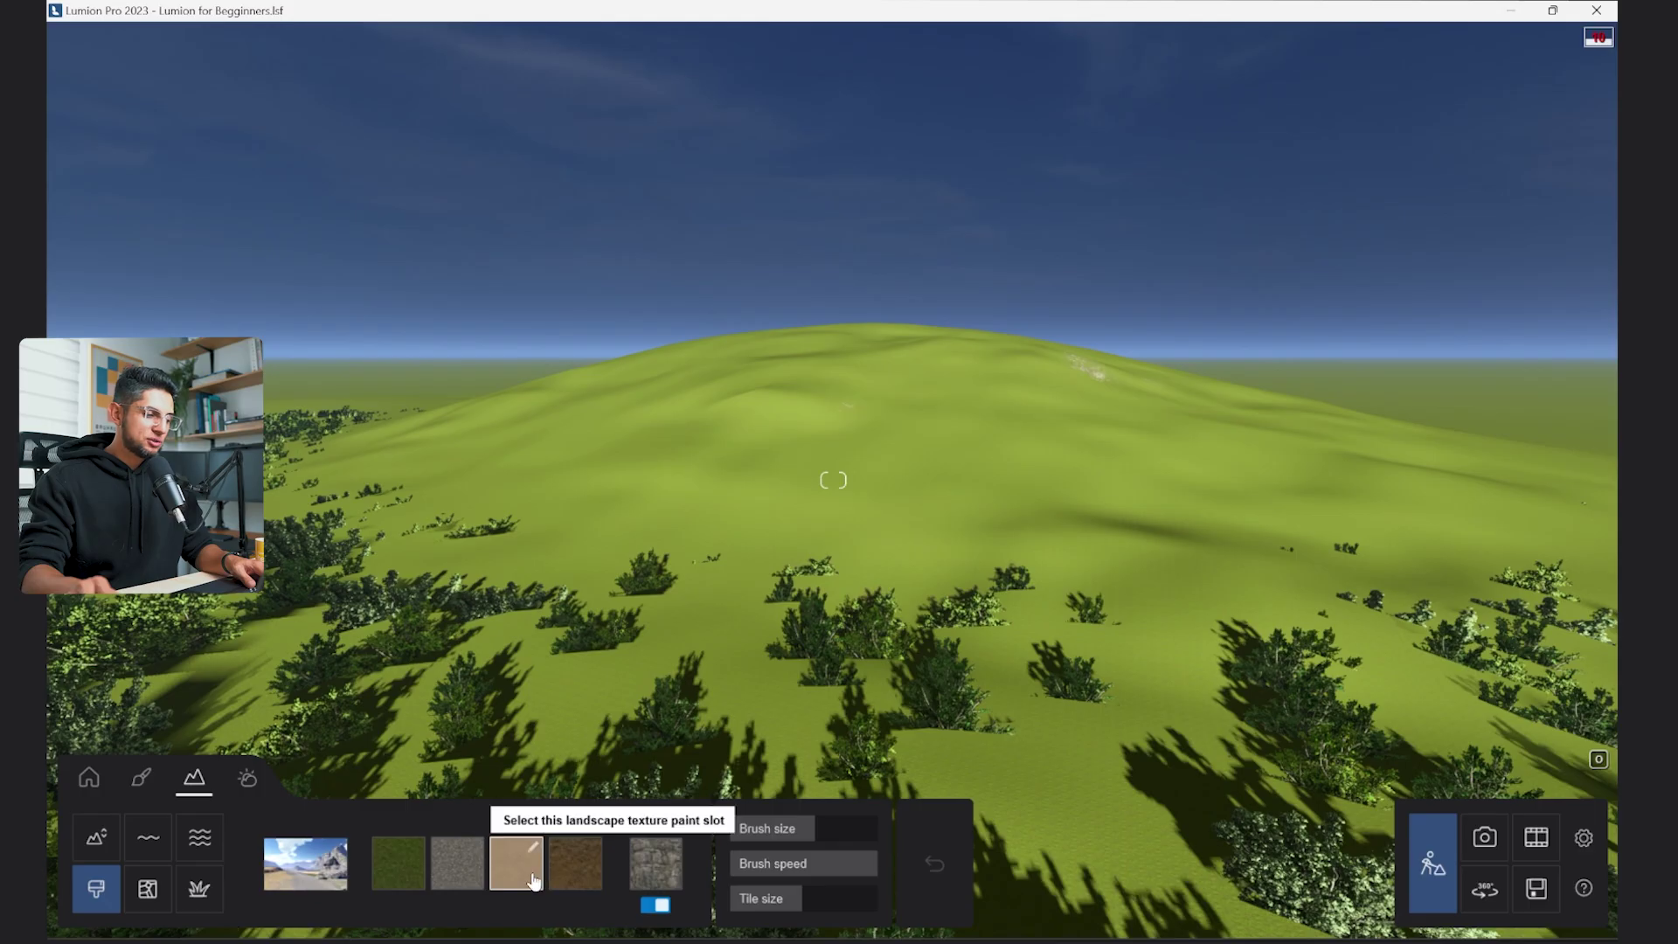
left_click(568, 874)
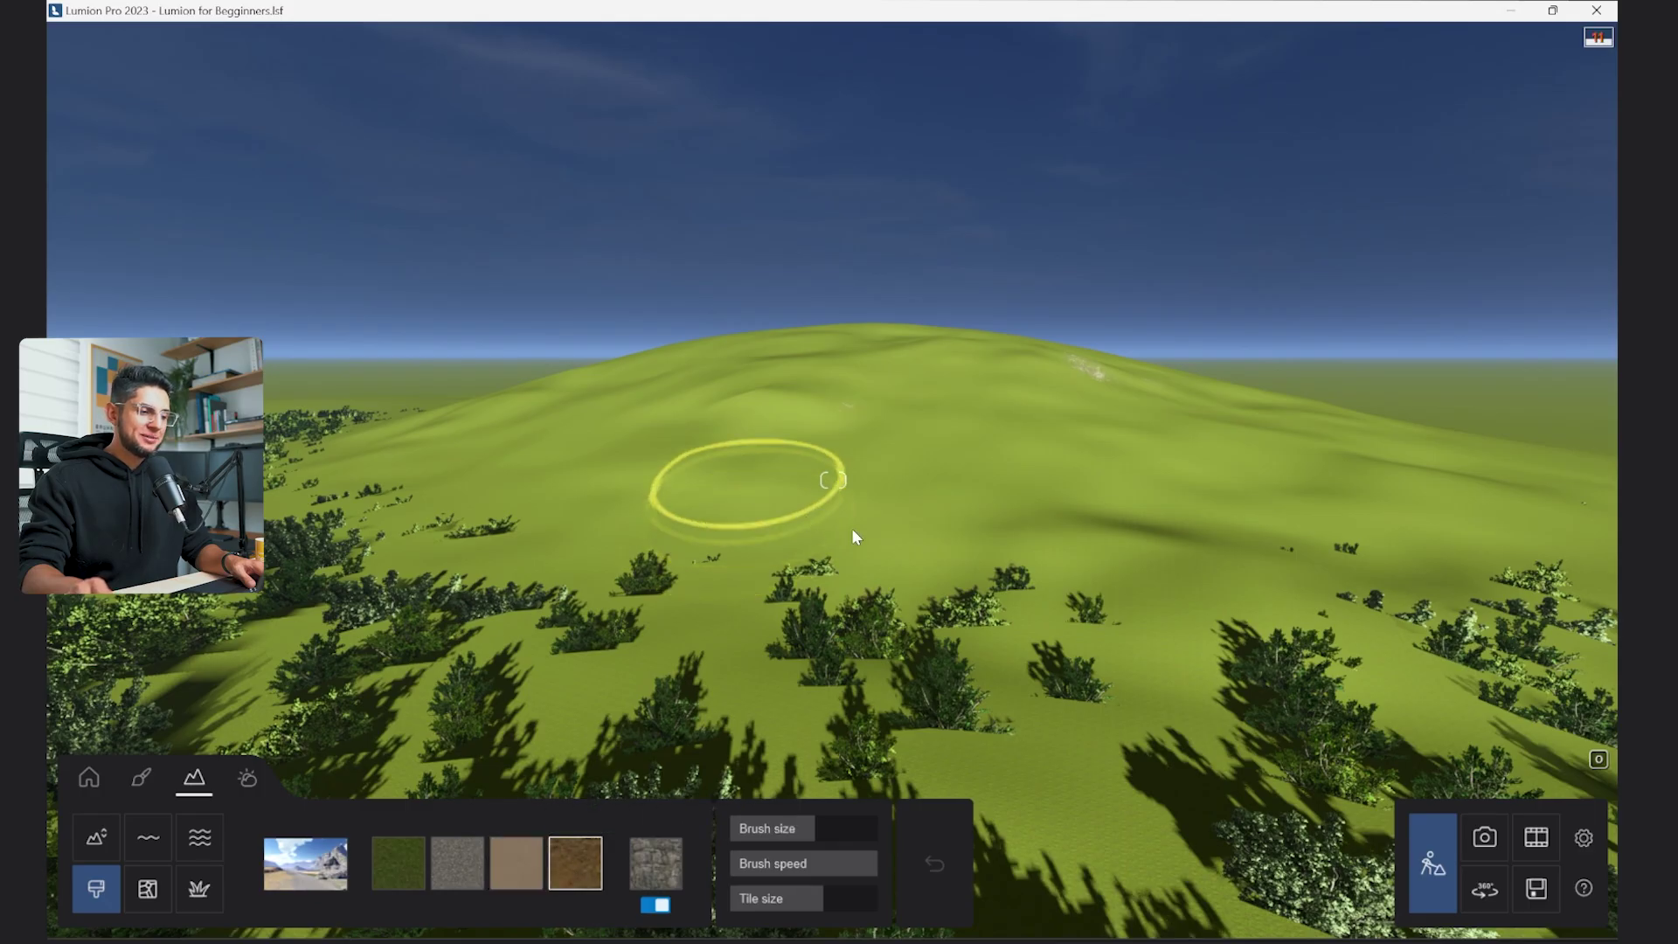
mouse_move(909, 540)
left_mouse_down()
mouse_move(1007, 542)
mouse_move(724, 491)
mouse_move(1086, 487)
left_mouse_up()
left_click(516, 863)
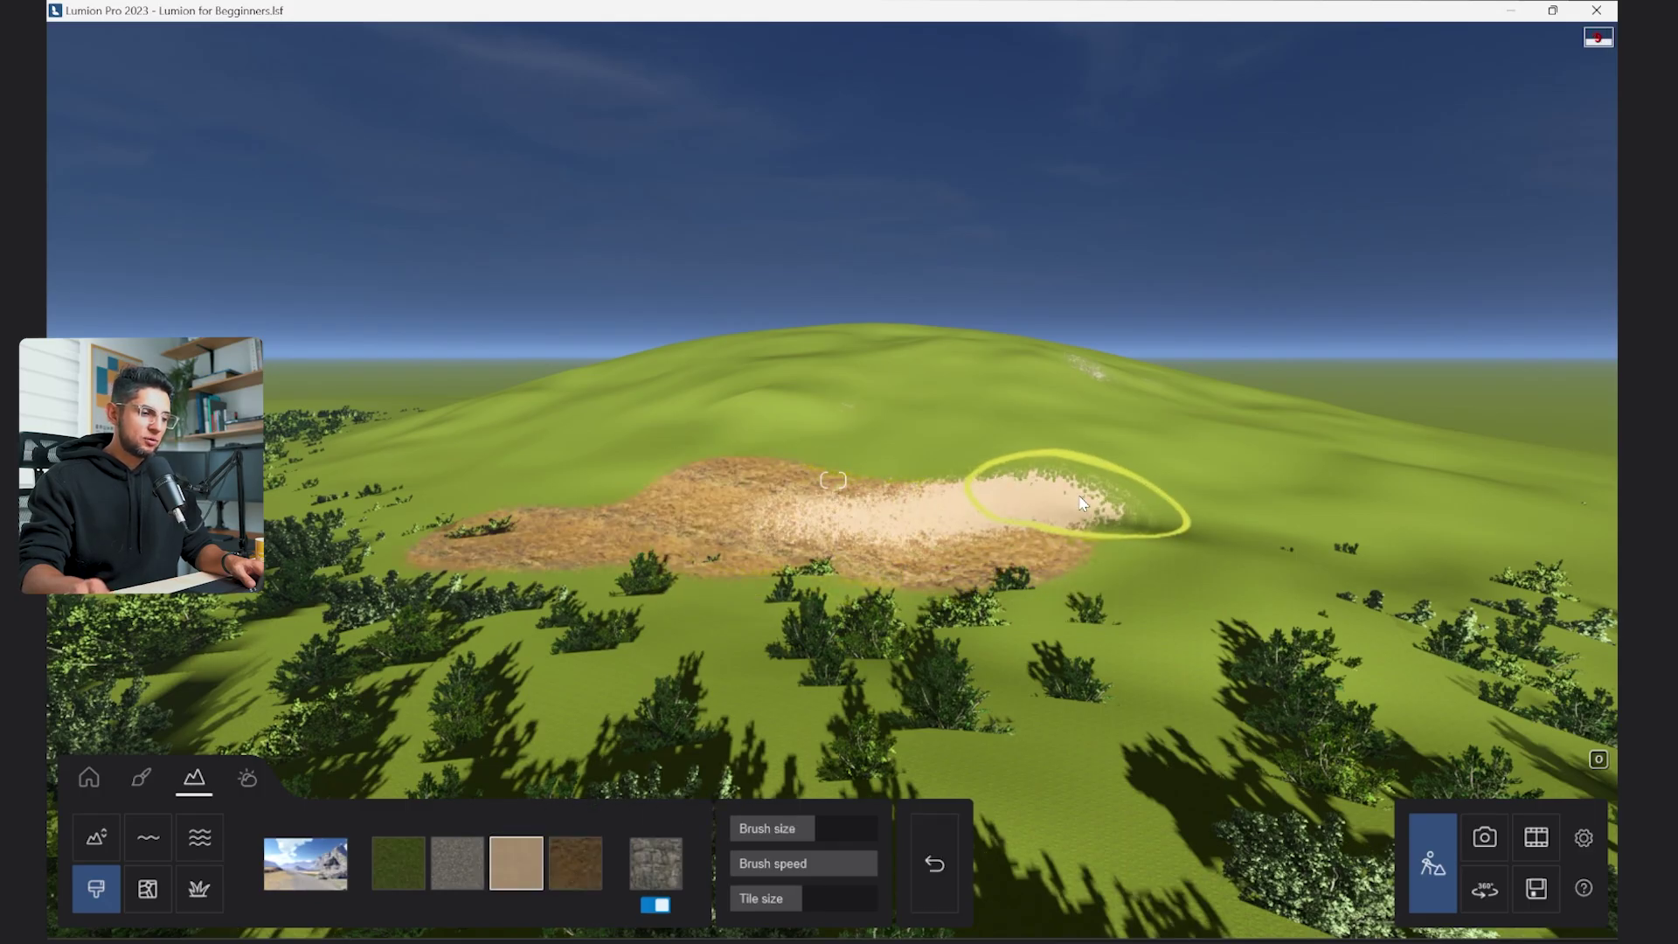
left_click(645, 874)
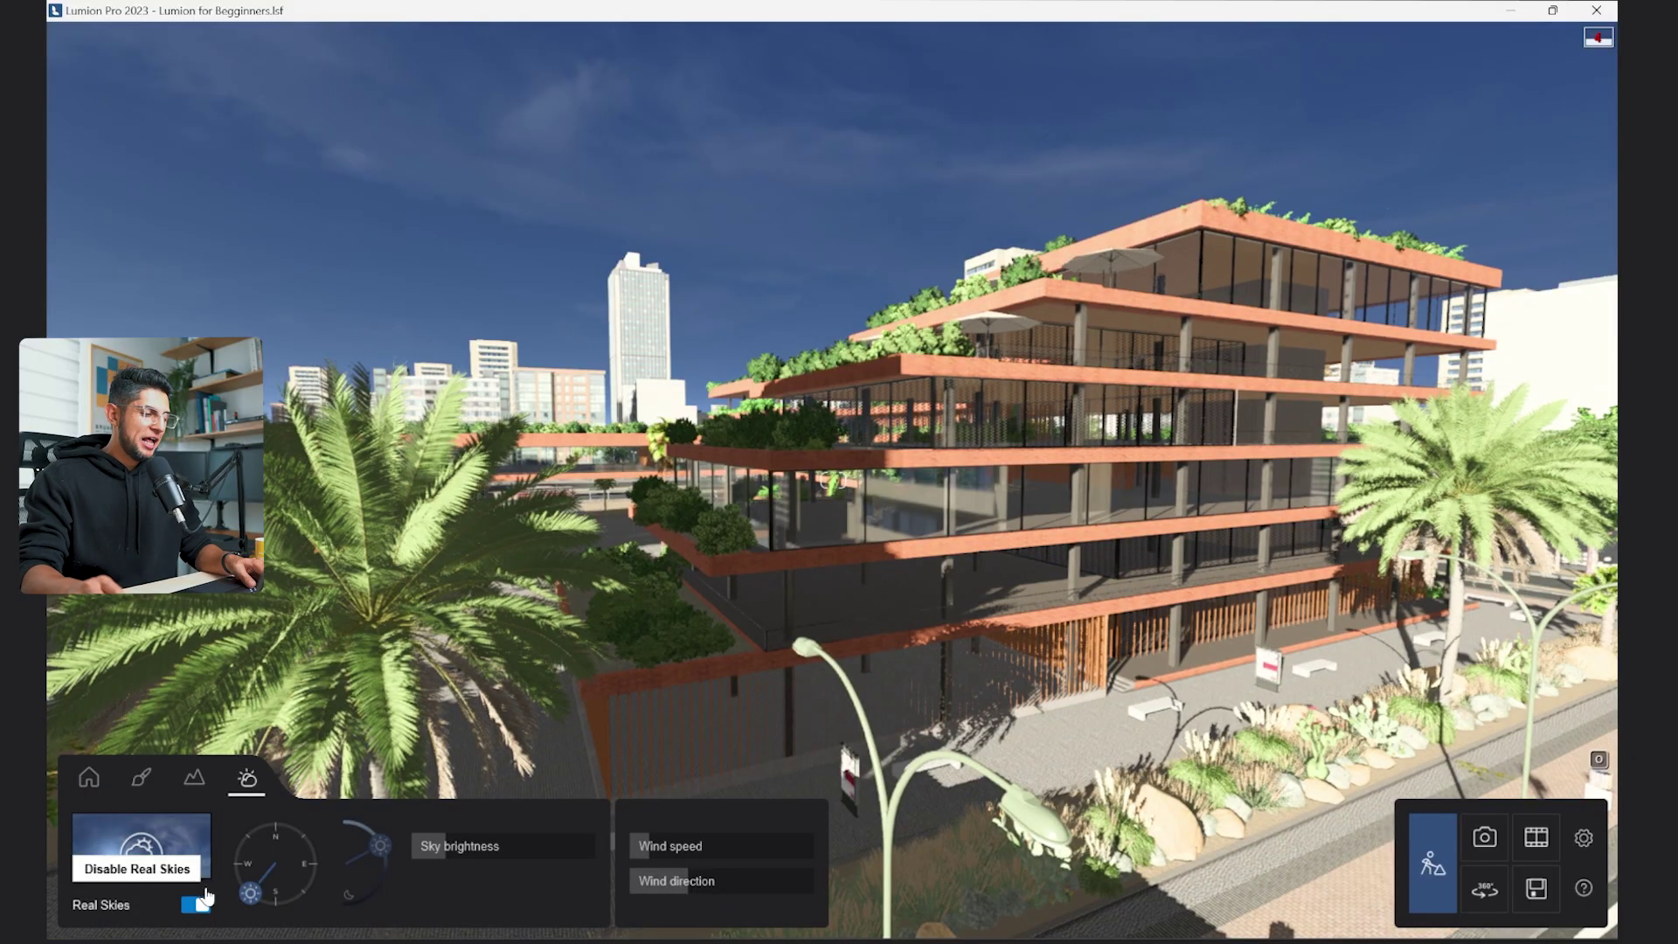
Try a more easterly sun direction with an overcast Real Sky and slightly adjusted sky brightness, viewing the building from several positions.
left_click_drag(252, 867, 416, 867)
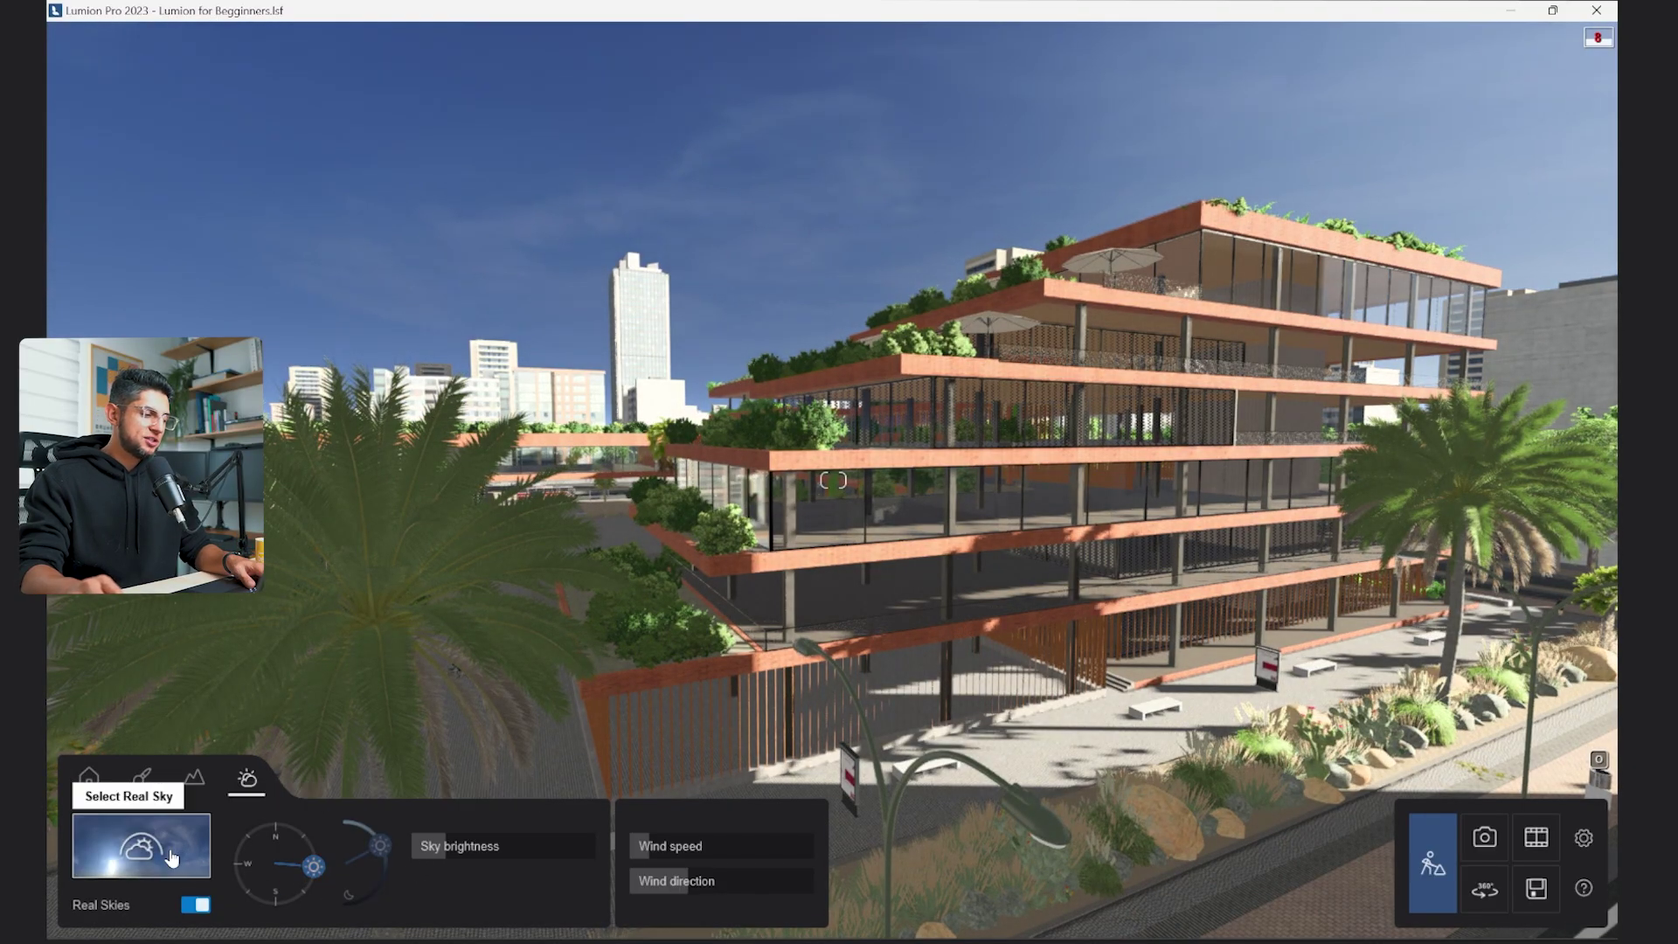
left_click(140, 845)
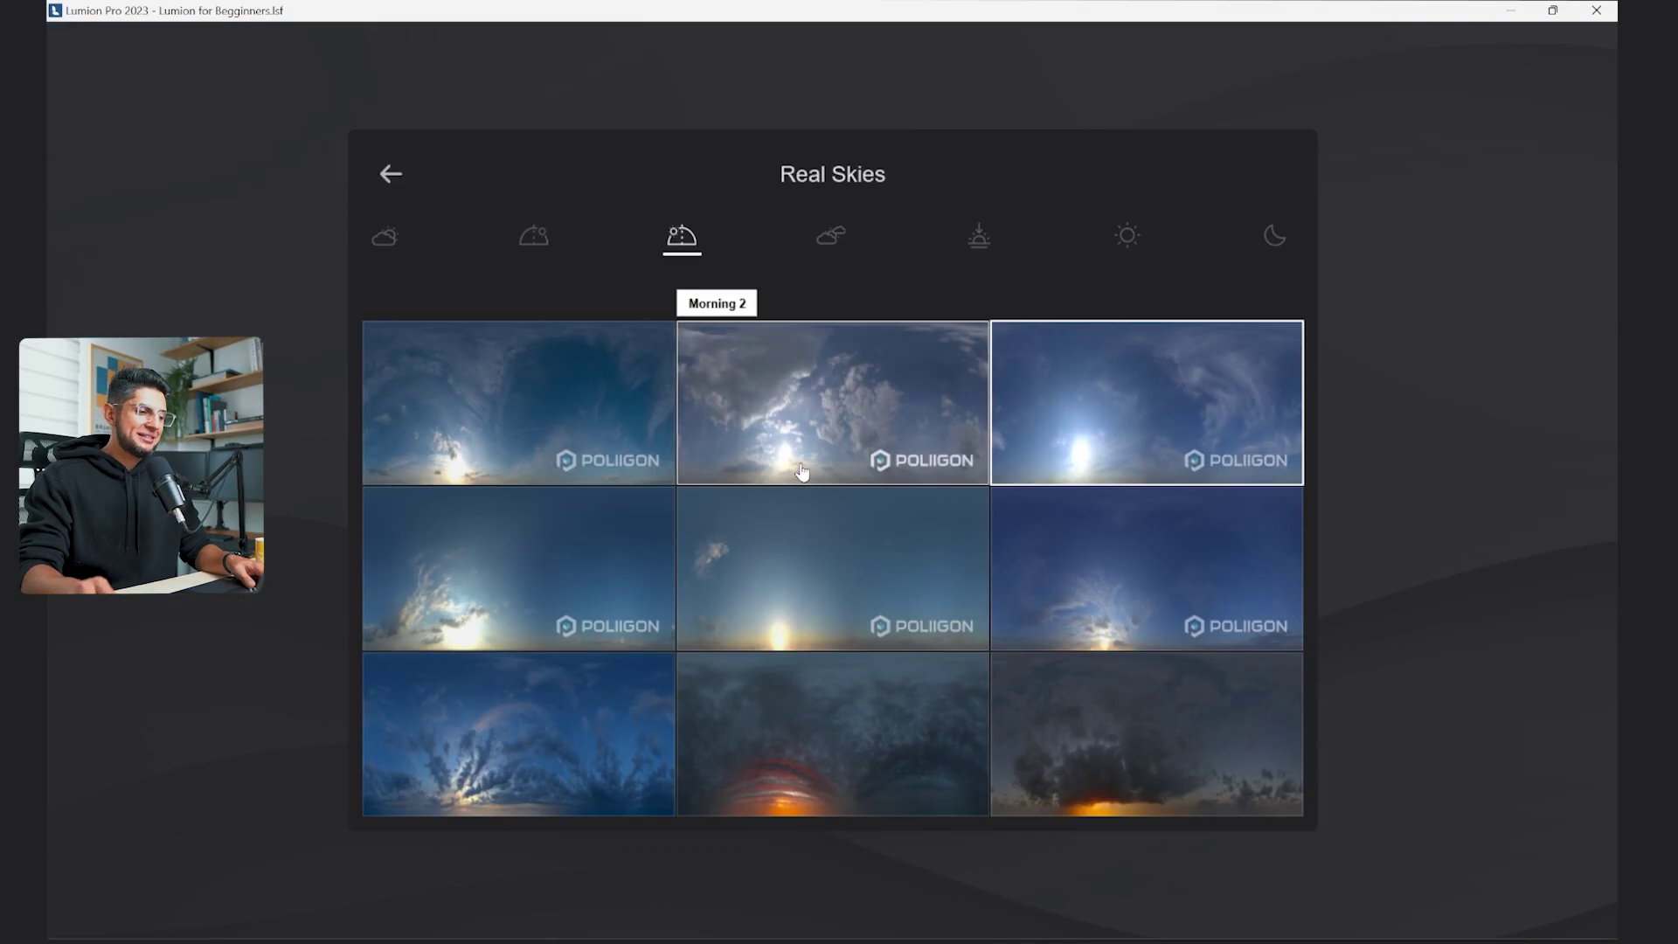
left_click(830, 240)
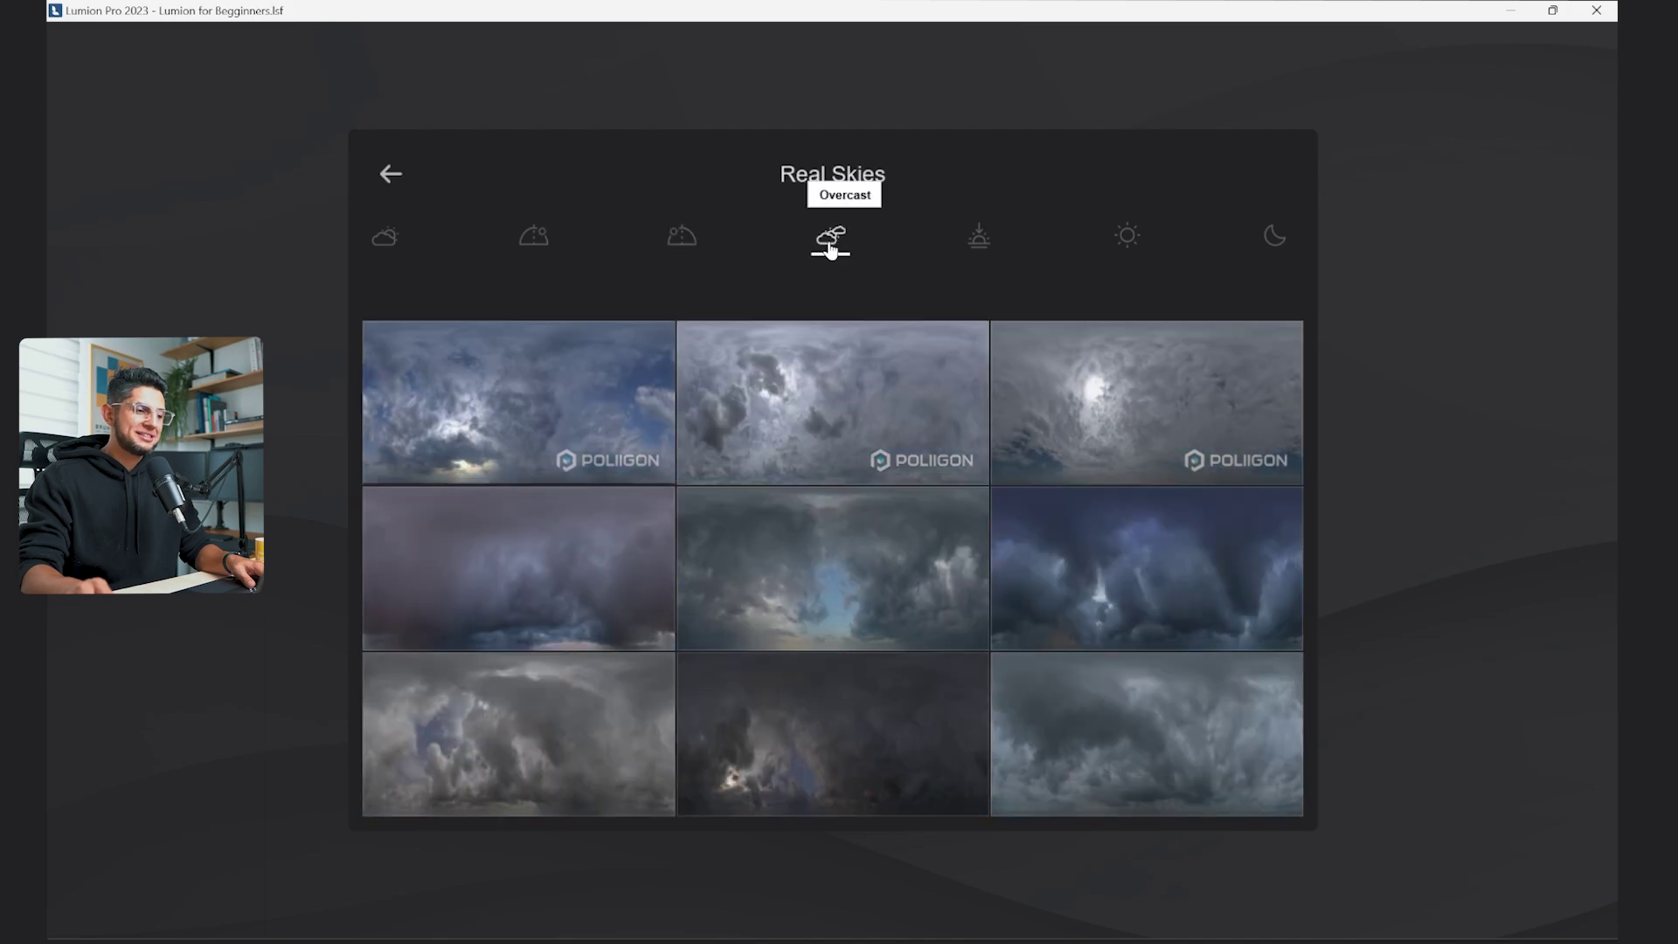
left_click(677, 616)
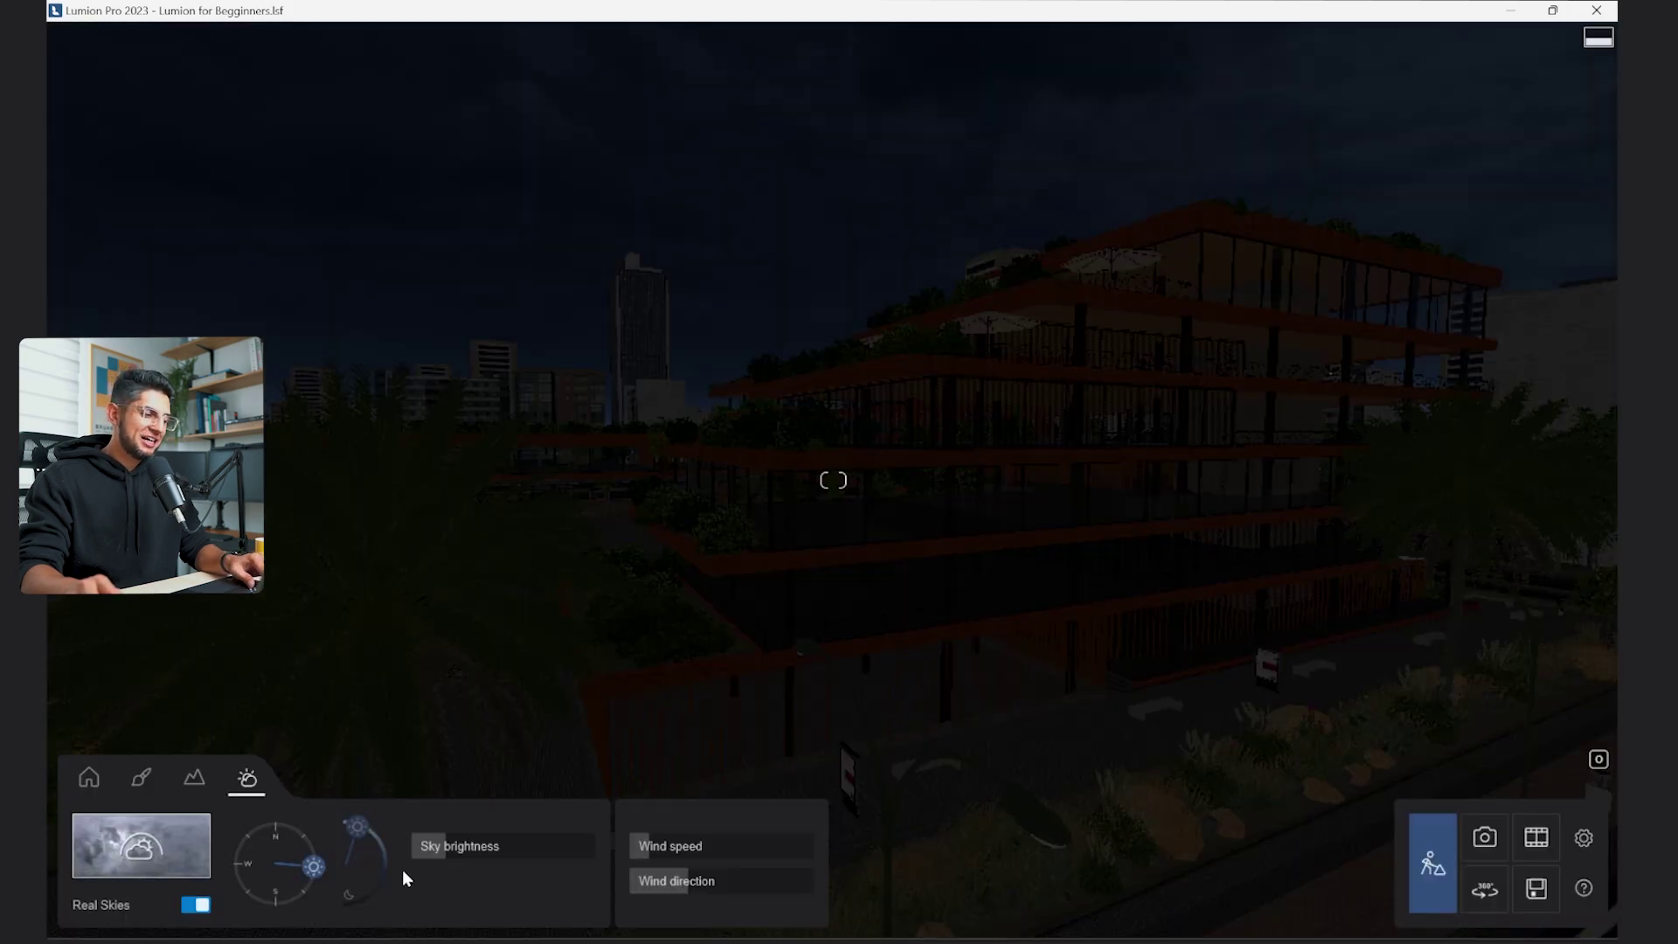
left_click_drag(449, 848, 459, 846)
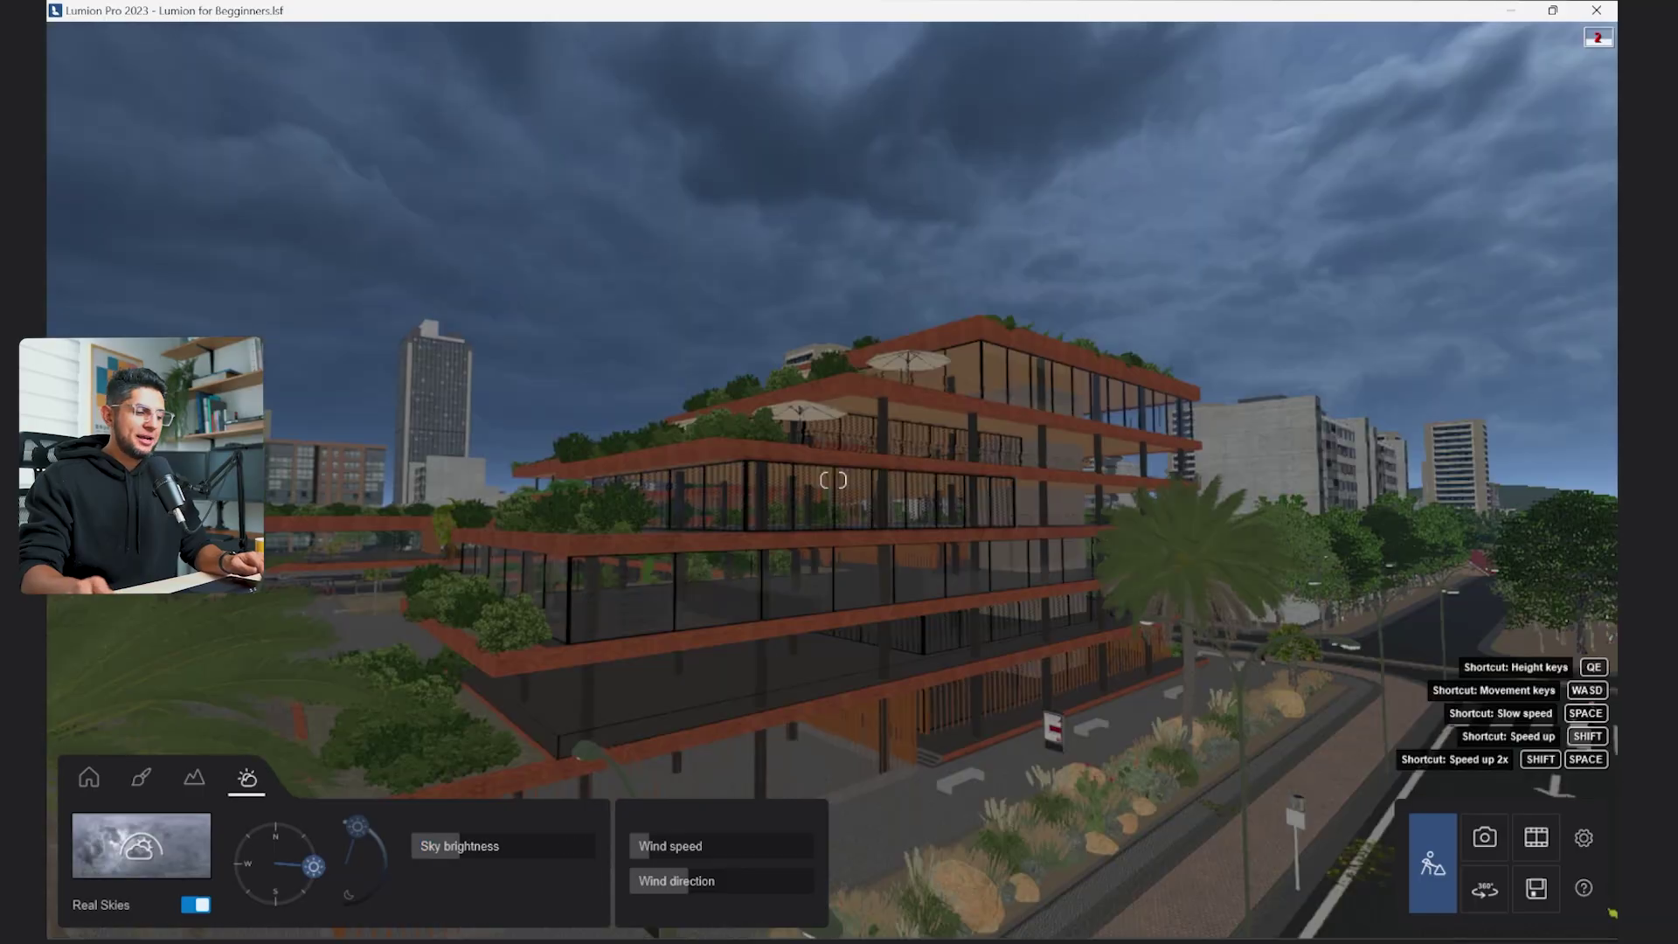
key("a")
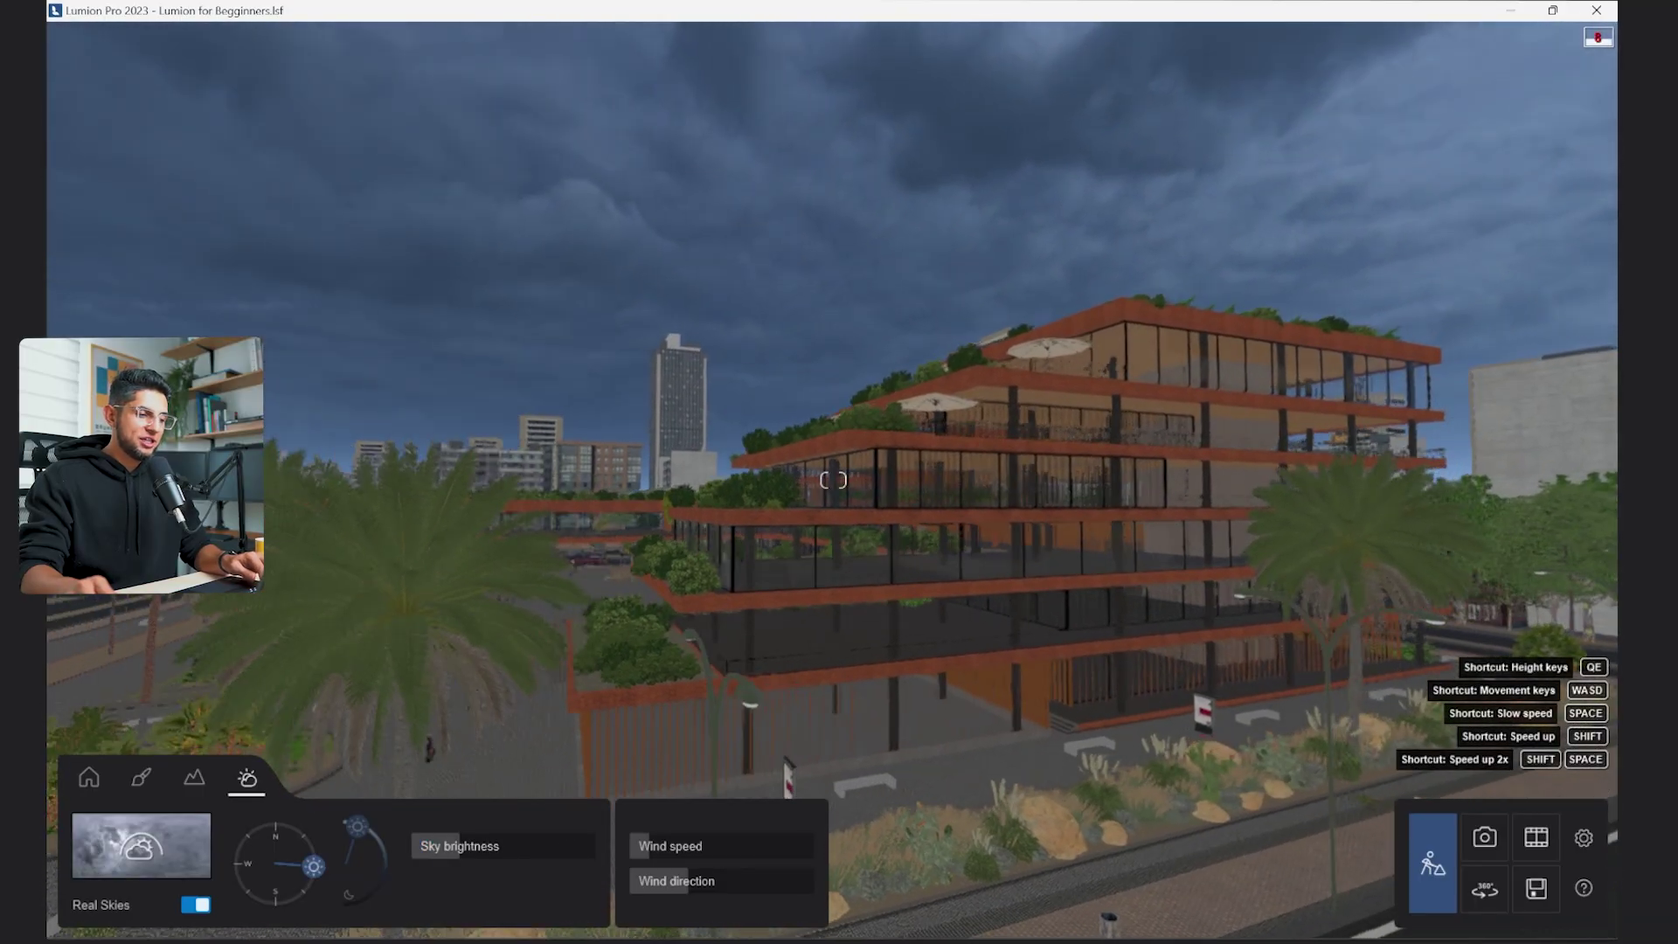
key("a")
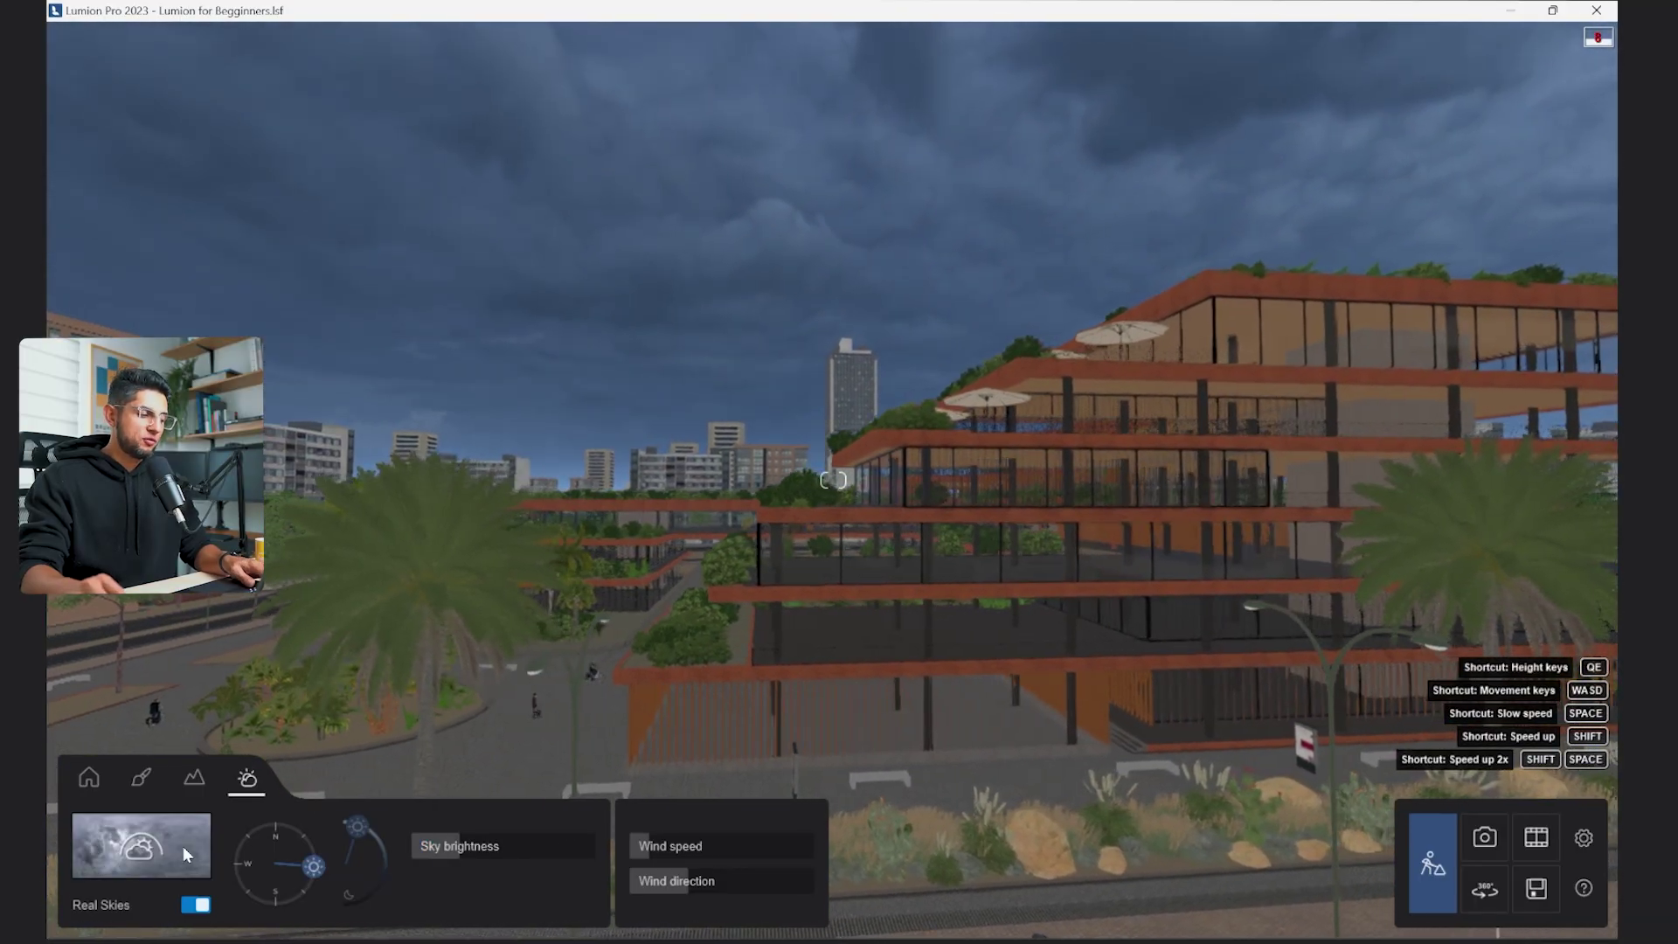
With Real Skies turned off, swing the sun direction to the northwest, and turn Real Skies back on with a different sky.
left_click(194, 904)
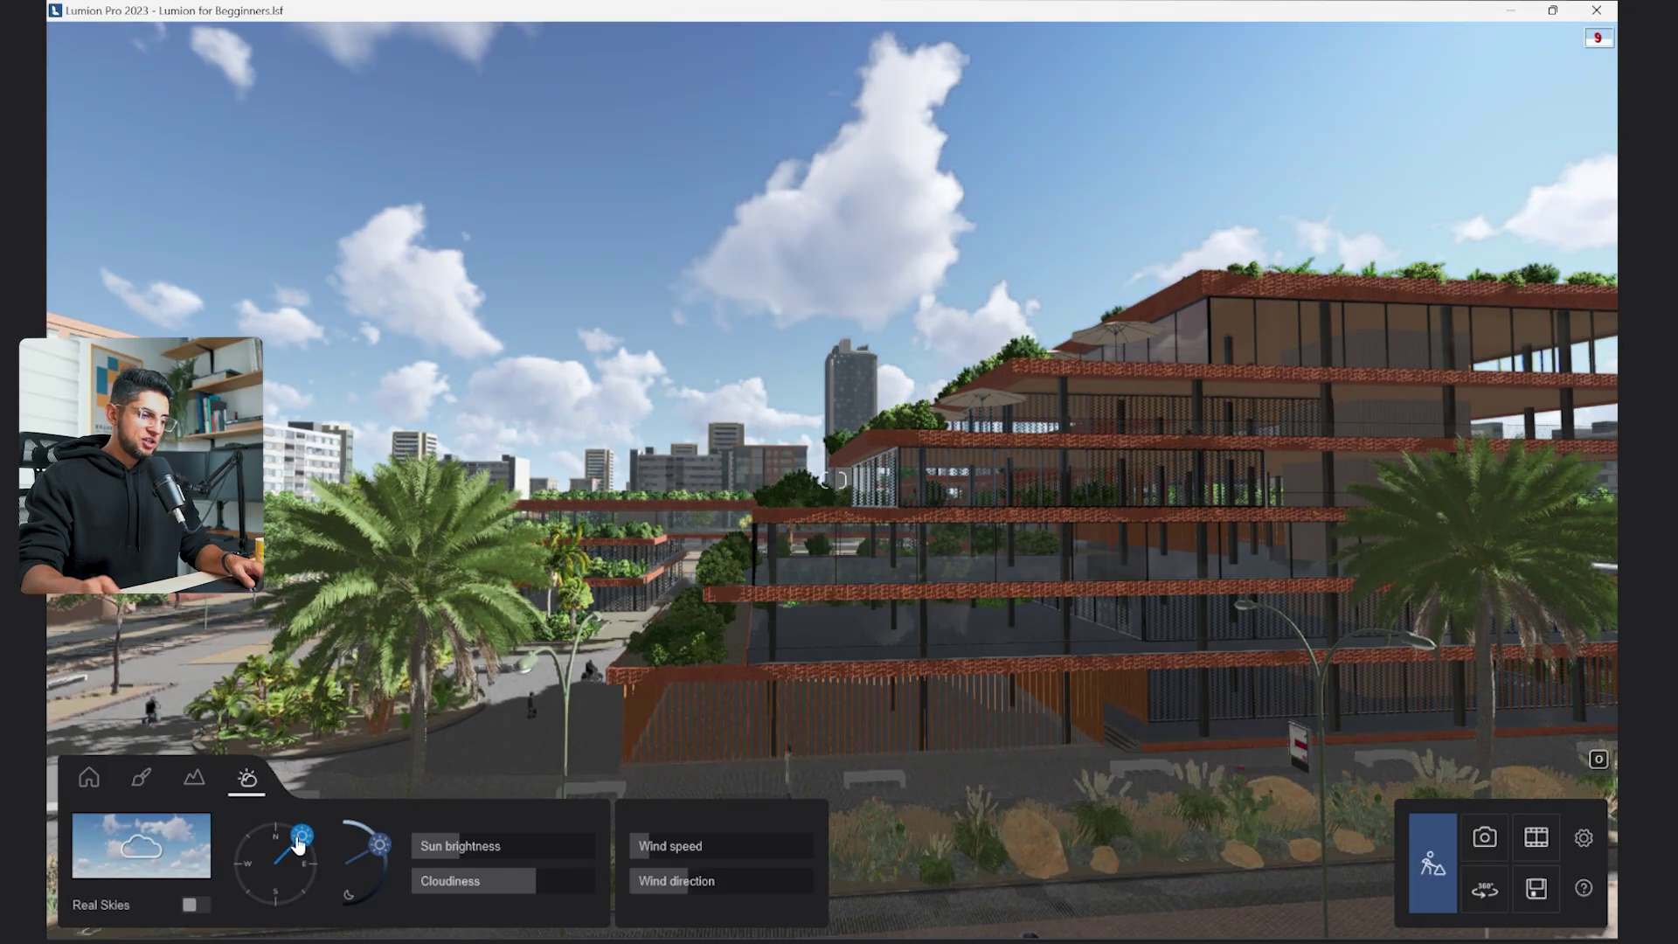
left_click_drag(298, 844, 250, 833)
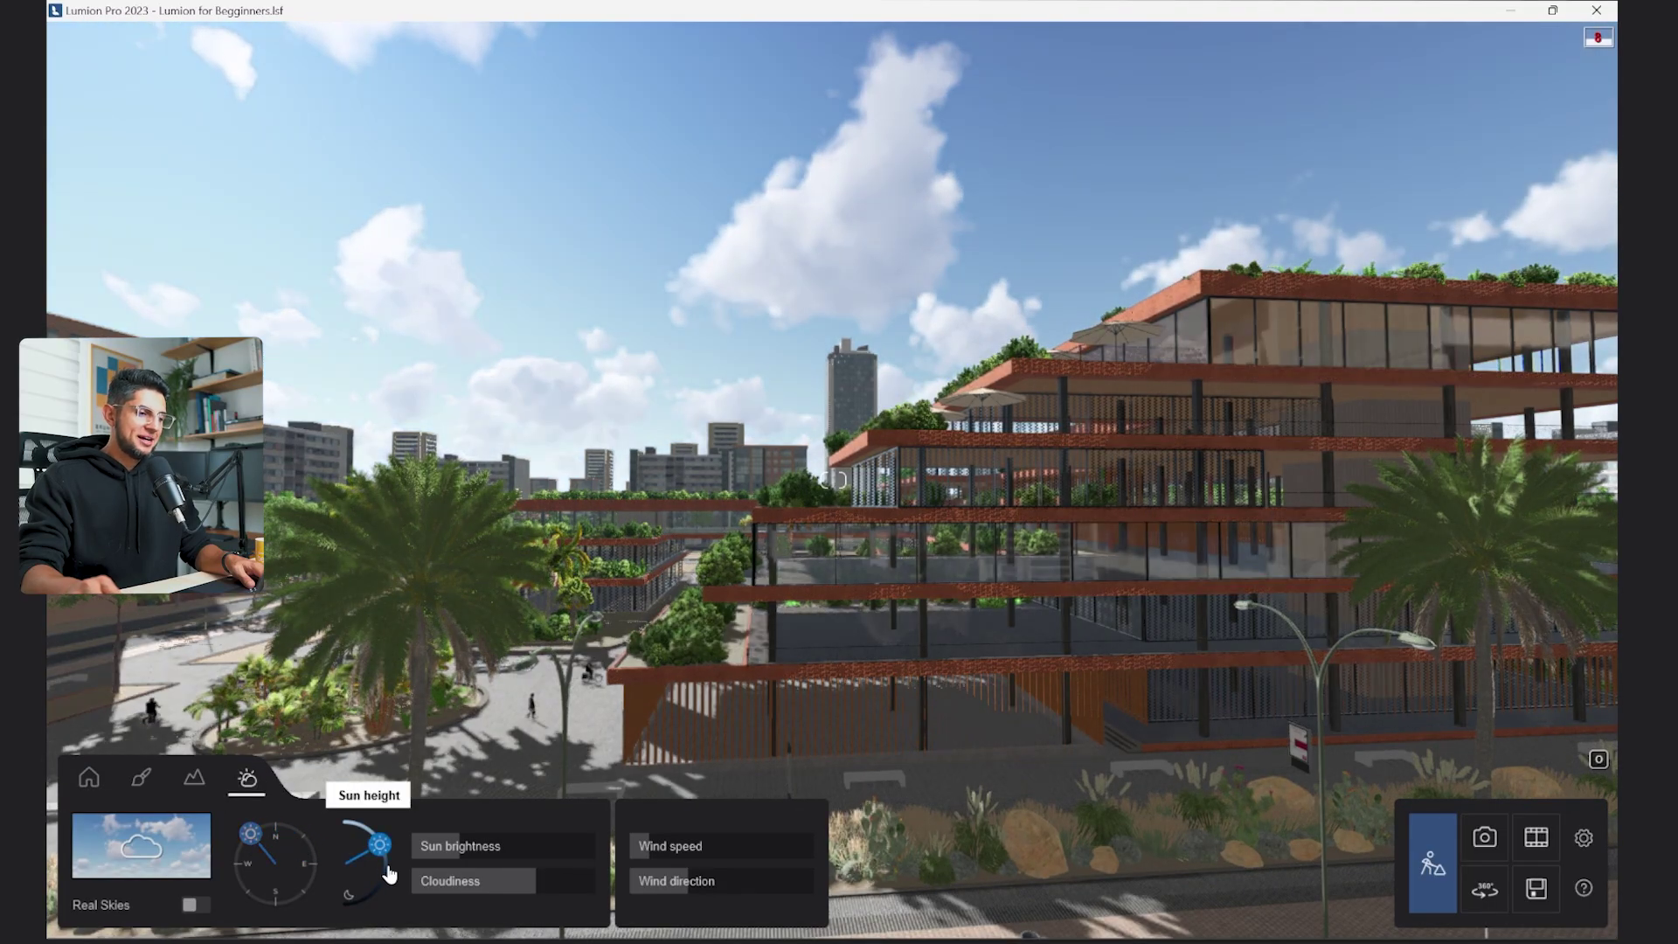
left_click(194, 904)
key("d")
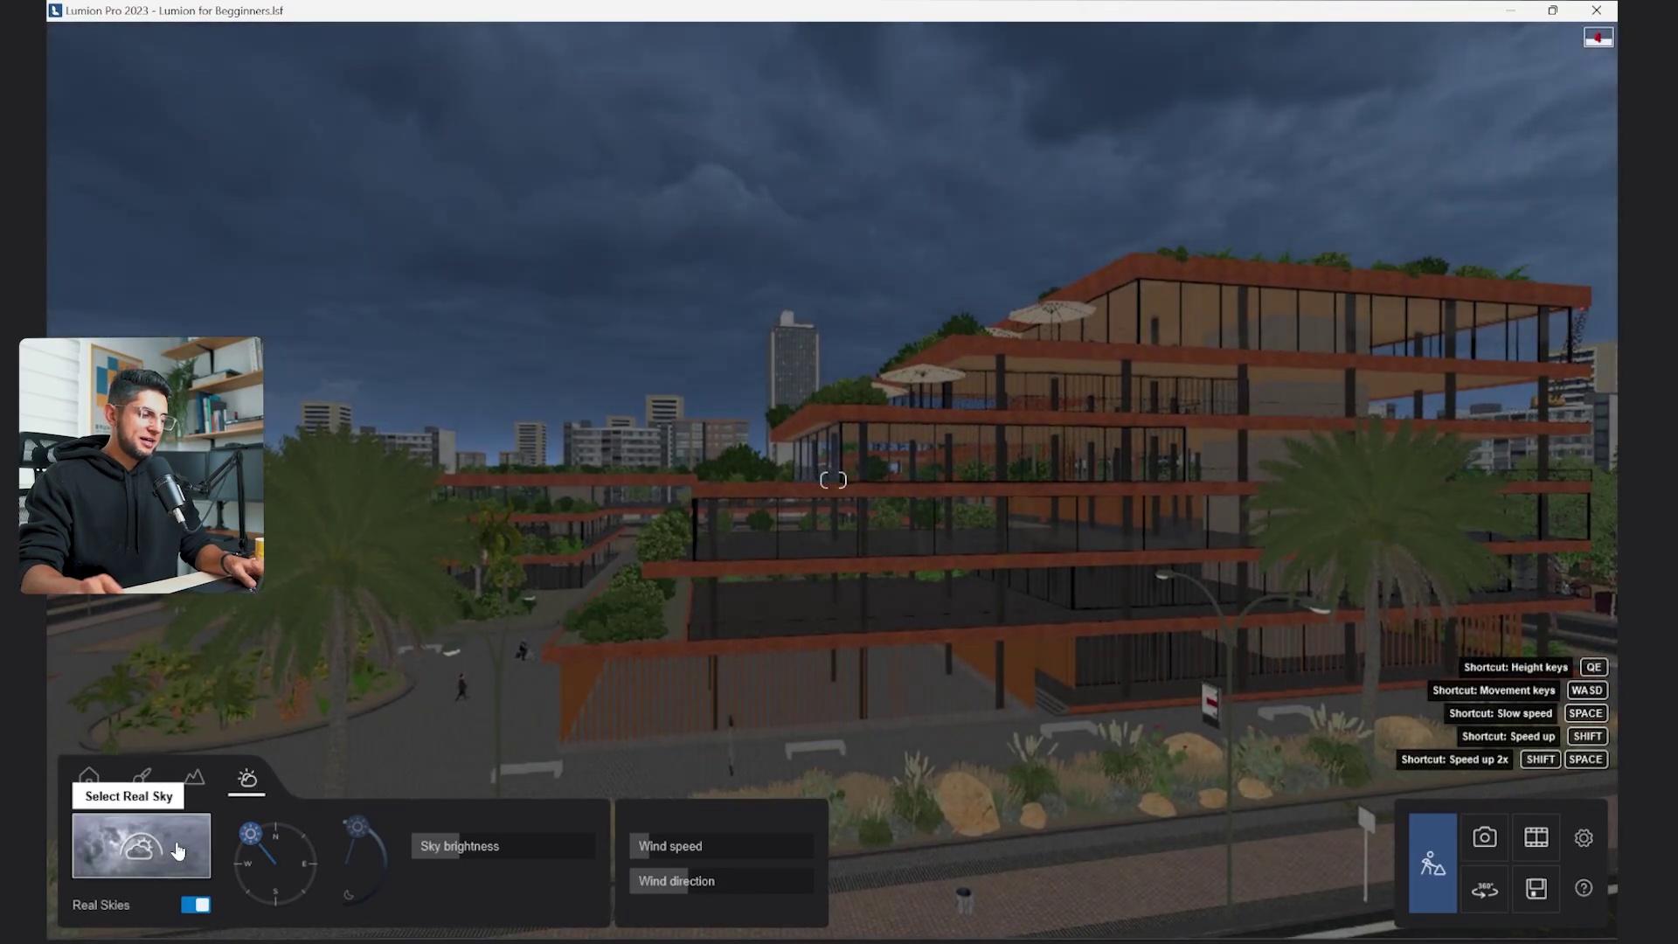
left_click(177, 851)
left_click(1091, 435)
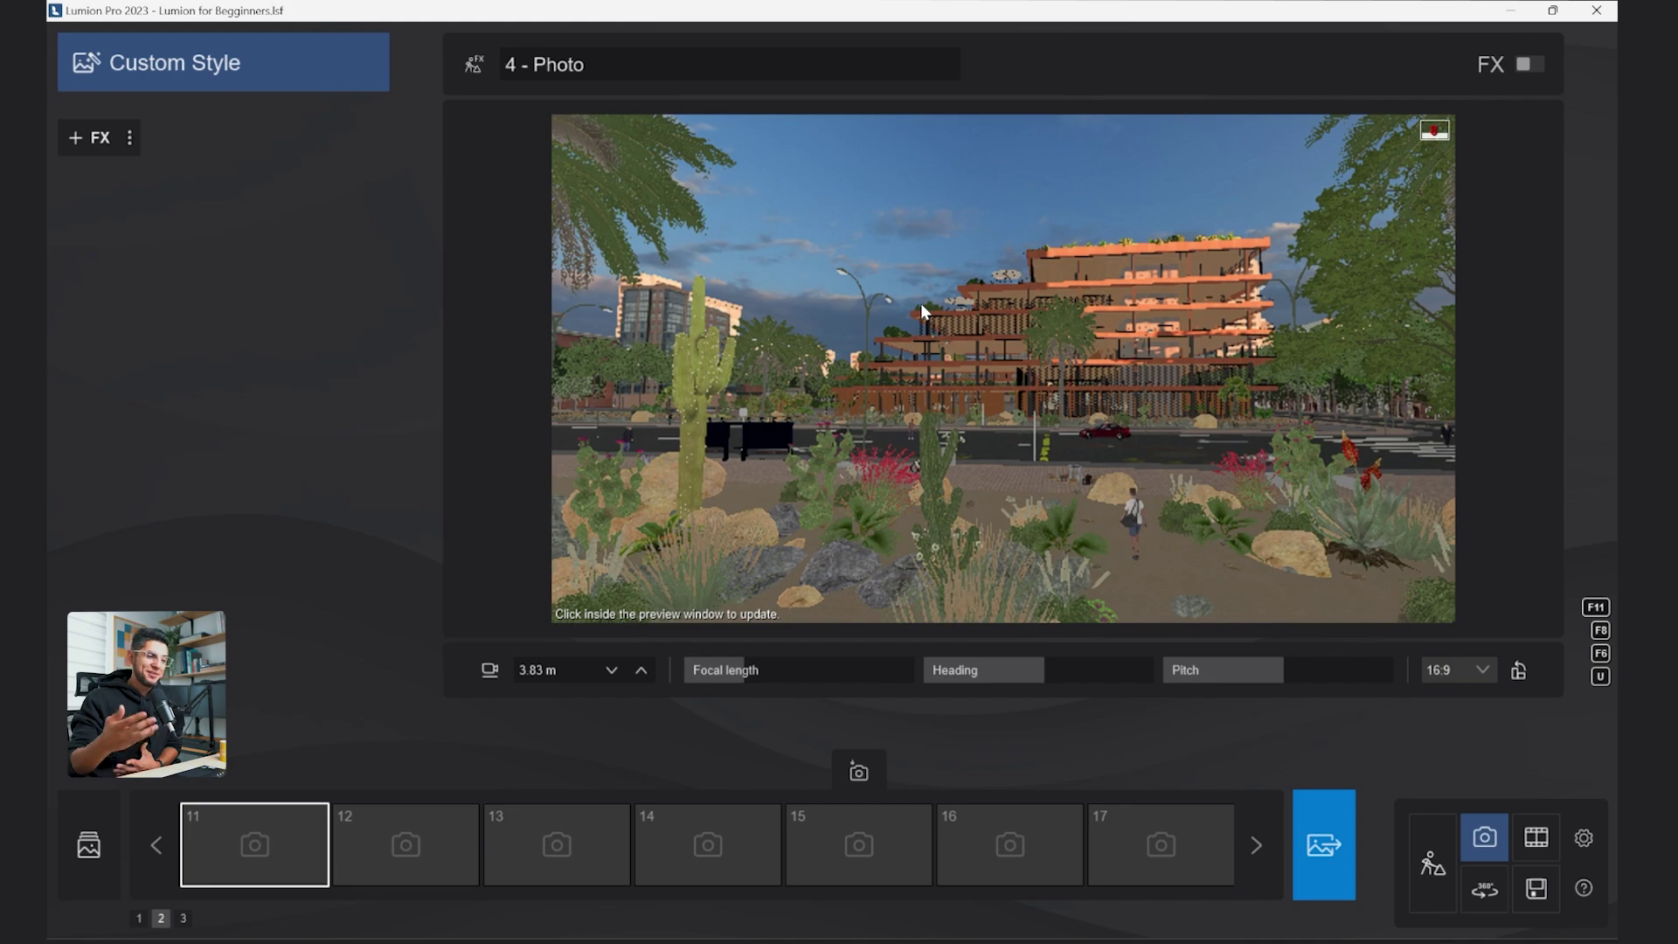
In Photo mode, frame the building with the camera eye level at 1.60 m and the heading at -14.3°.
scroll(921, 302, "up", 3)
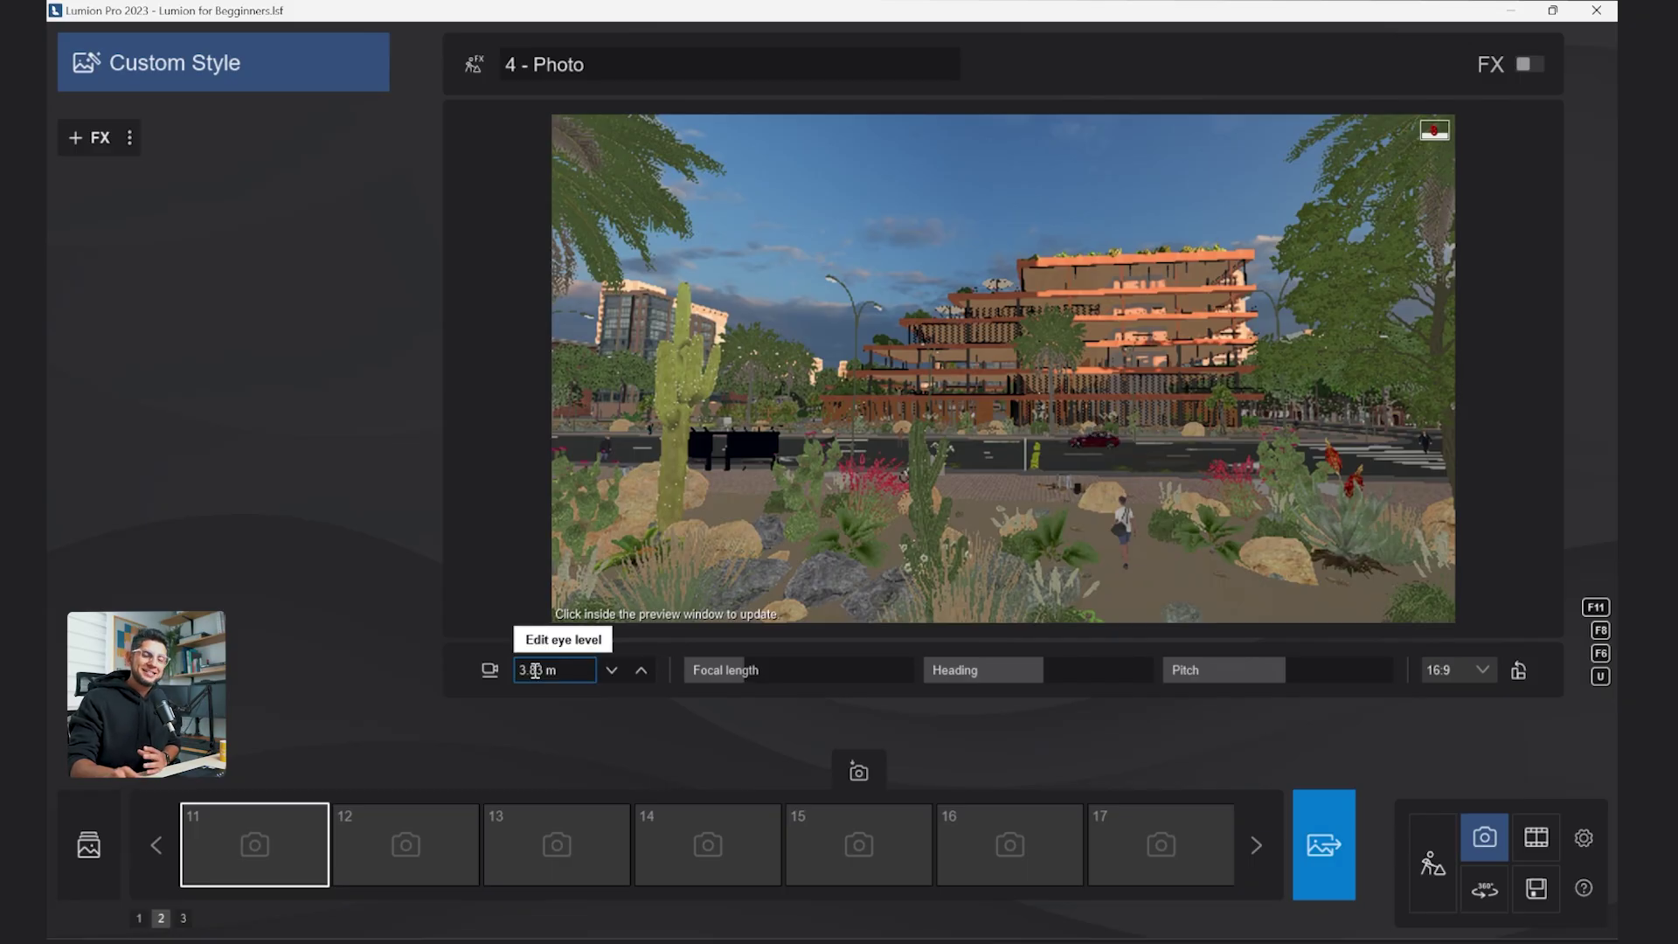
left_click(490, 669)
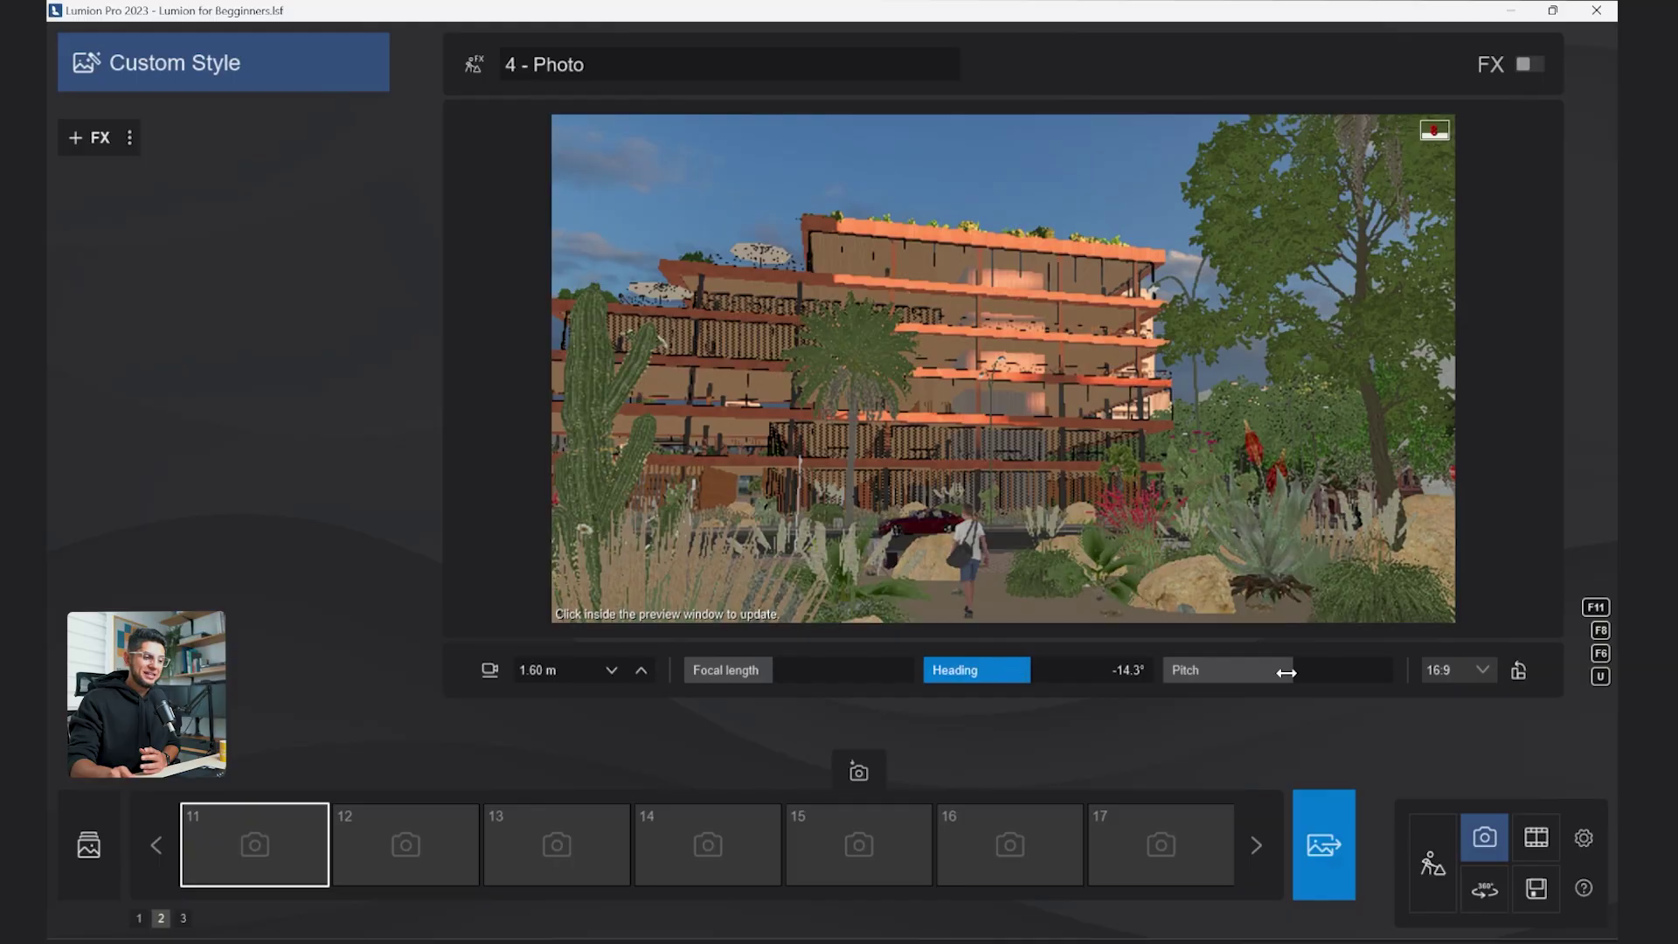
Try the 1:1 aspect ratio on the photo, return to 16:9, and compare it flipped between landscape and portrait.
left_click(1479, 671)
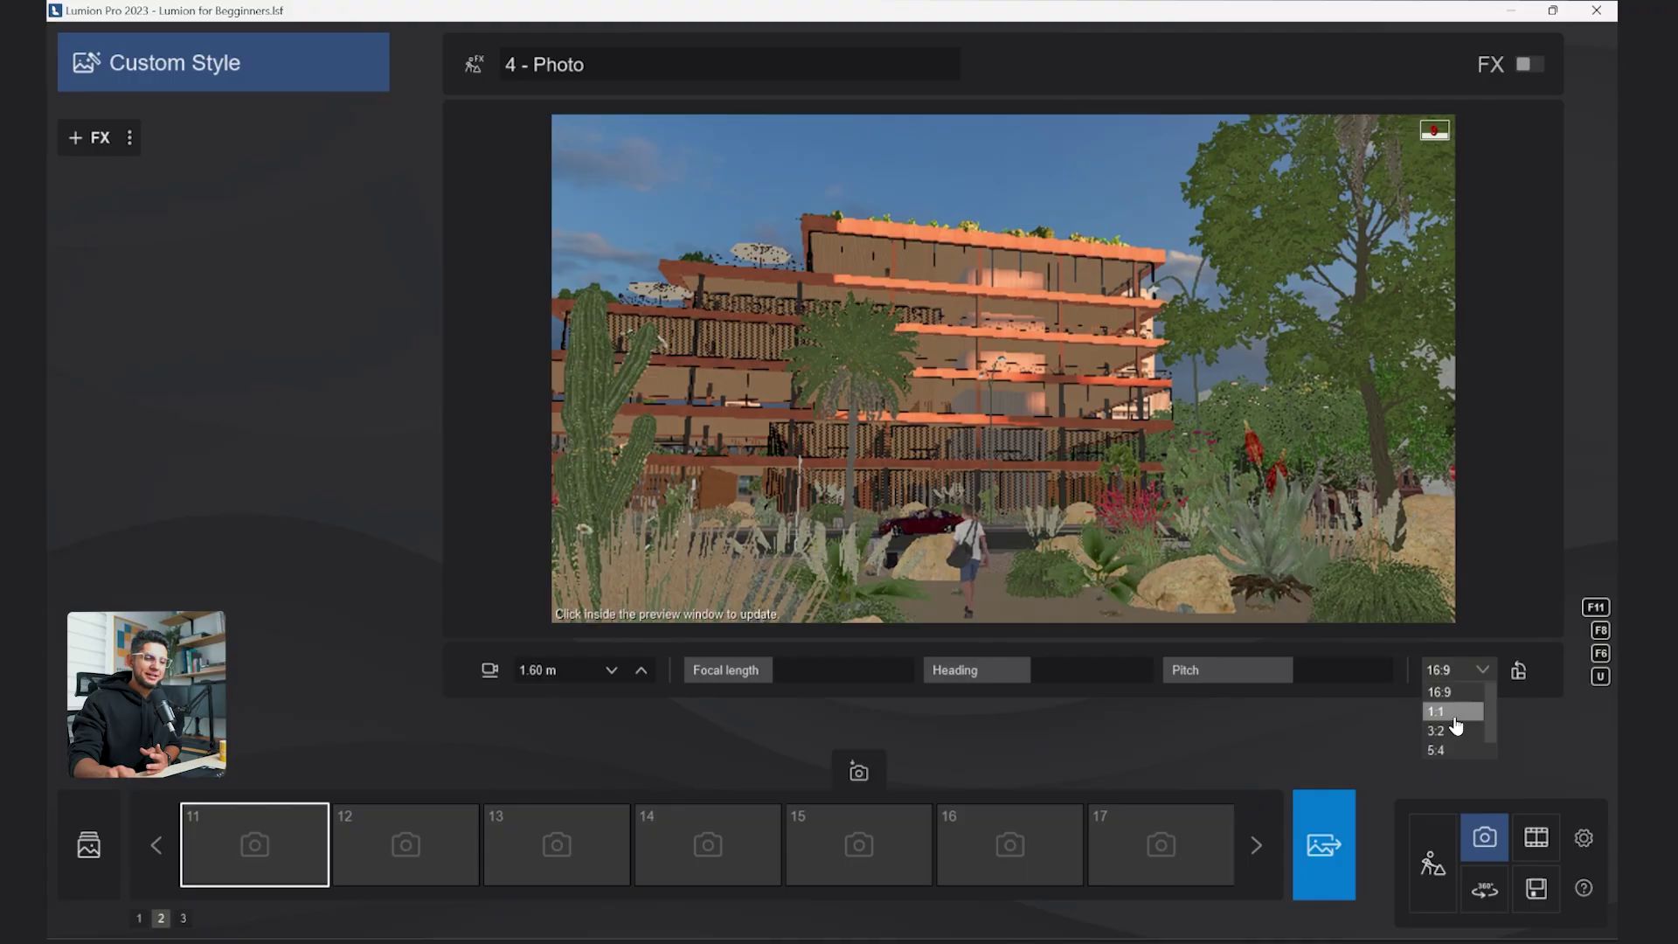
left_click(1454, 713)
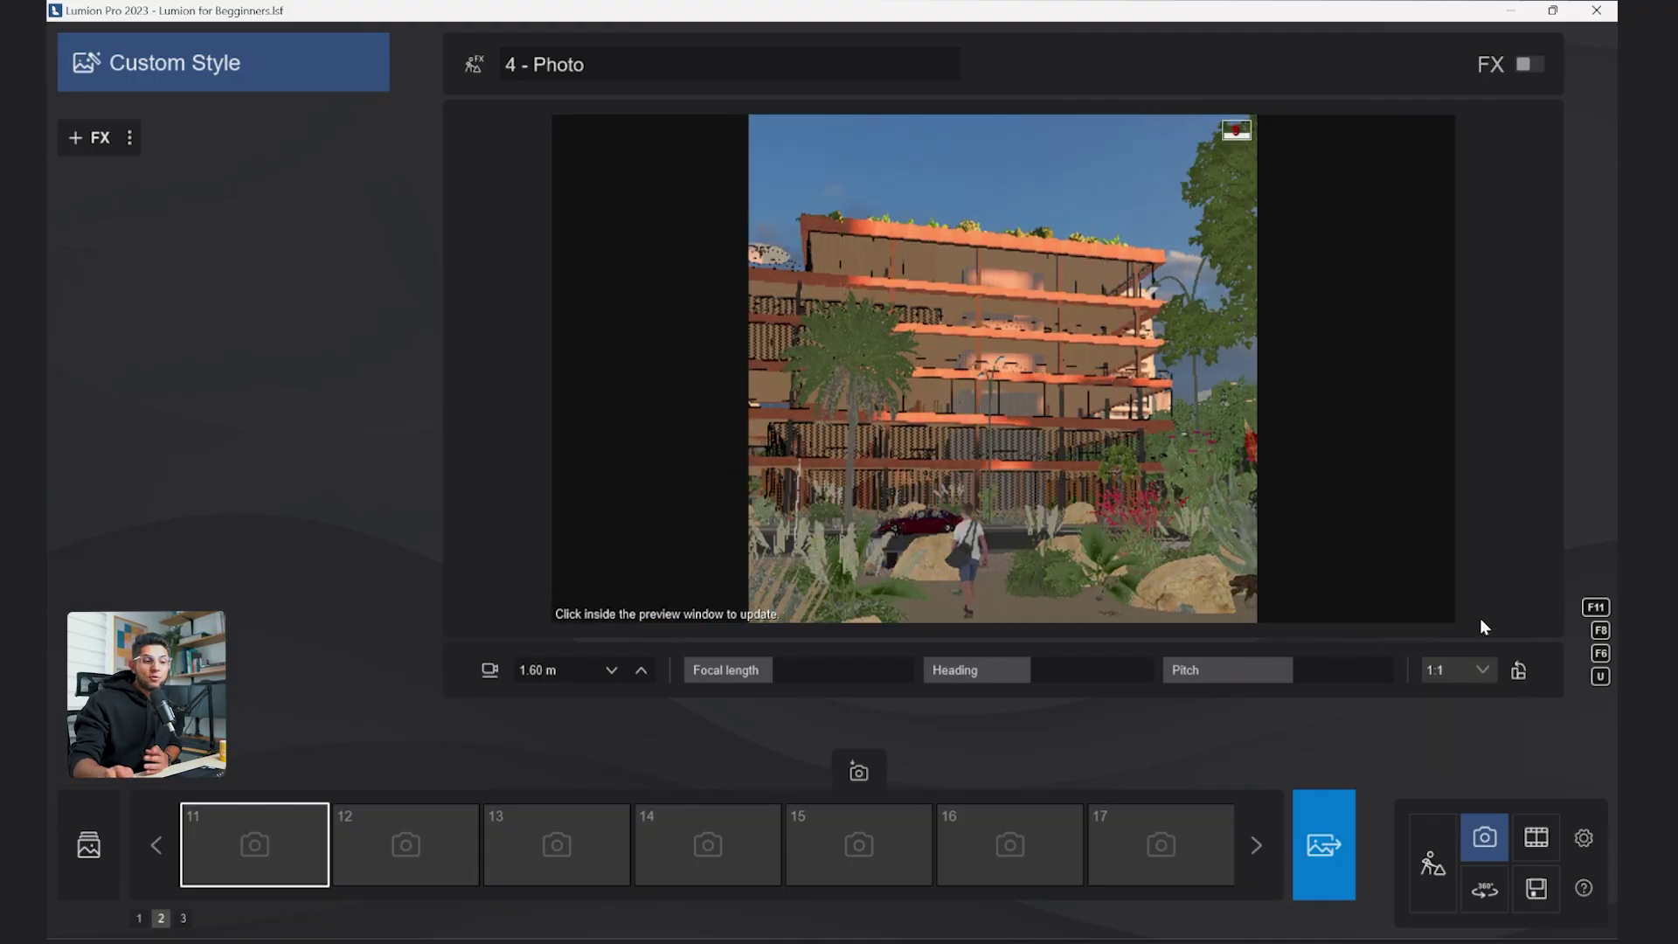
left_click(1469, 673)
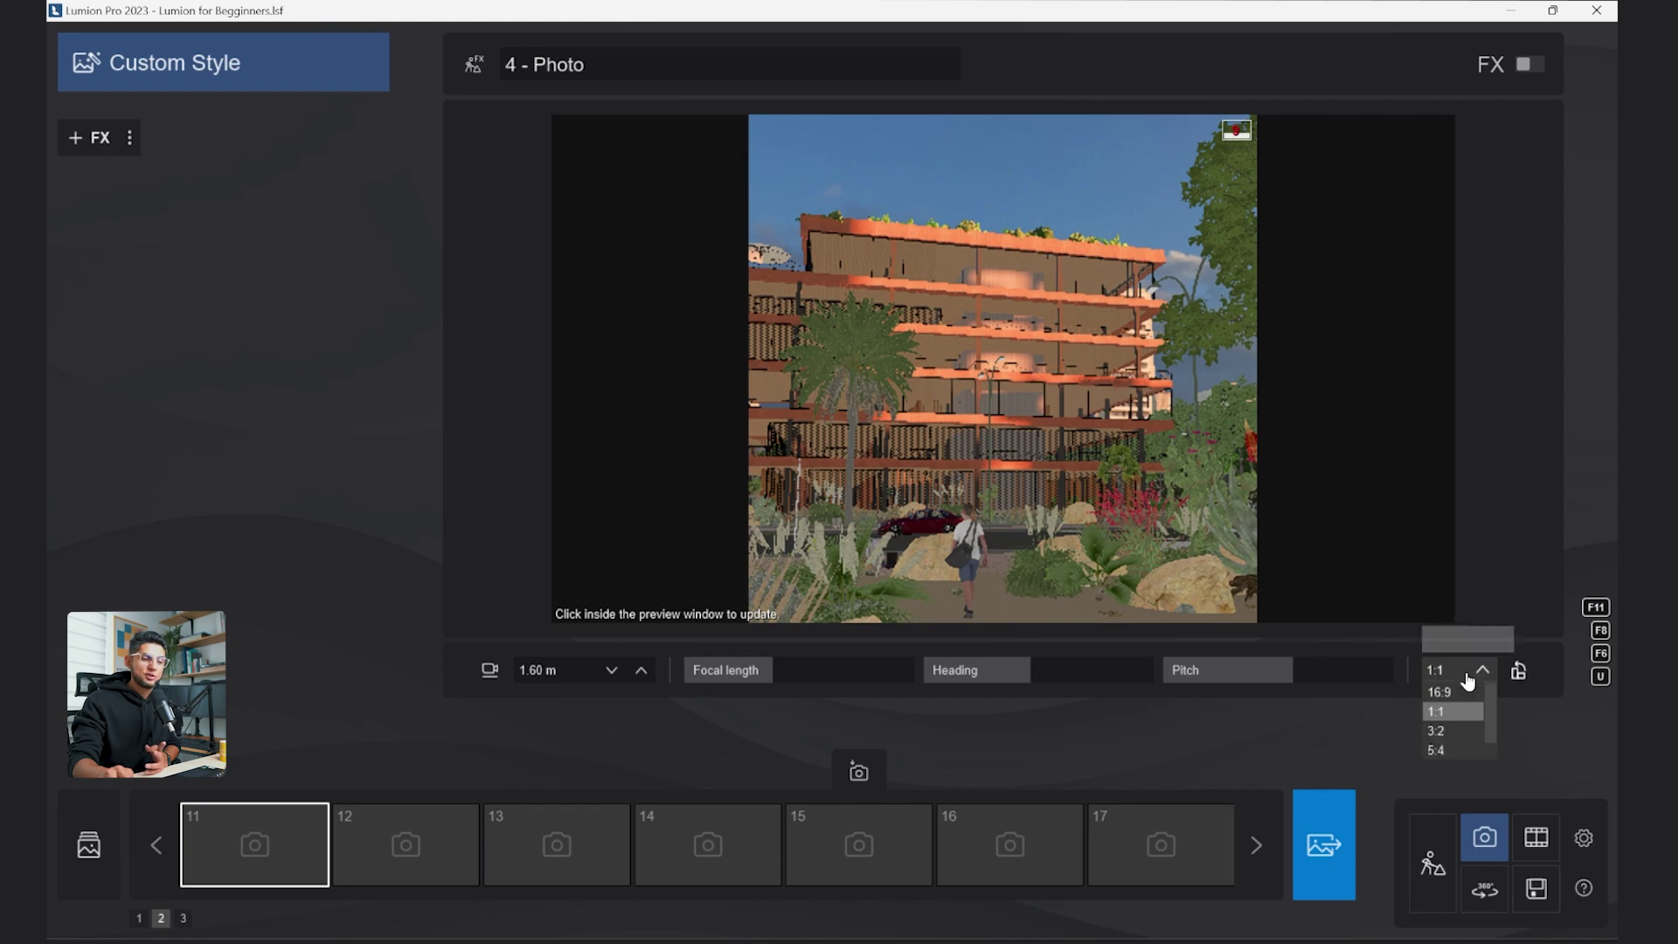
left_click(1449, 692)
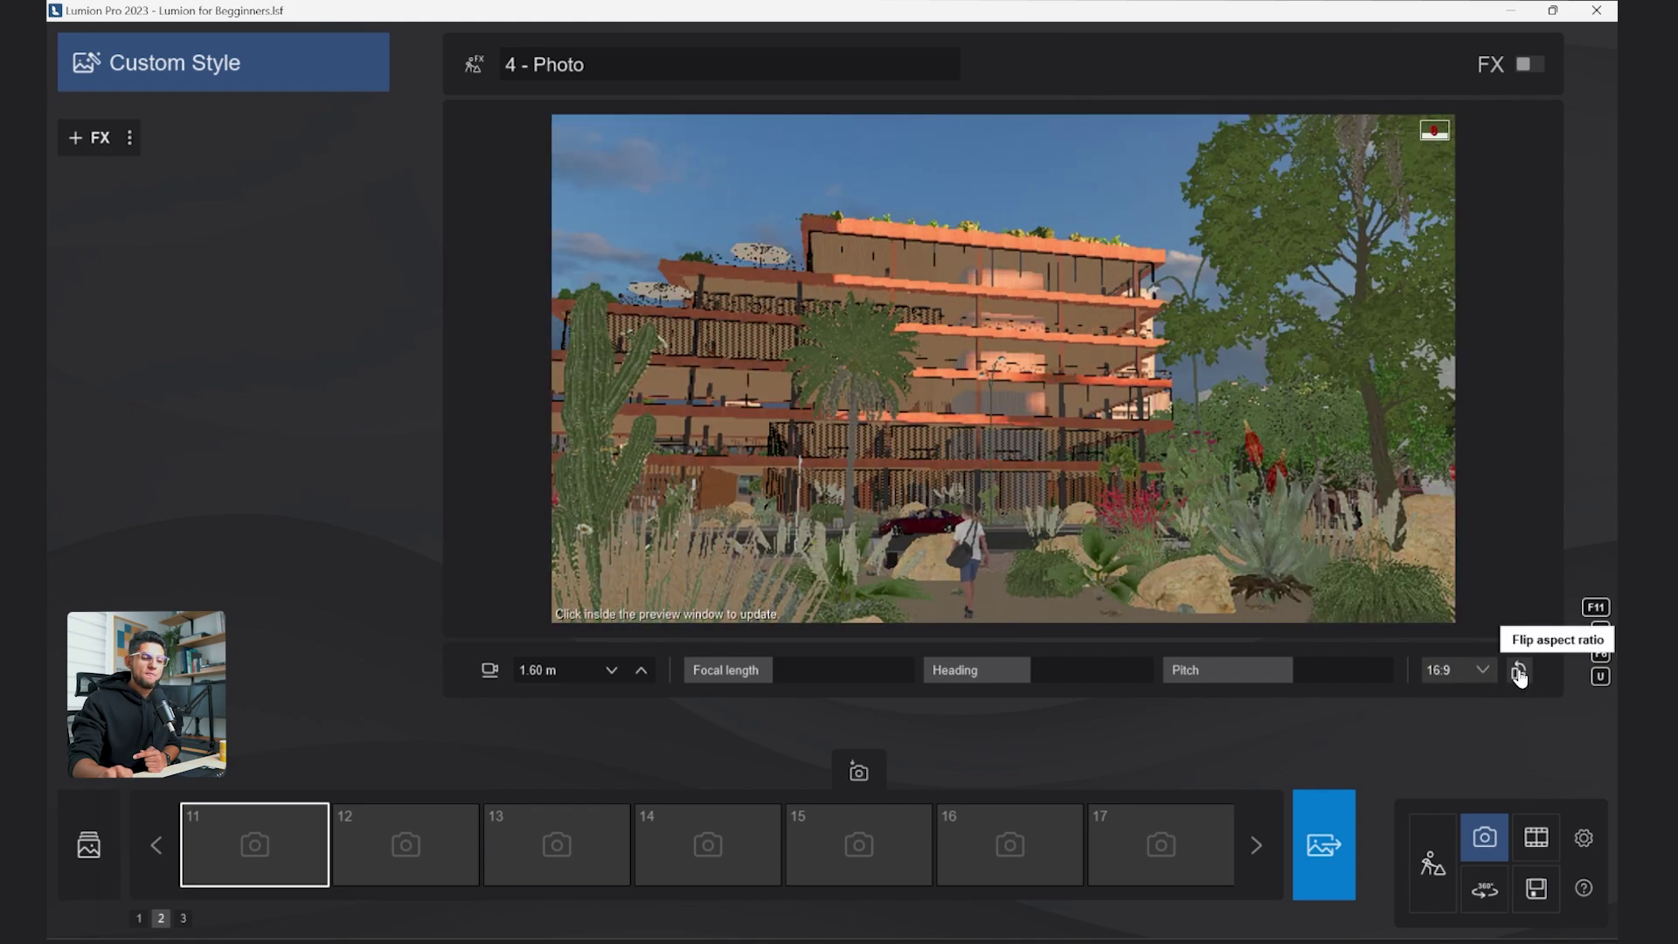
left_click(1521, 675)
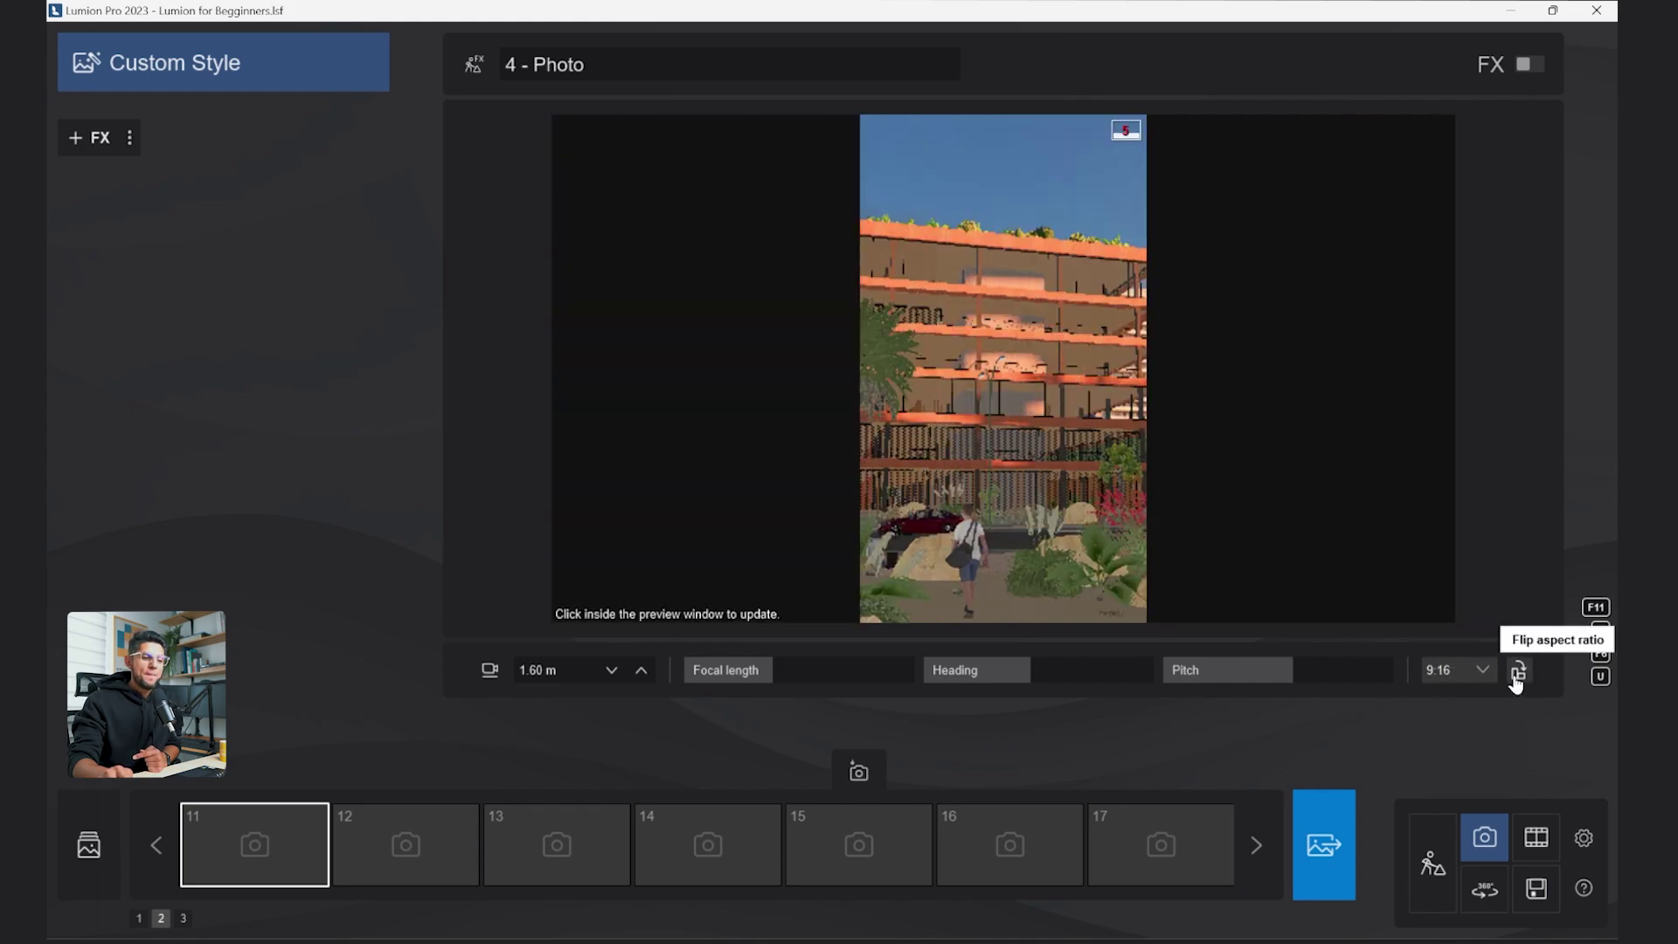
left_click(1517, 680)
left_click(1517, 680)
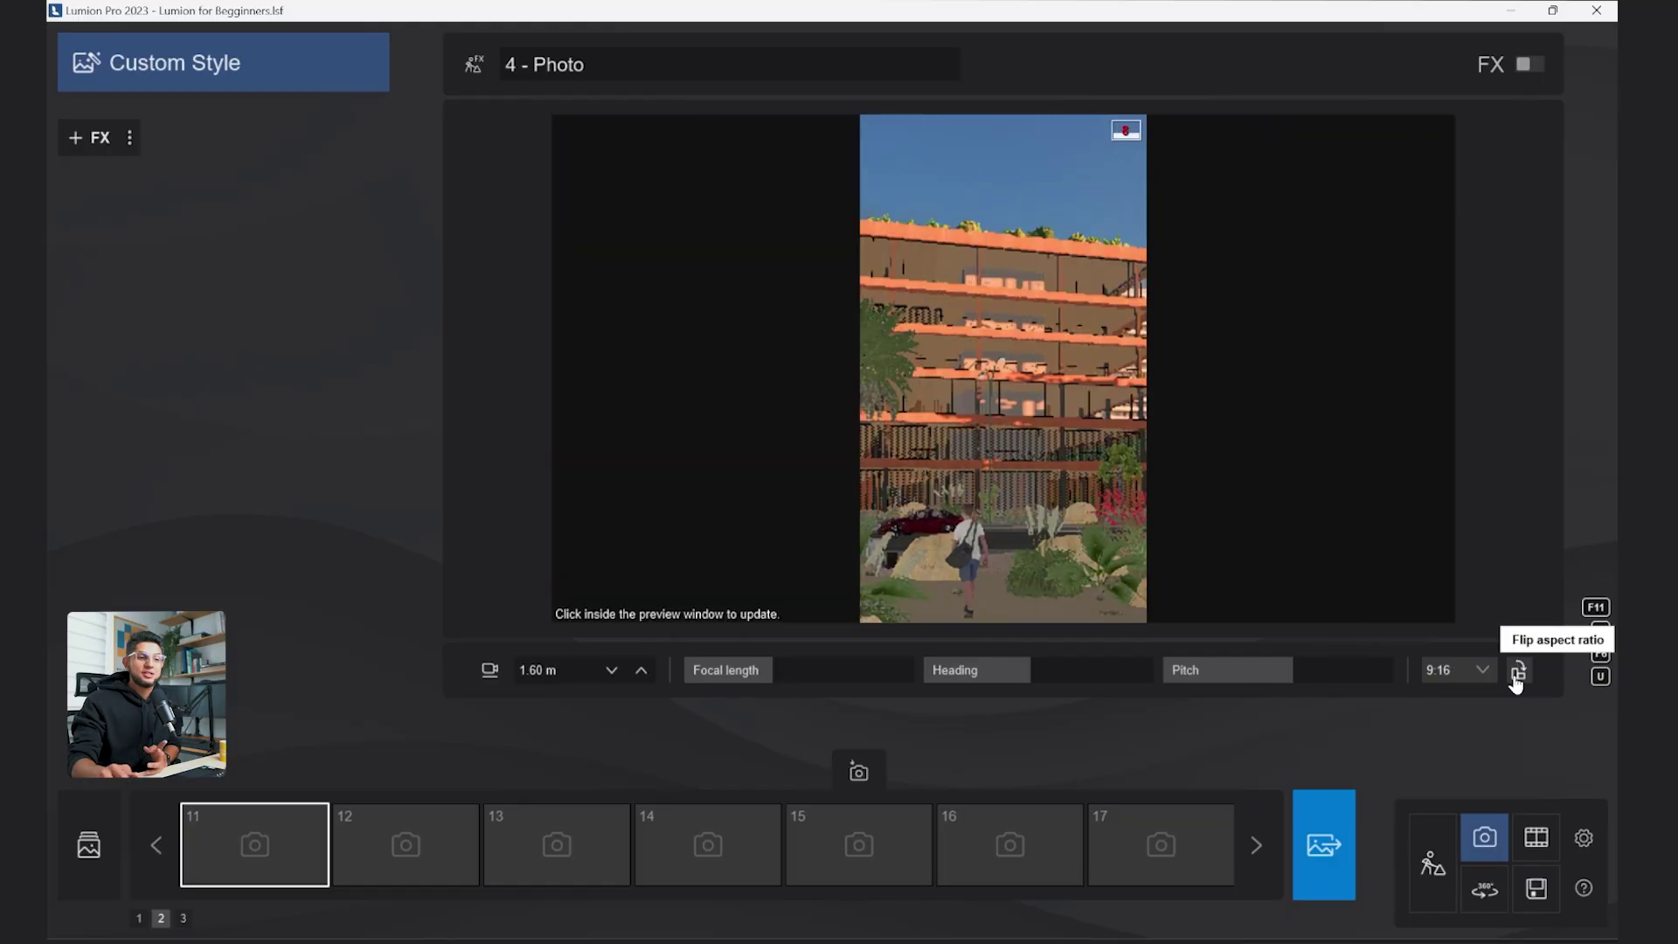
Reframe the 16:9 photo to show more of the building and enable all photo effects.
left_click(1075, 503)
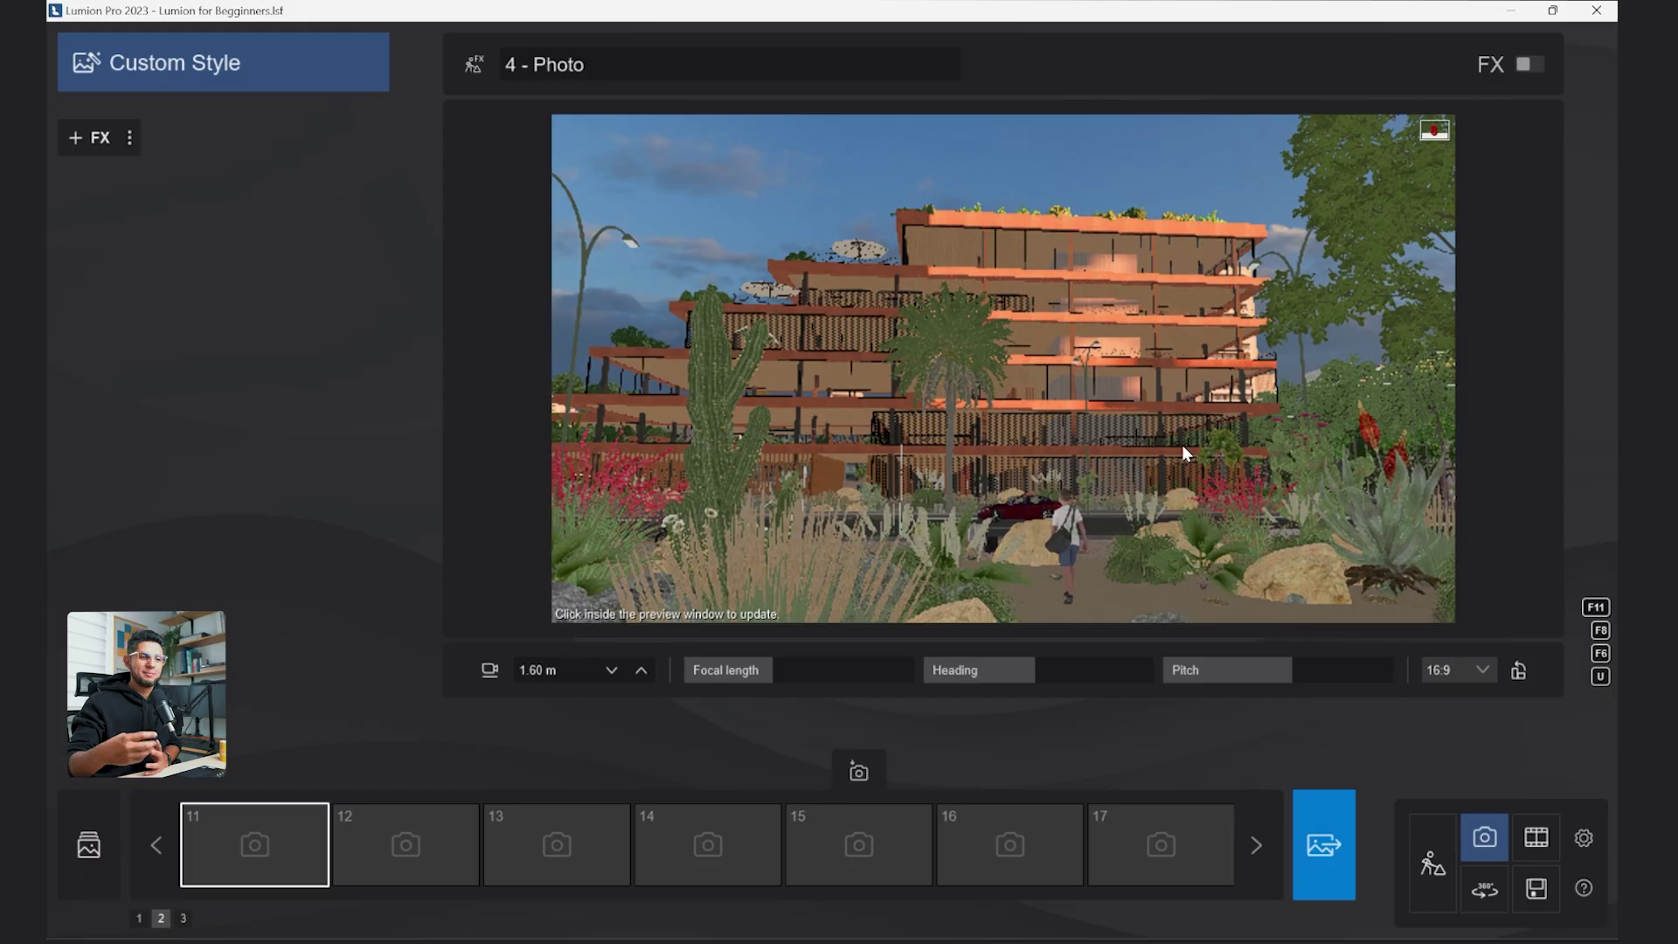
left_click(1530, 65)
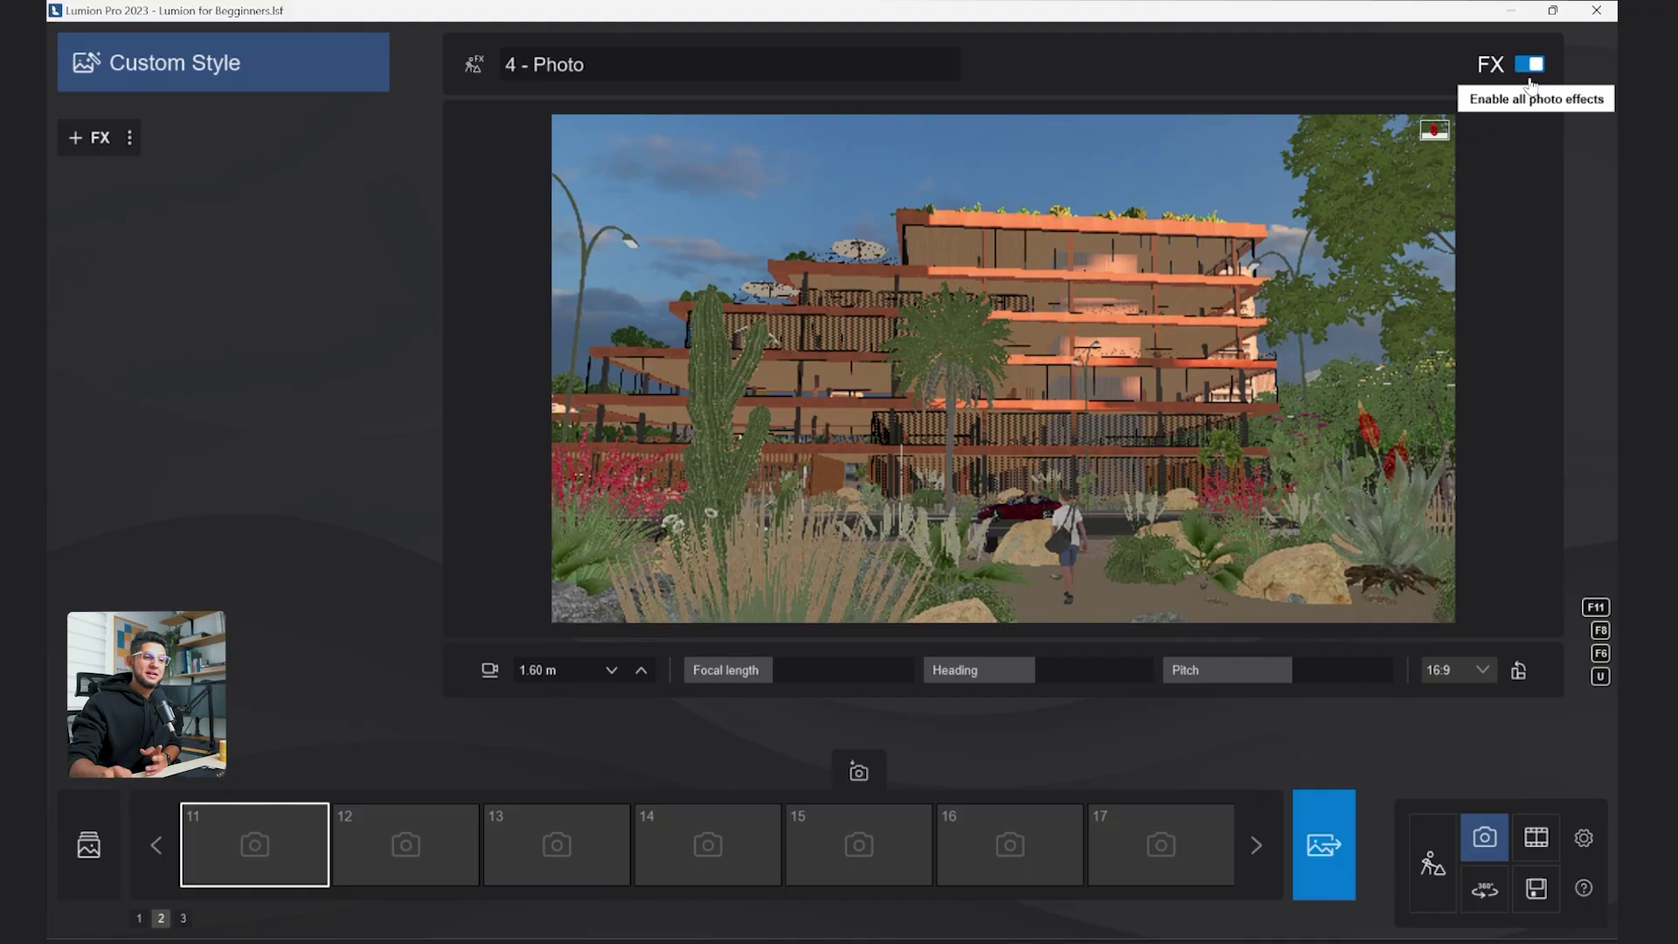
Turn off all photo effects, reframe the view at 1.79 m eye level with the building at the right edge, and store the camera in slot 11.
left_click(1531, 66)
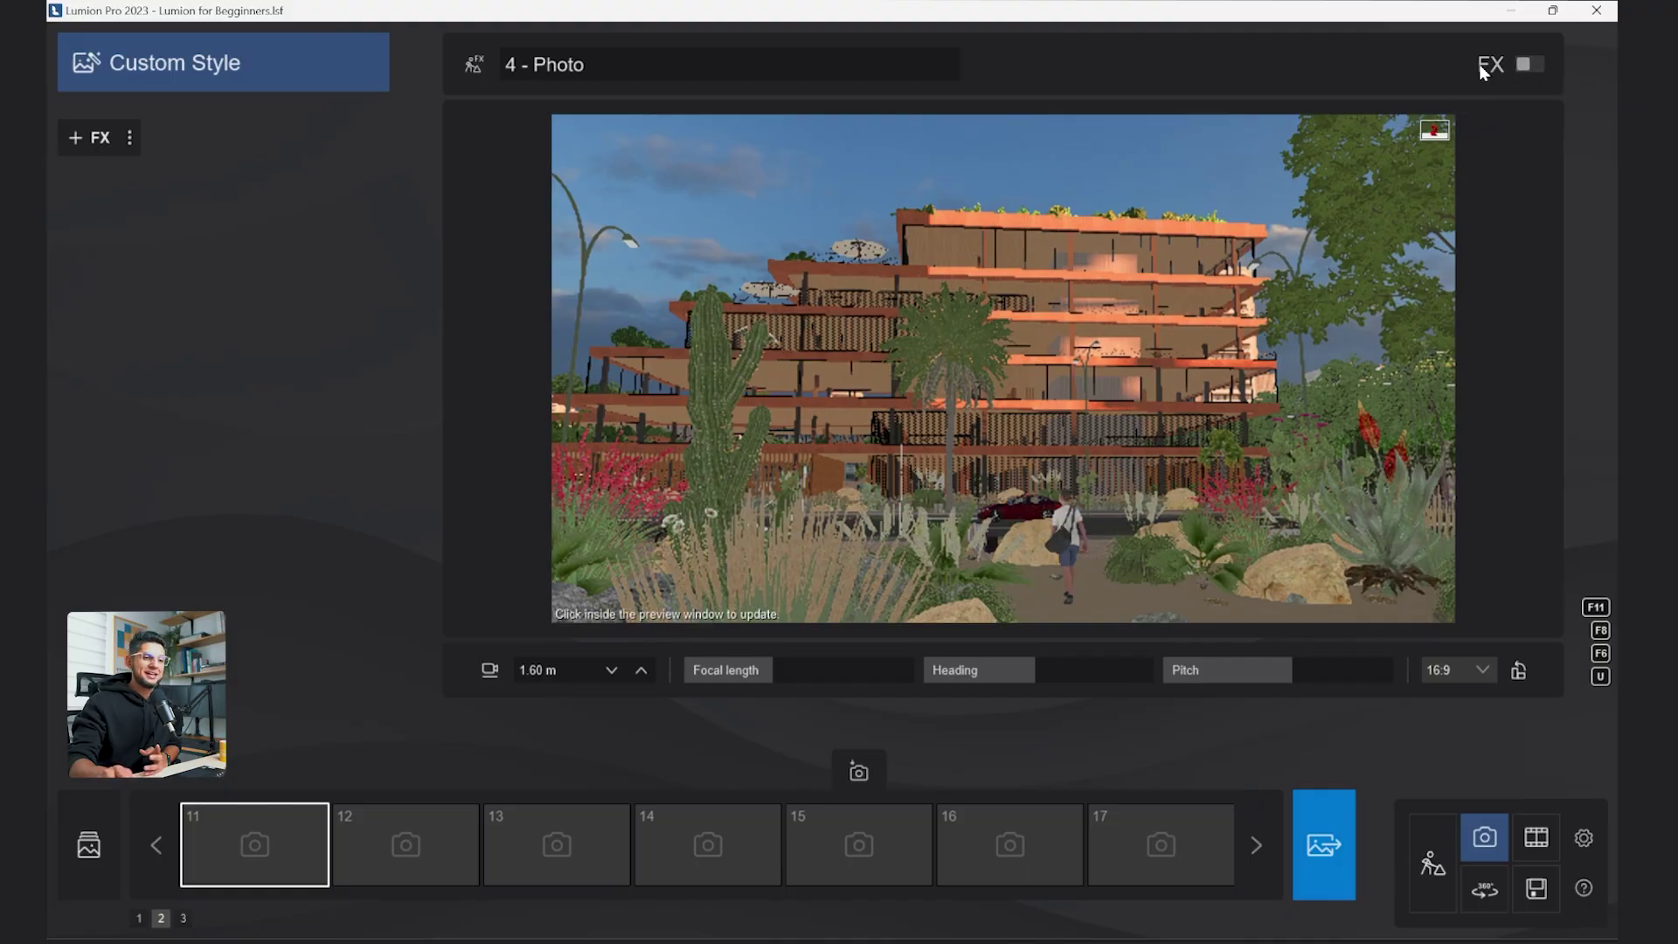
right_click_drag(1196, 416, 1104, 457)
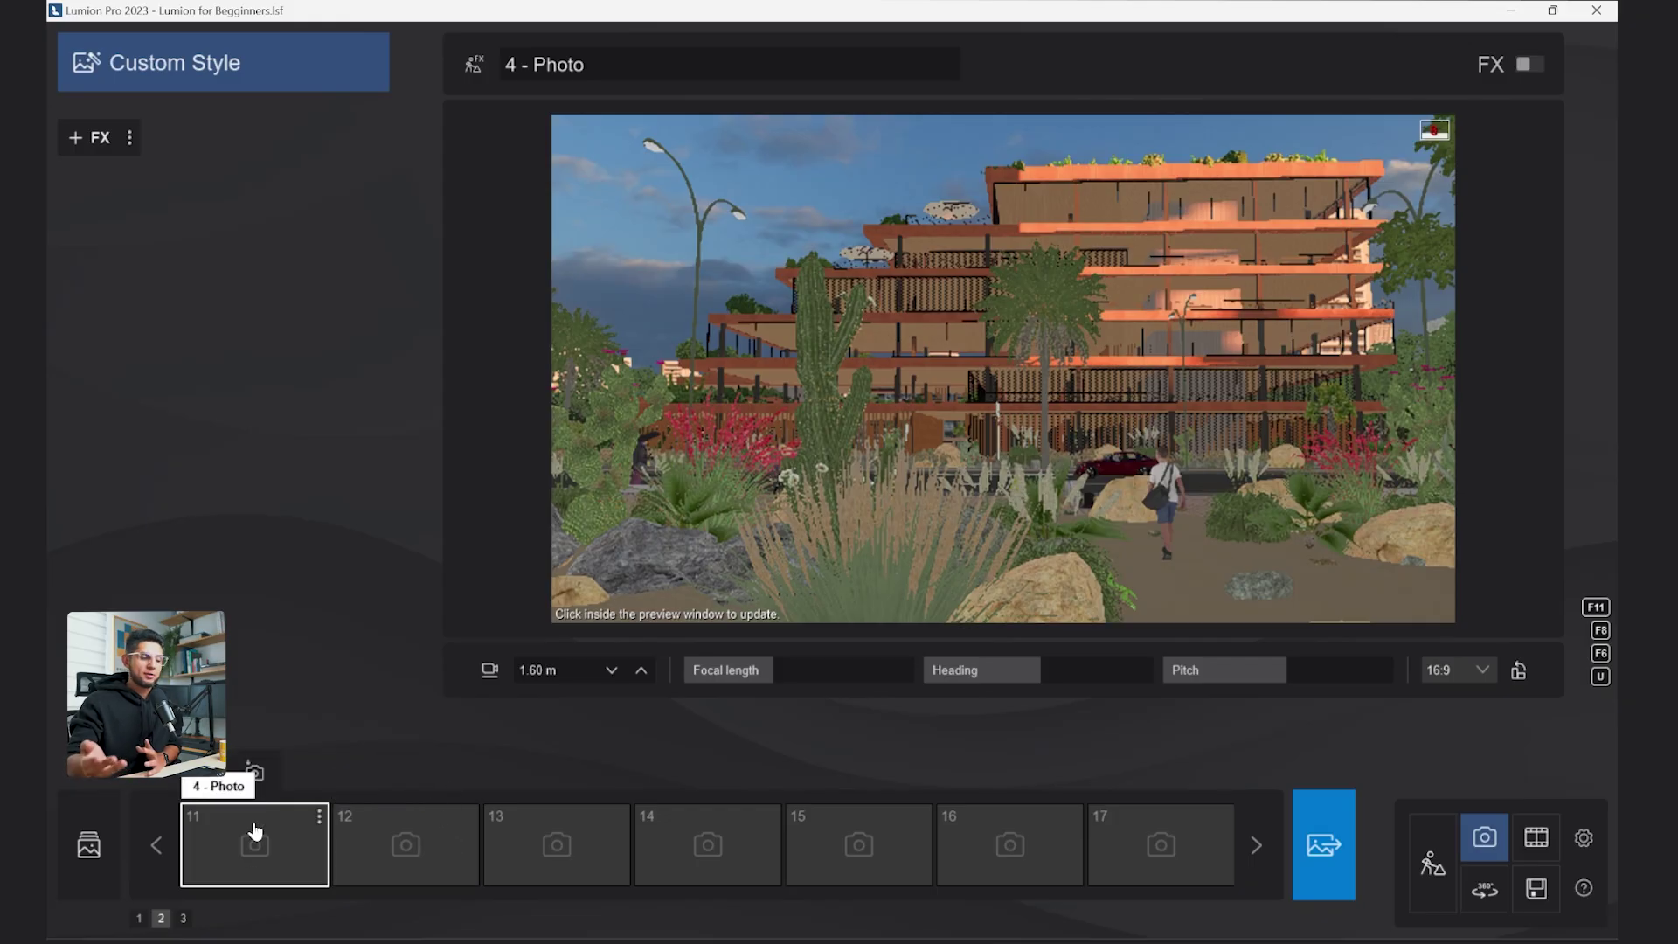
key("s")
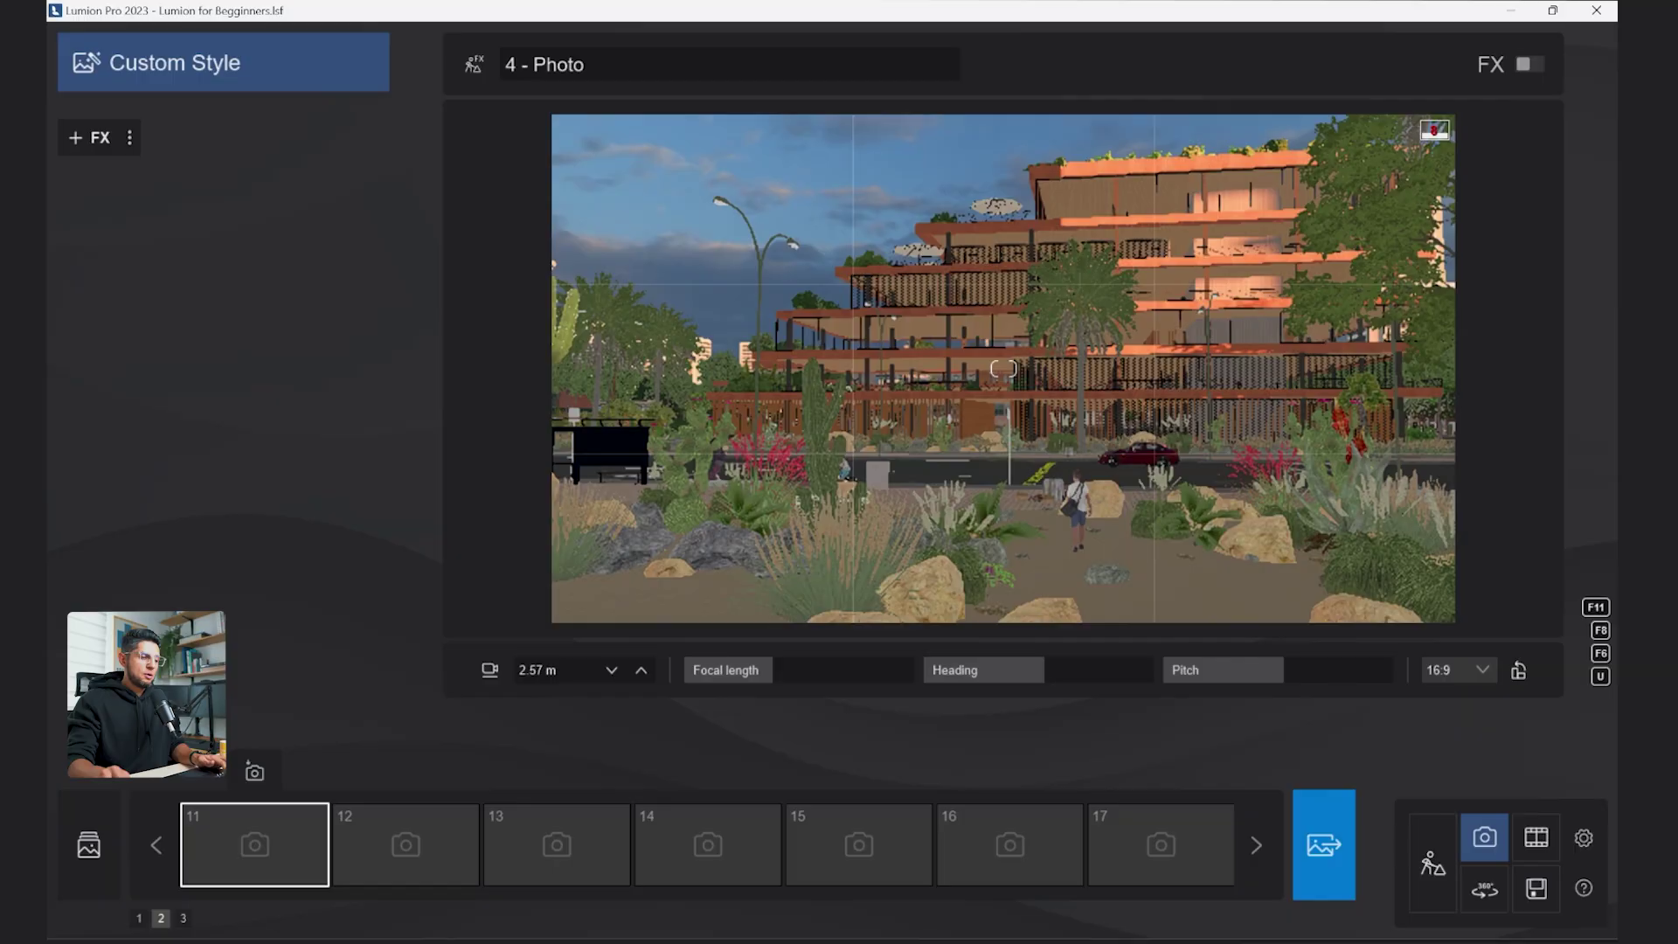
key("d")
right_click_drag(1003, 369, 883, 371)
key("d")
key("e")
right_click_drag(1003, 368, 900, 357)
key("d")
key("e")
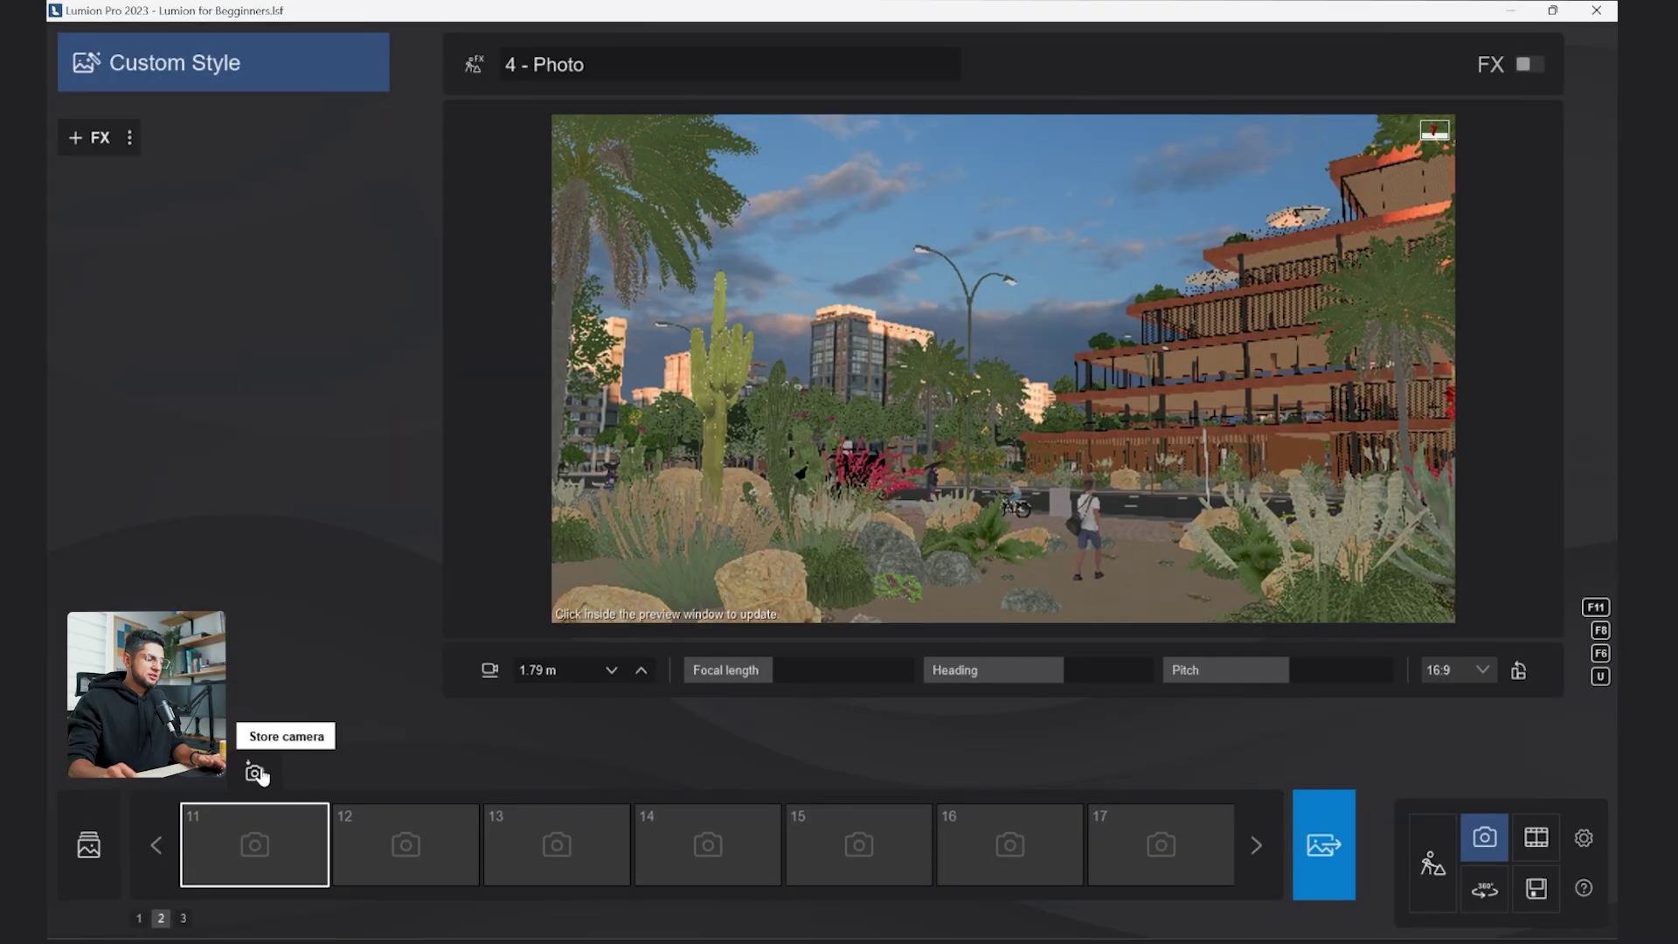
left_click(255, 771)
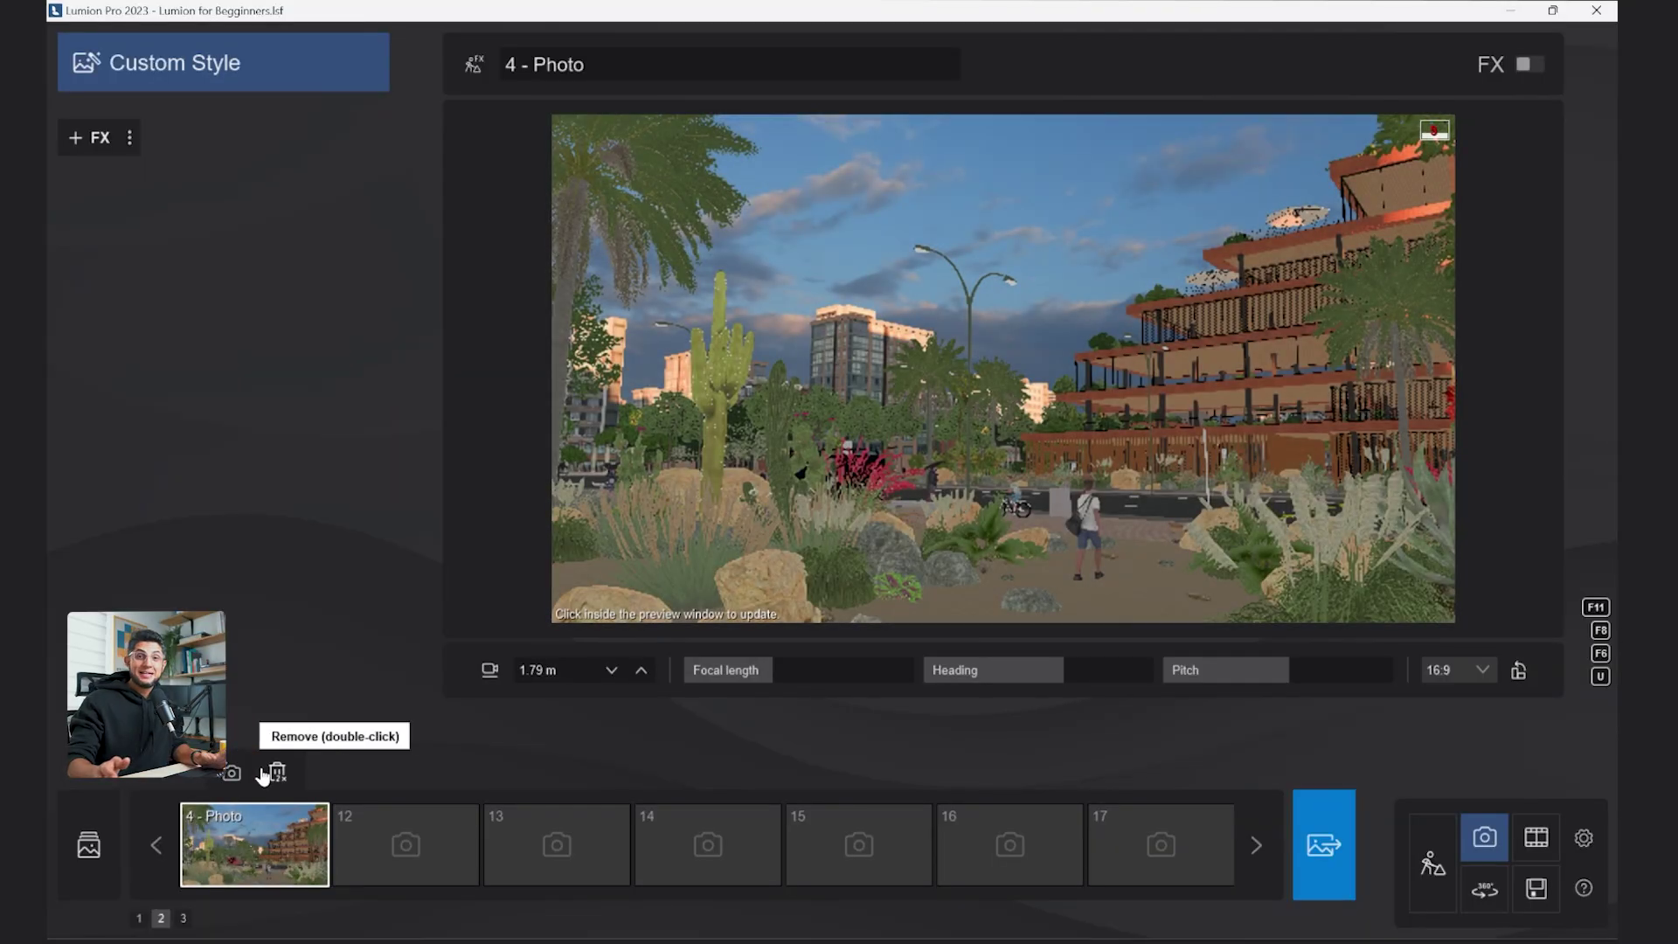
Update the stored camera in slot 11 with the view turned slightly toward the building, and open that photo's copy, paste and delete options.
left_click(920, 486)
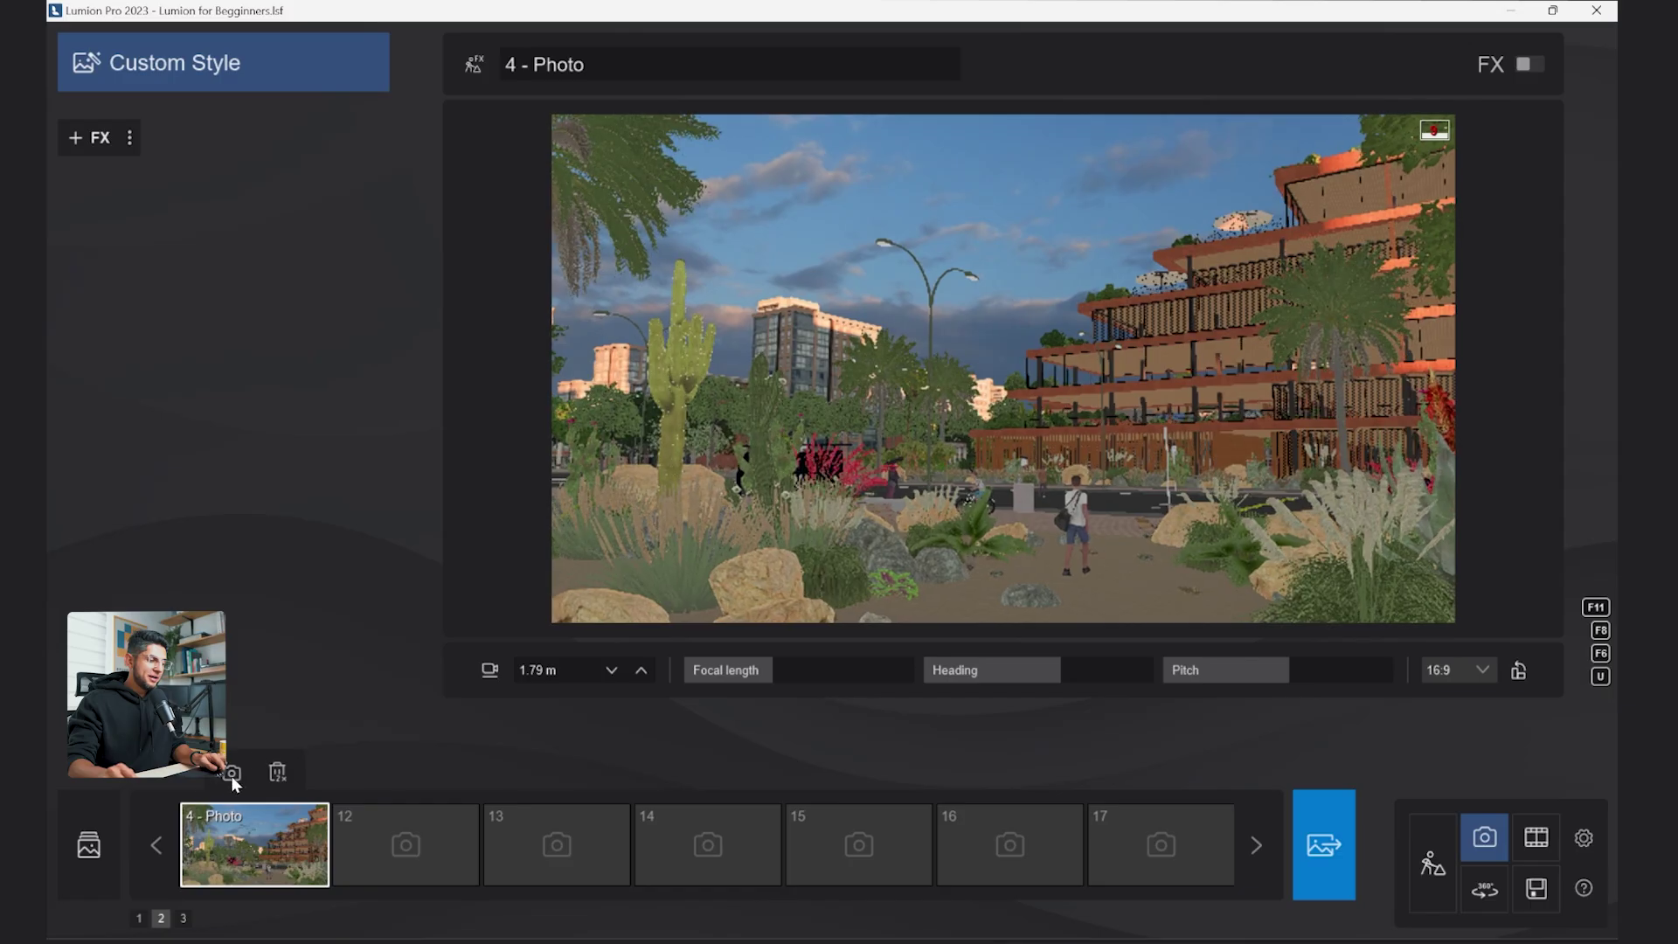
left_click(233, 775)
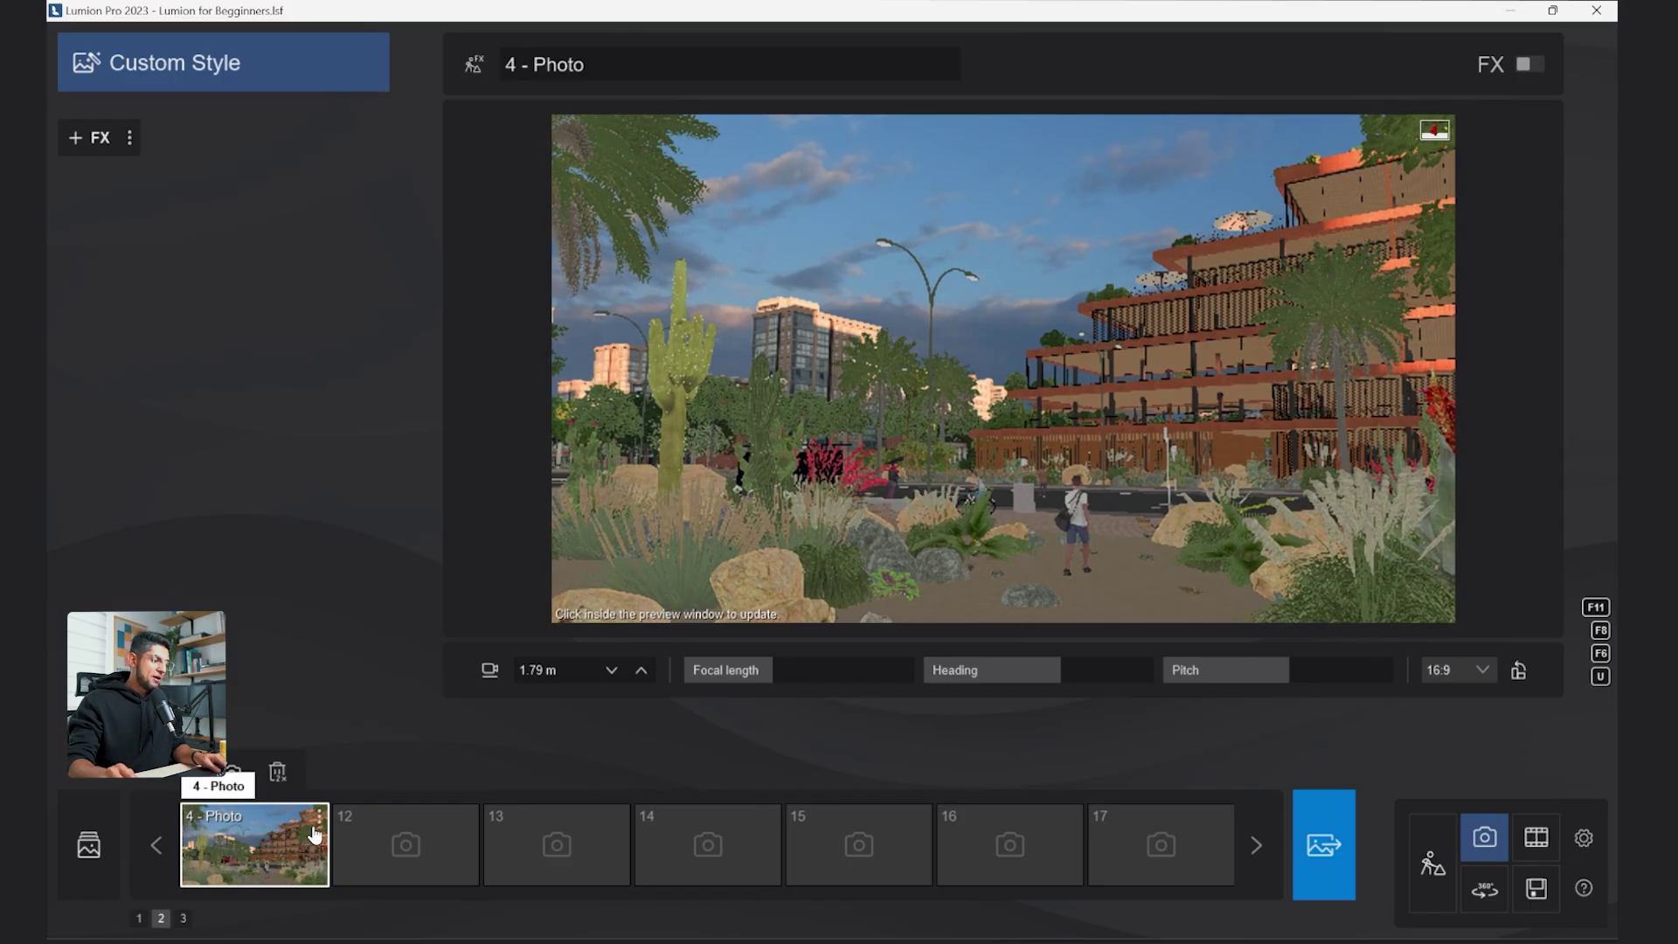
left_click(319, 822)
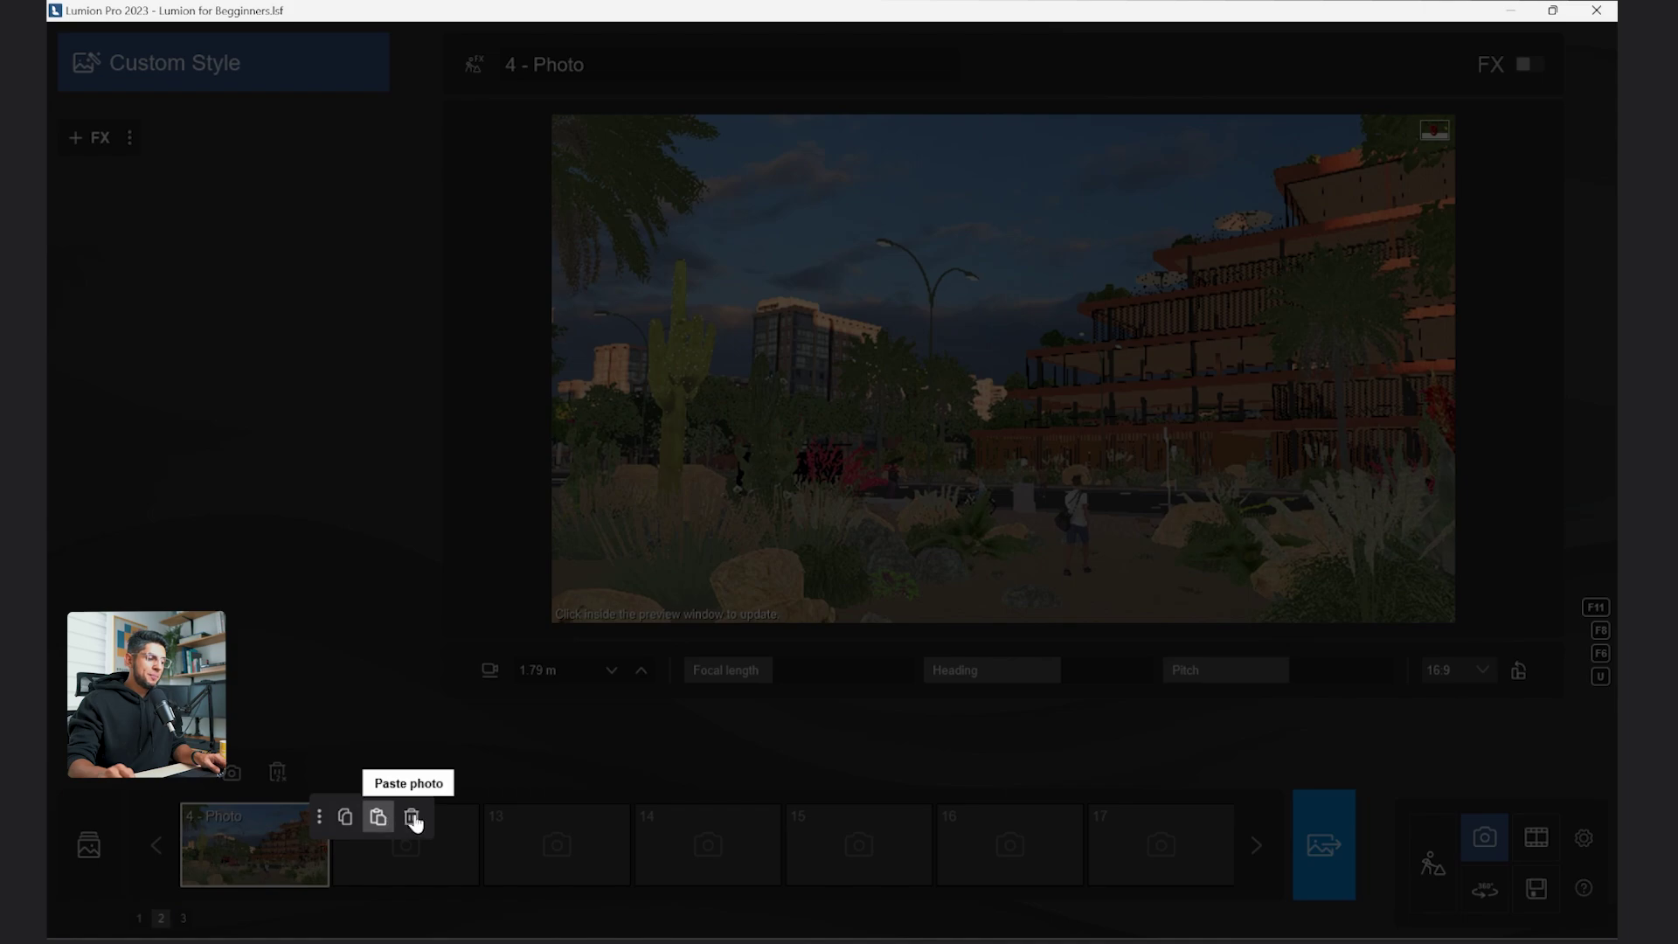
Apply the Realistic style to the 4 - Photo shot, turn its effects on and update the preview.
left_click(396, 707)
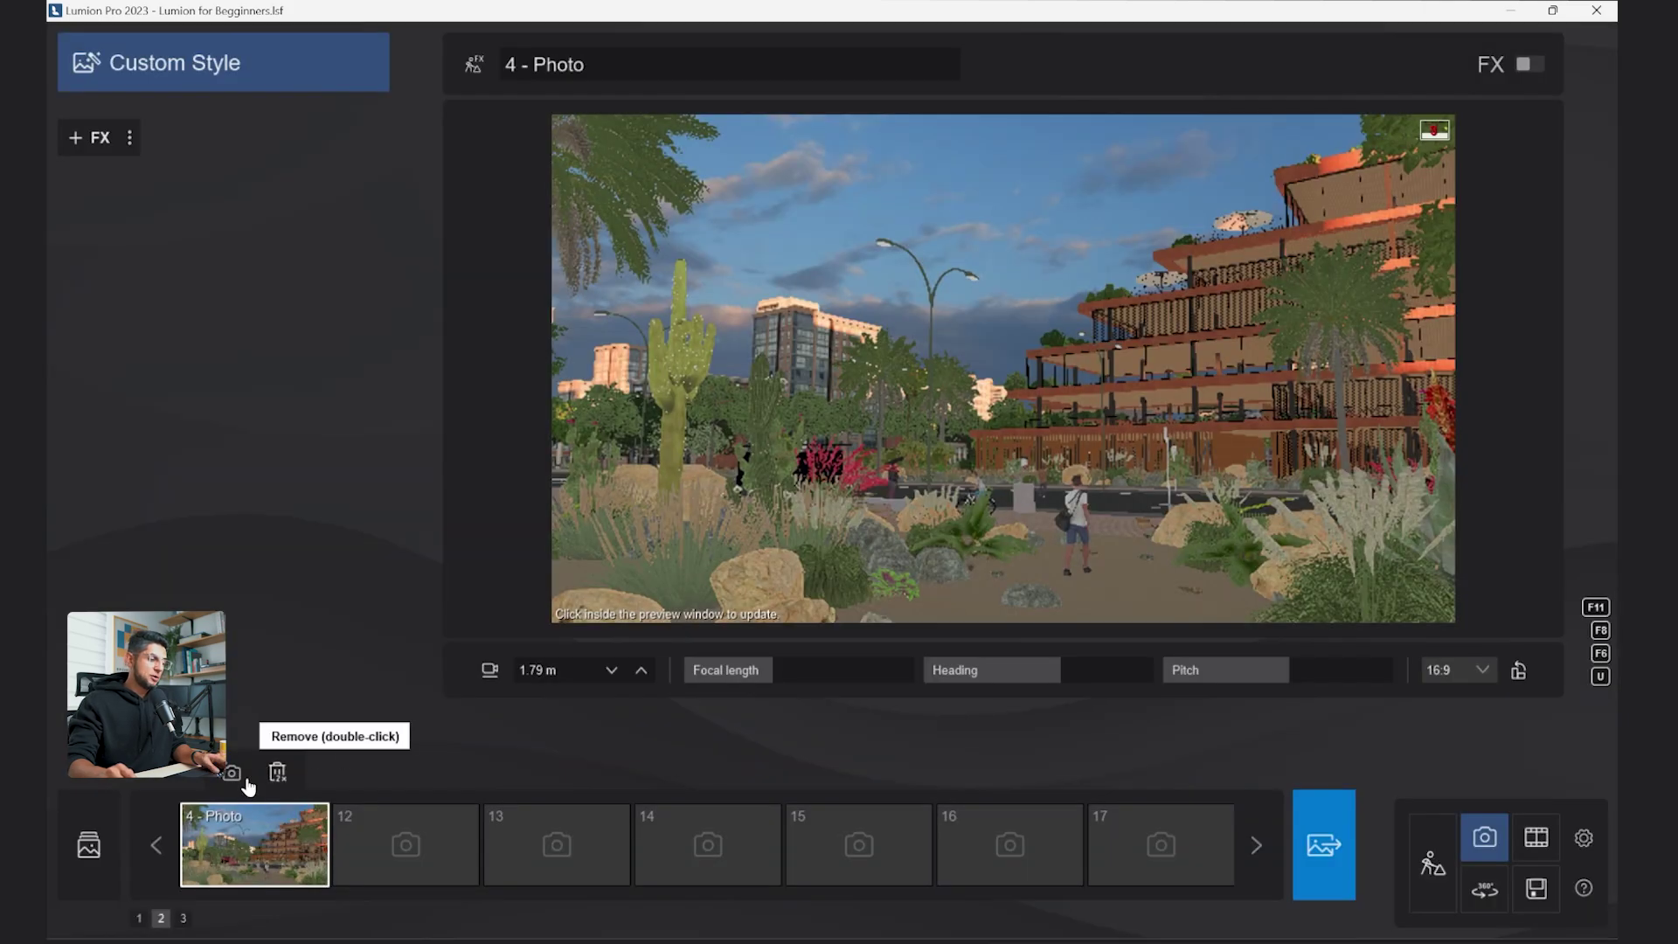
left_click(226, 79)
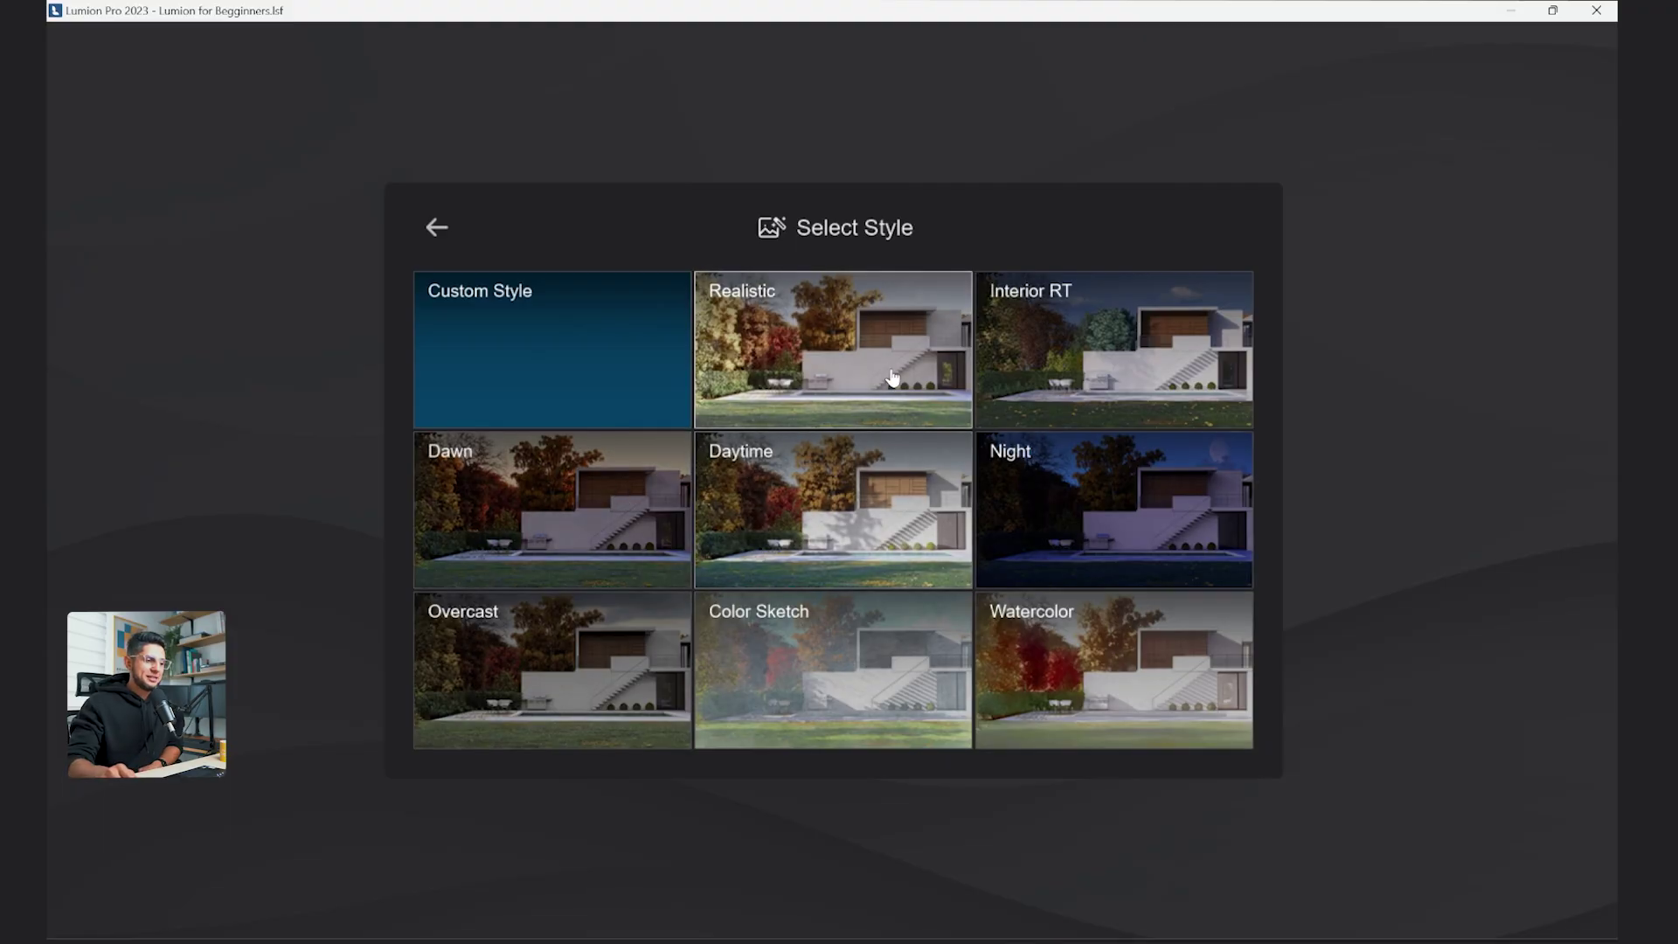
left_click(843, 364)
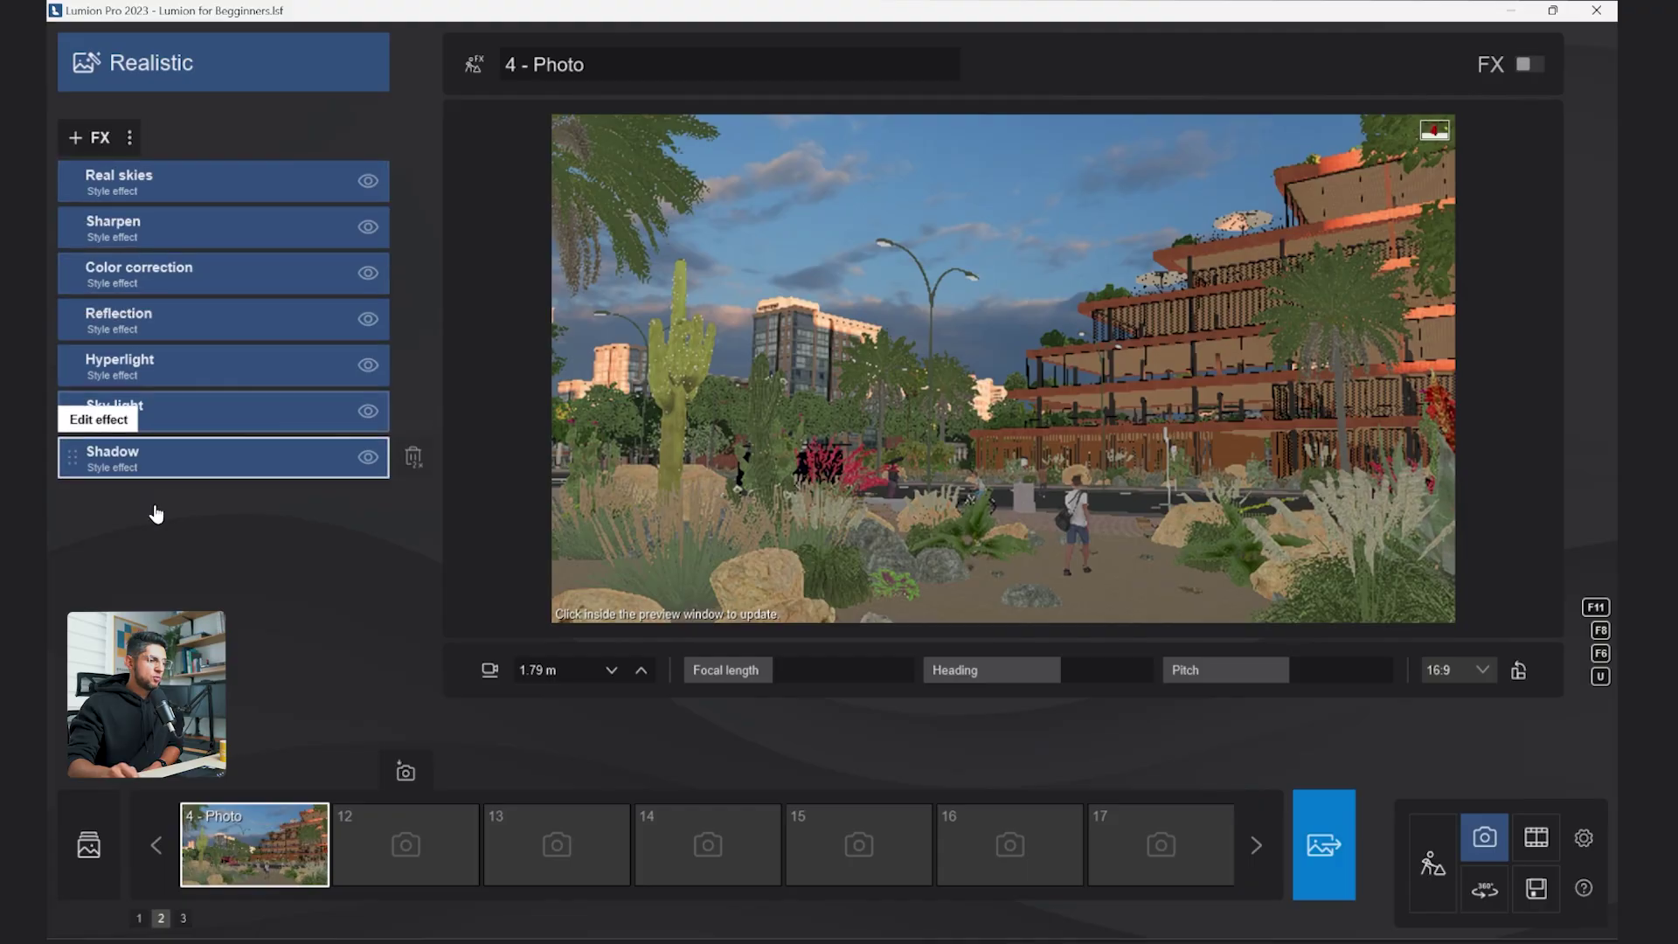
left_click(1526, 66)
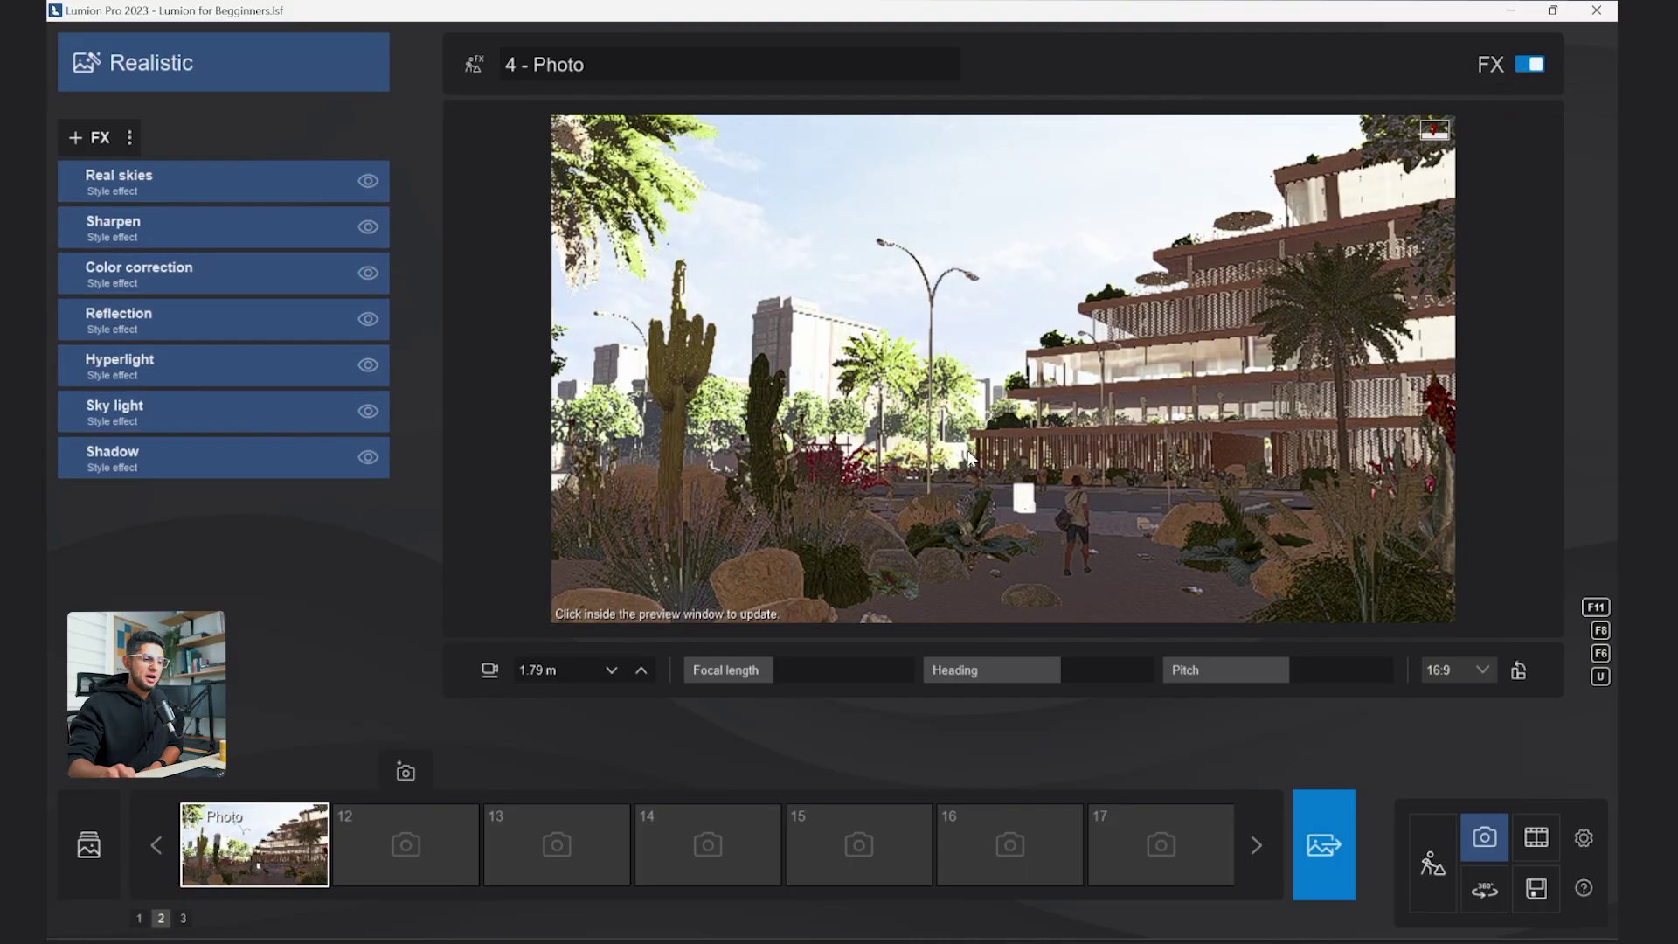
left_click(1052, 493)
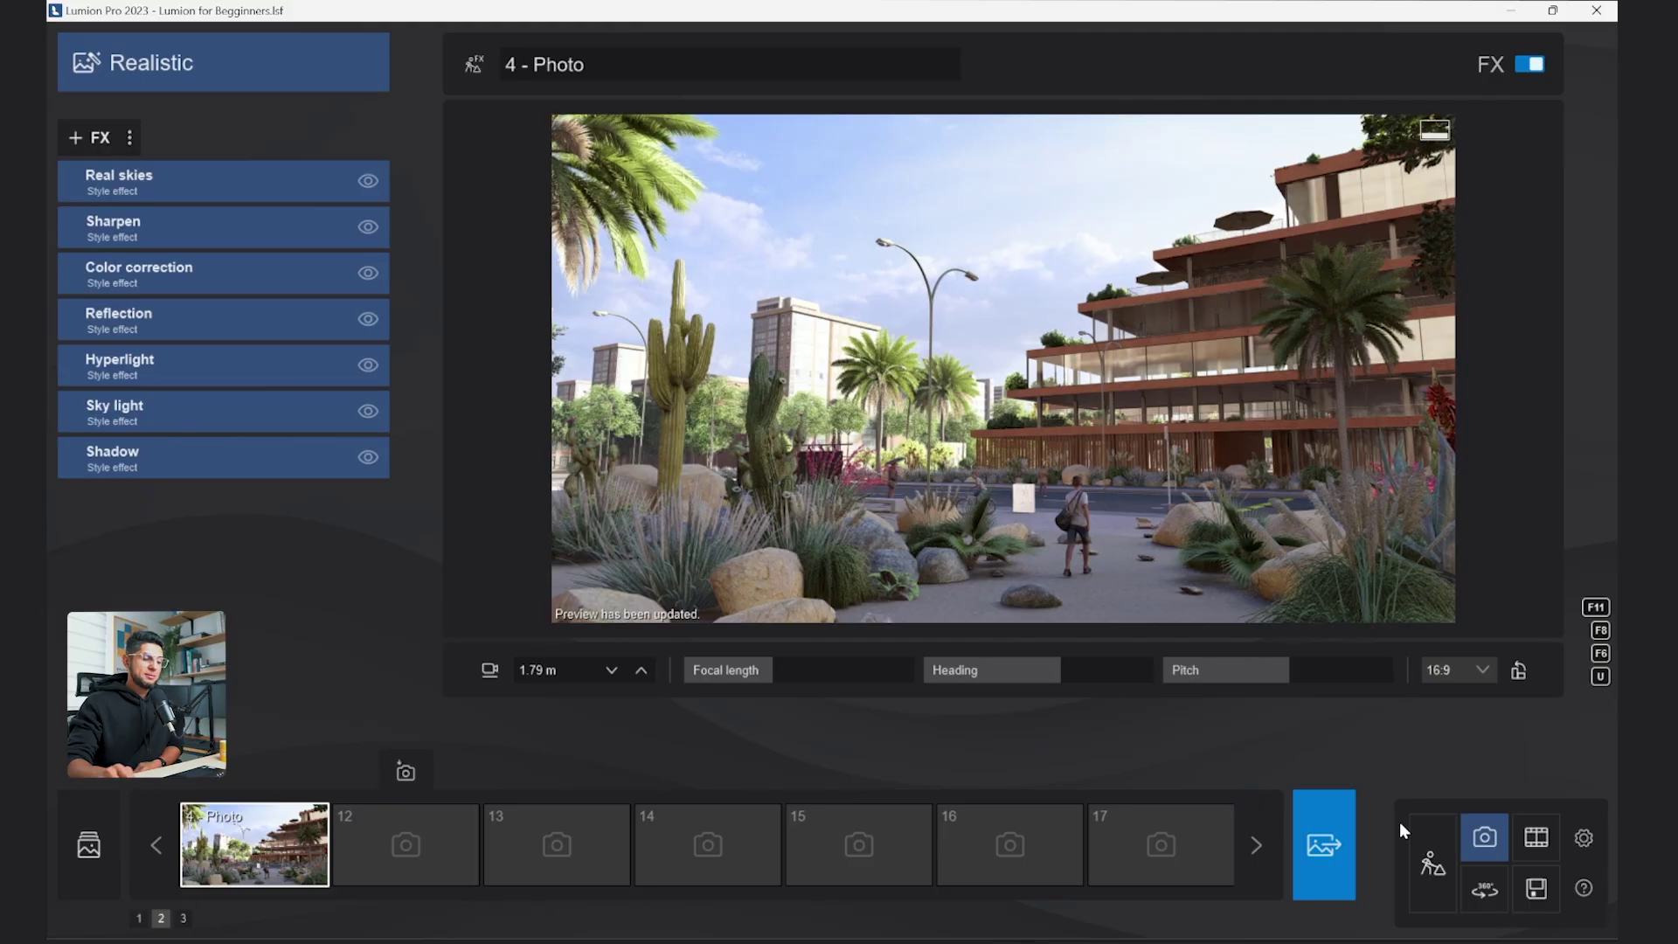
Render the current shot at Desktop size, 1920x1080, and save it as JPG file 1 in the TESTS folder.
left_click(1322, 846)
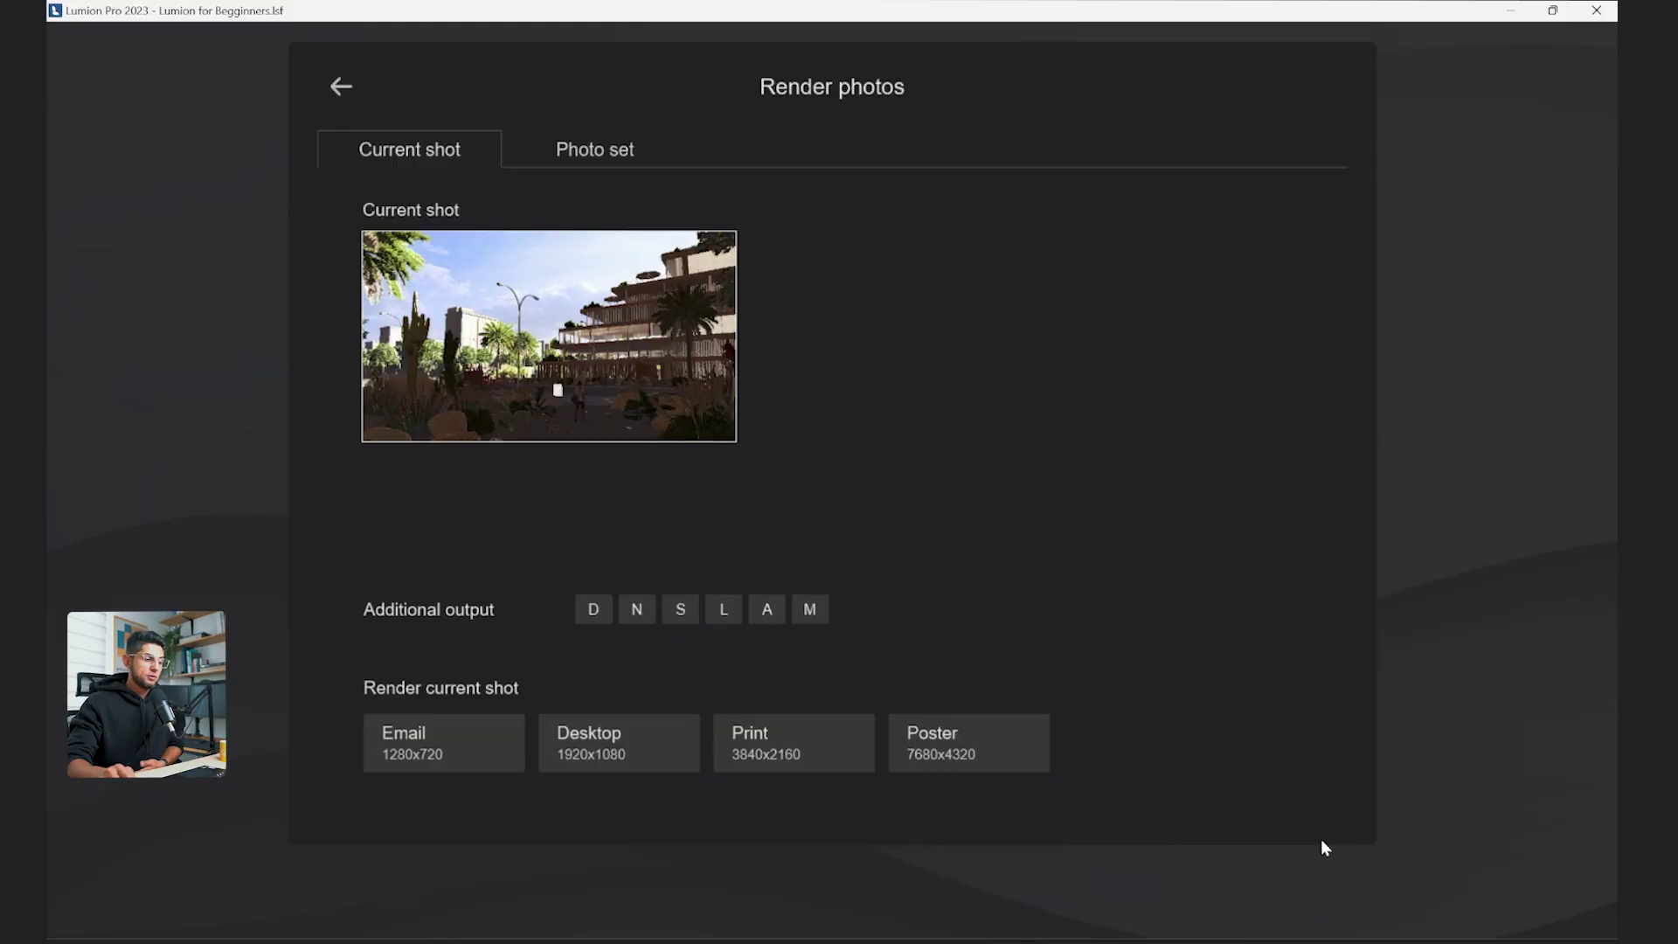
left_click(657, 745)
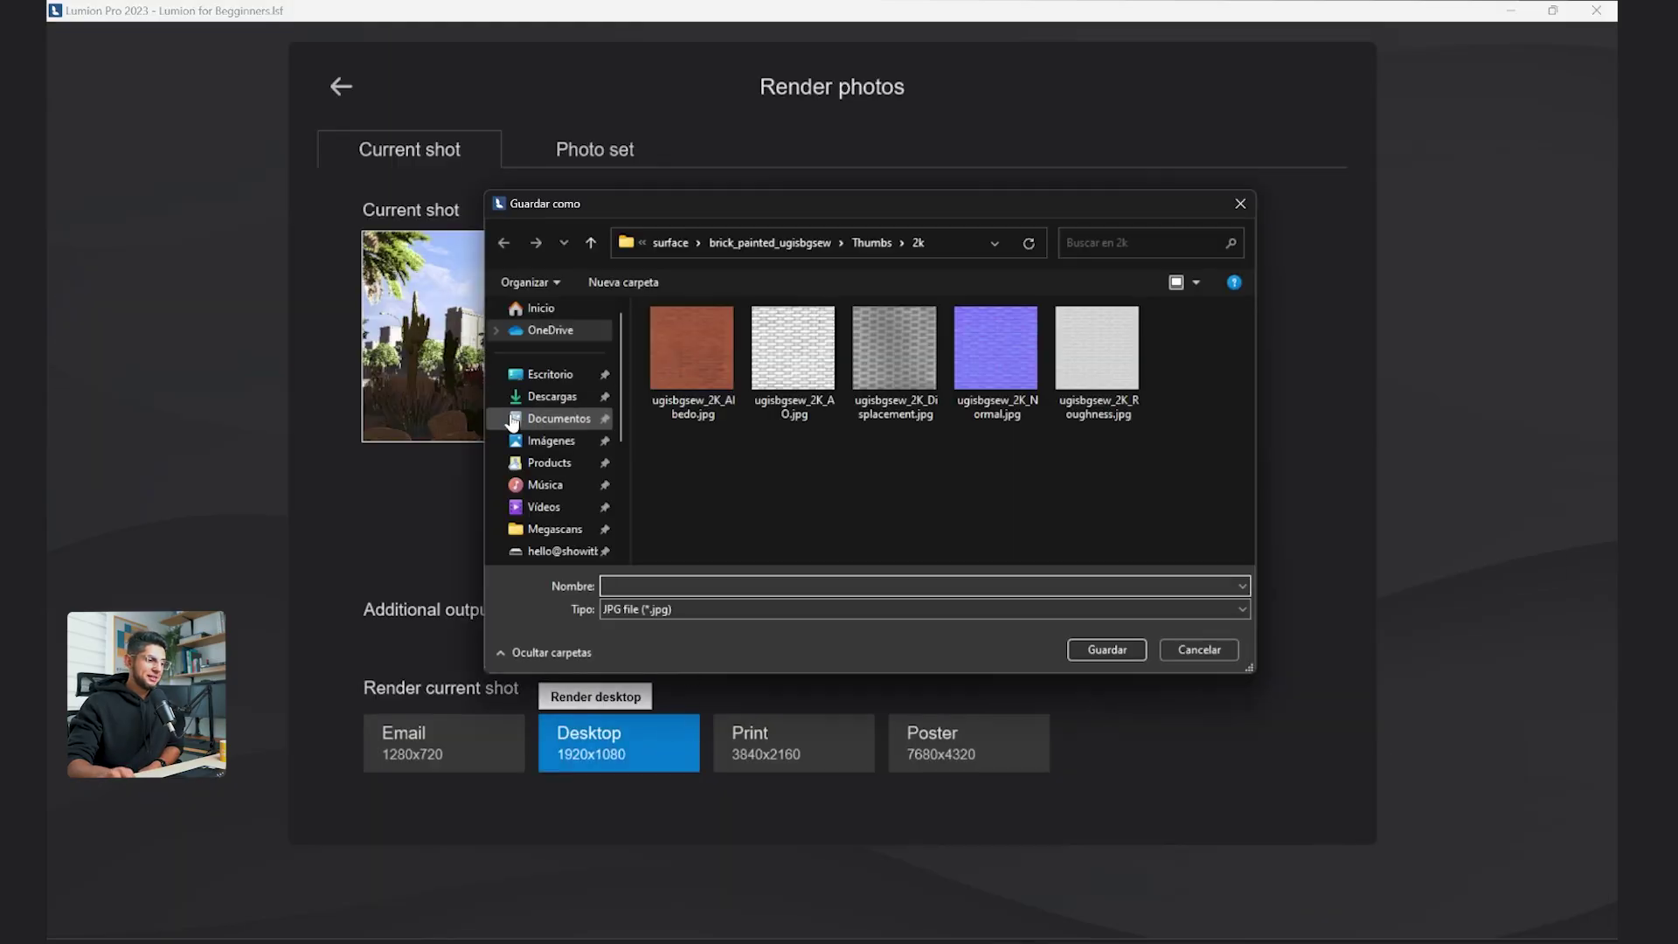
scroll(551, 419, "down", 3)
left_click(565, 507)
left_click(685, 585)
type("1")
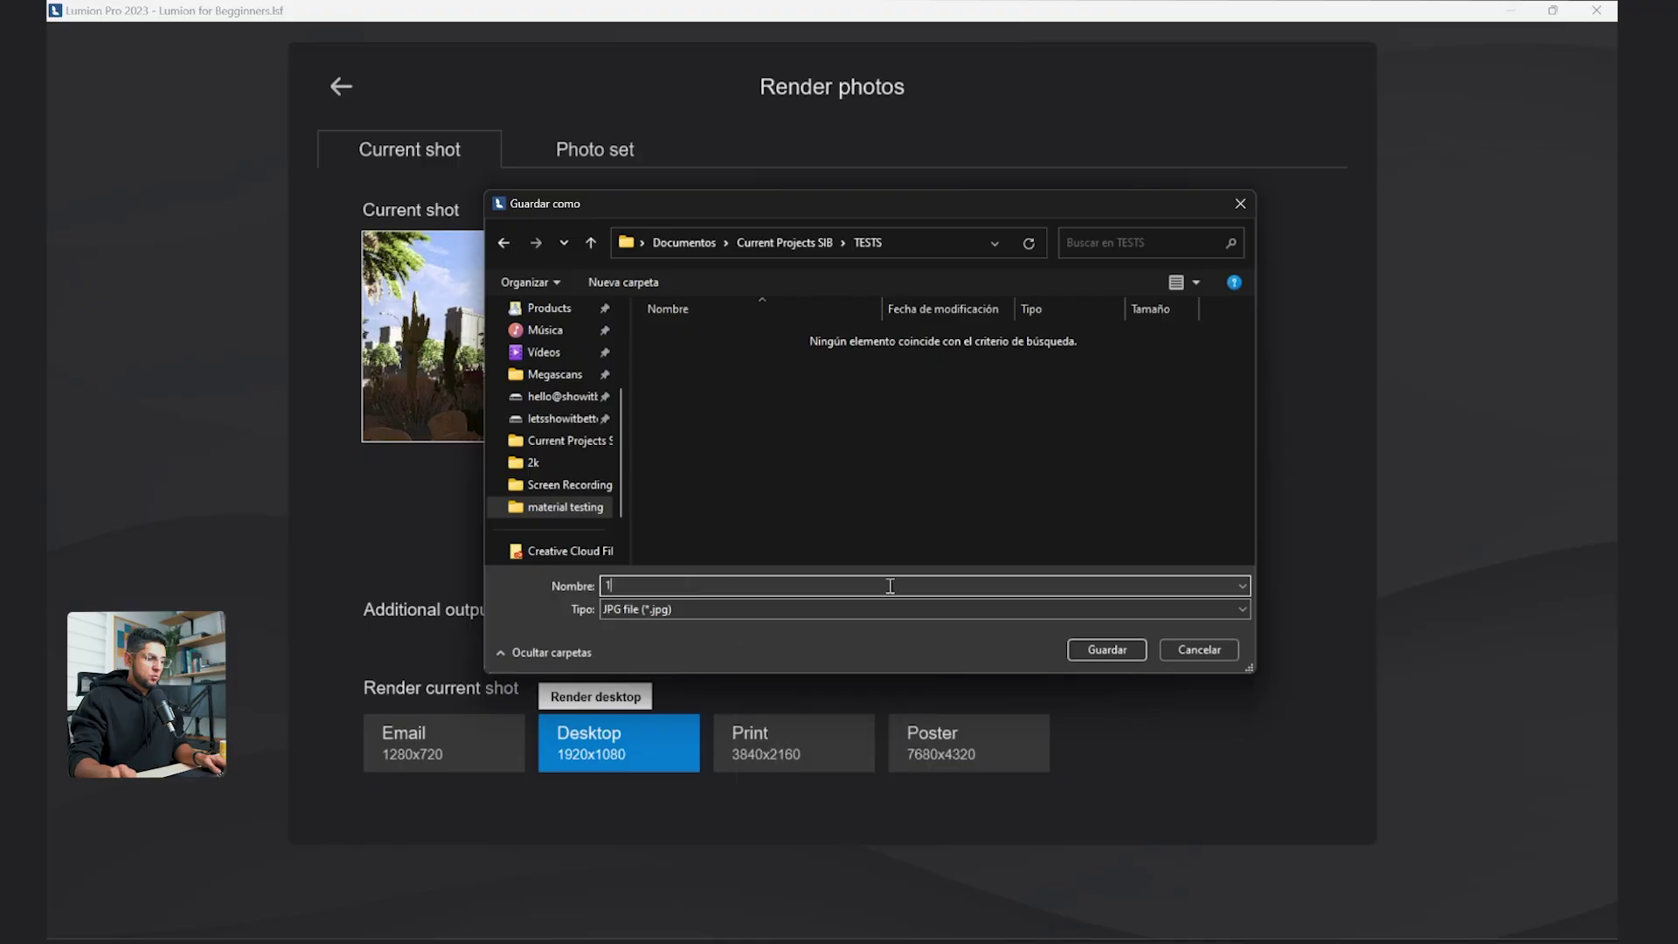
key("Return")
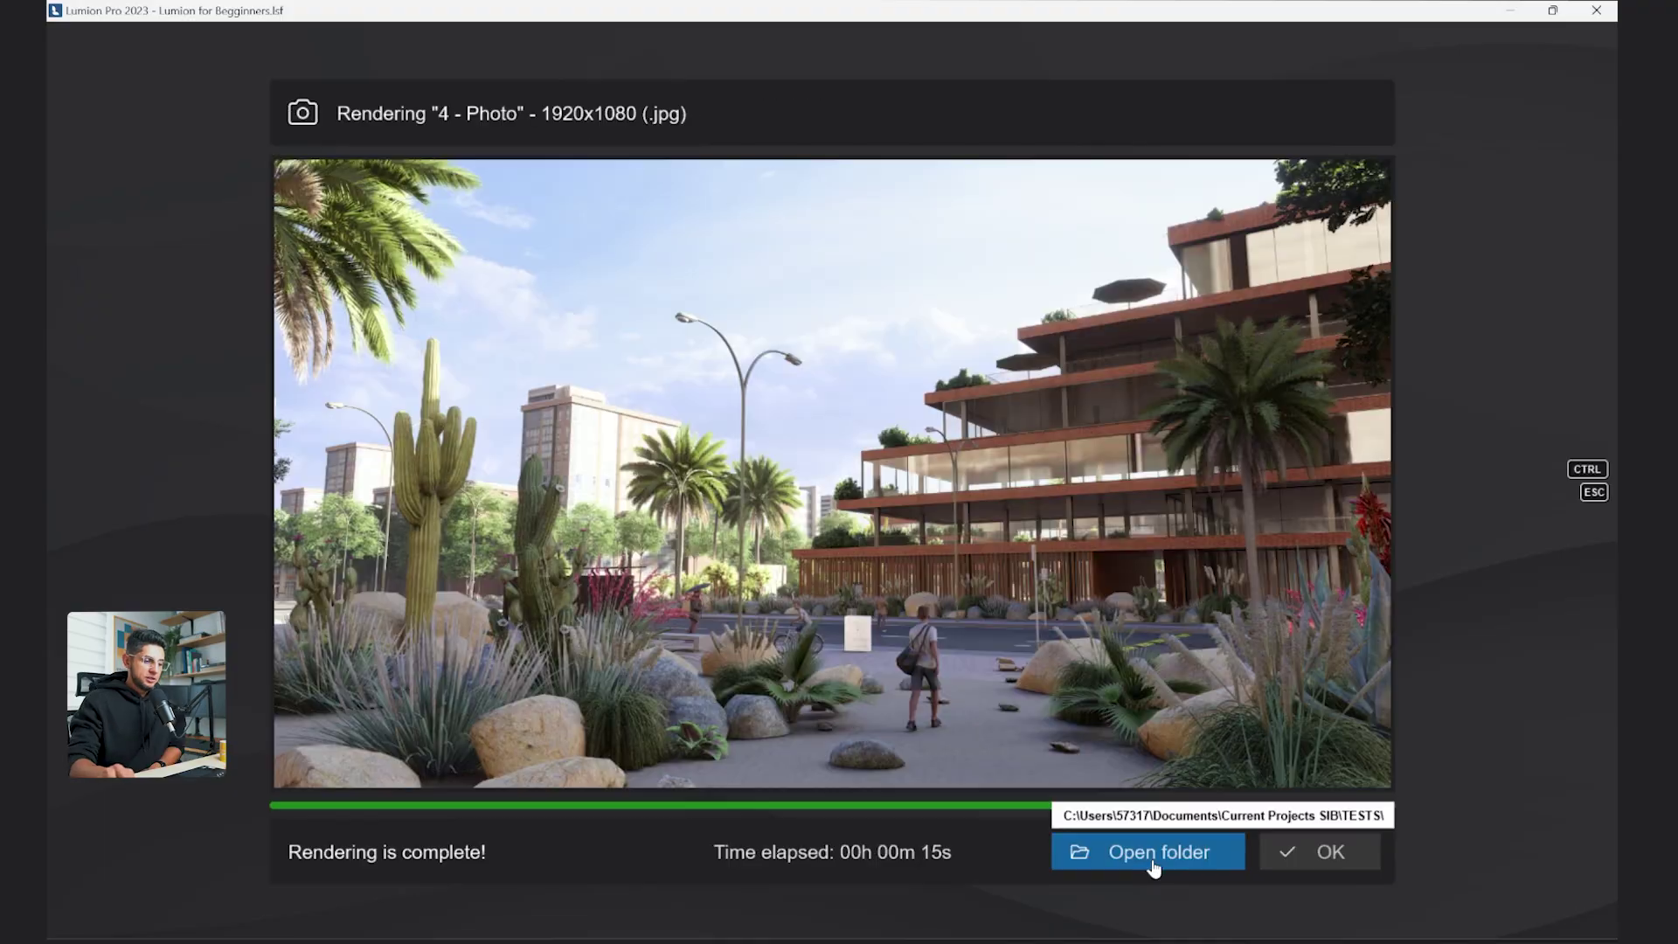
Open the rendered 1.jpg from its folder, inspect its details up close, and return to the photo editor.
left_click(1136, 848)
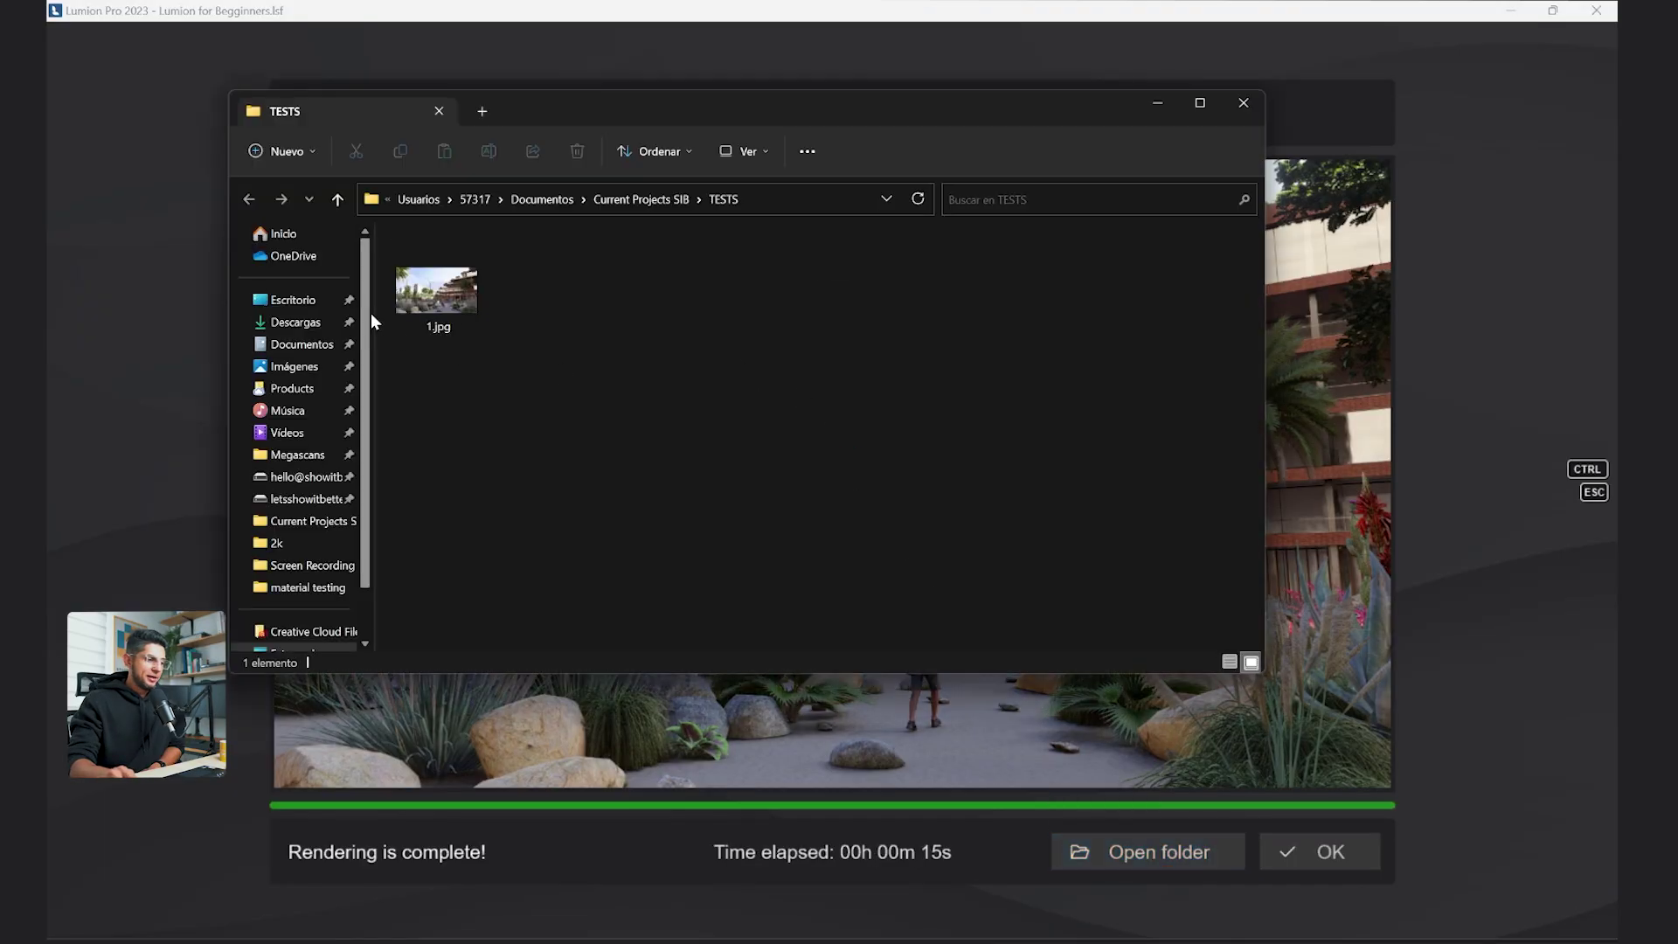
double_click(439, 294)
scroll(915, 709, "up", 2)
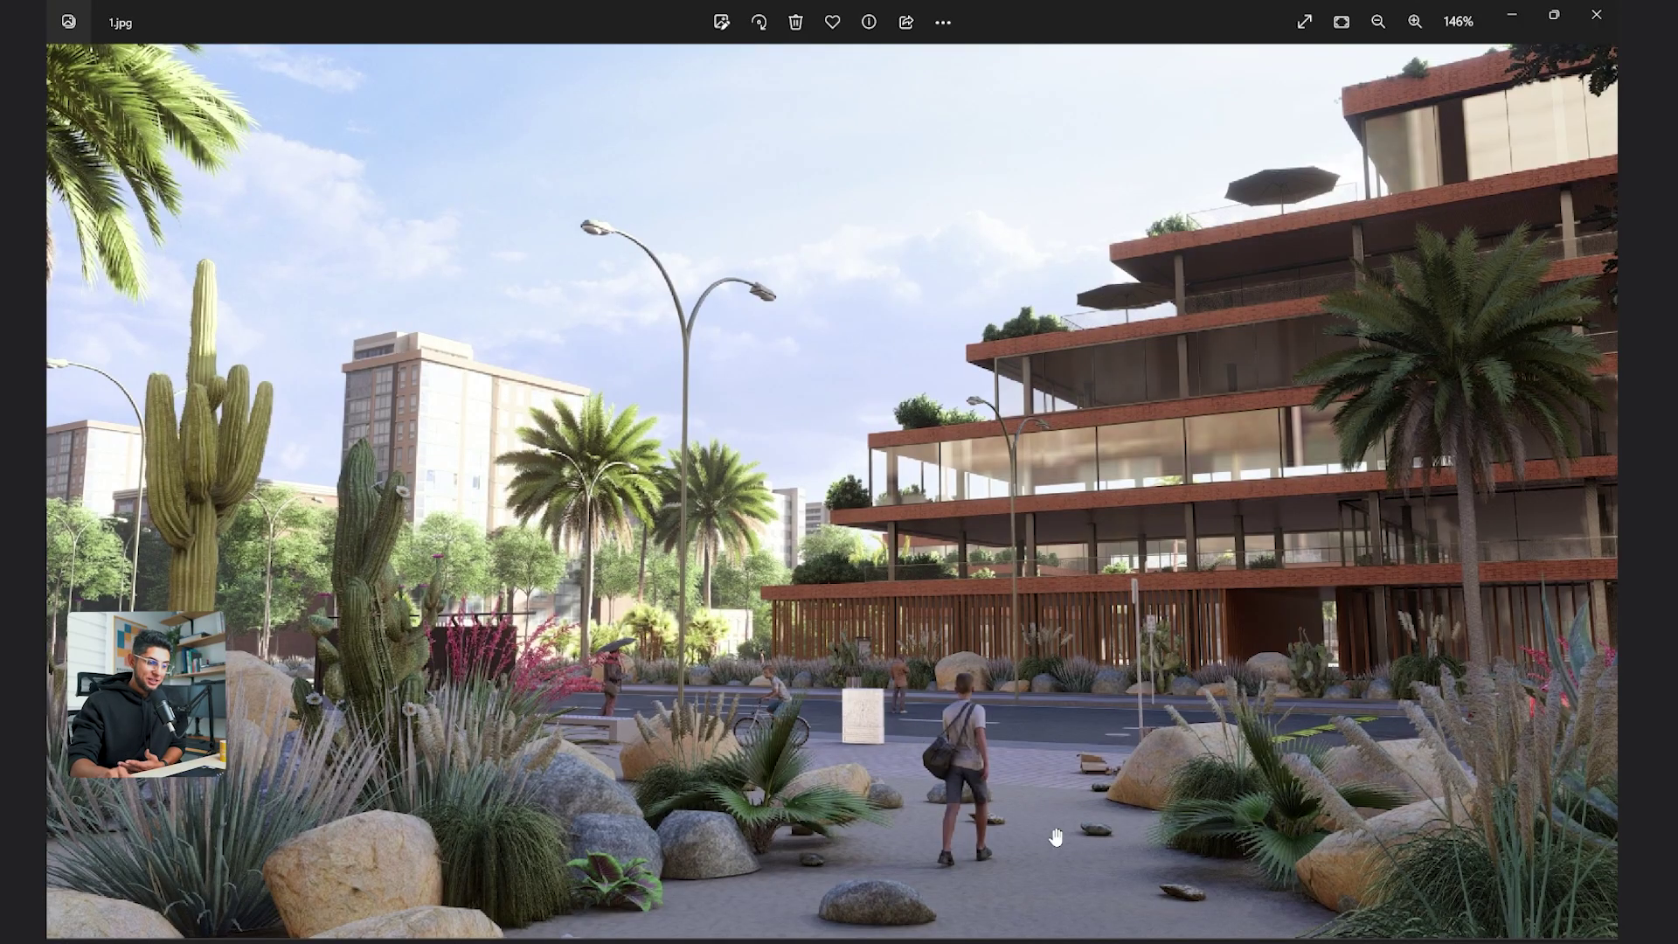
scroll(953, 787, "up", 8)
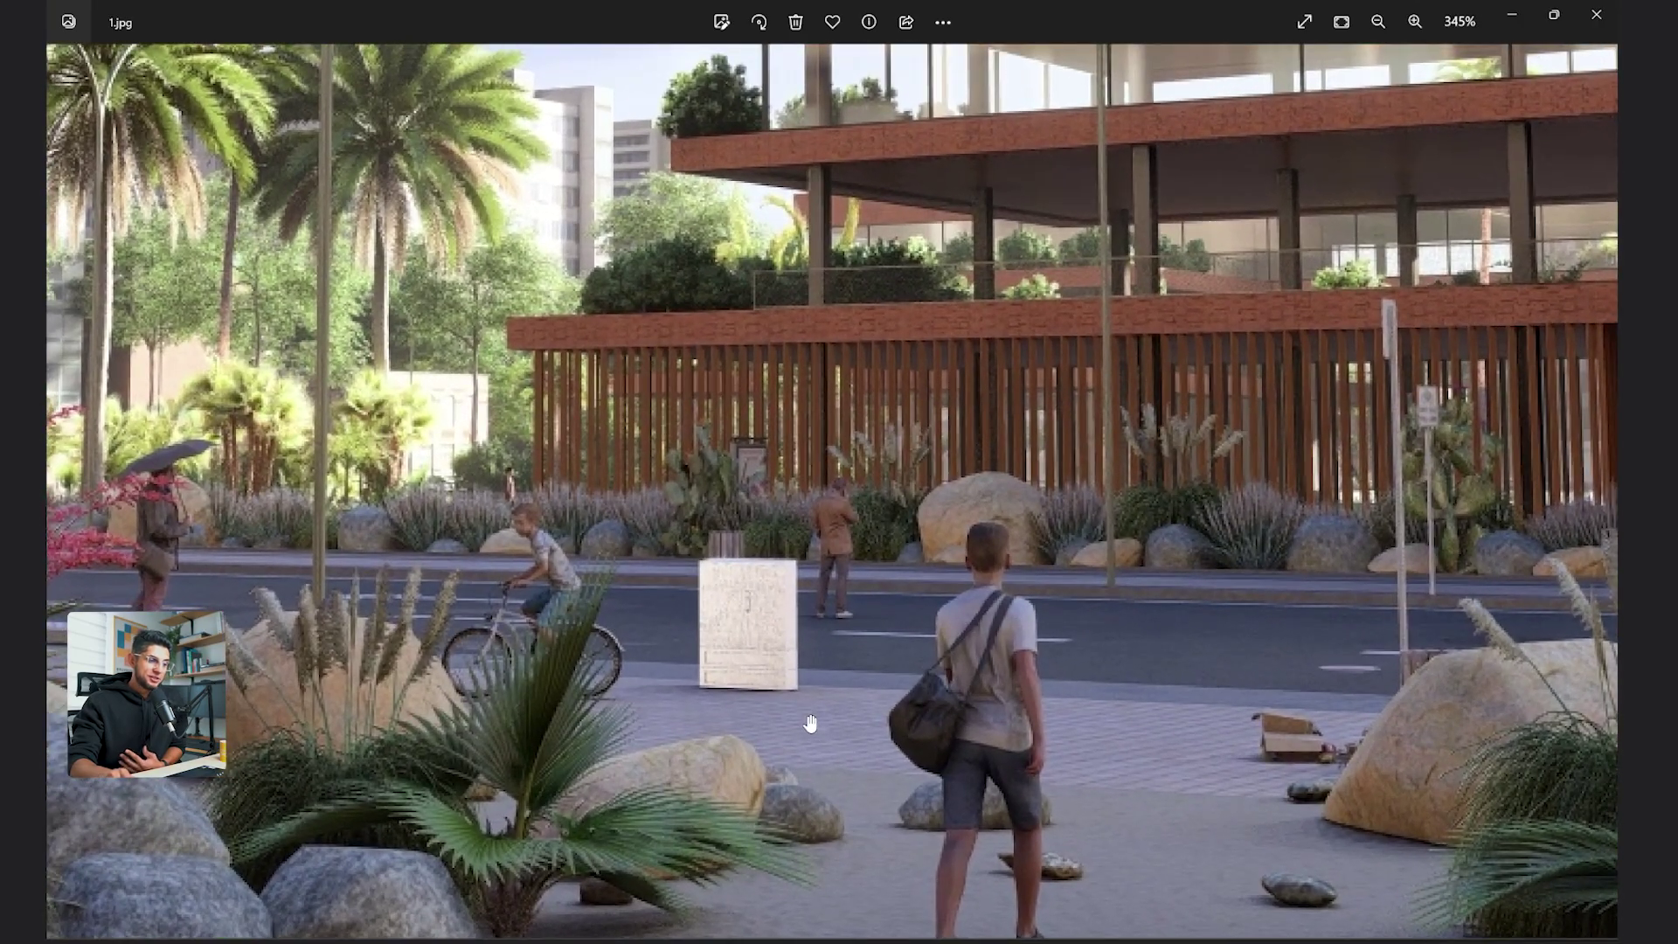
scroll(810, 724, "down", 8)
scroll(810, 724, "down", 2)
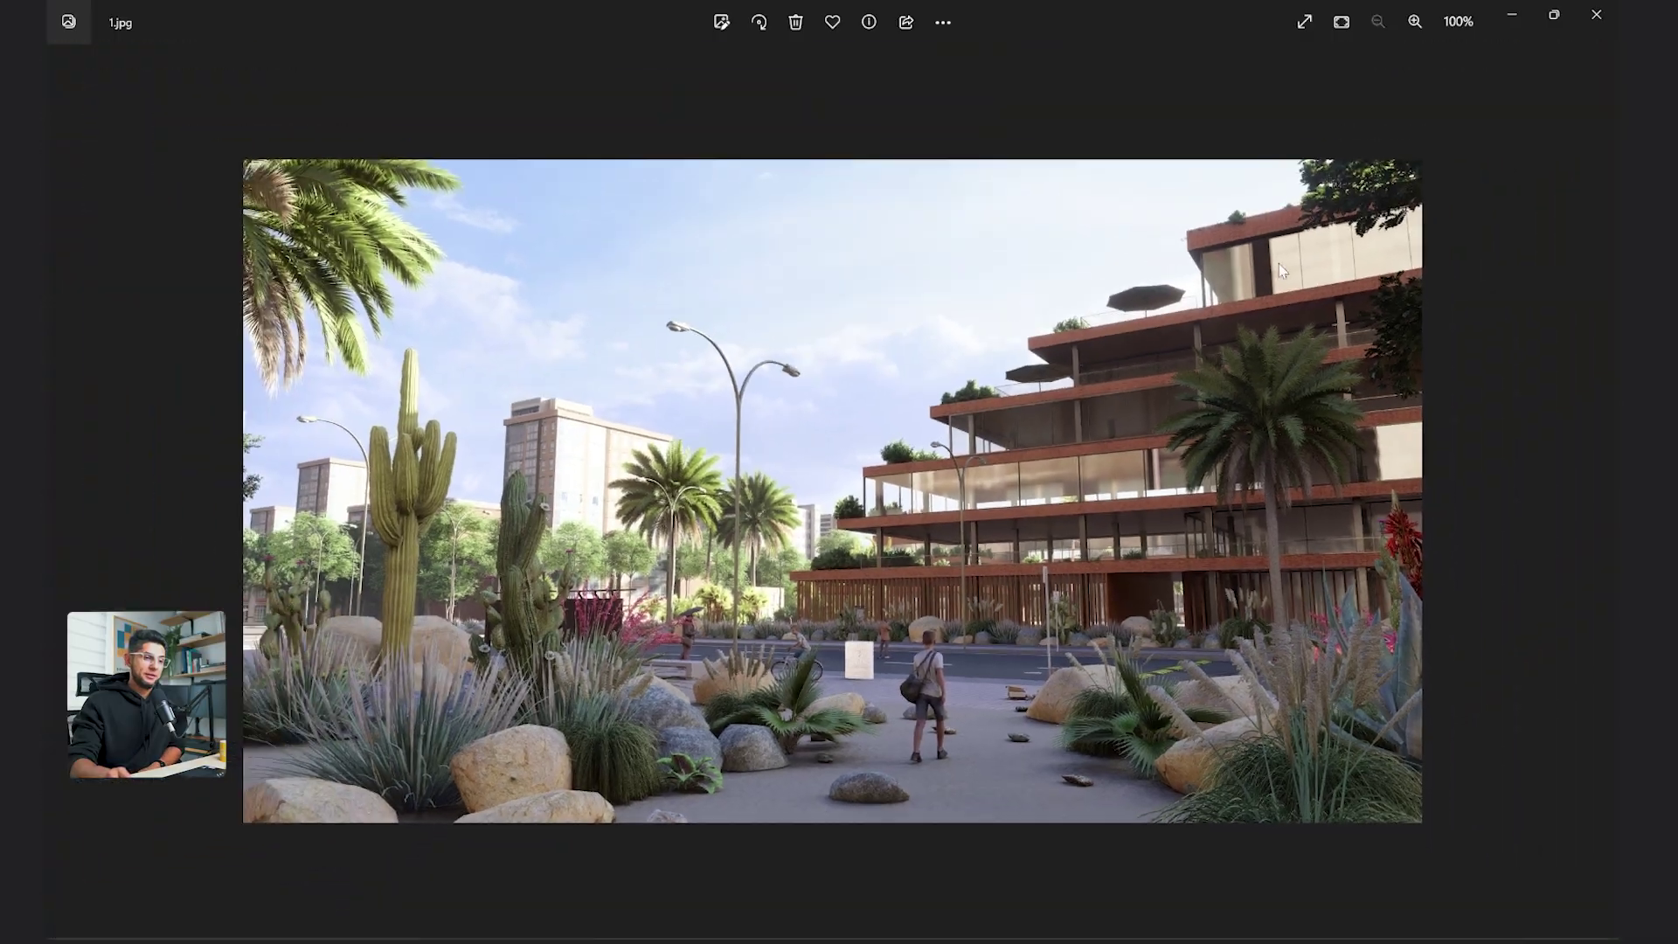
left_click(1596, 15)
left_click(1319, 850)
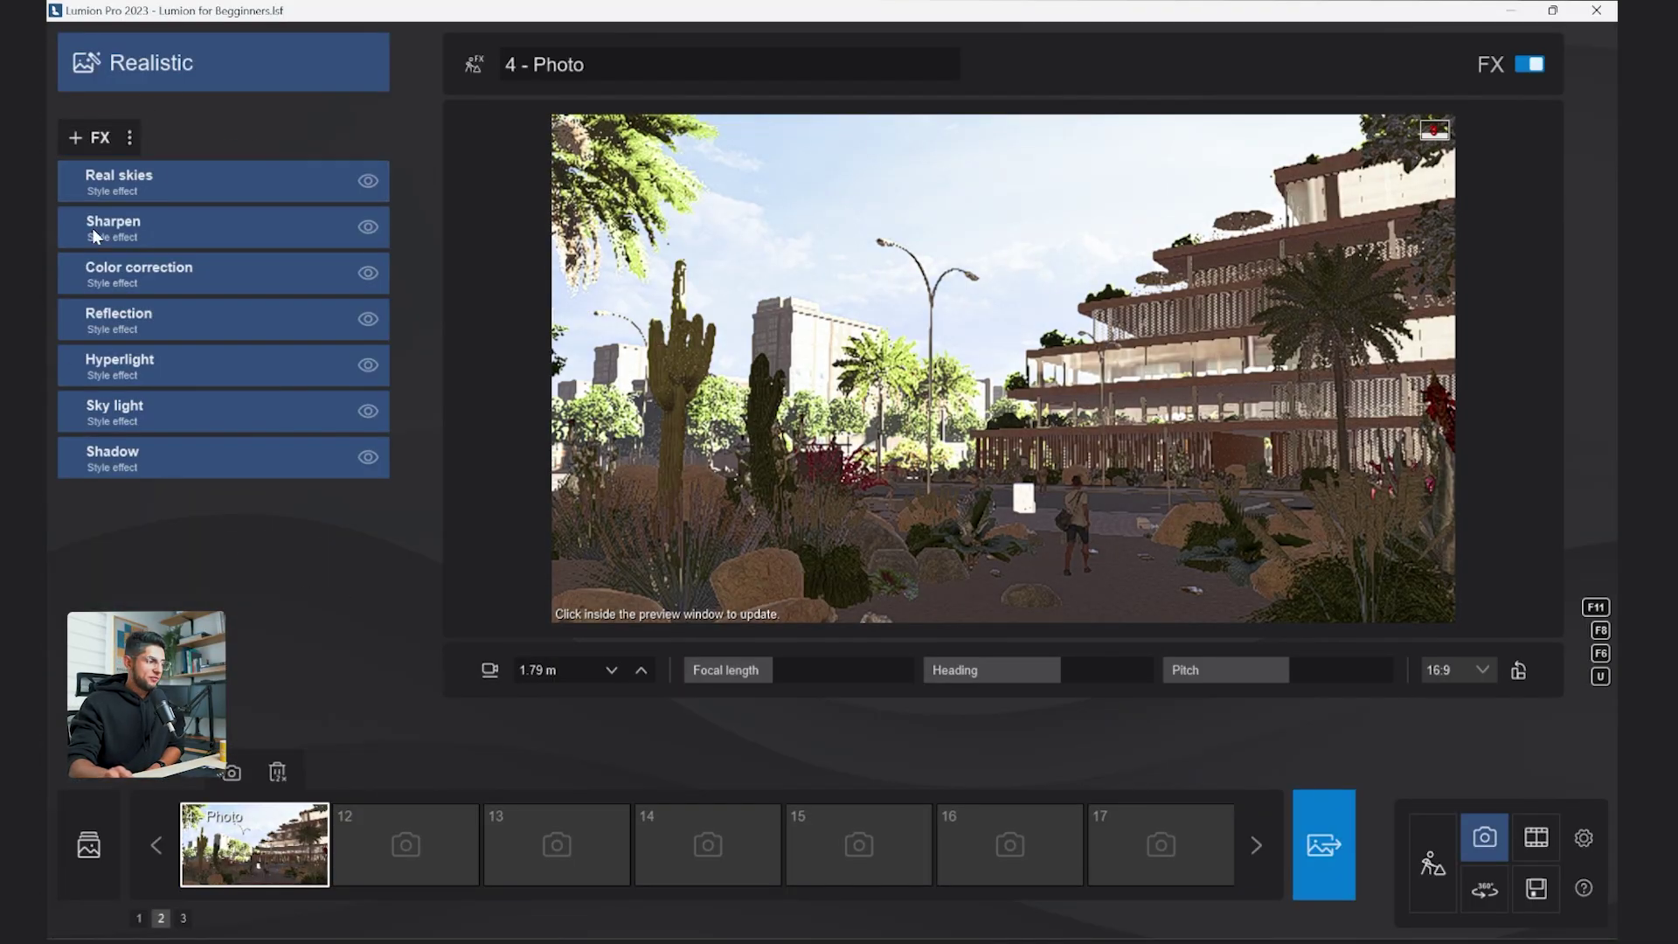
Clear all the Realistic style effects from the photo and rename it Ray Tracing.
left_click(129, 137)
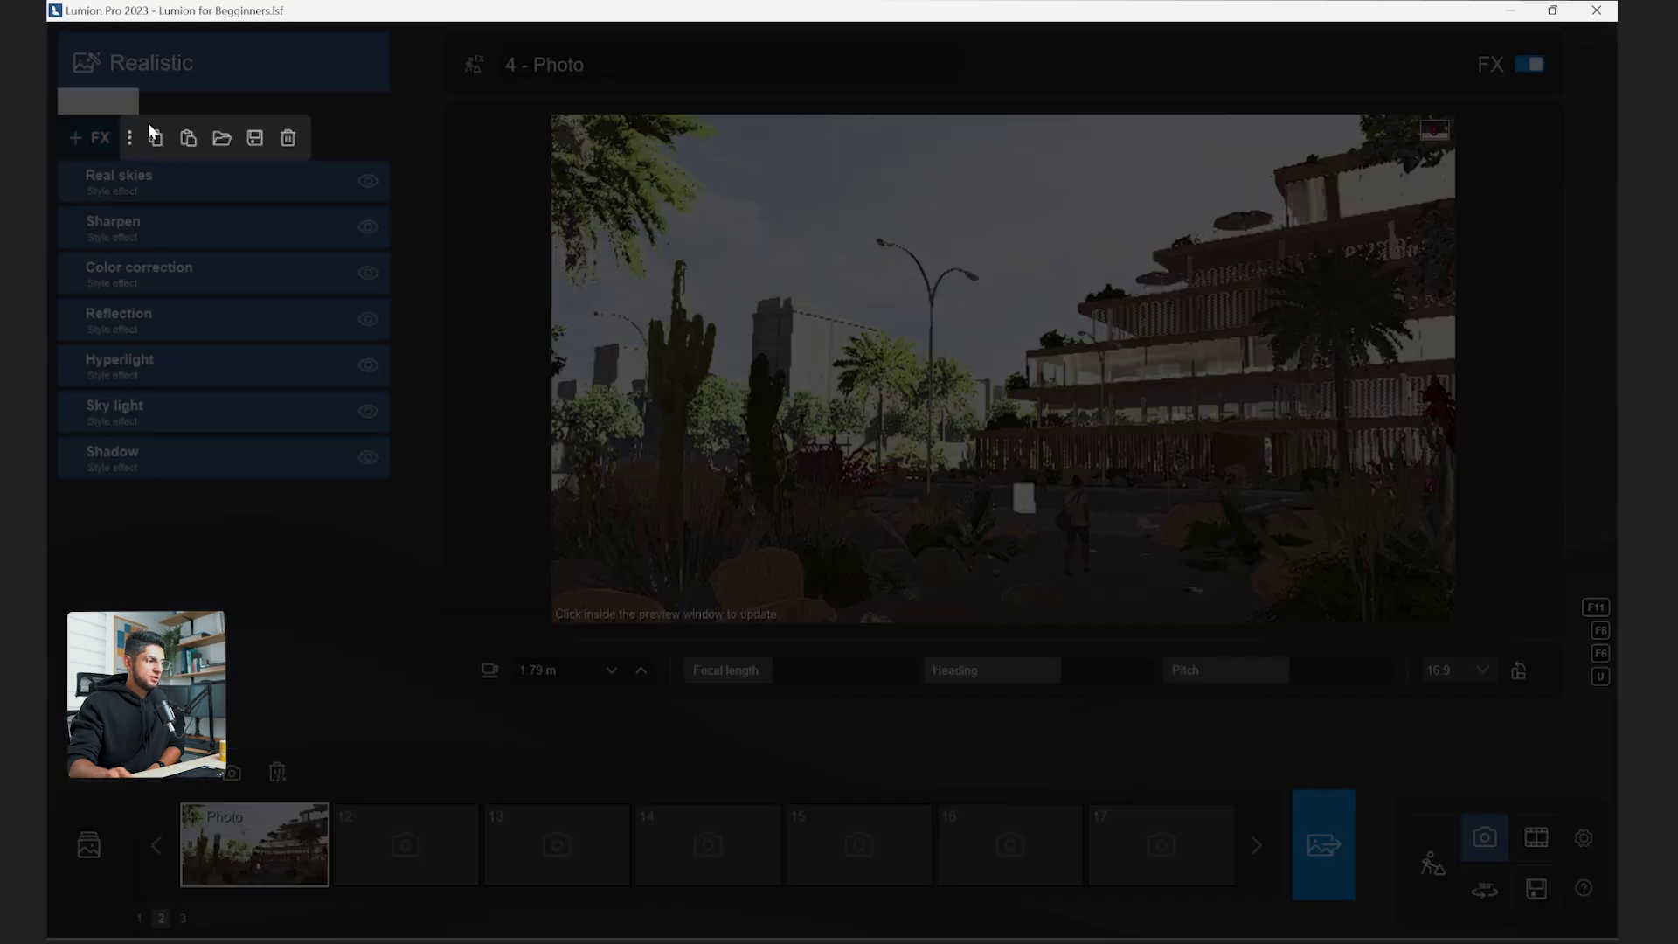
left_click(297, 137)
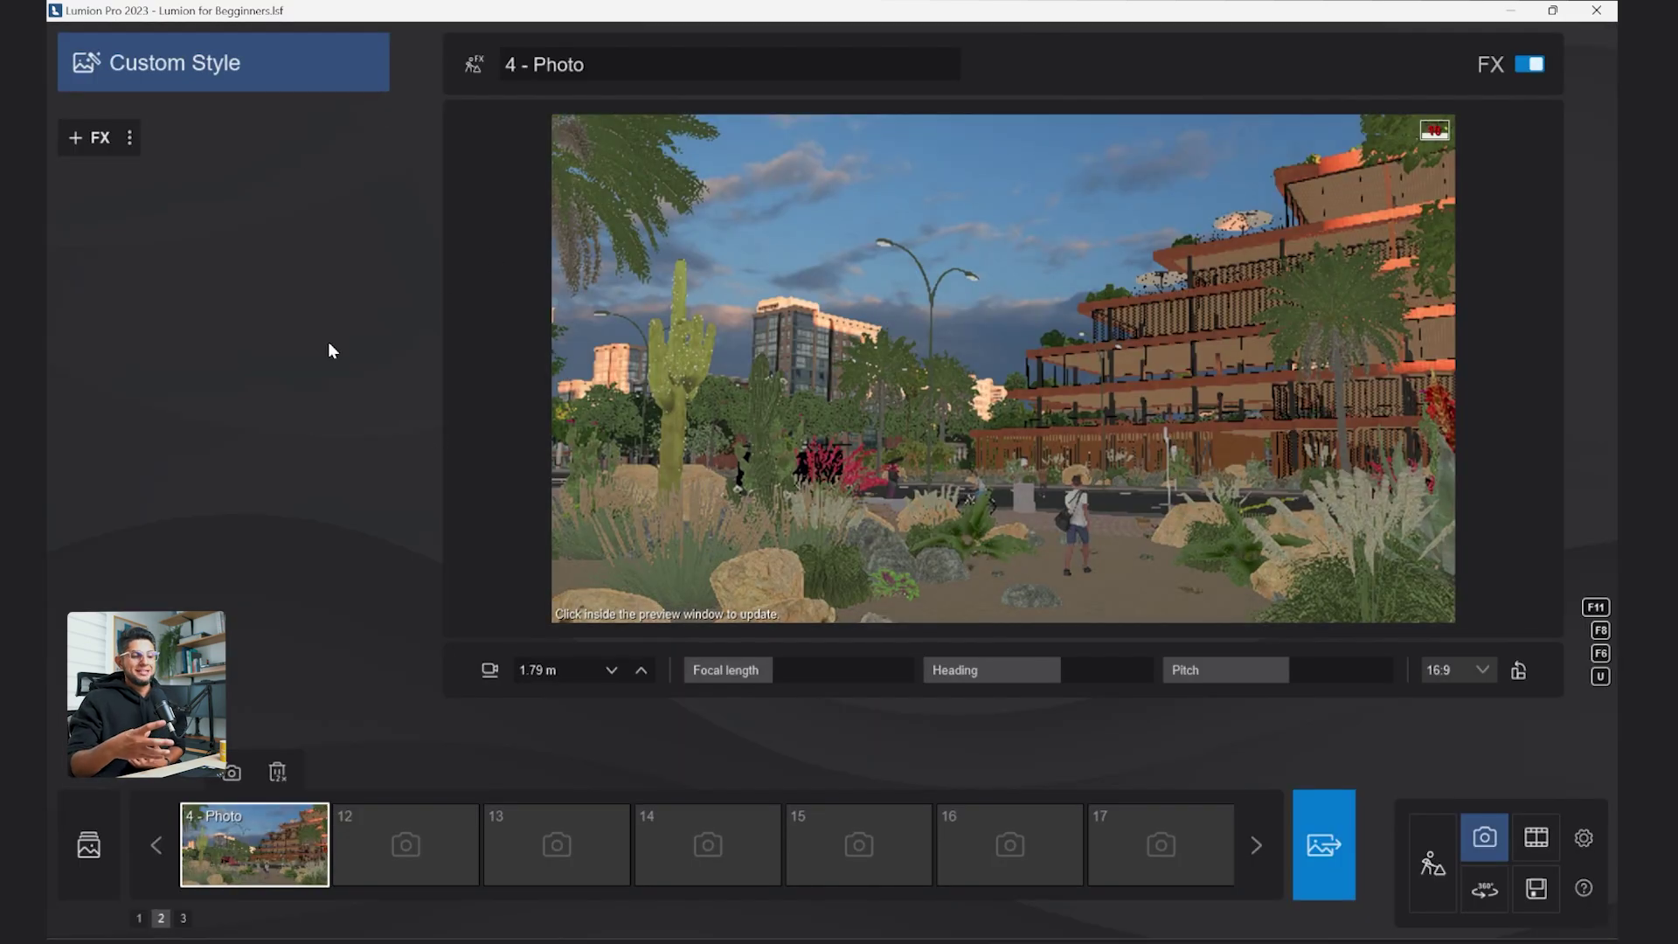
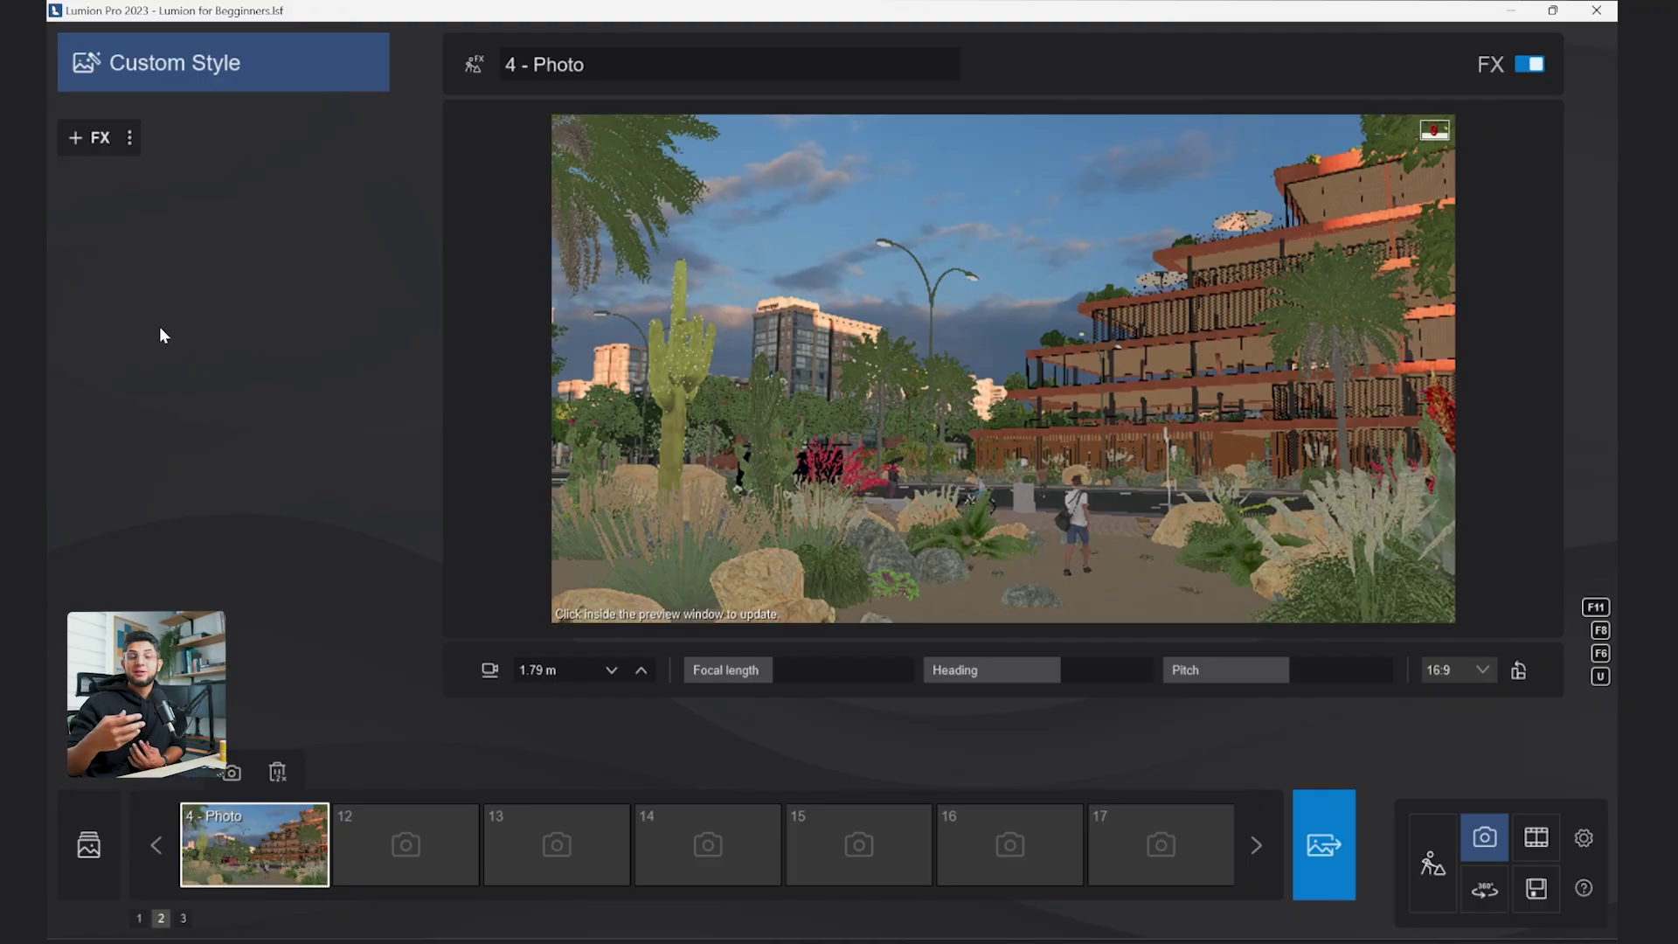
left_click(542, 57)
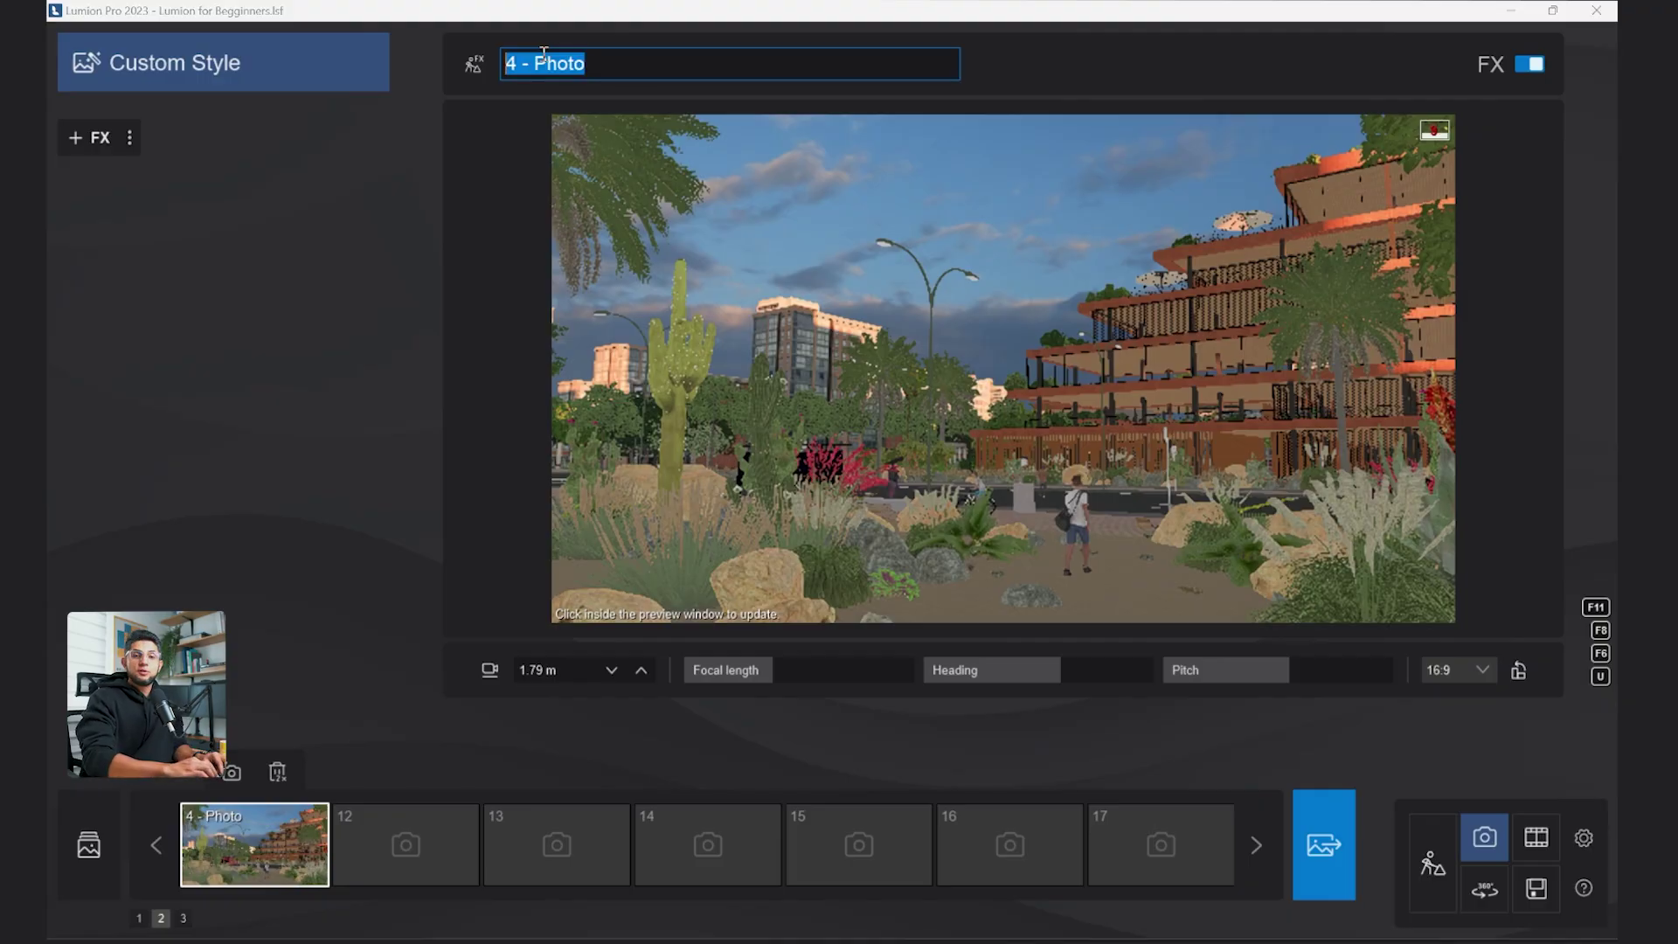
type("Ray Tracing")
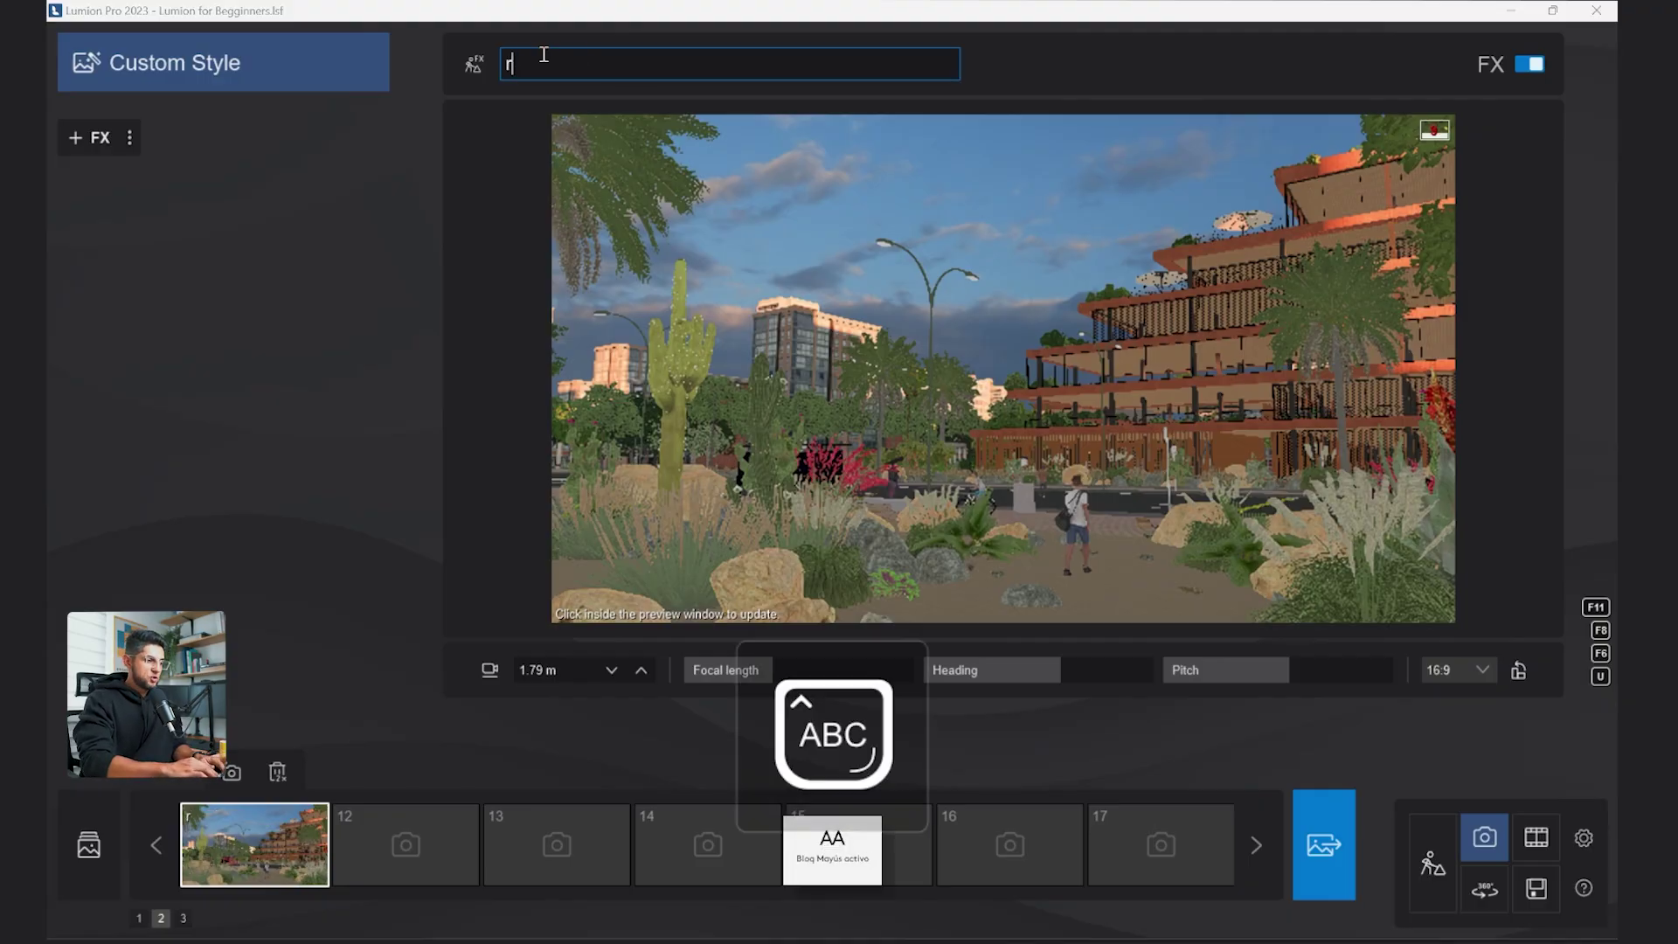
key("Return")
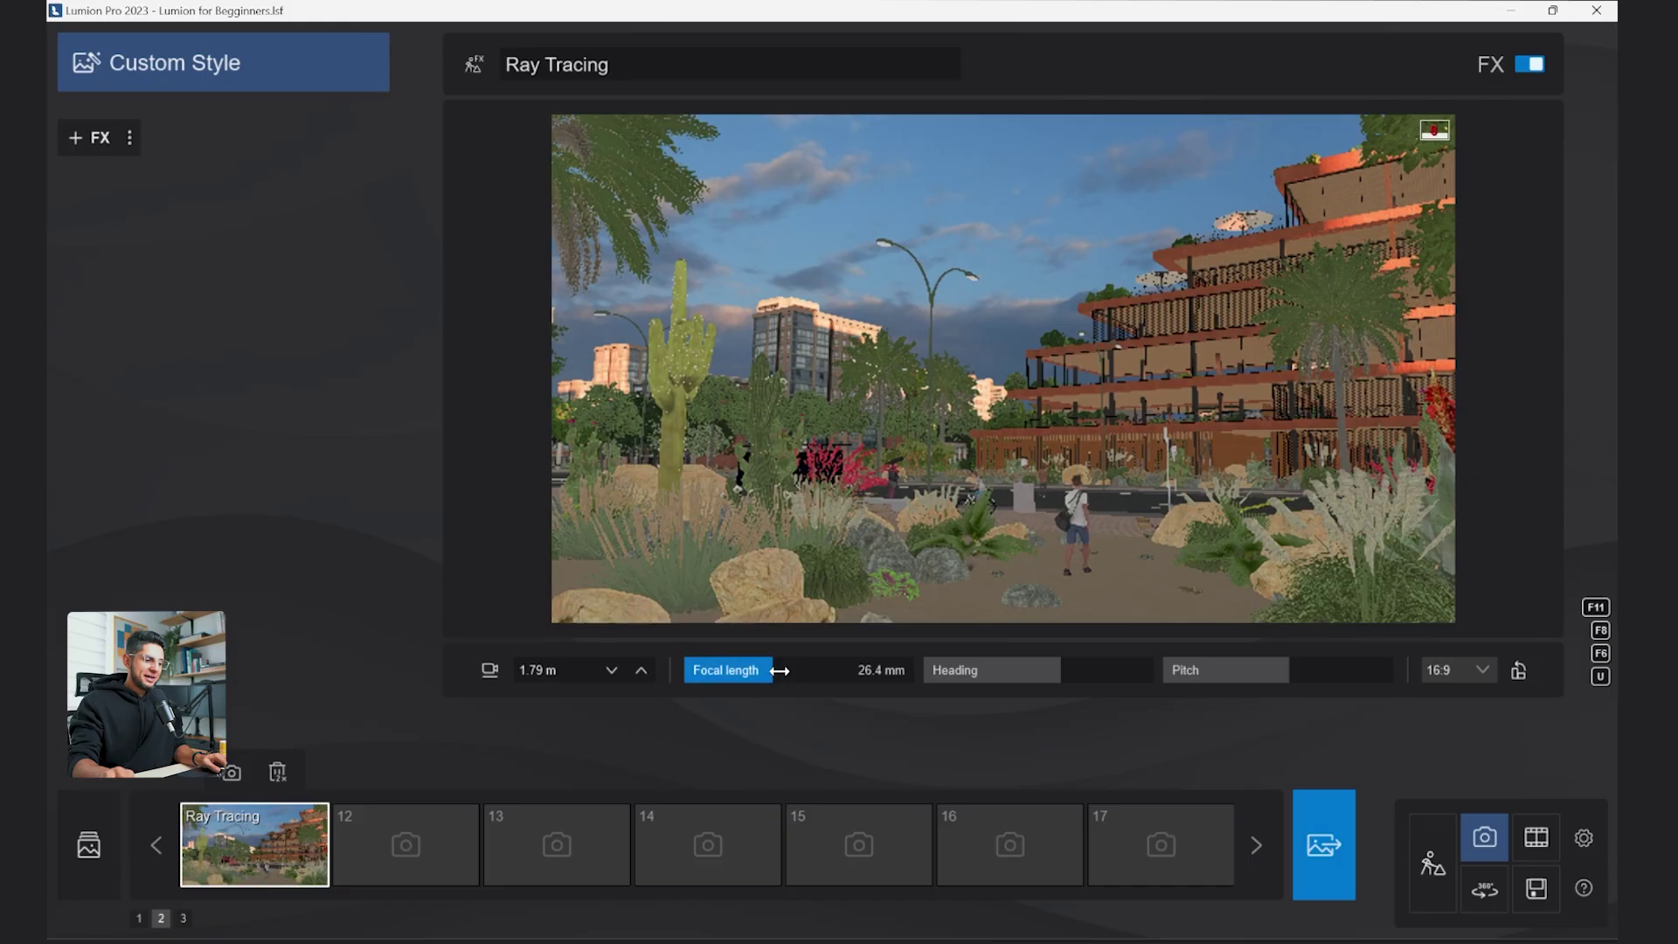
Reframe the street view with a slightly longer focal length at about 1.68 m camera height and store it in the photo.
left_click_drag(778, 670, 777, 671)
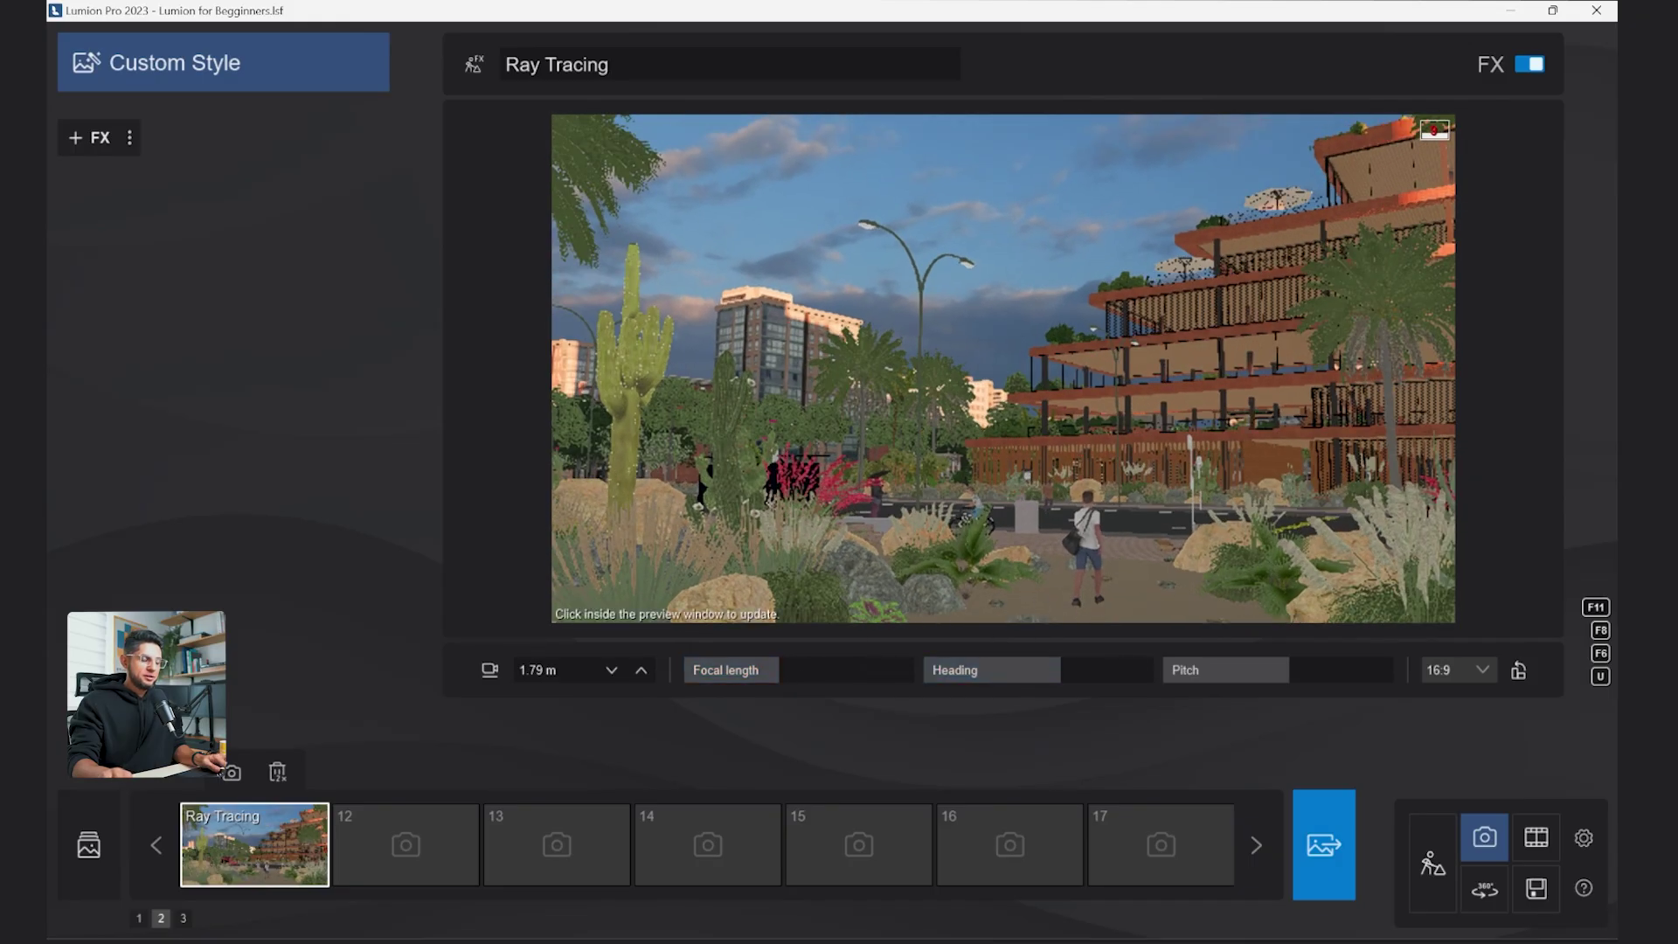
key("s")
key("w")
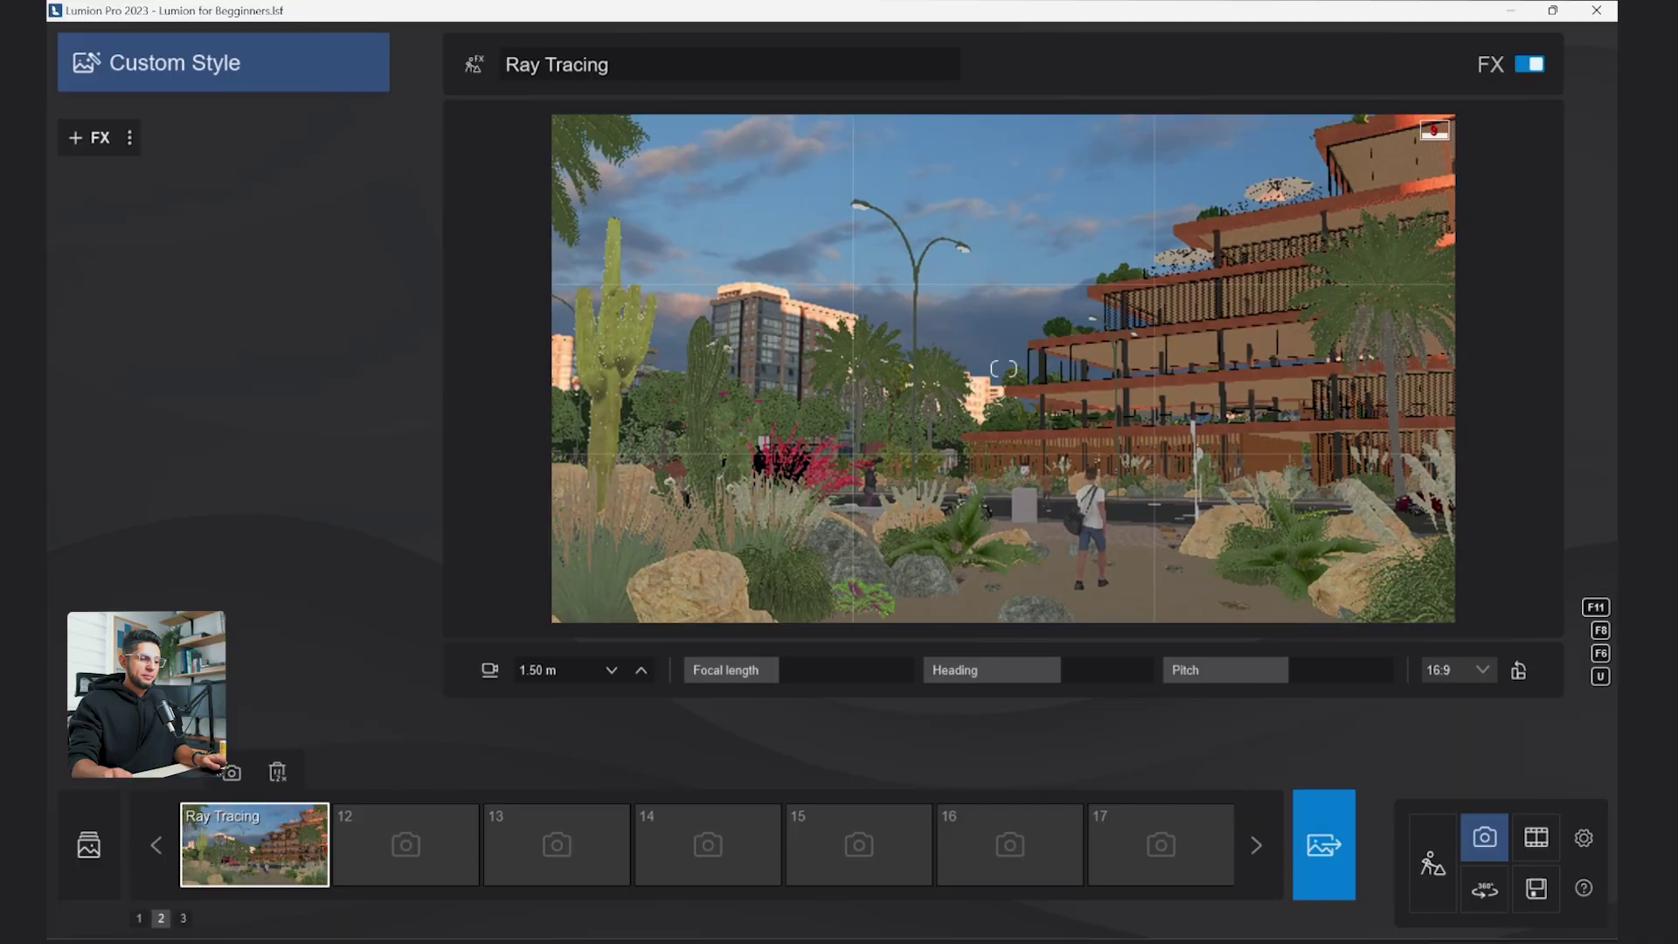
key("w")
key("q")
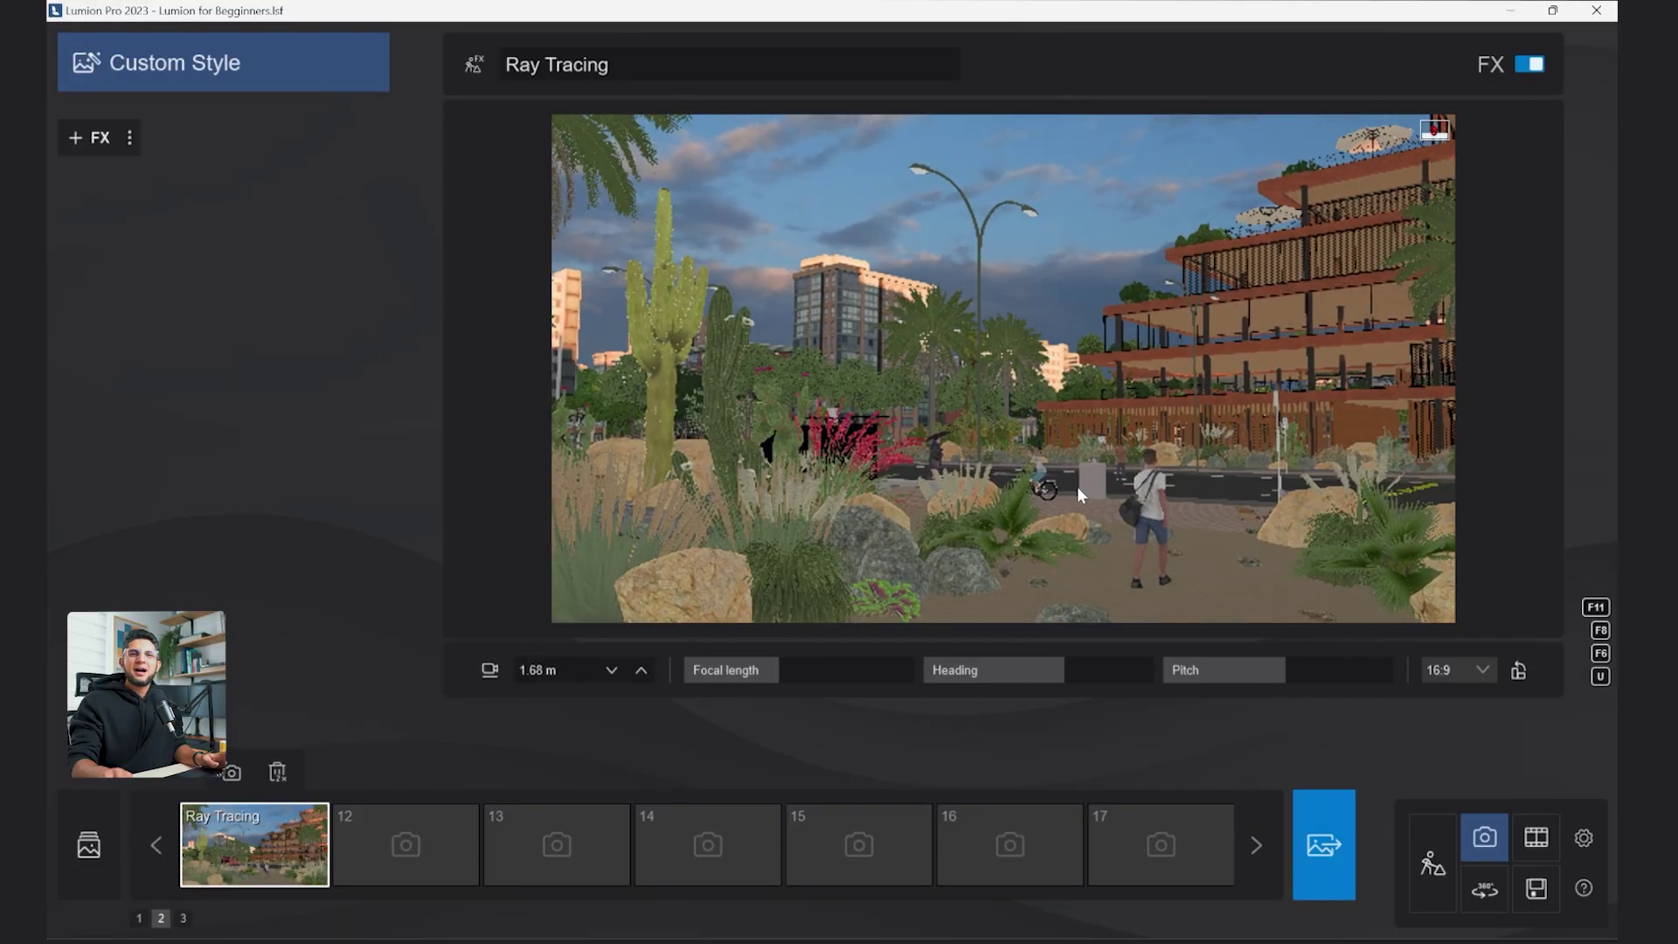
right_click_drag(1094, 500, 1157, 468)
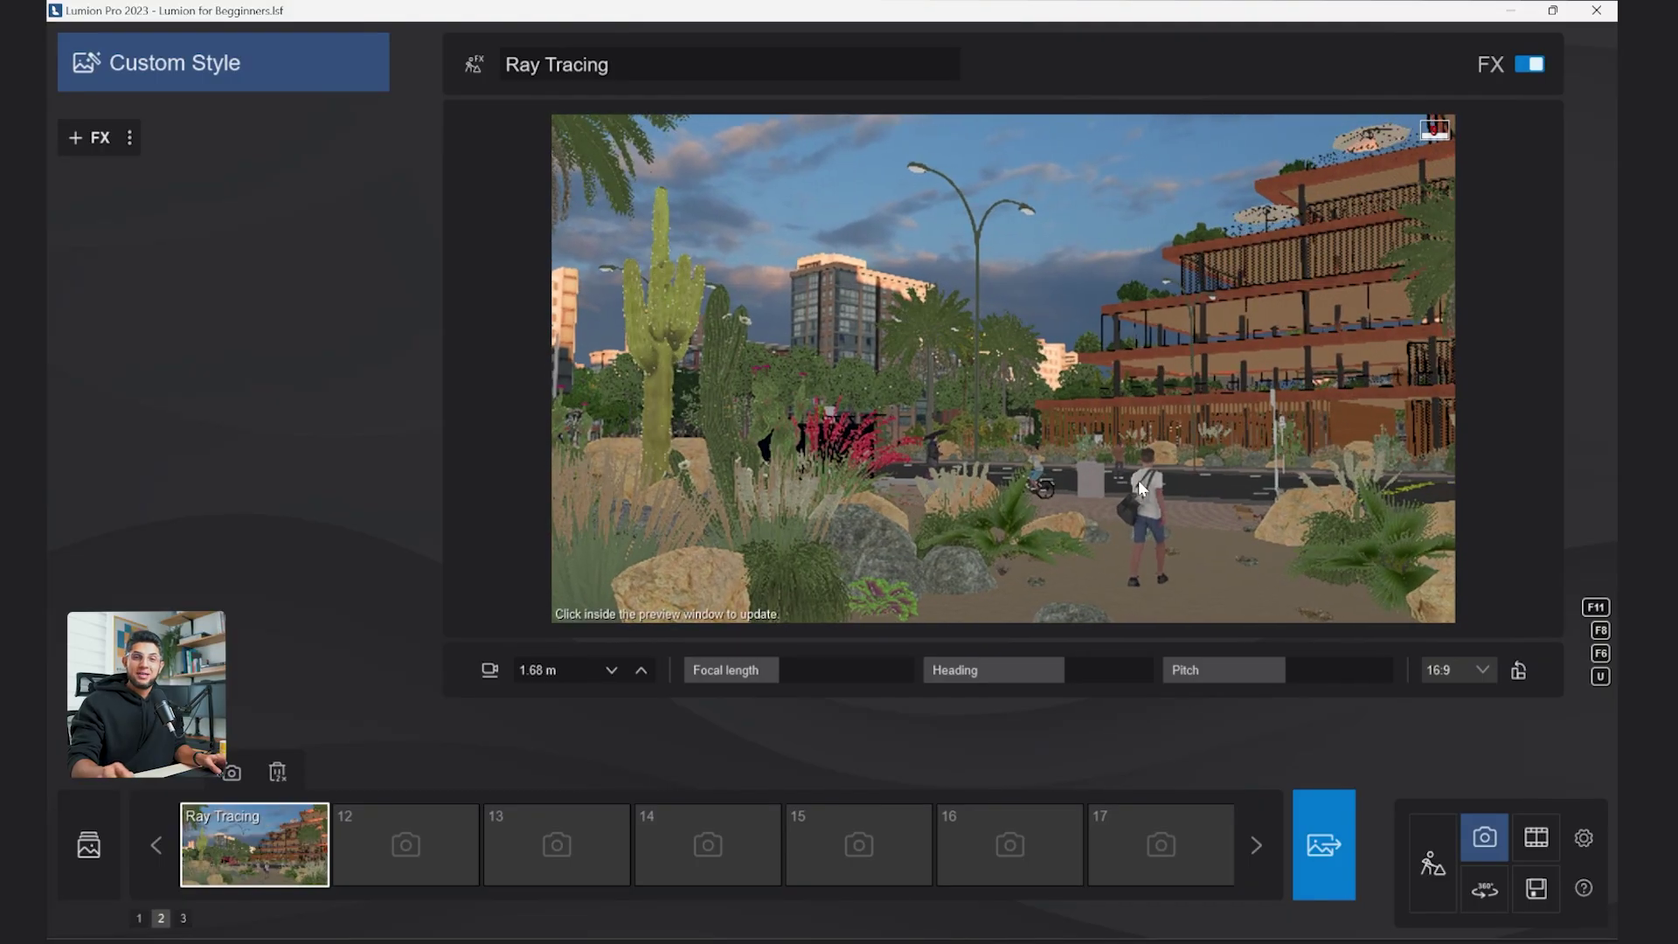
left_click(231, 773)
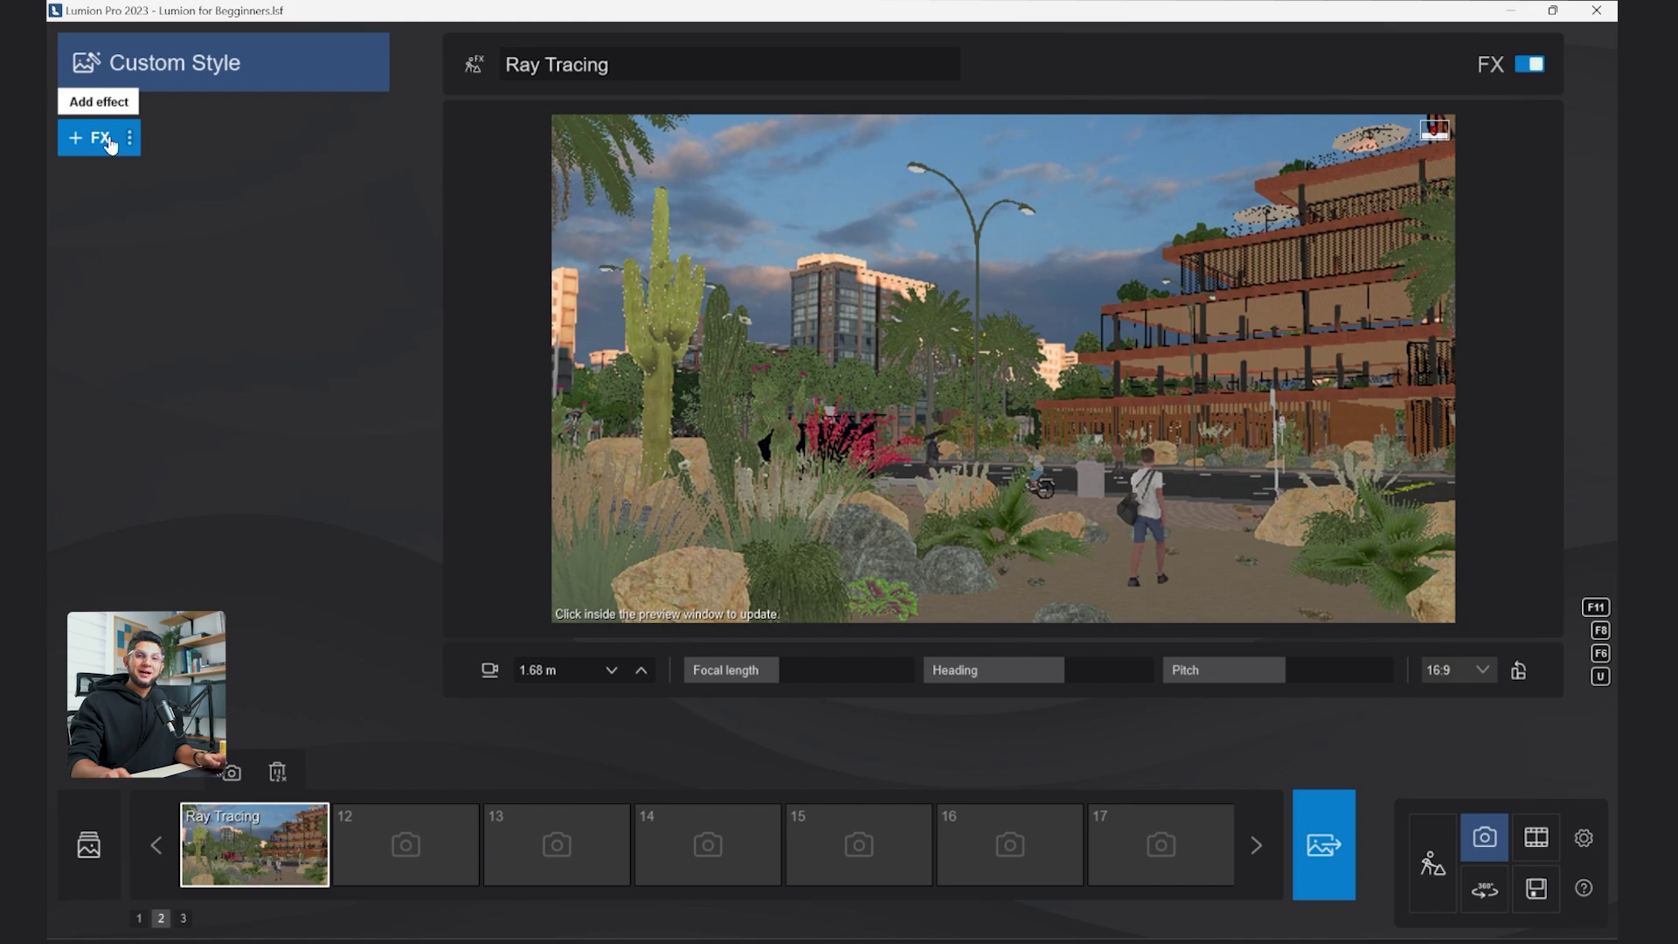
Browse the available photo effects by category, from Conceptual, Architectural and Lighting through to Tools/Utilities.
left_click(109, 140)
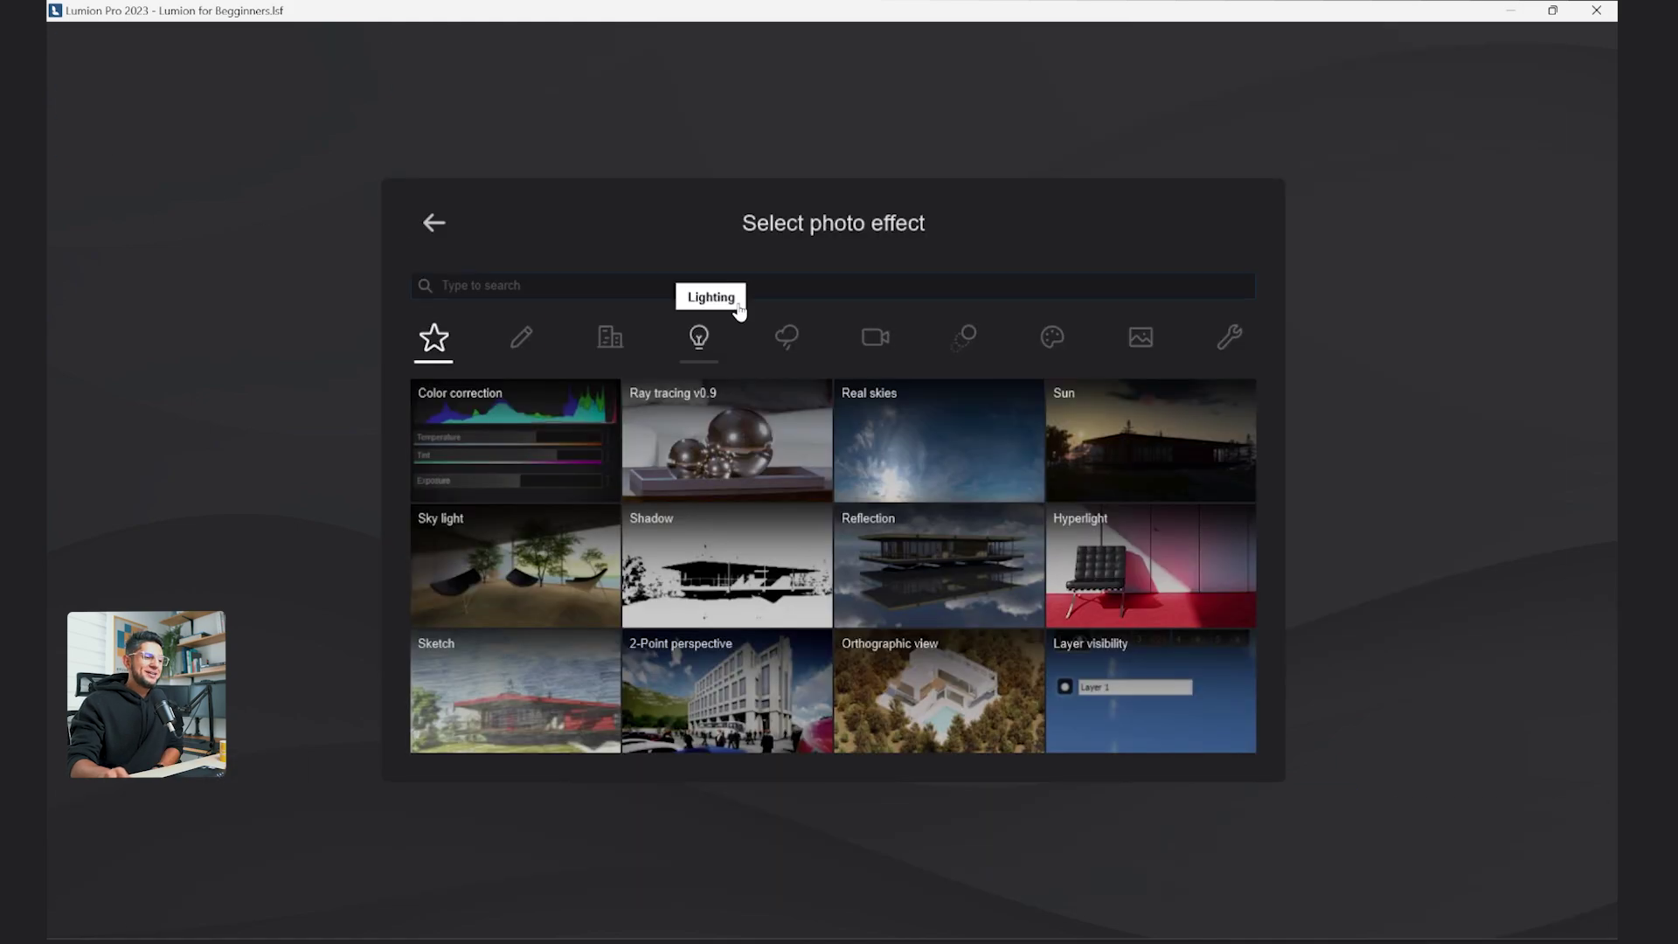
left_click(521, 358)
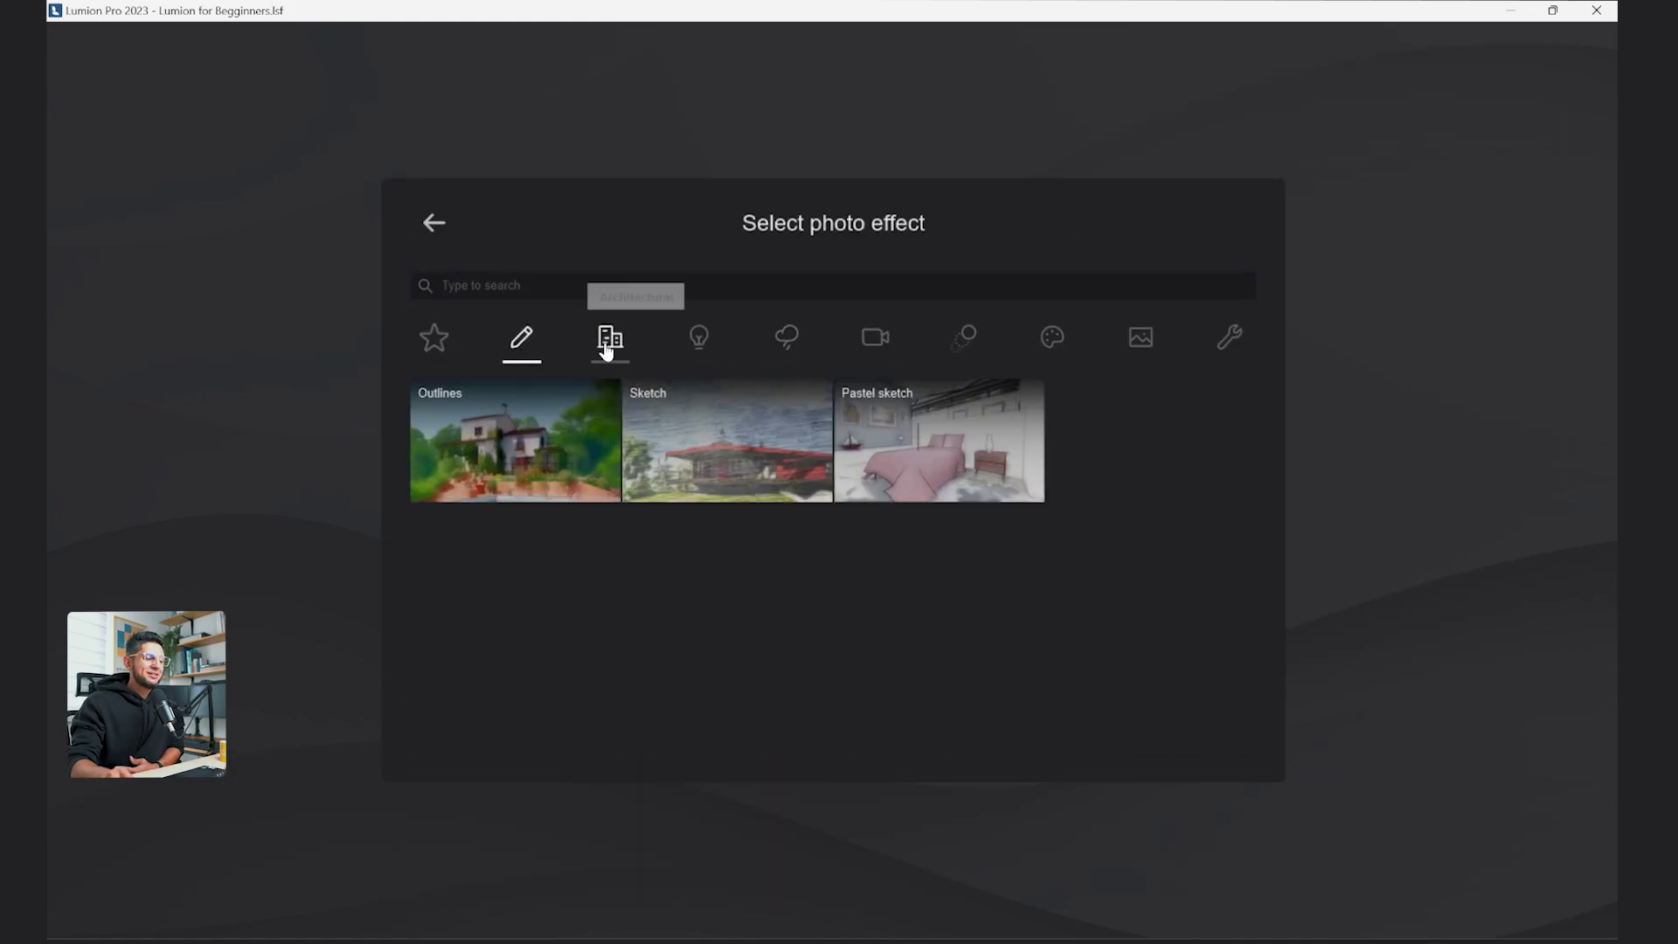
left_click(609, 344)
left_click(705, 347)
left_click(524, 355)
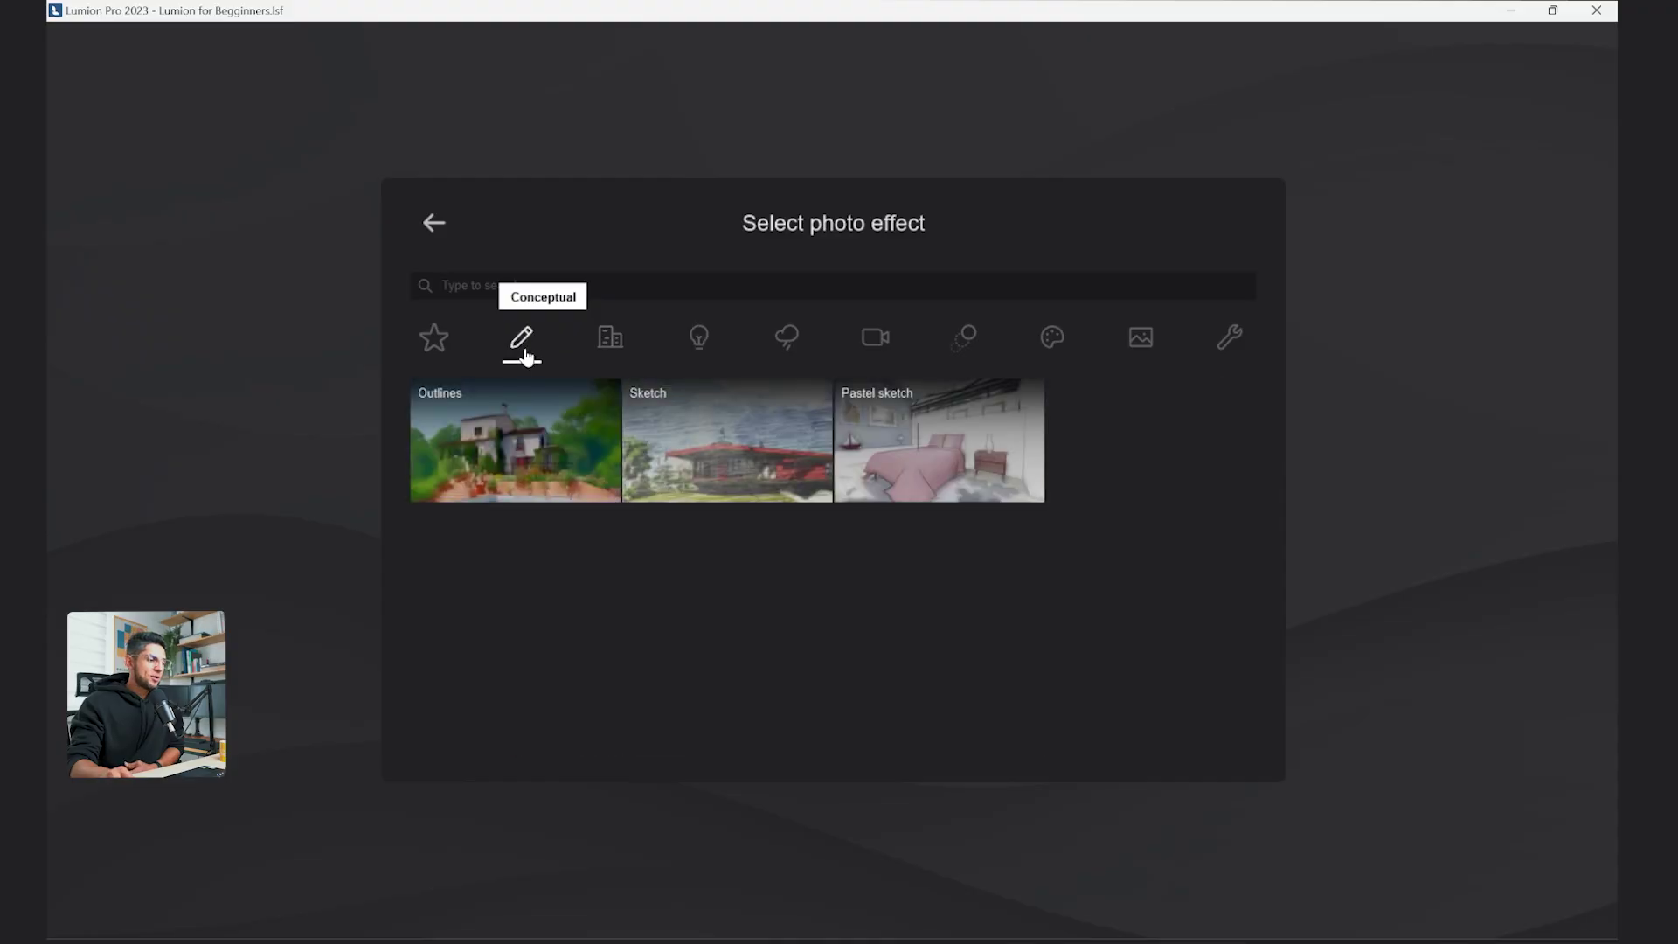
left_click(607, 340)
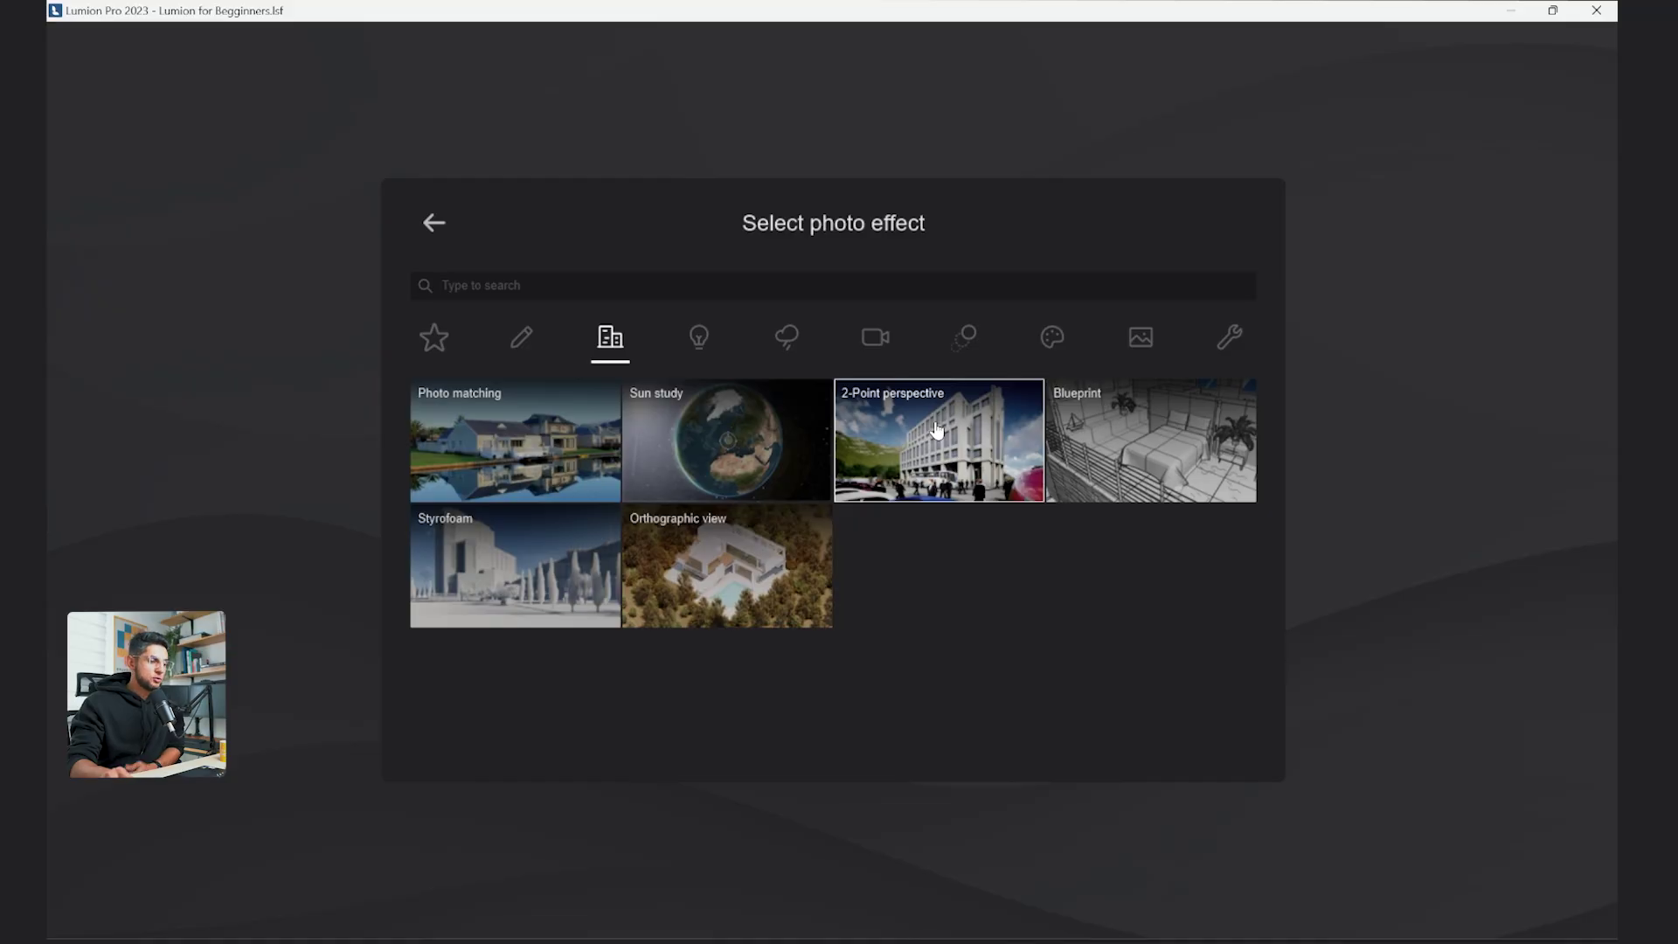
left_click(698, 337)
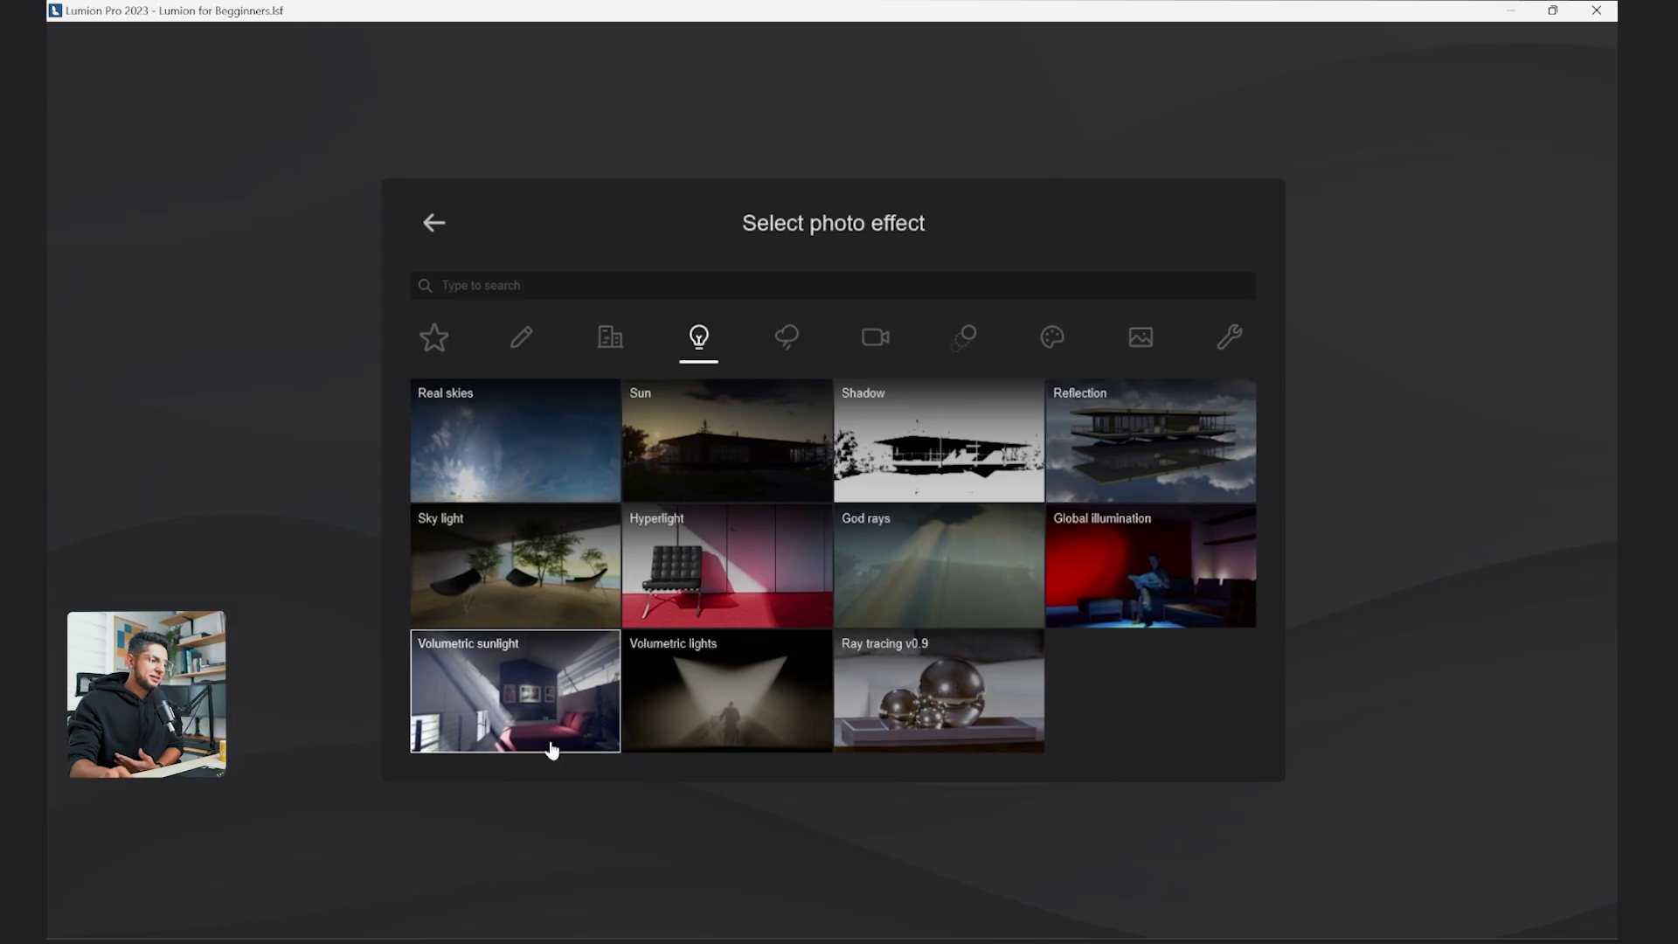
left_click(784, 349)
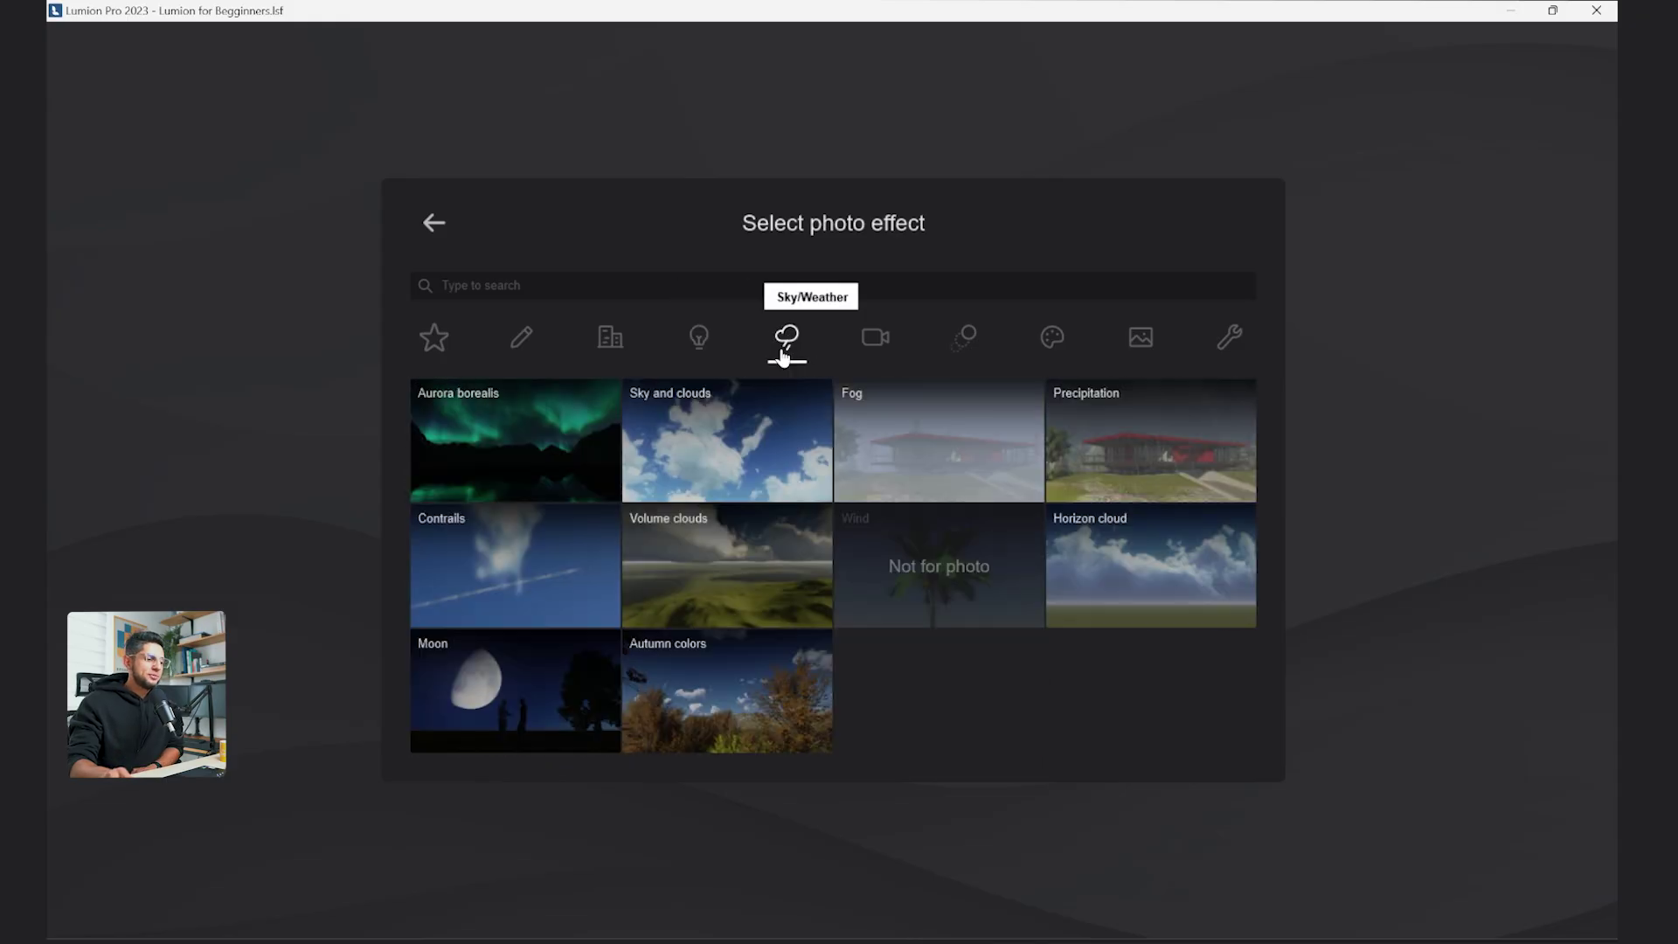
left_click(881, 340)
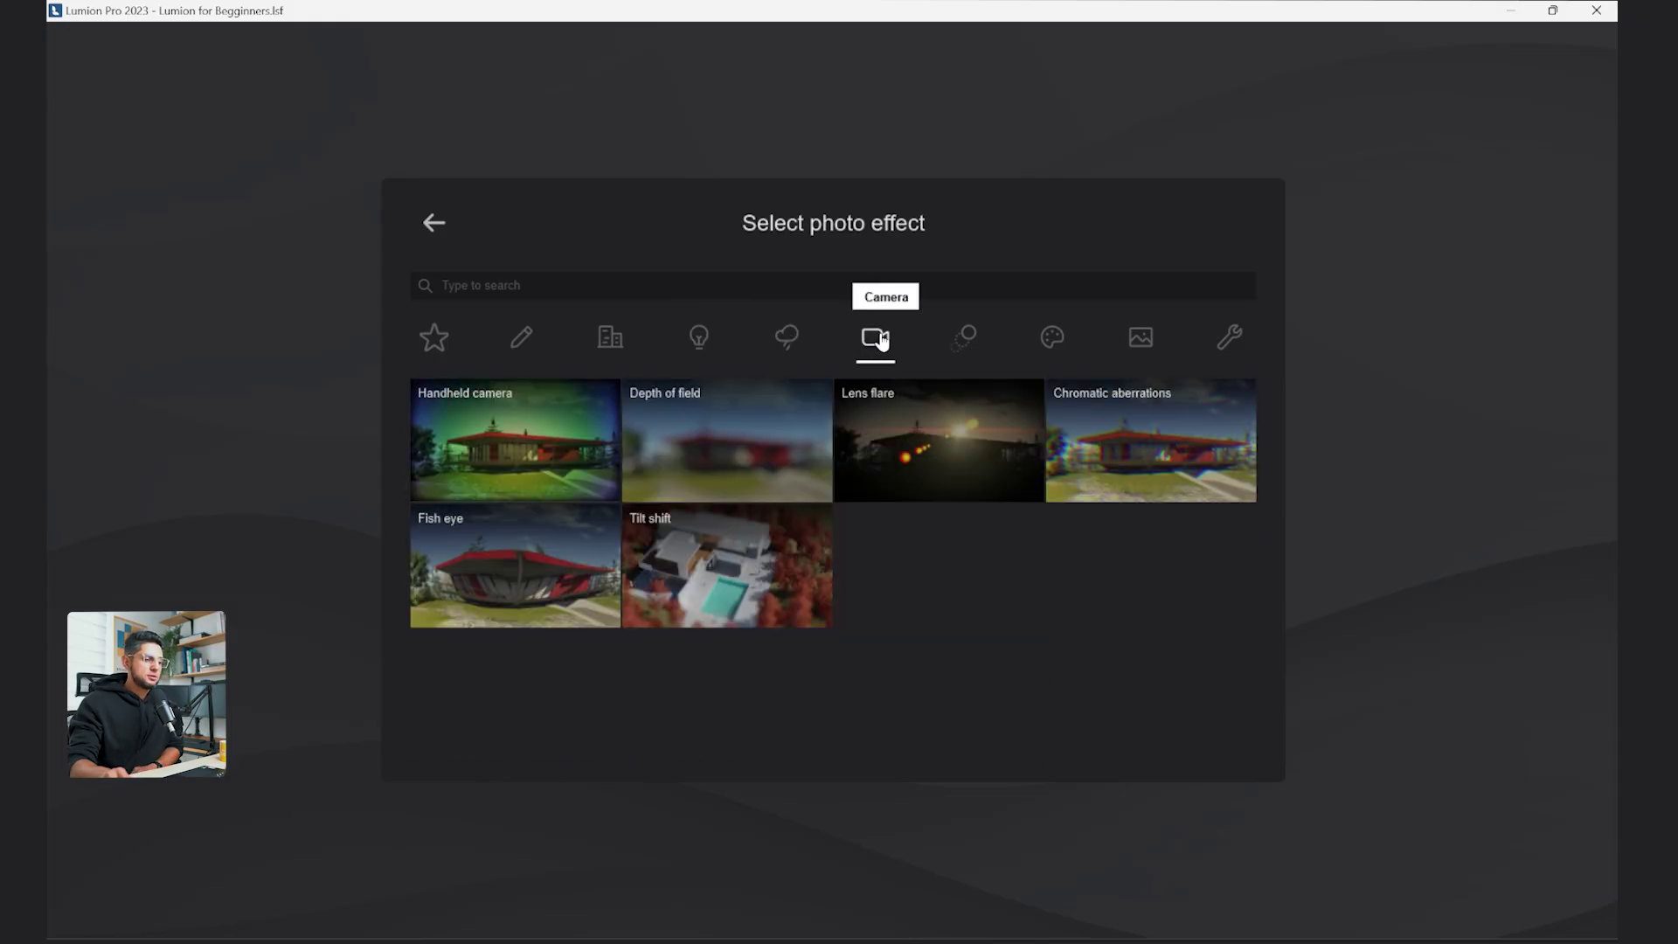
left_click(979, 337)
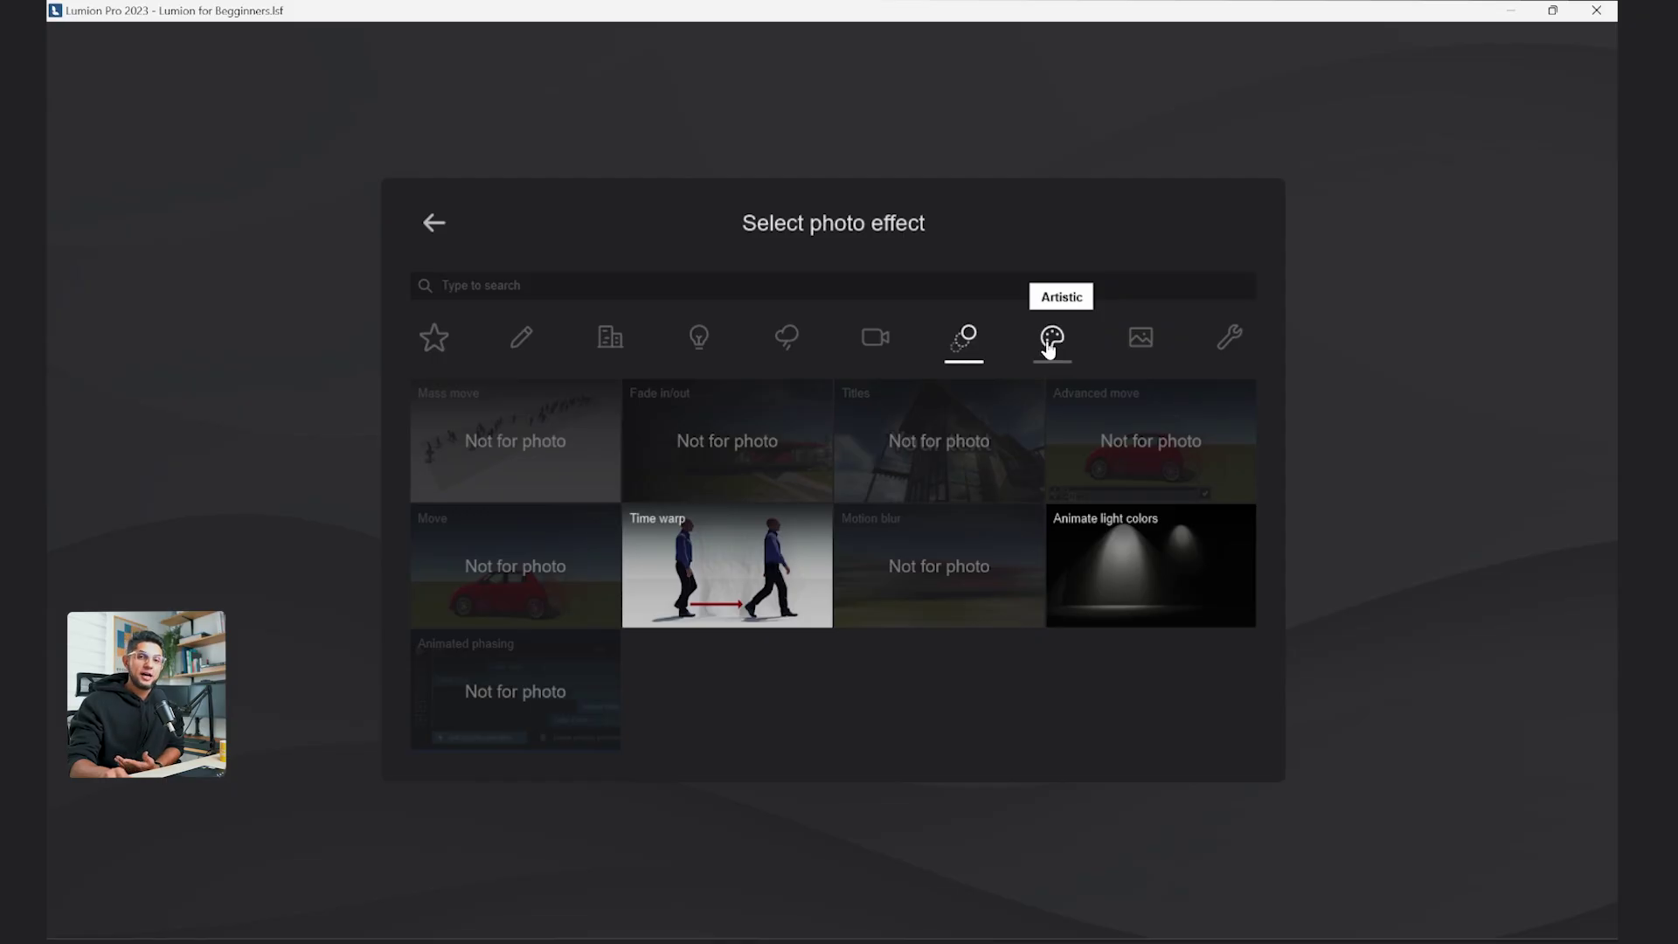
left_click(1052, 346)
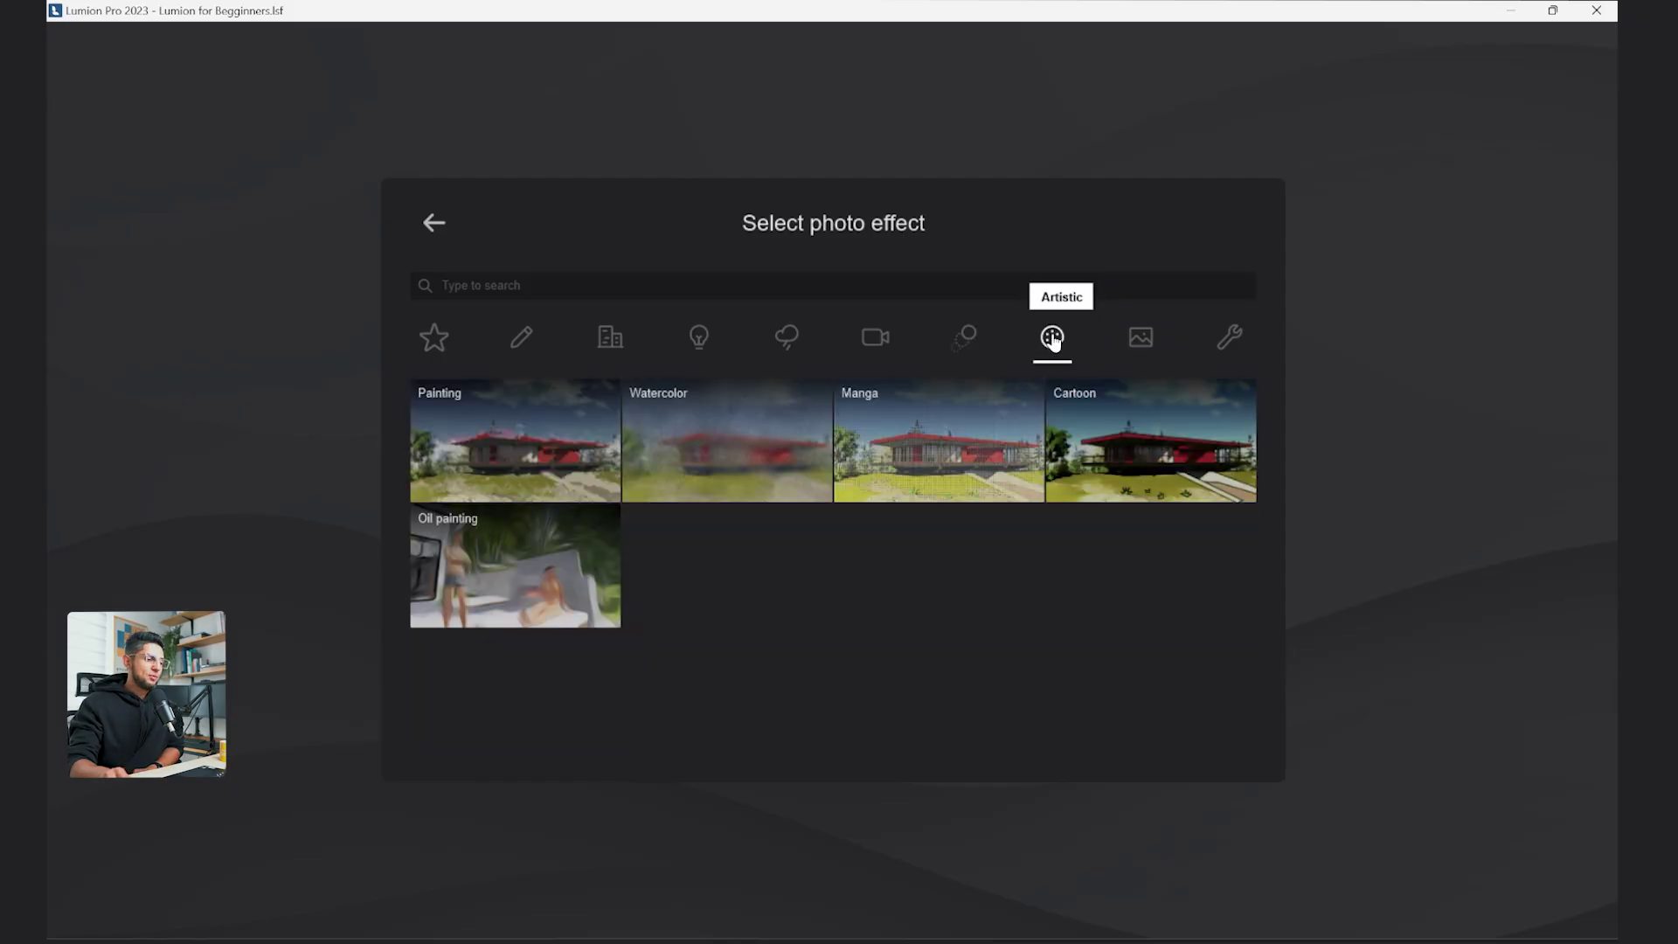
left_click(1139, 341)
left_click(1224, 346)
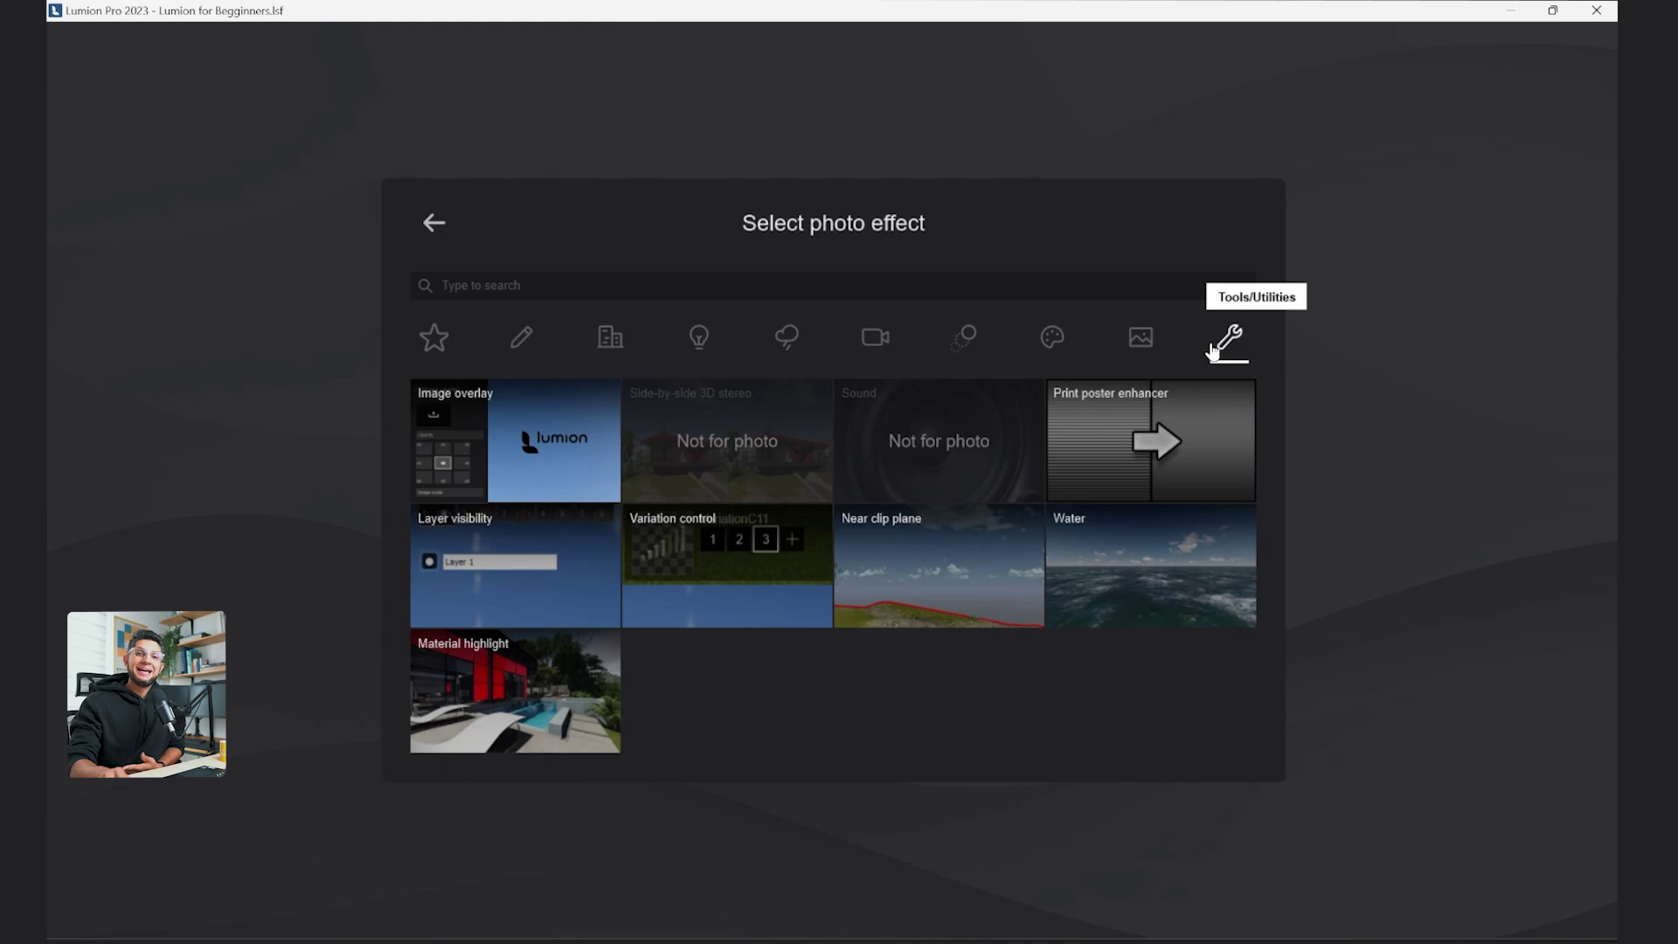
Add the Ray tracing v0.9 effect to the photo and switch it off while the other effects are set up.
left_click(437, 341)
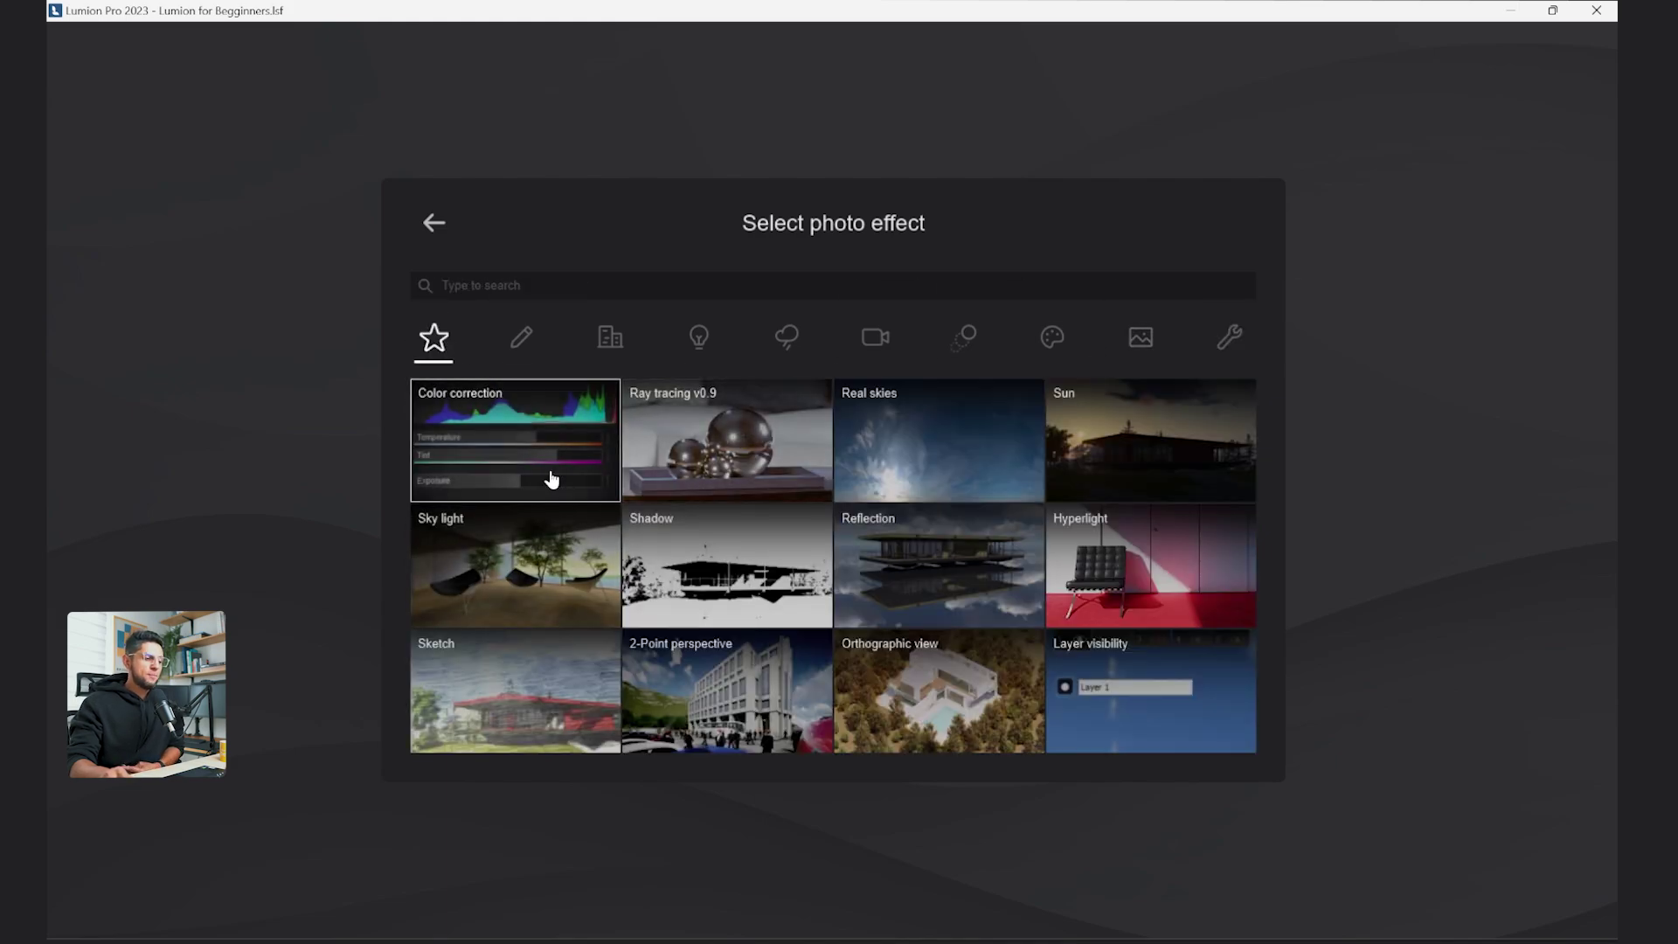
left_click(689, 465)
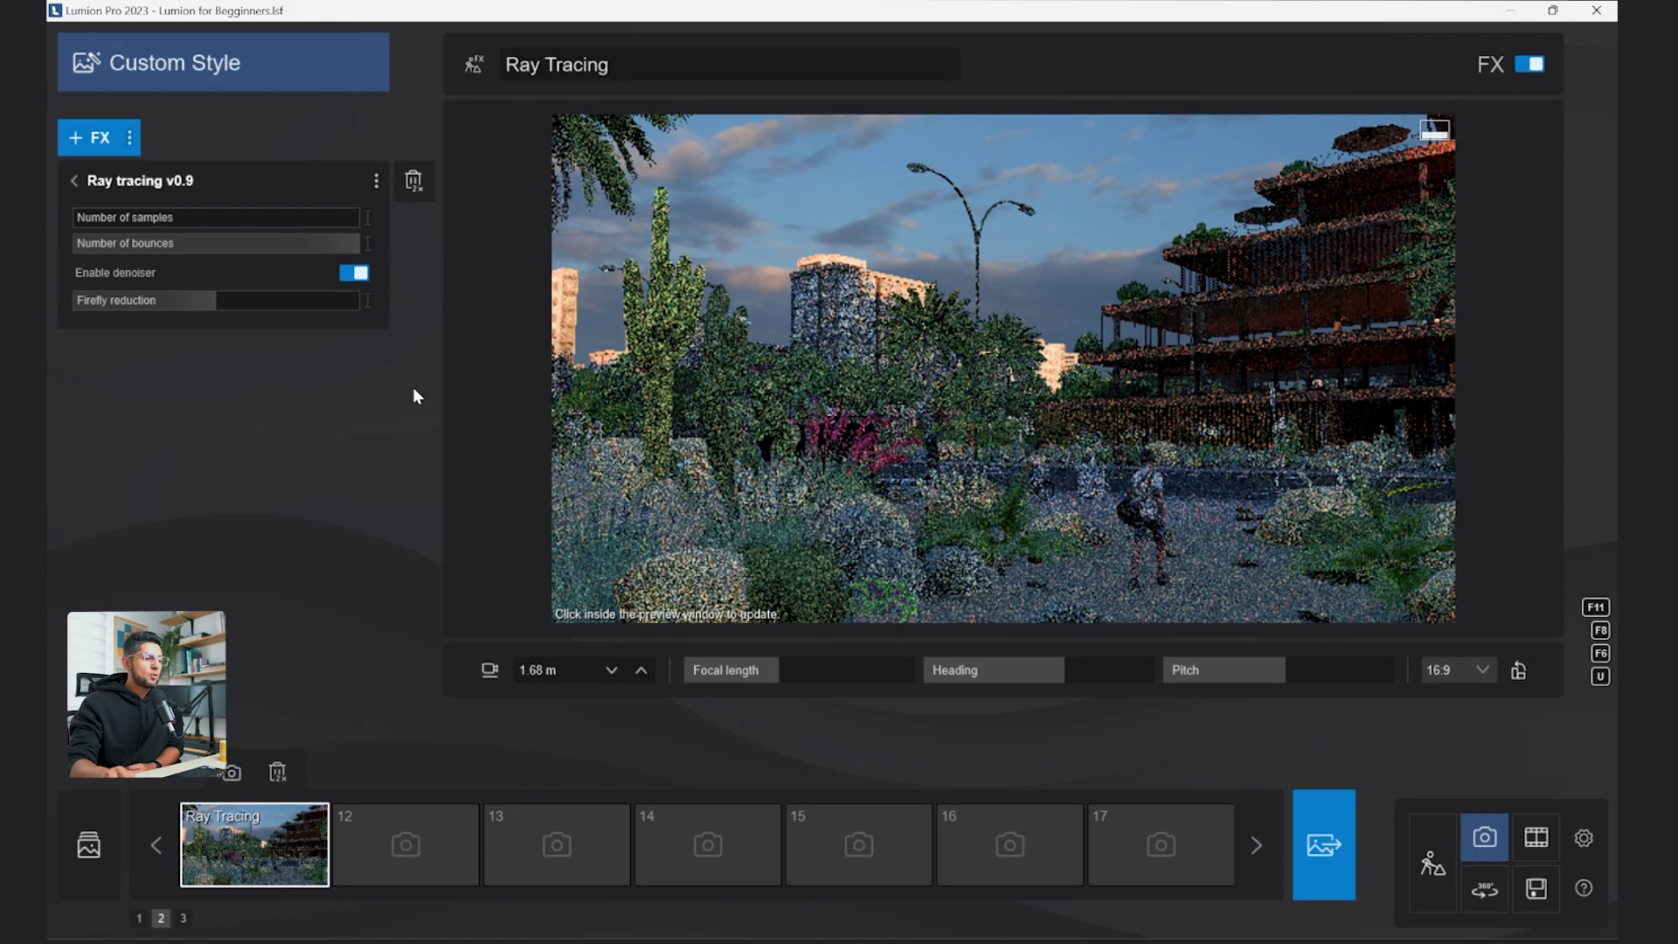
left_click(74, 185)
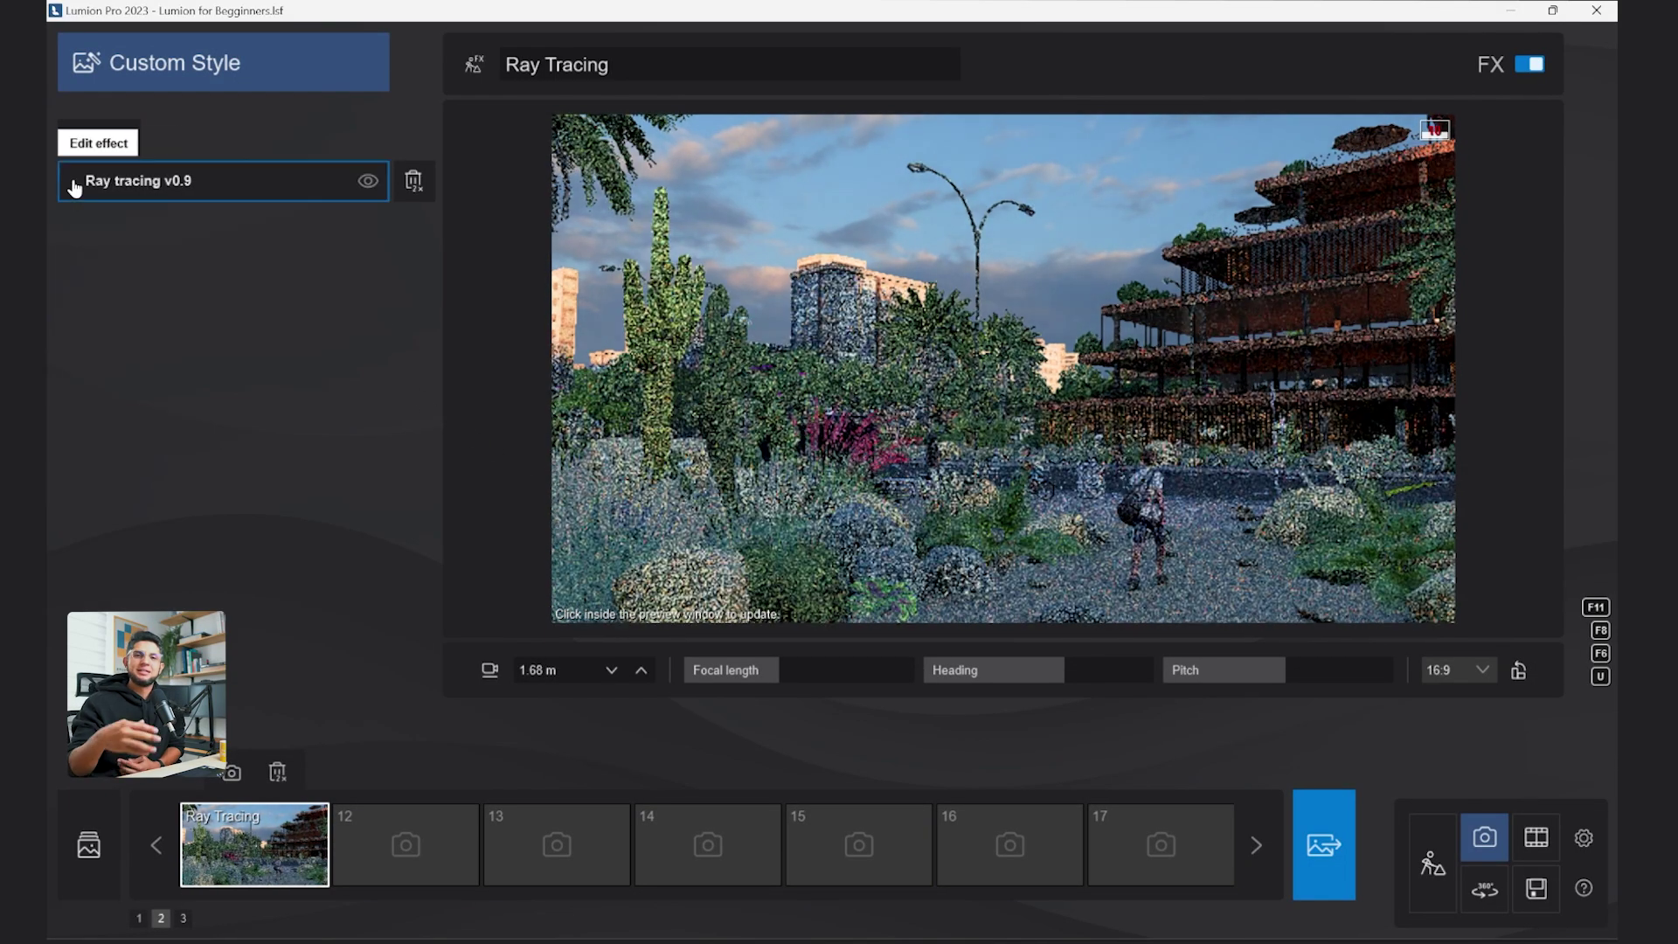
left_click(369, 182)
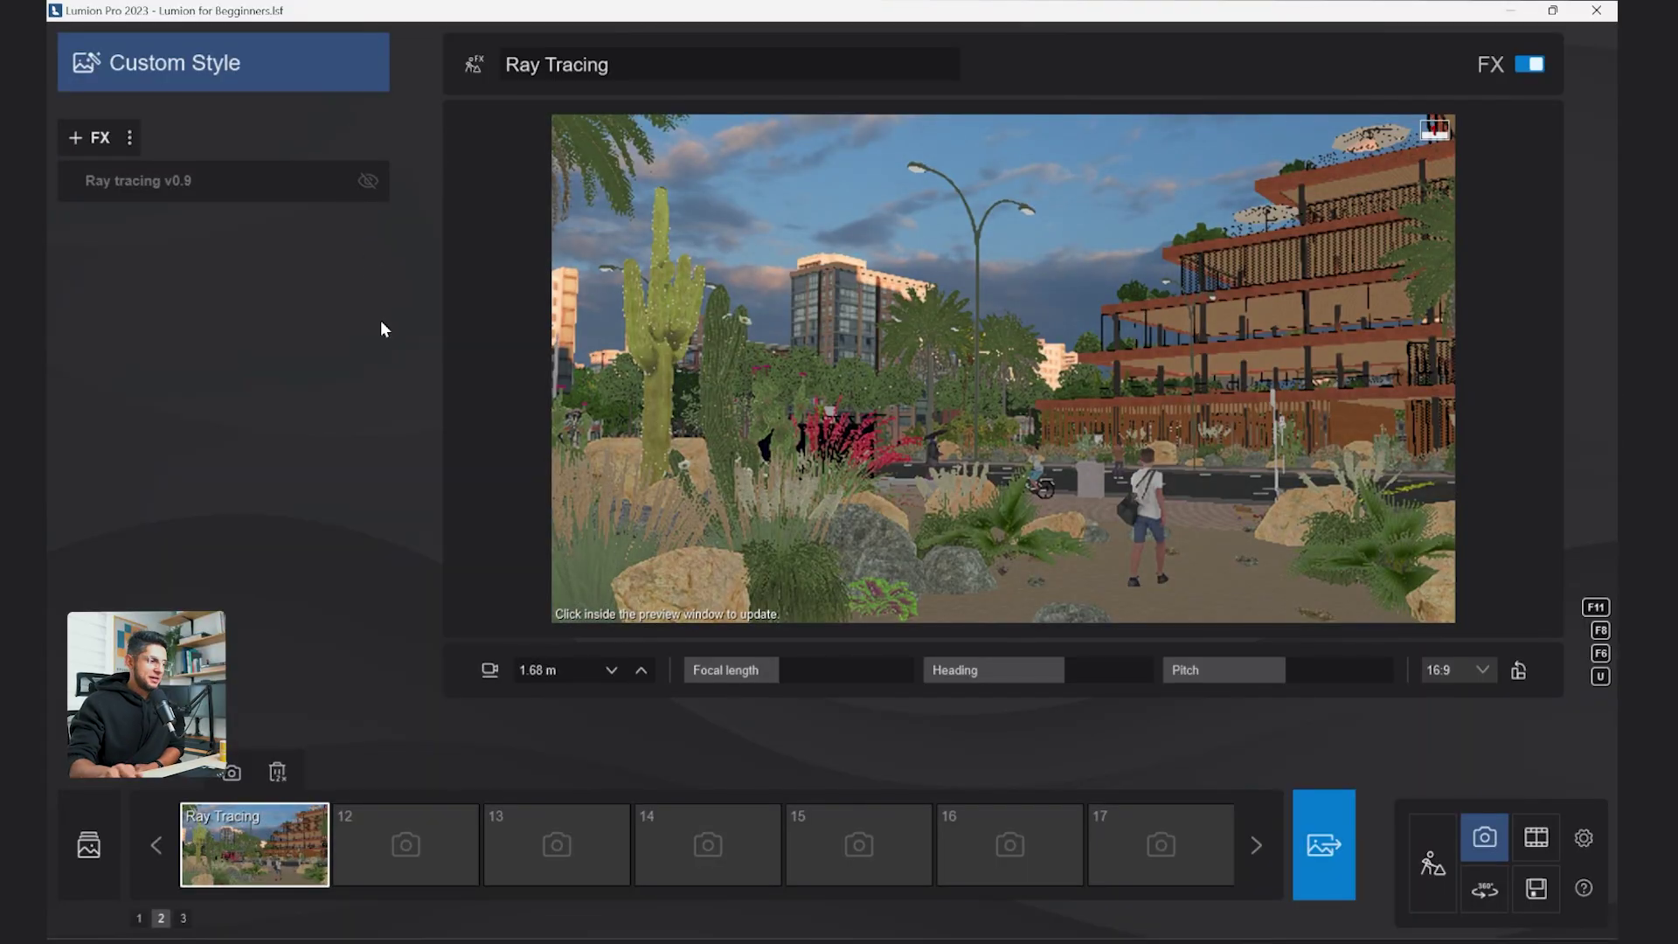
Add the Color correction, Real skies and 2-Point perspective effects to the photo.
left_click(92, 137)
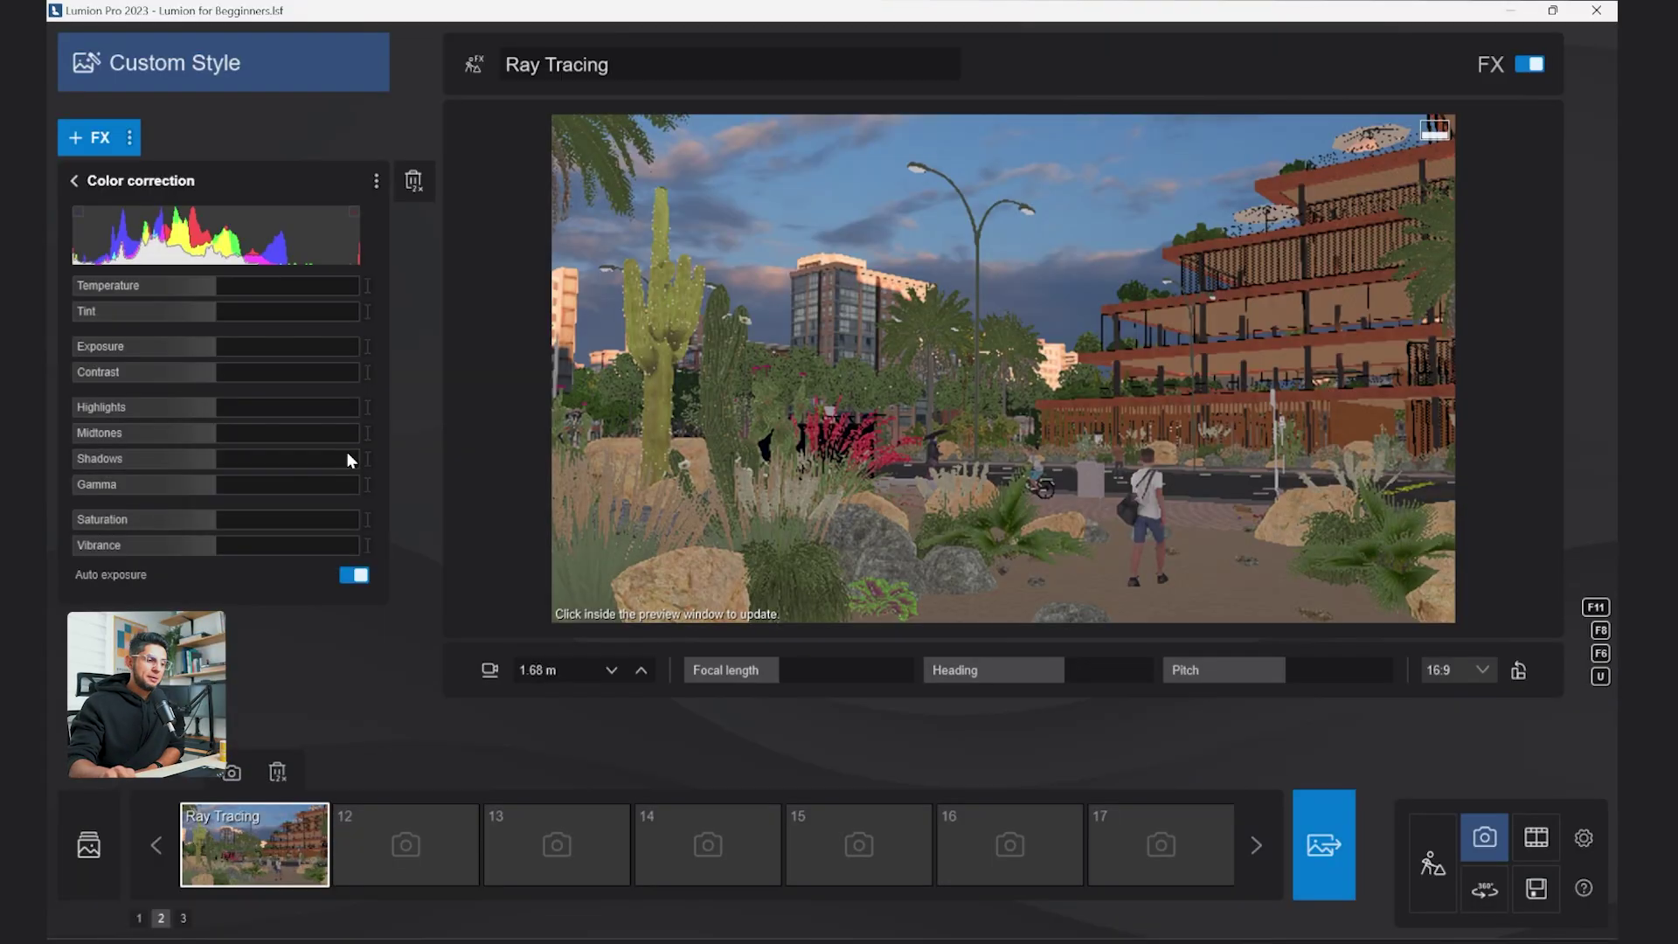
left_click(92, 137)
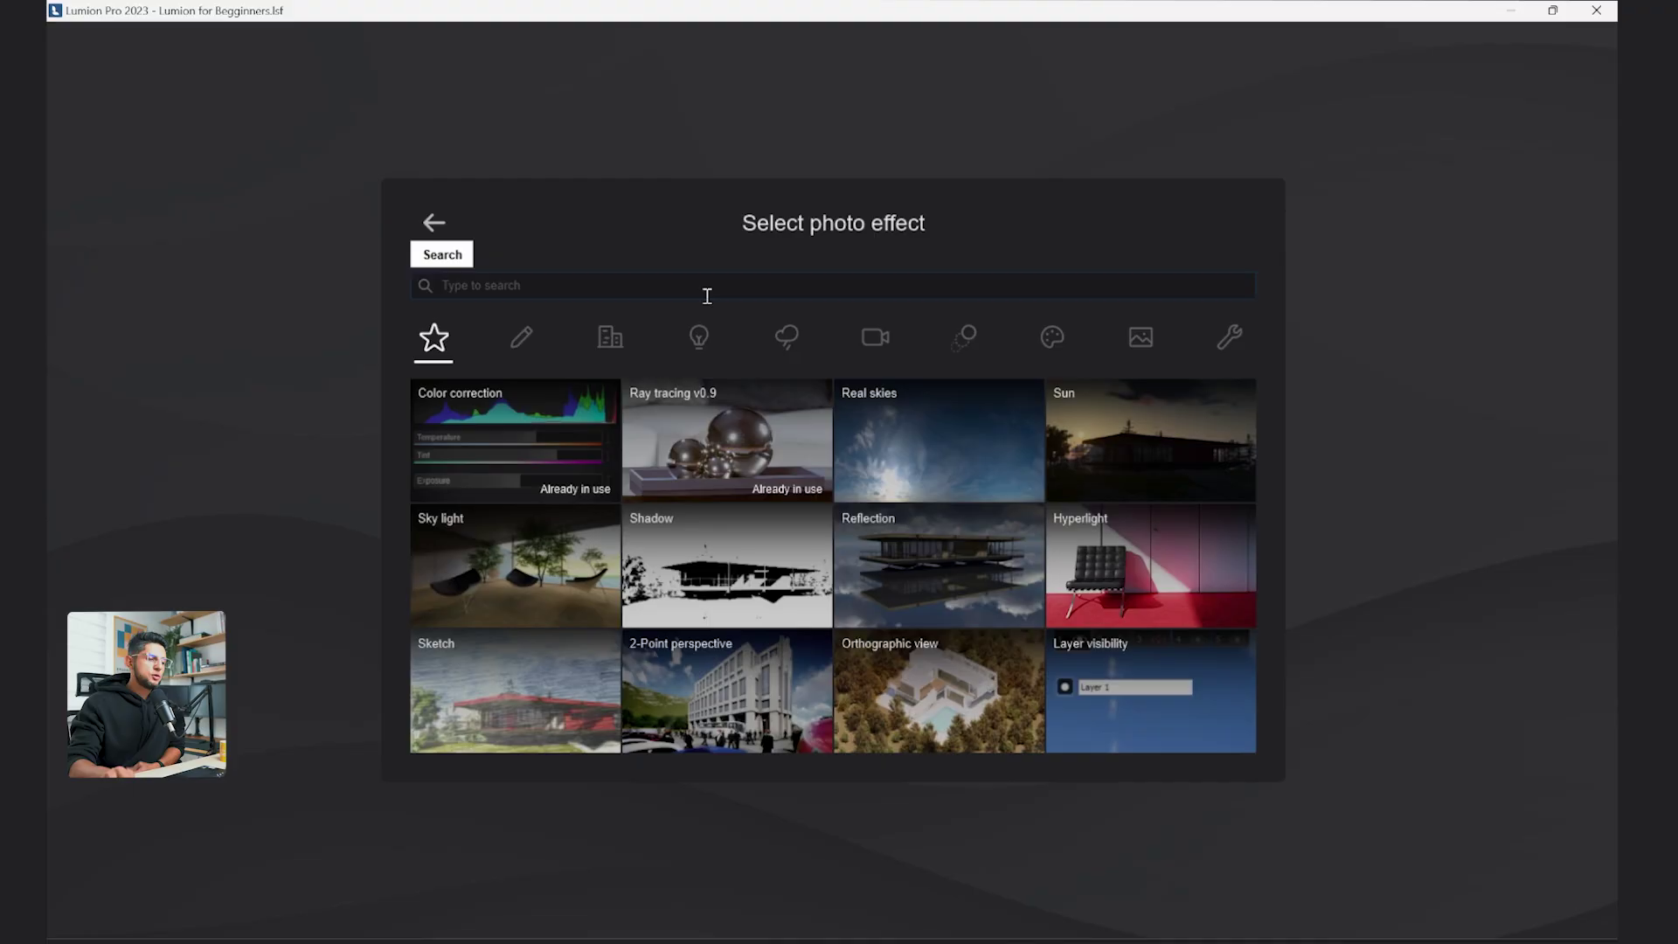
left_click(951, 453)
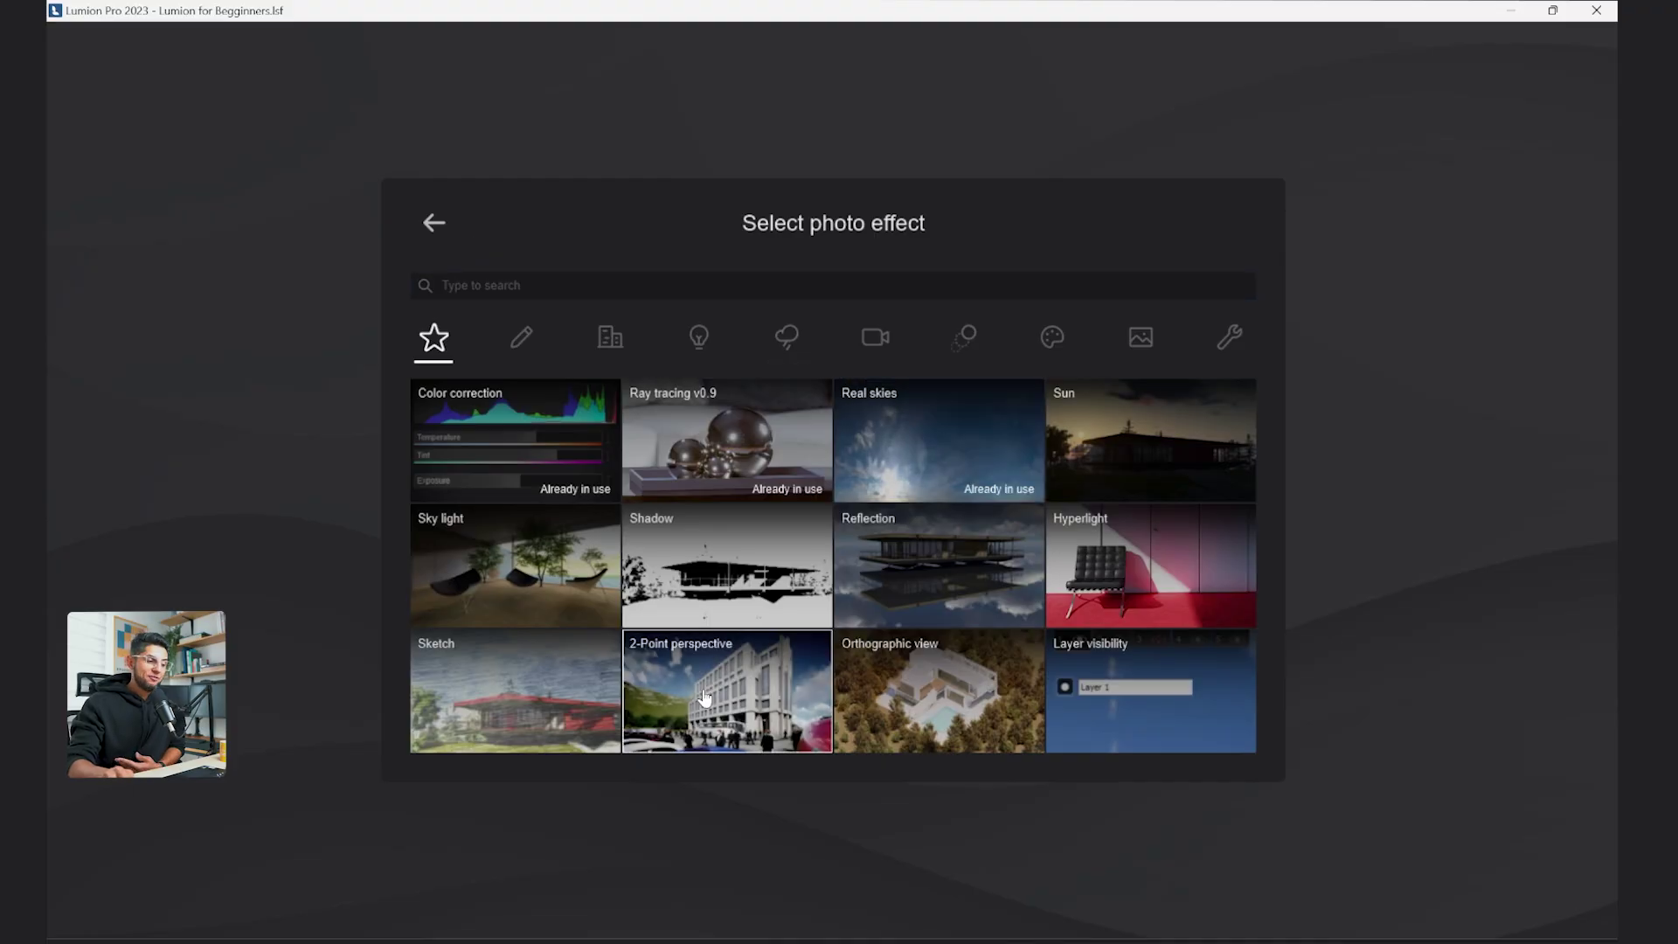
left_click(749, 697)
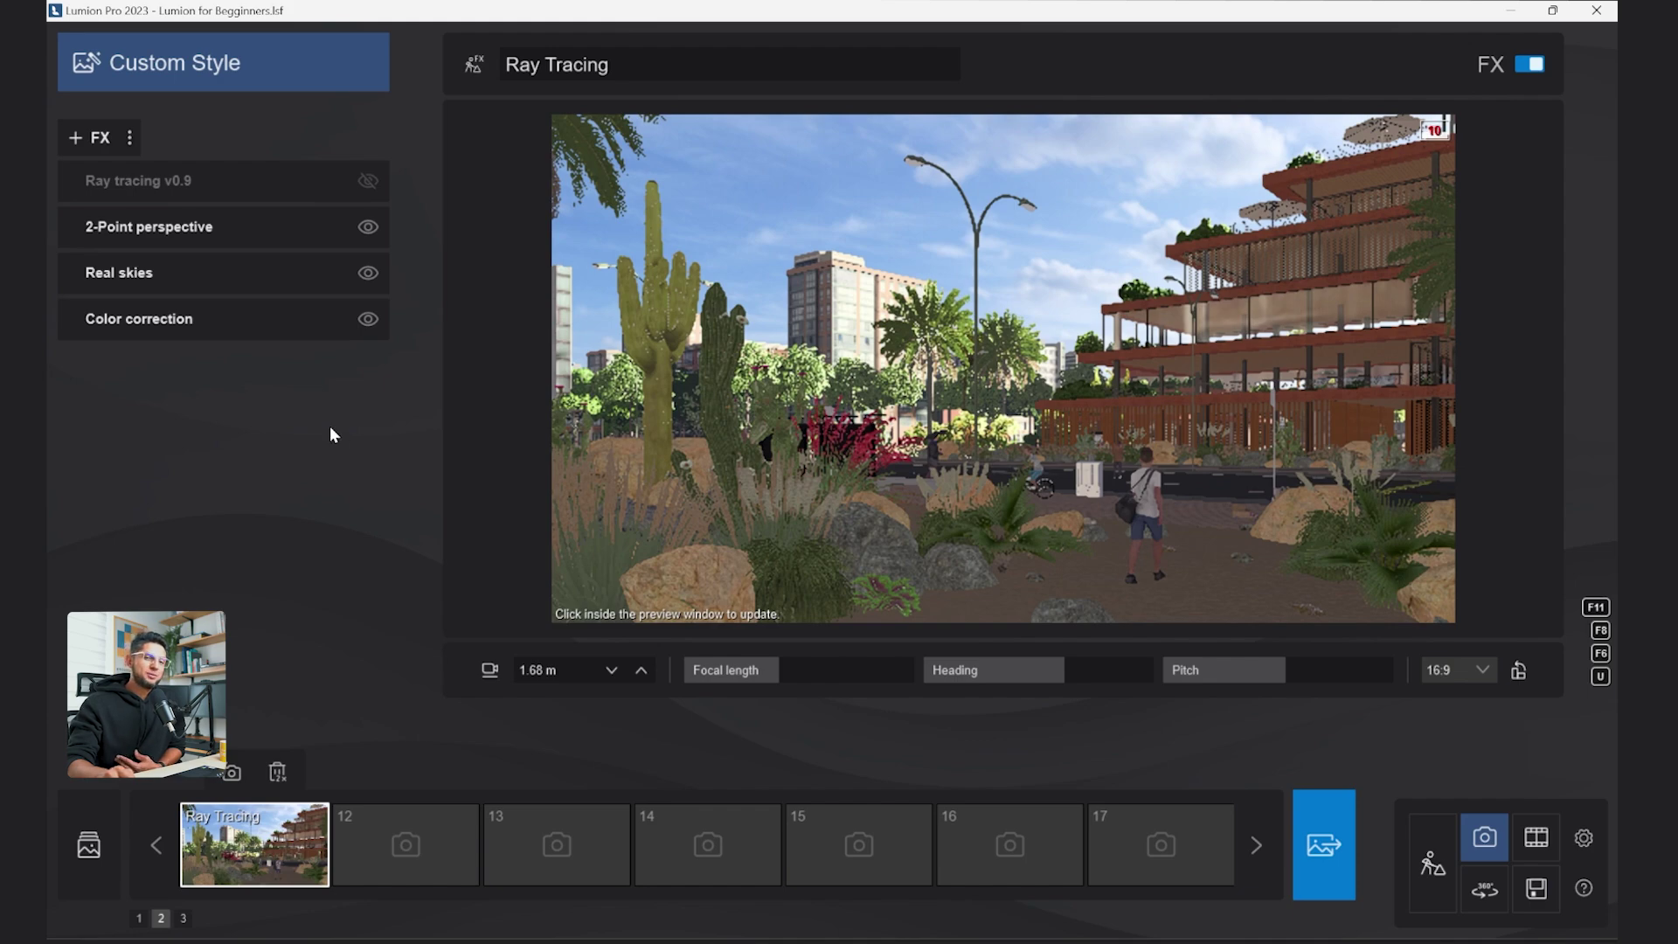
Try the Hyperlight effect together with ray tracing and remove it from the photo.
left_click(90, 138)
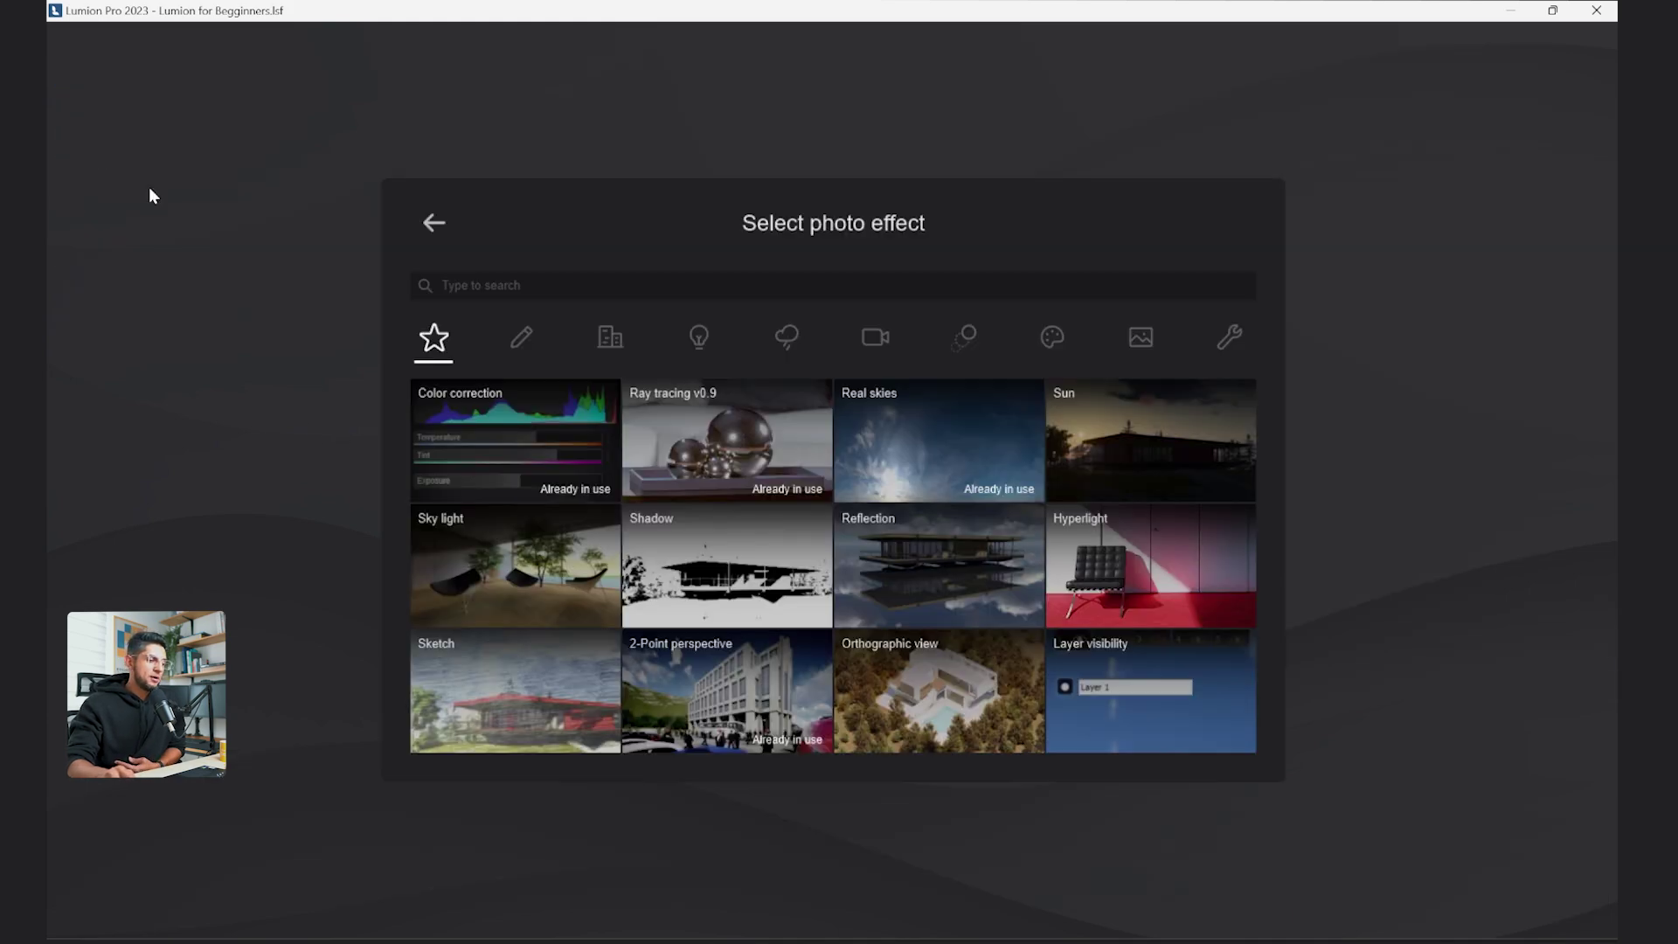
left_click(1167, 588)
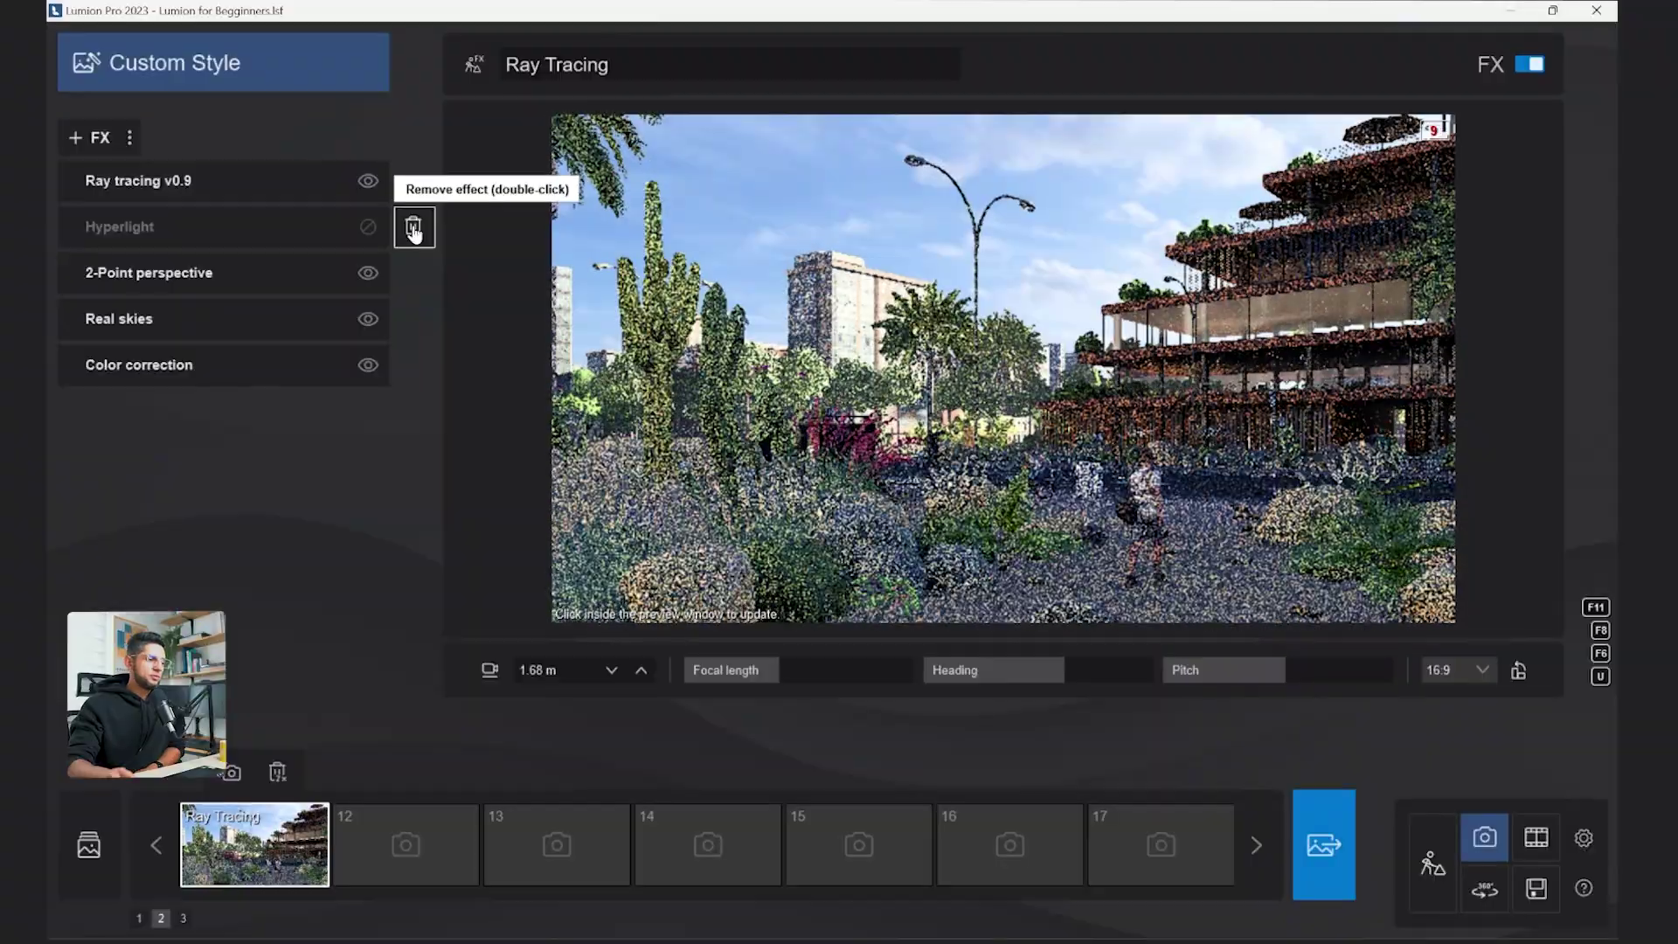
double_click(414, 231)
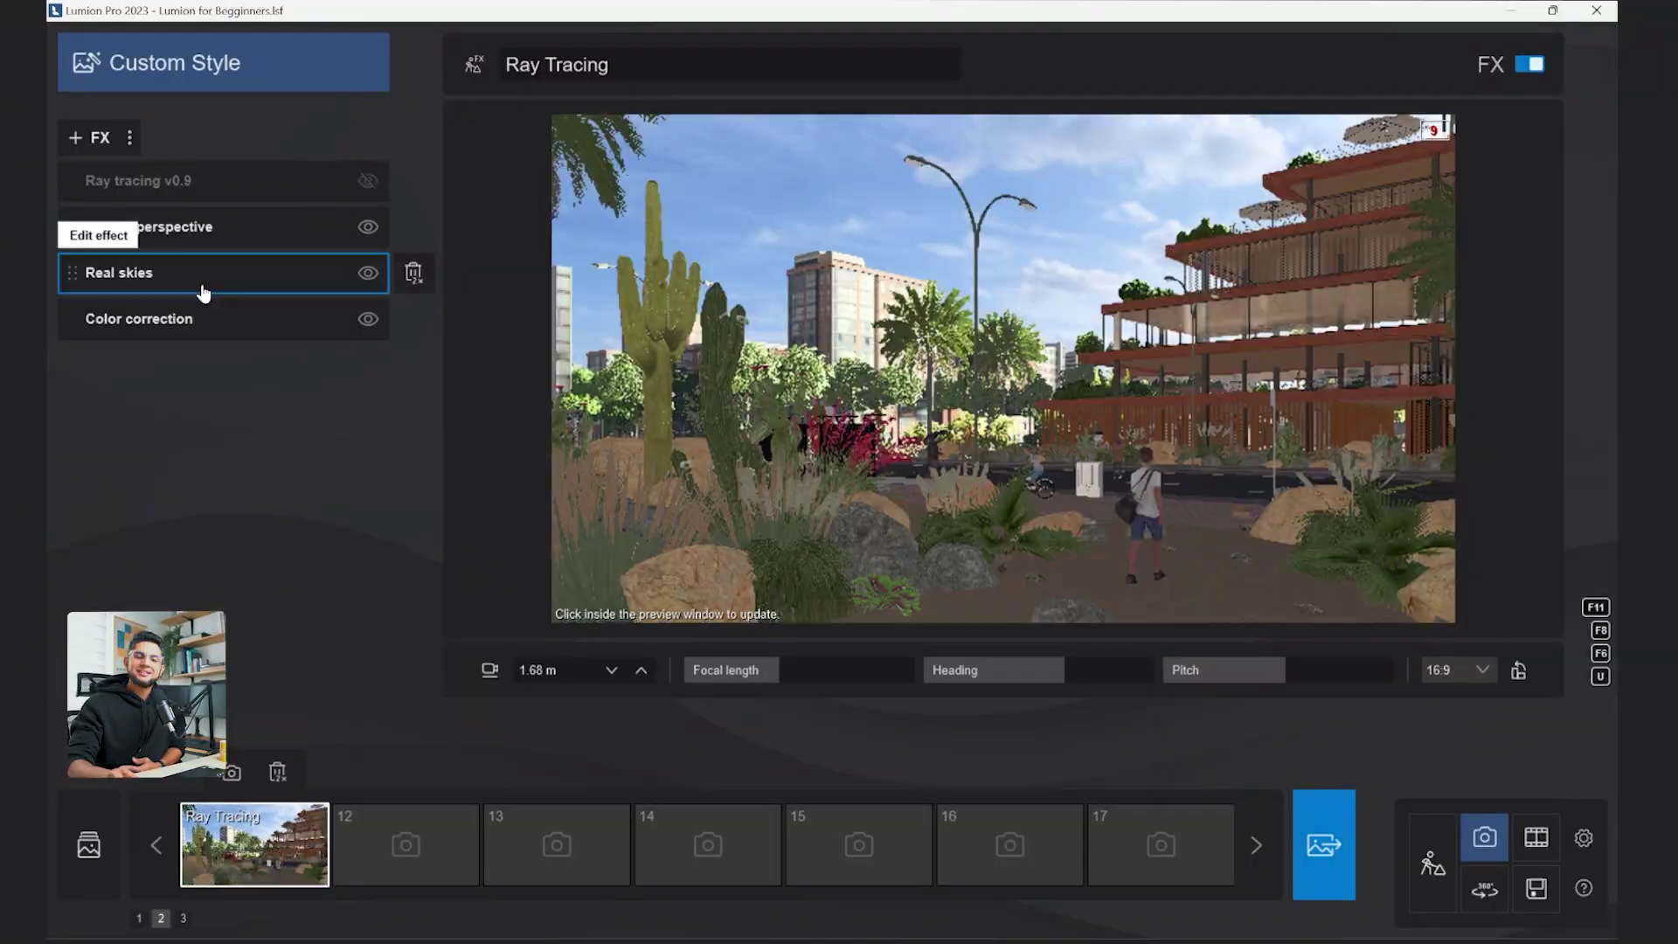
Choose the Morning 2 sky for the Real skies effect and lower its heading so sunlight reaches the building's street side.
left_click(203, 292)
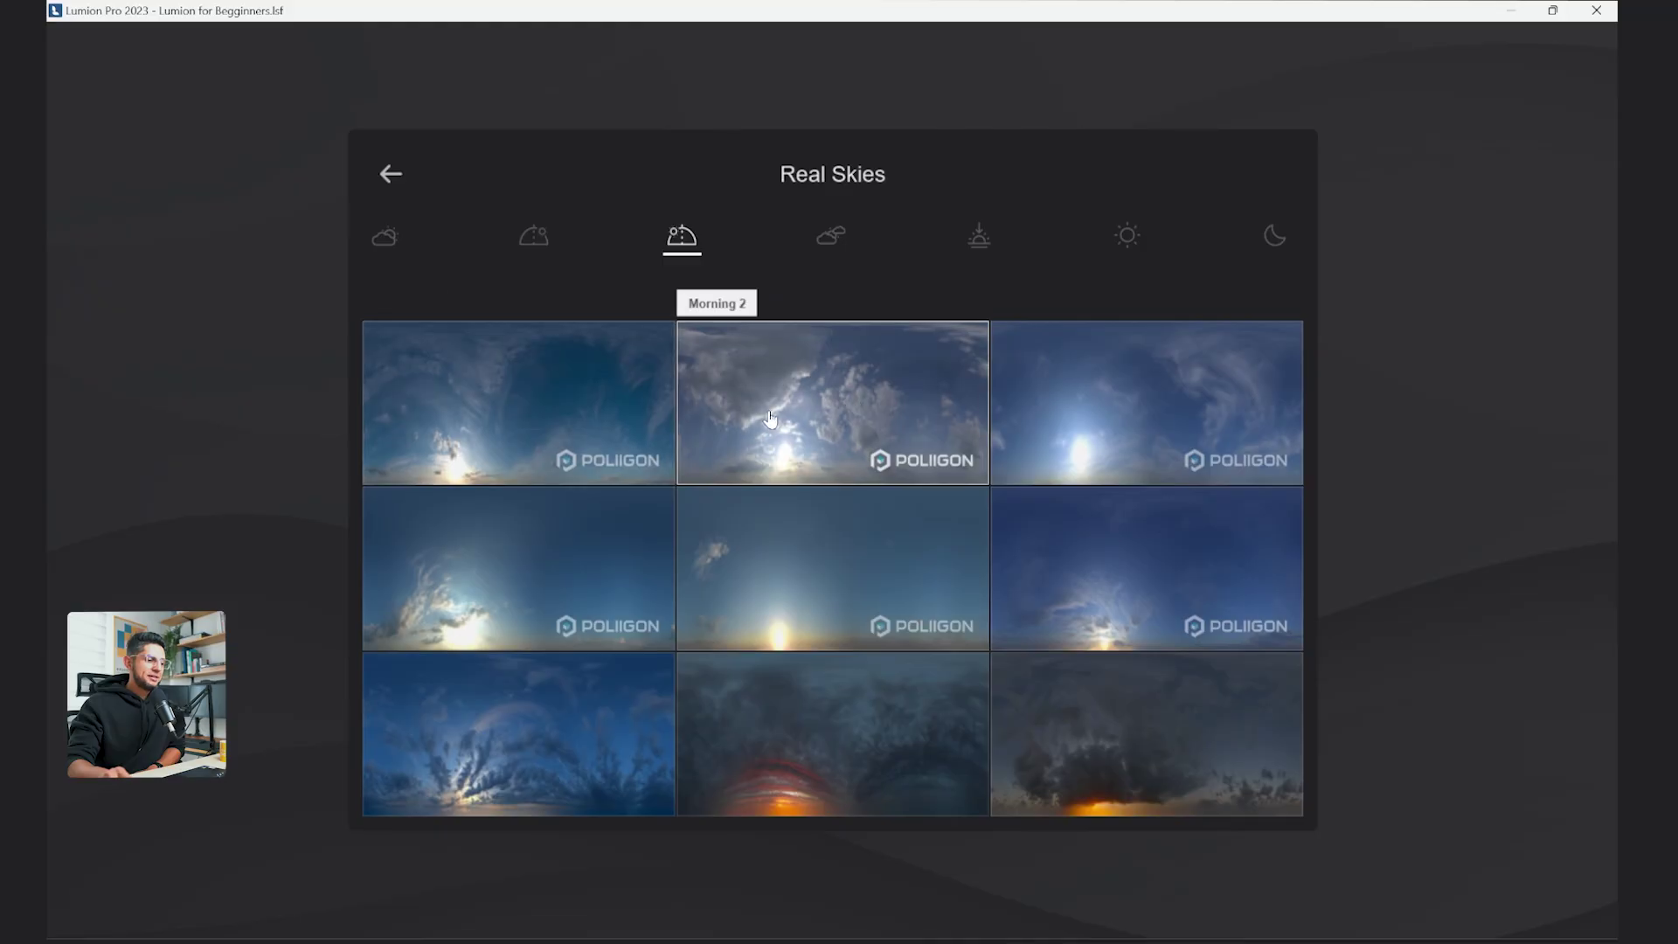
left_click(375, 443)
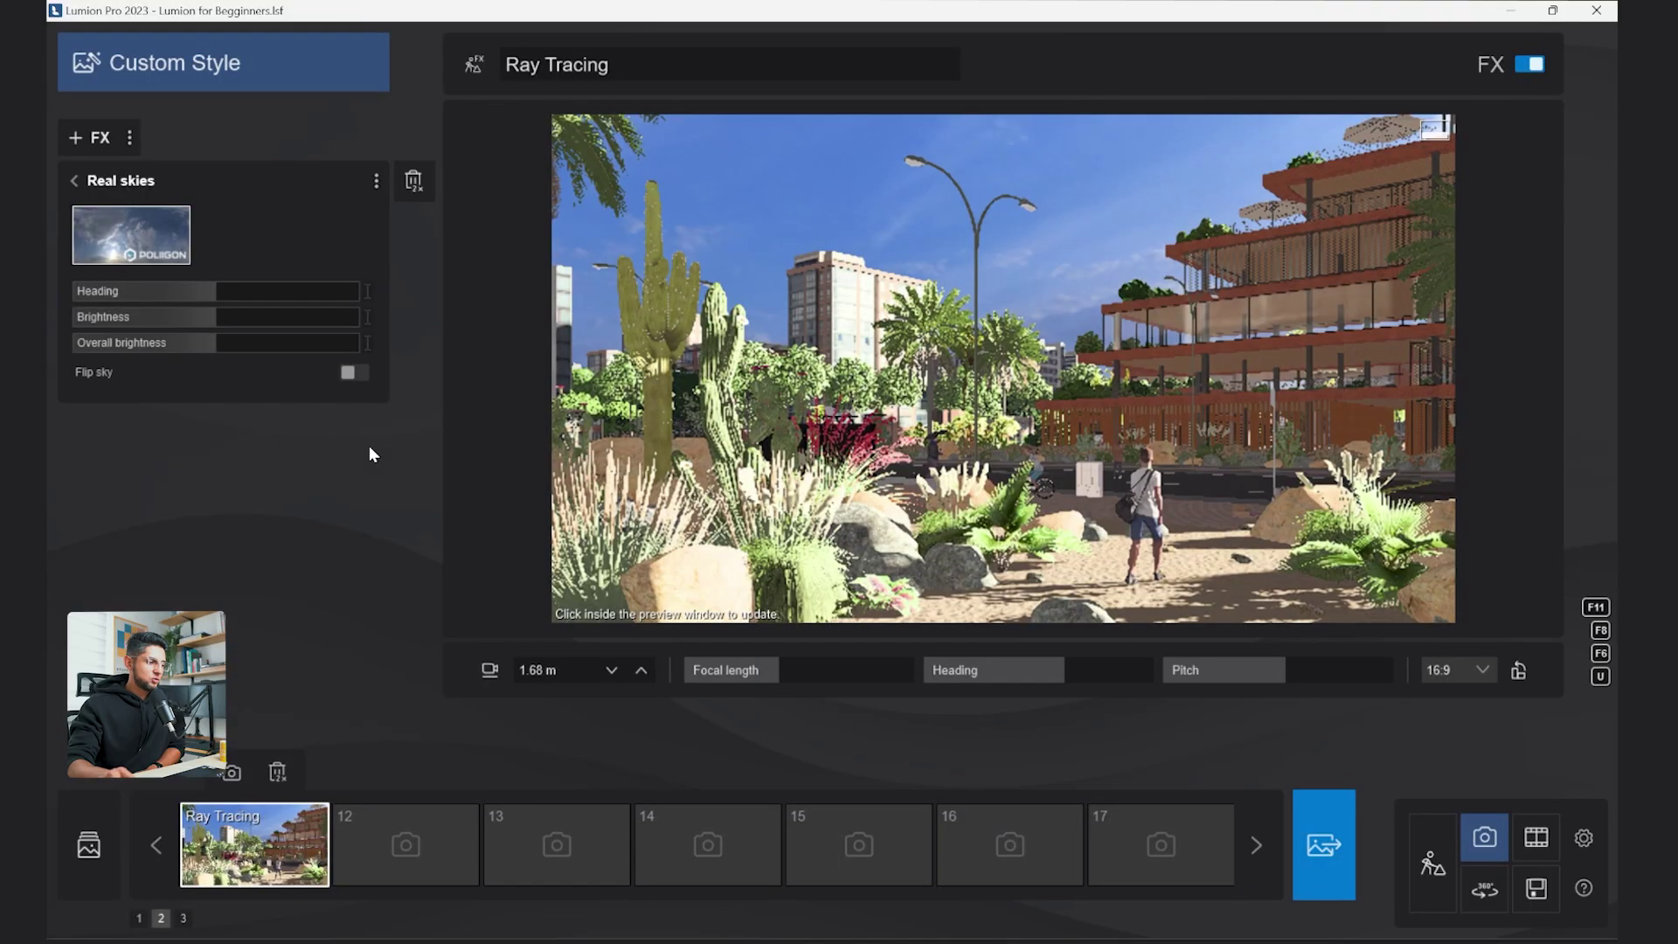
left_click_drag(218, 292, 117, 300)
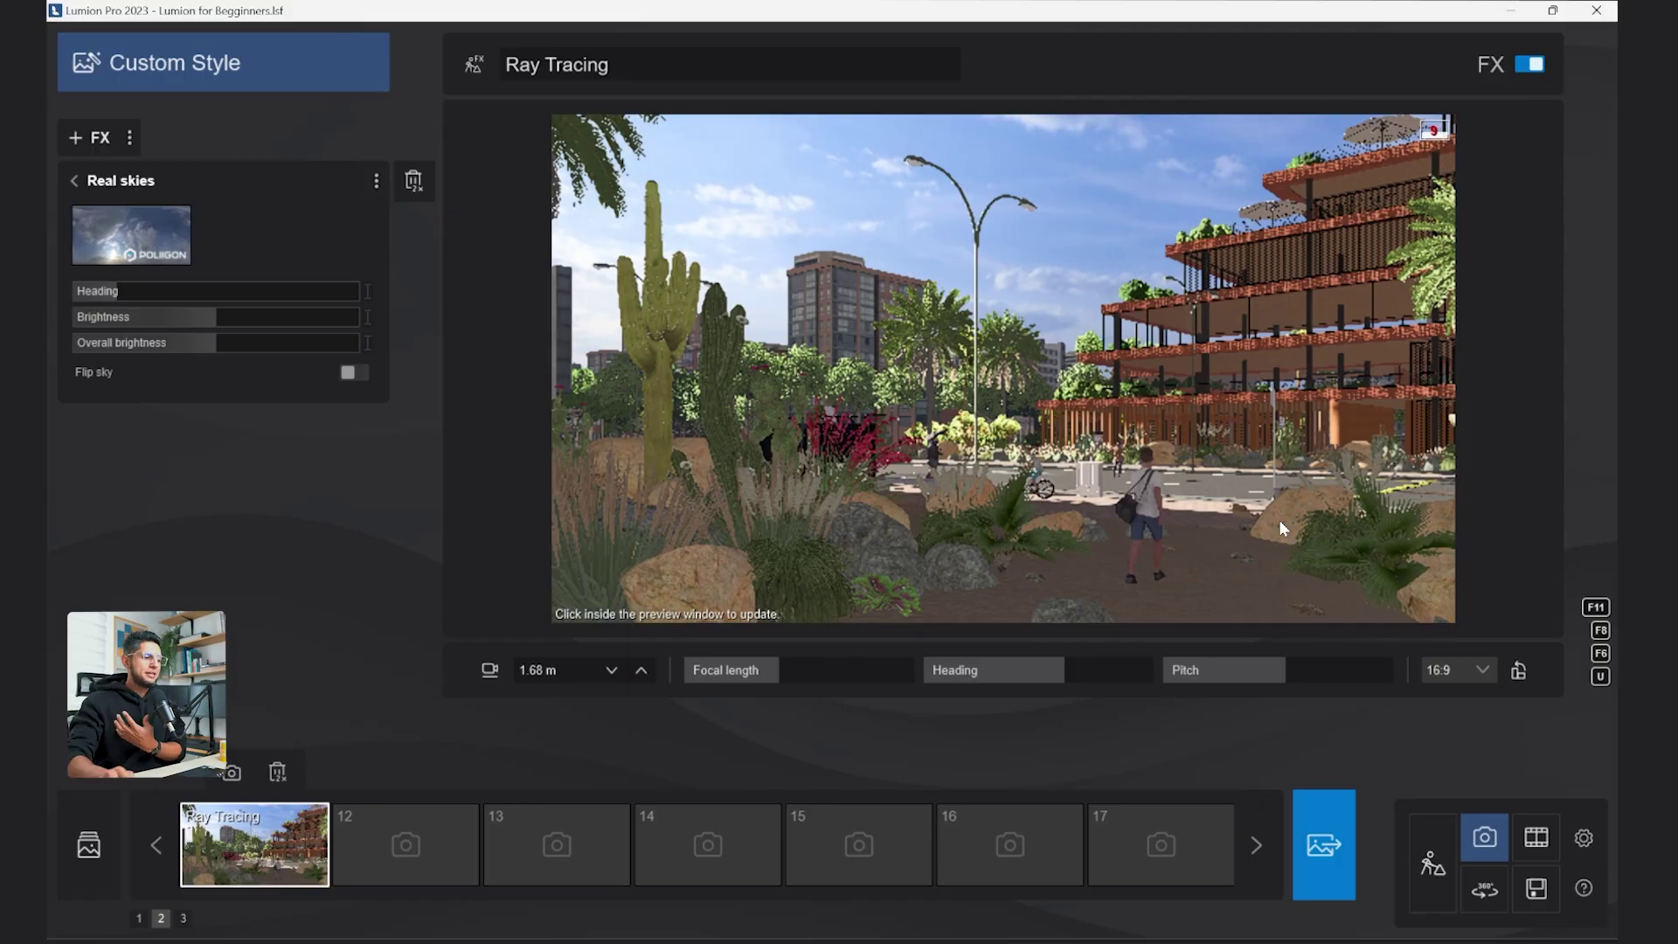
Add the Layer visibility effect, turn on layers 9, 10, 20, 24 and 26, and refresh the preview.
left_click(89, 141)
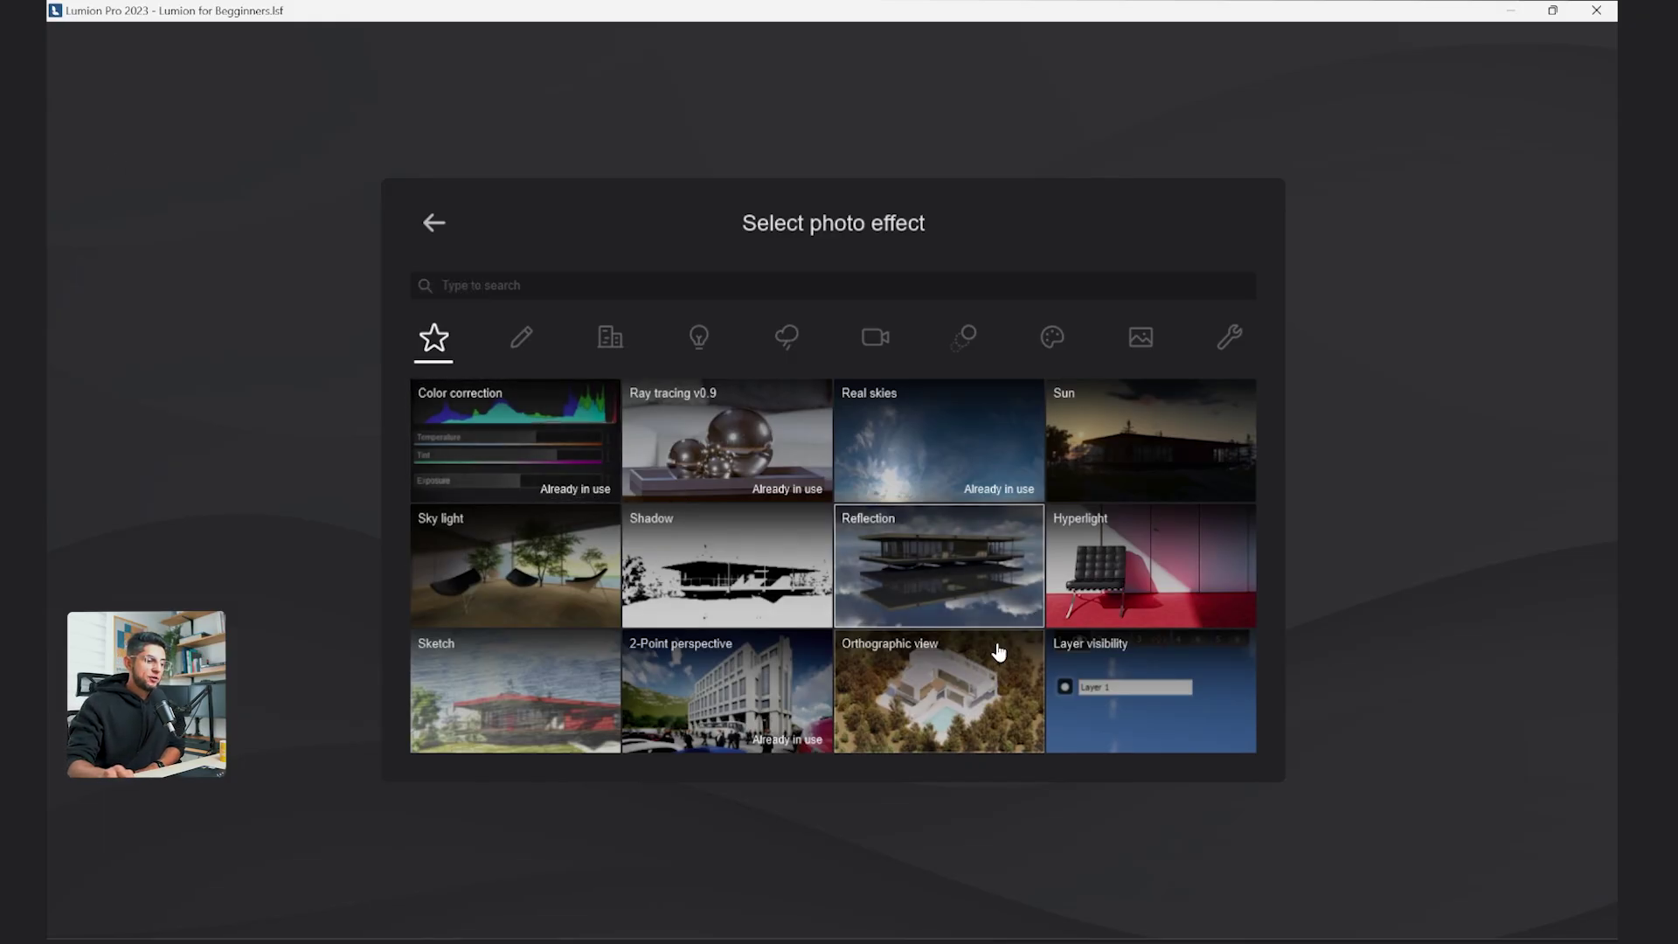
left_click(1118, 696)
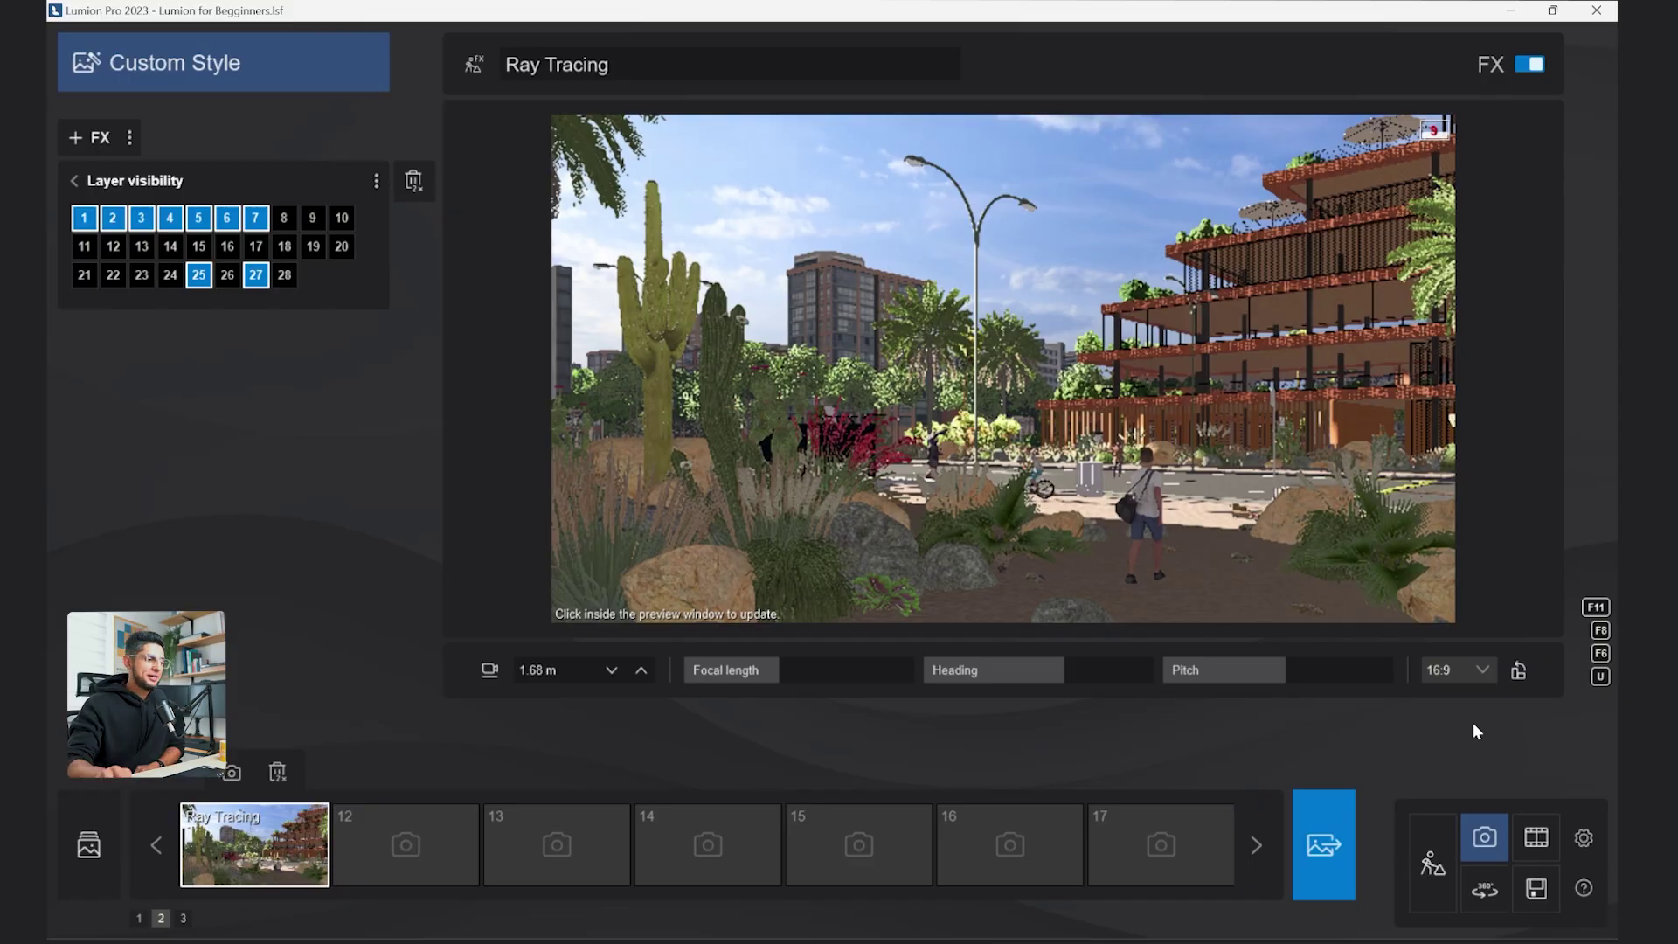
left_click(315, 221)
left_click(342, 222)
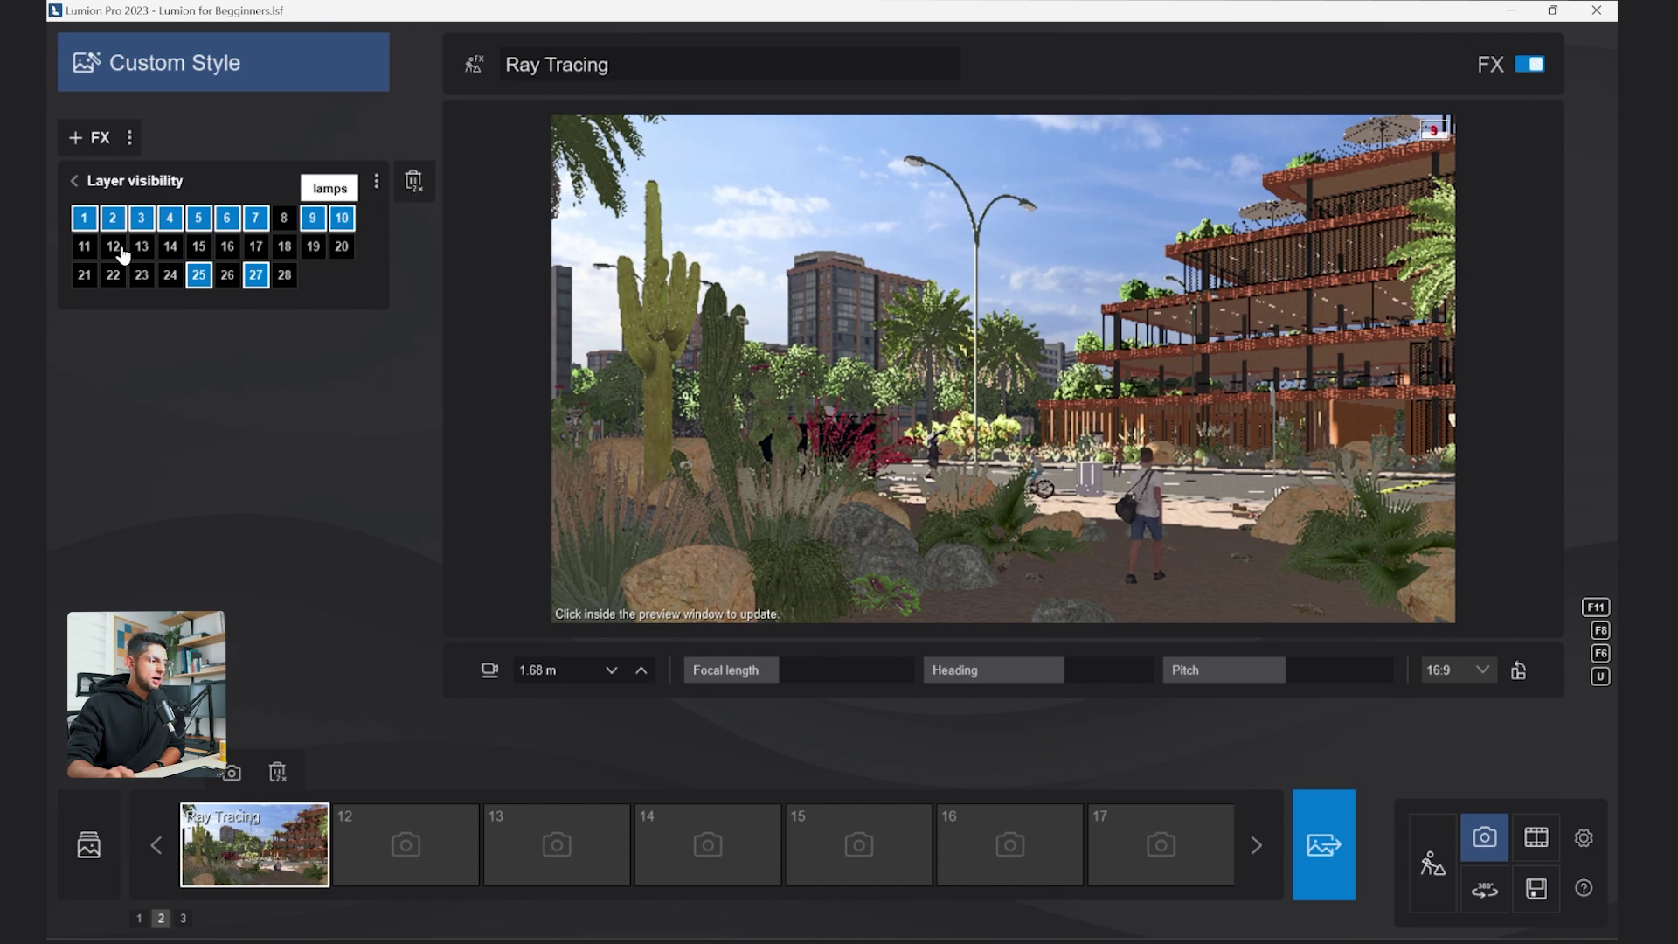
left_click(170, 276)
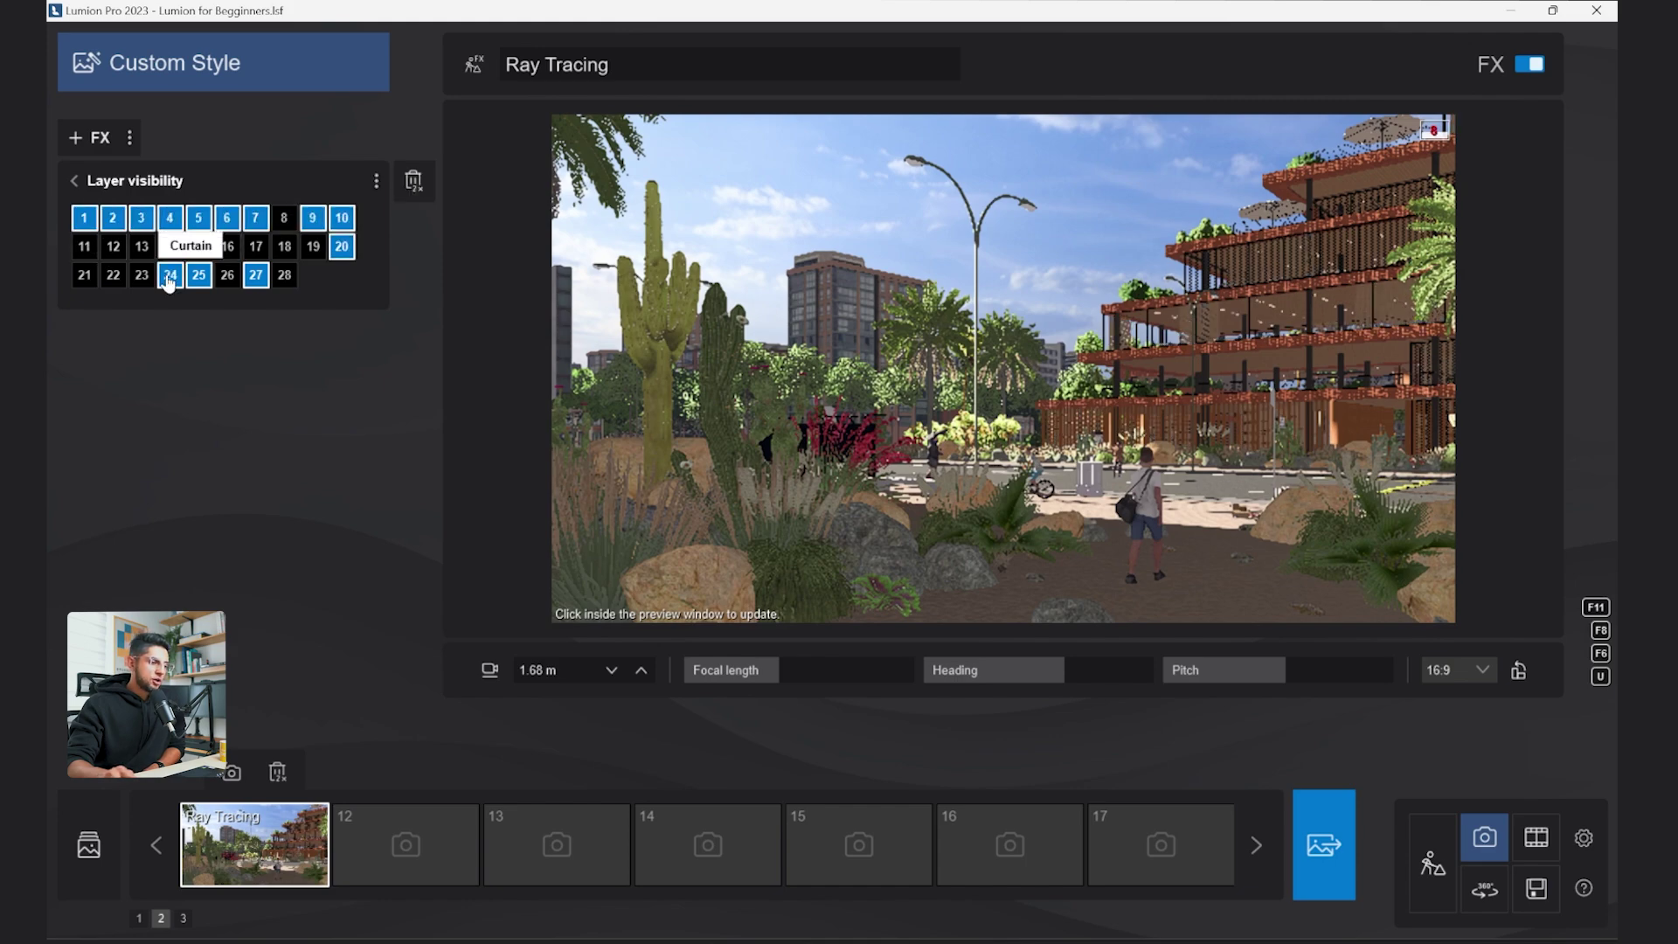
left_click(227, 275)
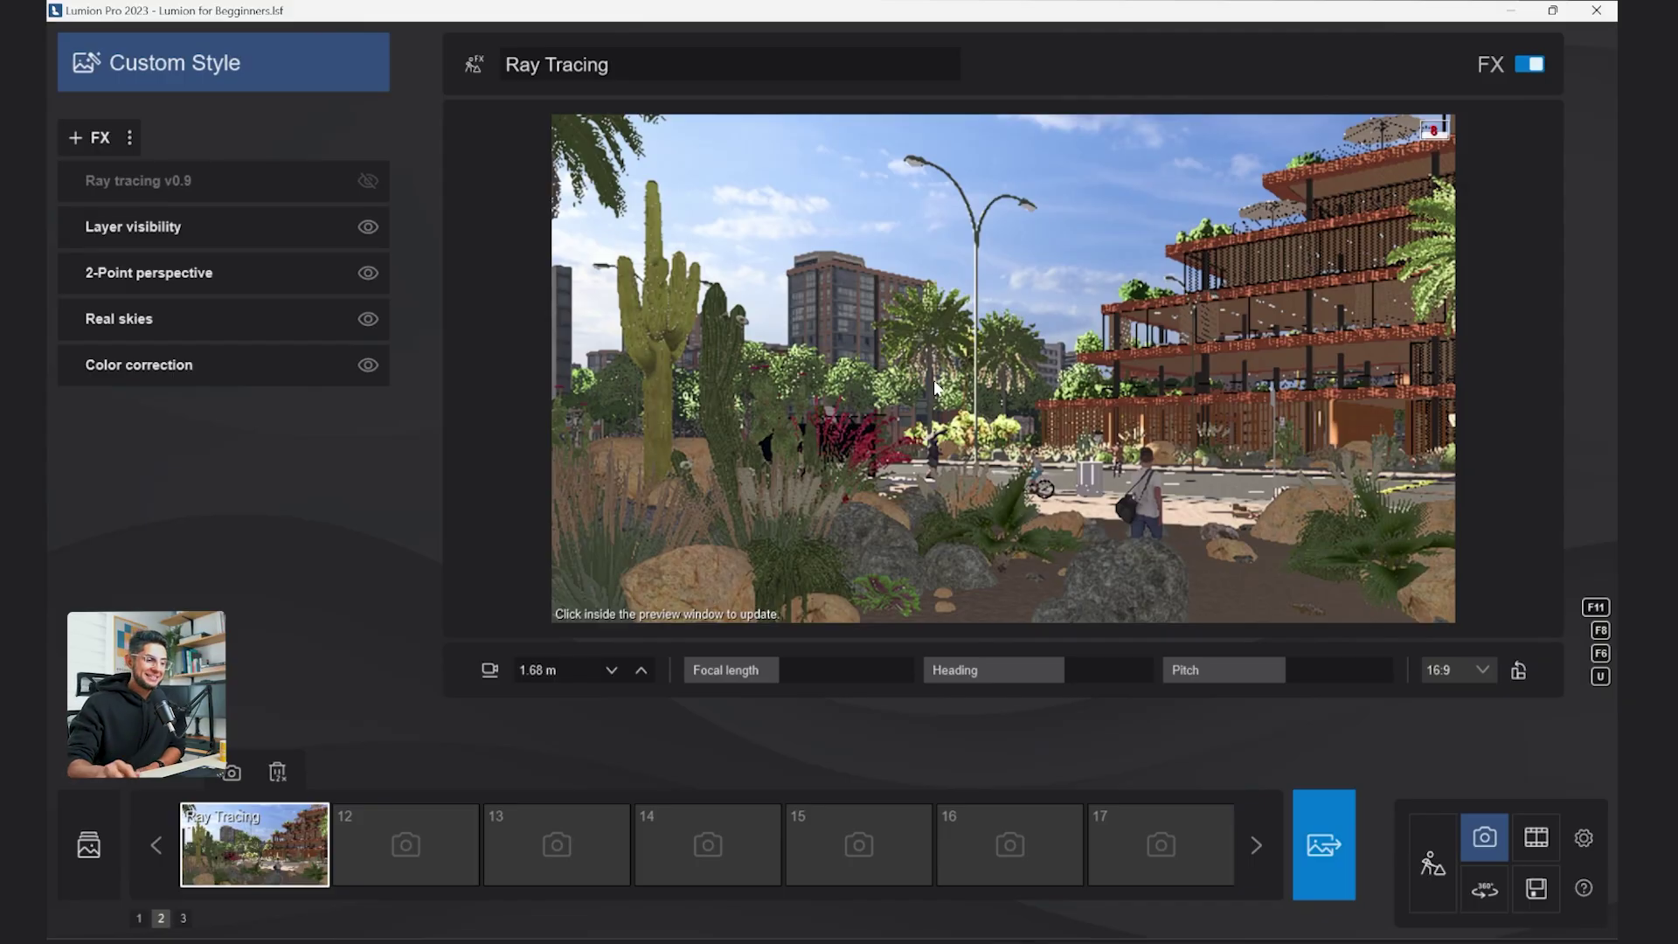
left_click(954, 371)
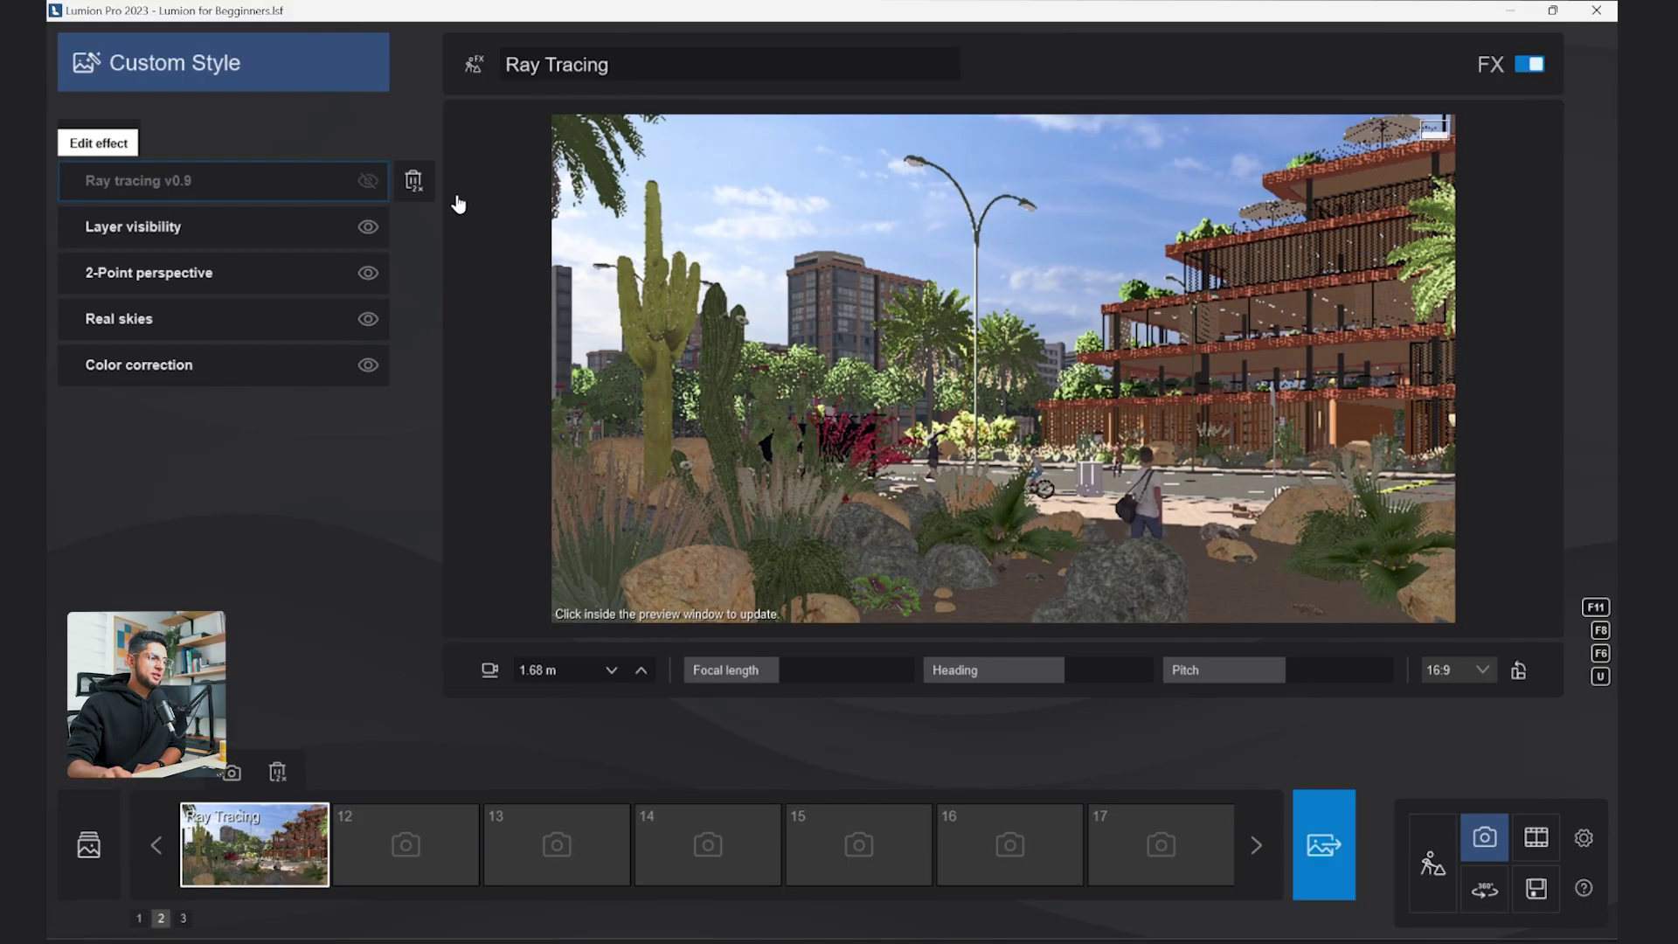
Re-enable the ray tracing effect, keep its denoiser on after toggling it, and lower firefly reduction to nearly zero.
left_click(372, 185)
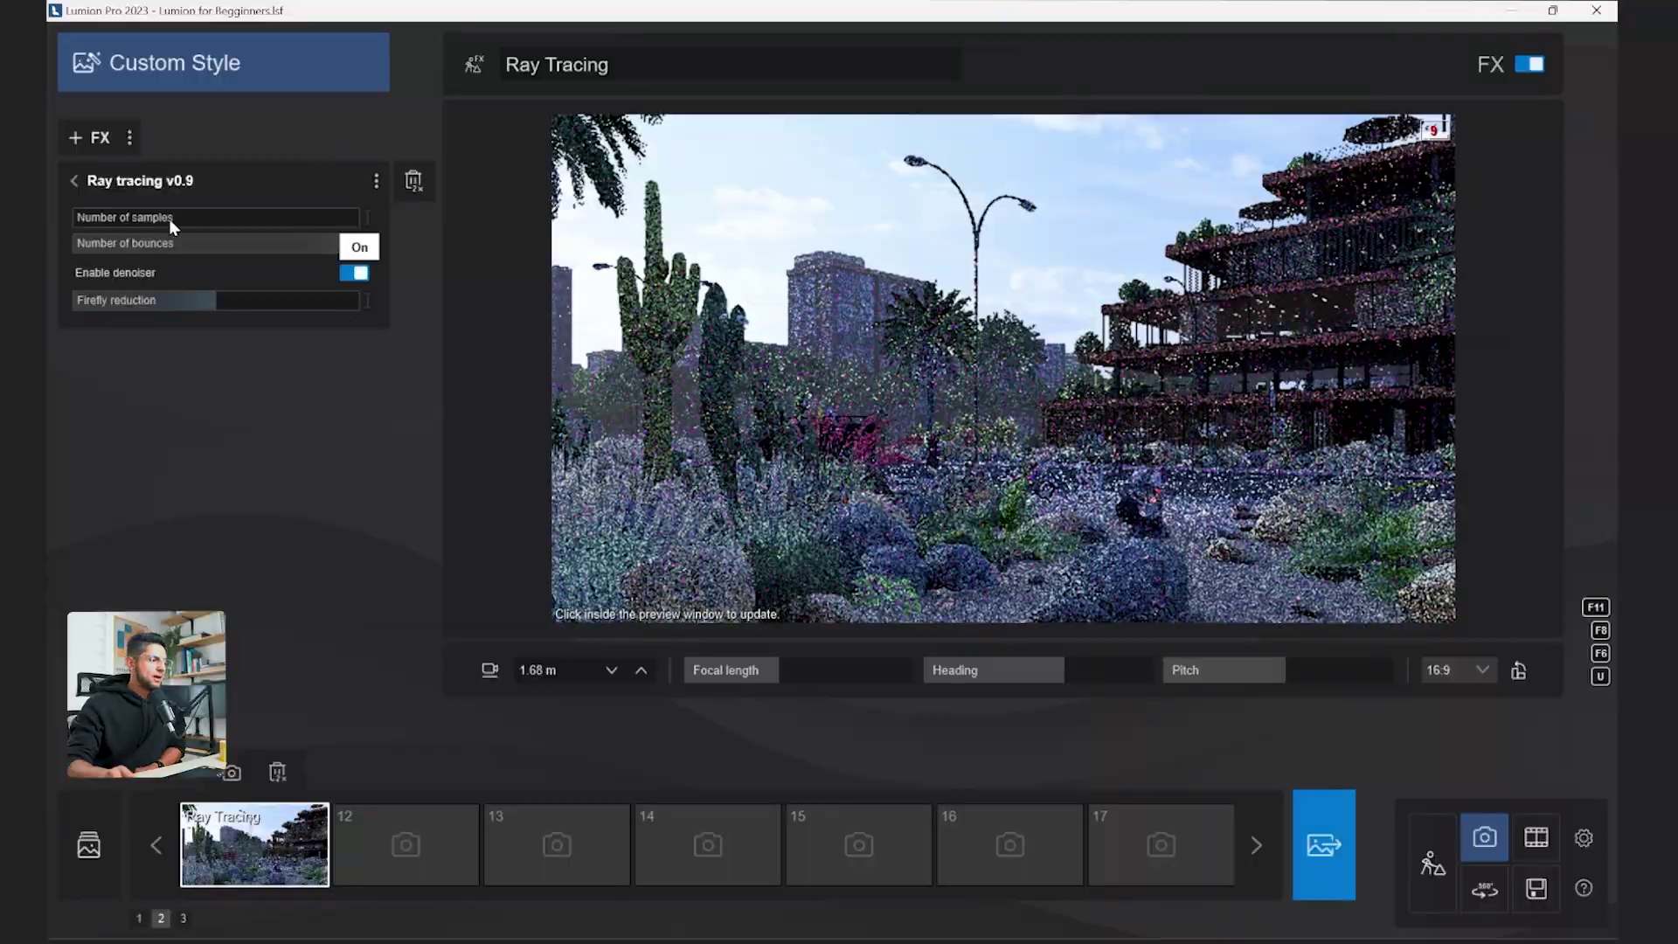
left_click(354, 272)
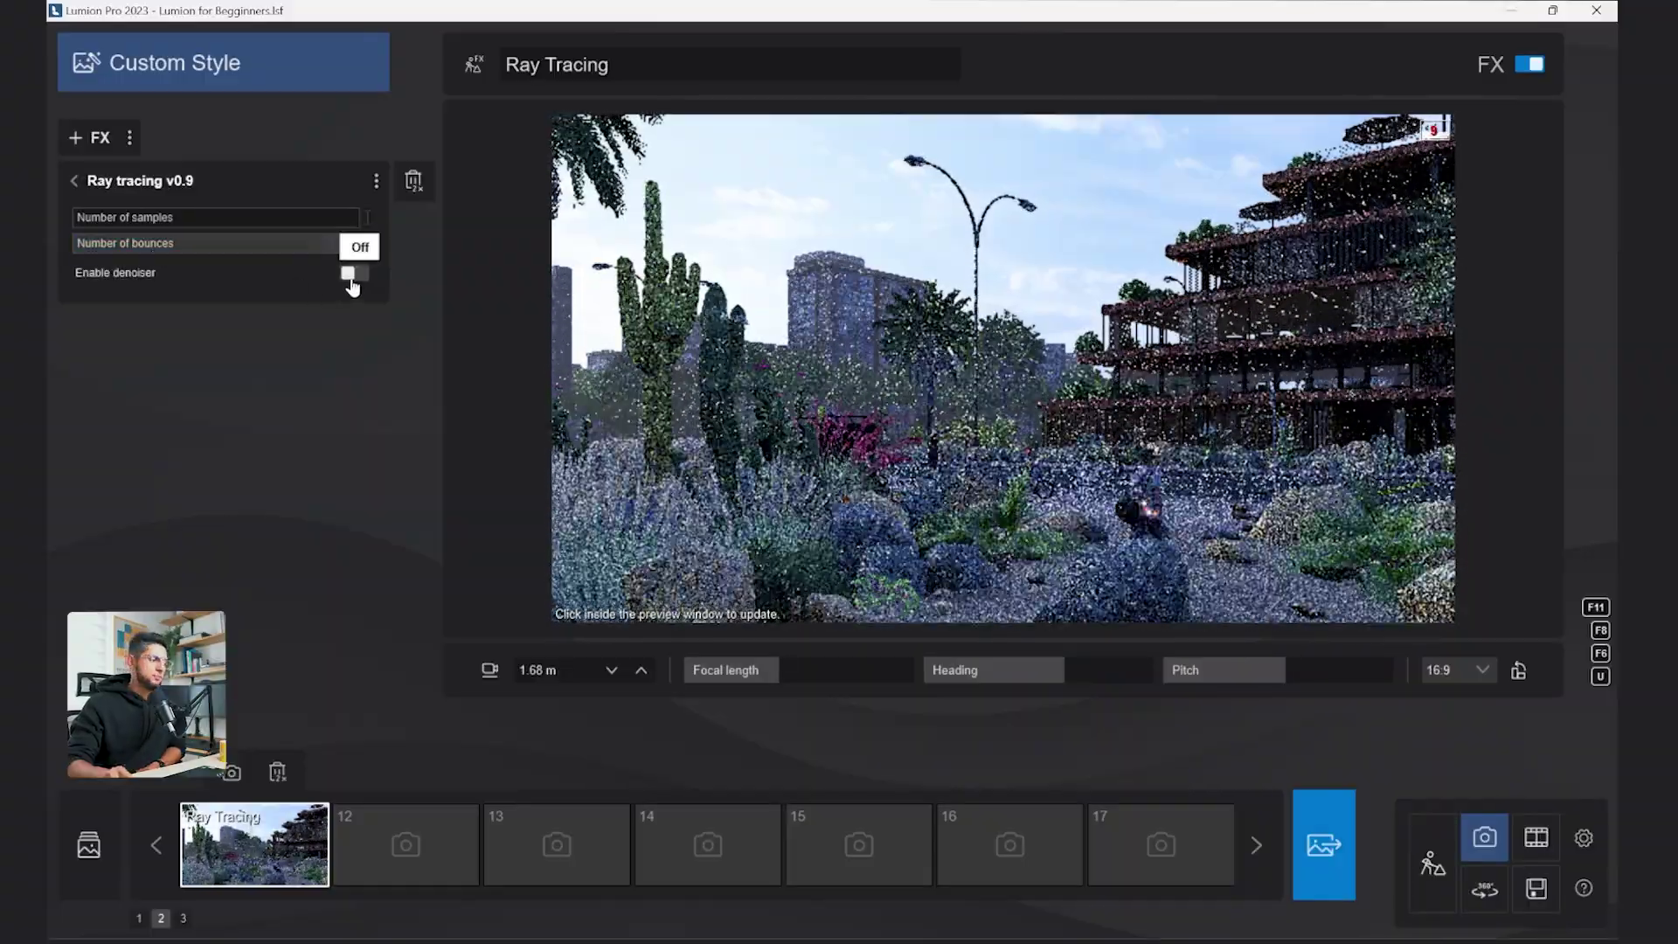
left_click(354, 274)
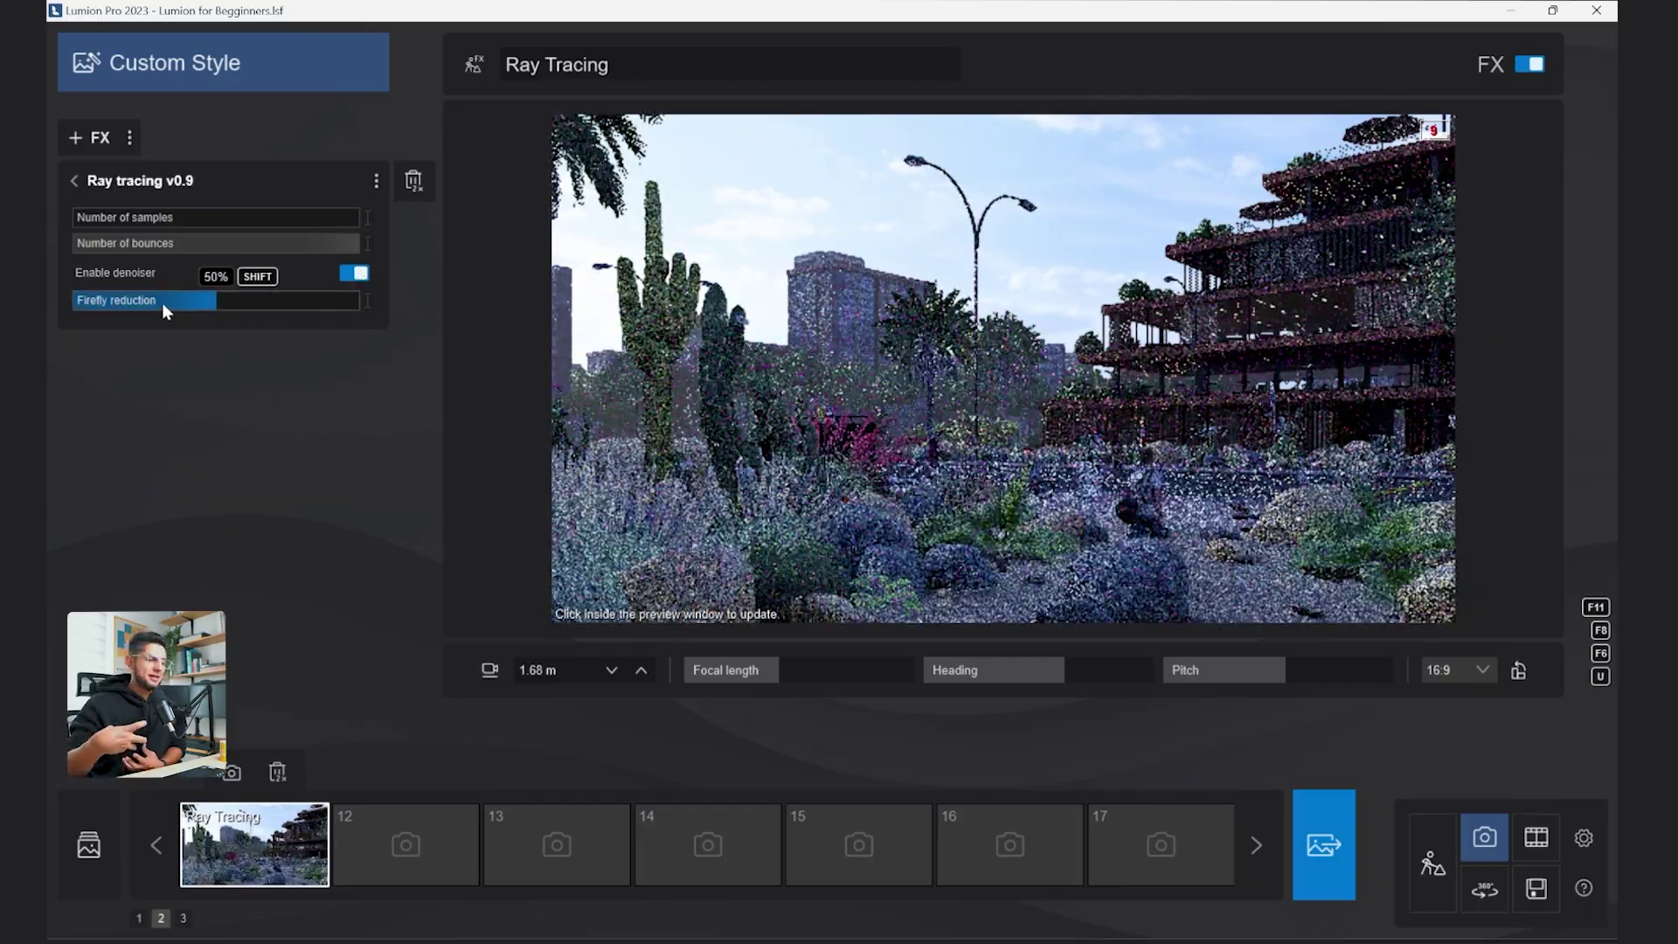
left_click_drag(163, 305, 81, 306)
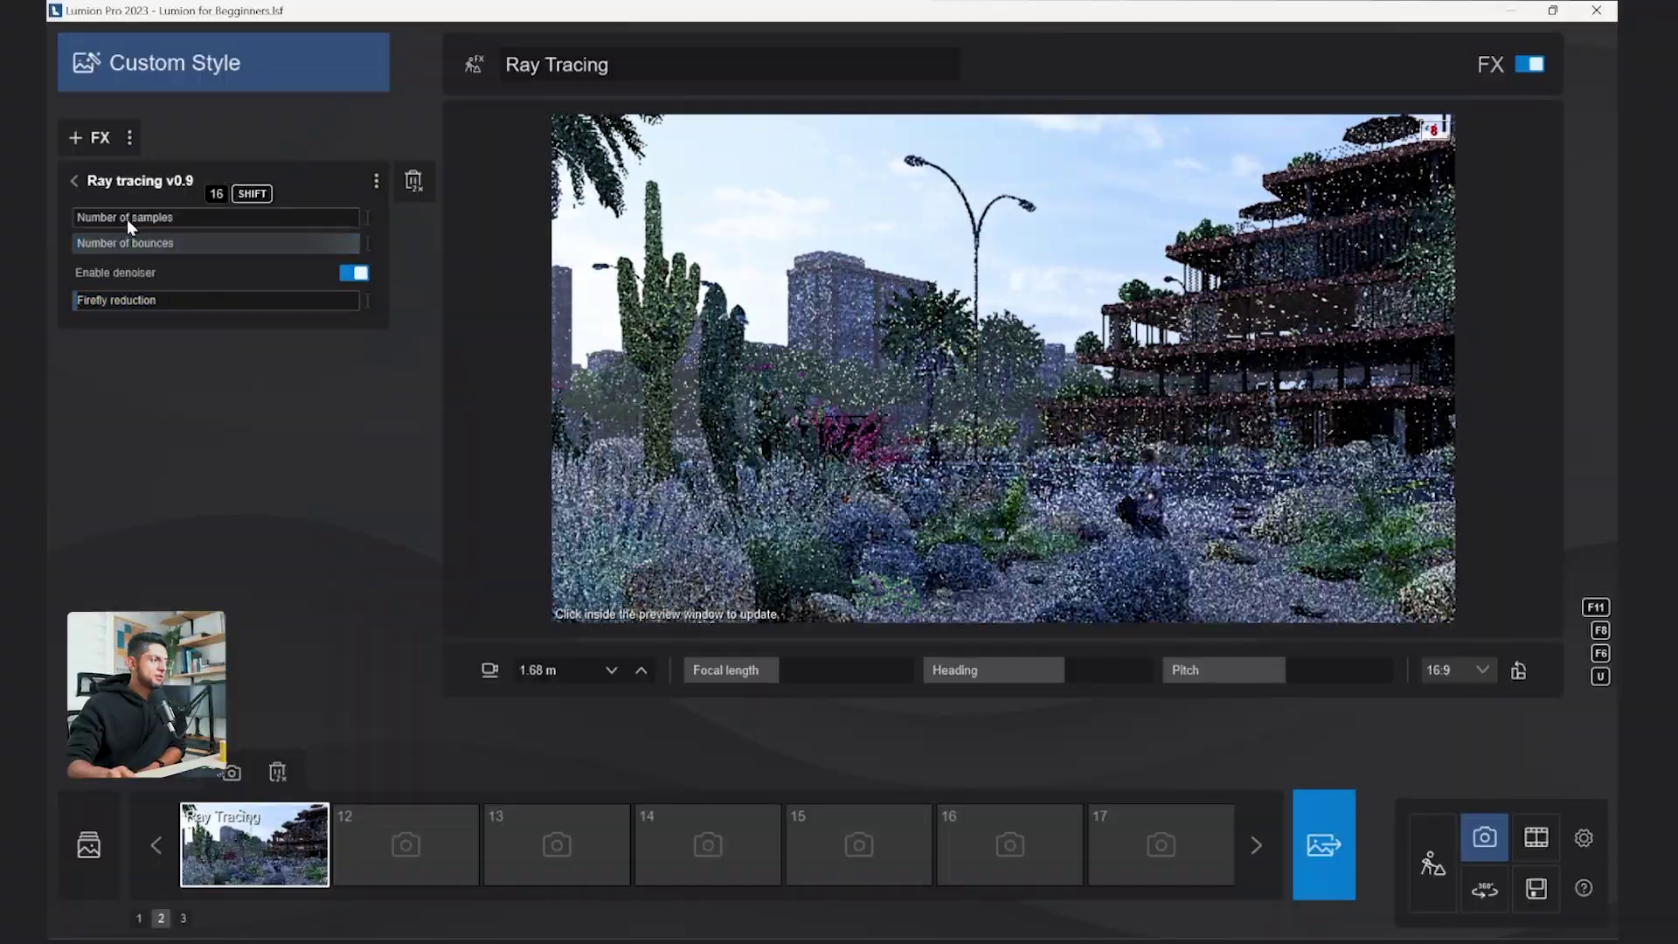
Set ray tracing to about 304 samples with 8 bounces, trying several sample amounts, and update the preview.
left_click_drag(140, 217, 150, 218)
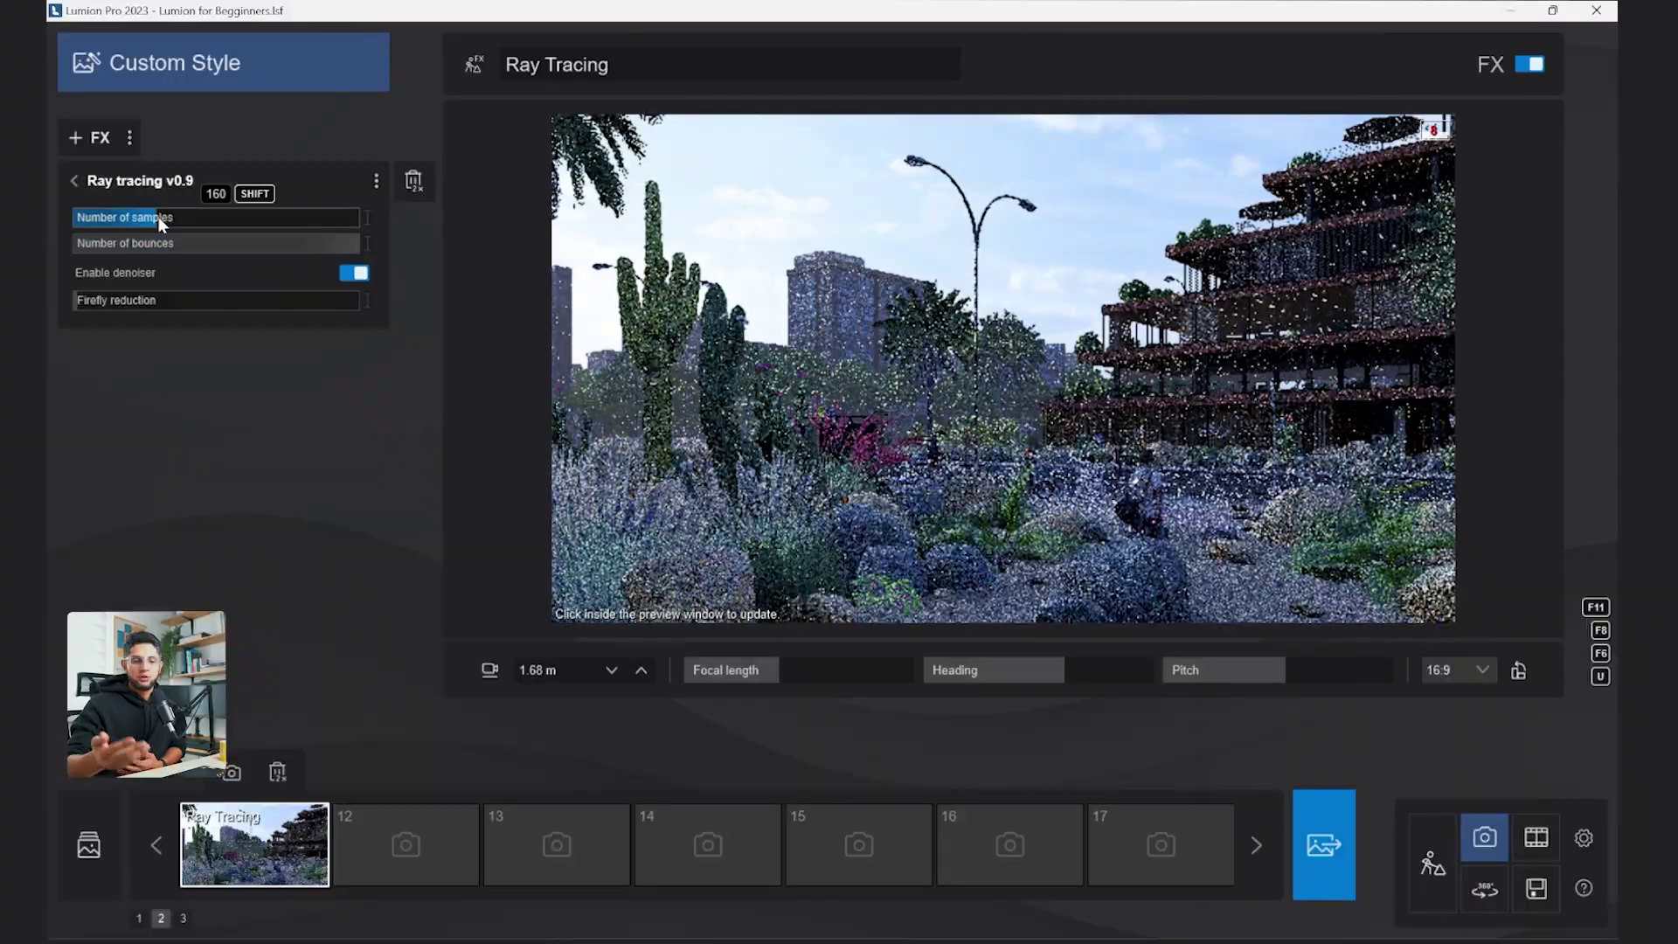
left_click_drag(157, 216, 396, 227)
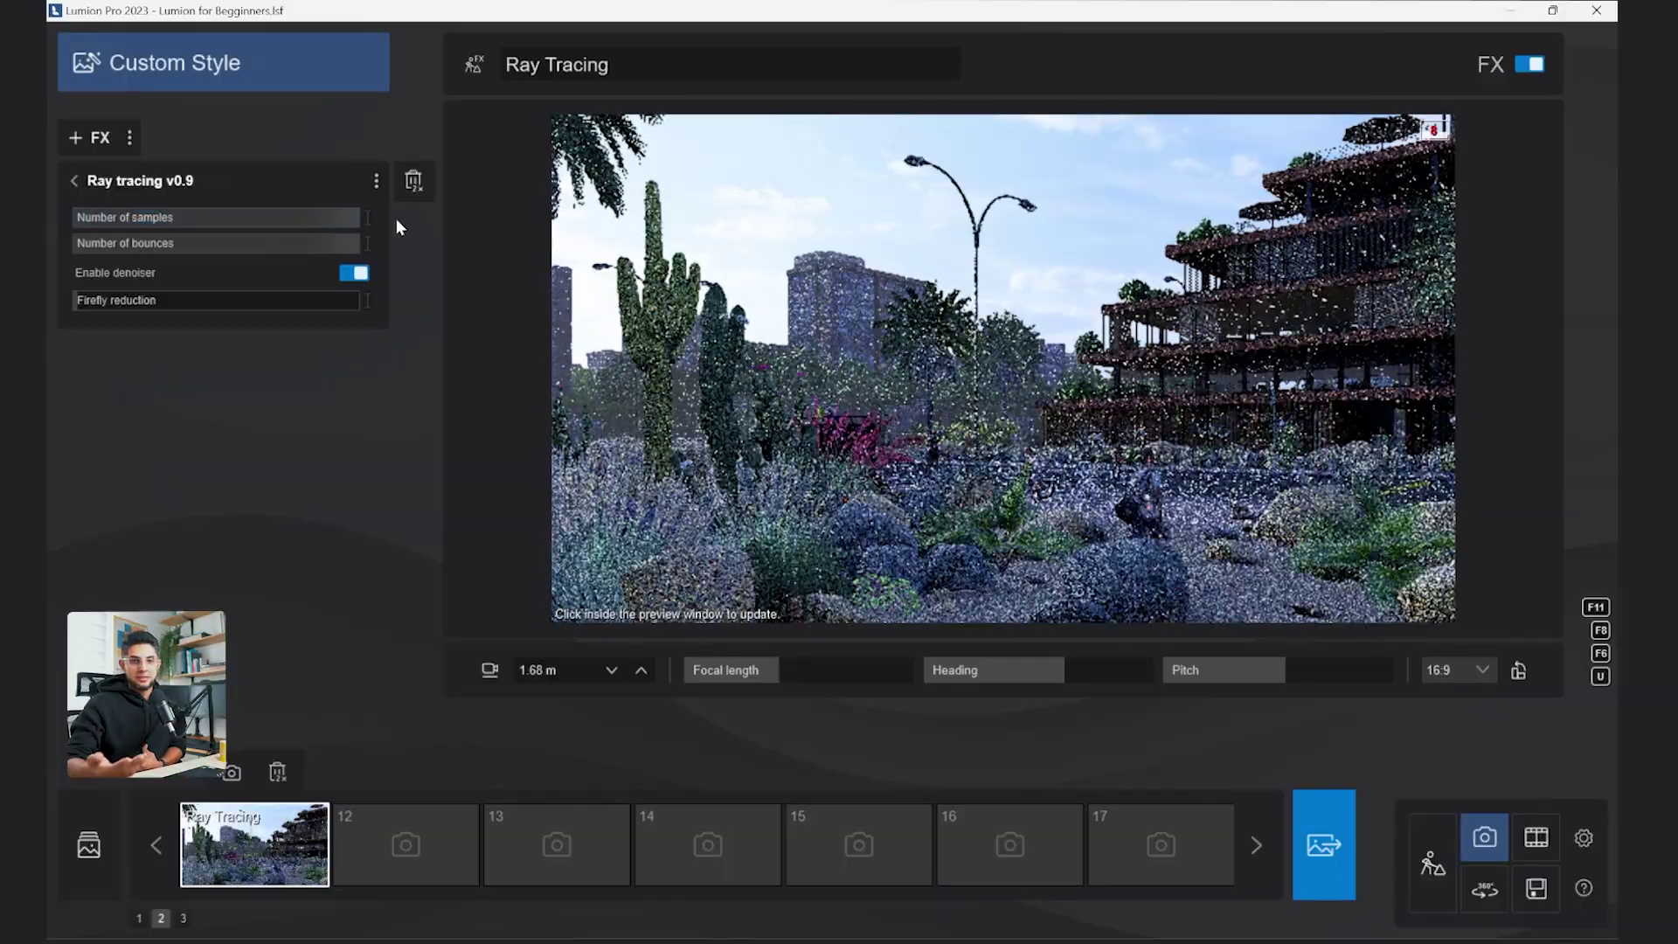
mouse_move(233, 221)
left_mouse_down()
mouse_move(186, 217)
mouse_move(236, 220)
left_mouse_up()
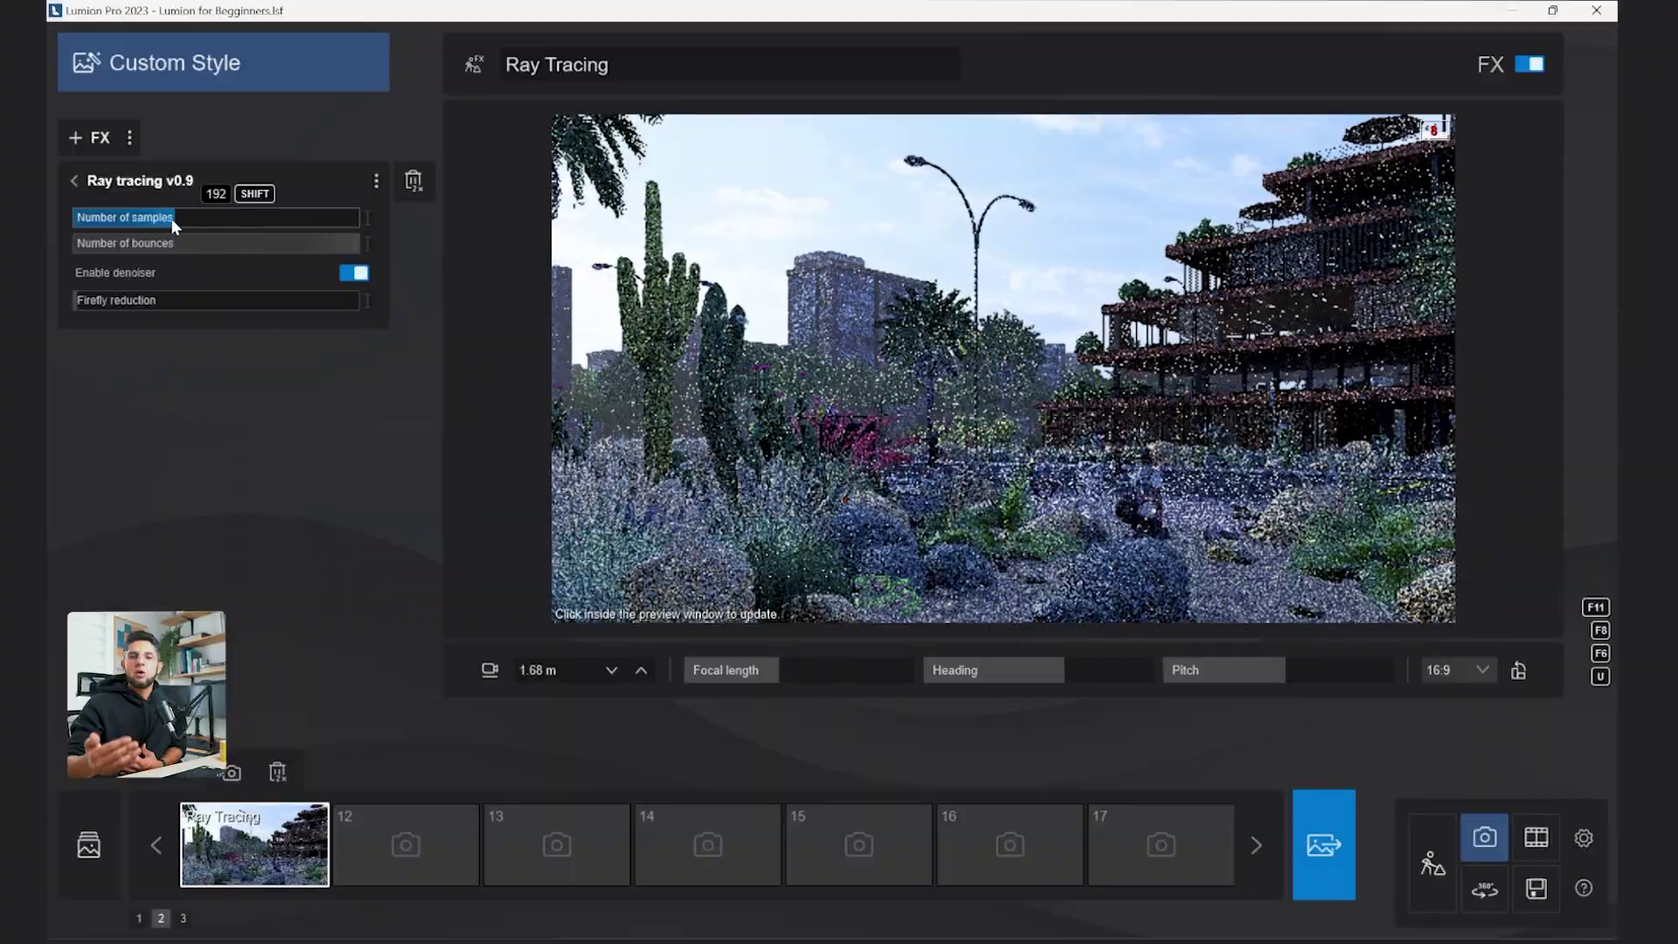
left_click_drag(172, 219, 171, 219)
left_click_drag(151, 248, 362, 245)
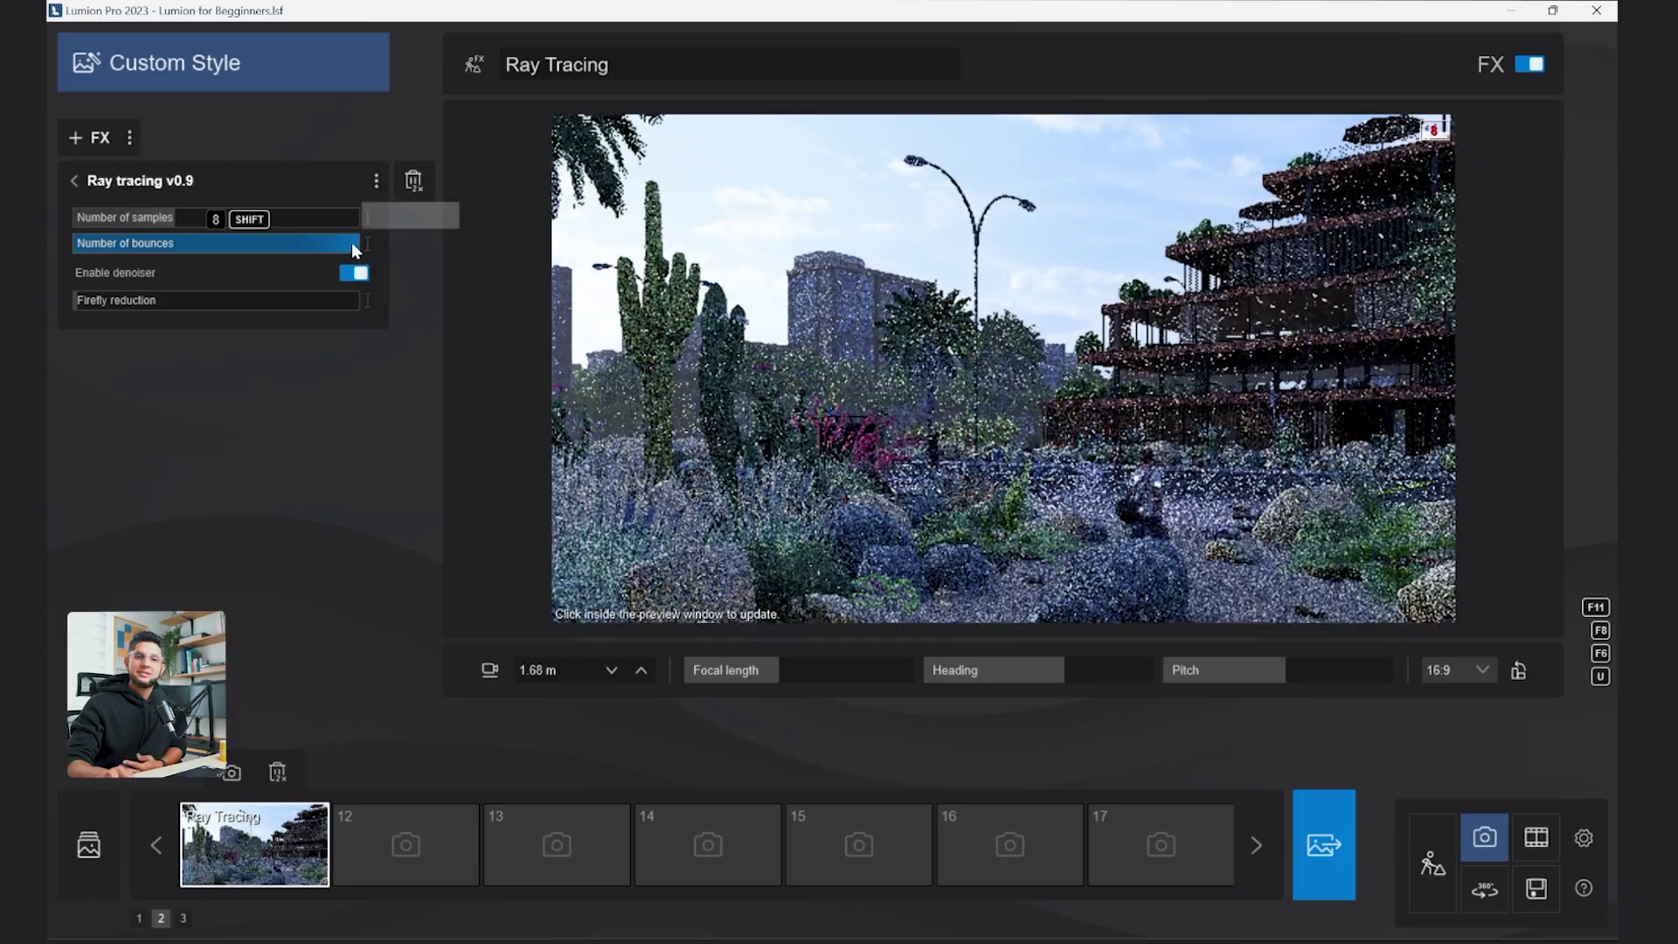
left_click_drag(206, 220, 212, 221)
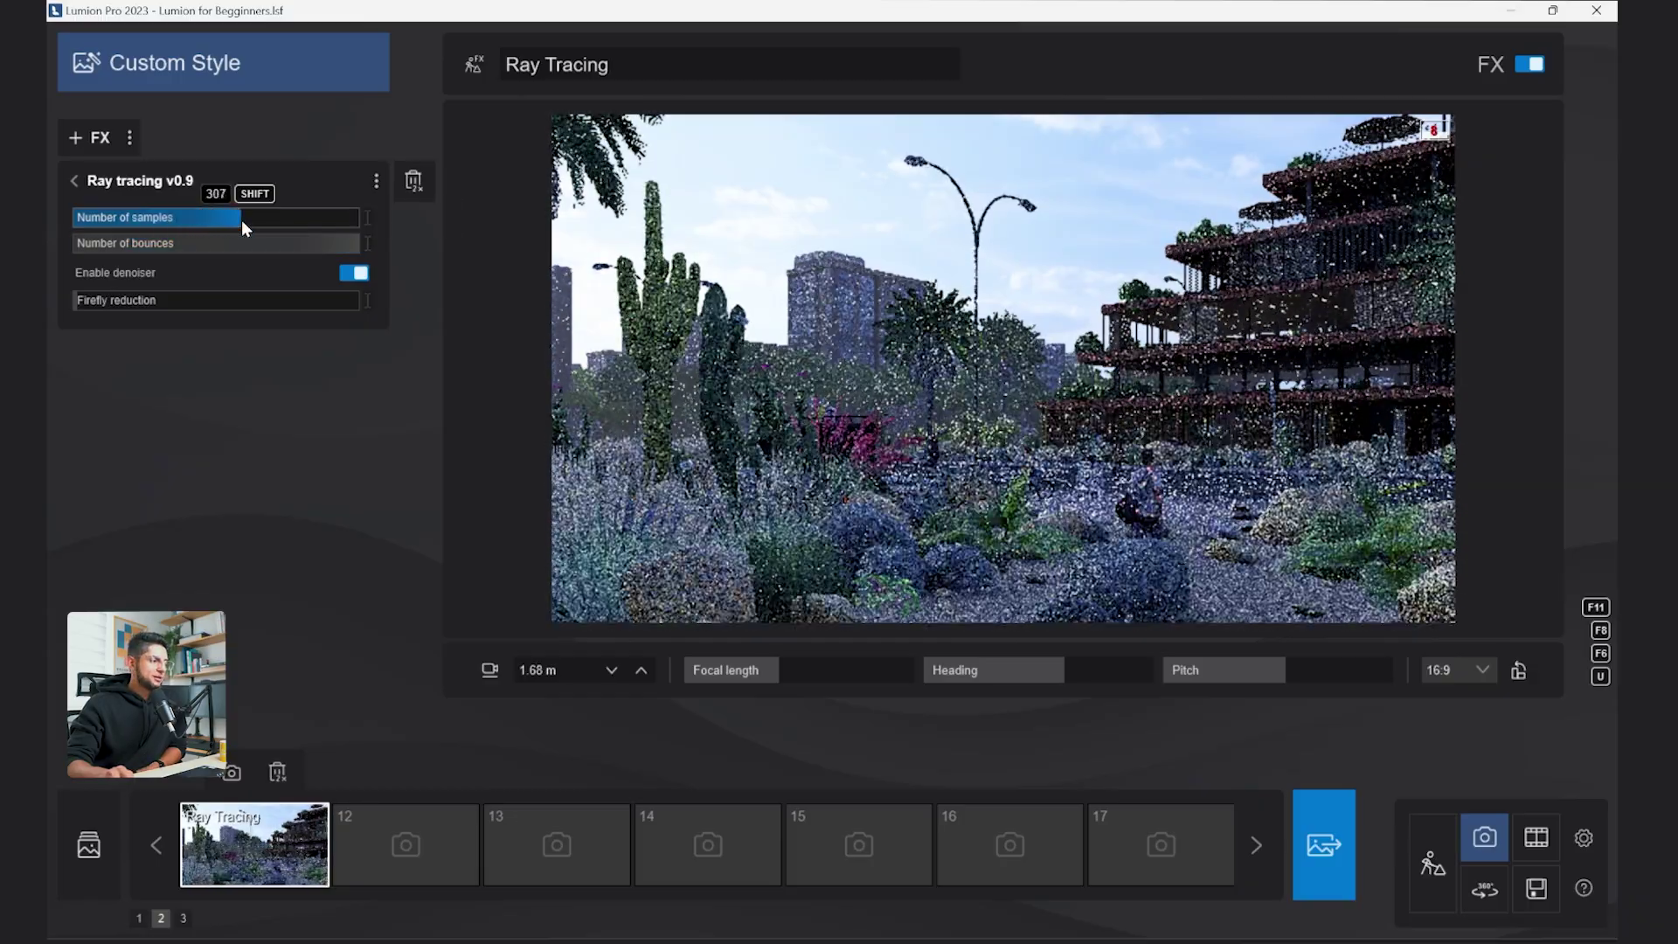
left_click(239, 218)
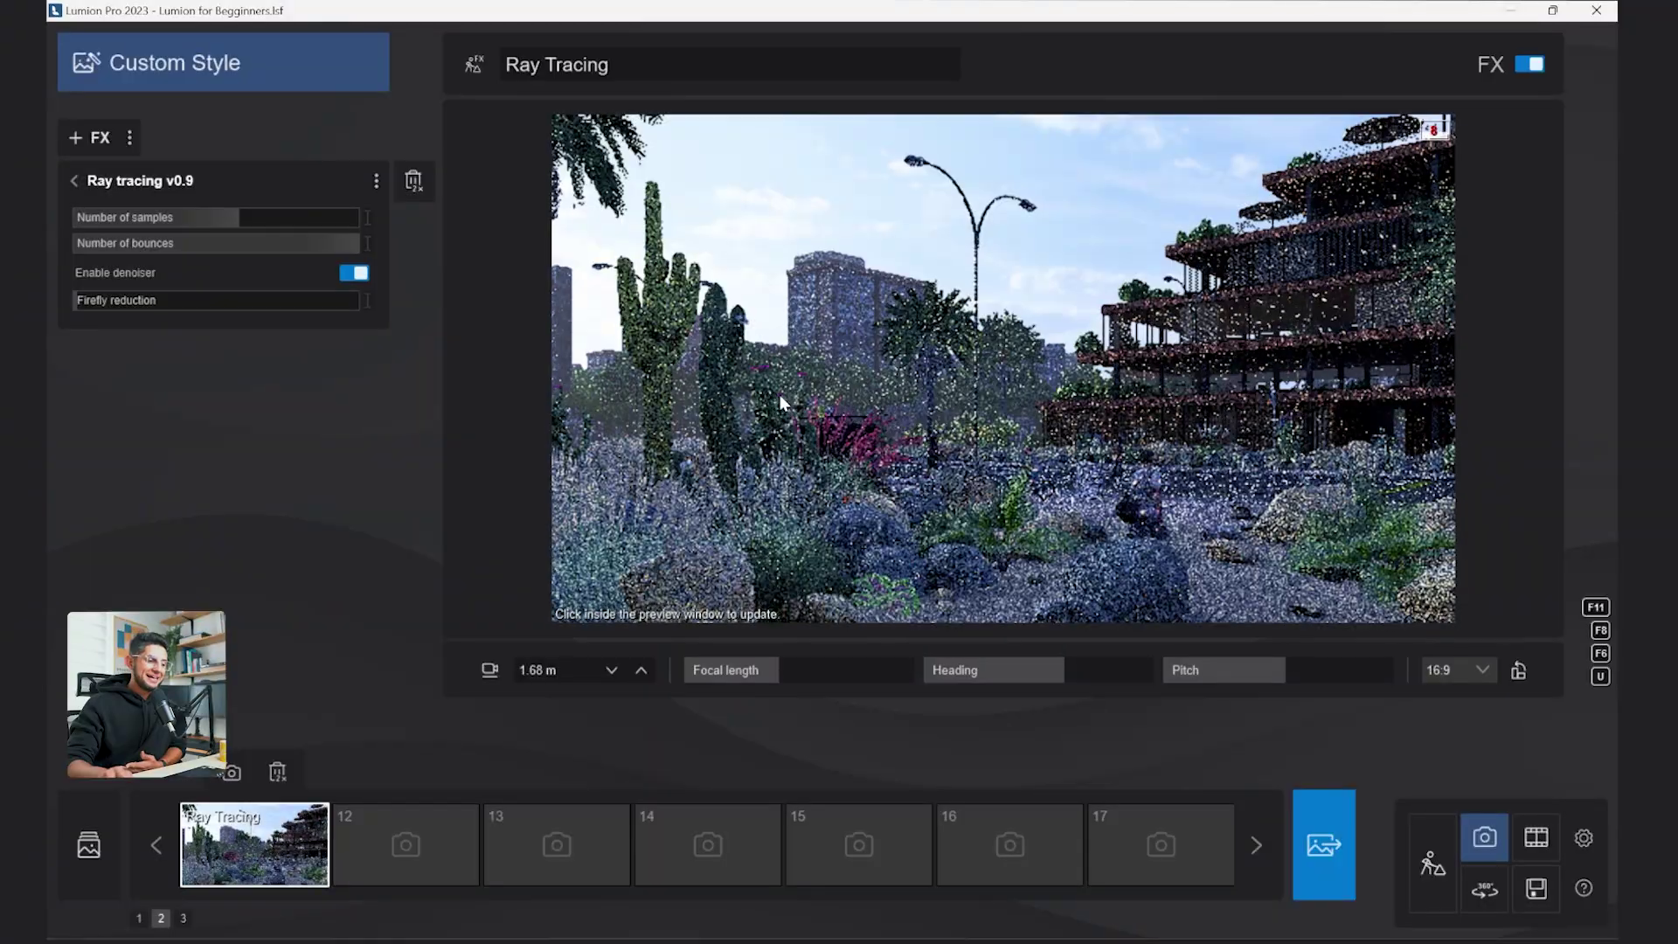
left_click(779, 395)
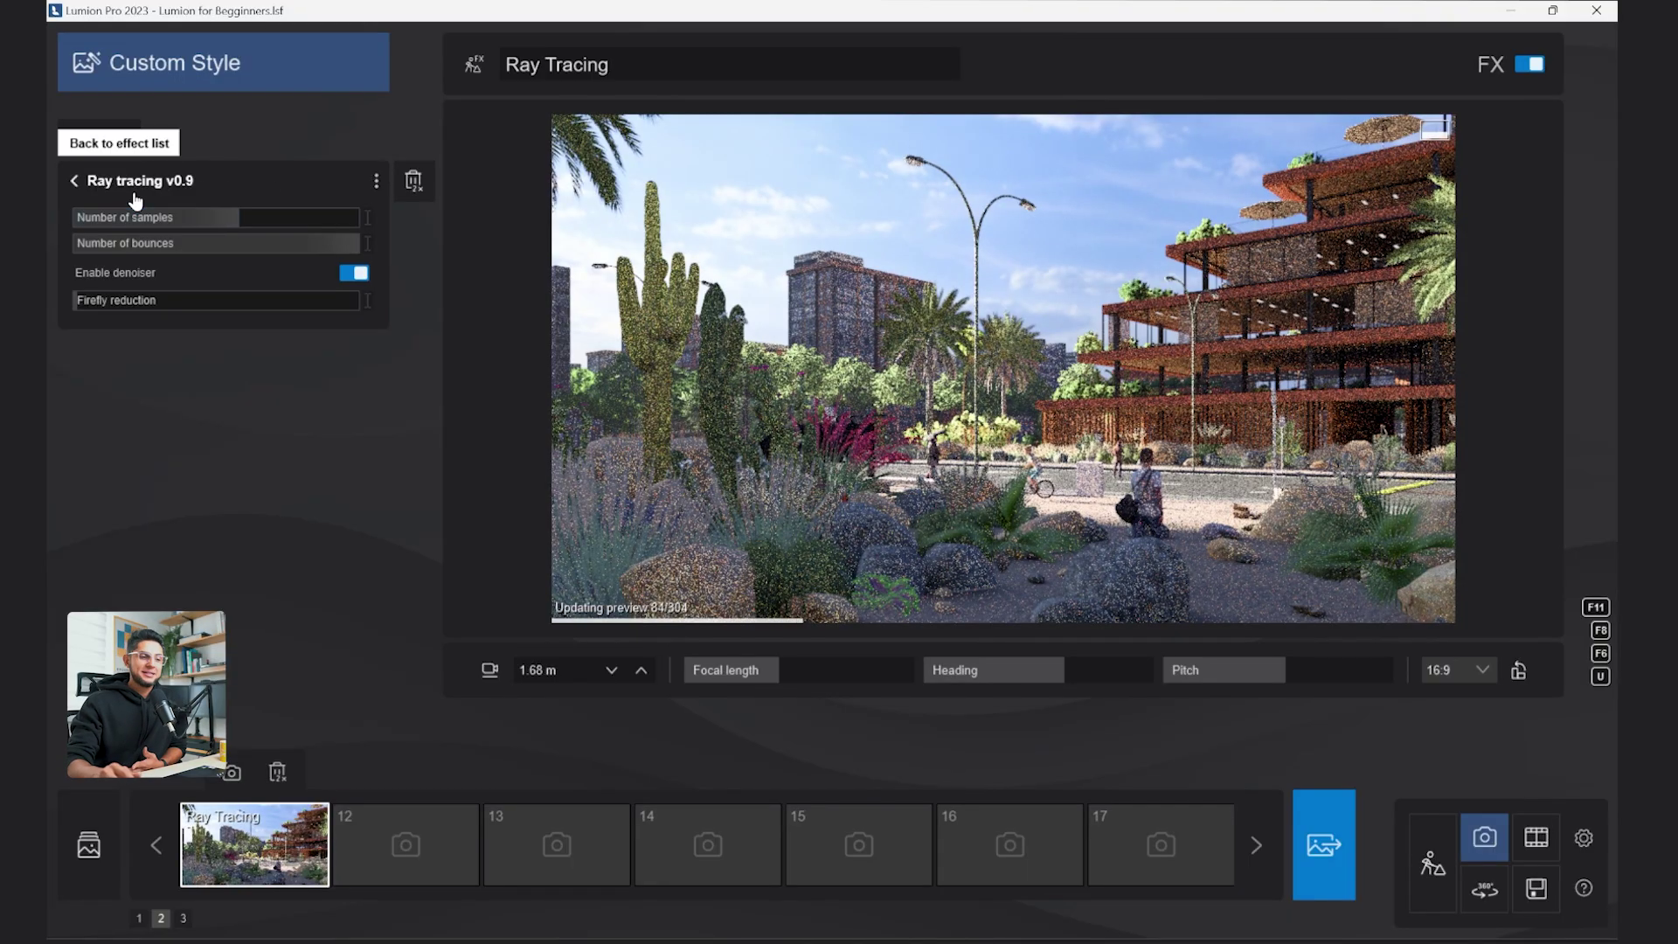
Bring up the Color correction effect's settings and turn on the histogram's highlight and shadow clipping overlays.
left_click(74, 180)
left_click(182, 365)
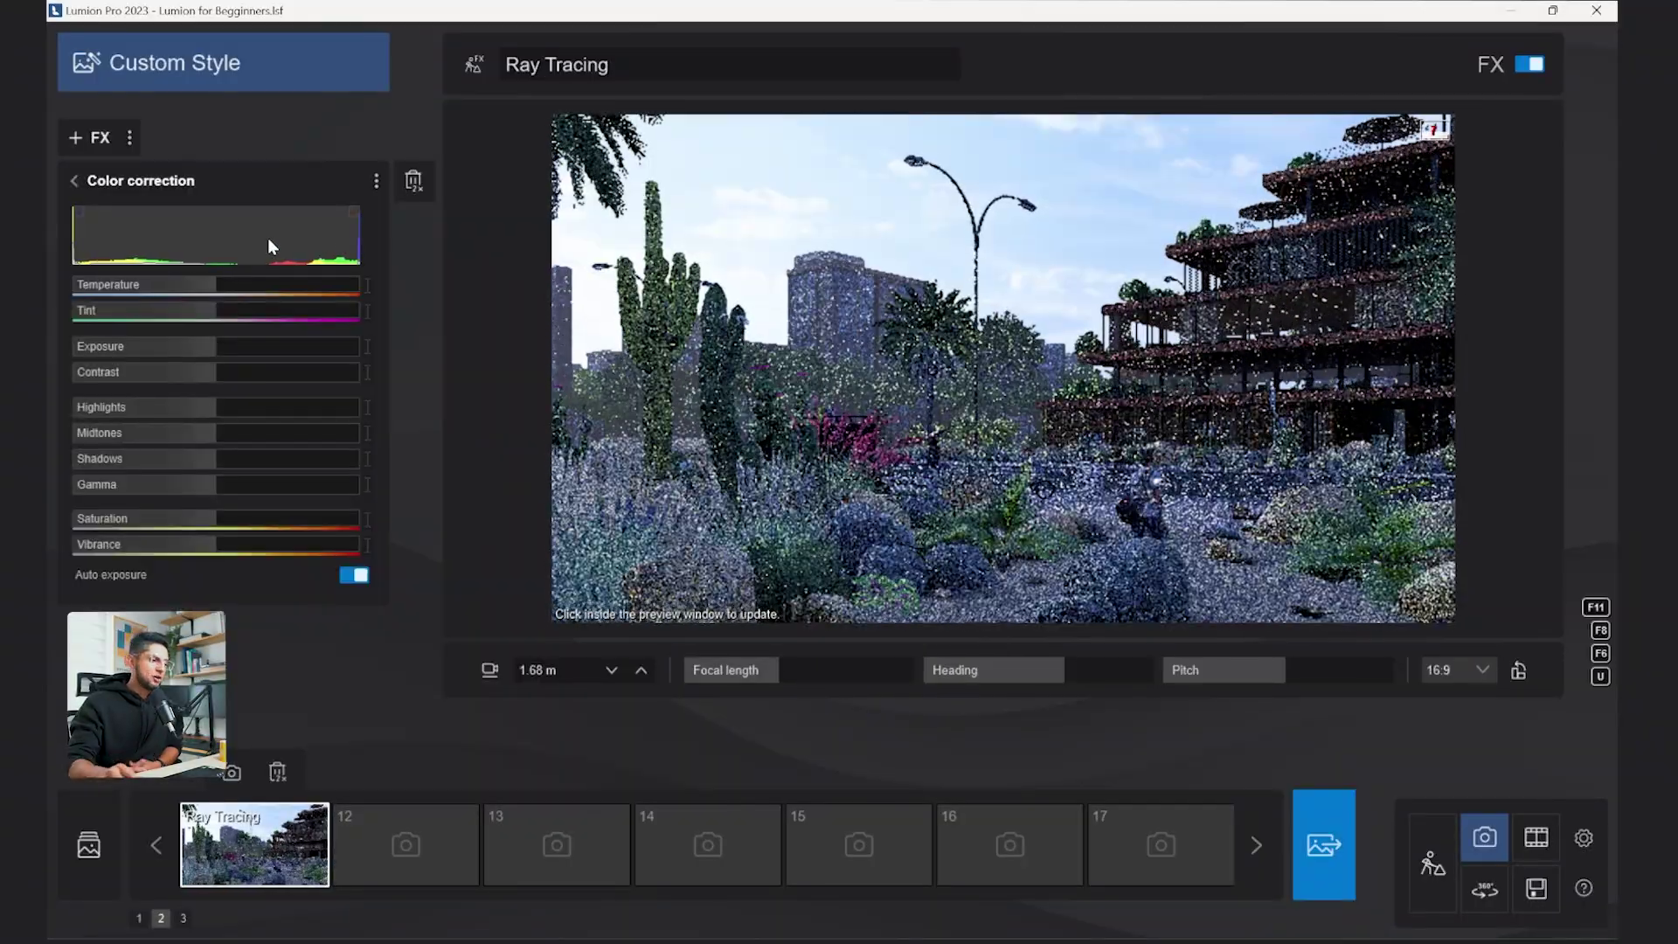
left_click(354, 212)
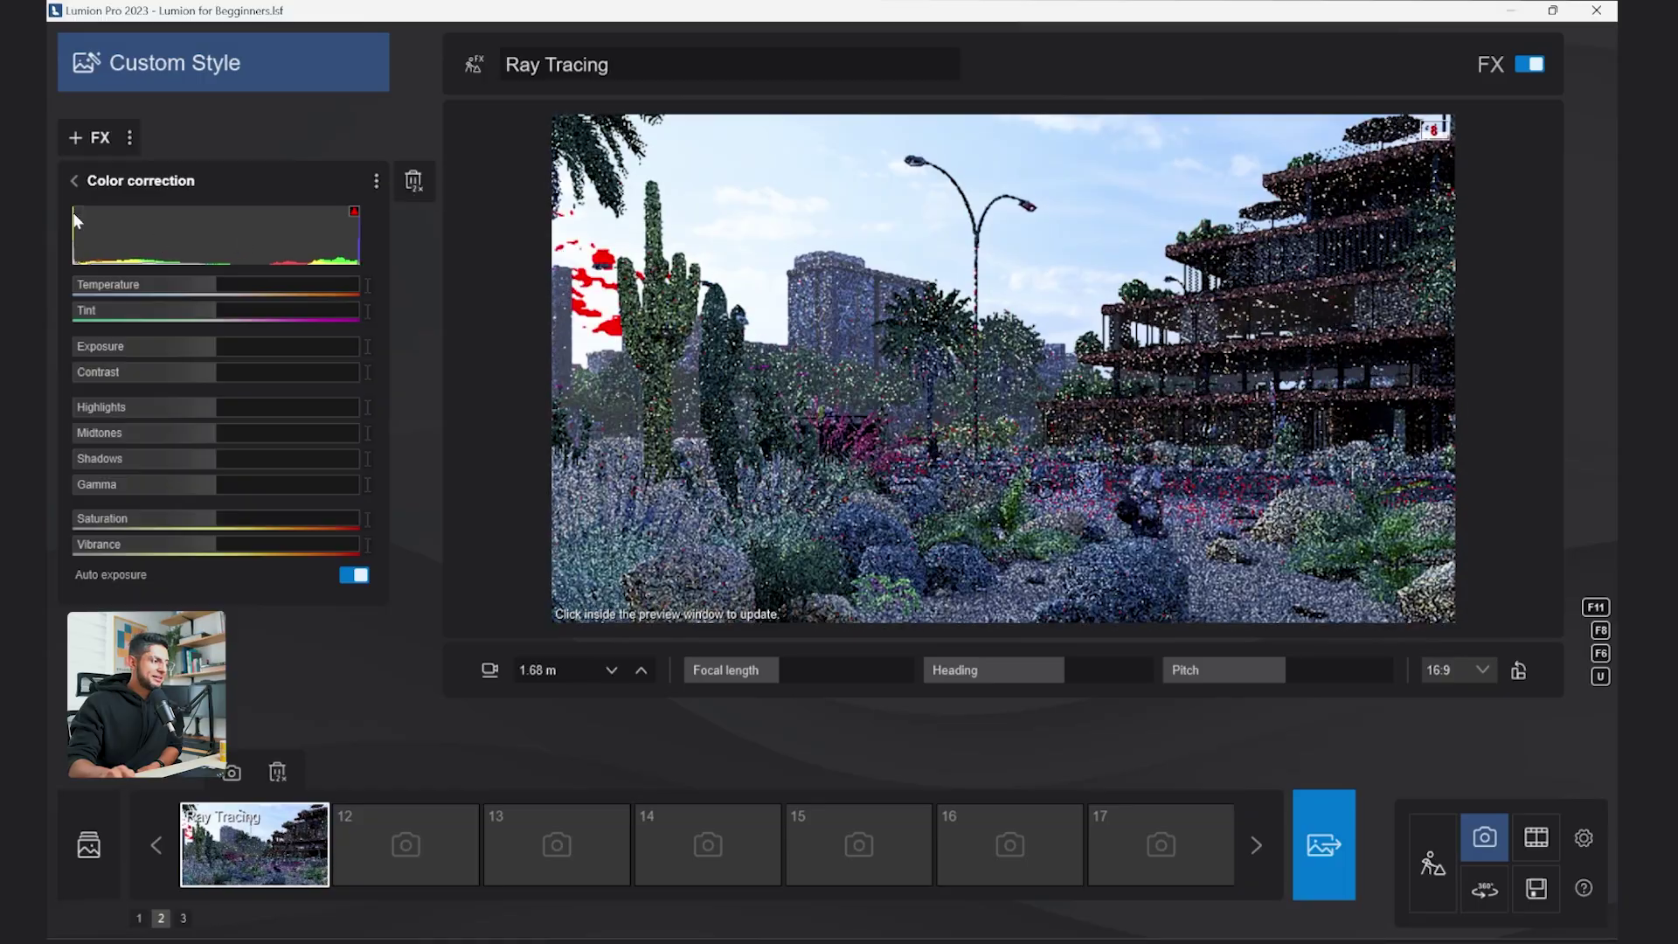
left_click(78, 211)
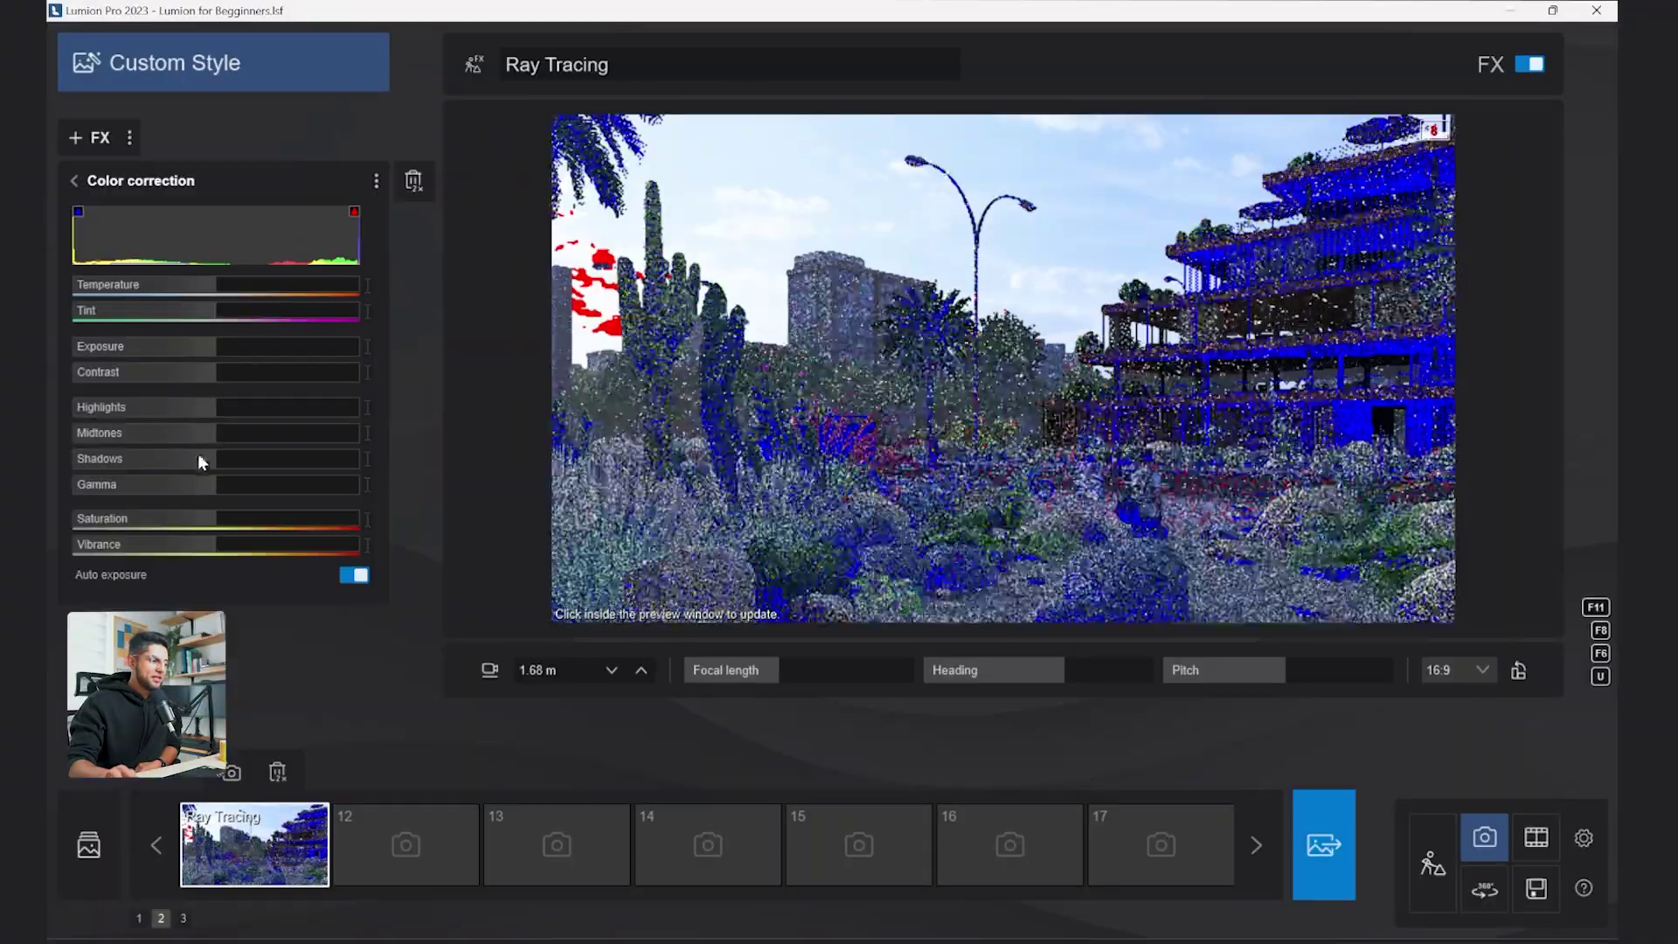
In Color correction, raise highlights, midtones and shadows, cool the temperature and slightly lower the exposure.
left_click_drag(204, 460, 257, 408)
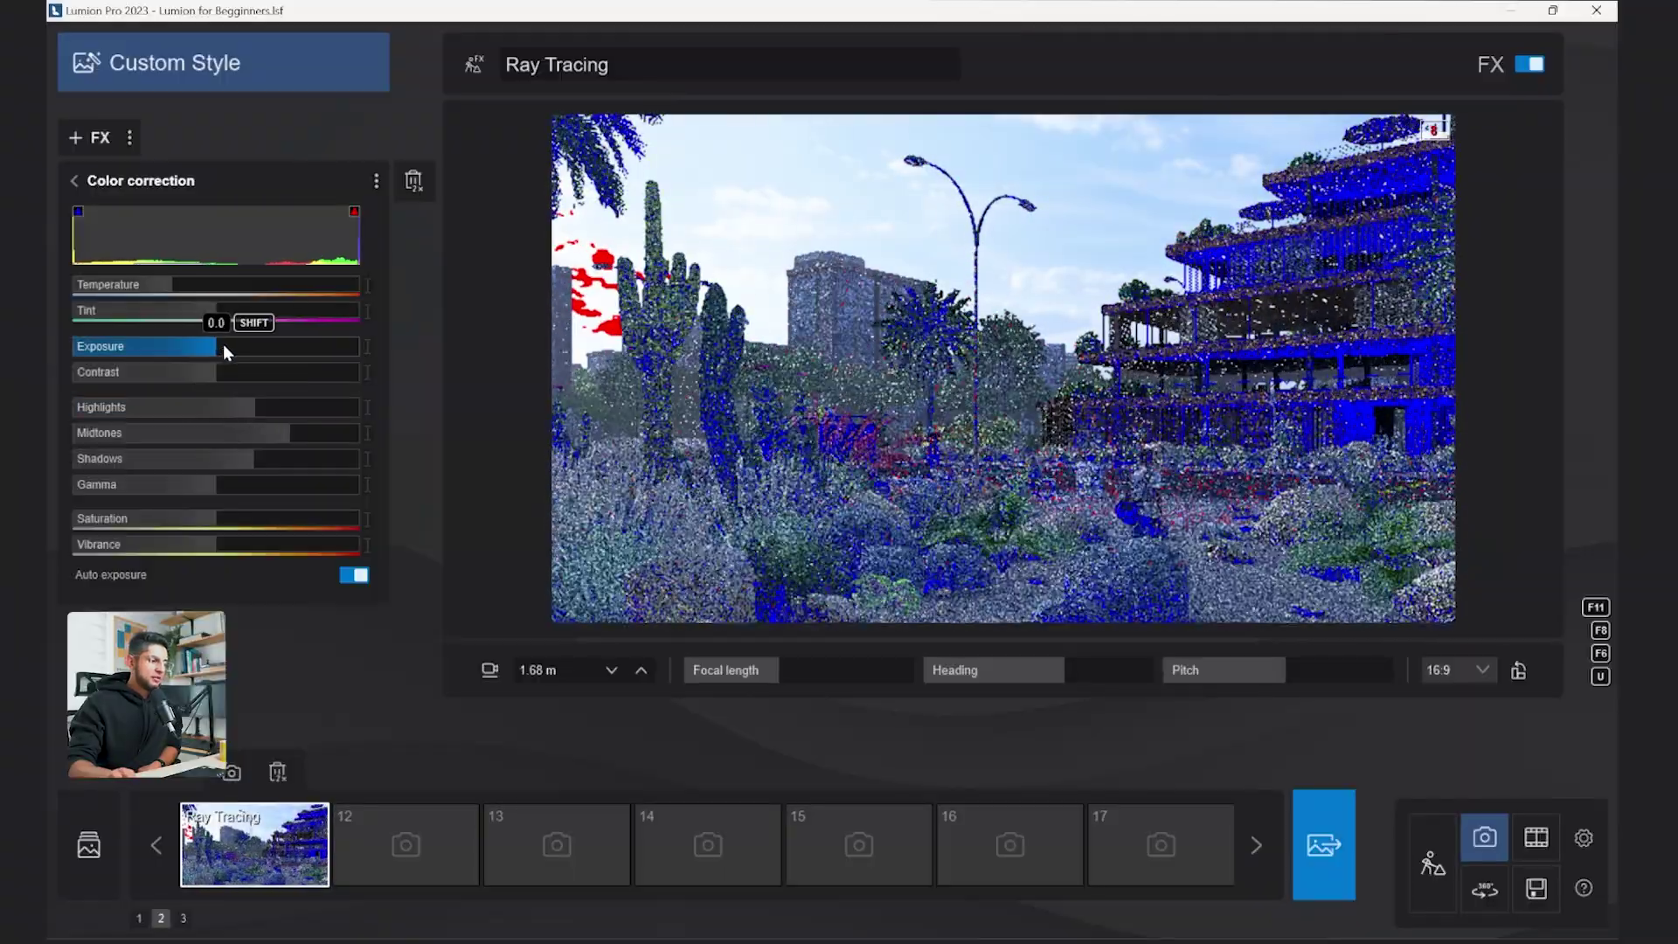
left_click_drag(222, 343, 206, 344)
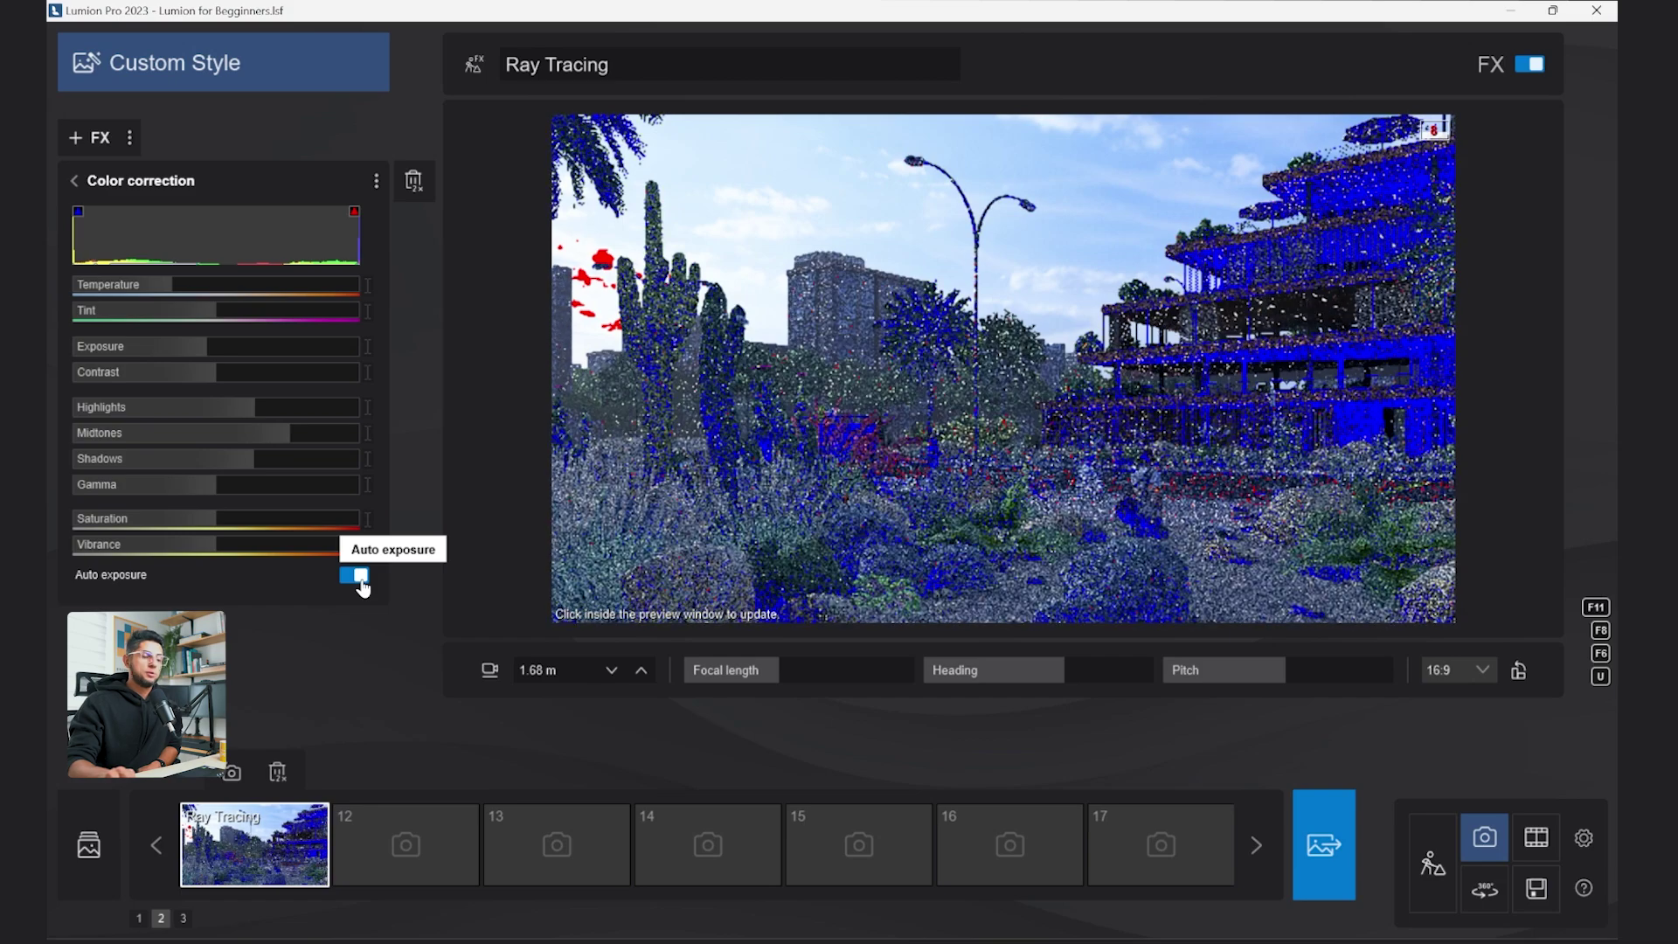
left_click(73, 180)
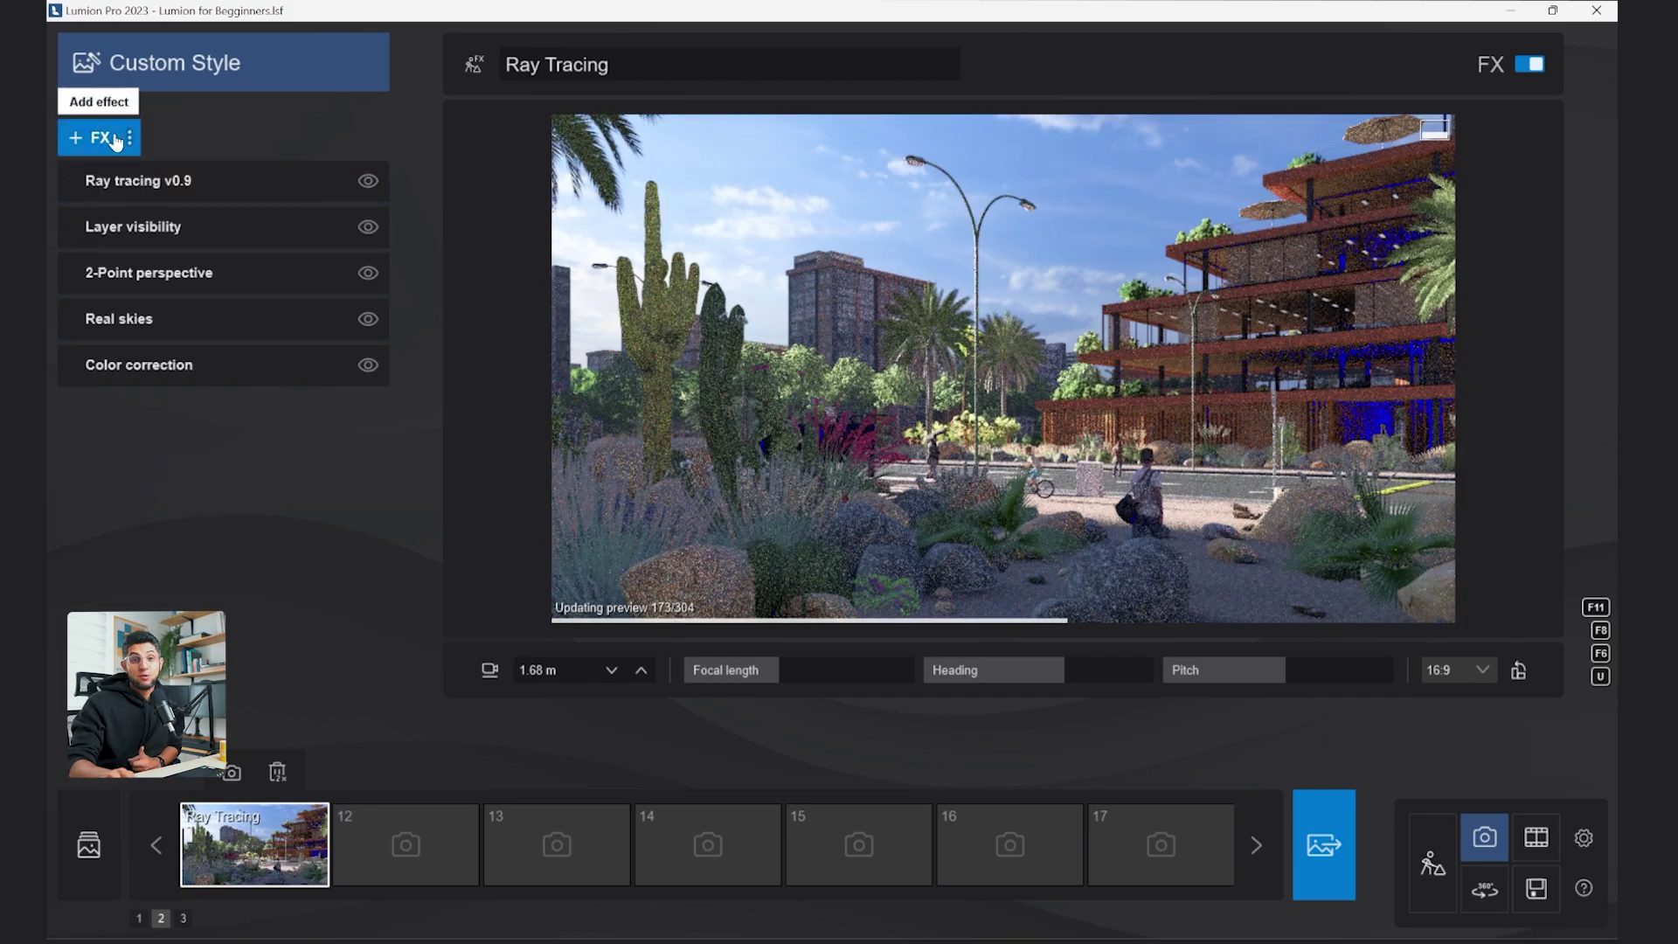
Add the Depth of field camera effect to the Ray Tracing photo.
left_click(98, 138)
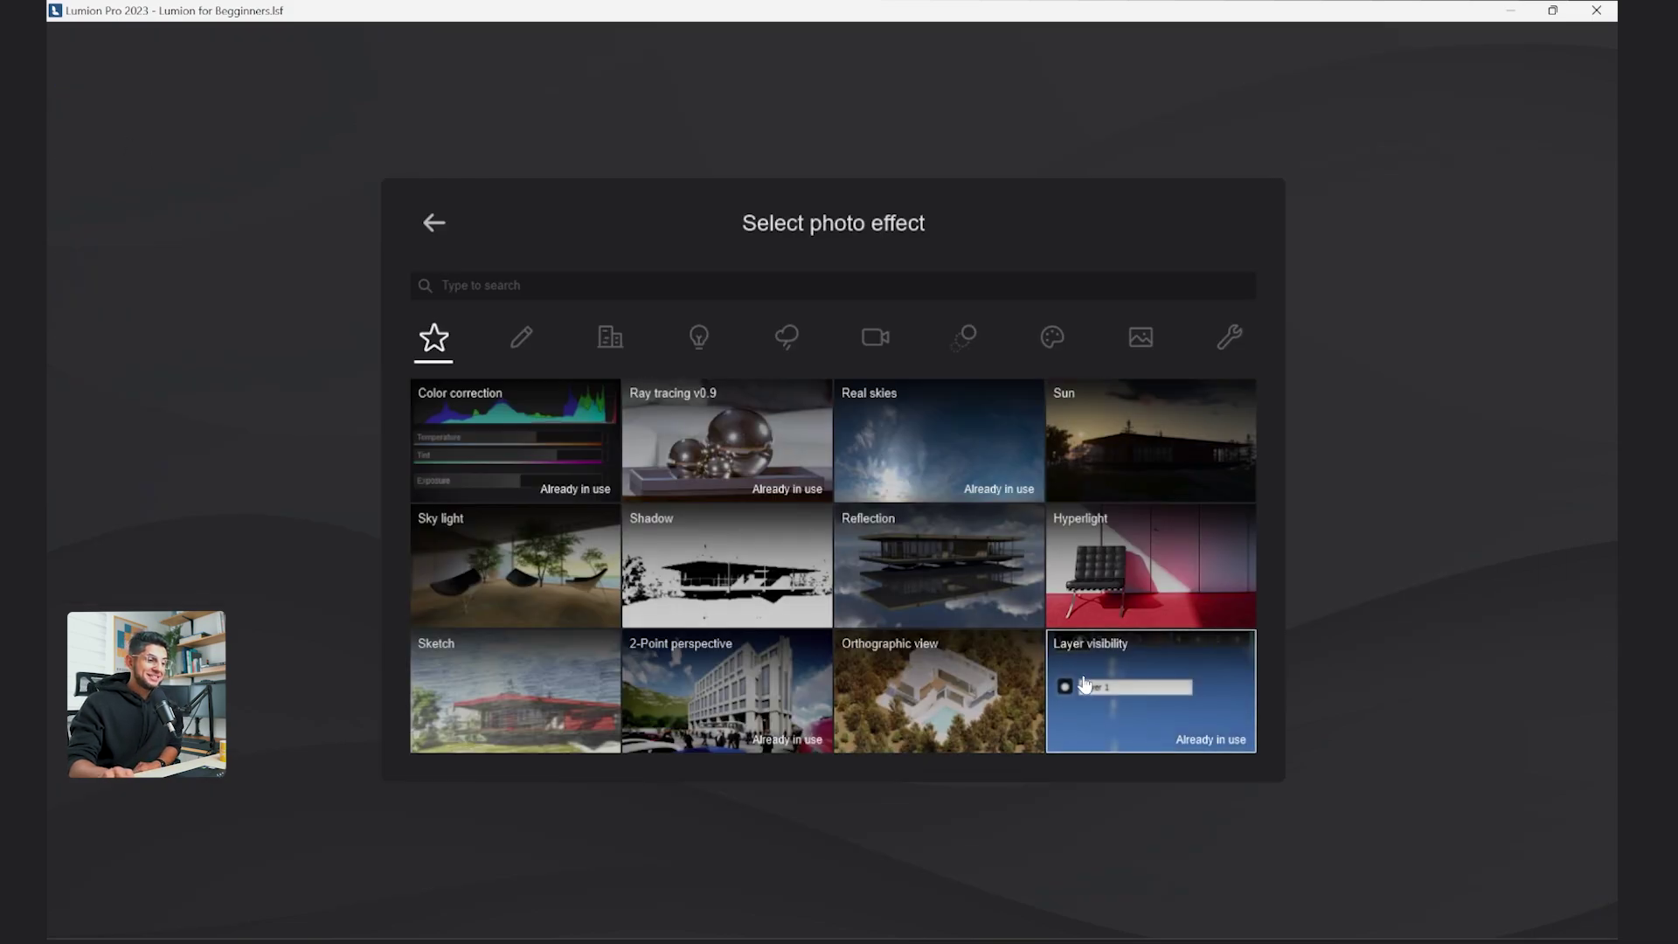
left_click(874, 337)
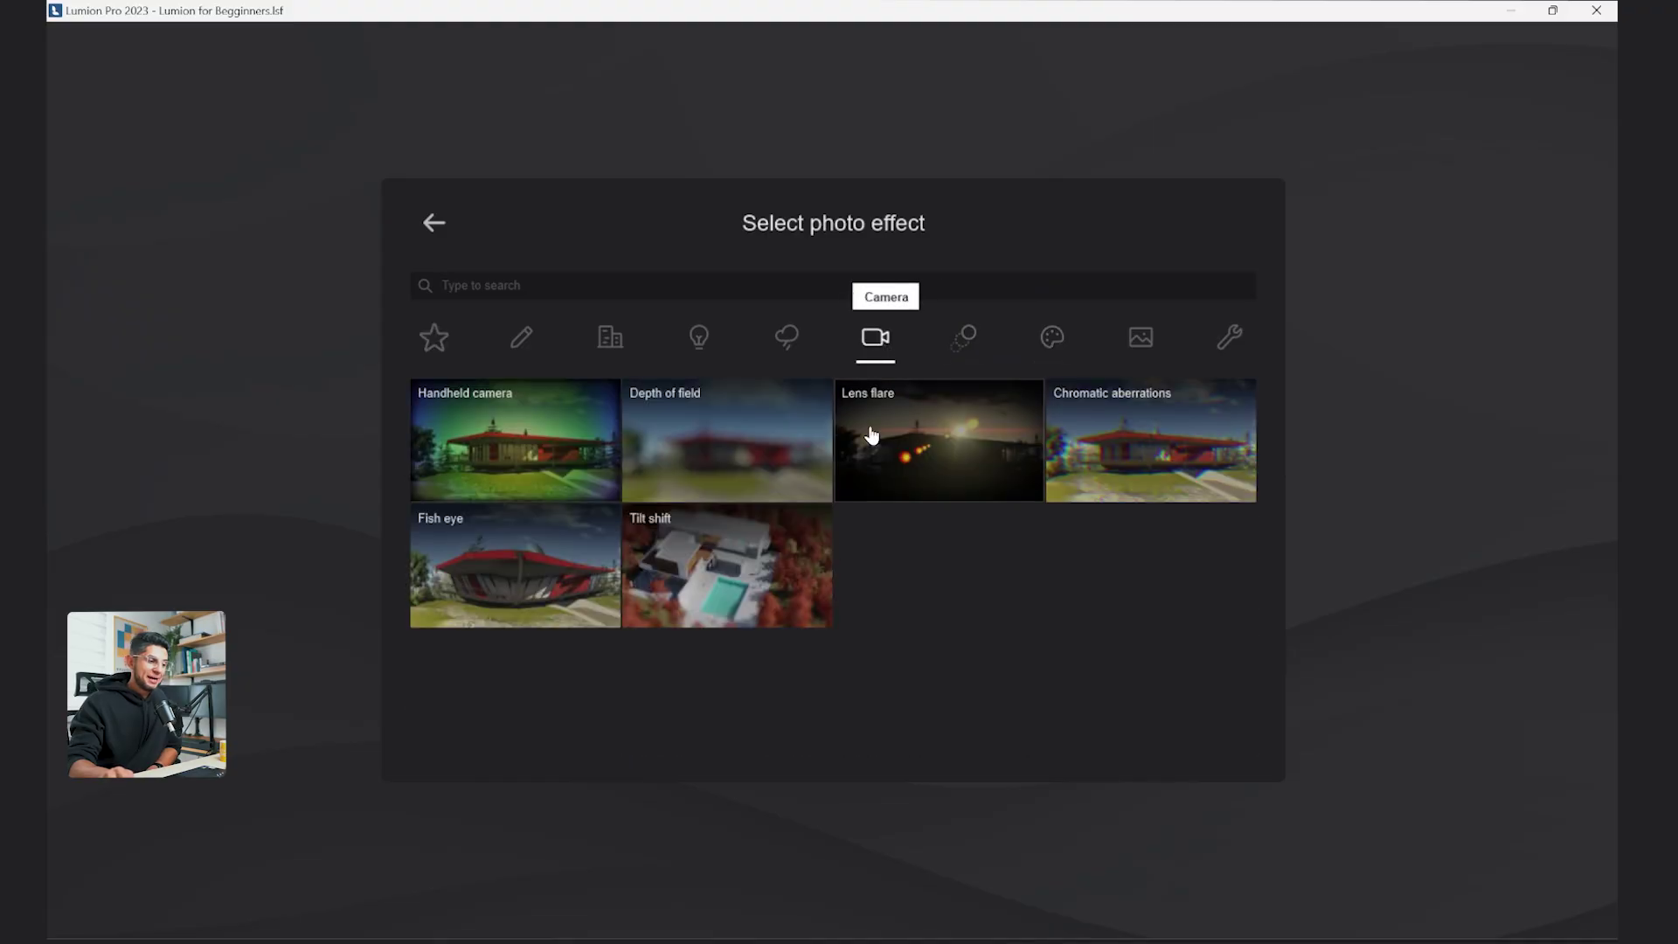
left_click(759, 466)
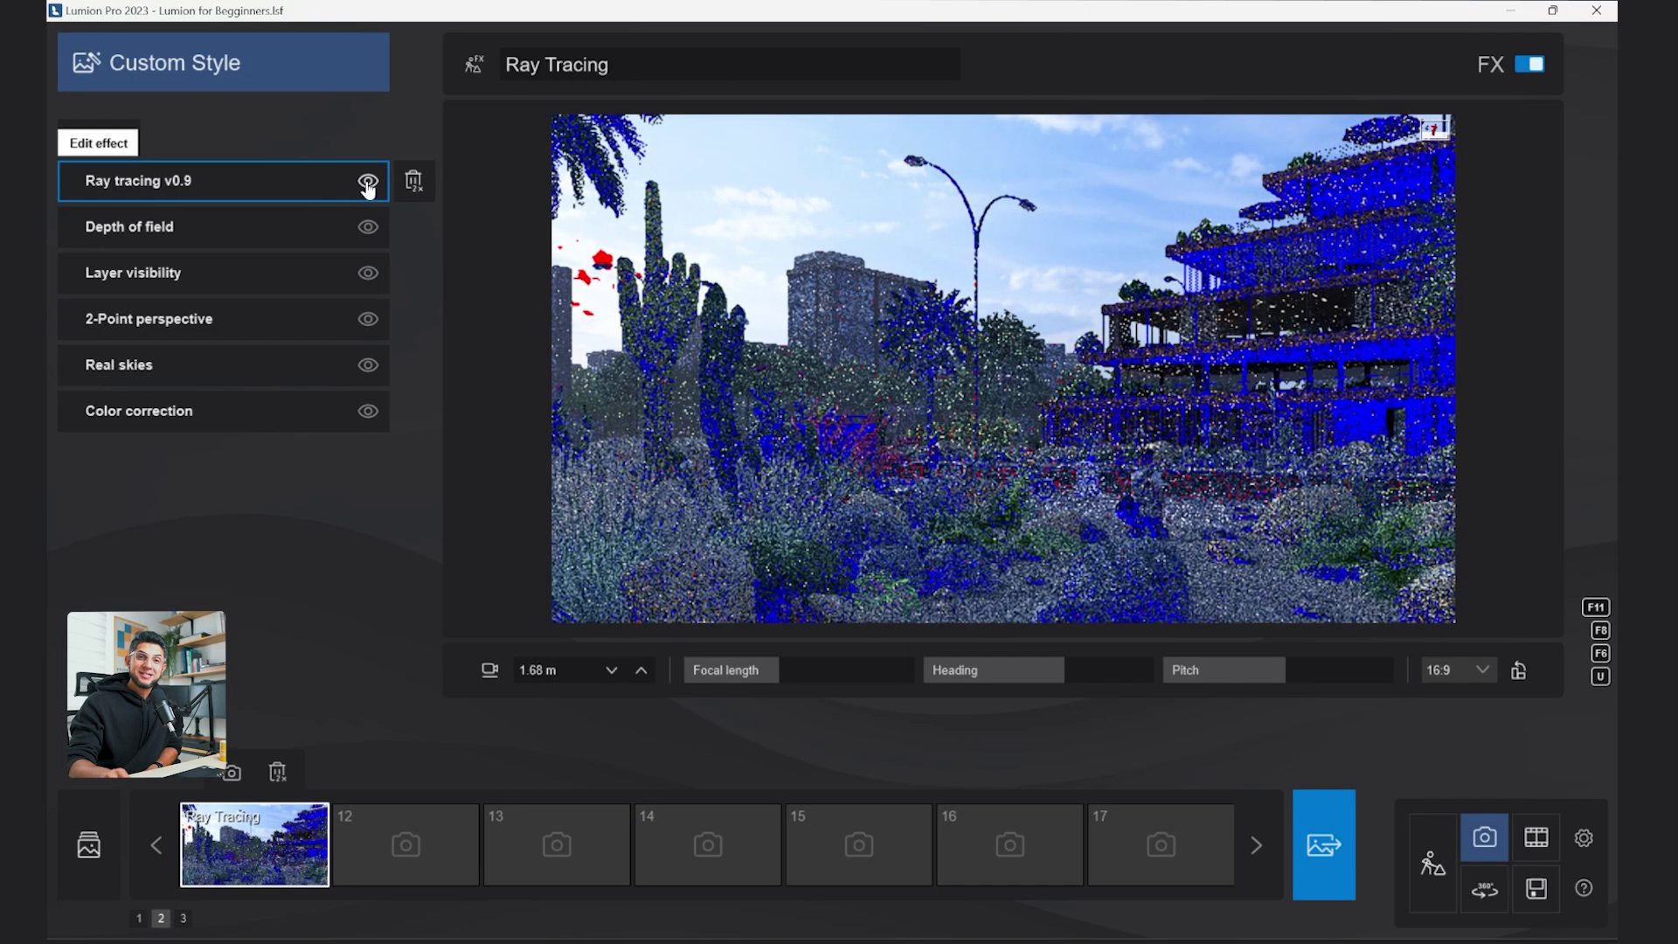
With ray tracing temporarily disabled, try a depth of field amount of about 559 and adjust its focus distance.
left_click(368, 182)
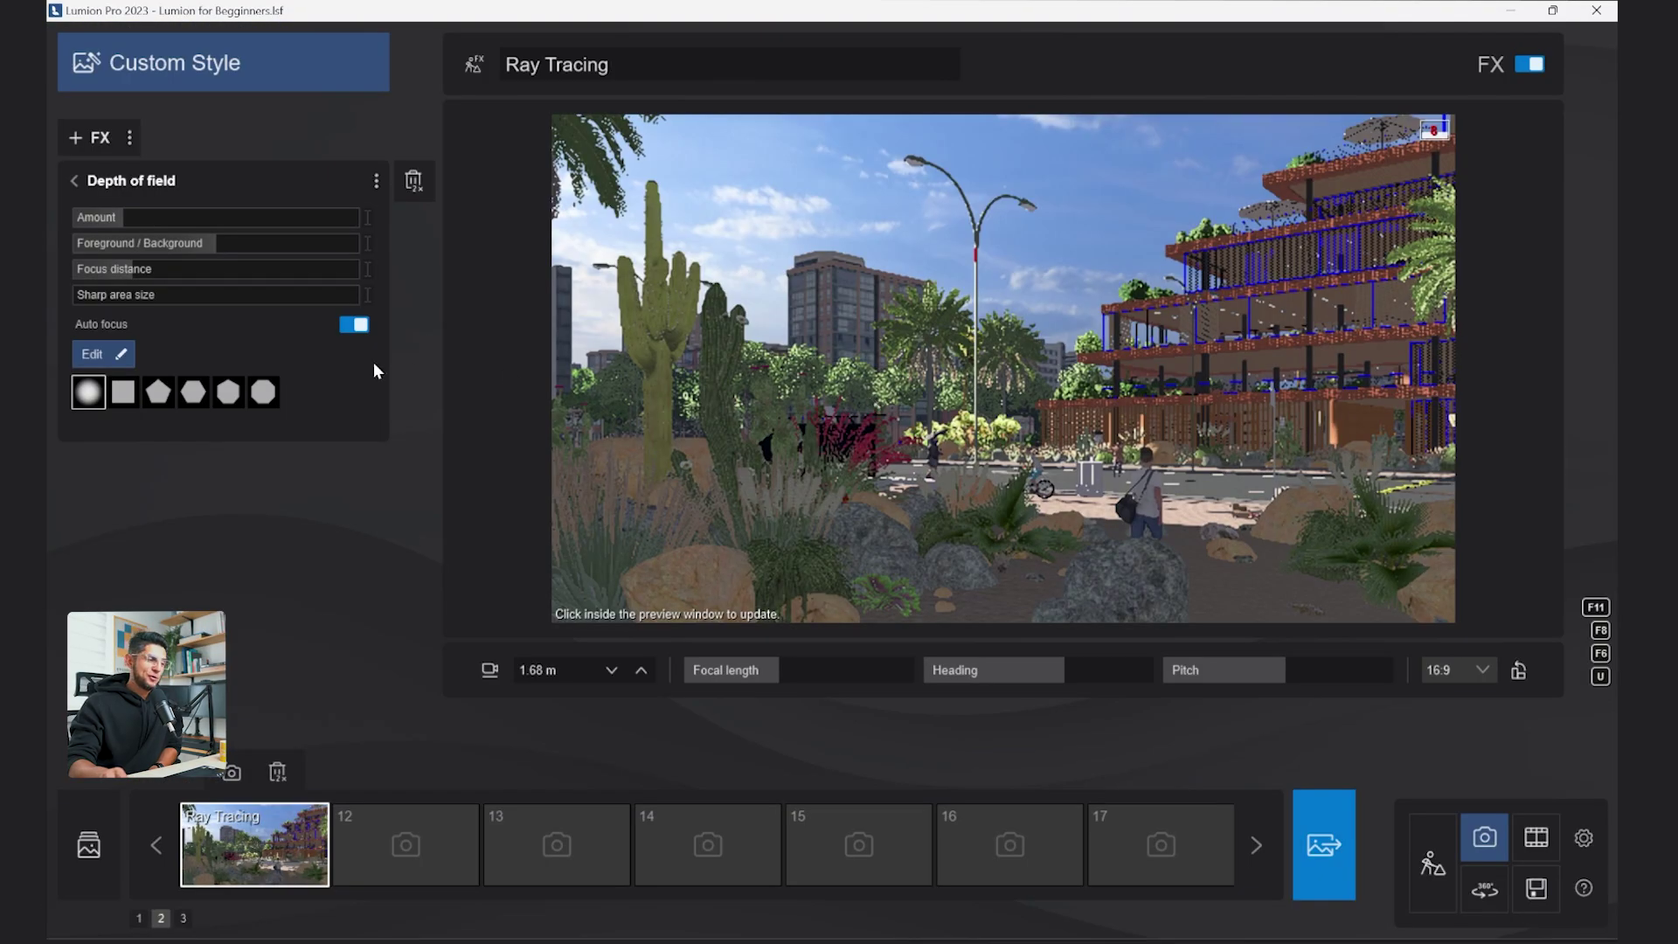
left_click(315, 216)
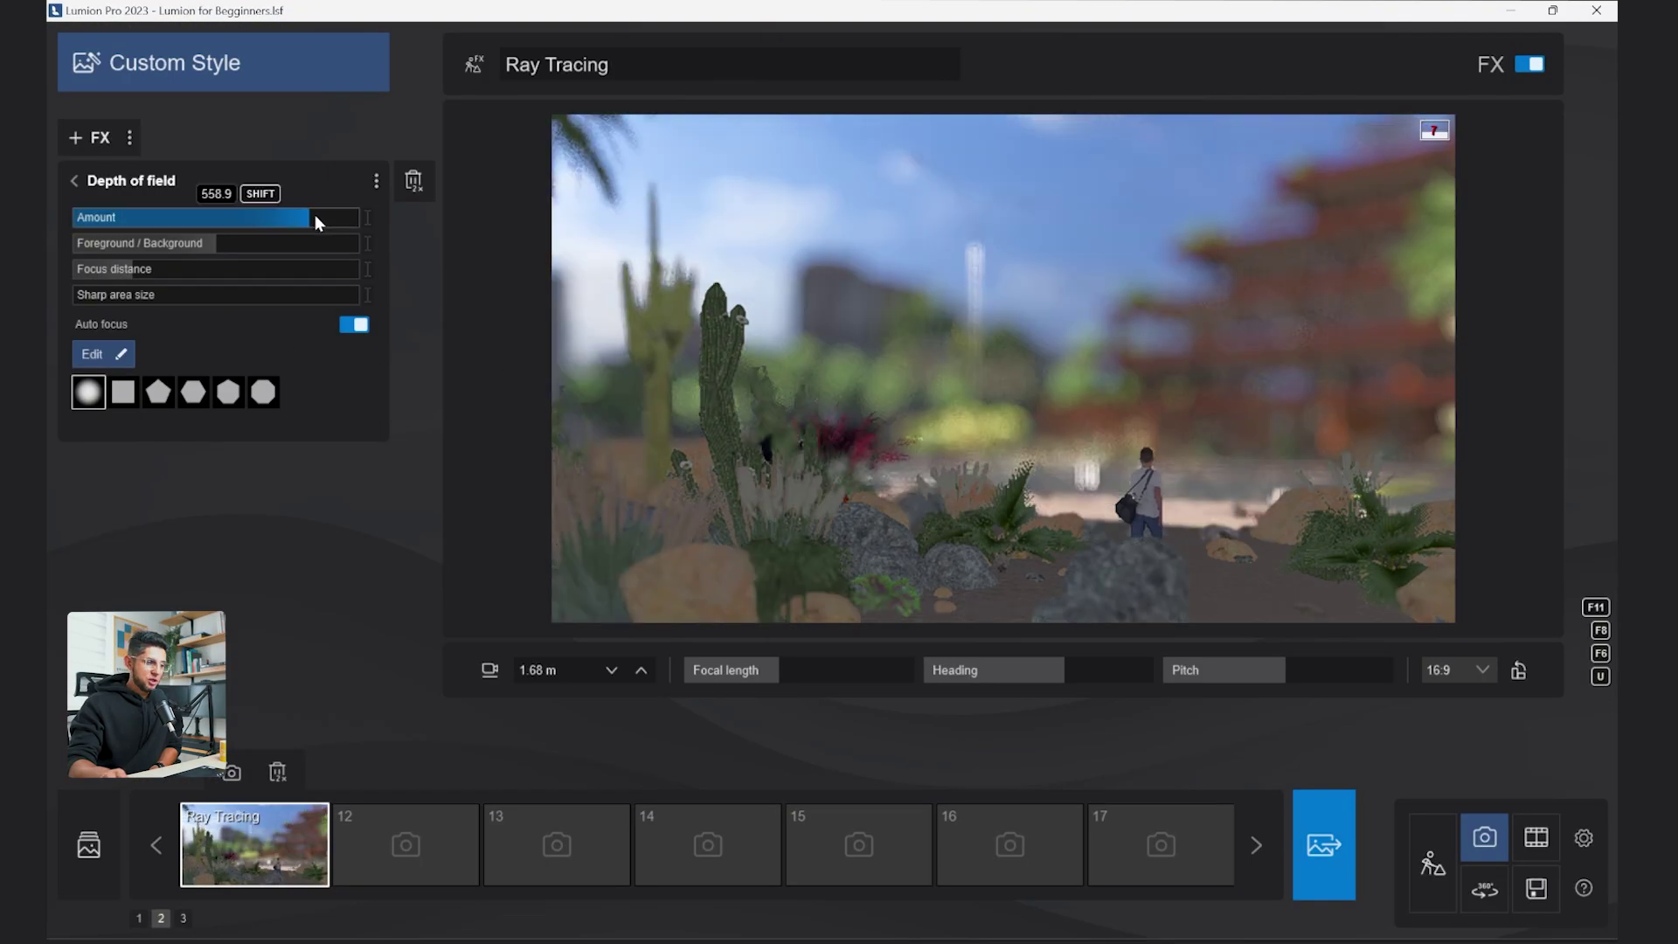
left_click(157, 271)
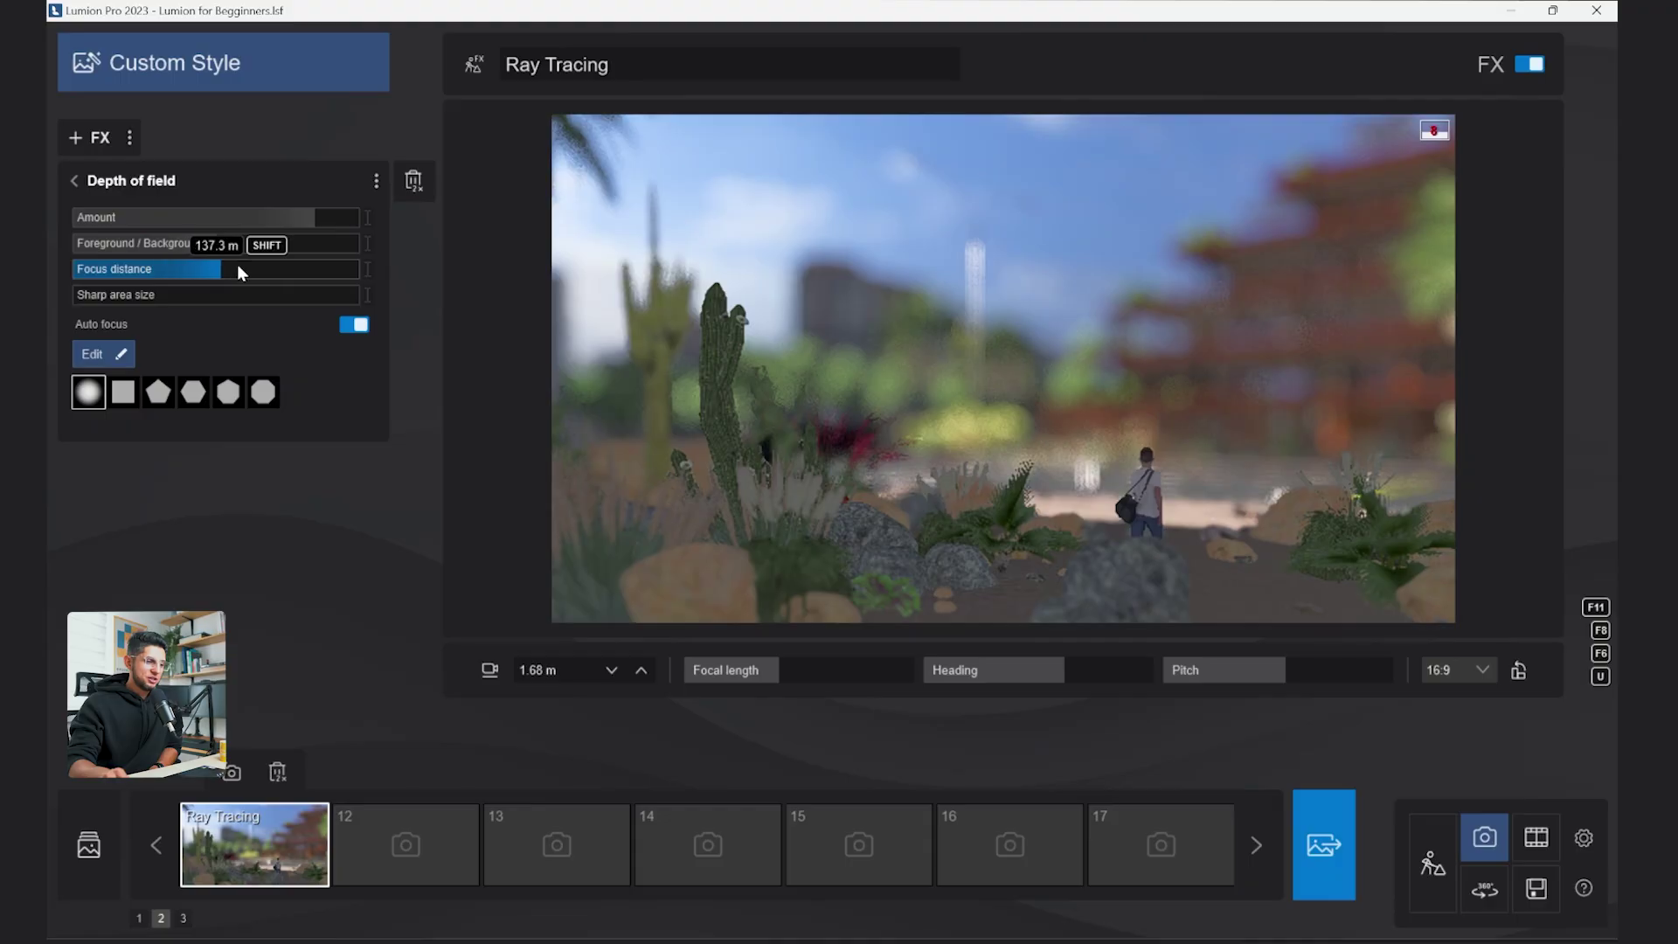
left_click(368, 181)
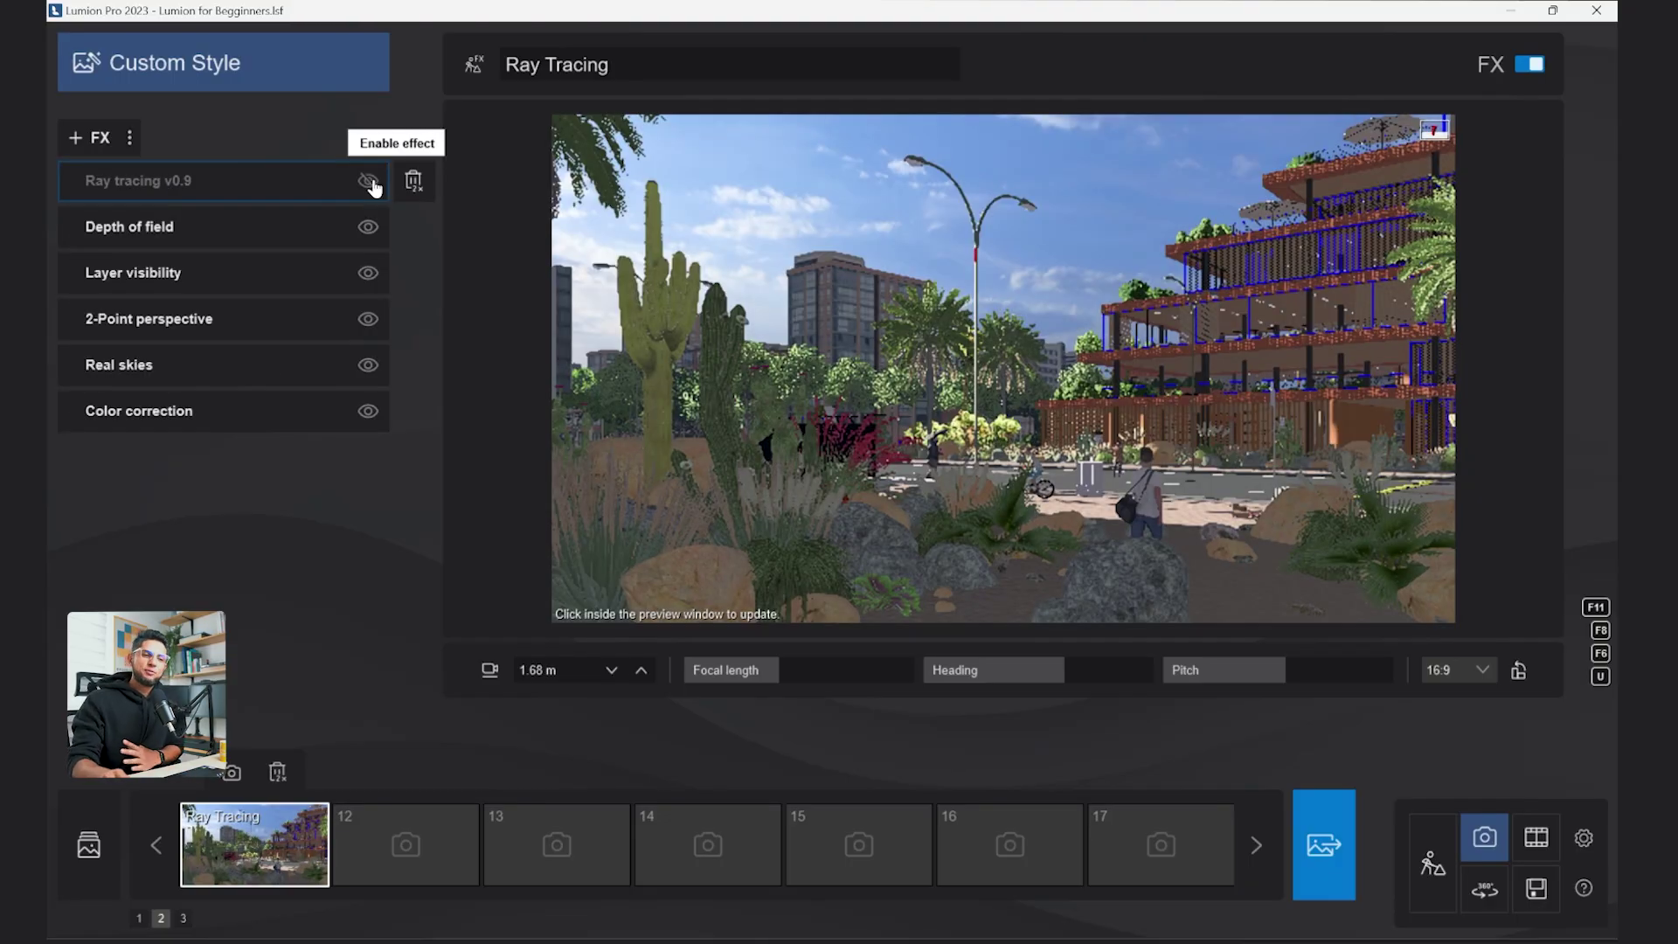
left_click(368, 182)
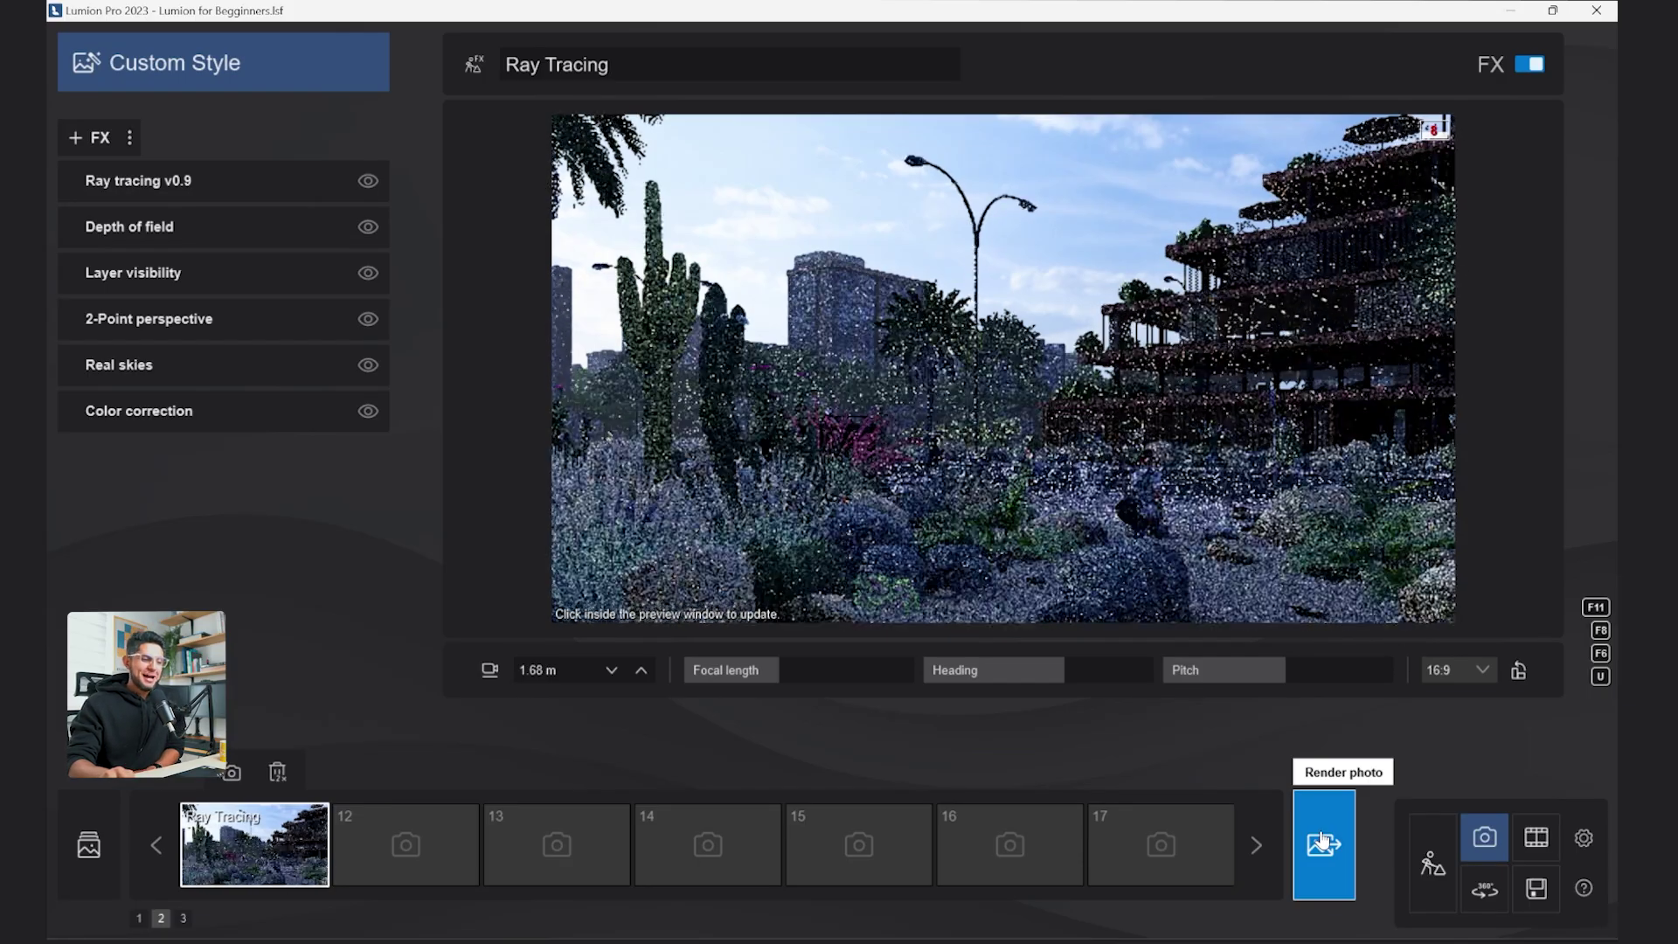
Examine the photo render options for the current shot, including the additional outputs and the available resolutions.
left_click(1322, 841)
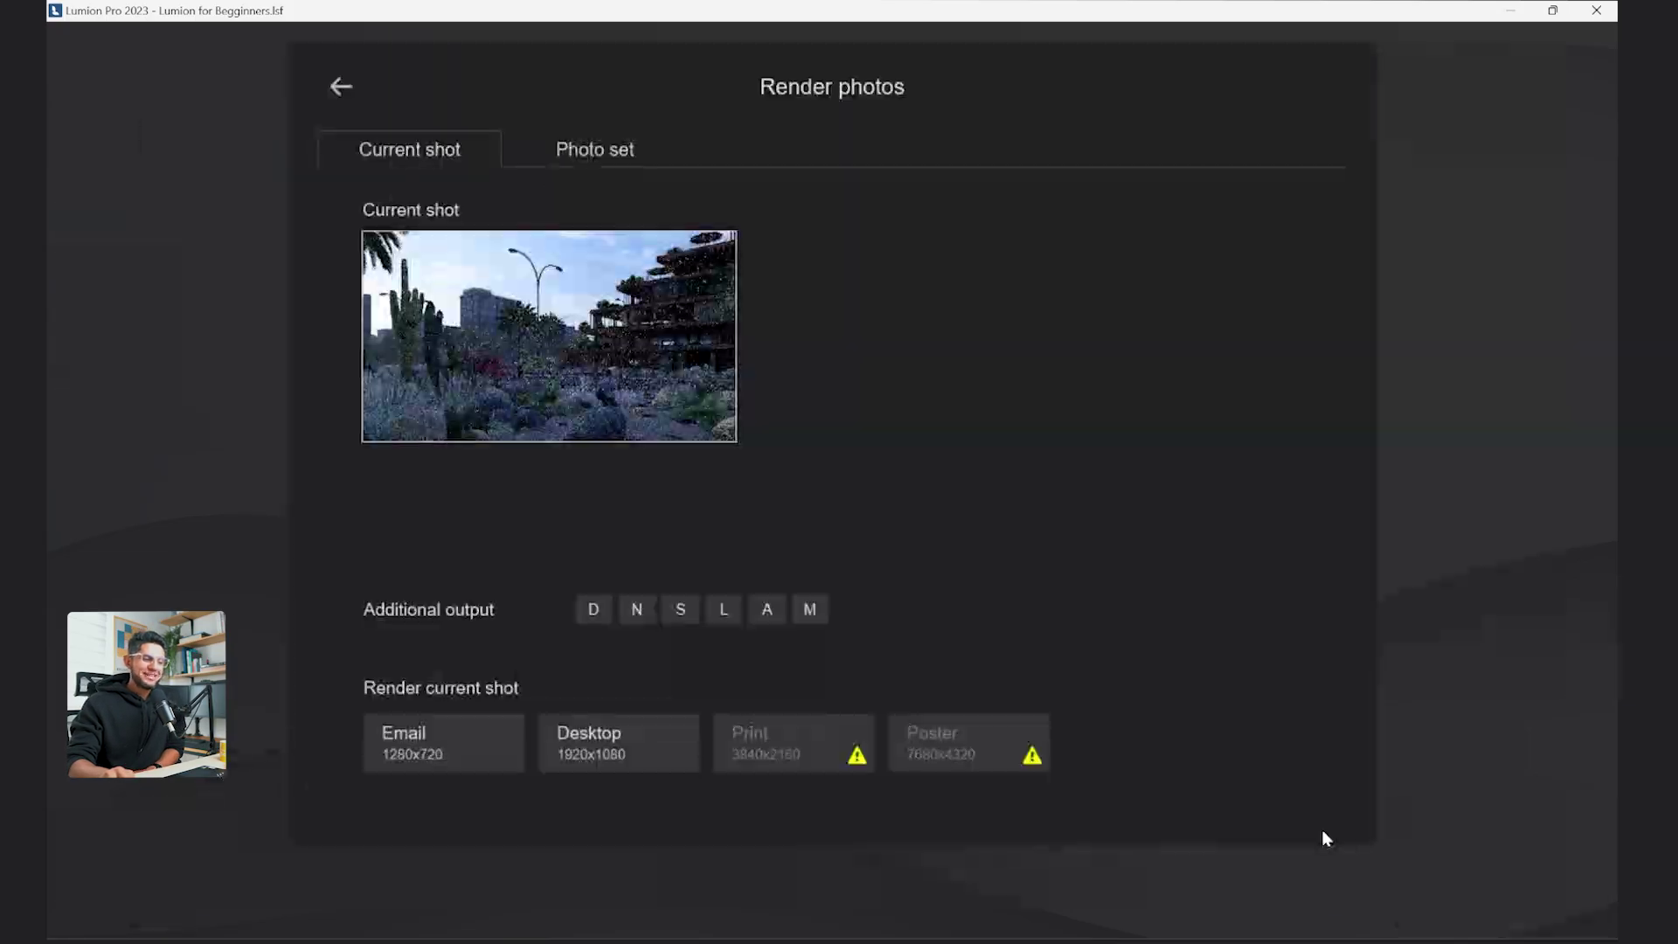
left_click(592, 615)
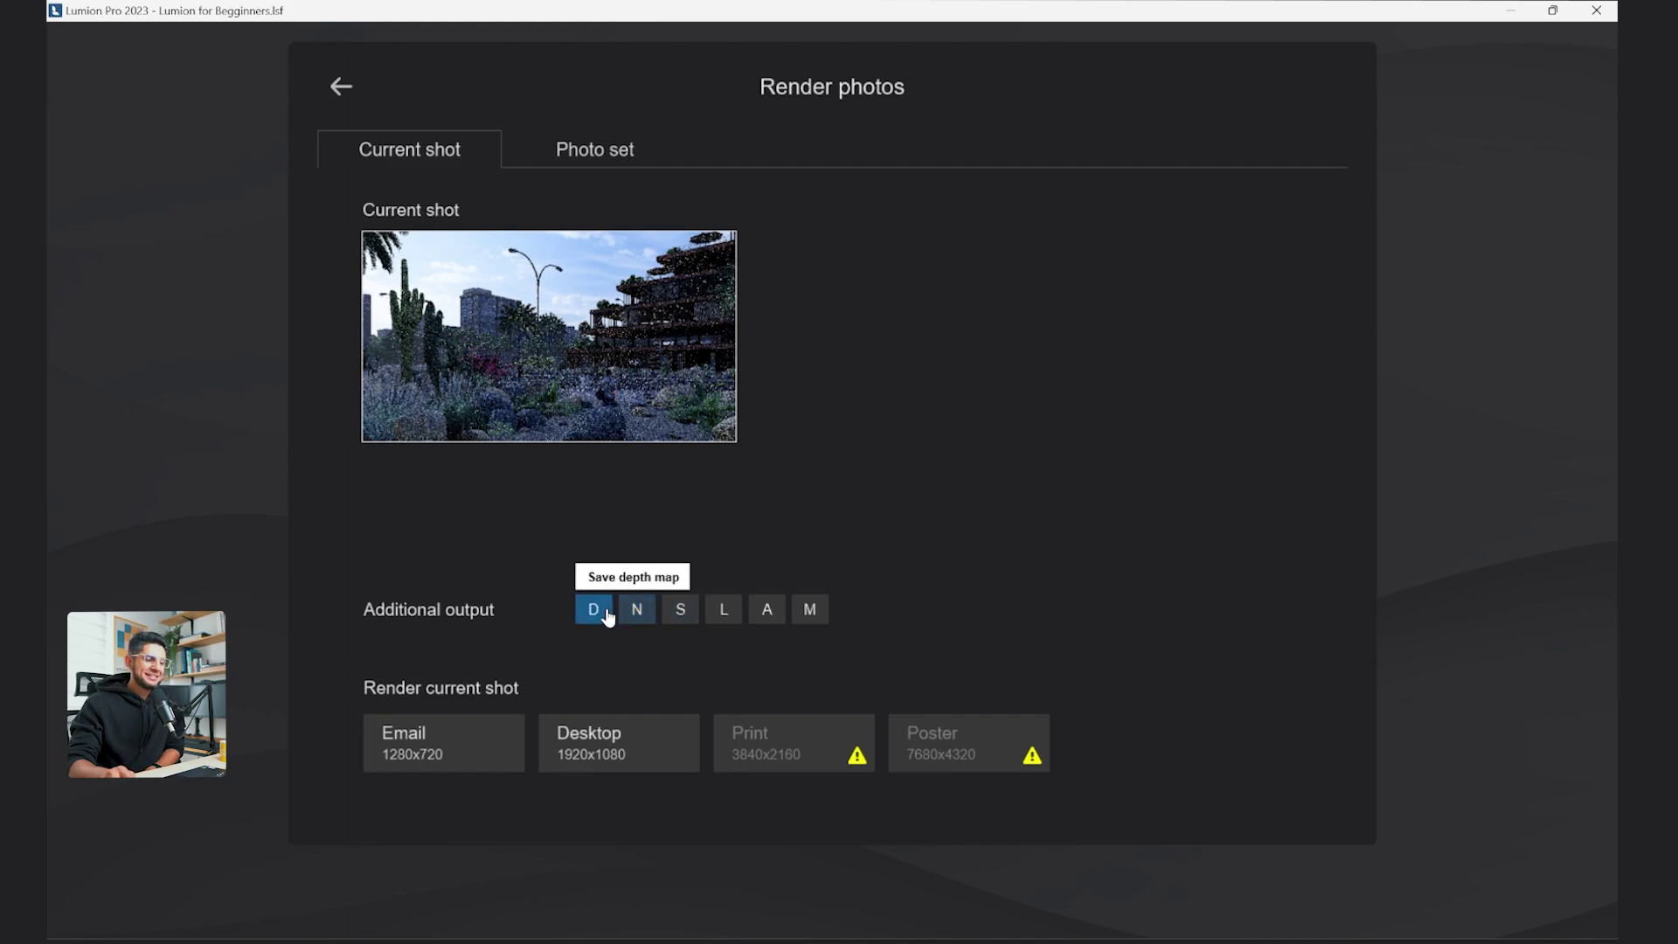
left_click(724, 611)
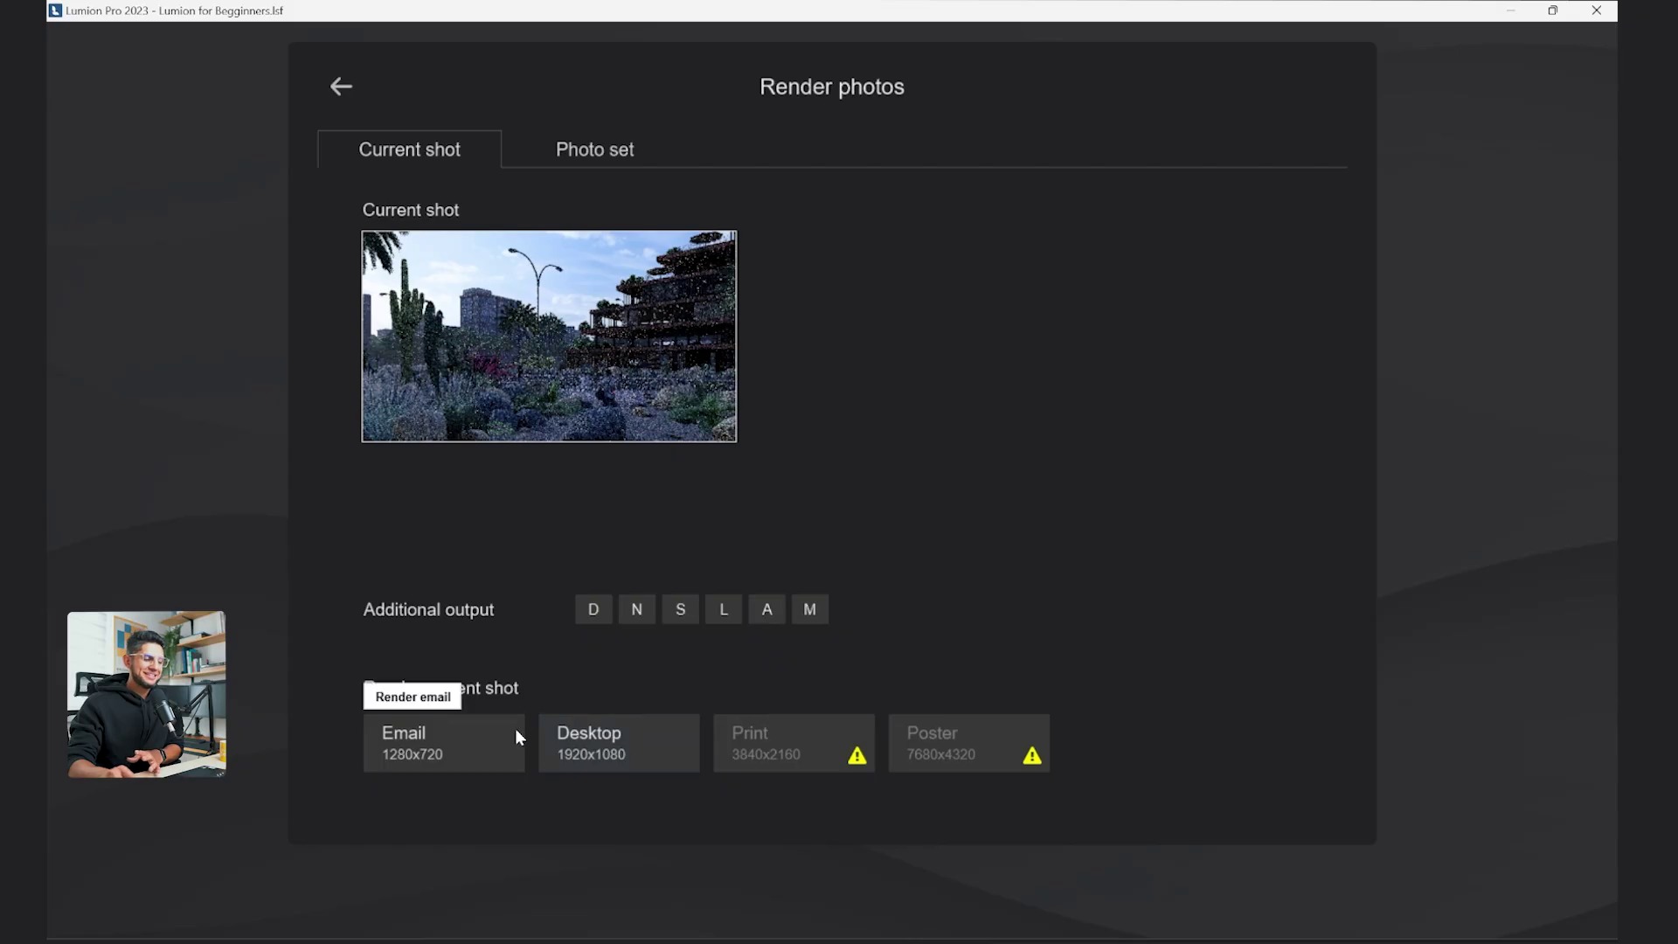
left_click(970, 753)
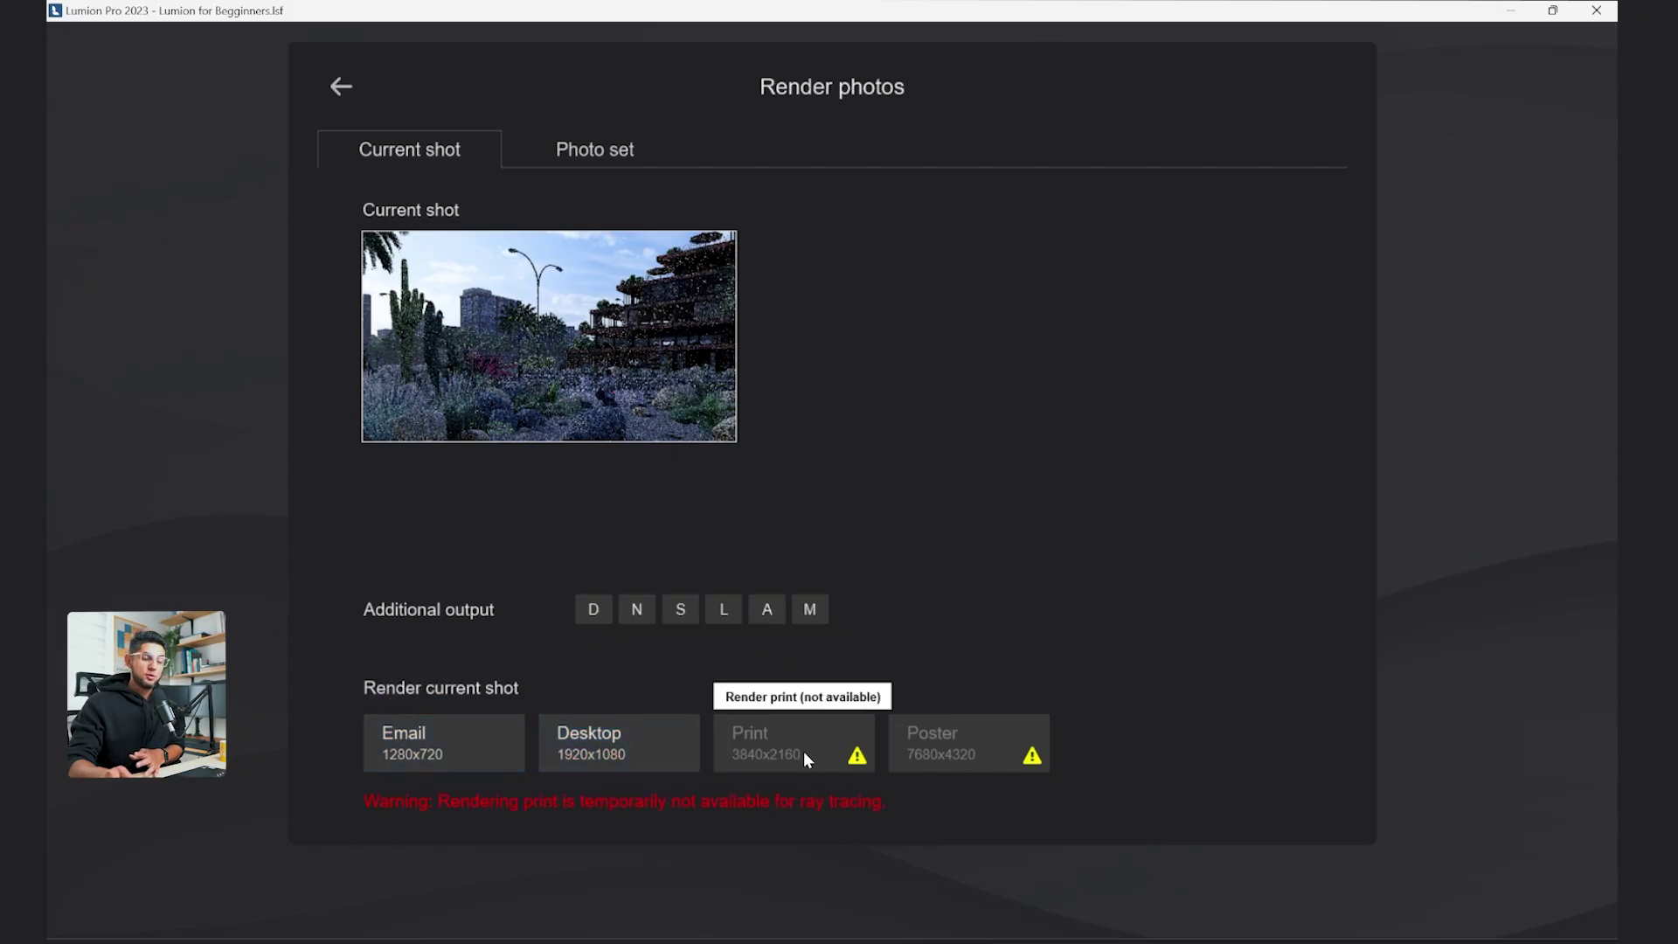
left_click(342, 100)
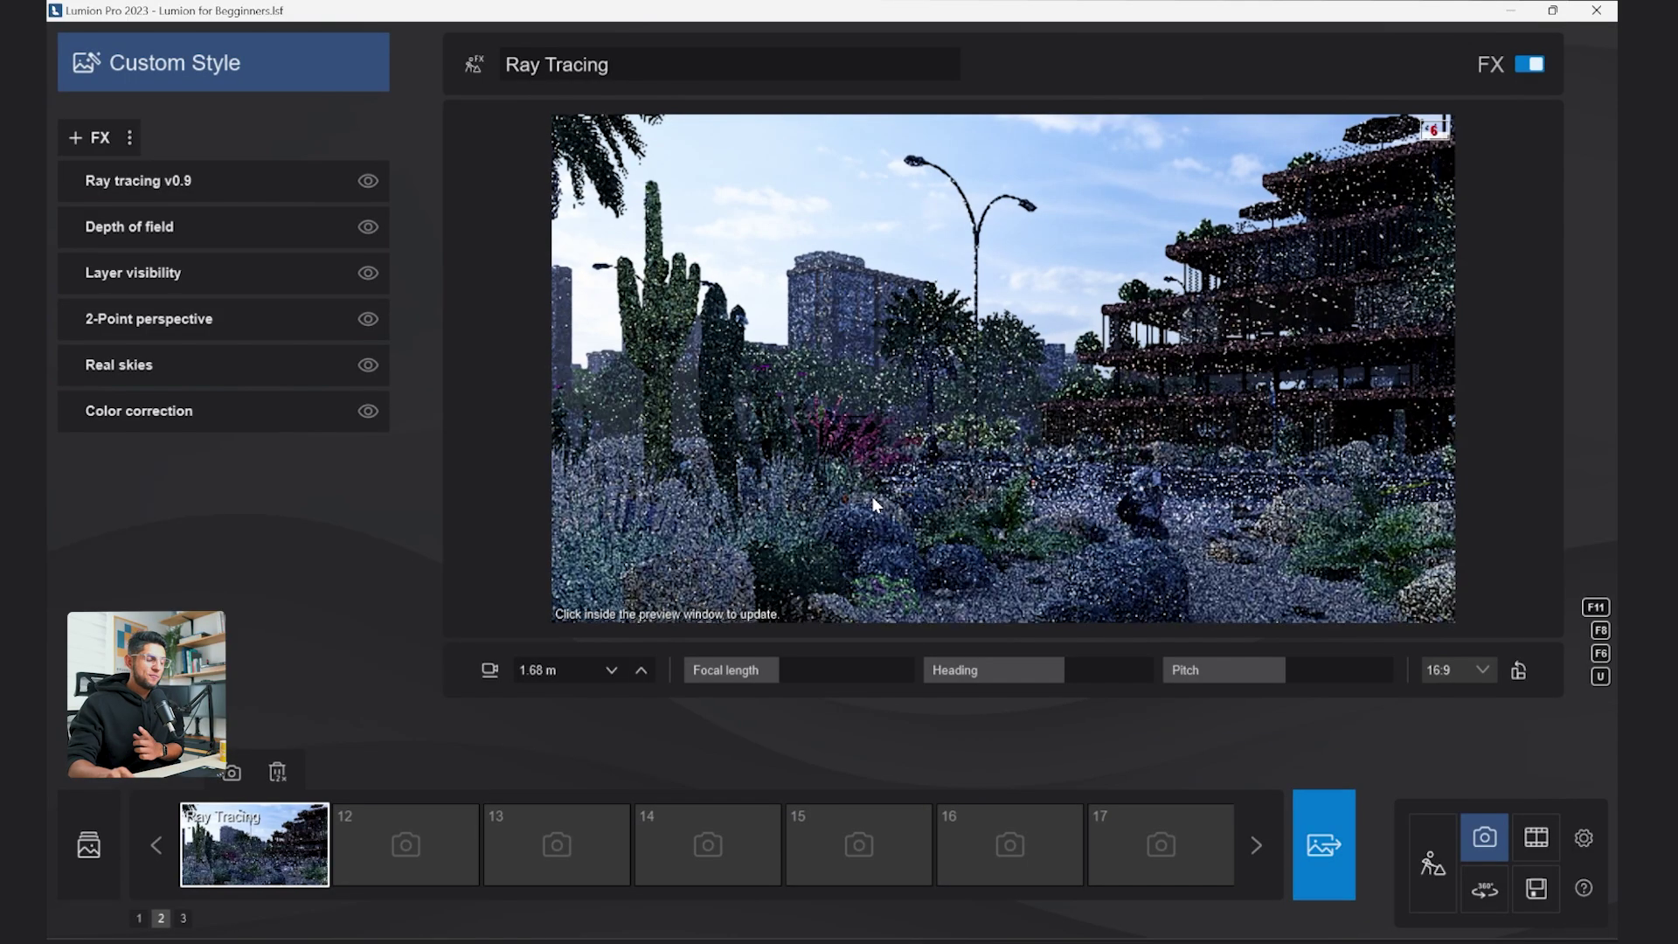
Copy the Ray Tracing photo, save a placeholder clip in the first empty movie slot, and paste the photo over that clip.
left_click(320, 817)
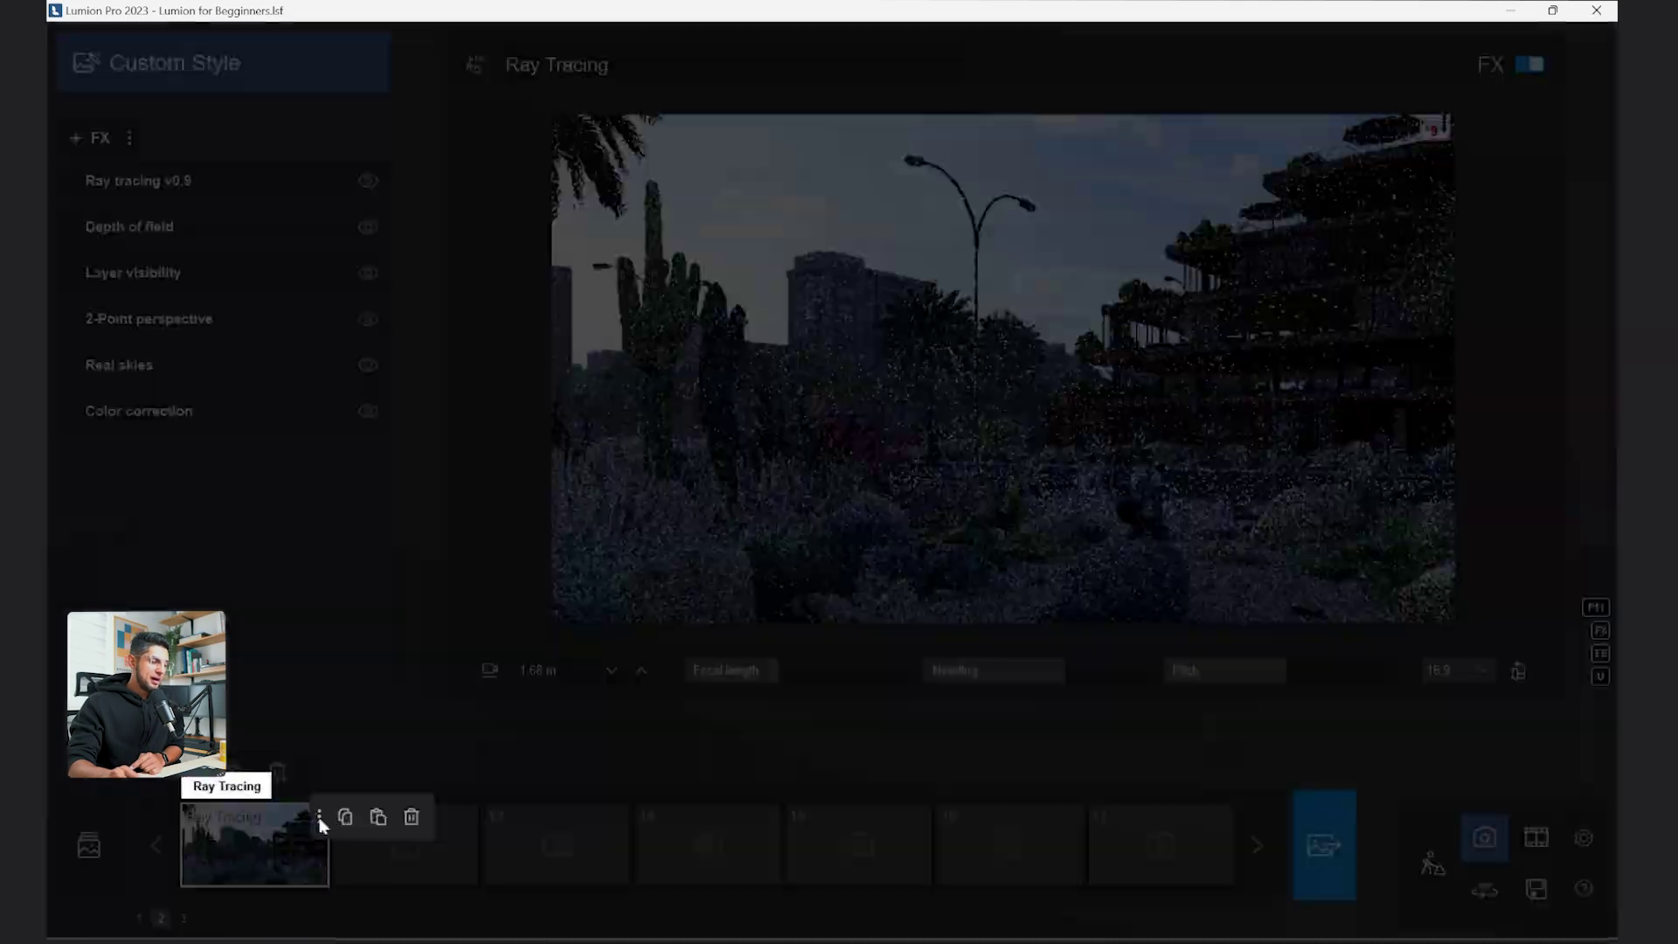
left_click(345, 817)
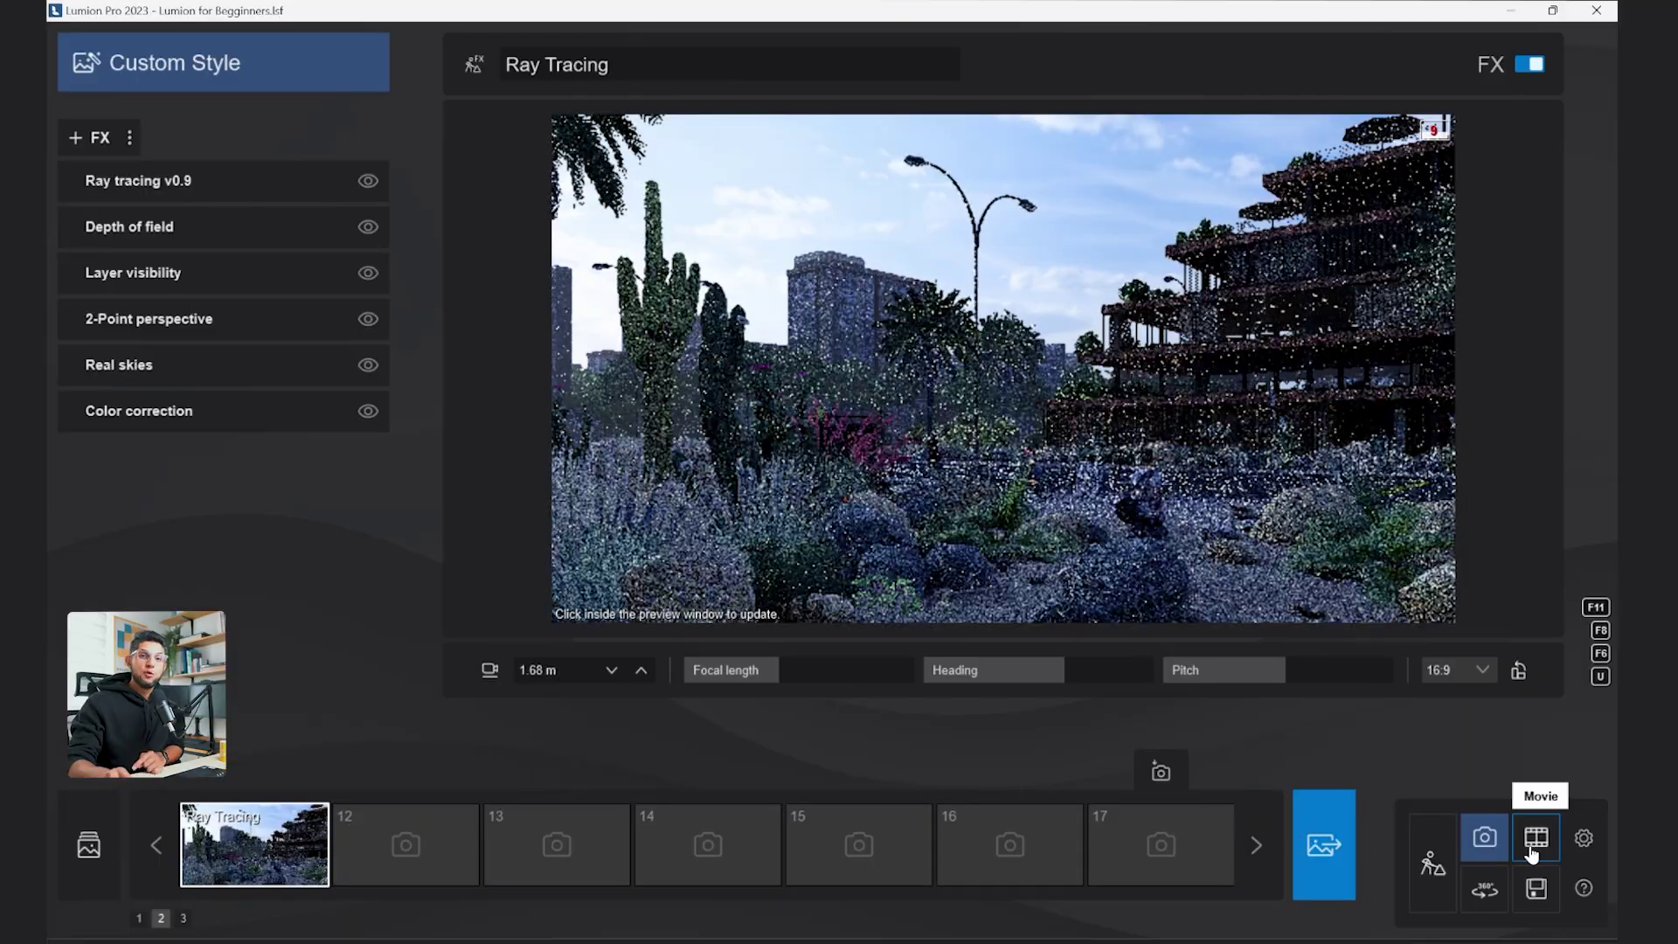
left_click(1531, 852)
left_click(251, 843)
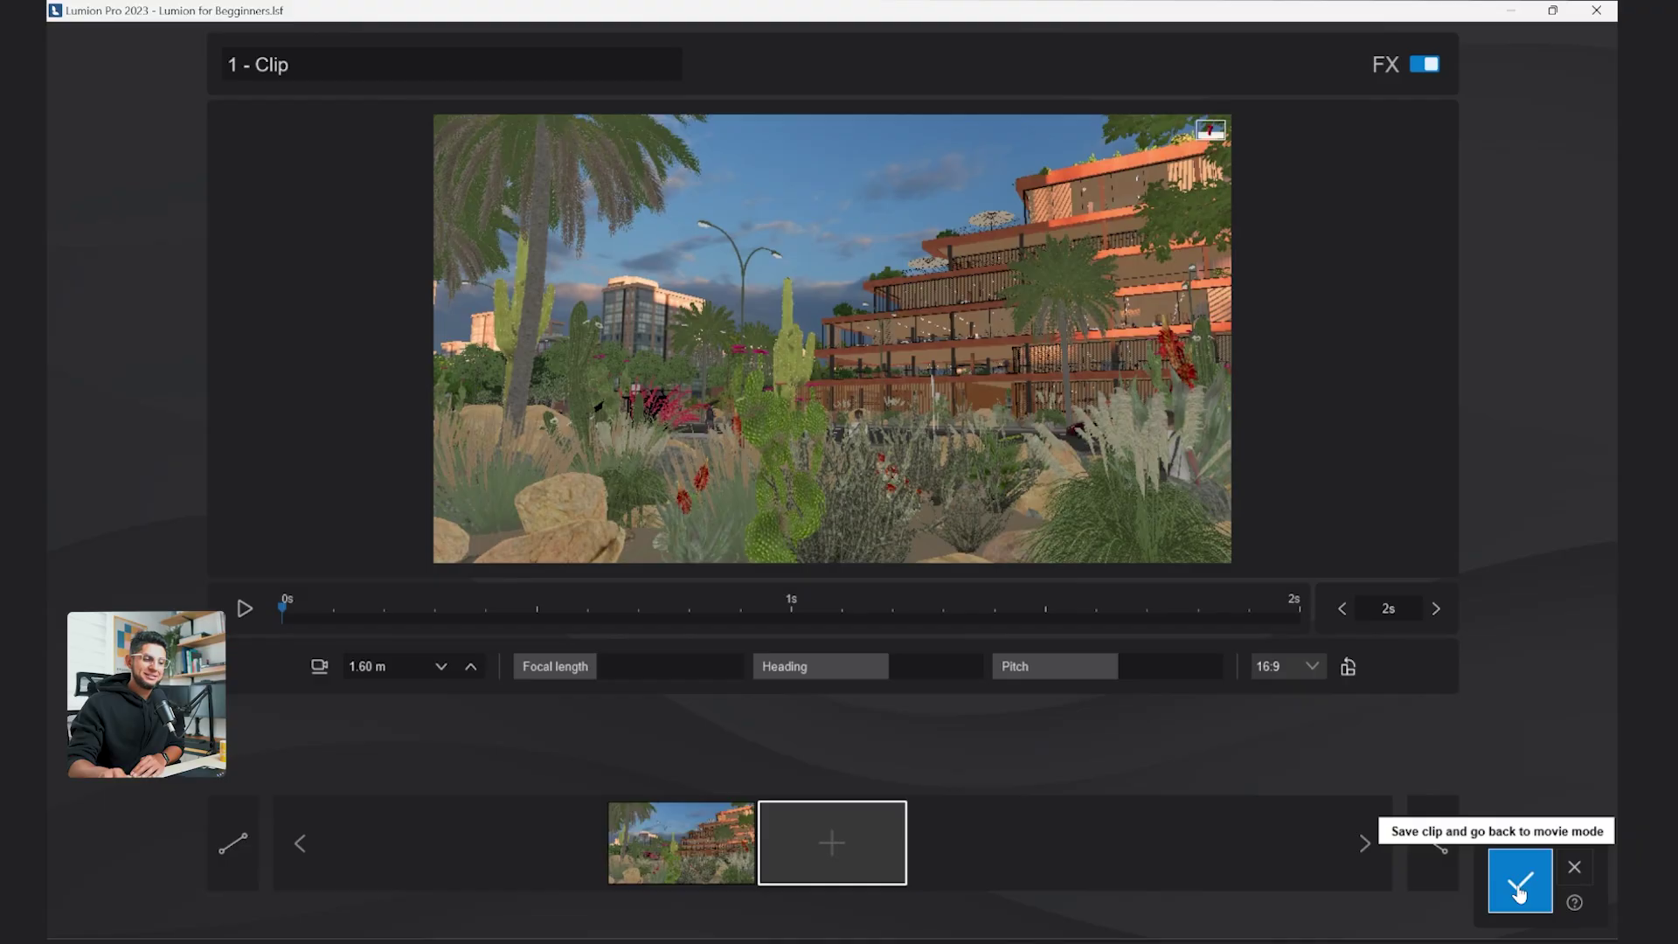
left_click(1520, 880)
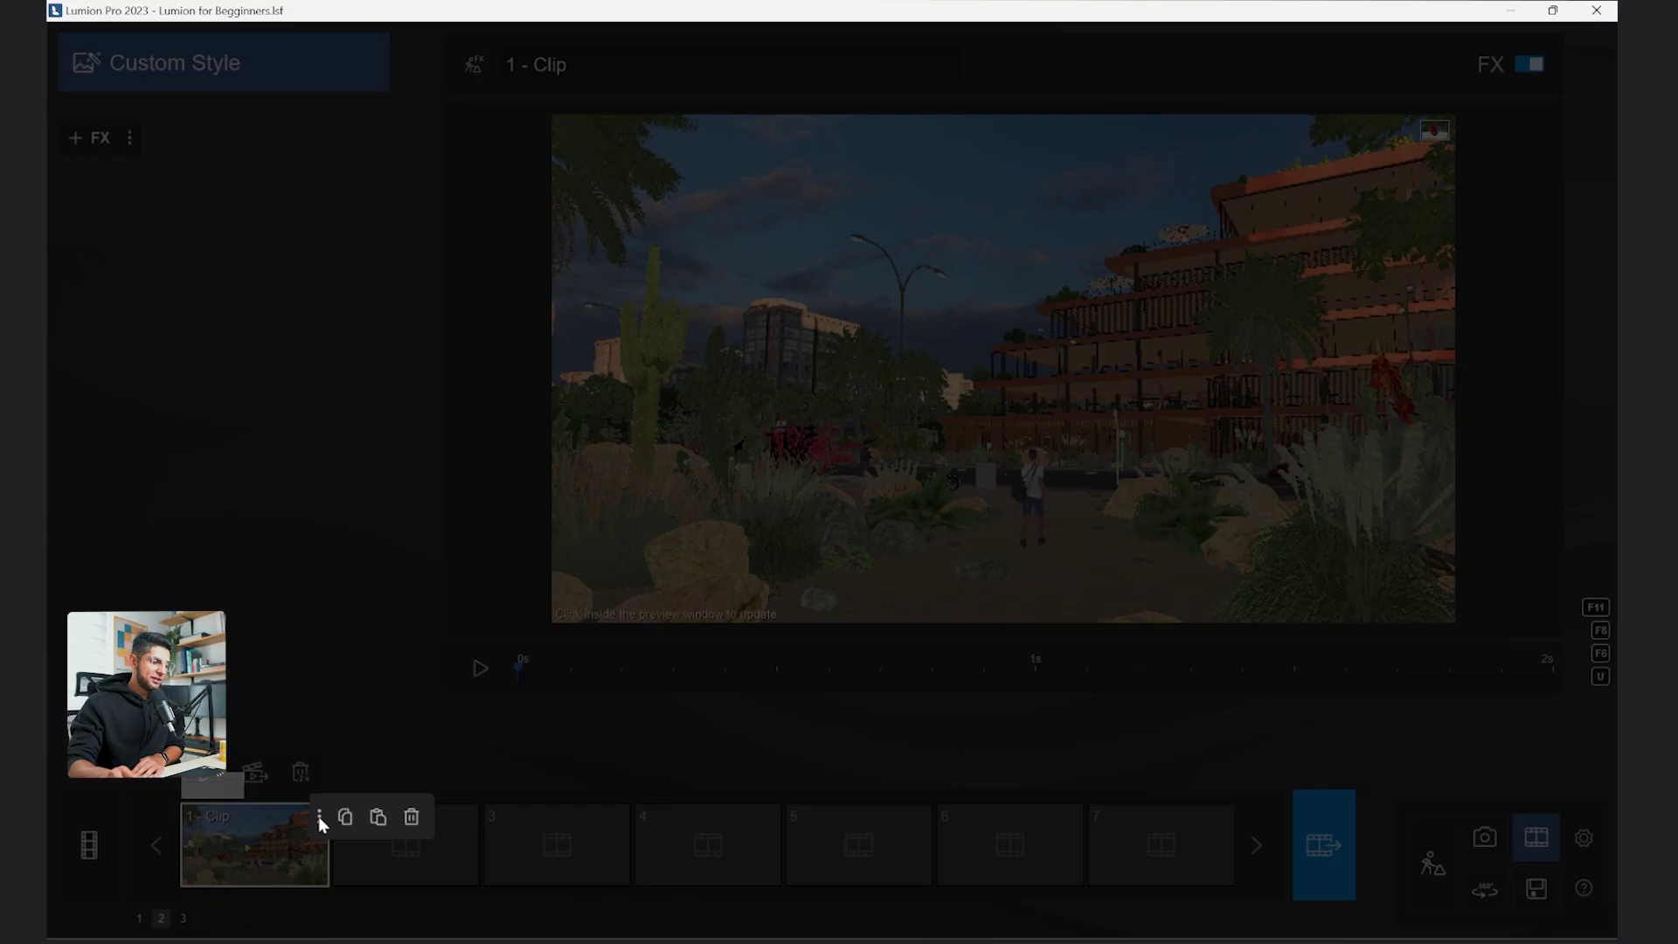
left_click(377, 821)
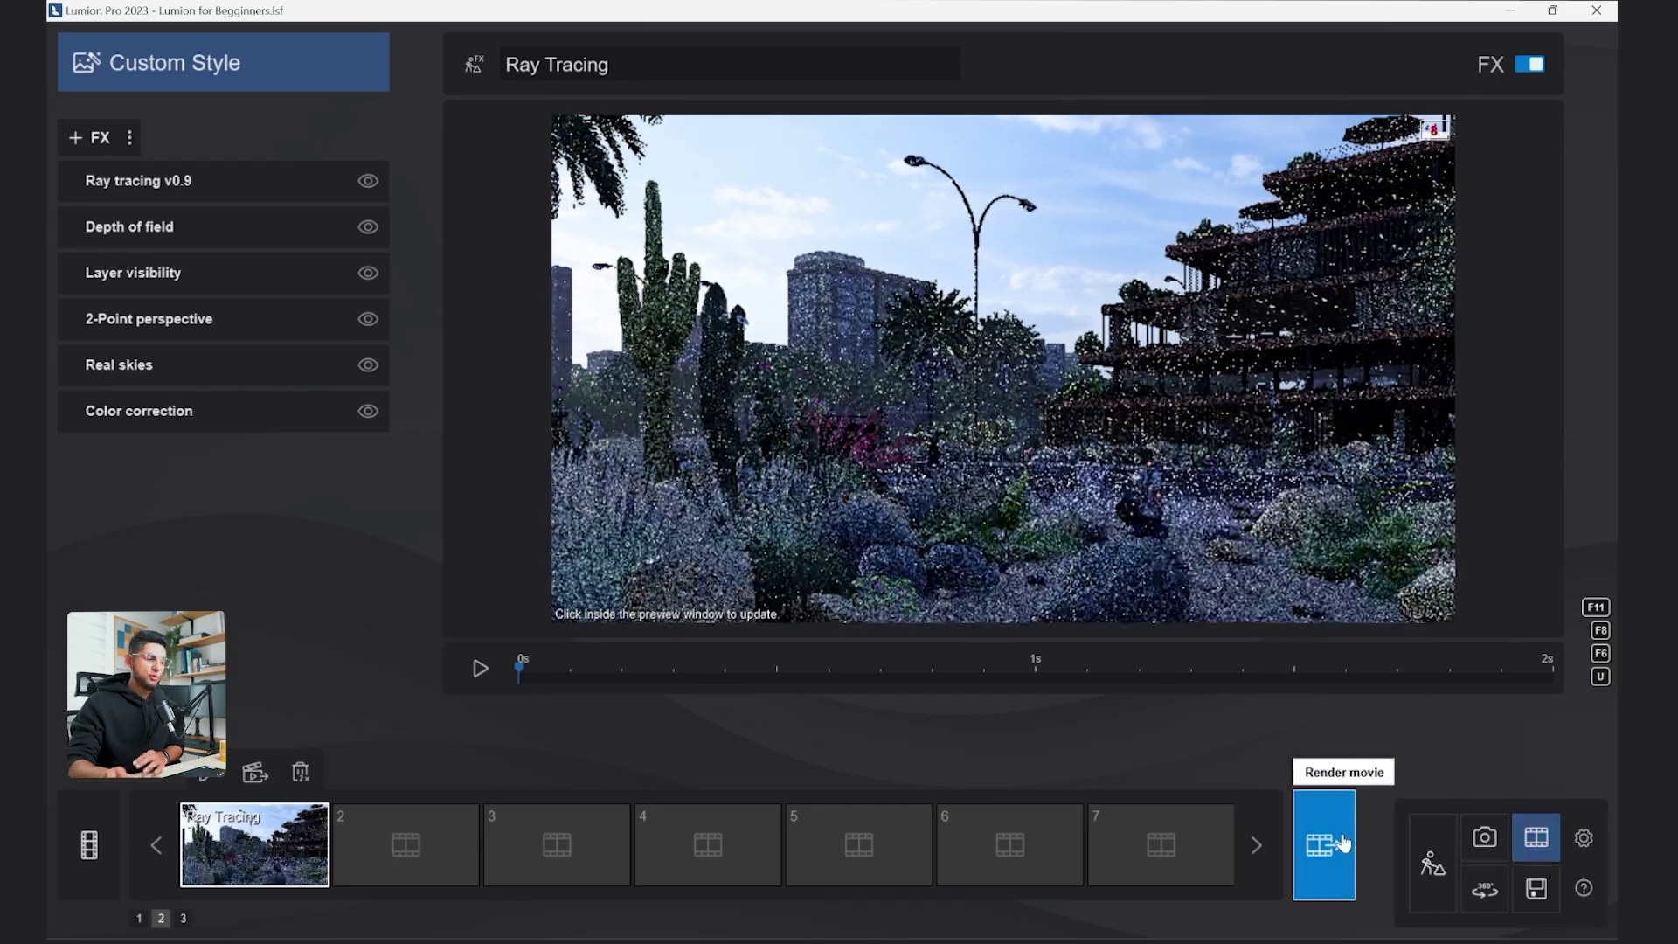
Render the movie clip as an Ultra HD (4k) 3840x2160 image sequence, saved as the JPG file RAY TRACING 01.
left_click(1344, 843)
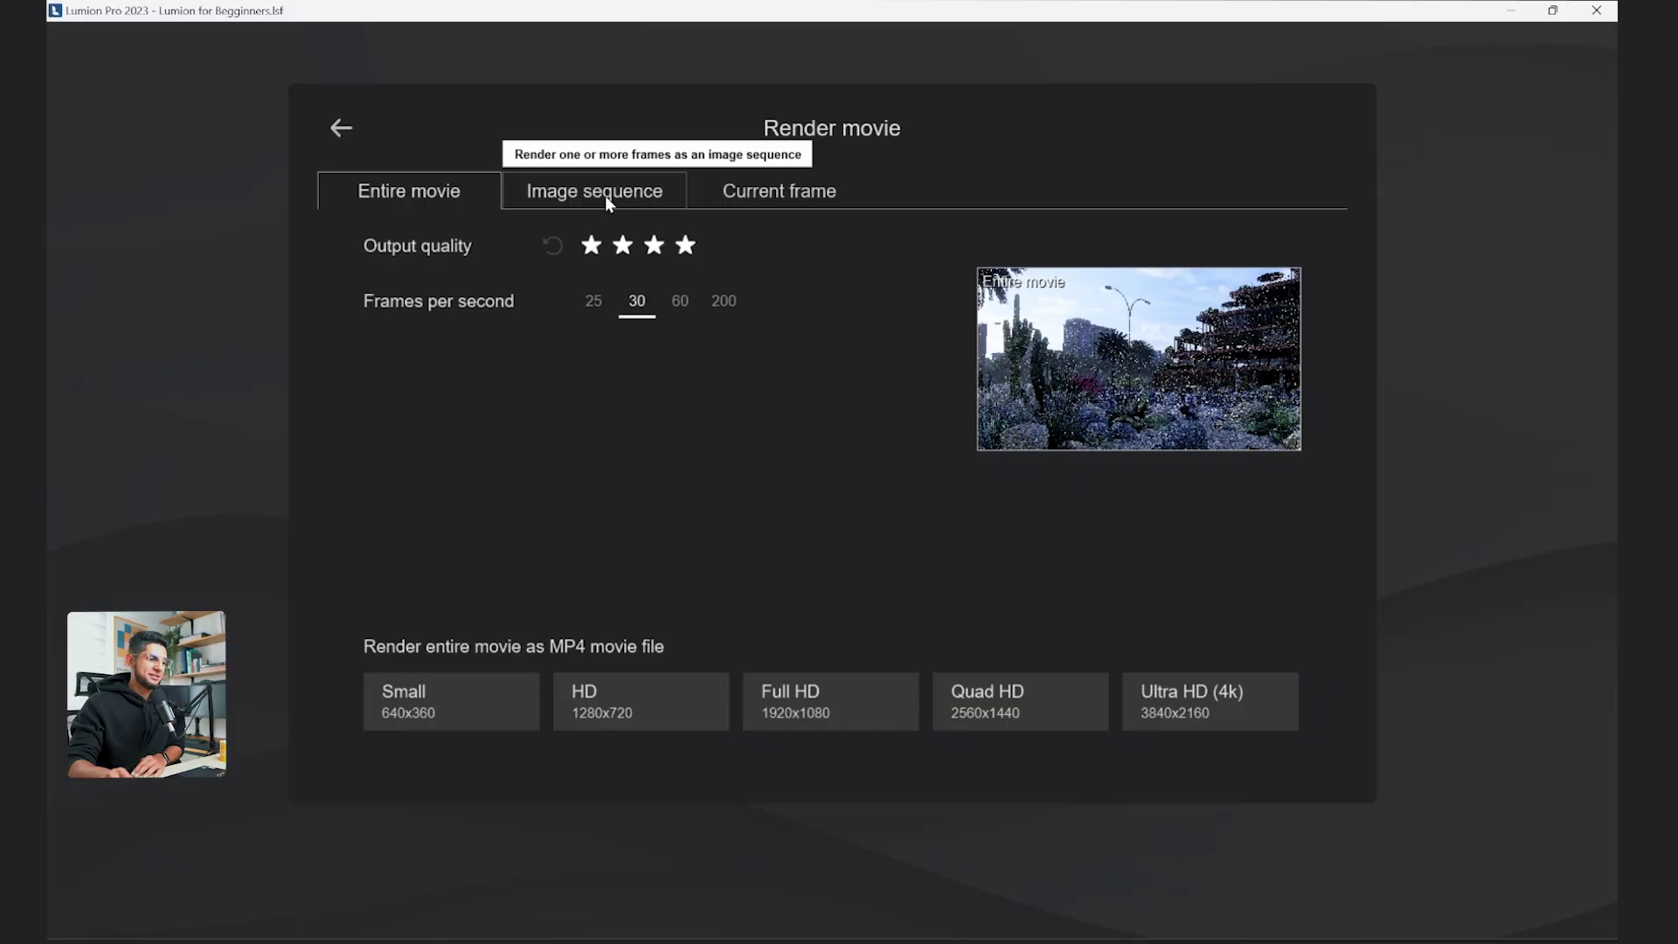
left_click(607, 202)
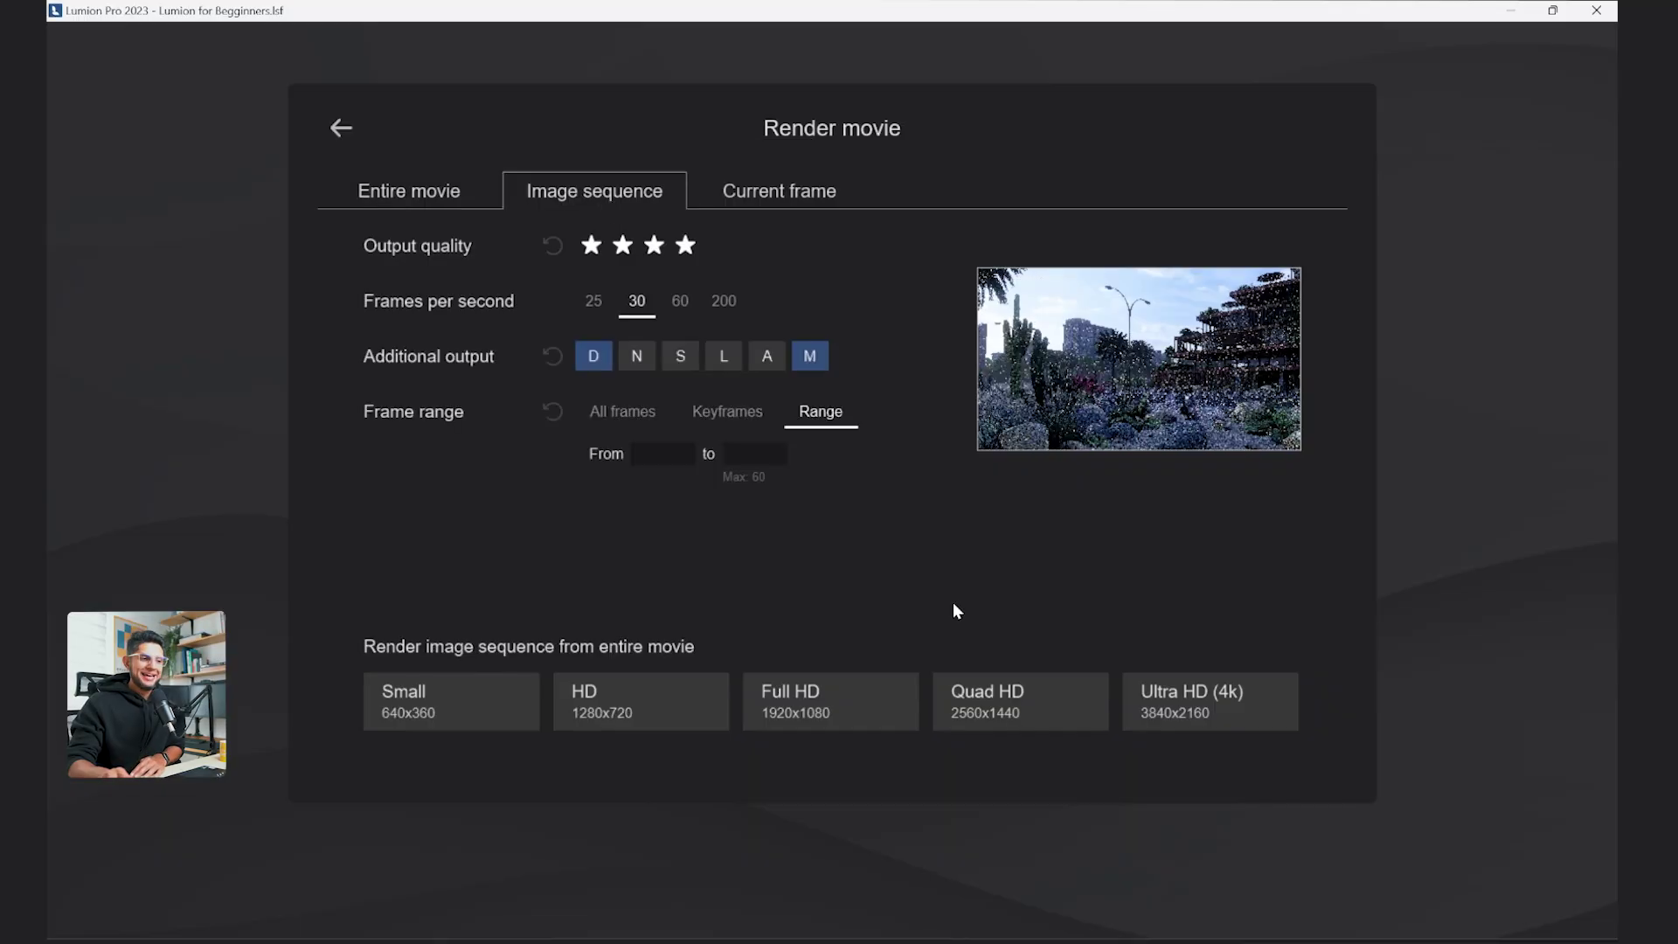
left_click(1217, 715)
key("Caps_Lock")
type("RA")
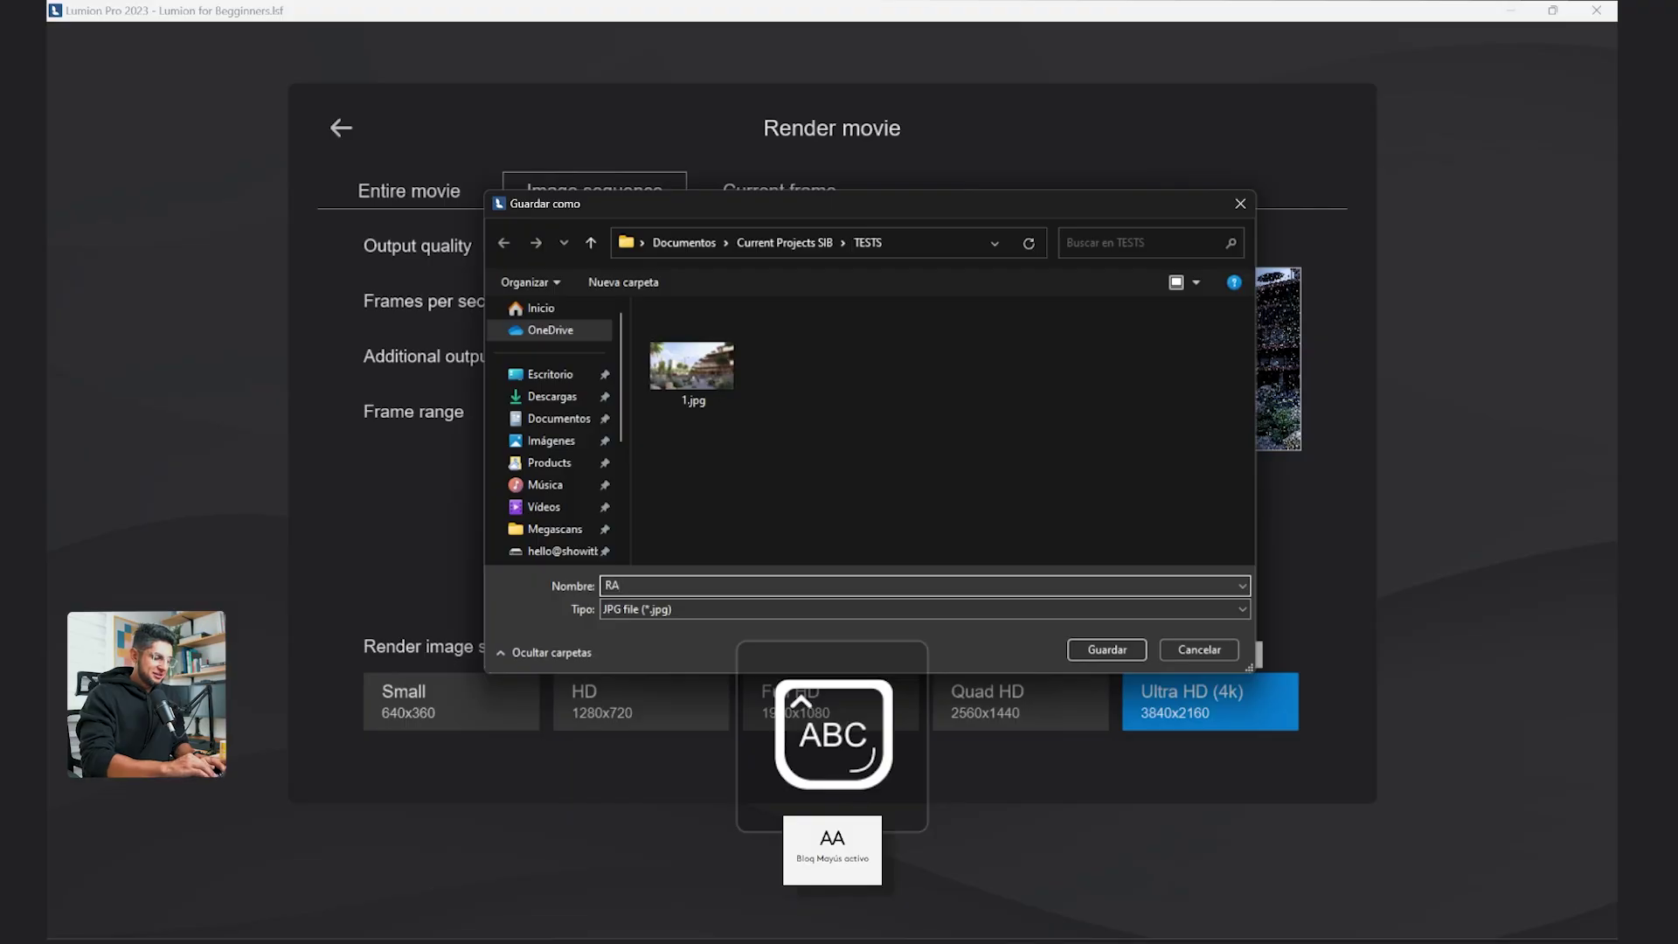
type("Y TRACING 01")
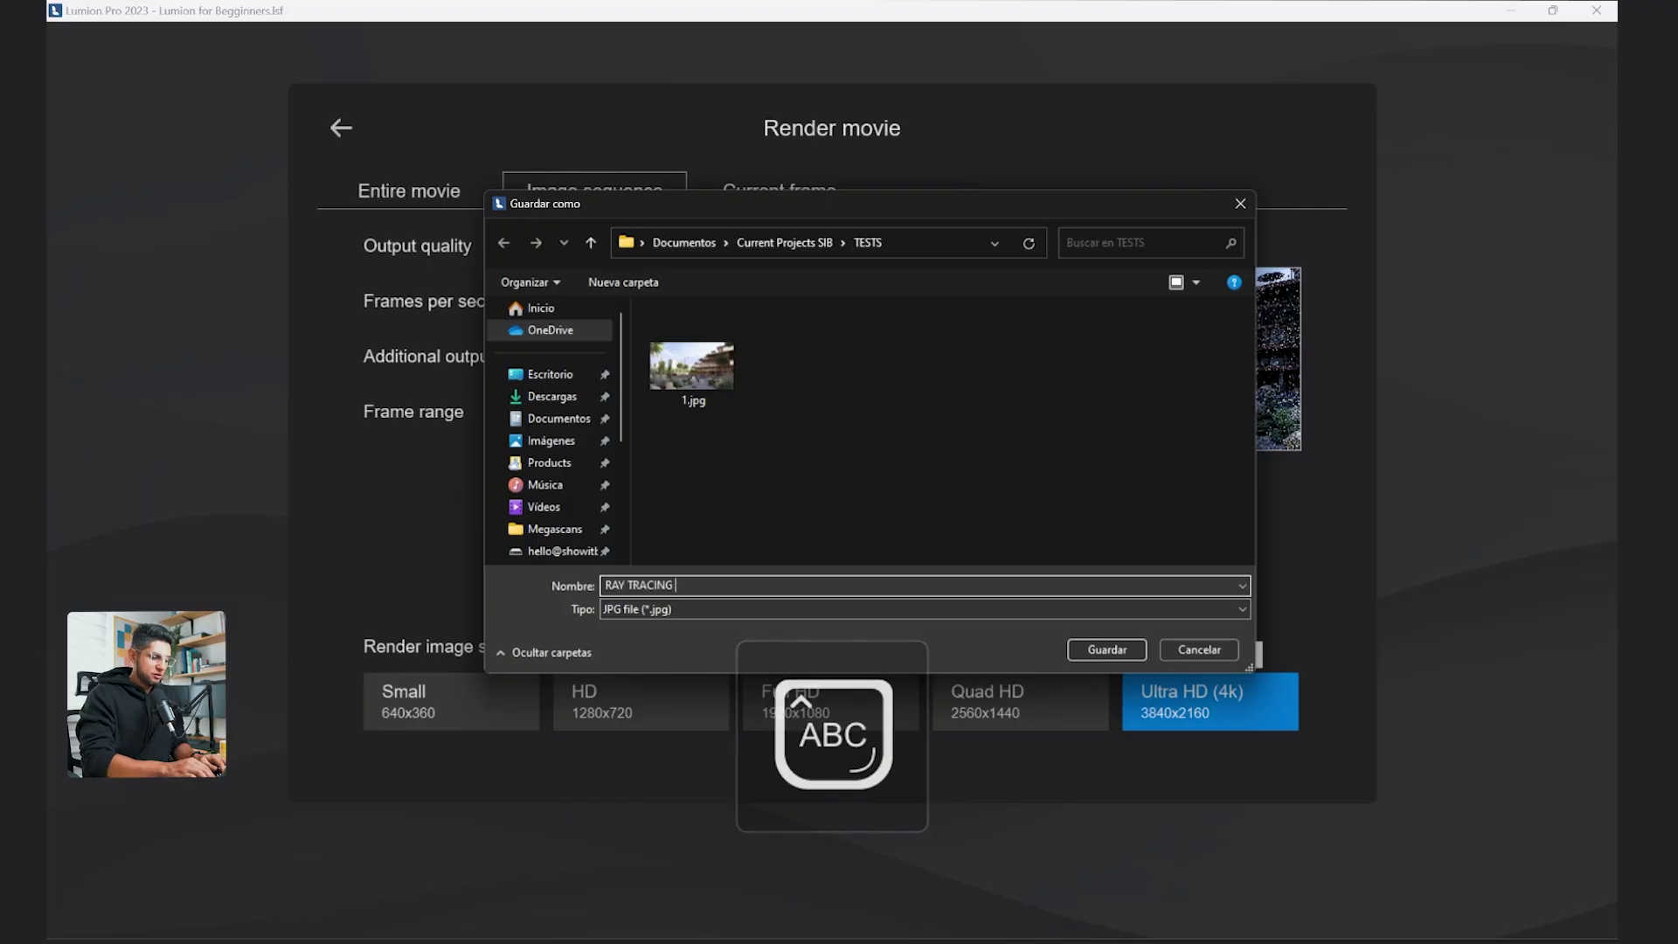
left_click(1103, 650)
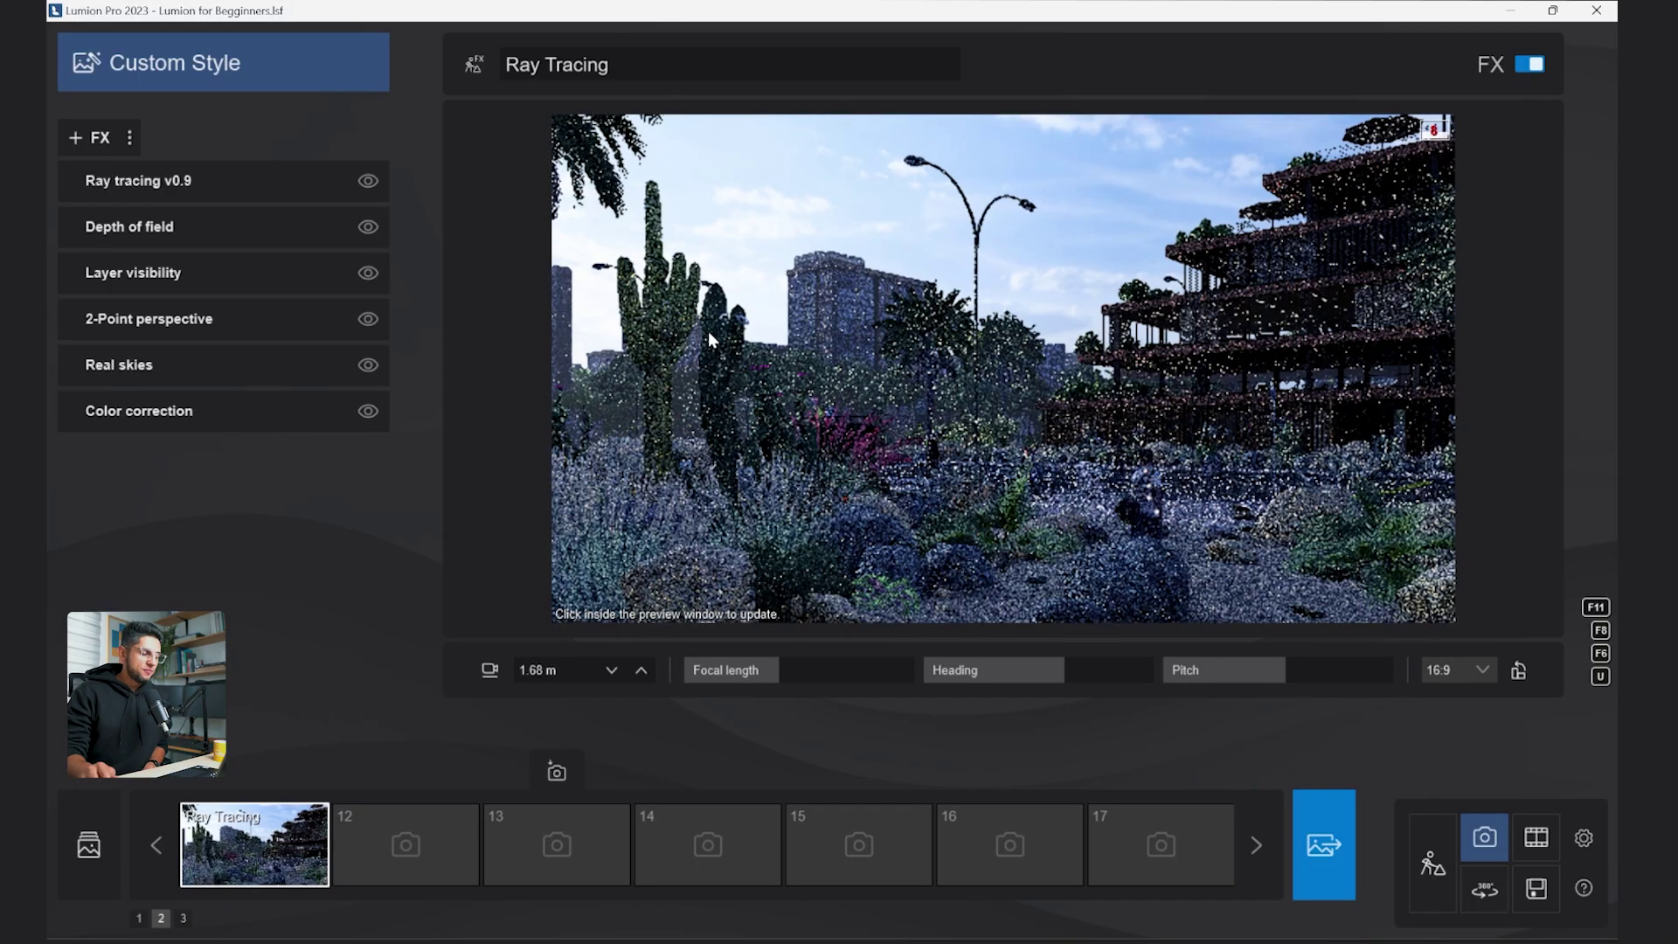
Copy the Ray Tracing photo and paste the duplicate into photo slot 12.
left_click(319, 815)
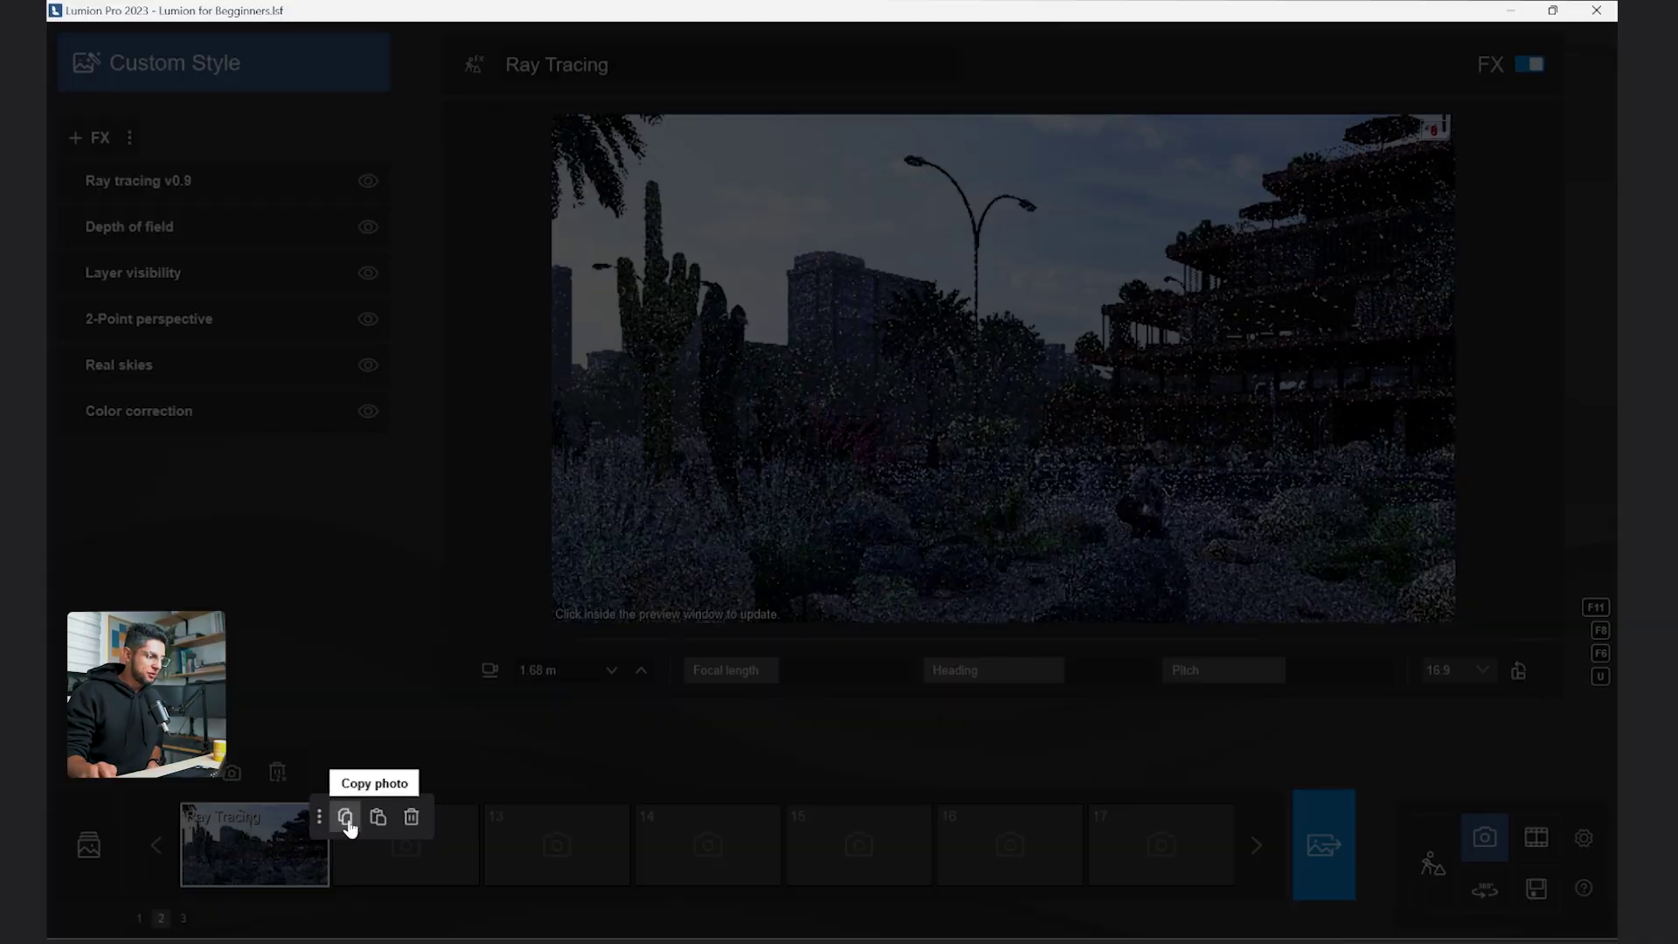
left_click(348, 816)
left_click(470, 818)
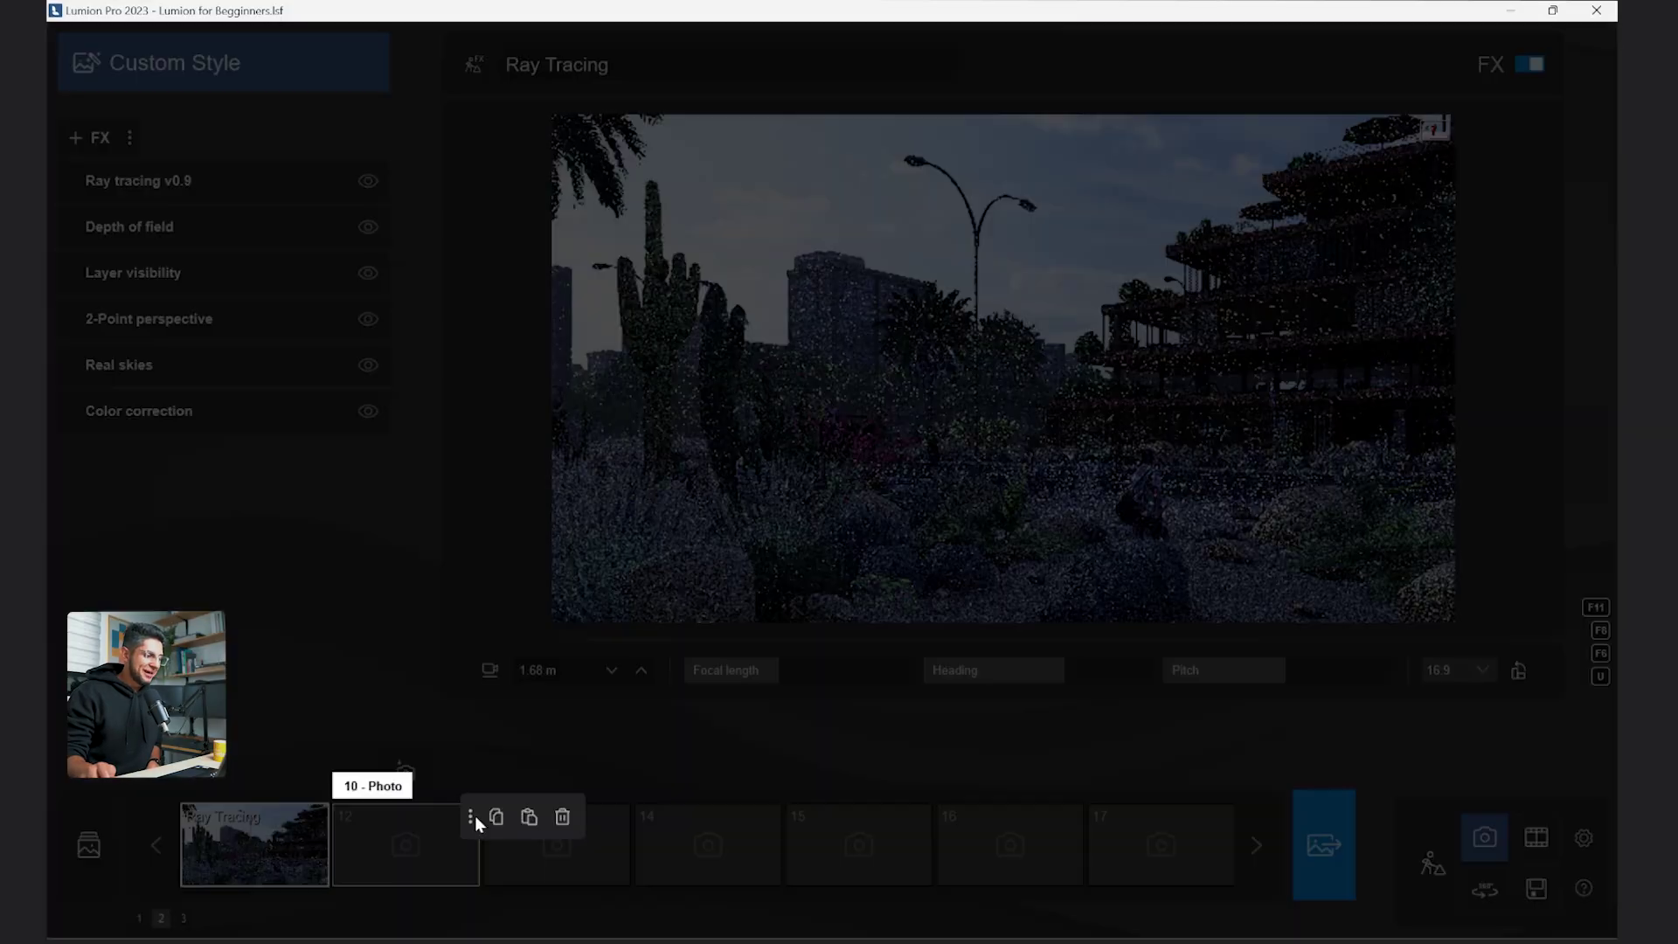
left_click(528, 815)
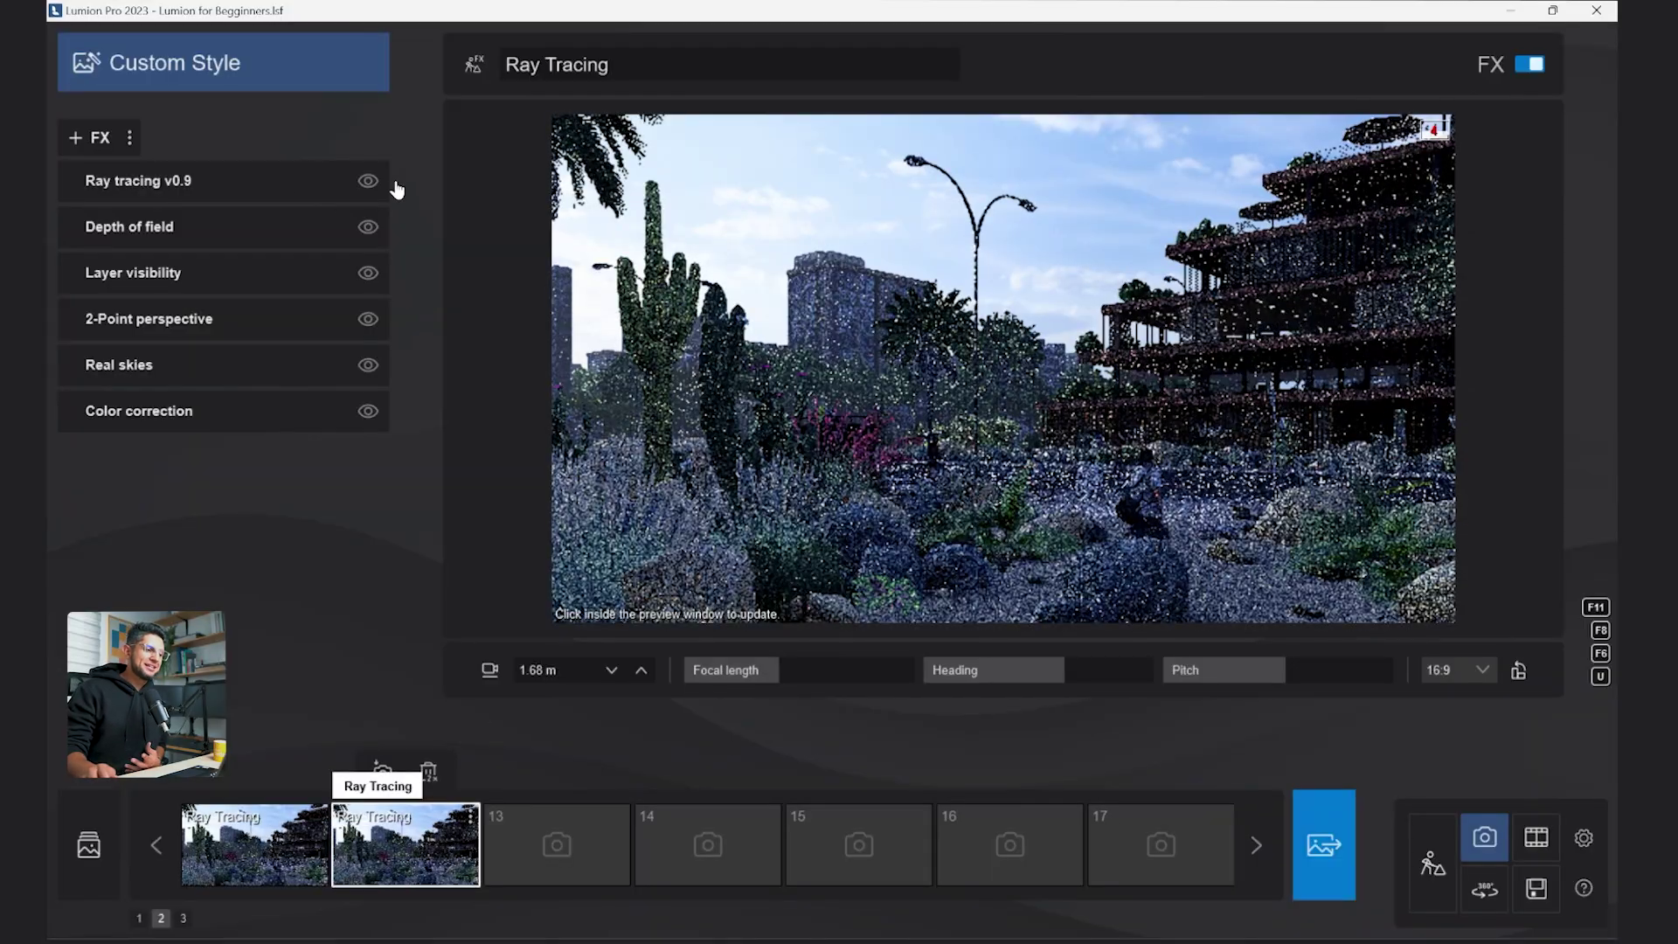
Delete the Ray tracing v0.9 effect and add Hyperlight, Sky light, Reflection, Shadow, Chromatic aberrations, Bloom and Print poster enhancer.
double_click(414, 181)
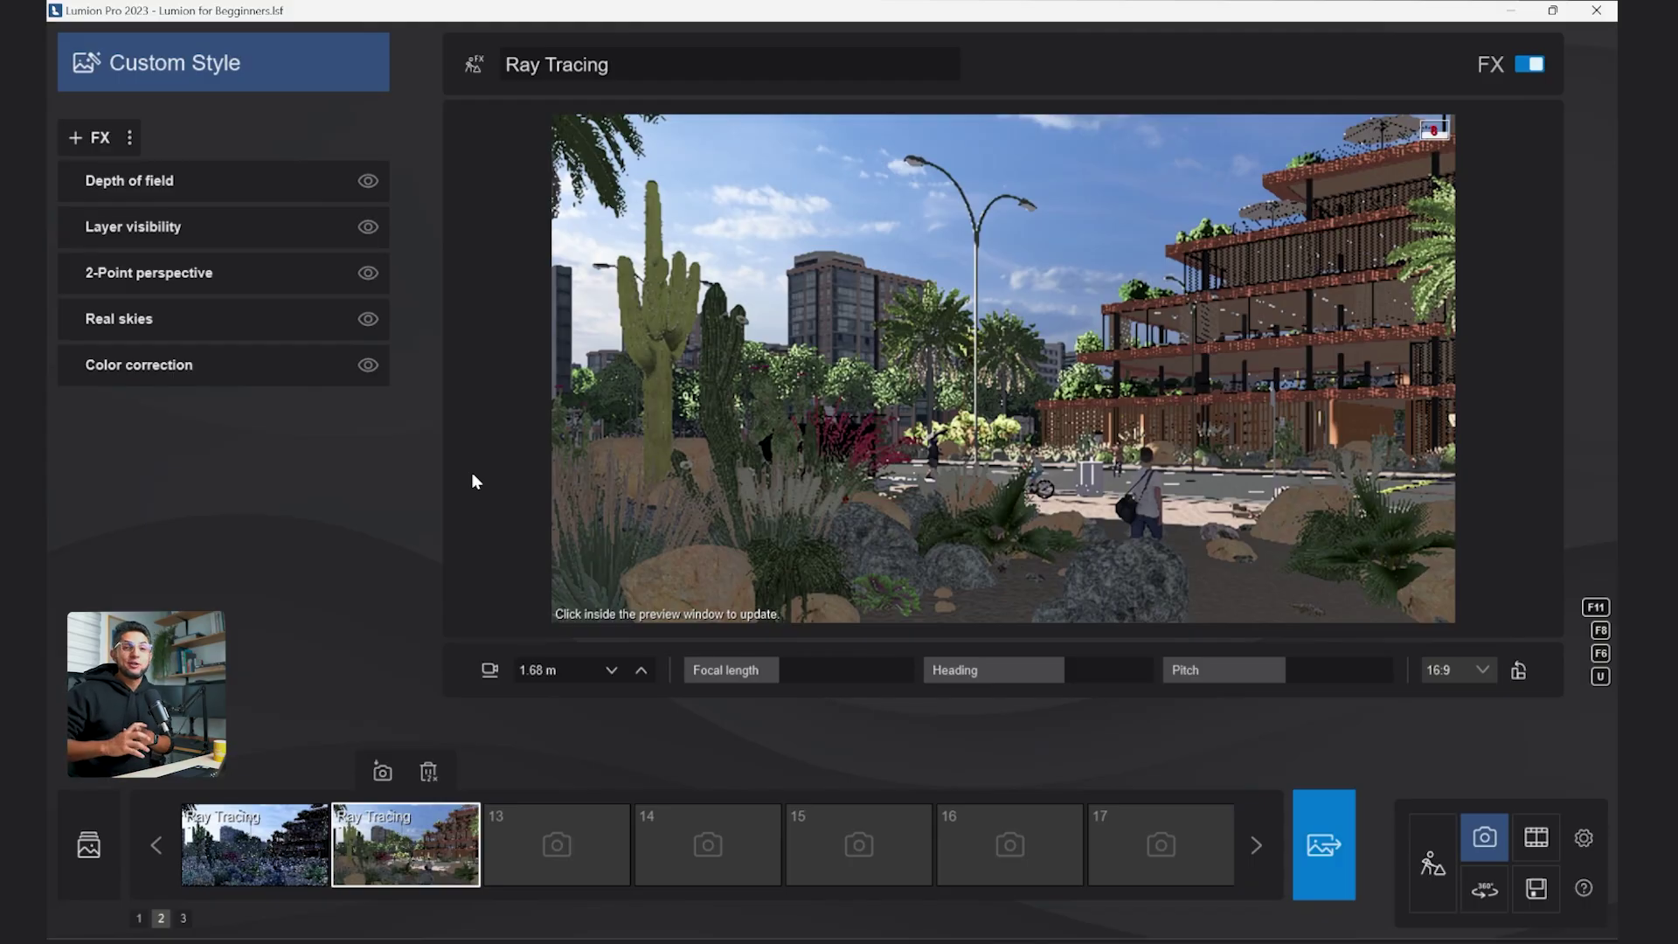
left_click(93, 140)
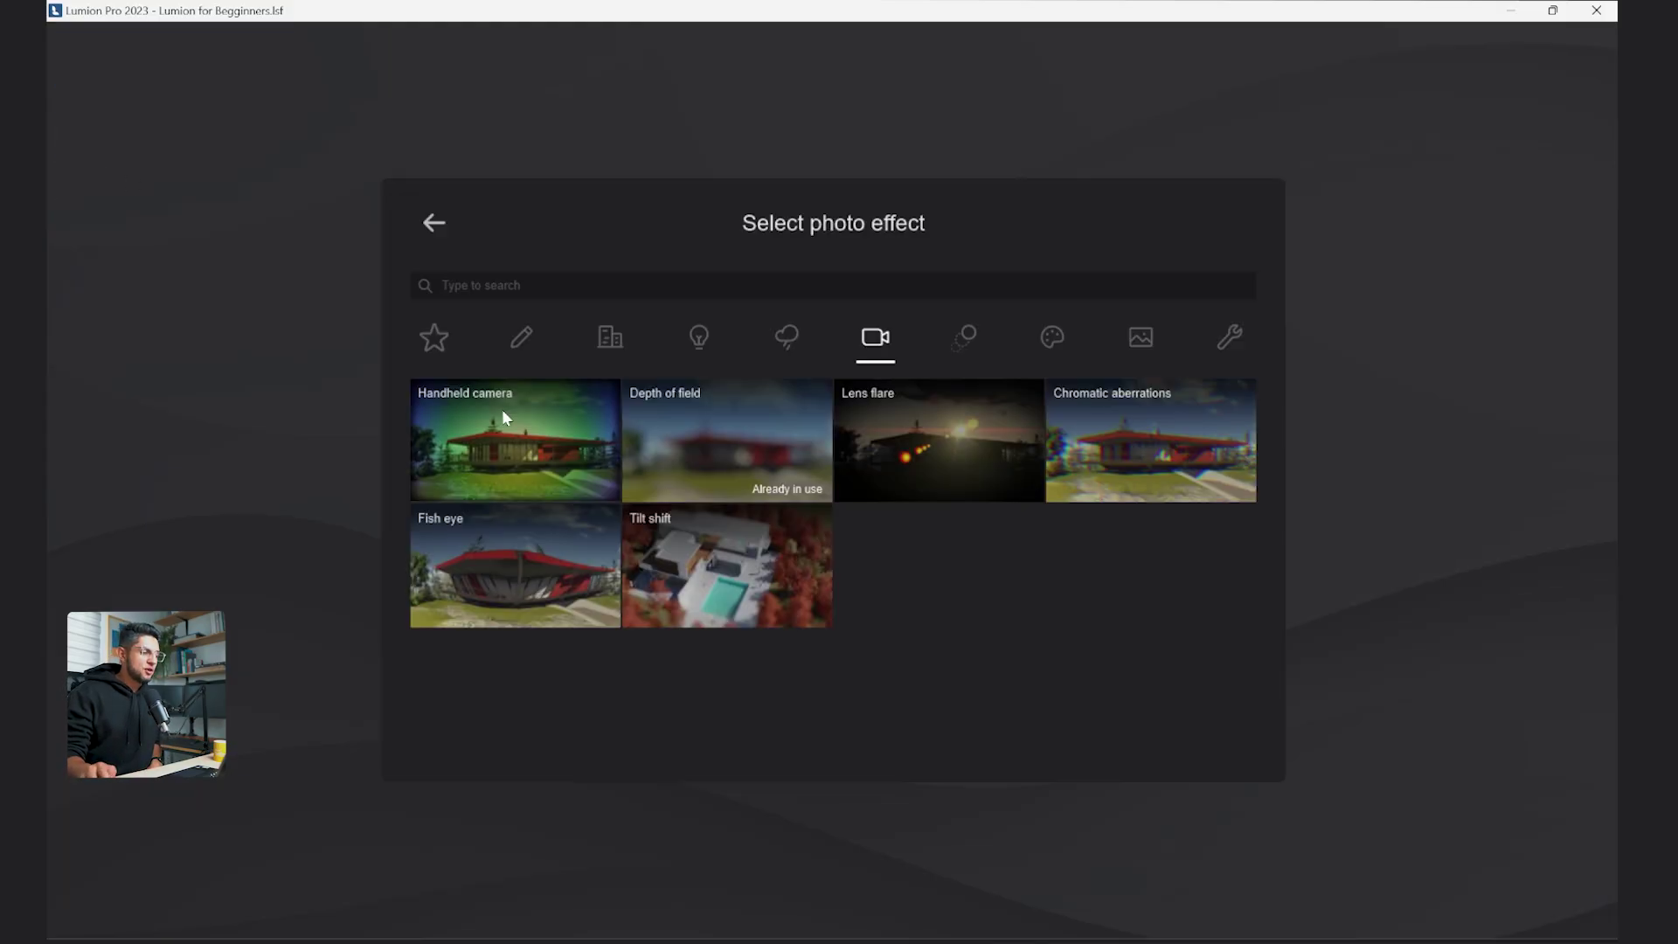
left_click(443, 346)
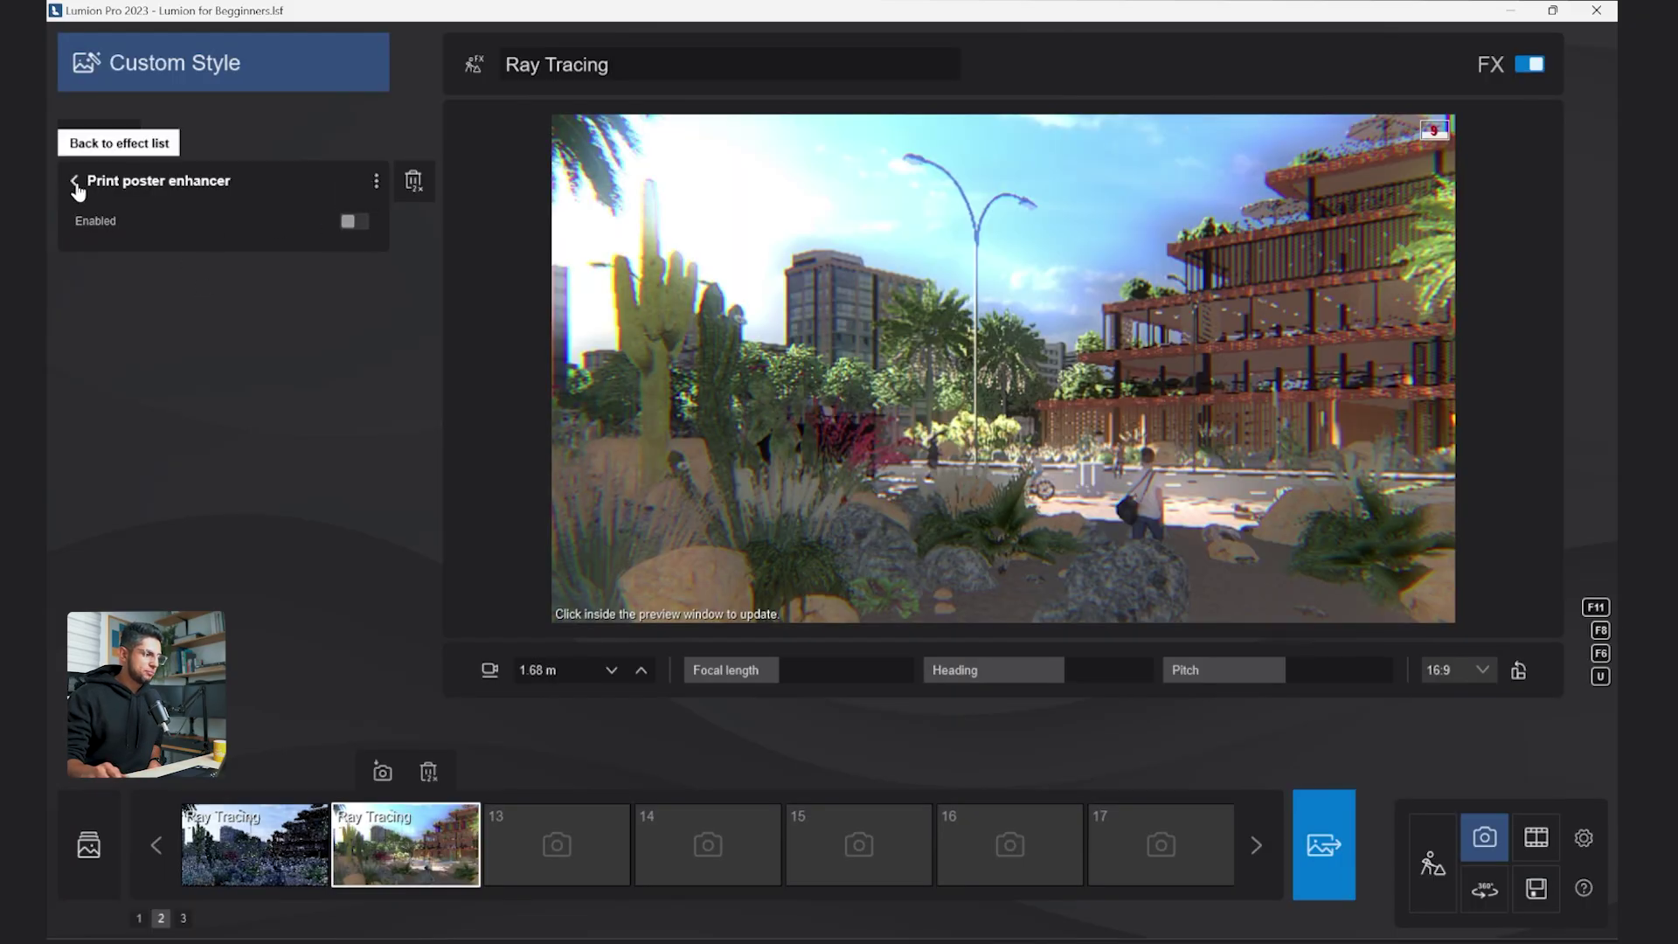
left_click(75, 181)
Disable the Bloom, Chromatic aberrations, Shadow, Sky light and Hyperlight effects on the duplicated photo.
left_click(368, 226)
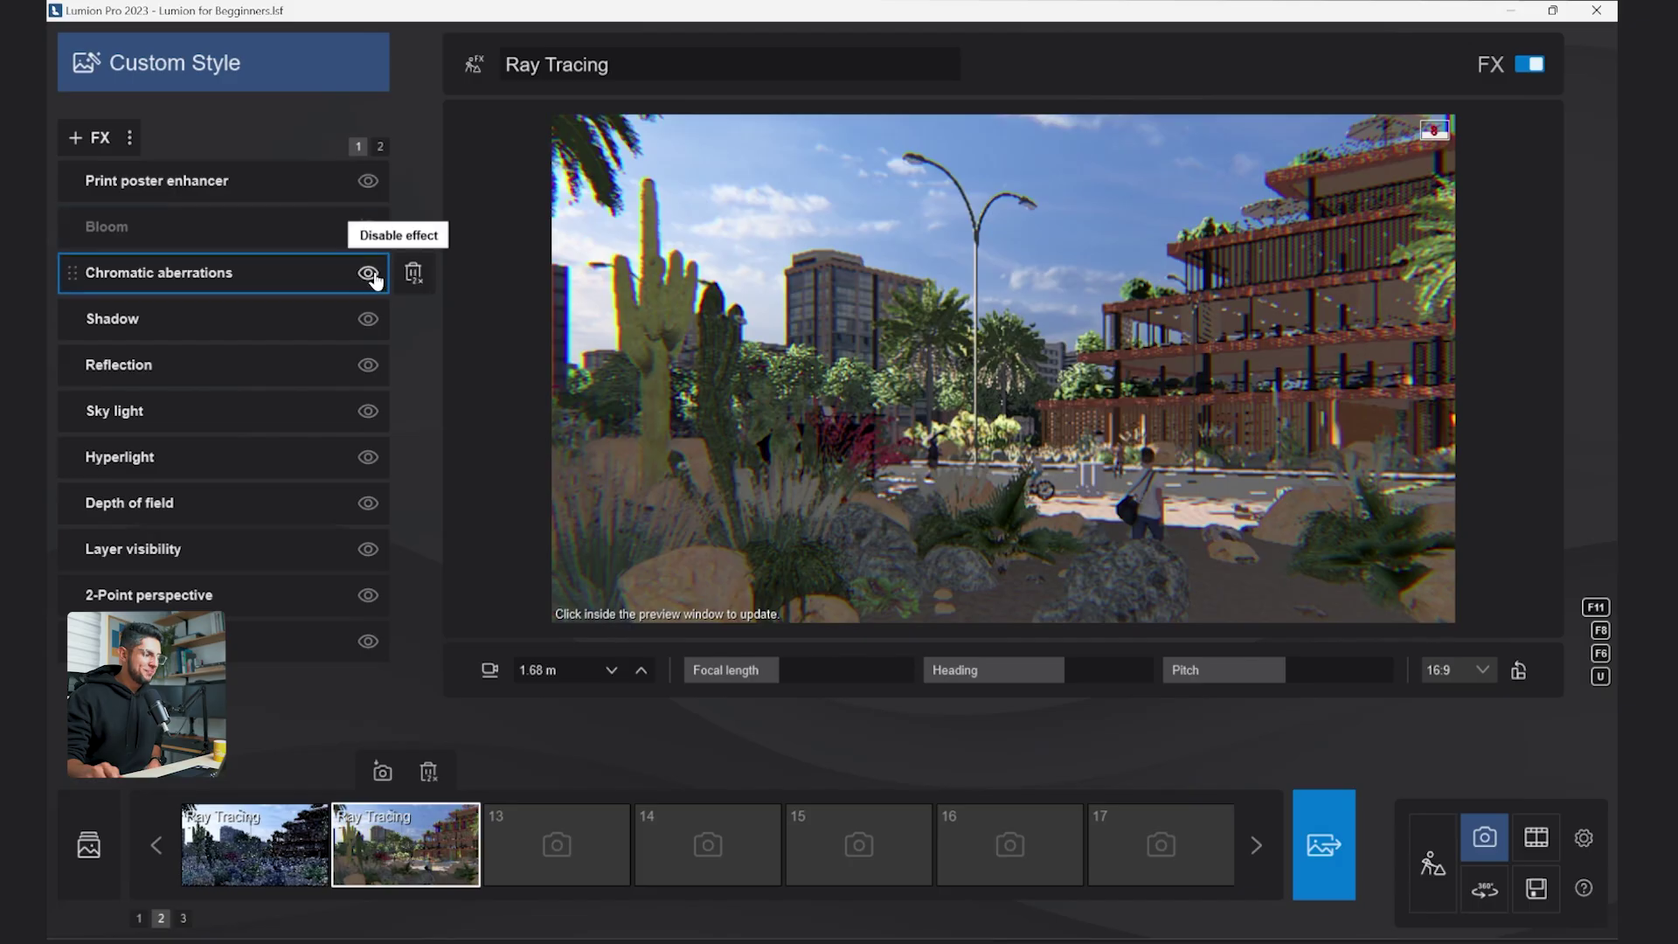
left_click(369, 274)
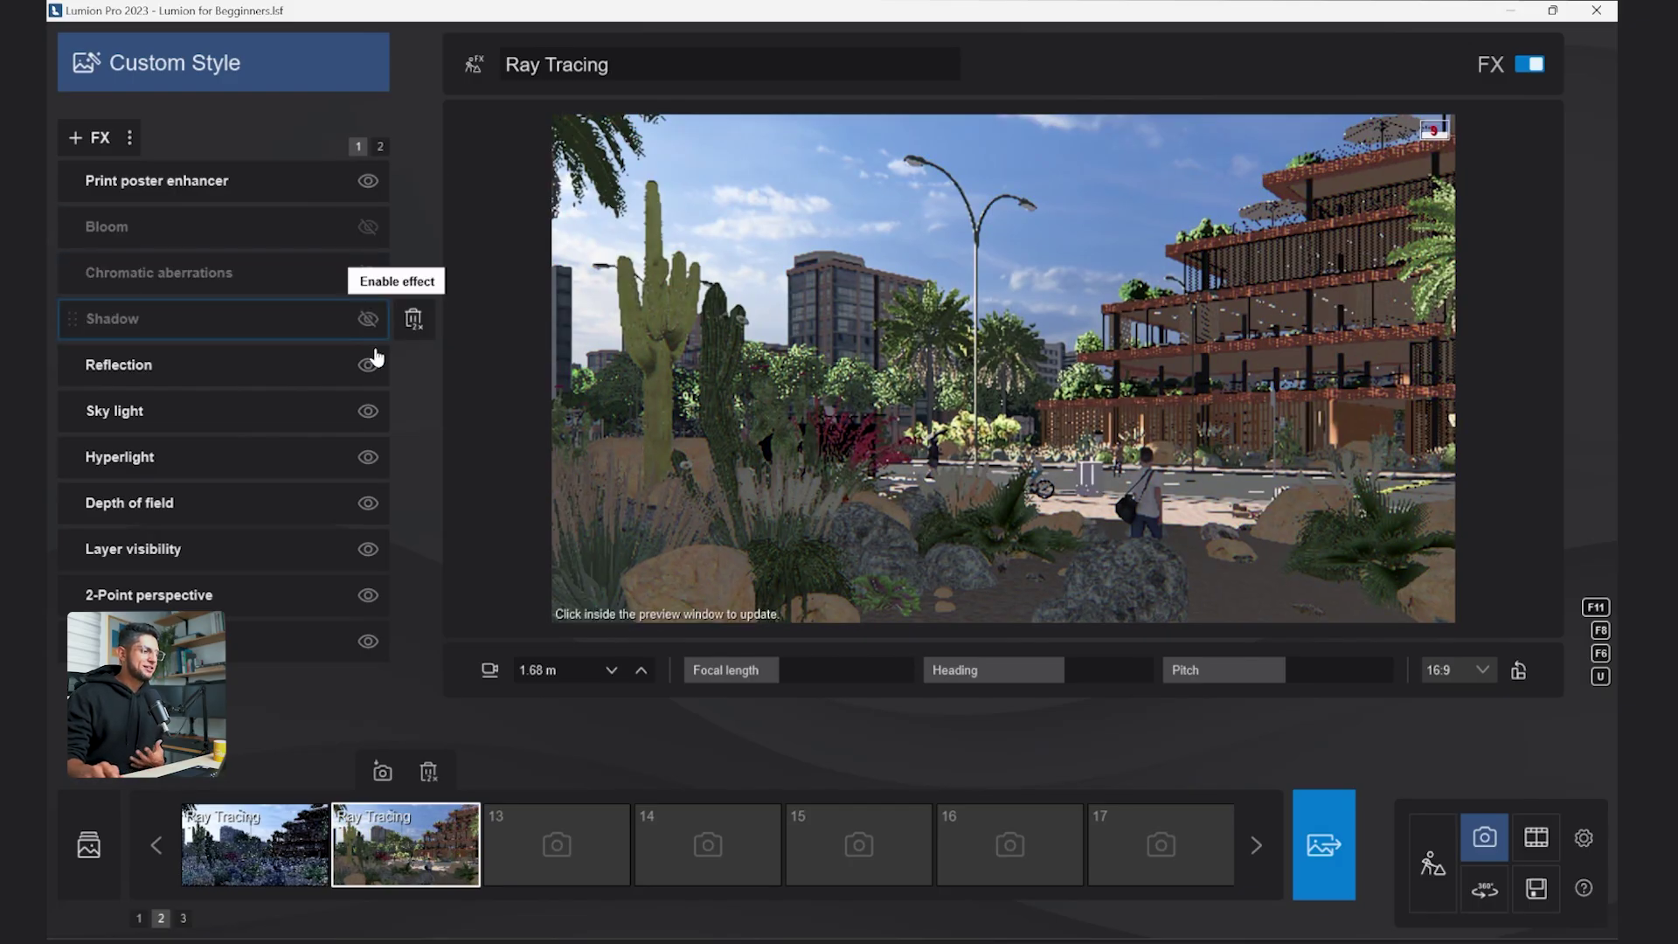
left_click(368, 411)
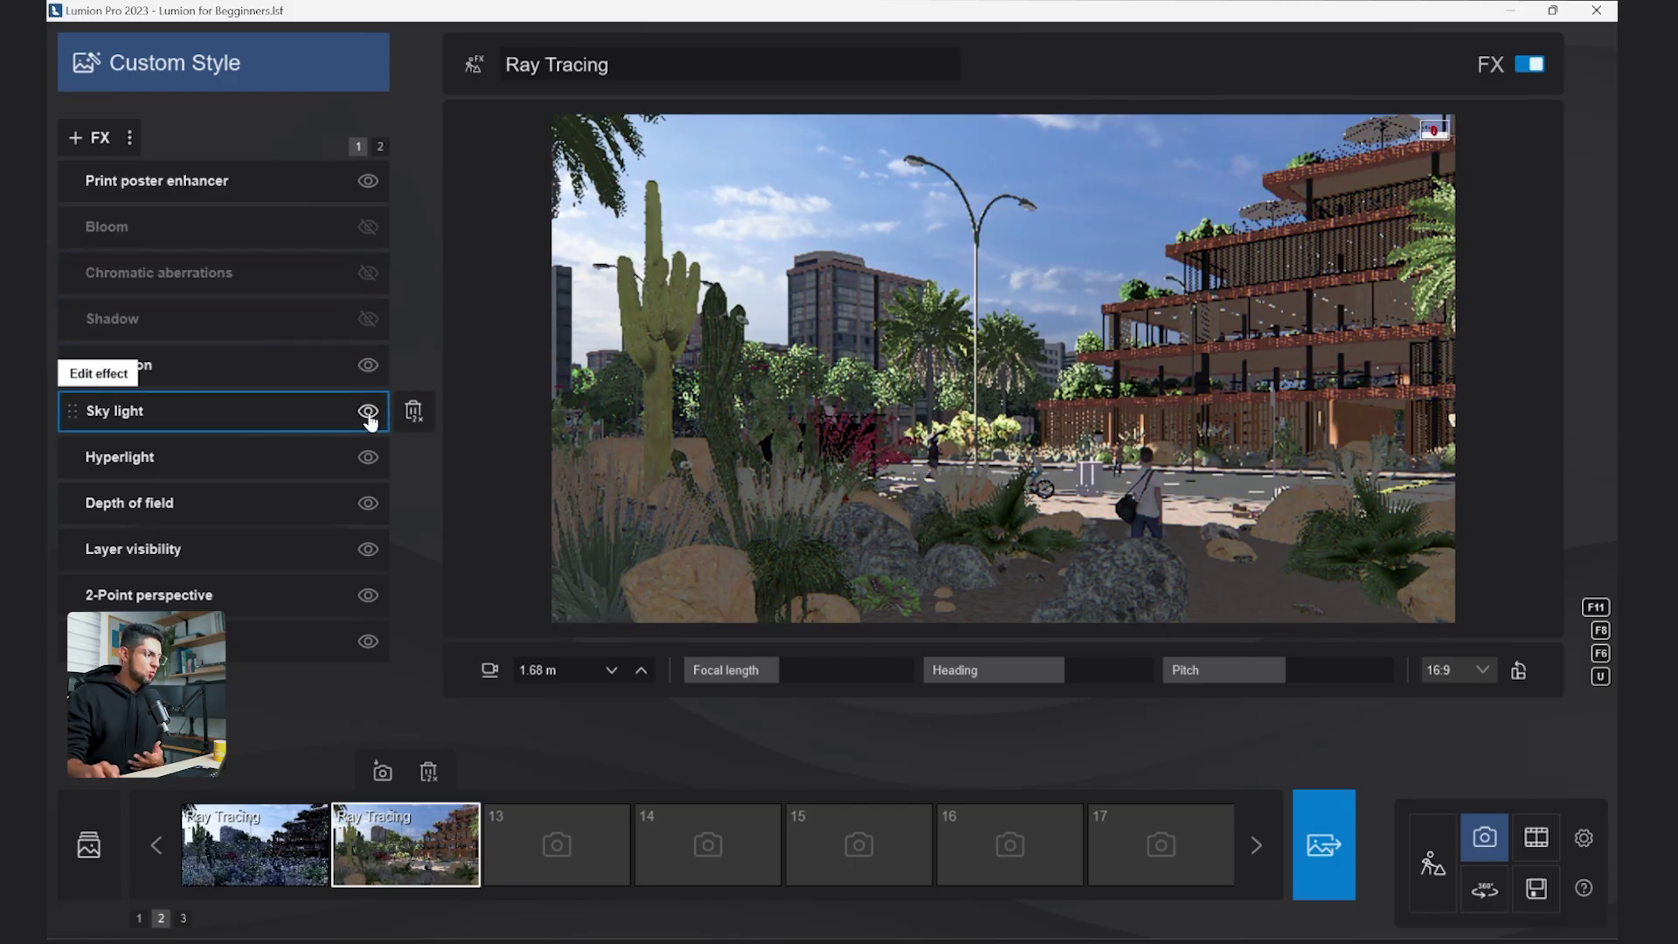
left_click(376, 461)
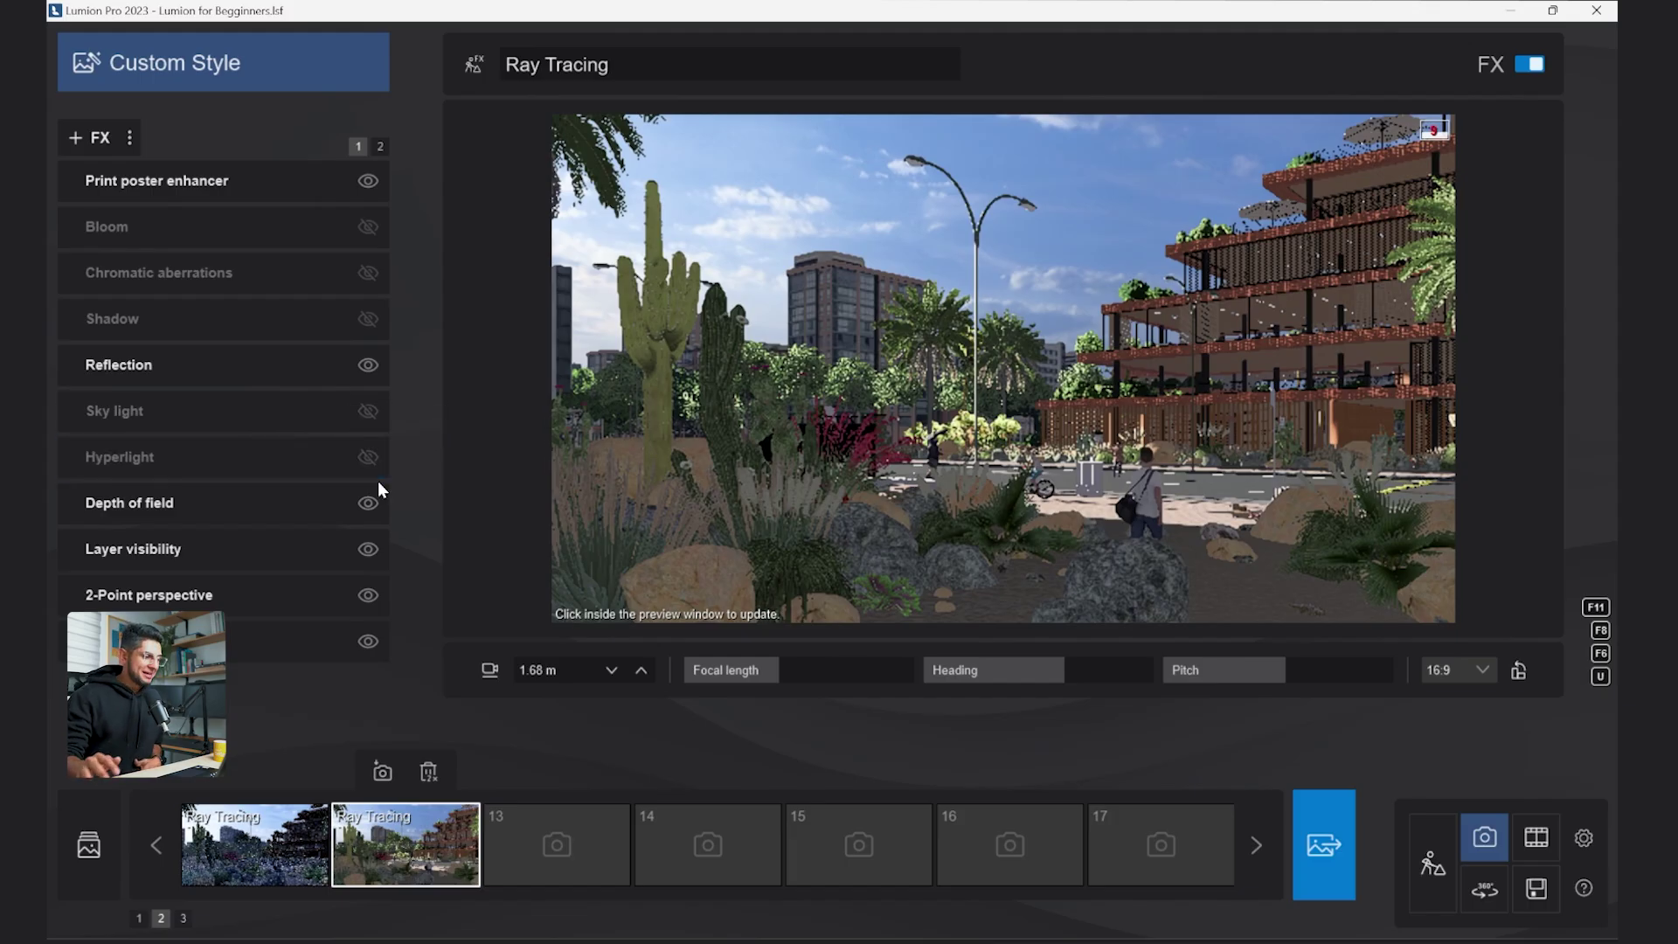
Turn Hyperlight back on, set its amount to 43.5%, and show it in an updated preview.
left_click(368, 457)
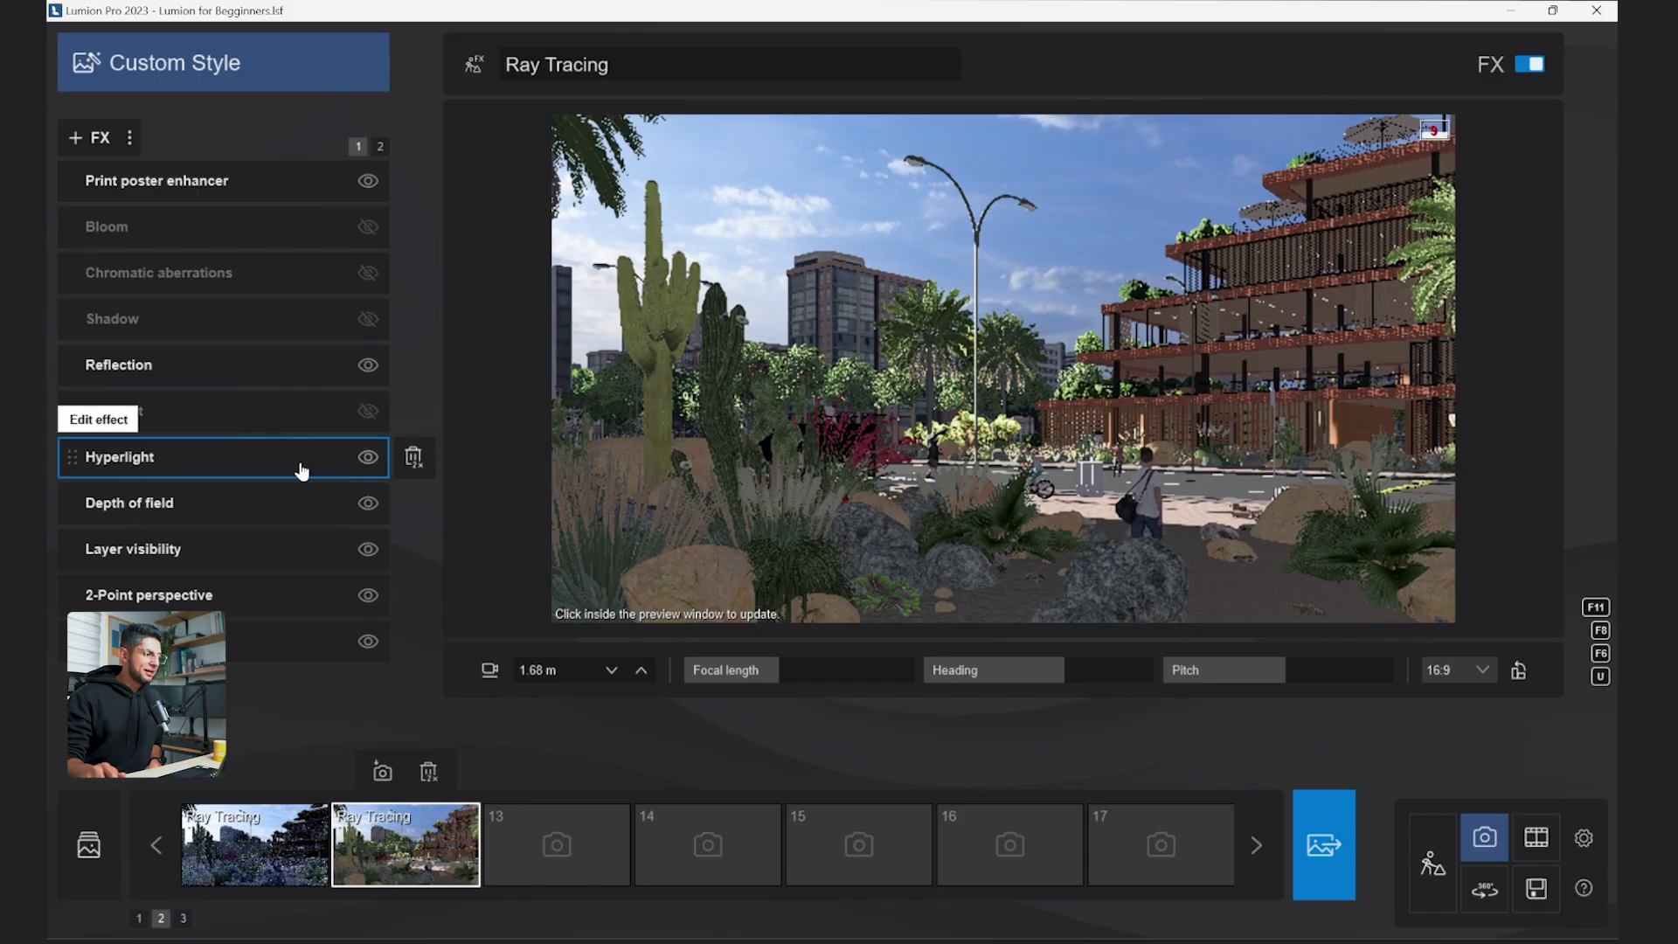
left_click(301, 470)
left_click(232, 217)
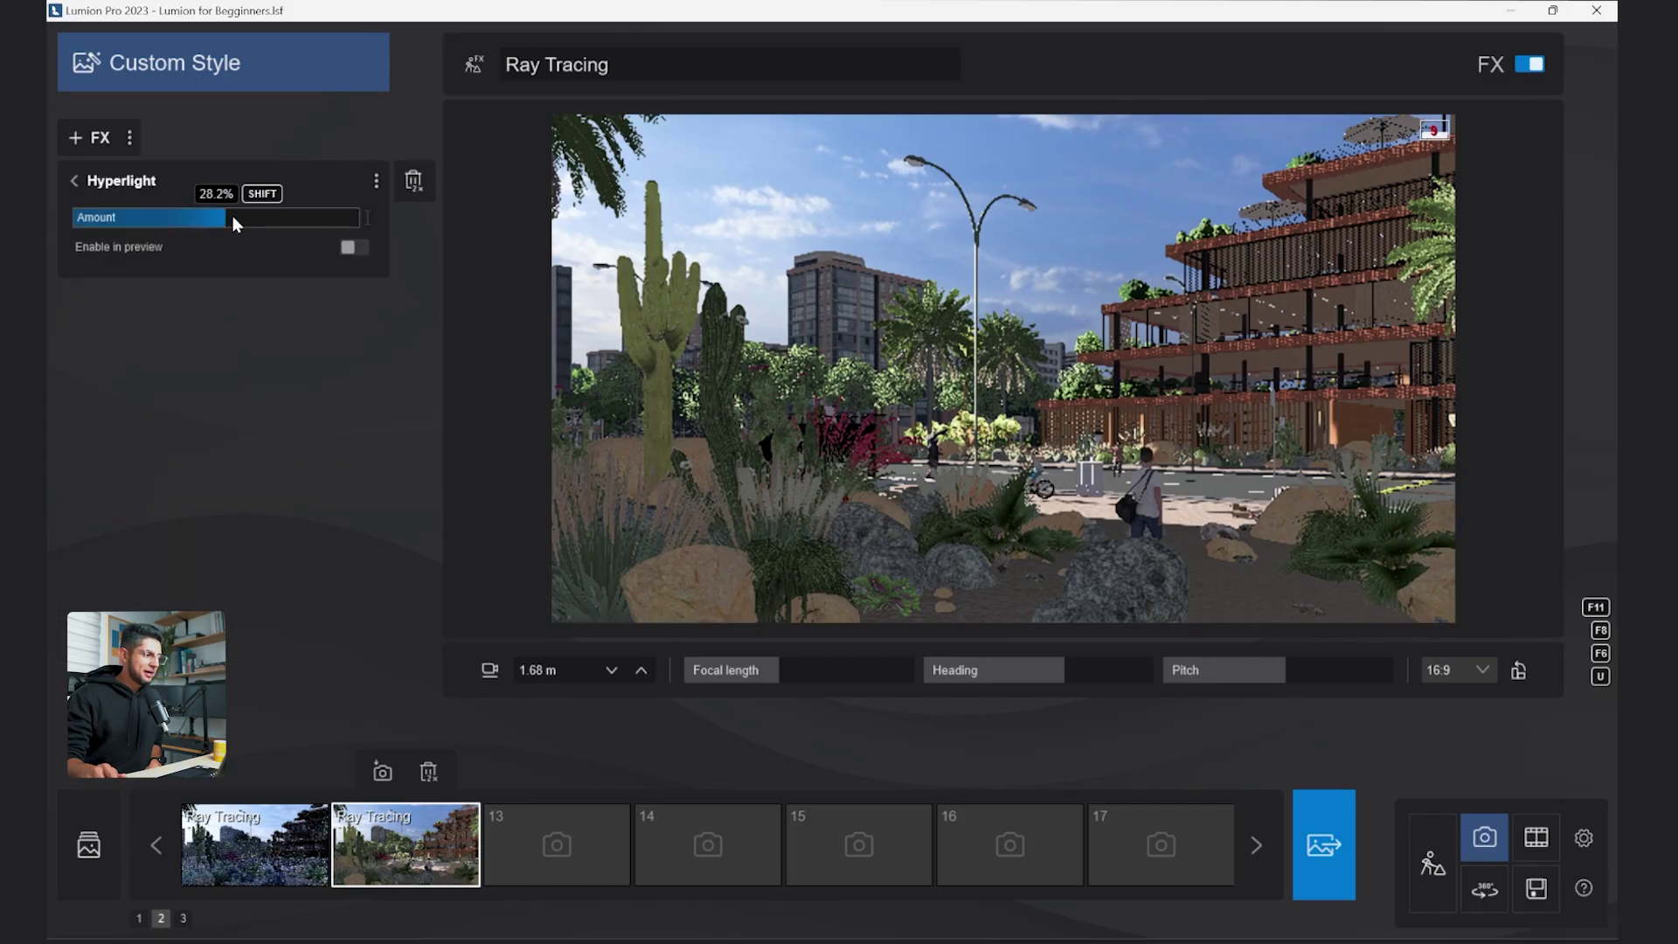
left_click_drag(259, 220, 264, 221, "shift")
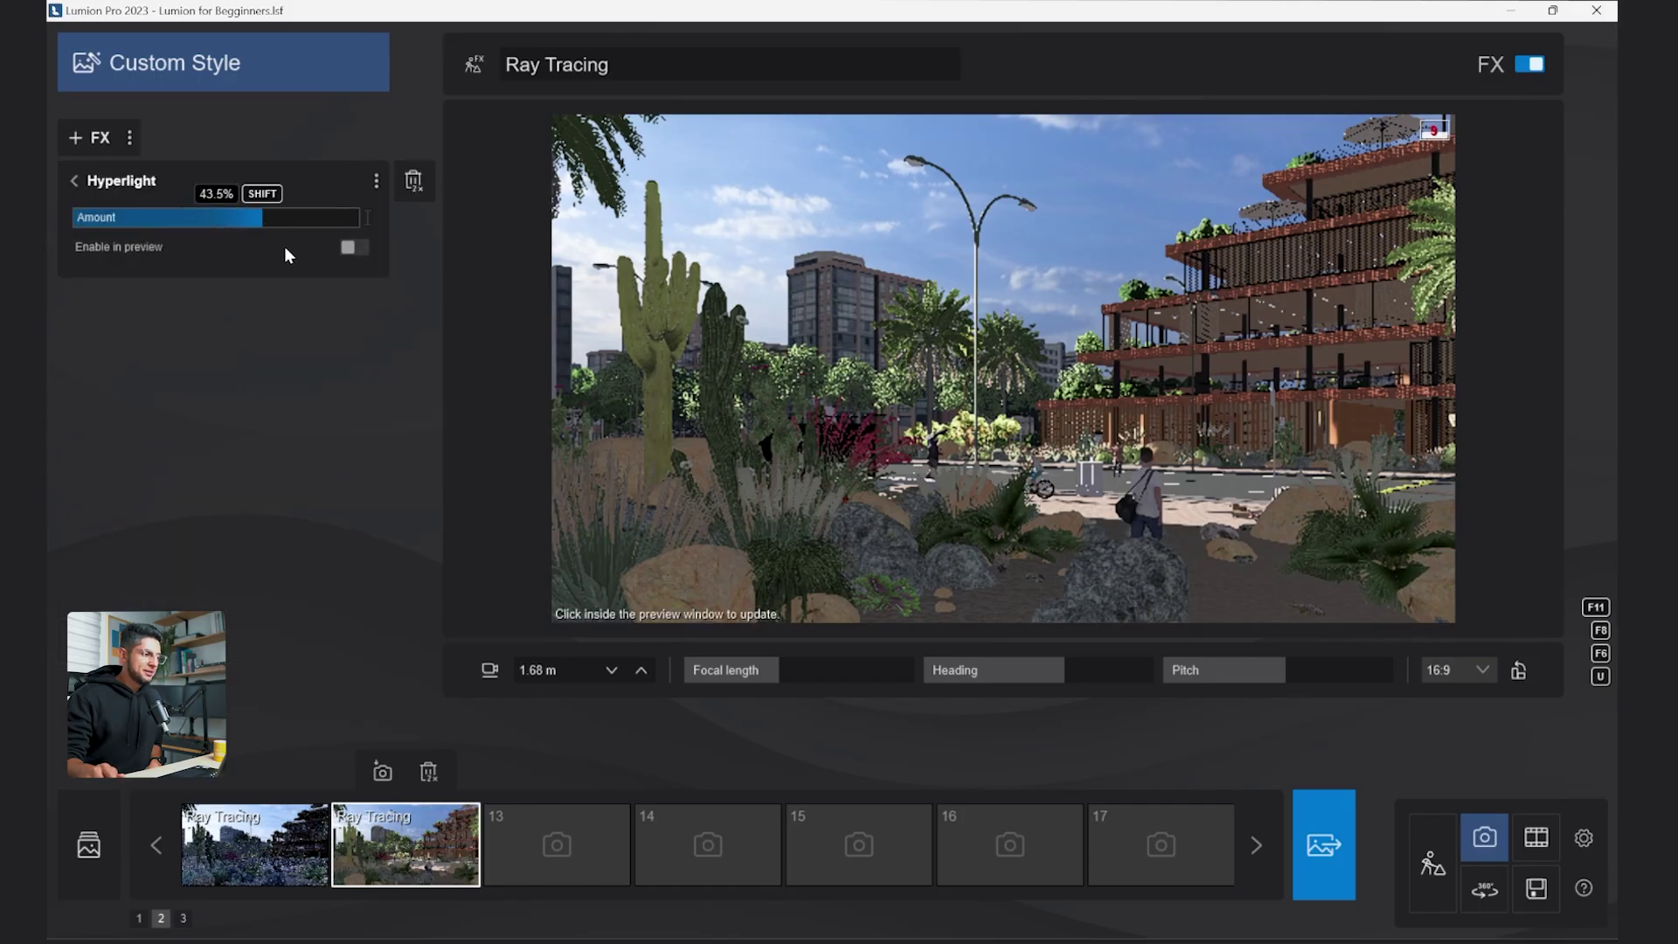
left_click(354, 248)
left_click(816, 400)
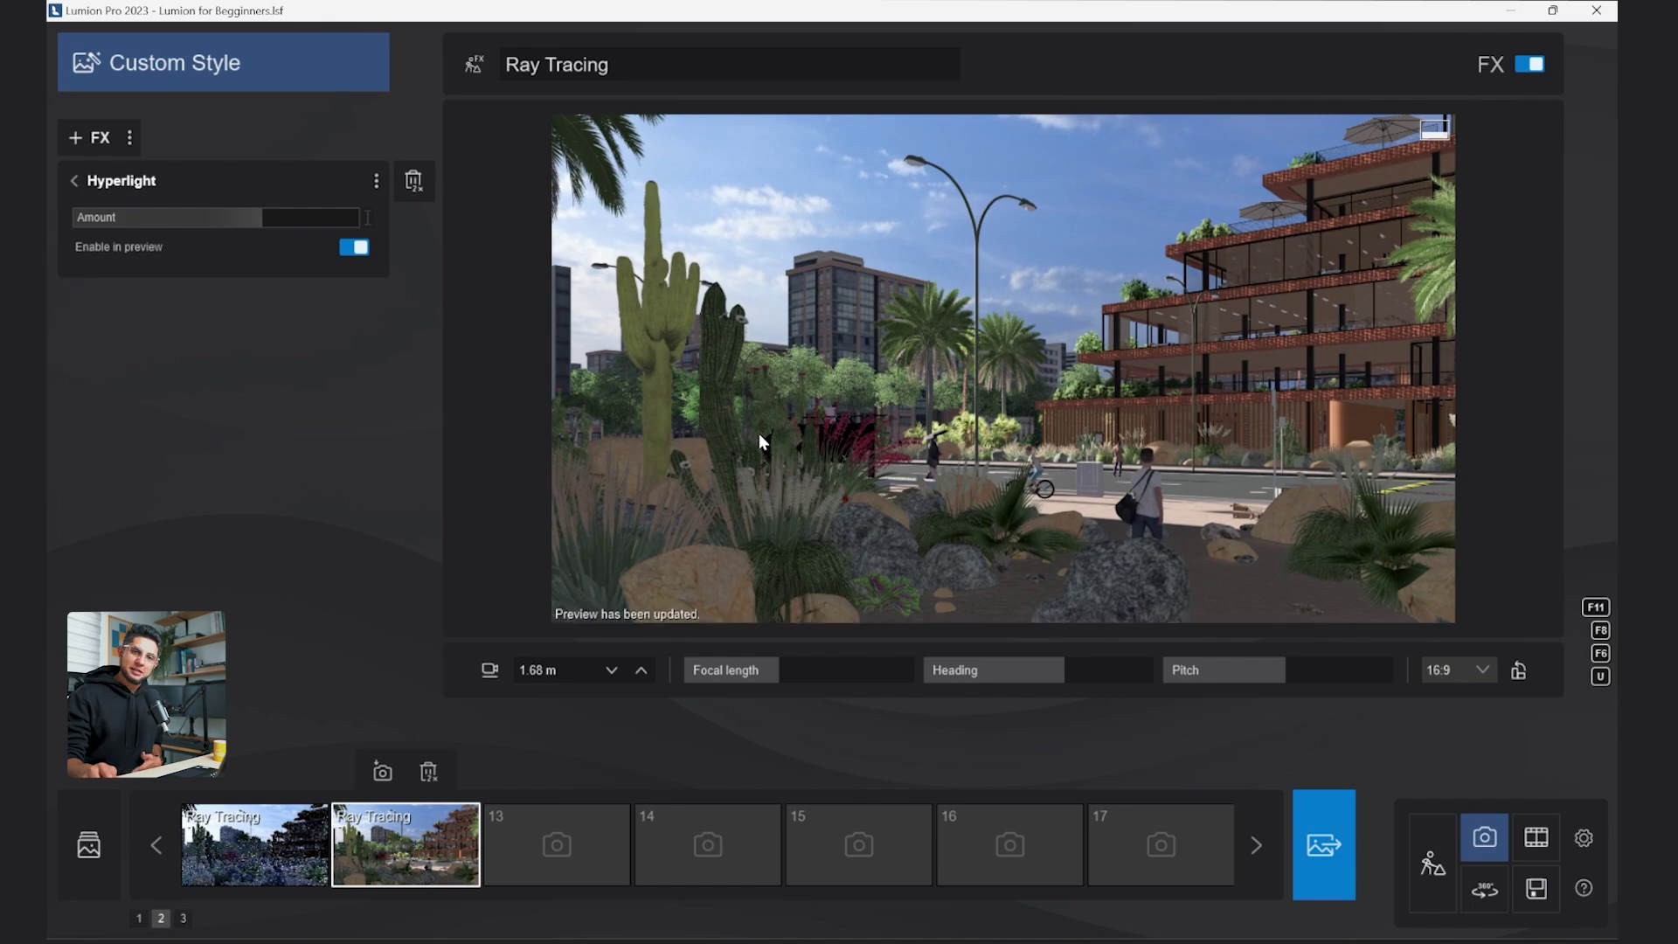
Set Sky light to Ultra render quality with planar and projected reflections enabled.
left_click(73, 180)
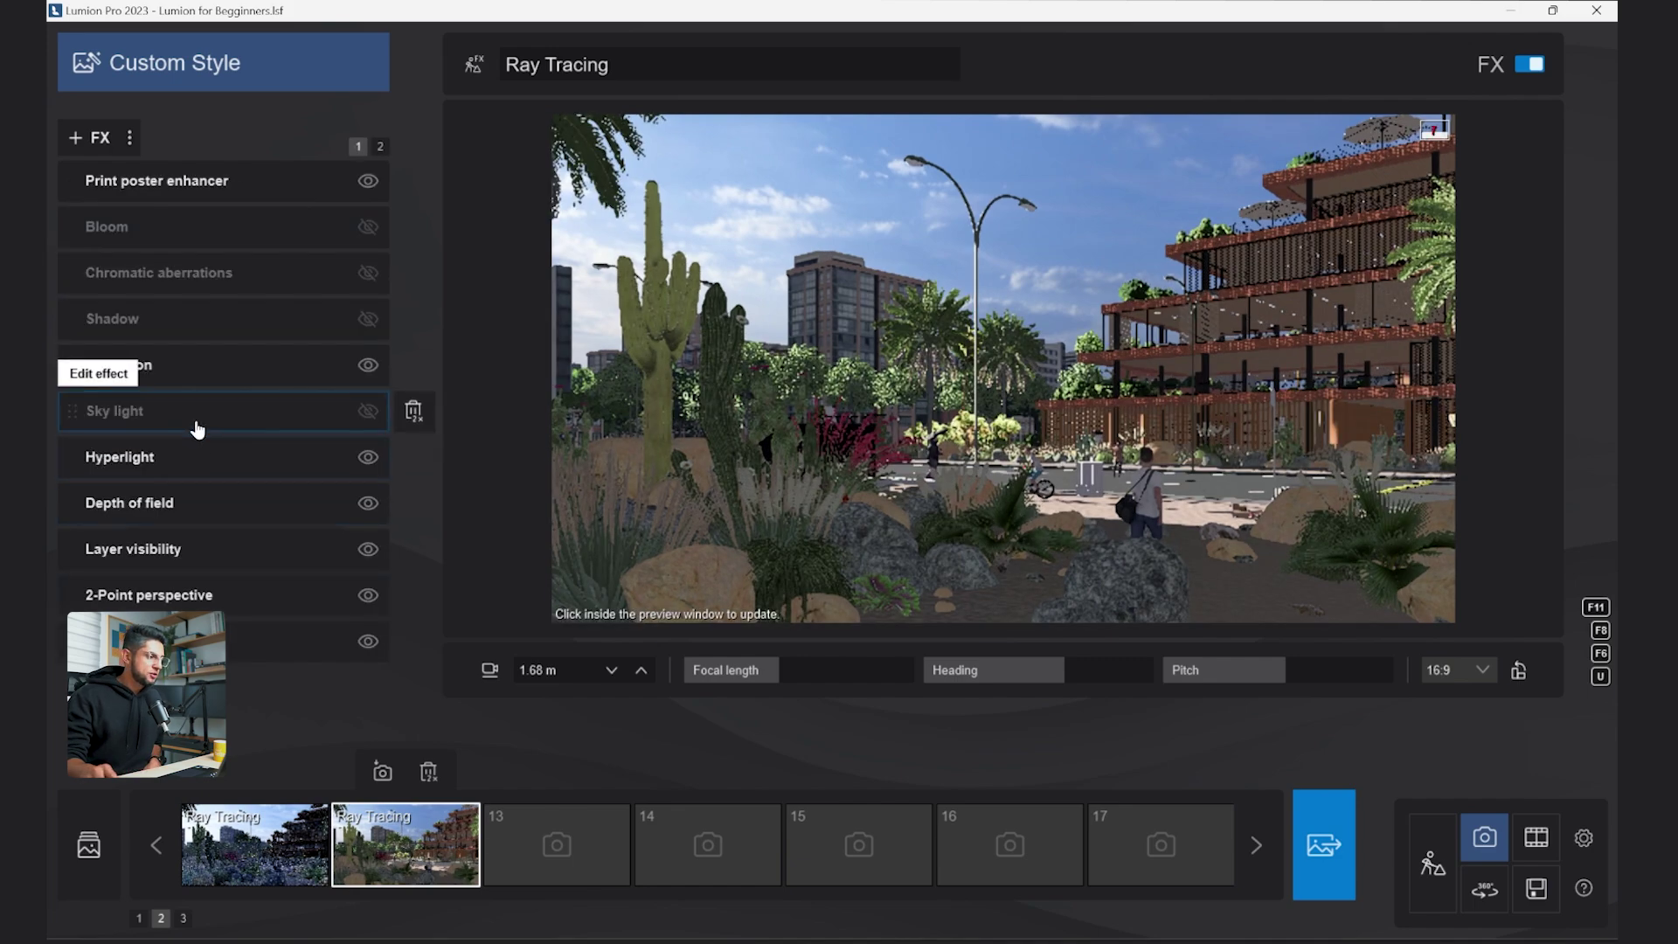
left_click(196, 409)
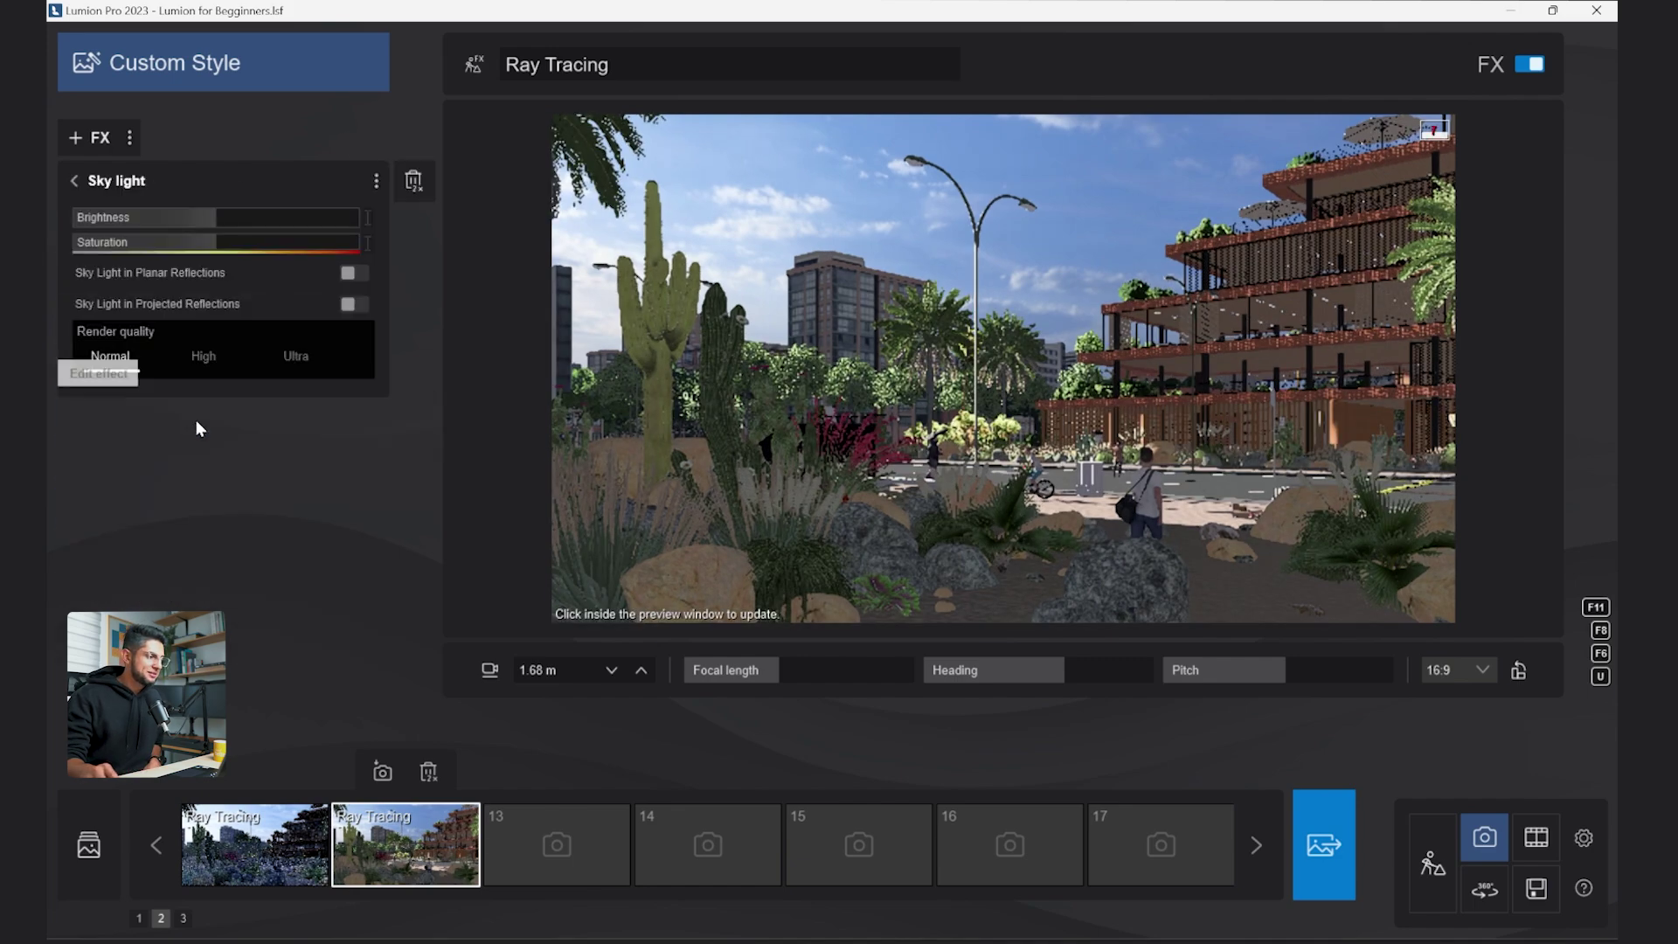
left_click(295, 355)
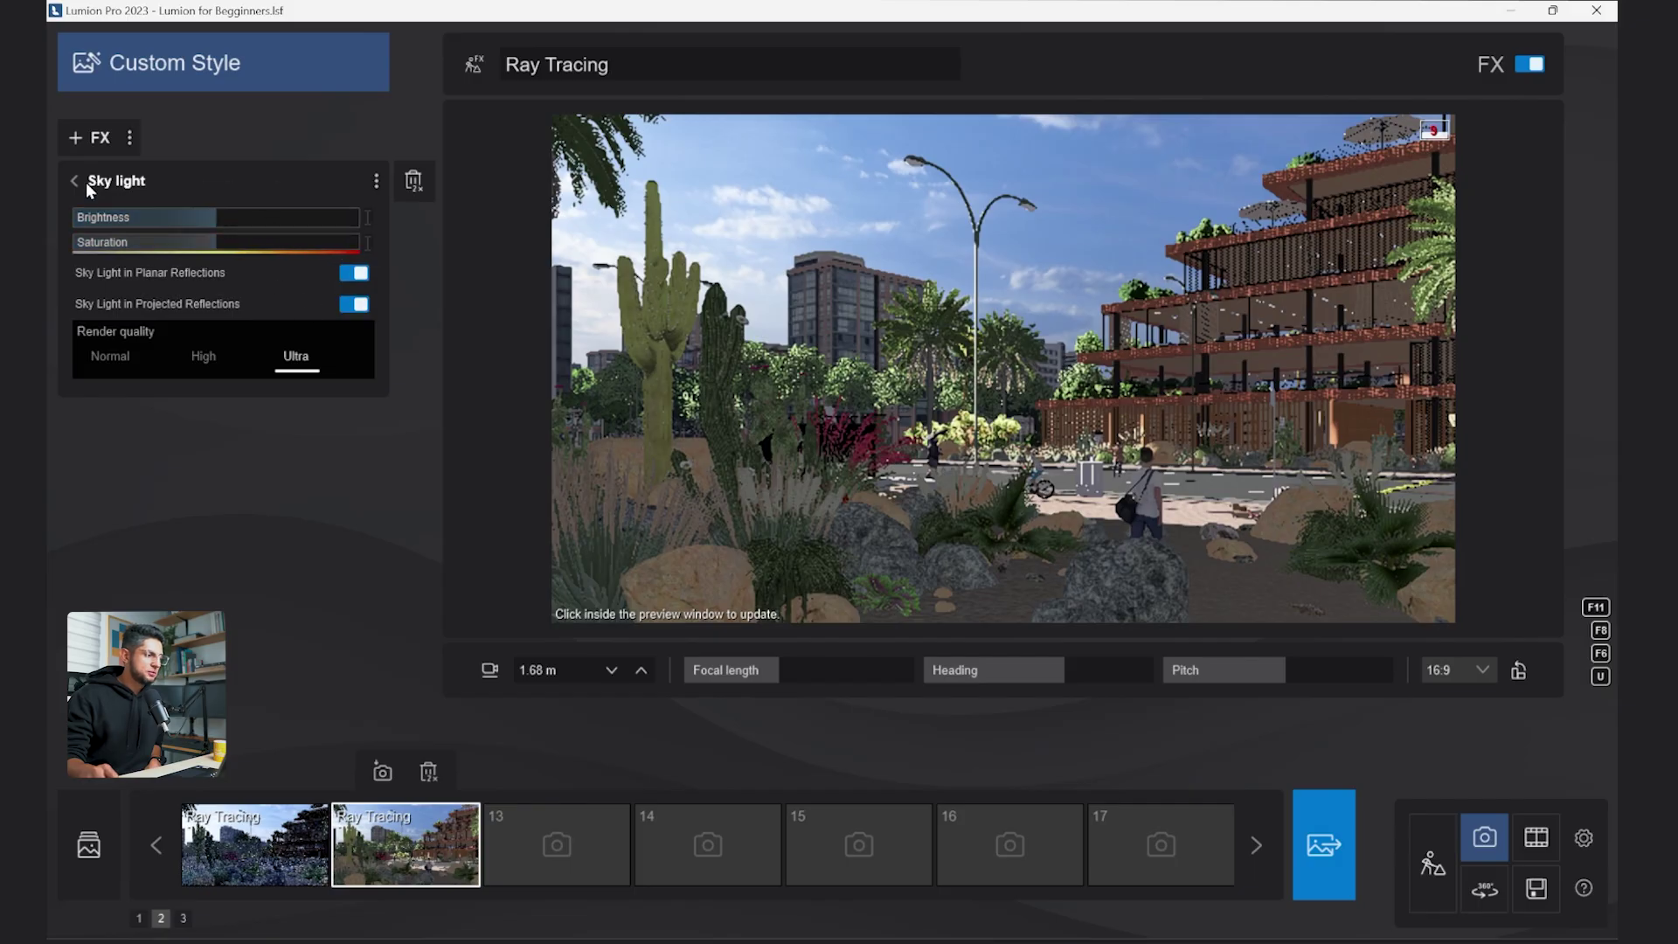
Enable Speedray in the Reflection effect and add seven reflection planes, including the building's glass and facade surfaces.
left_click(160, 245)
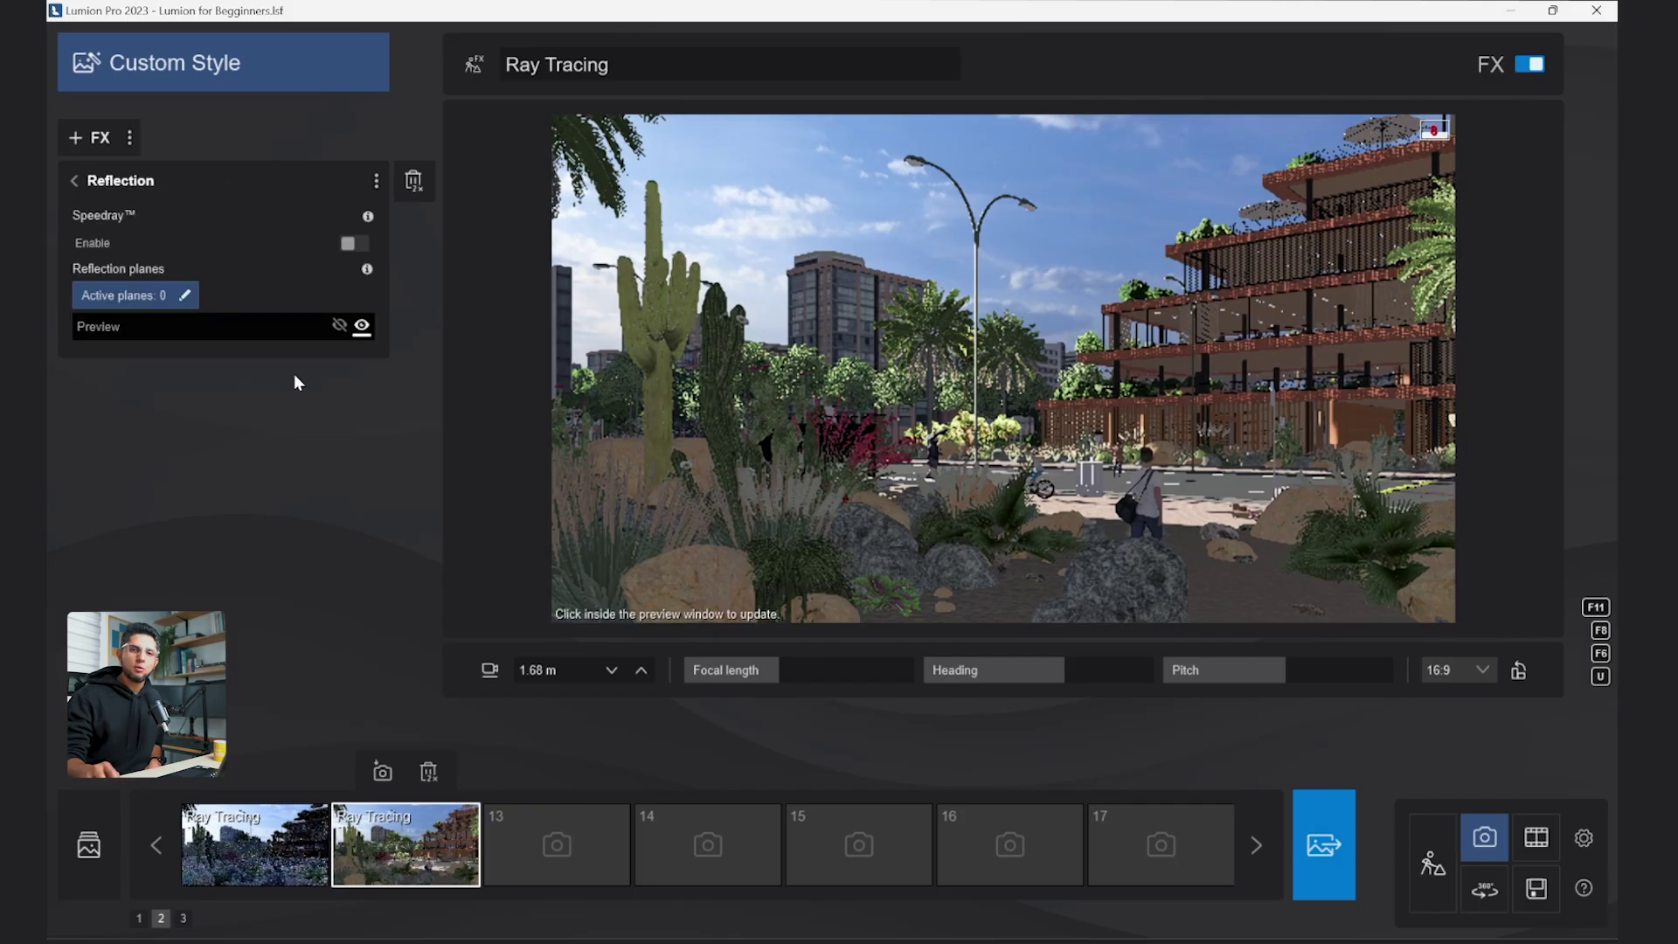
left_click(354, 243)
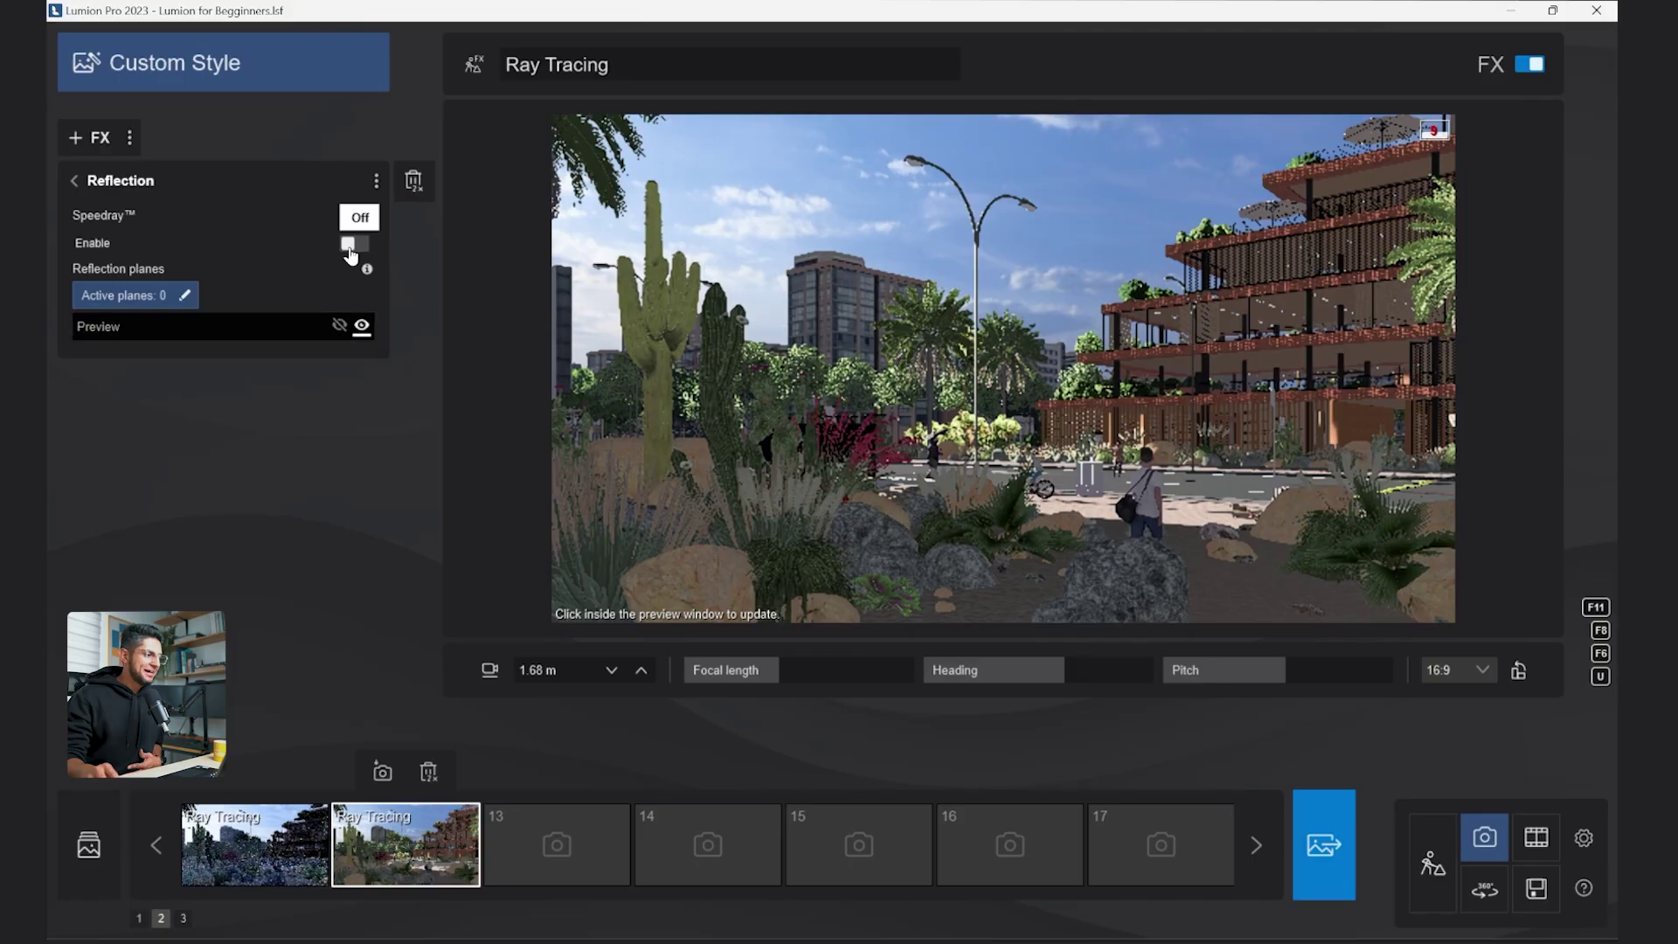
left_click(131, 328)
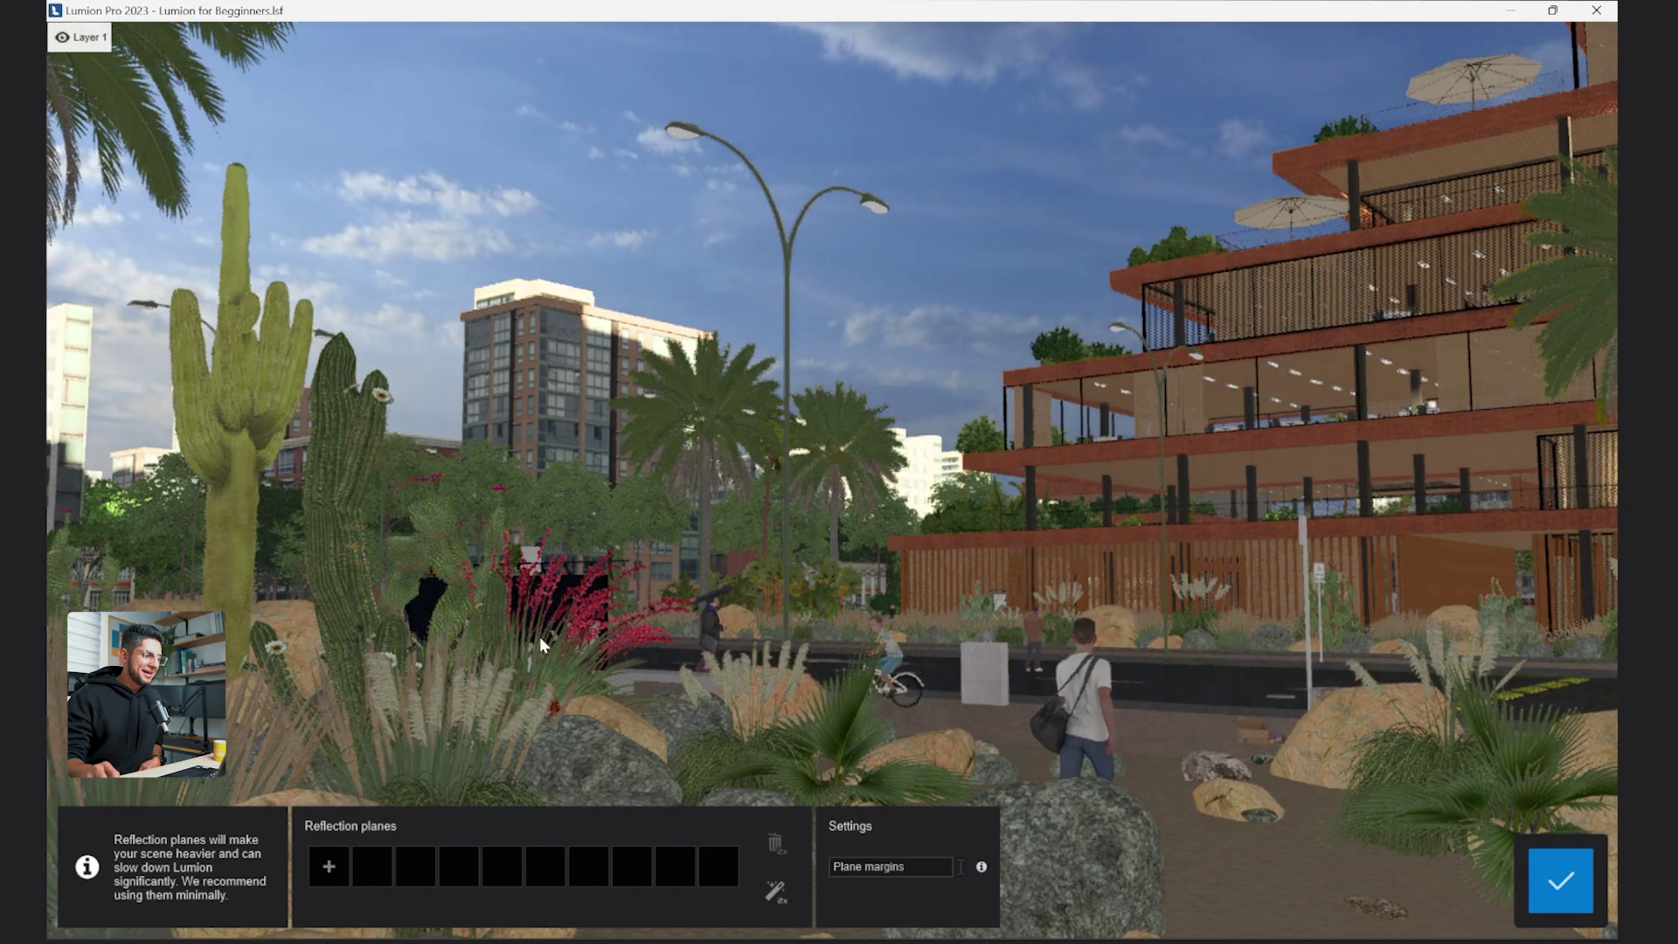
left_click(329, 865)
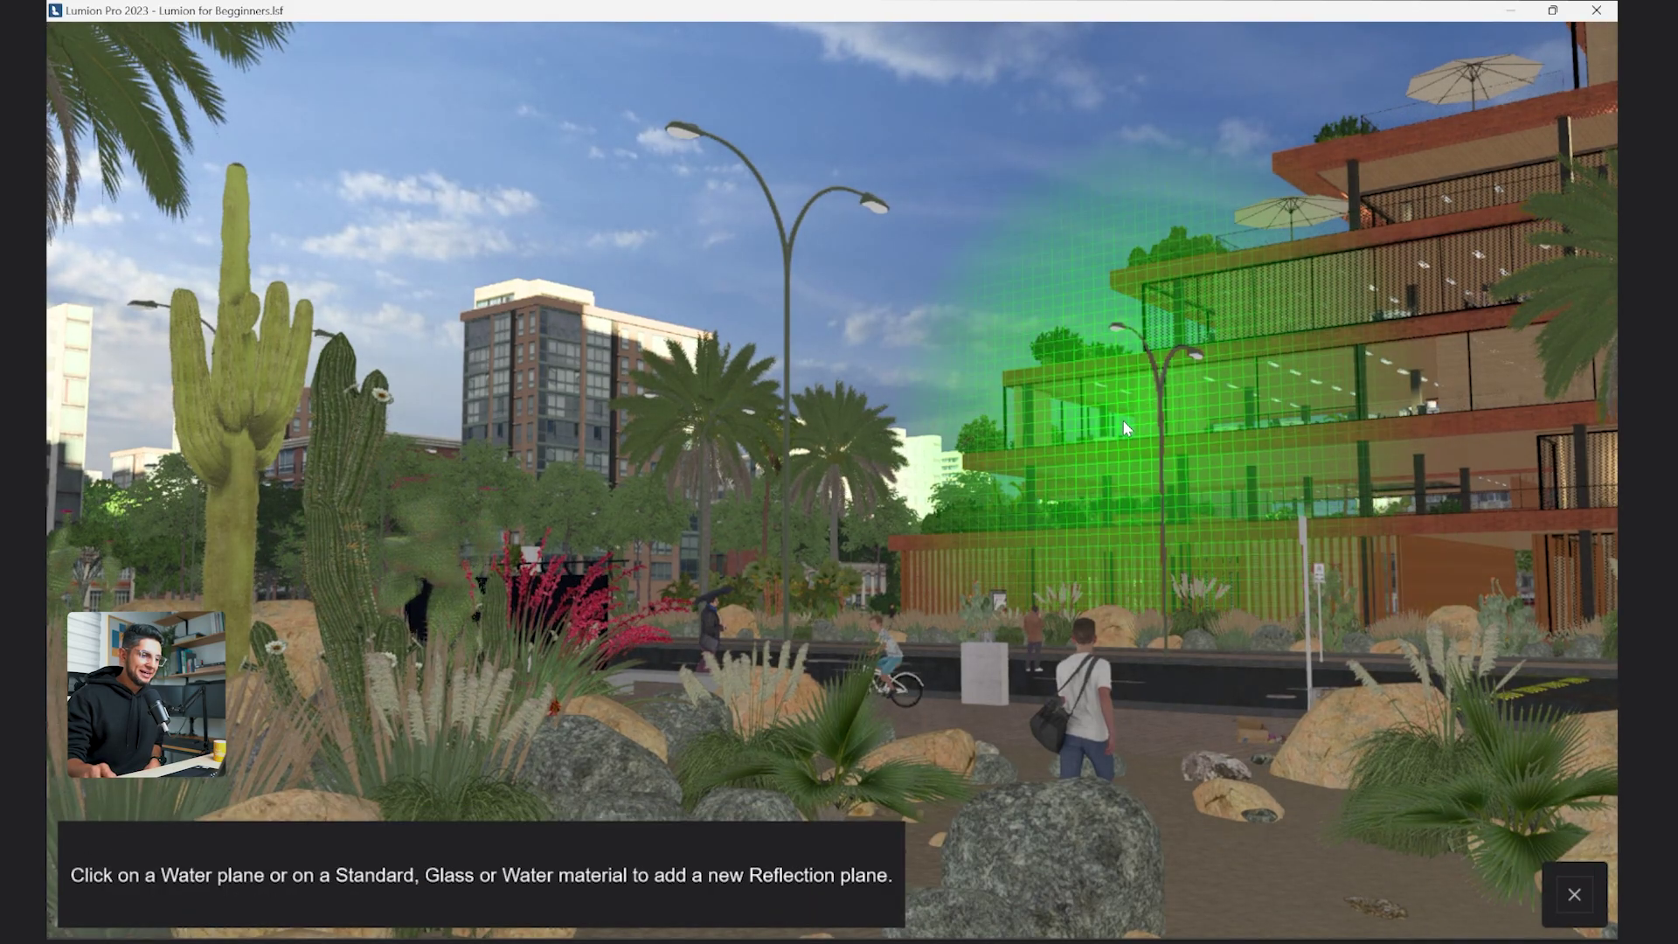
left_click(1123, 419)
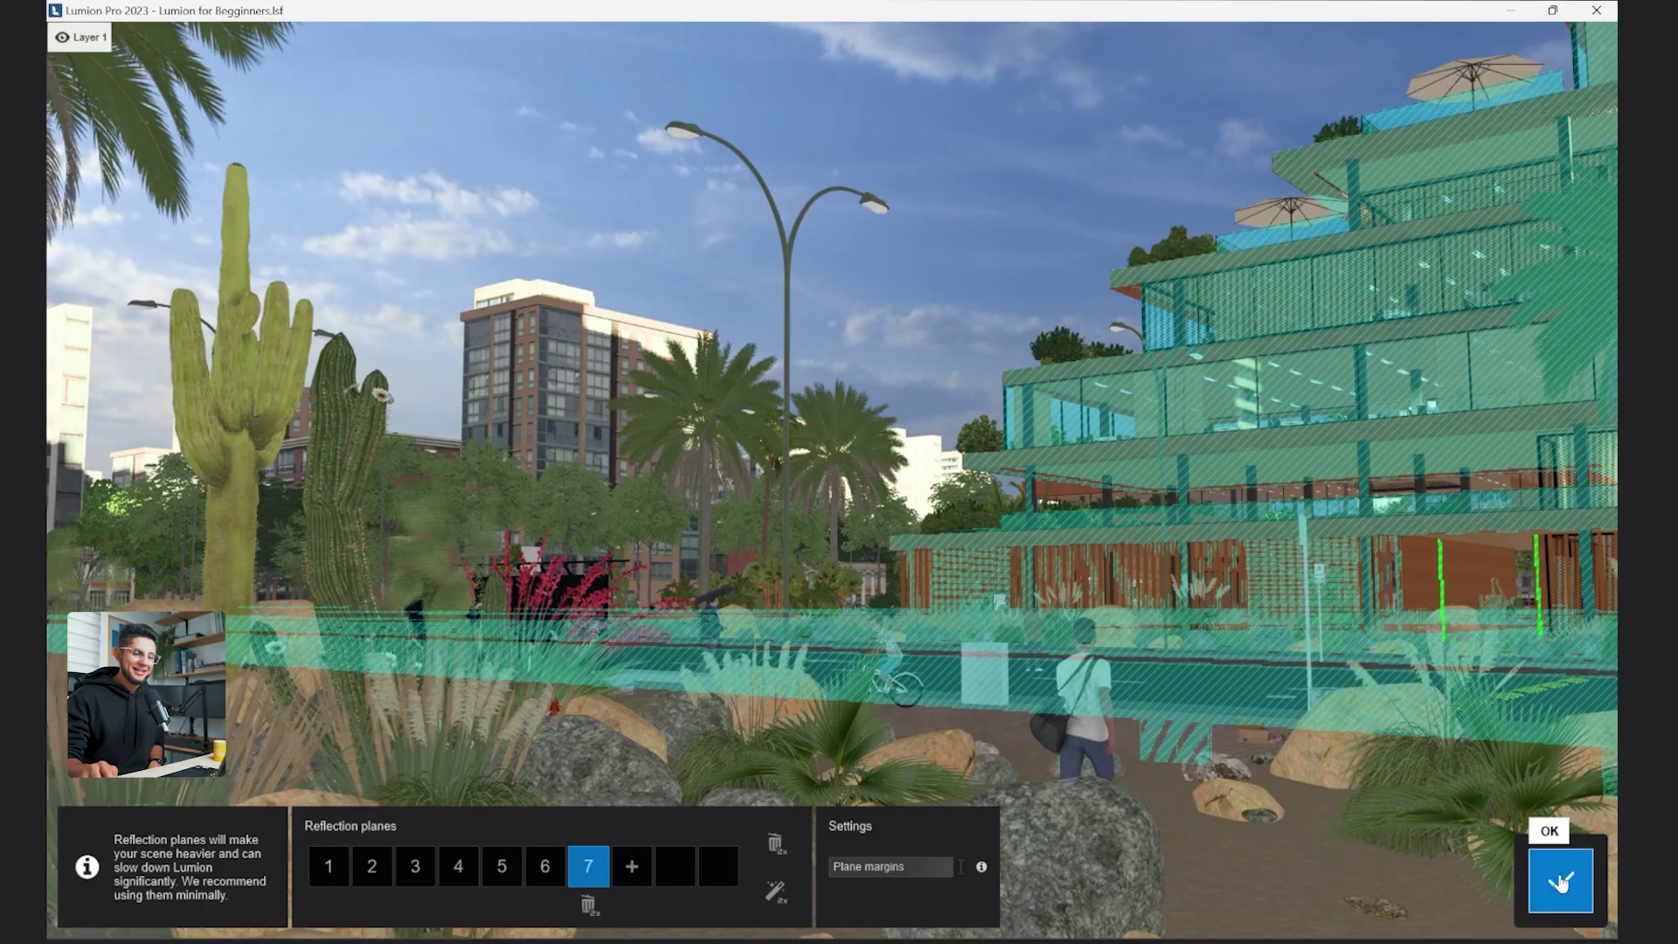
left_click(1561, 883)
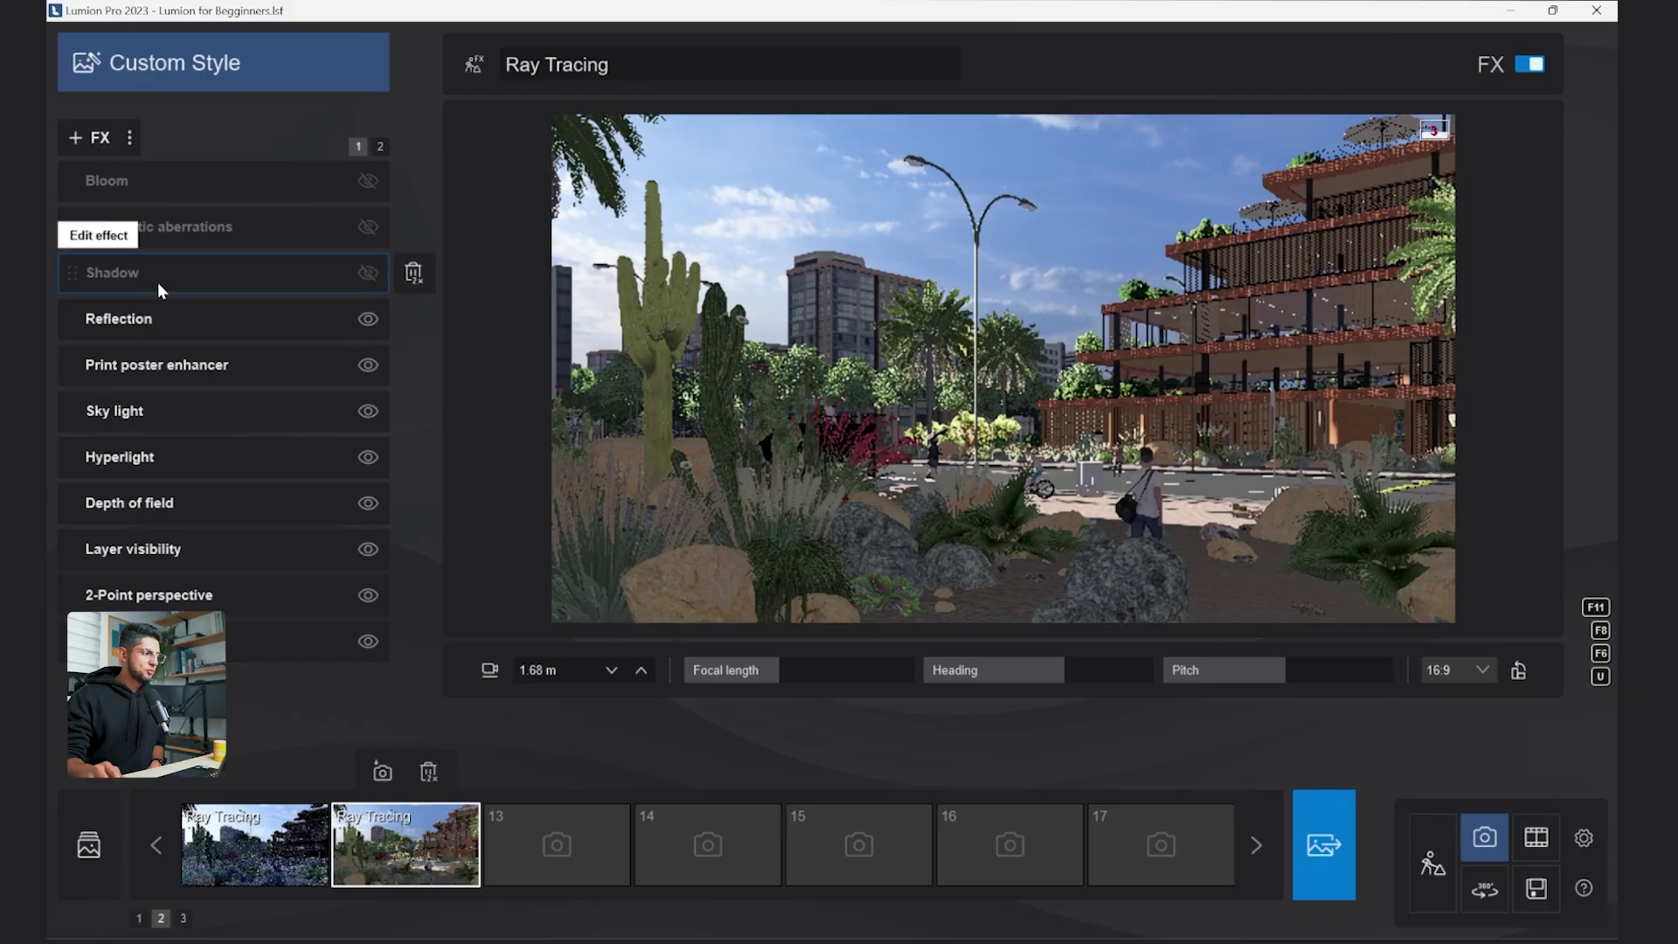
Enable soft shadows and fine detail shadows in the Shadow effect, and adjust the shadow coloring.
left_click(158, 281)
left_click(353, 441)
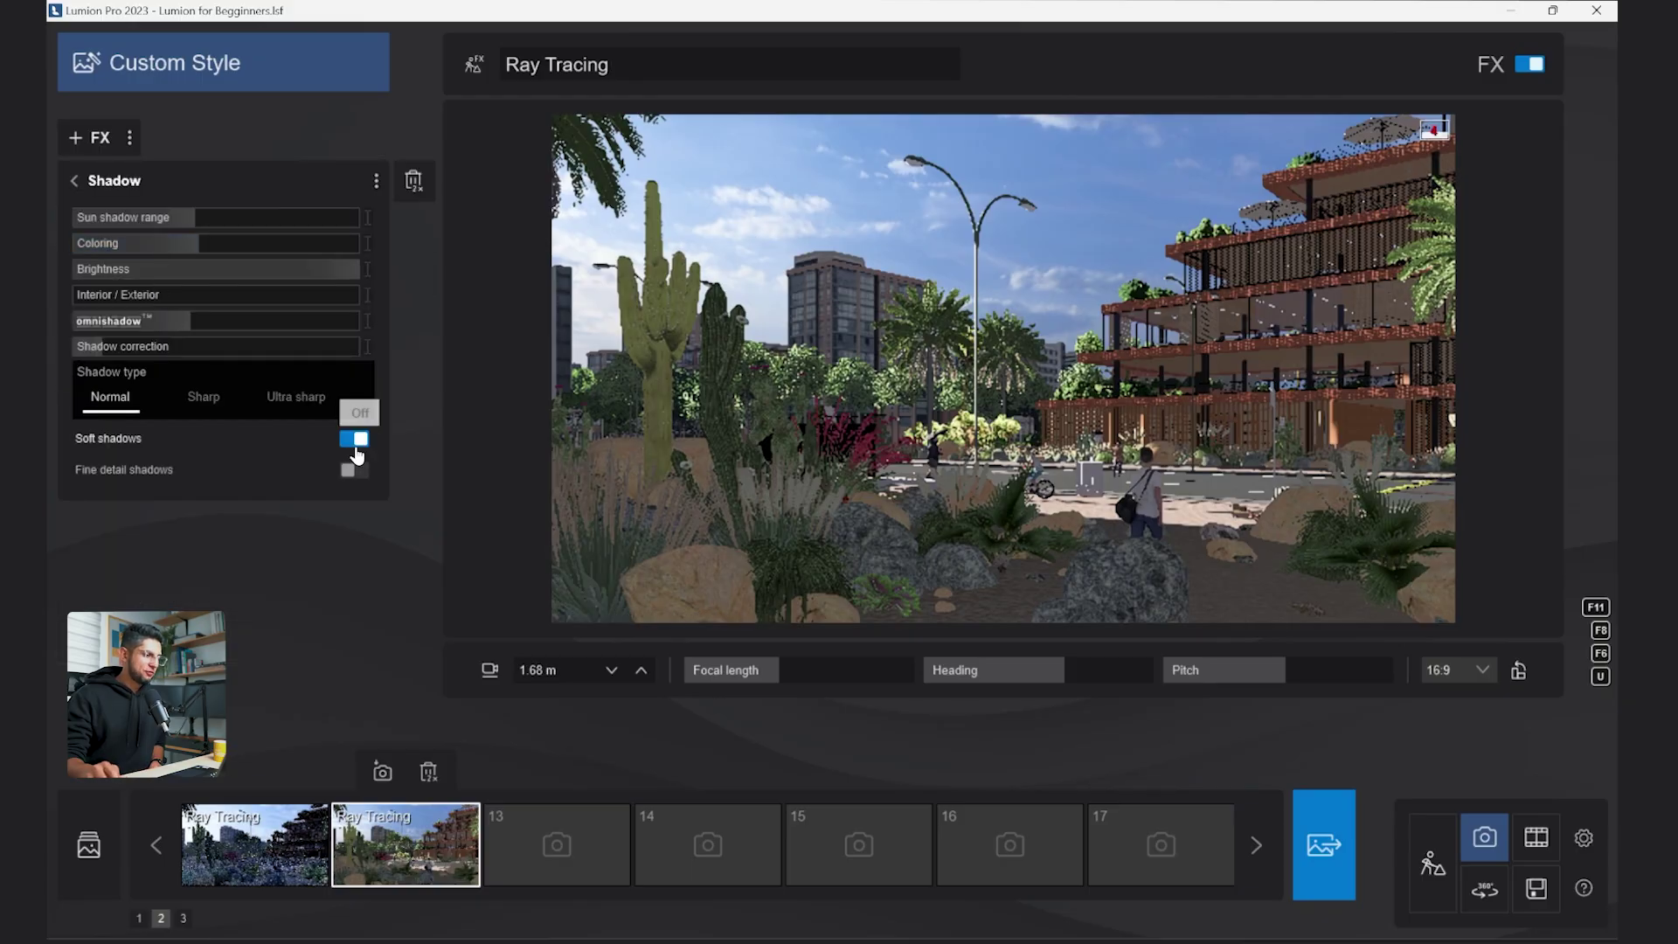
left_click(355, 470)
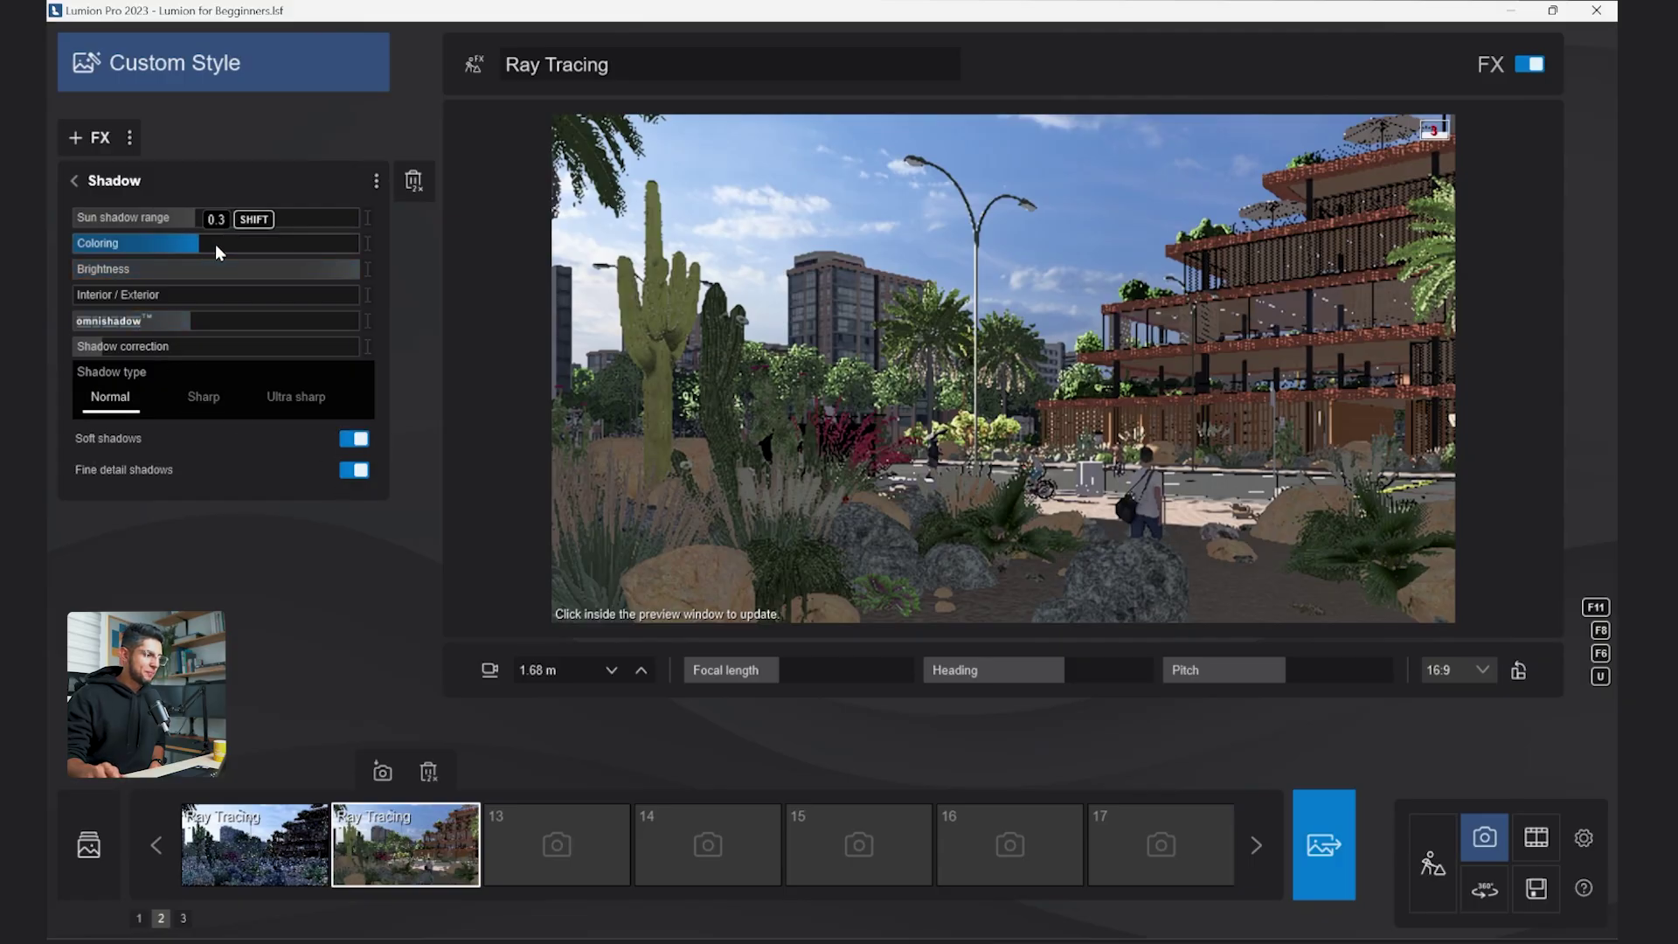
left_click_drag(217, 248, 223, 250)
Set the dispersion of the Chromatic aberrations effect to 0.1.
left_click(75, 180)
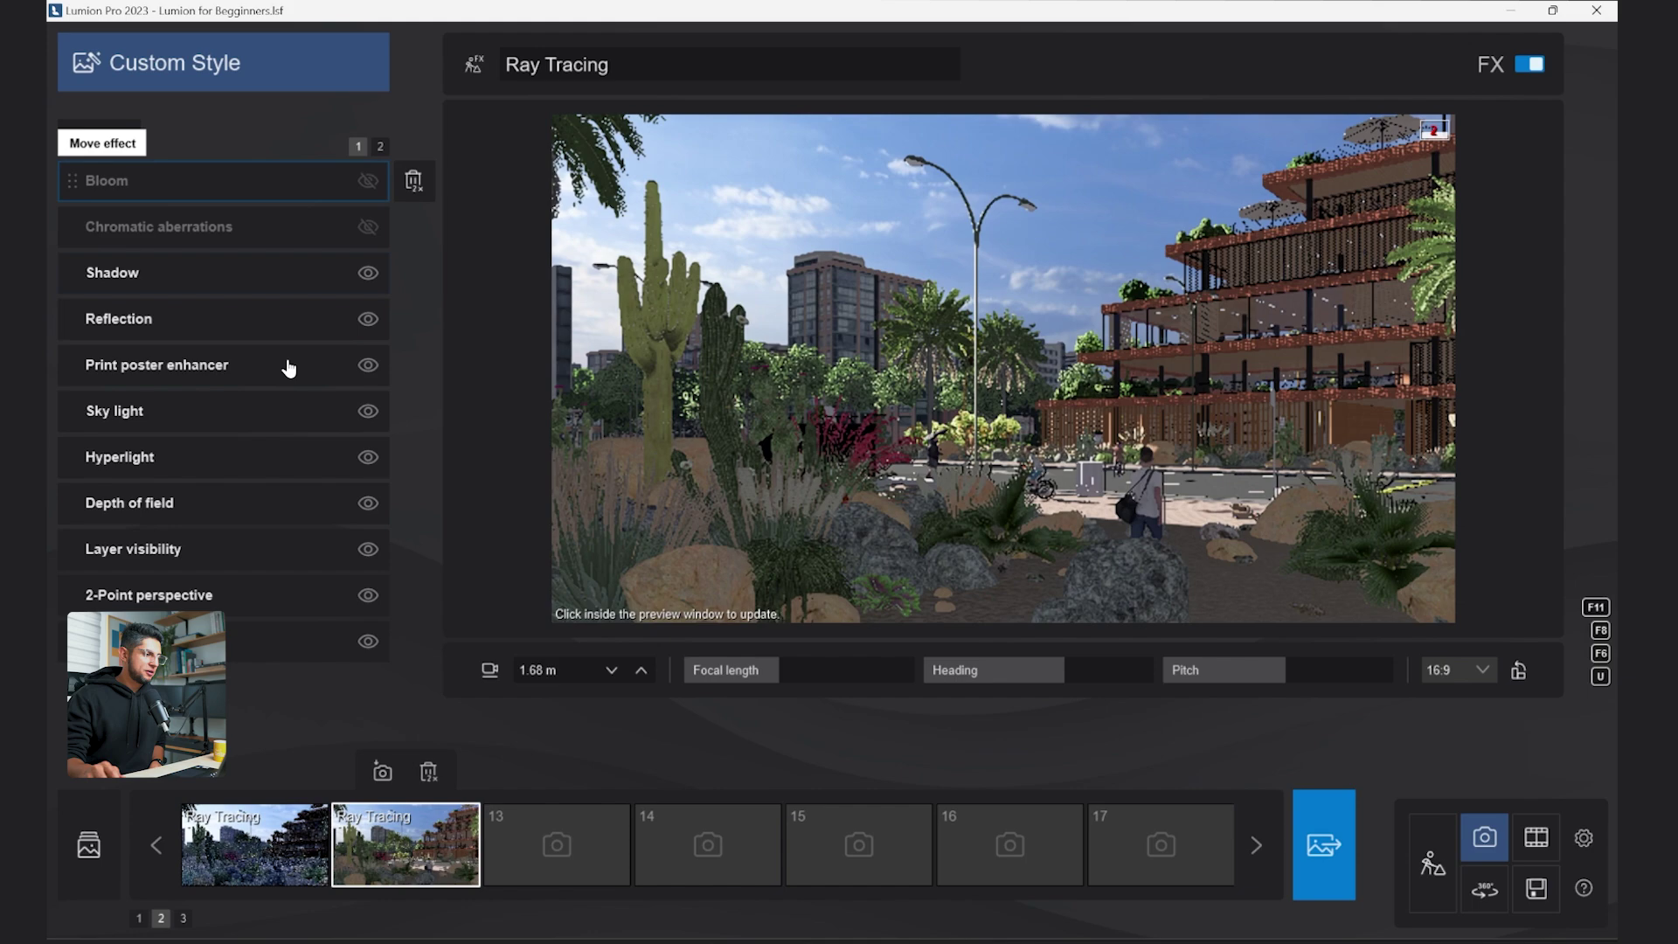
left_click(337, 228)
left_click_drag(118, 222, 87, 219)
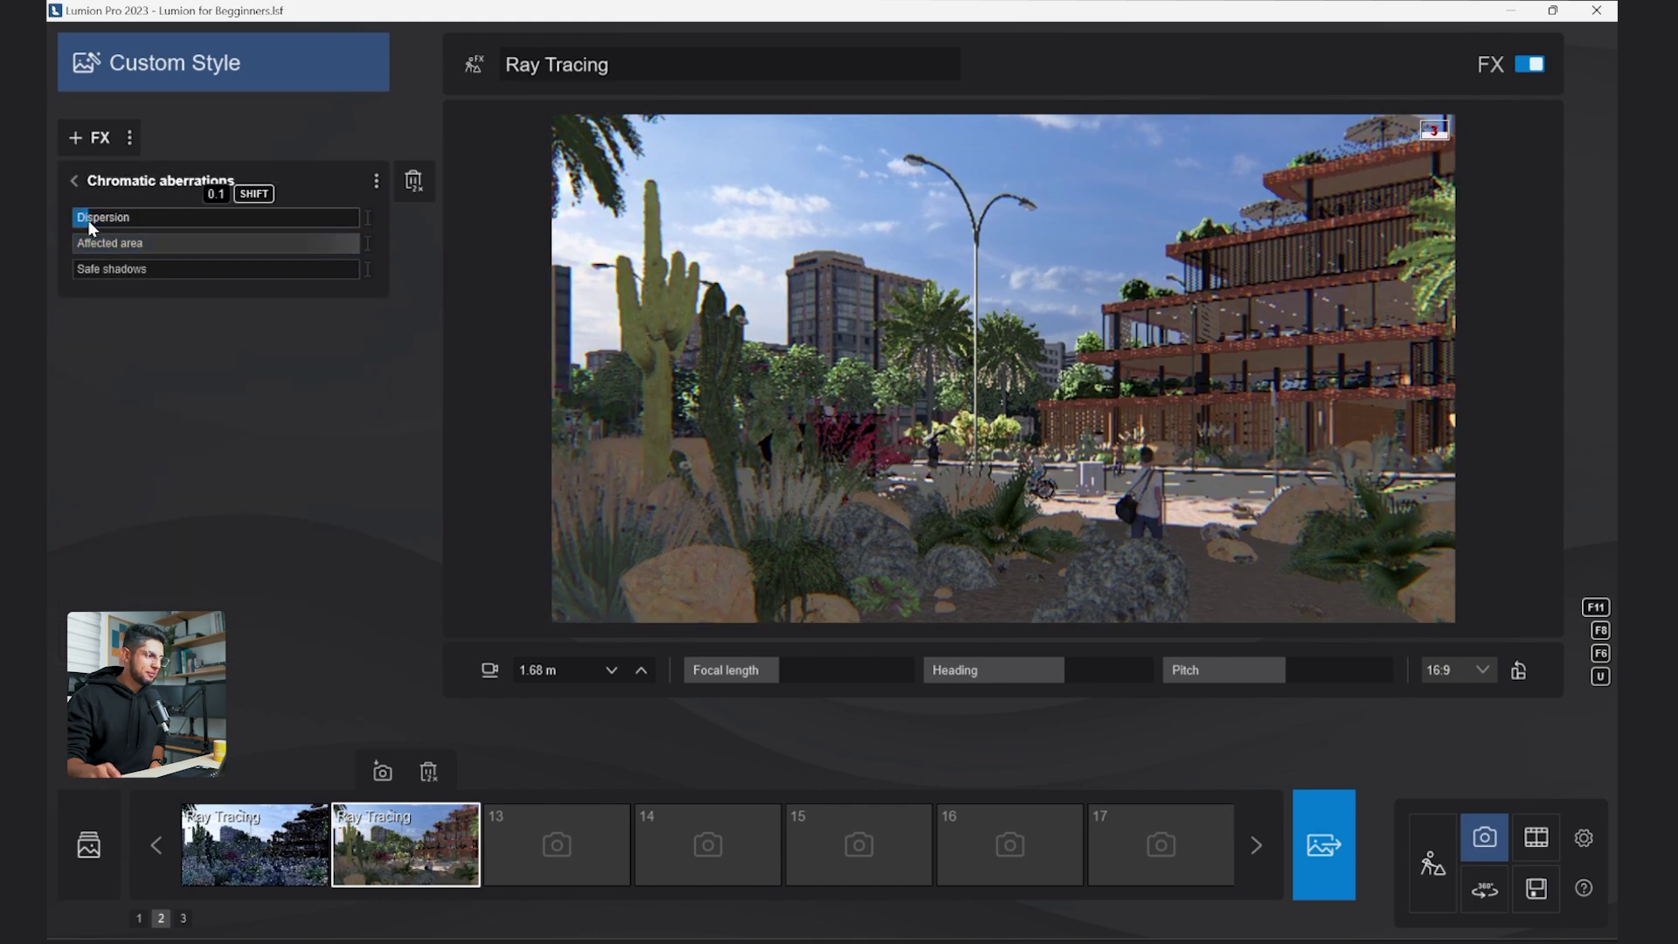
Switch to the movie clips and save the project under its existing file name.
left_click(1536, 838)
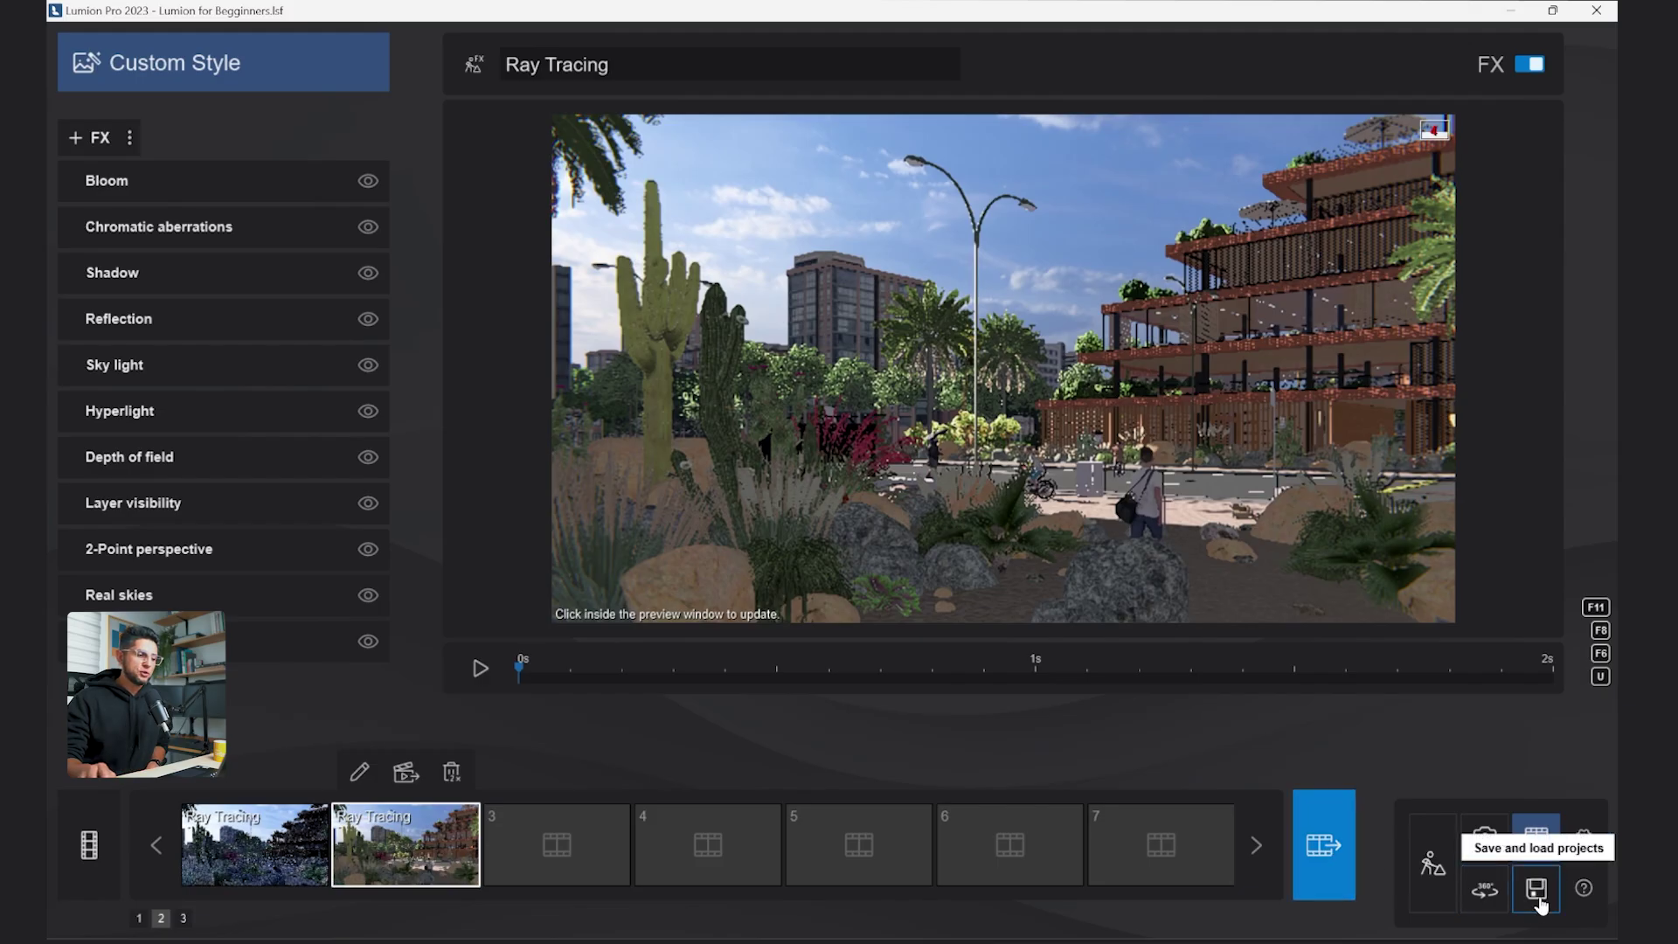
left_click(1539, 900)
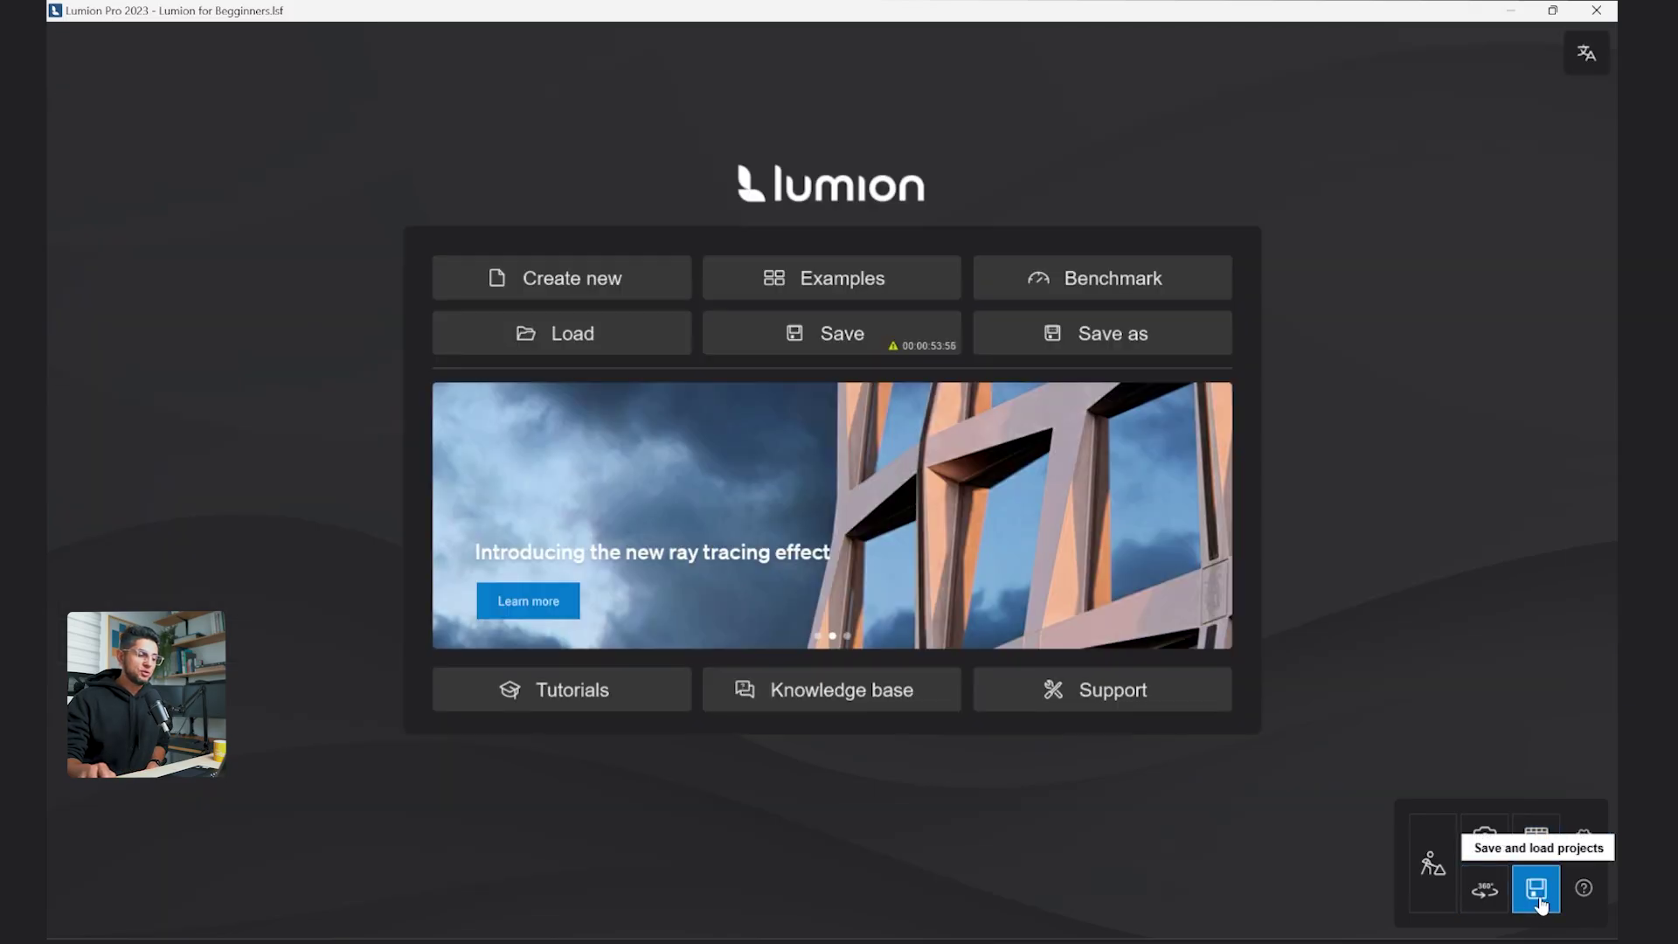
left_click(844, 340)
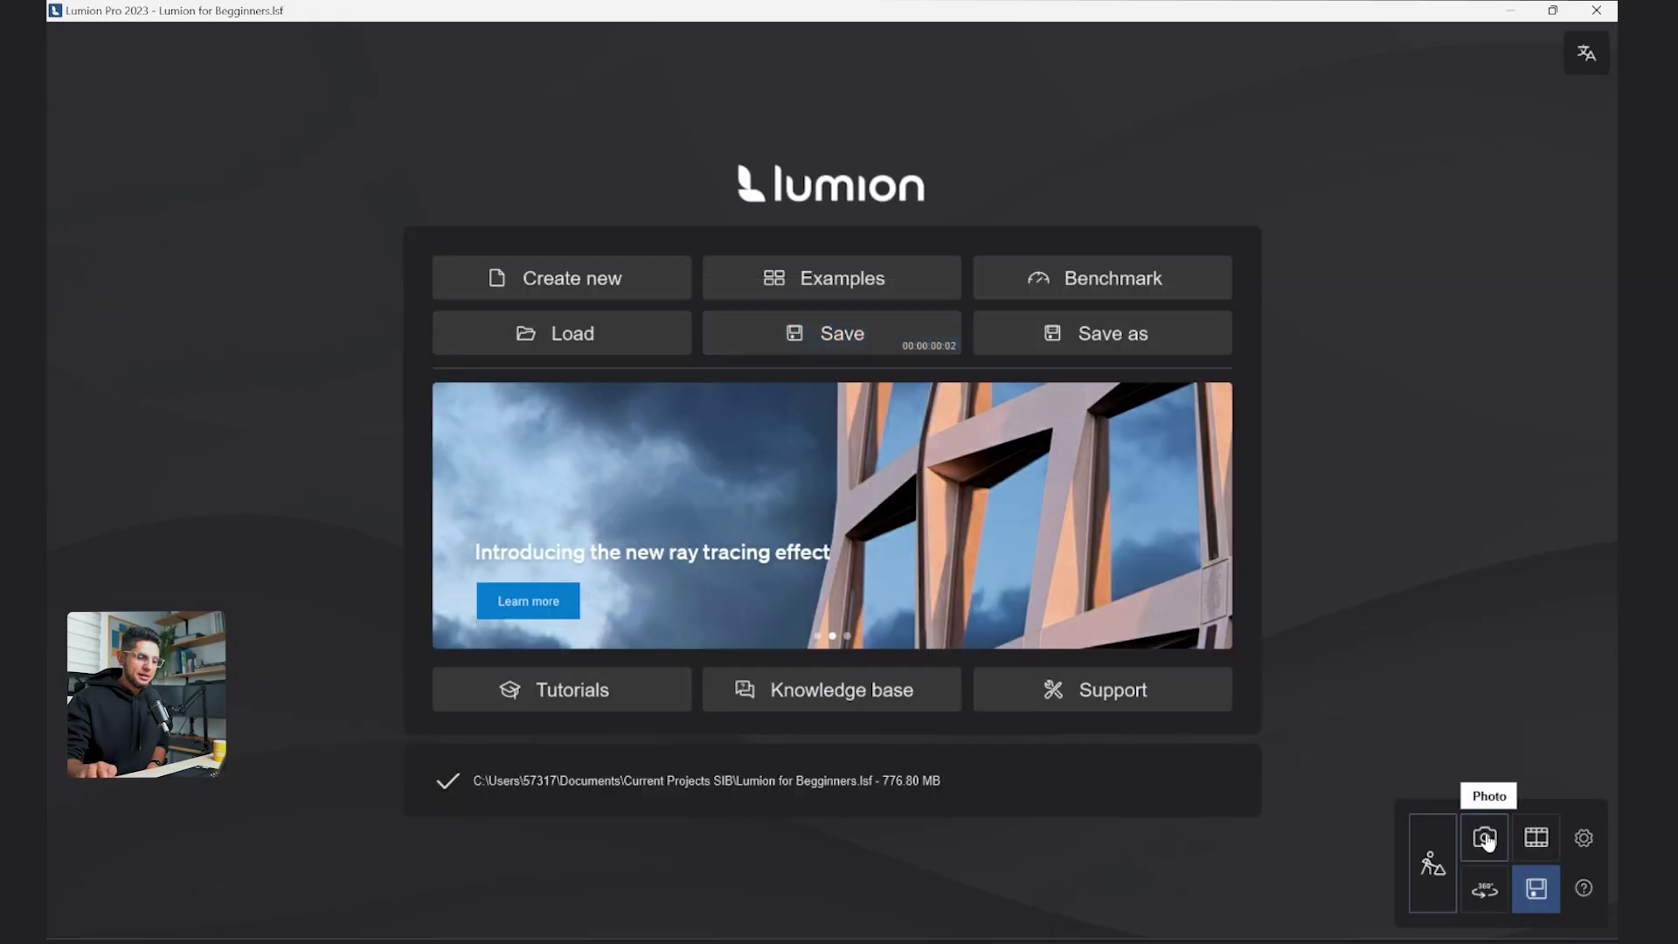
Refresh the preview of the second movie clip and render it as the JPG file RASTERIZATION.
left_click(1539, 846)
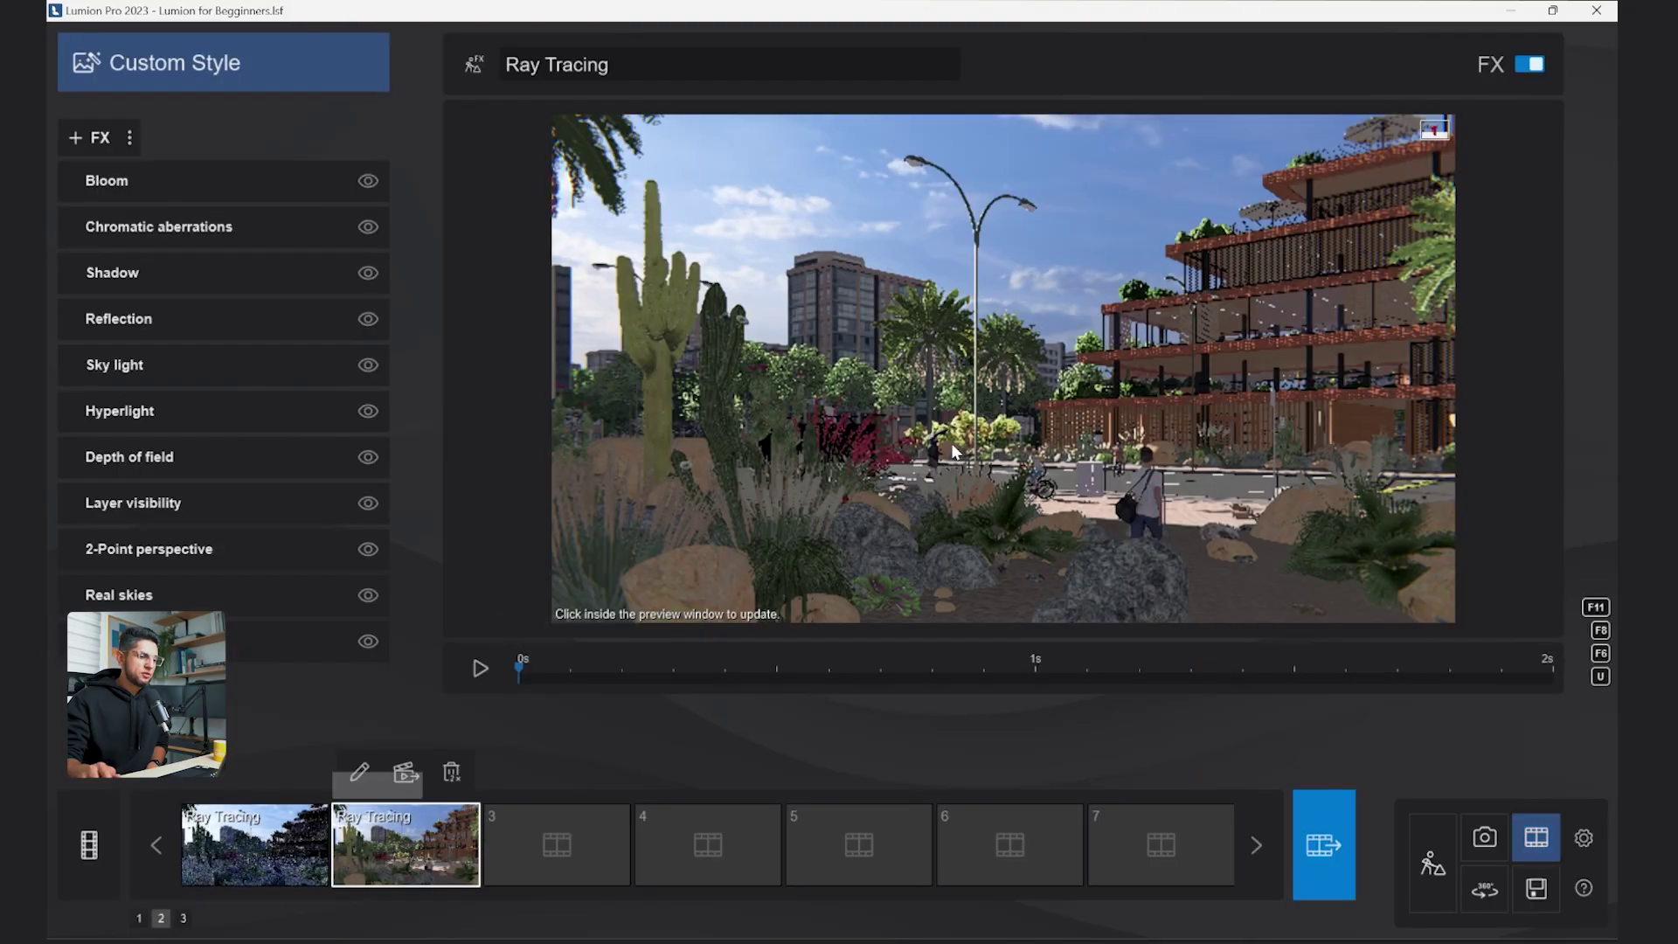
left_click(952, 450)
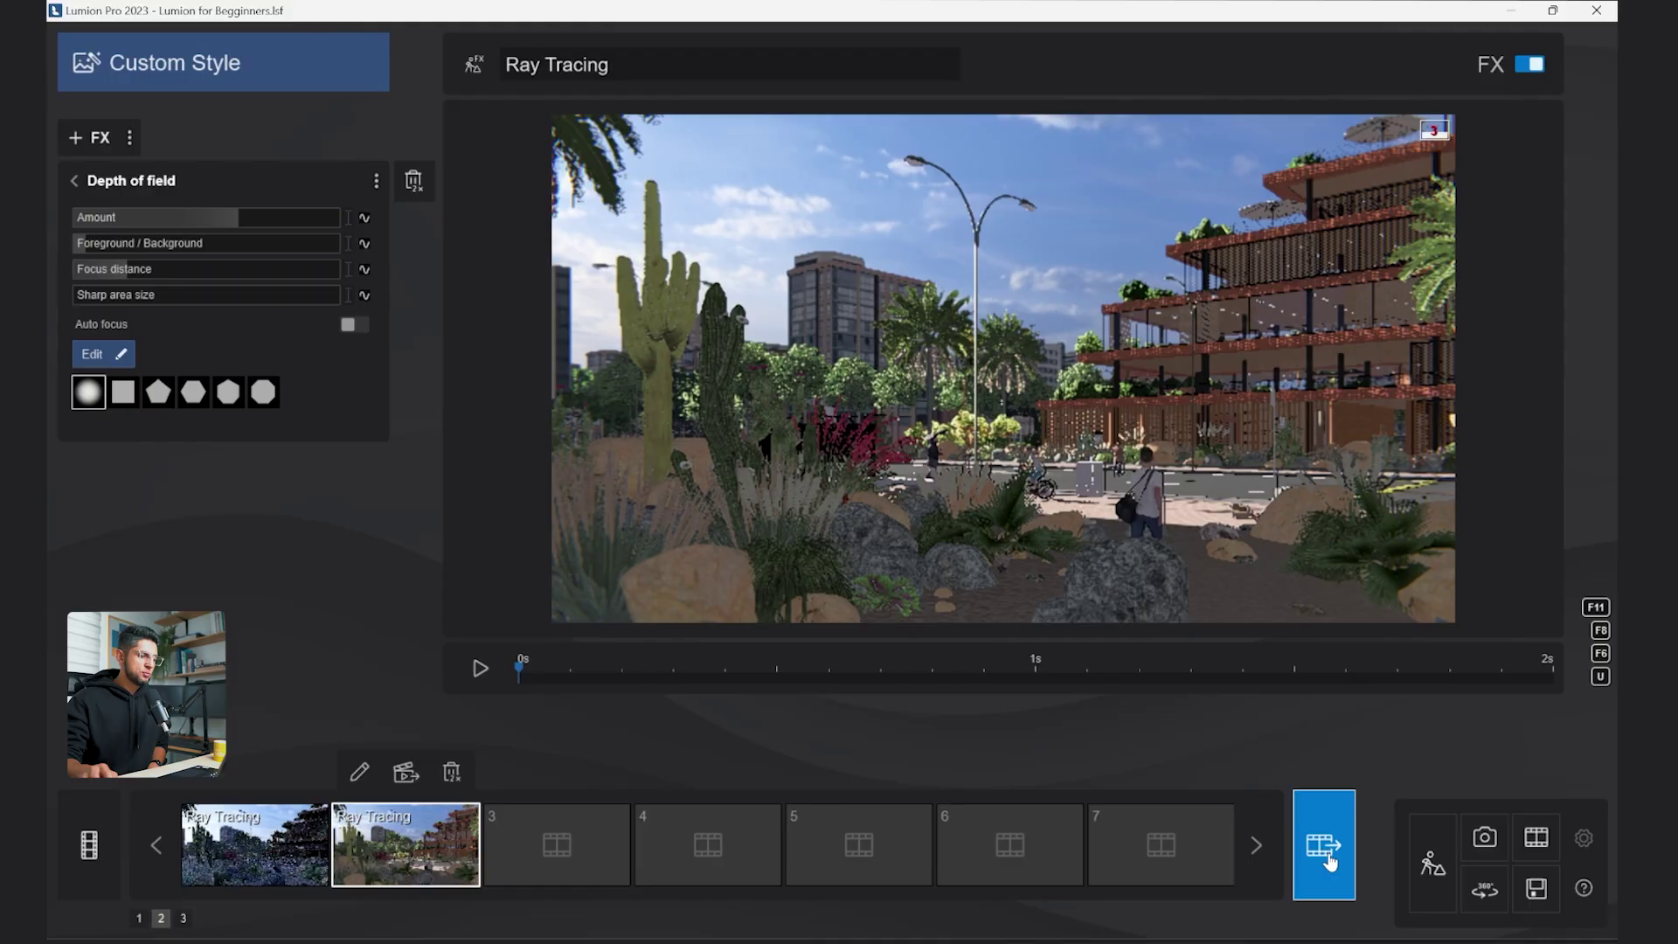
left_click(1329, 861)
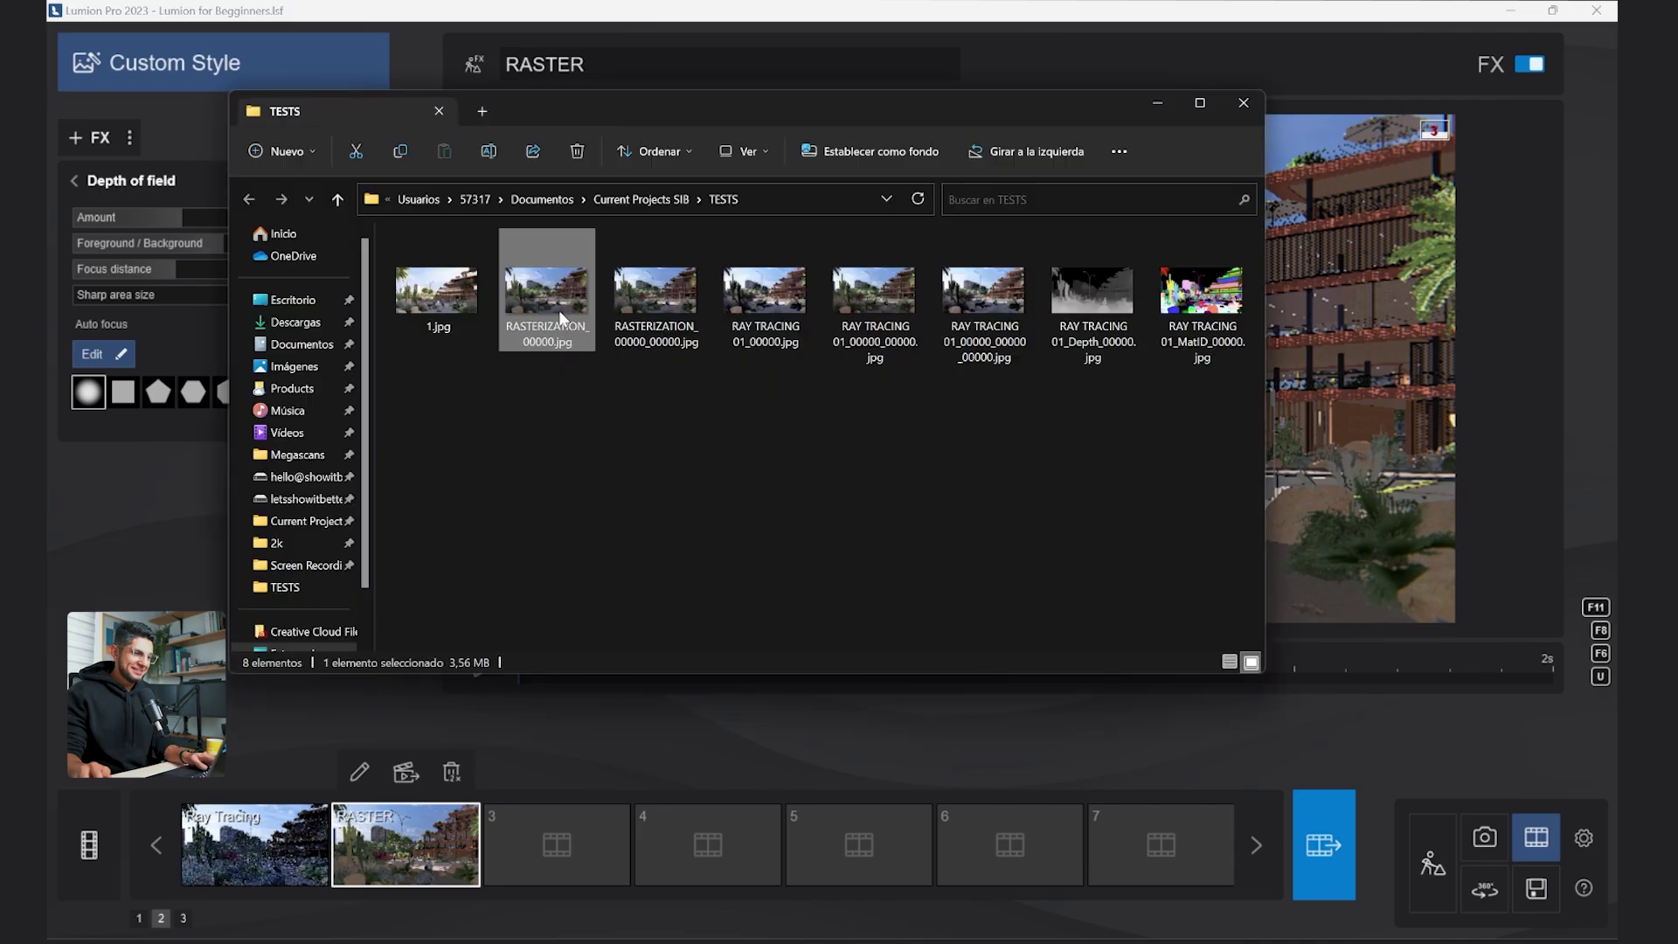
Open RASTERIZATION_00000.jpg from the TESTS folder and examine the street and building up close.
double_click(559, 309)
scroll(1094, 730, "up", 1)
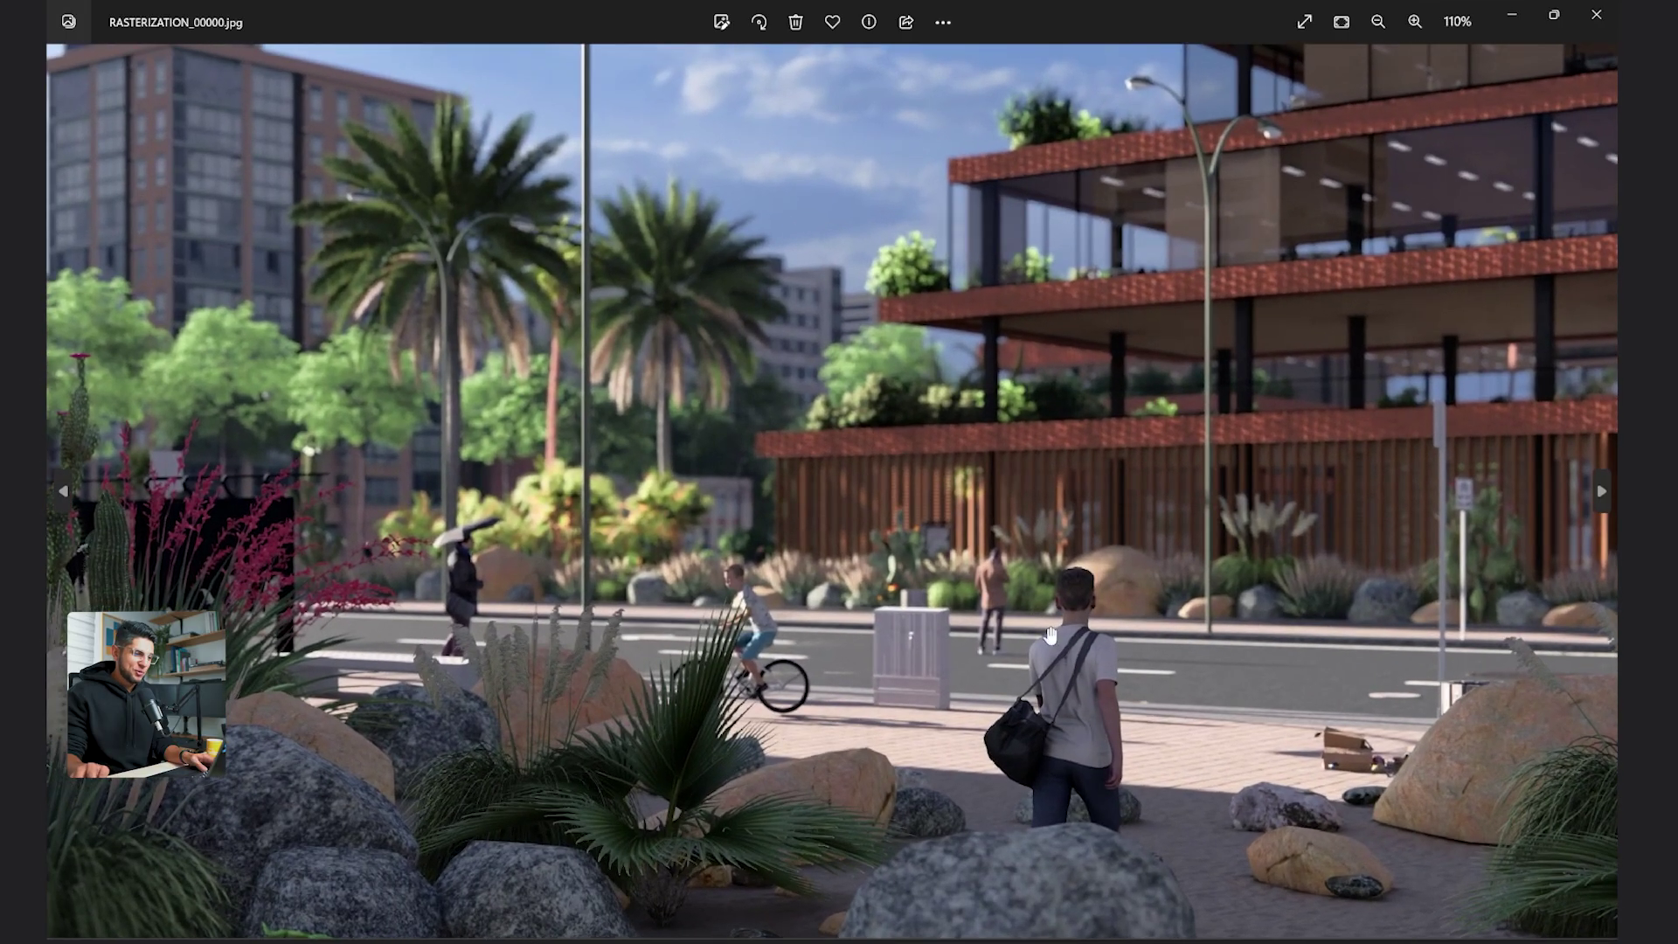
scroll(1096, 731, "down", 3)
left_click(1598, 15)
Open RASTERIZATION_00000_00000.jpg, examine its depth of field up close, and compare it with RASTERIZATION_00000.jpg.
double_click(678, 316)
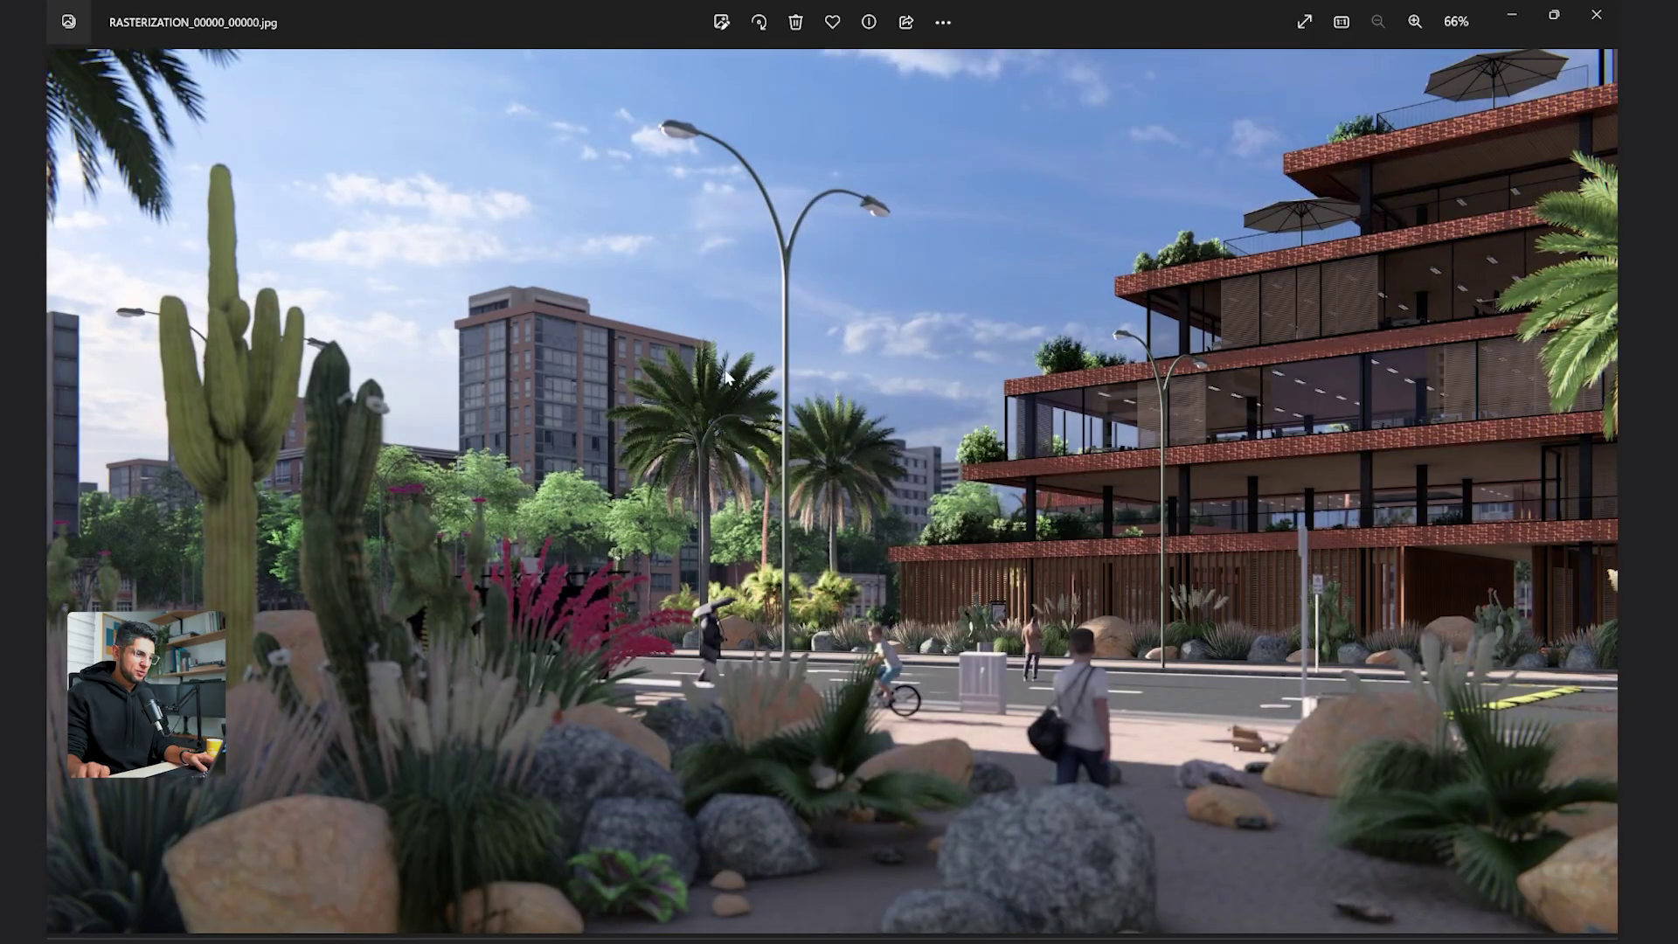
scroll(976, 490, "up", 2)
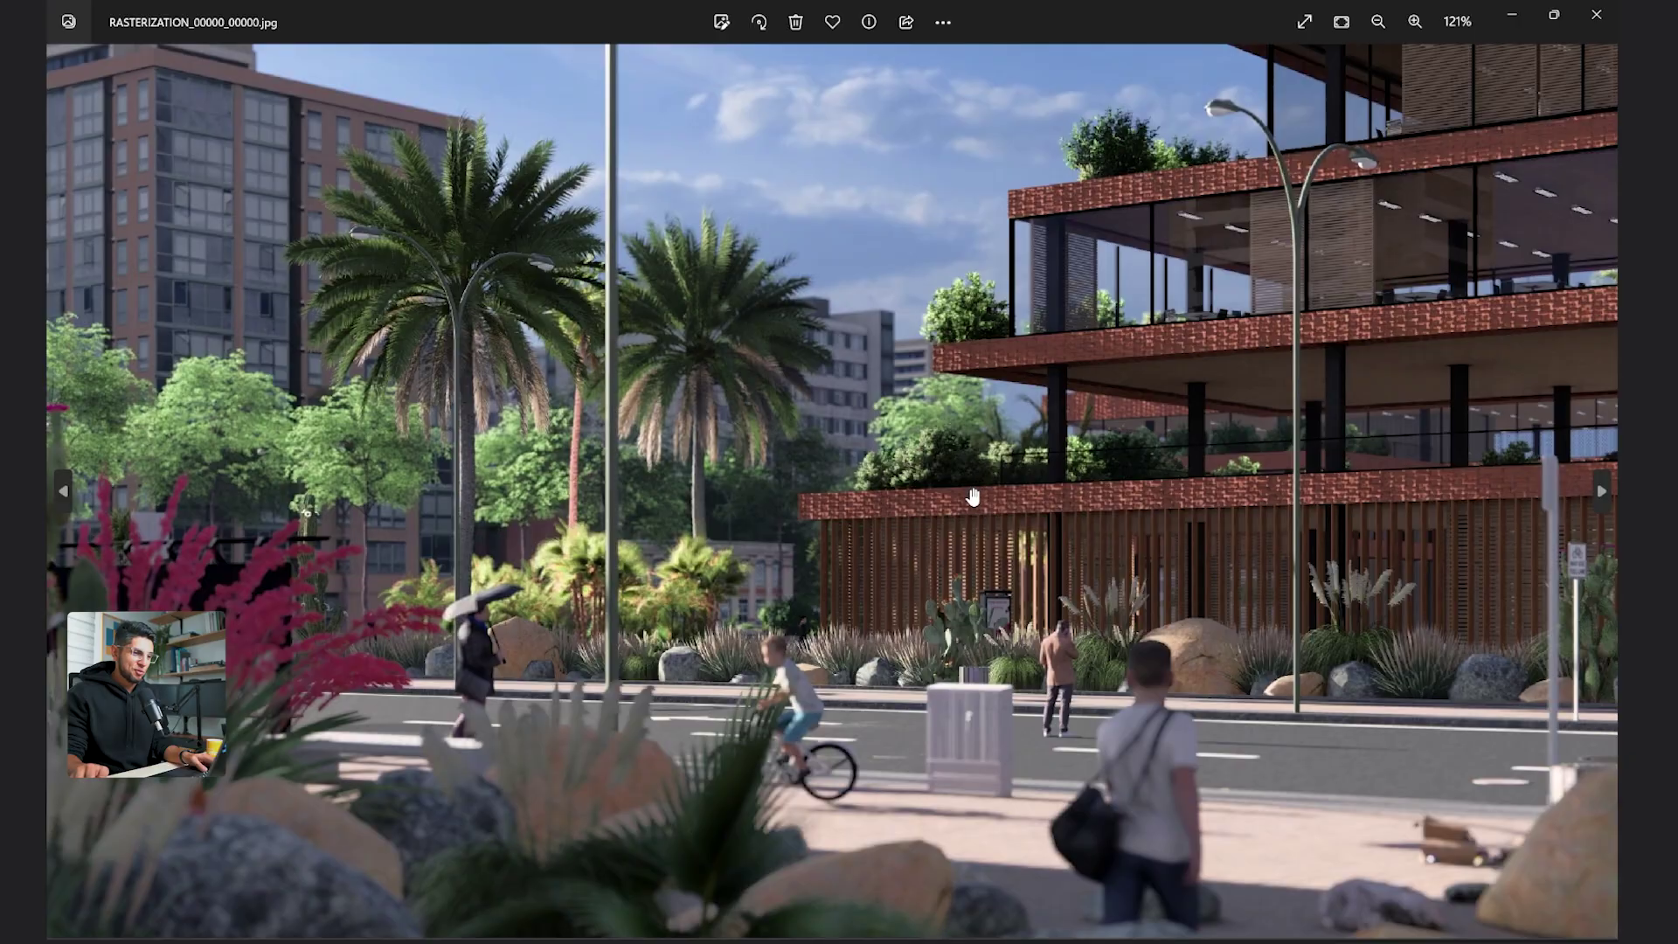
scroll(953, 530, "down", 3)
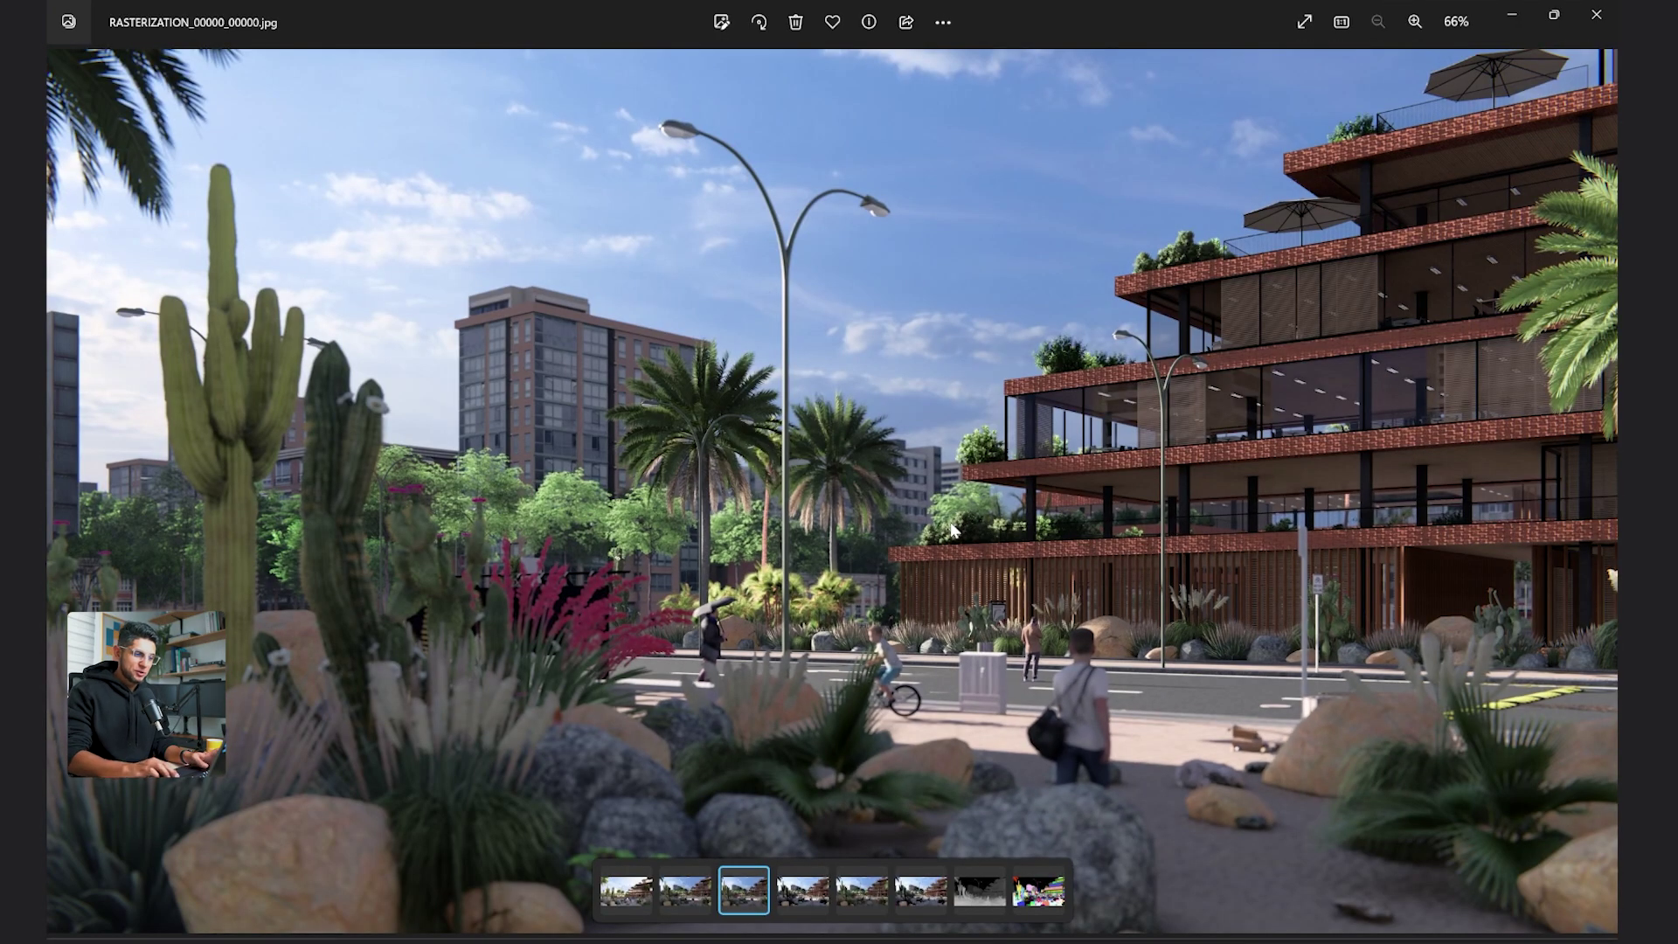
key("Left")
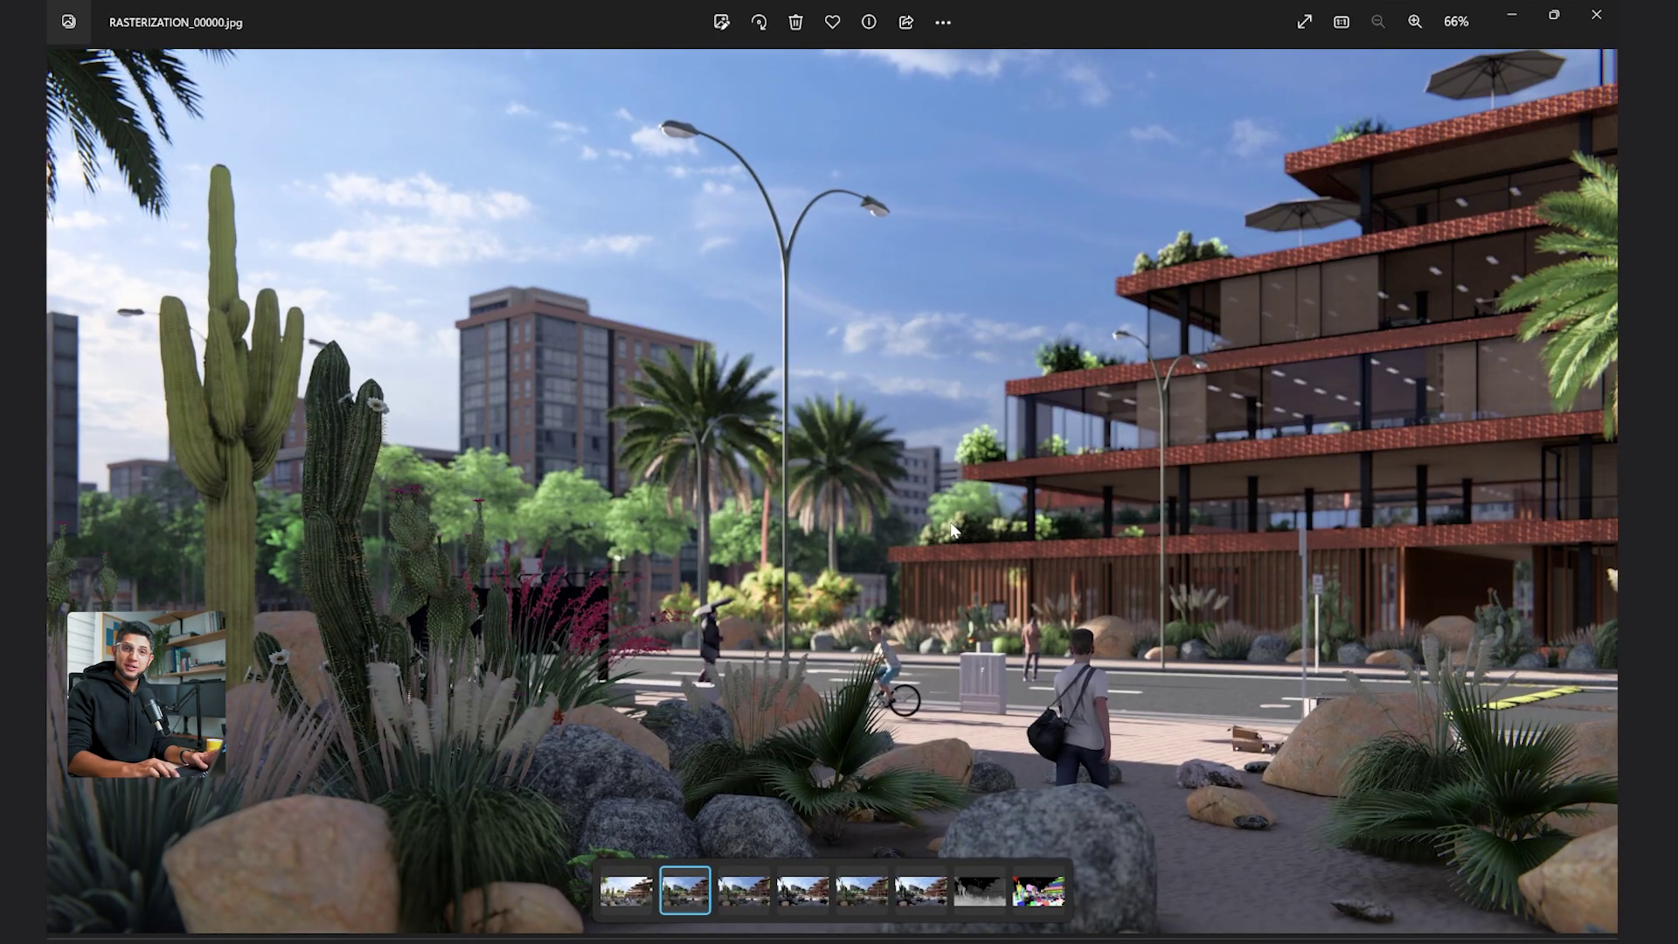
Compare RASTERIZATION_00000.jpg with RASTERIZATION_00000_00000.jpg once more and close the image viewer.
key("Right")
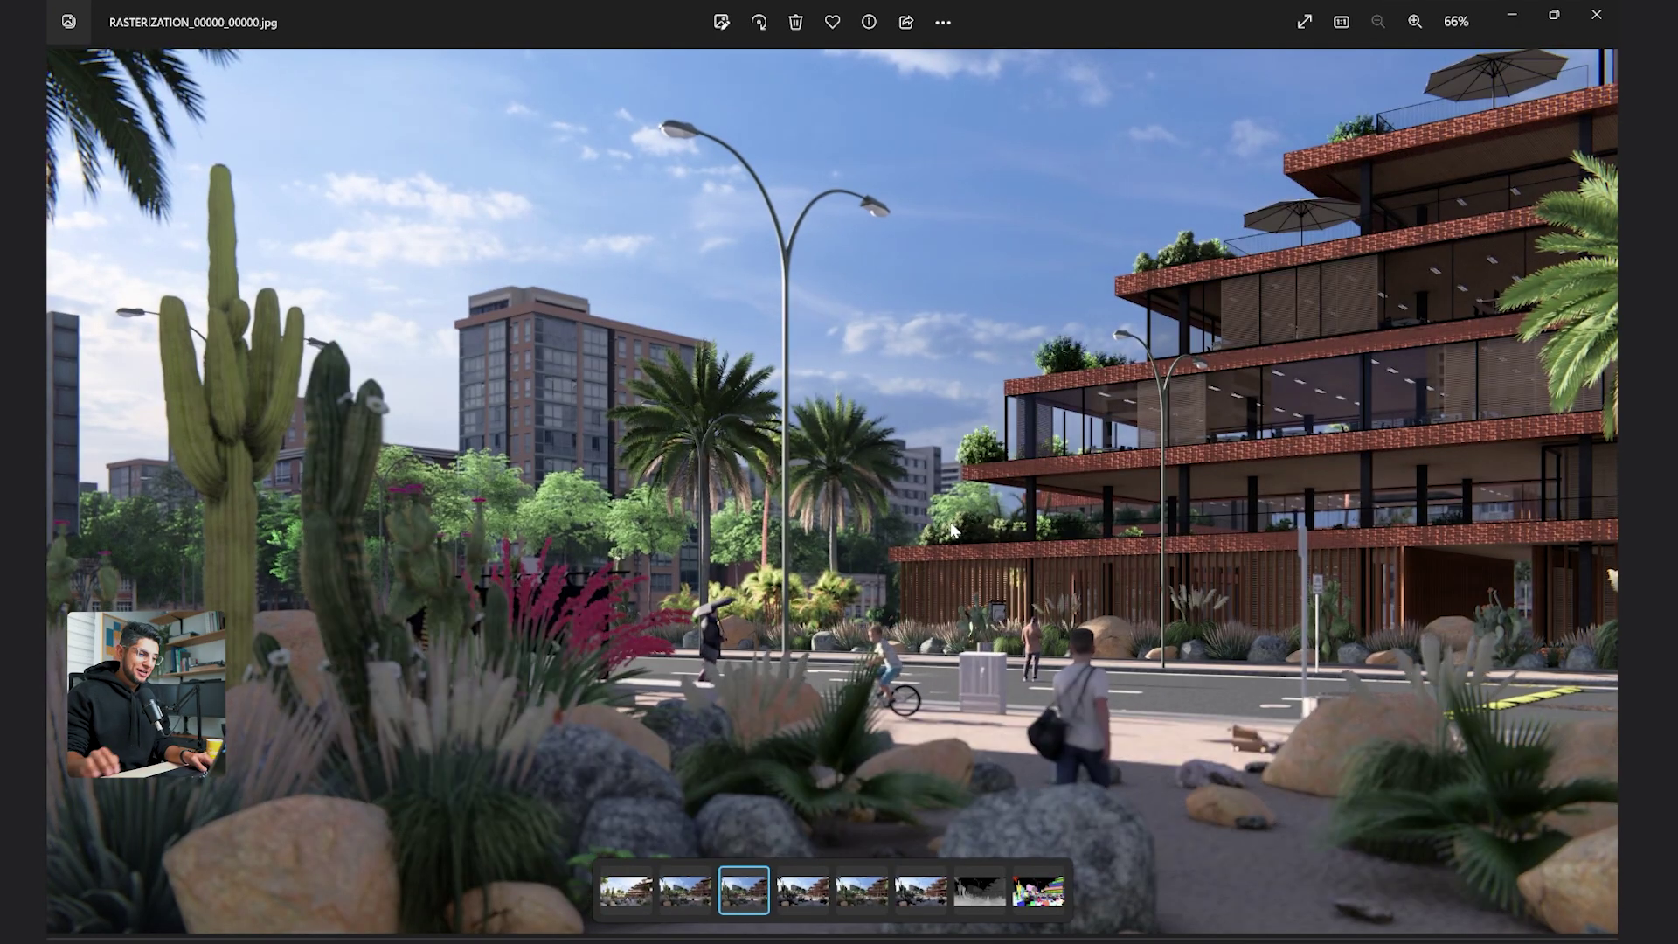
left_click(1597, 9)
left_click(1239, 166)
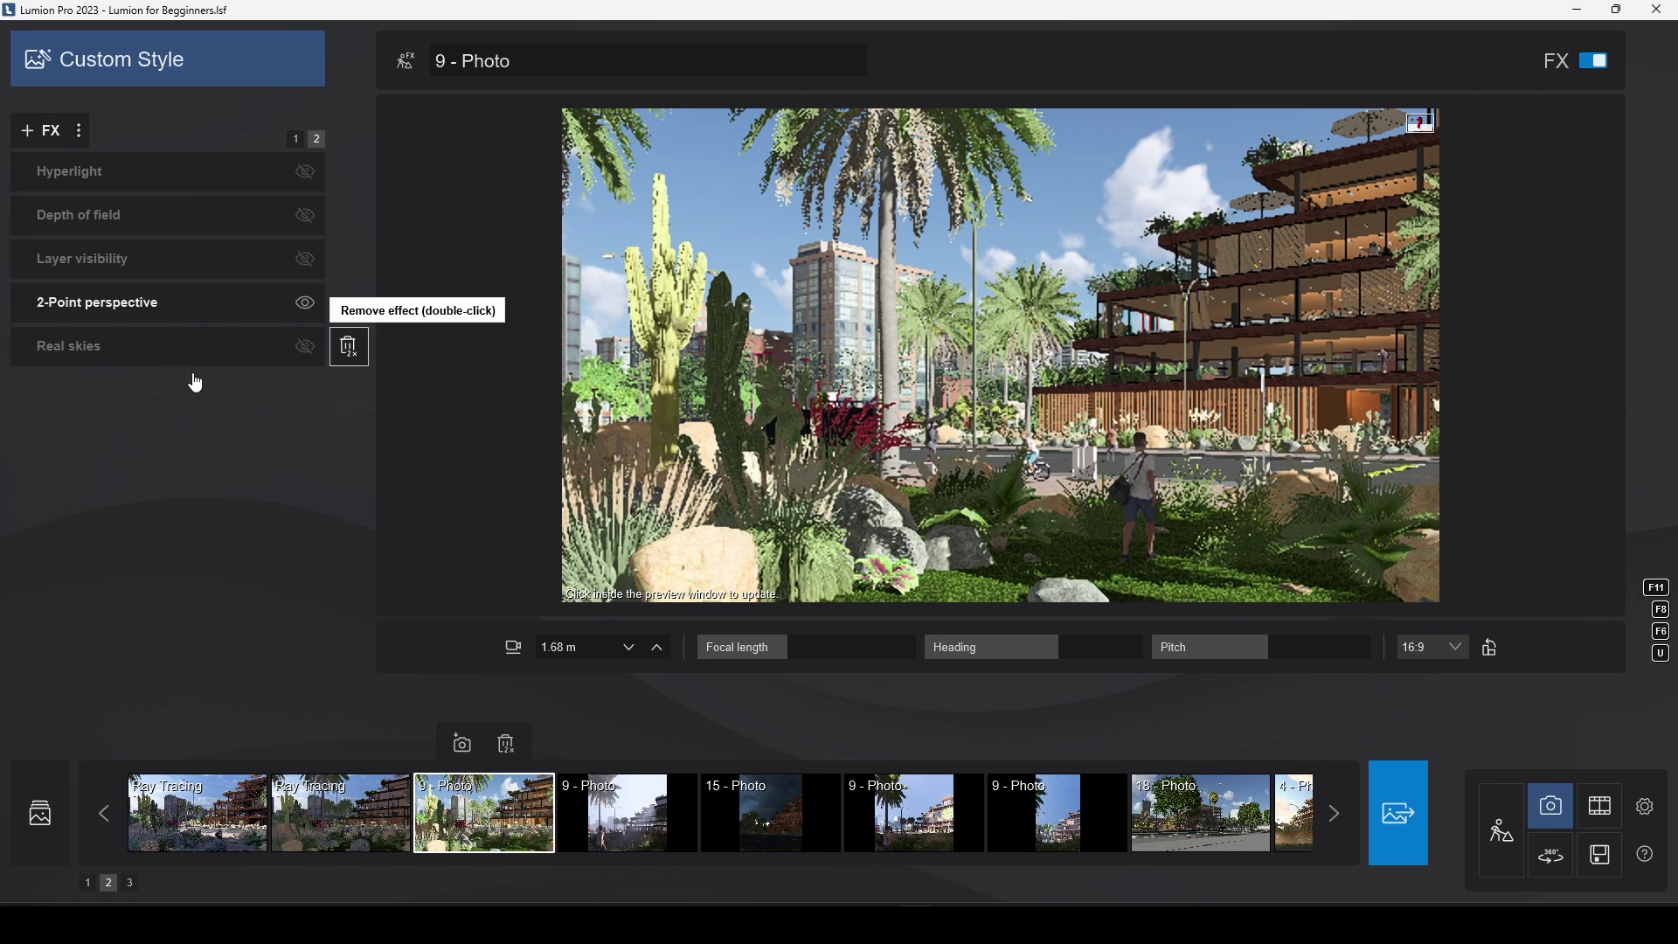
Enable the Real skies effect on the third photo and check its sky and brightness settings.
left_click(305, 347)
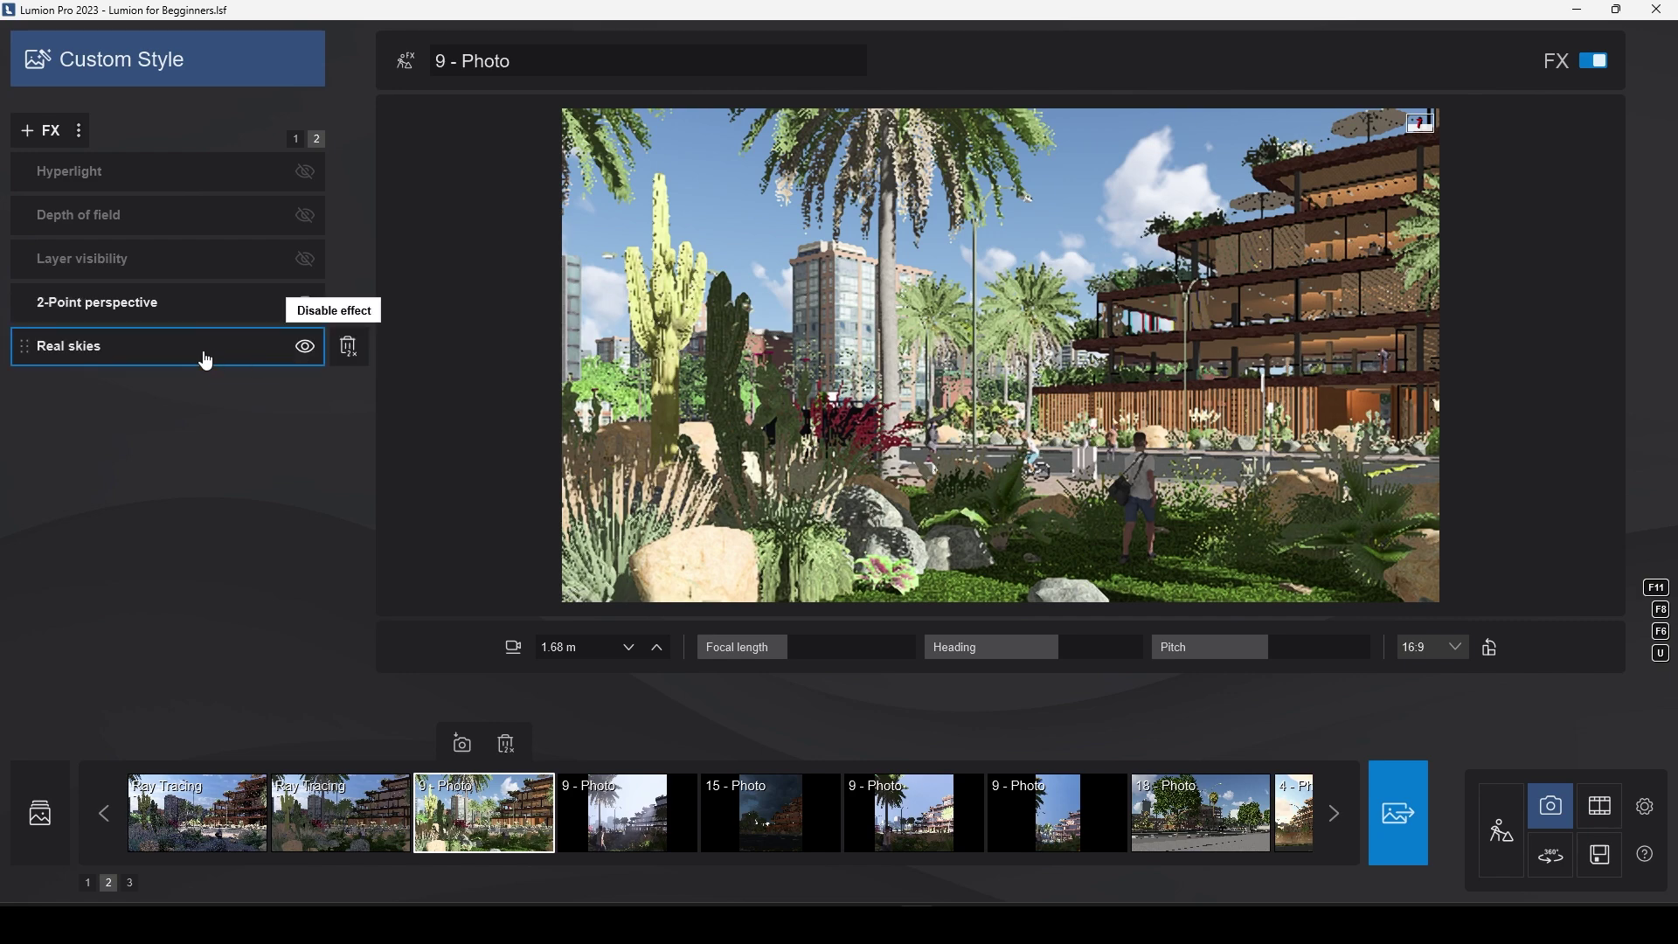
left_click(147, 364)
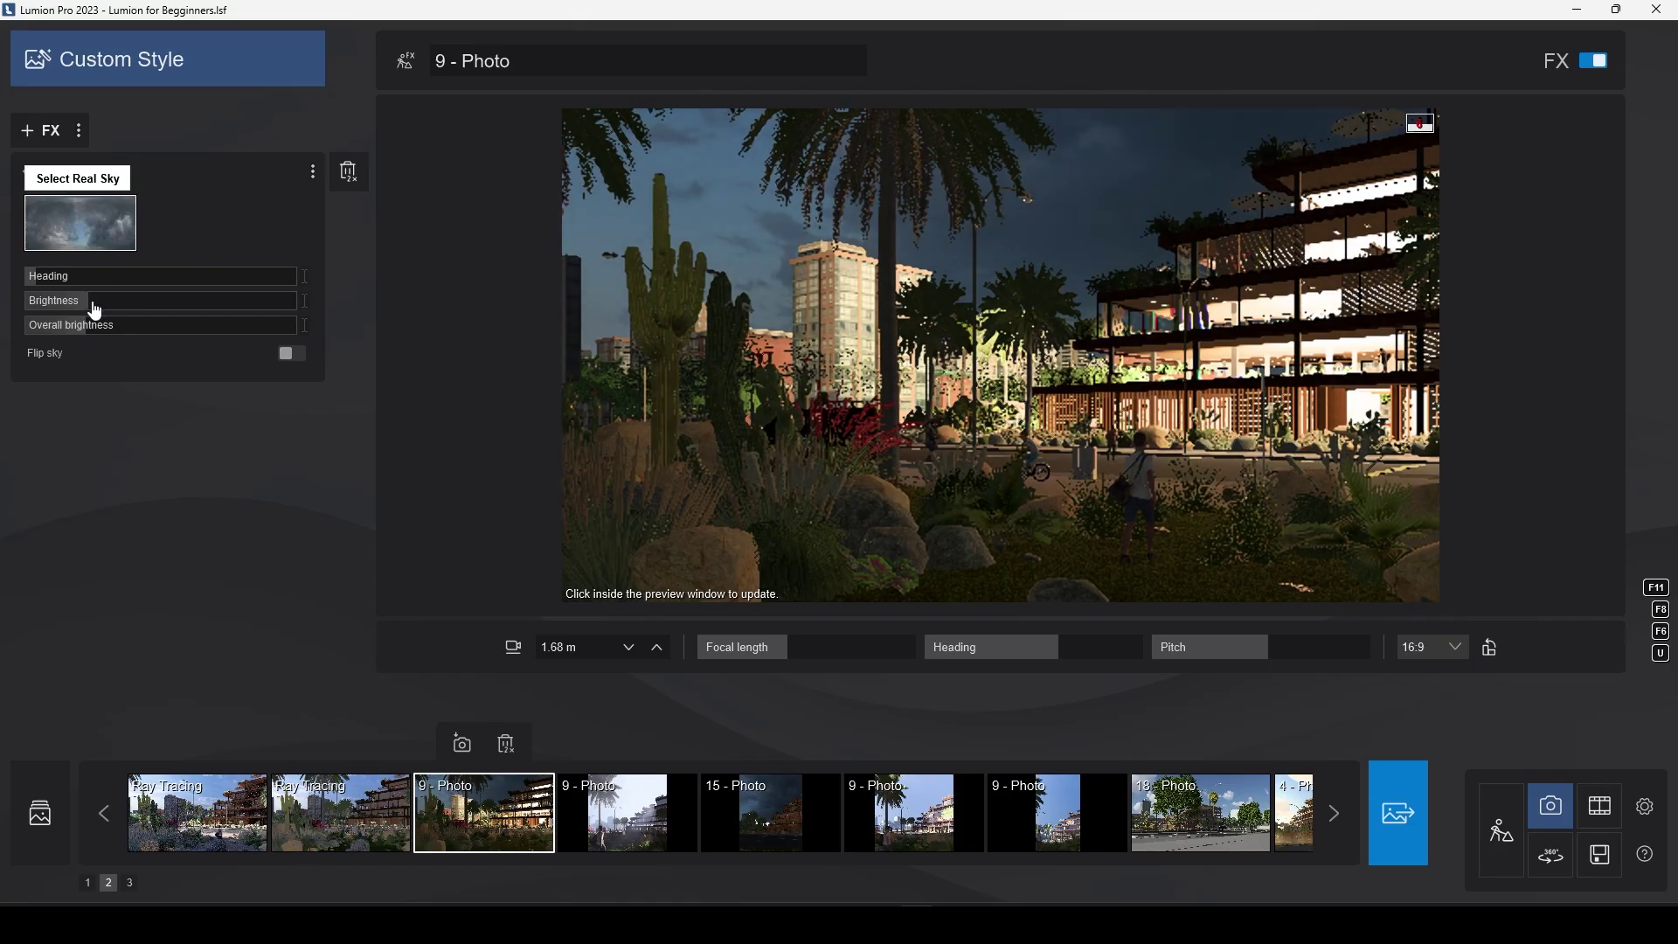
mouse_move(77, 308)
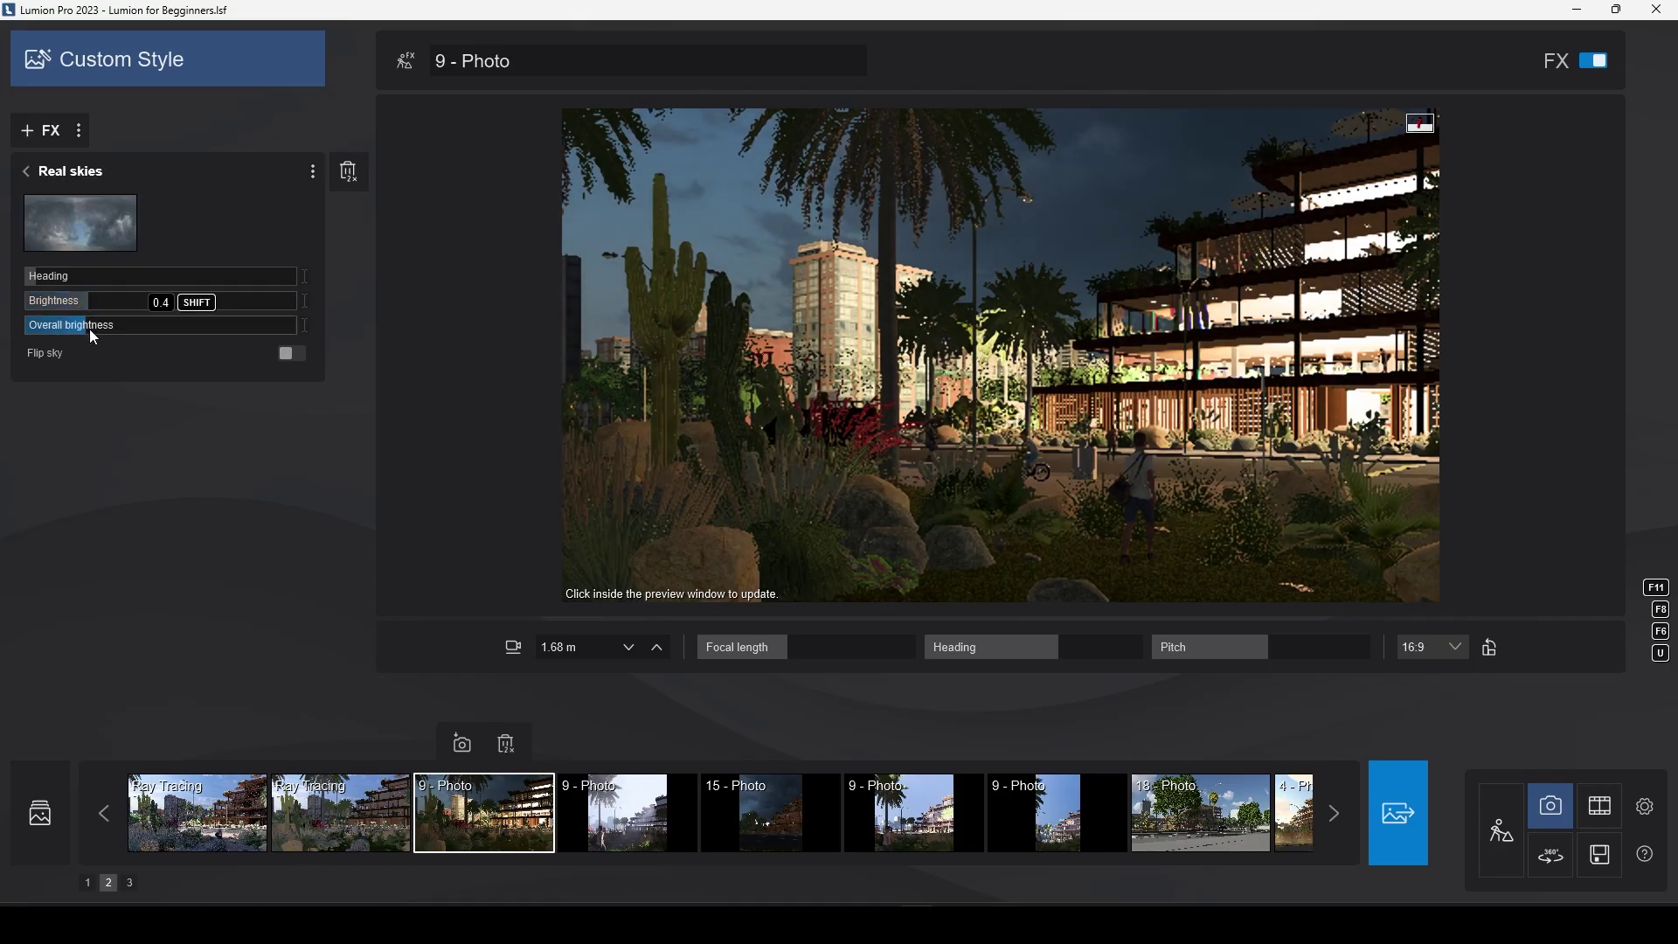
left_click(28, 174)
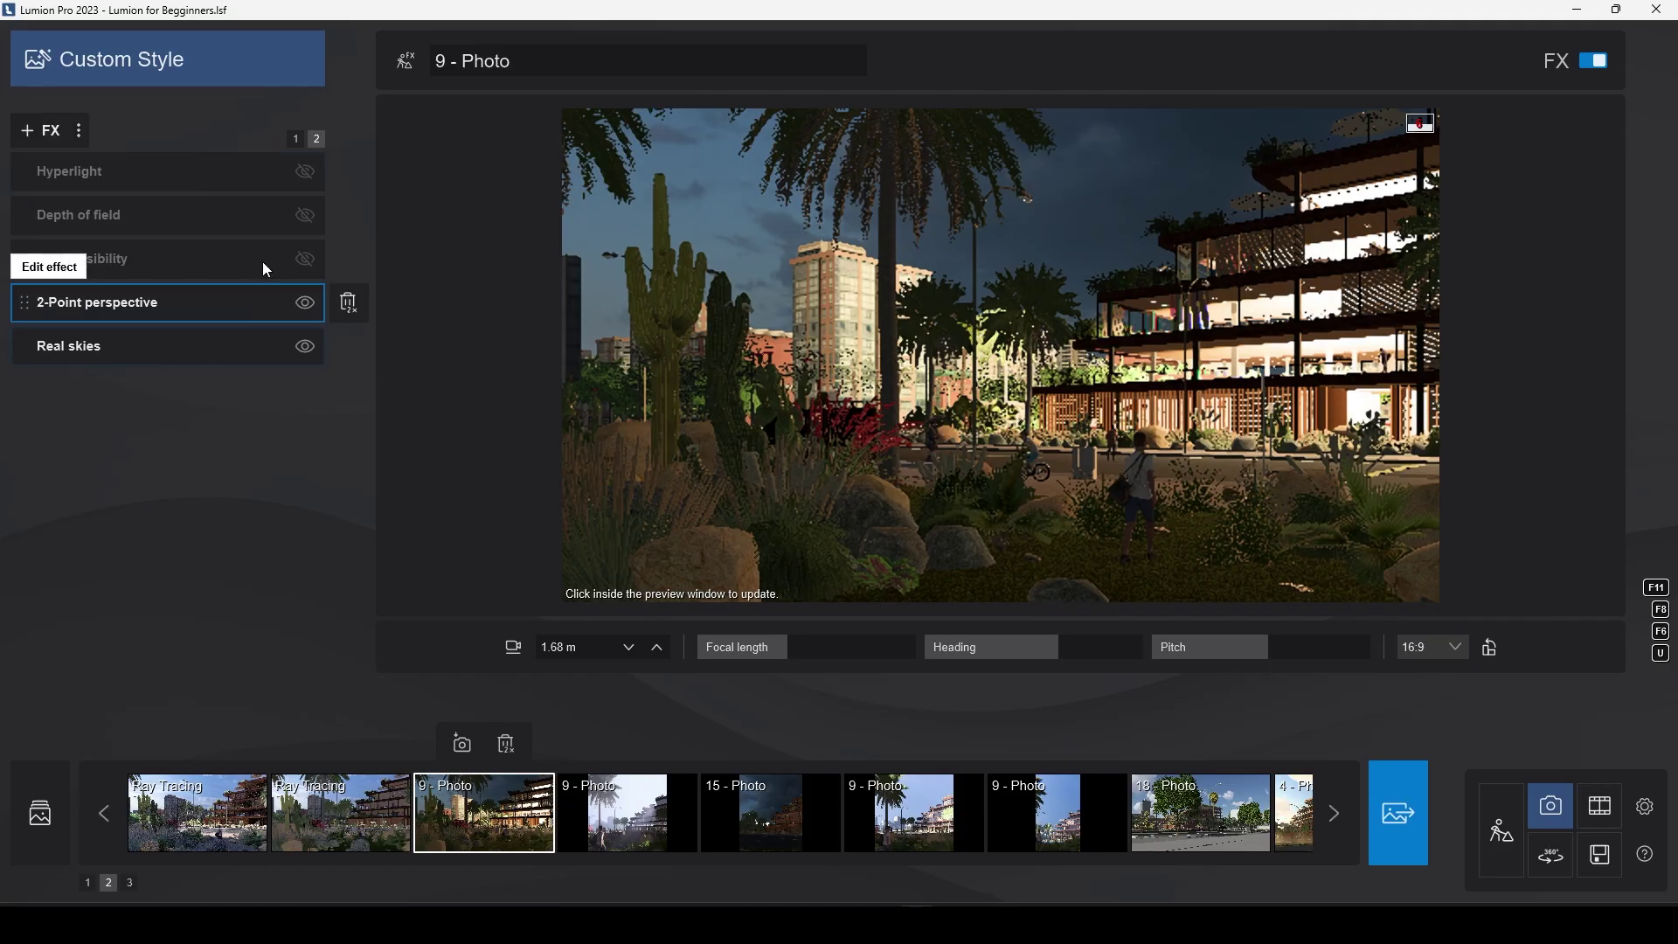
Enable the Layer visibility, Depth of field and Hyperlight effects on the photo.
left_click(161, 272)
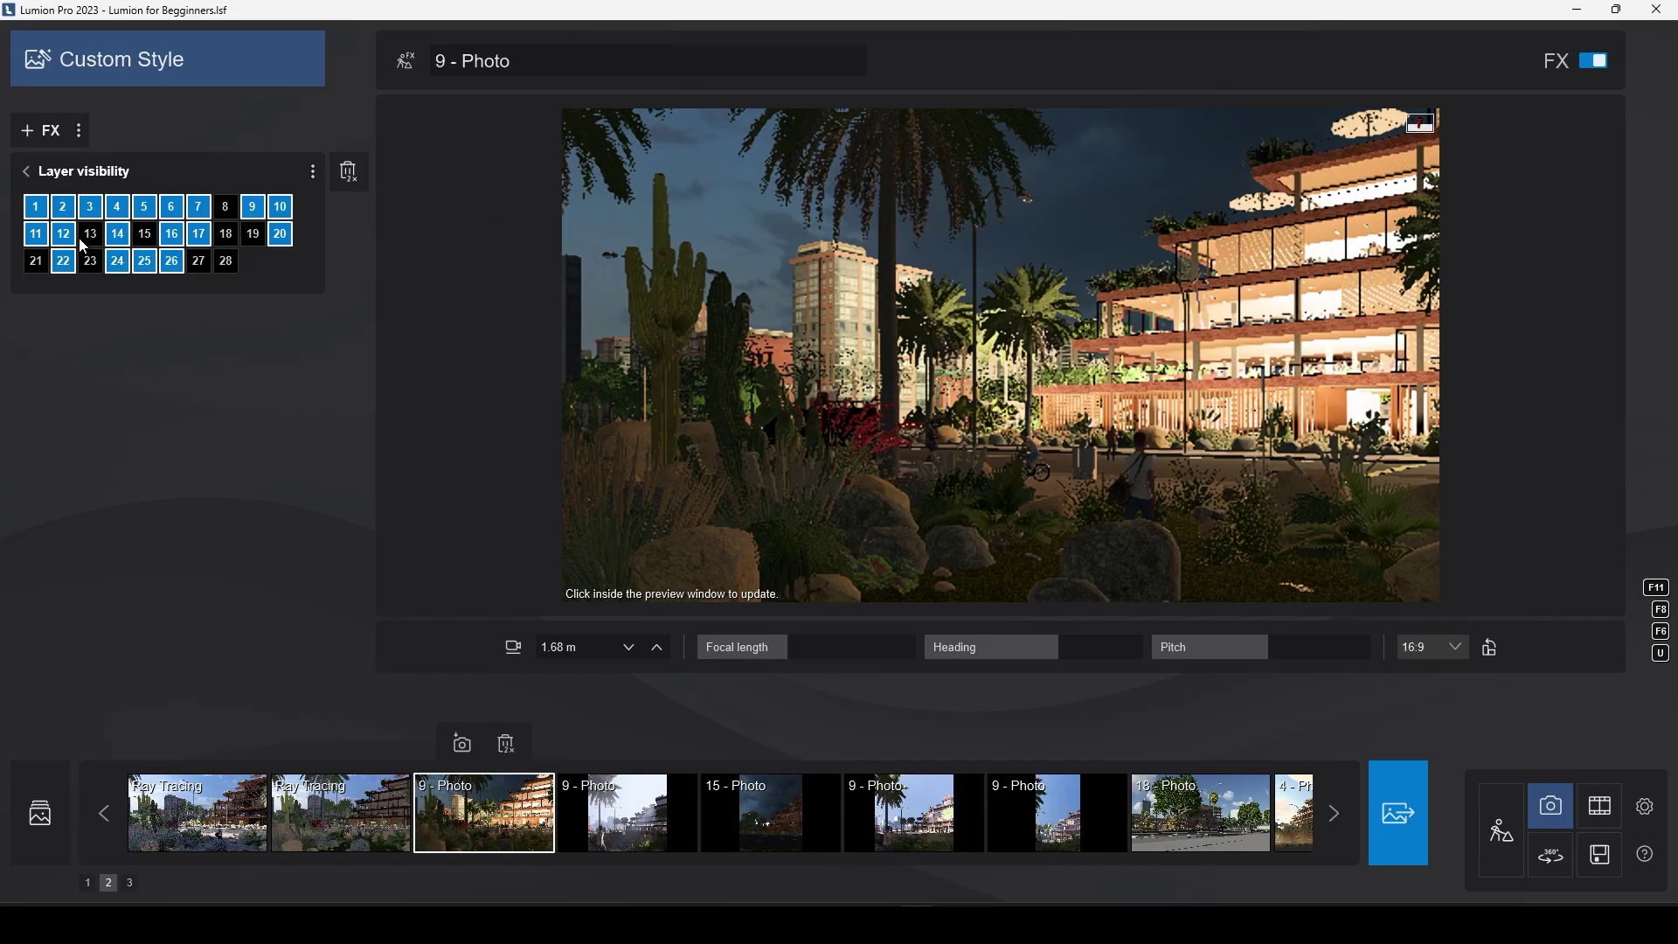
left_click(35, 168)
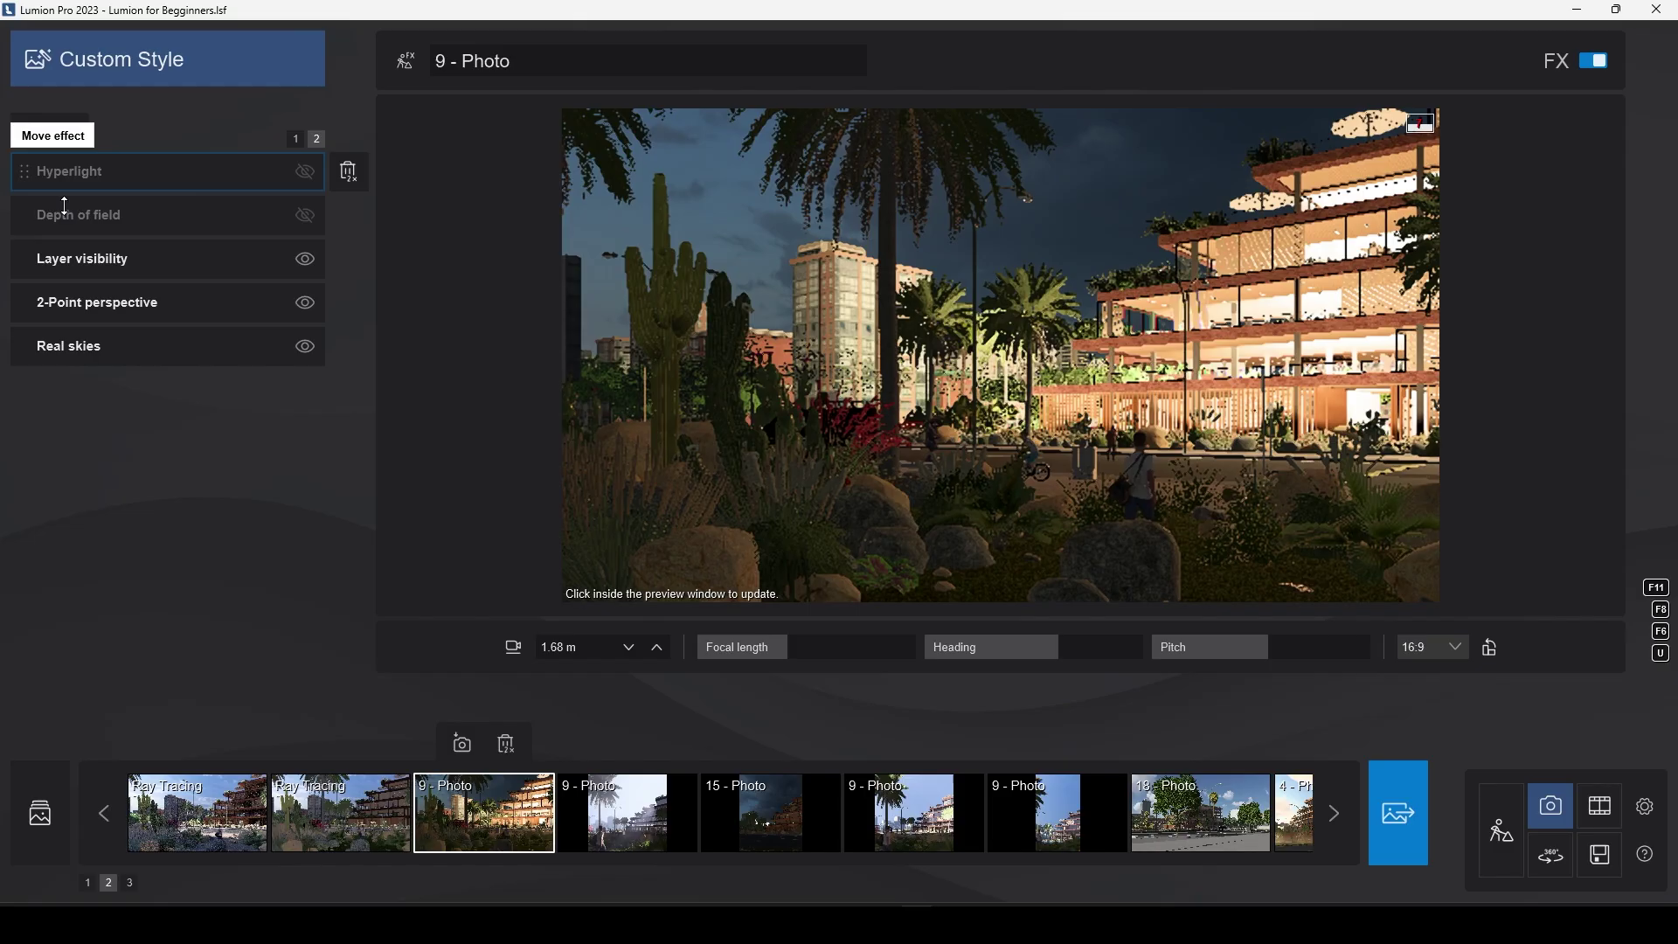
left_click(307, 219)
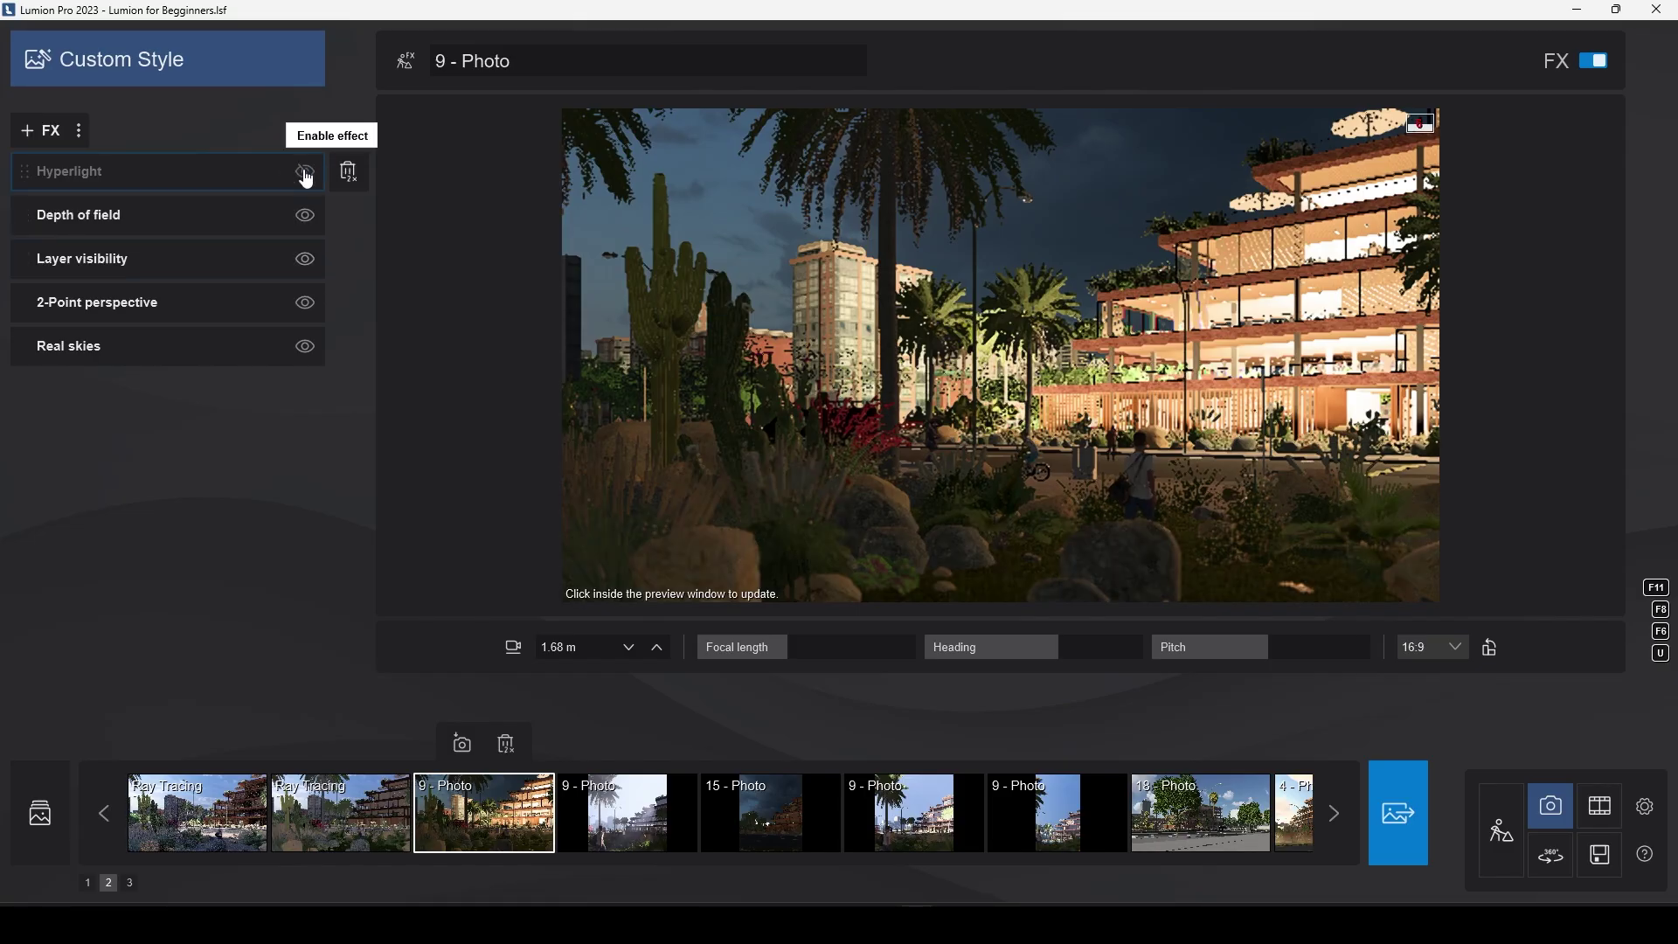
left_click(307, 179)
Enable the Sky light effect on the photo and update the preview.
left_click(294, 143)
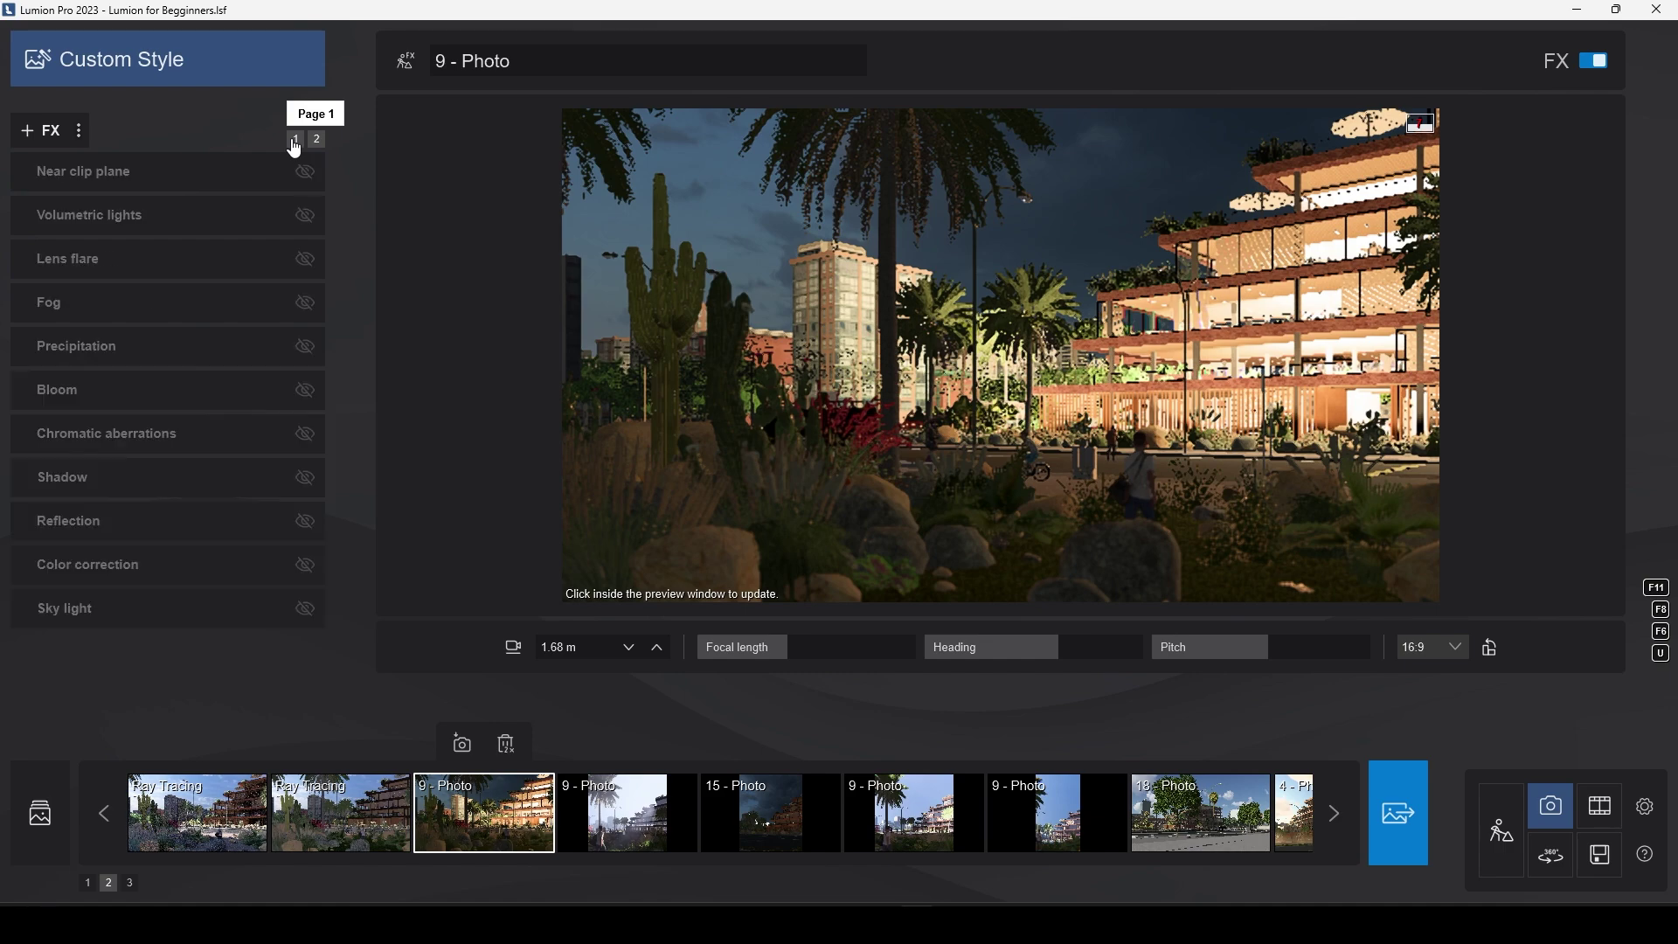
left_click(305, 609)
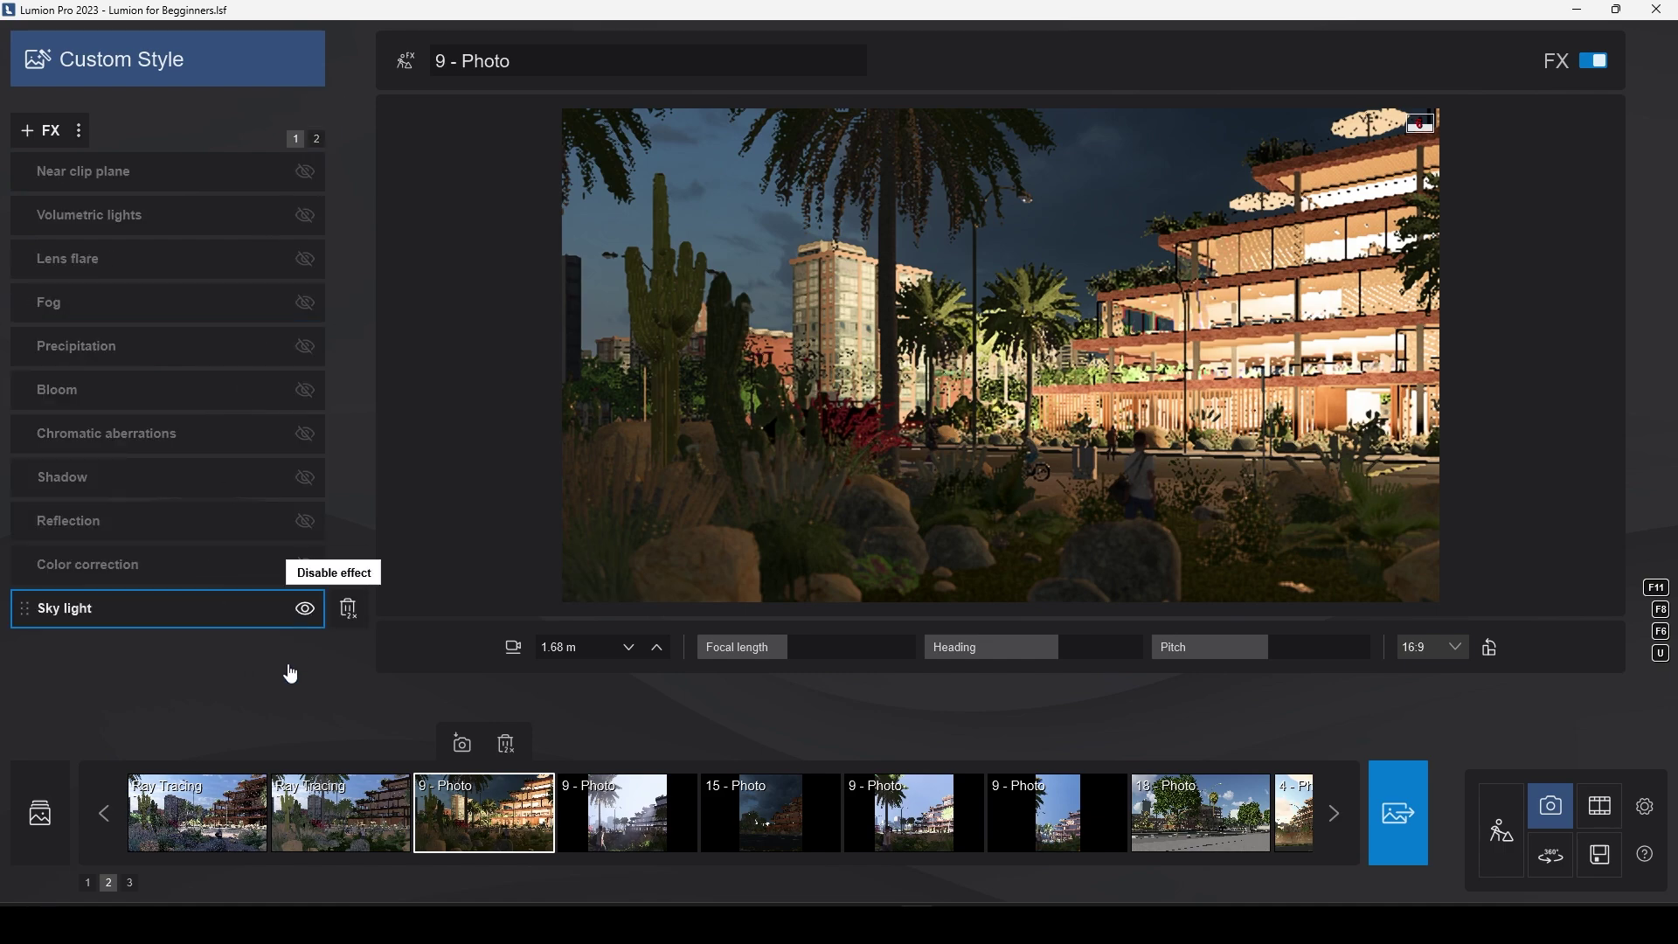
left_click(691, 437)
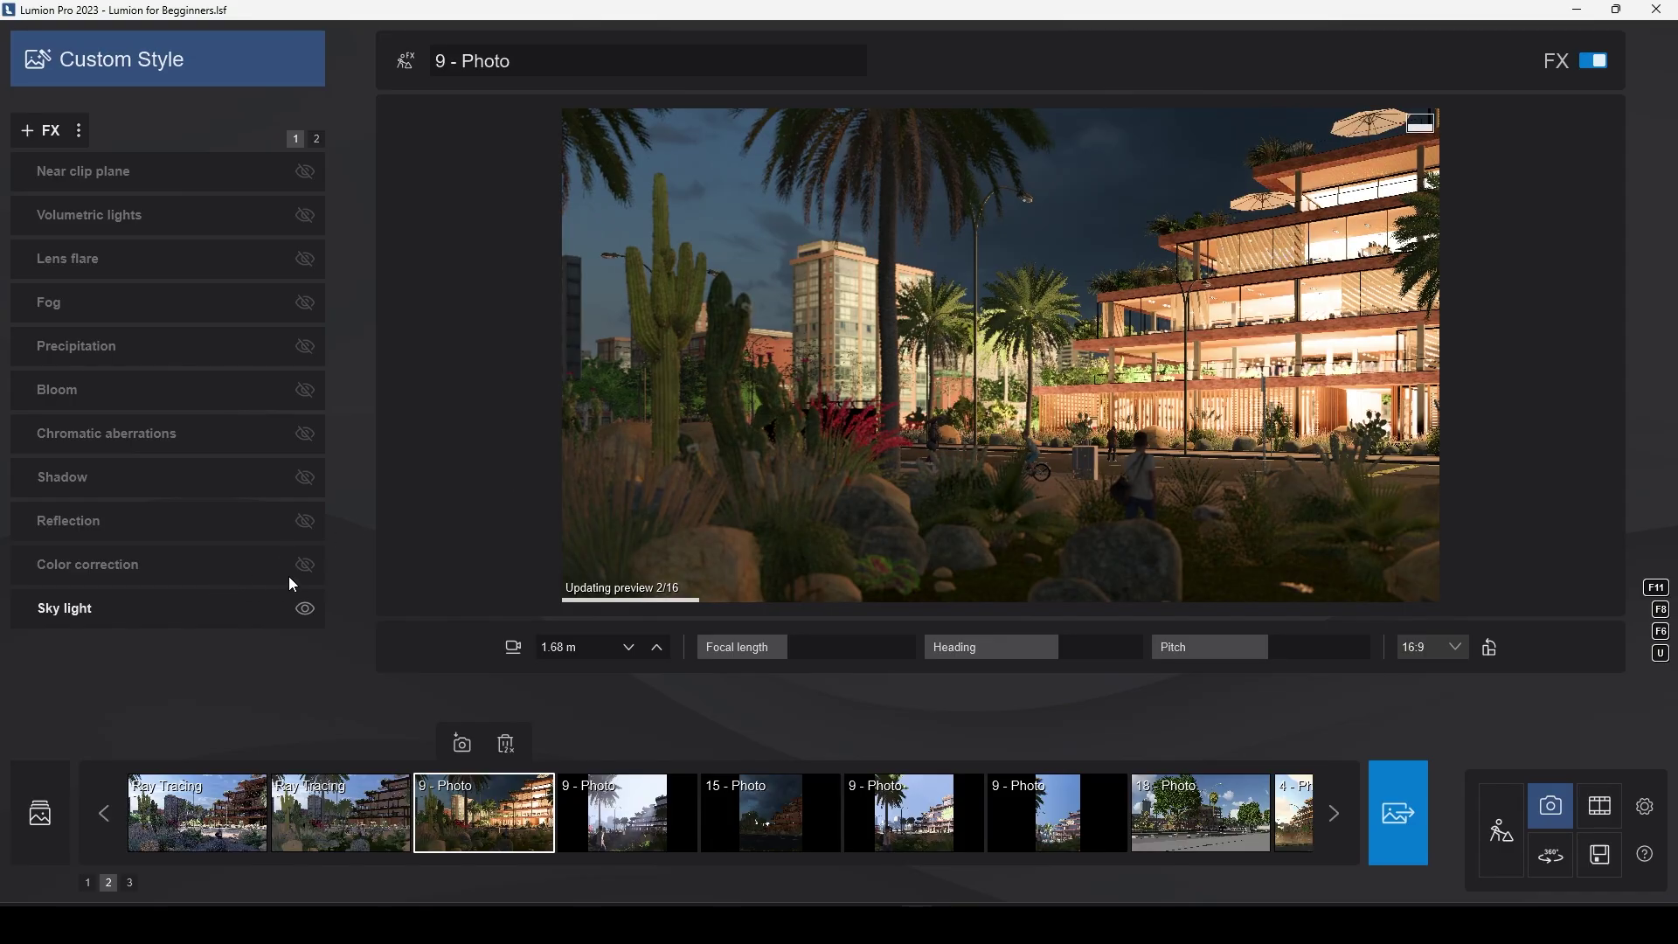
Enable the Reflection, Shadow and Chromatic aberrations effects, reviewing the Shadow settings.
mouse_move(363, 494)
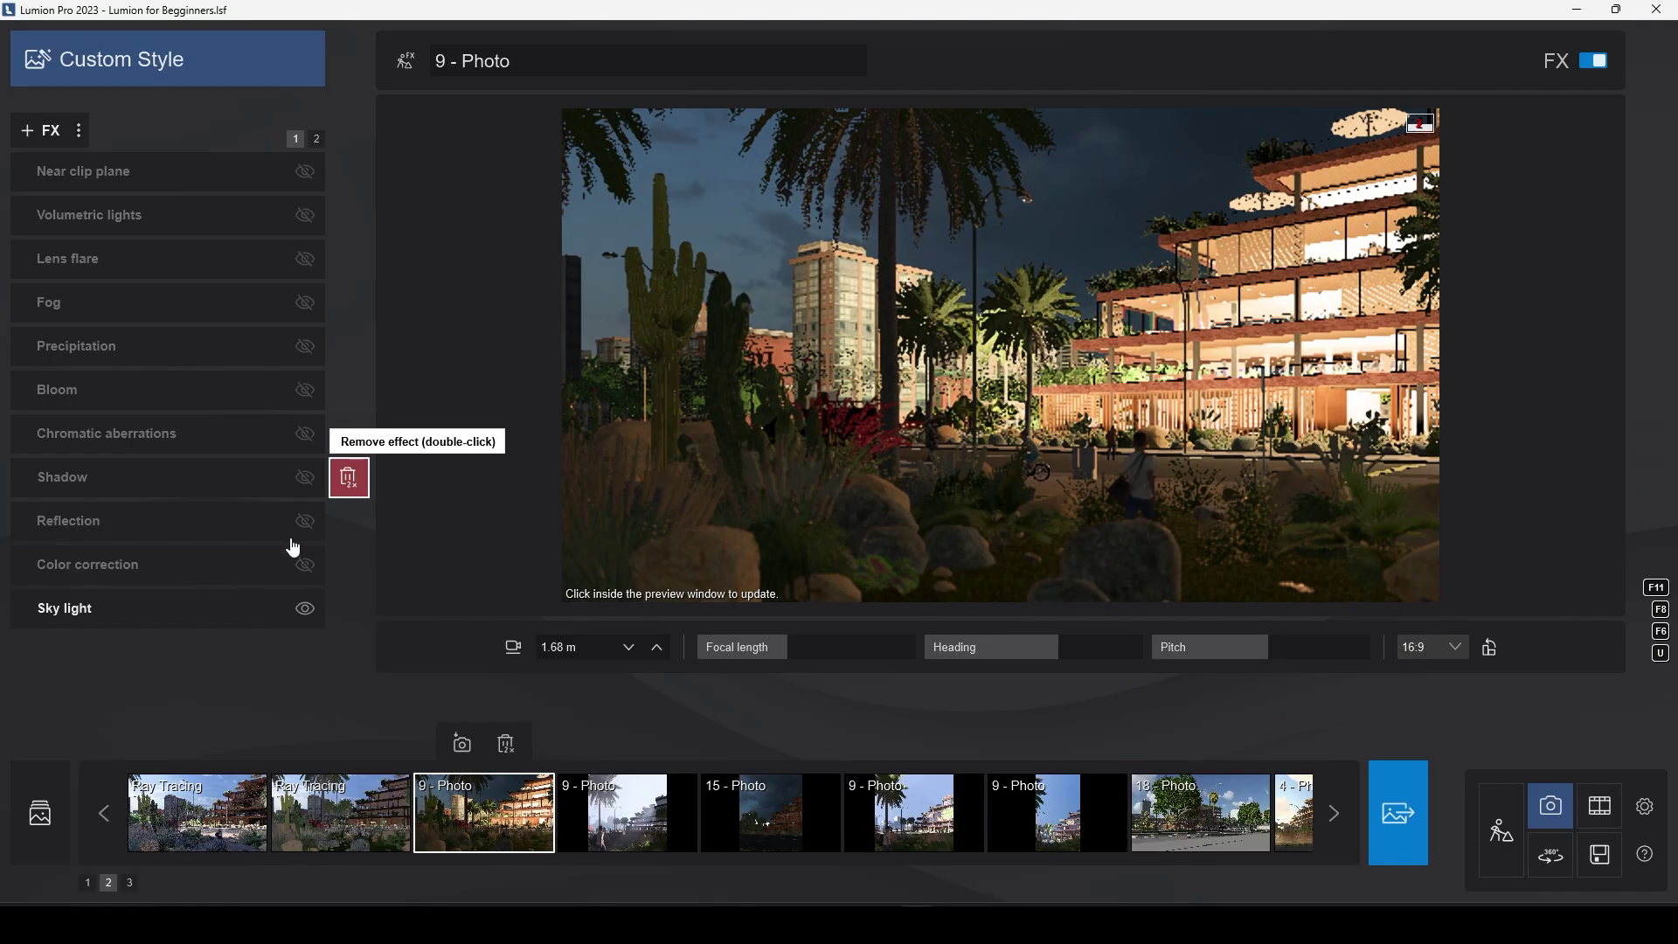
left_click(308, 524)
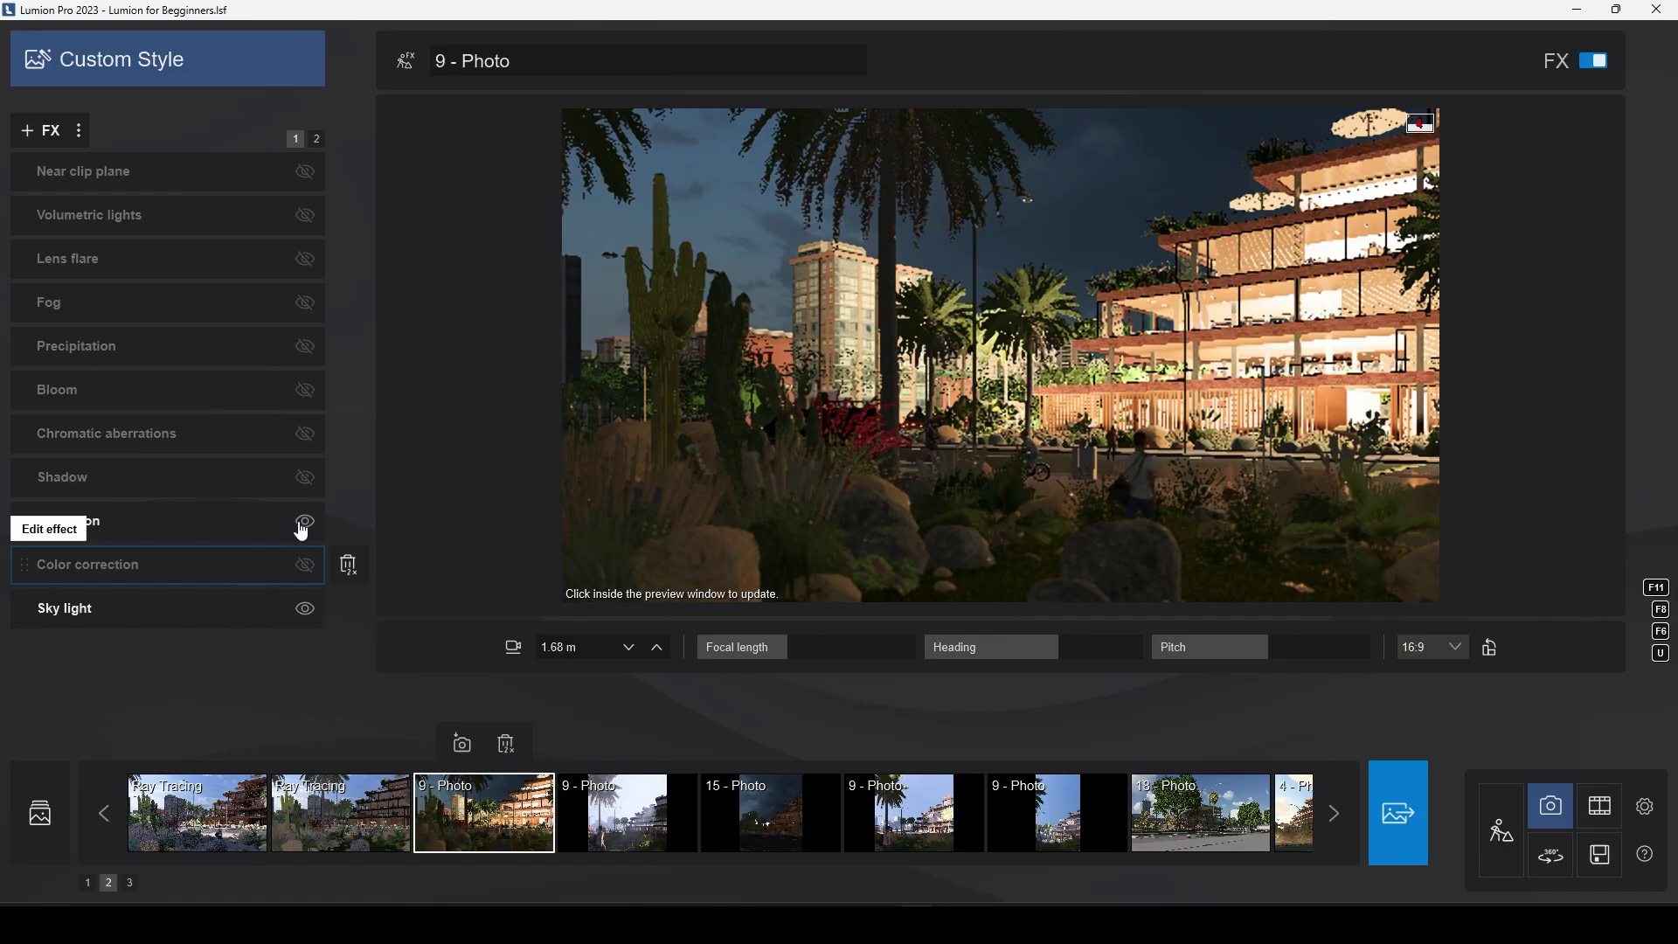
left_click(305, 477)
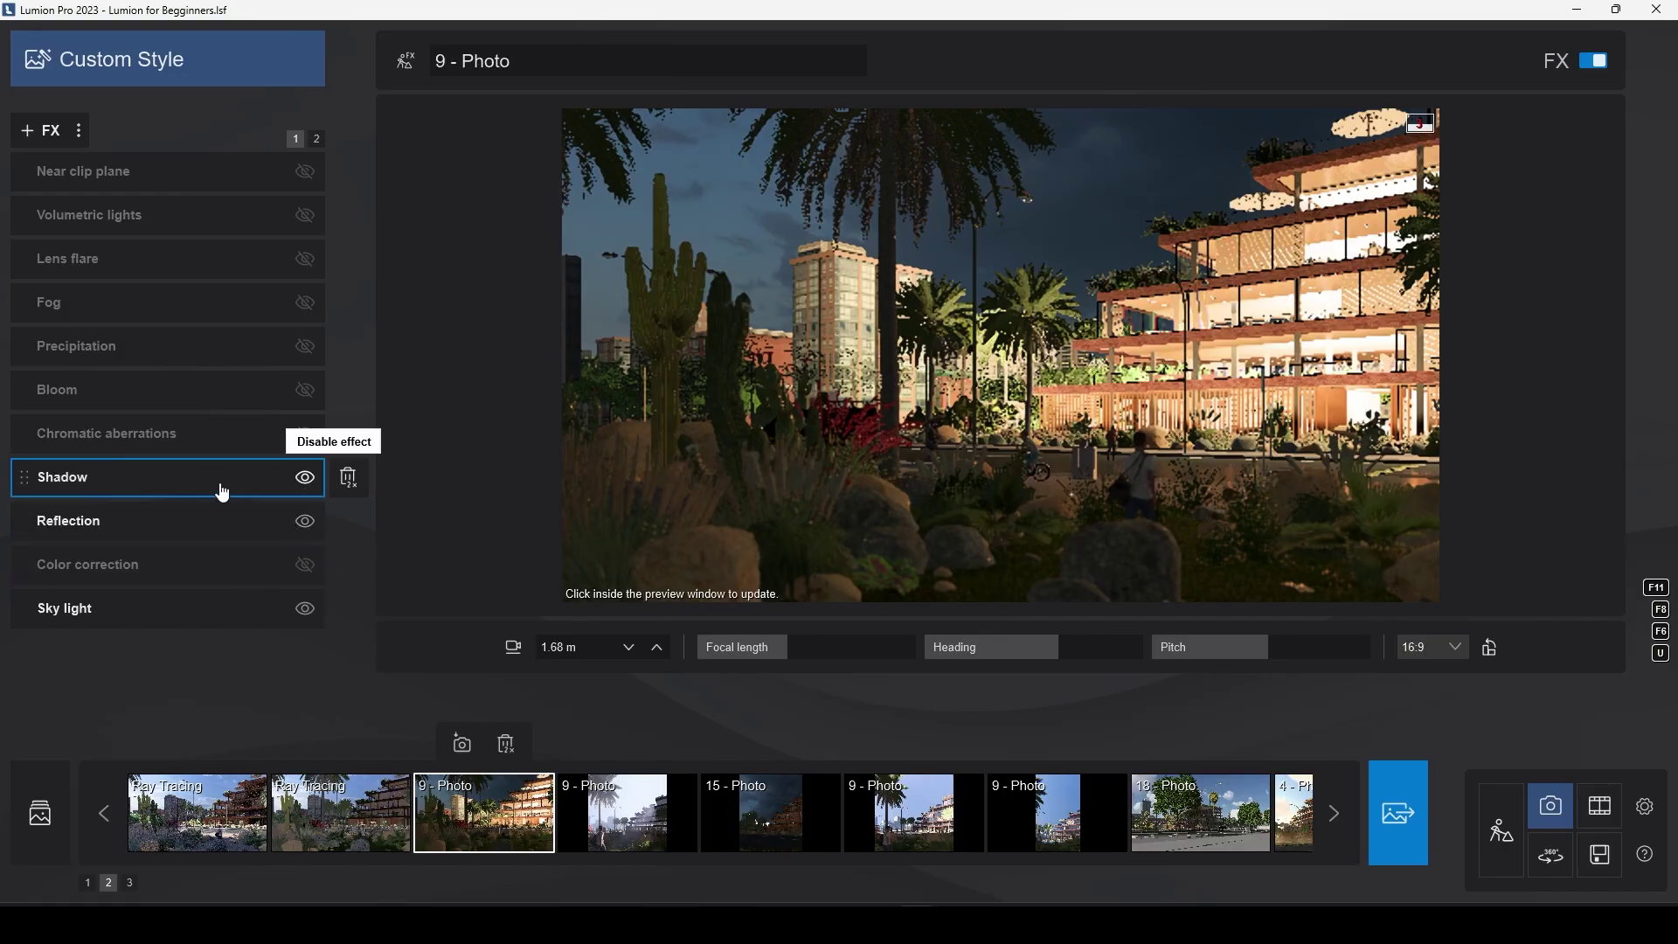
left_click(92, 491)
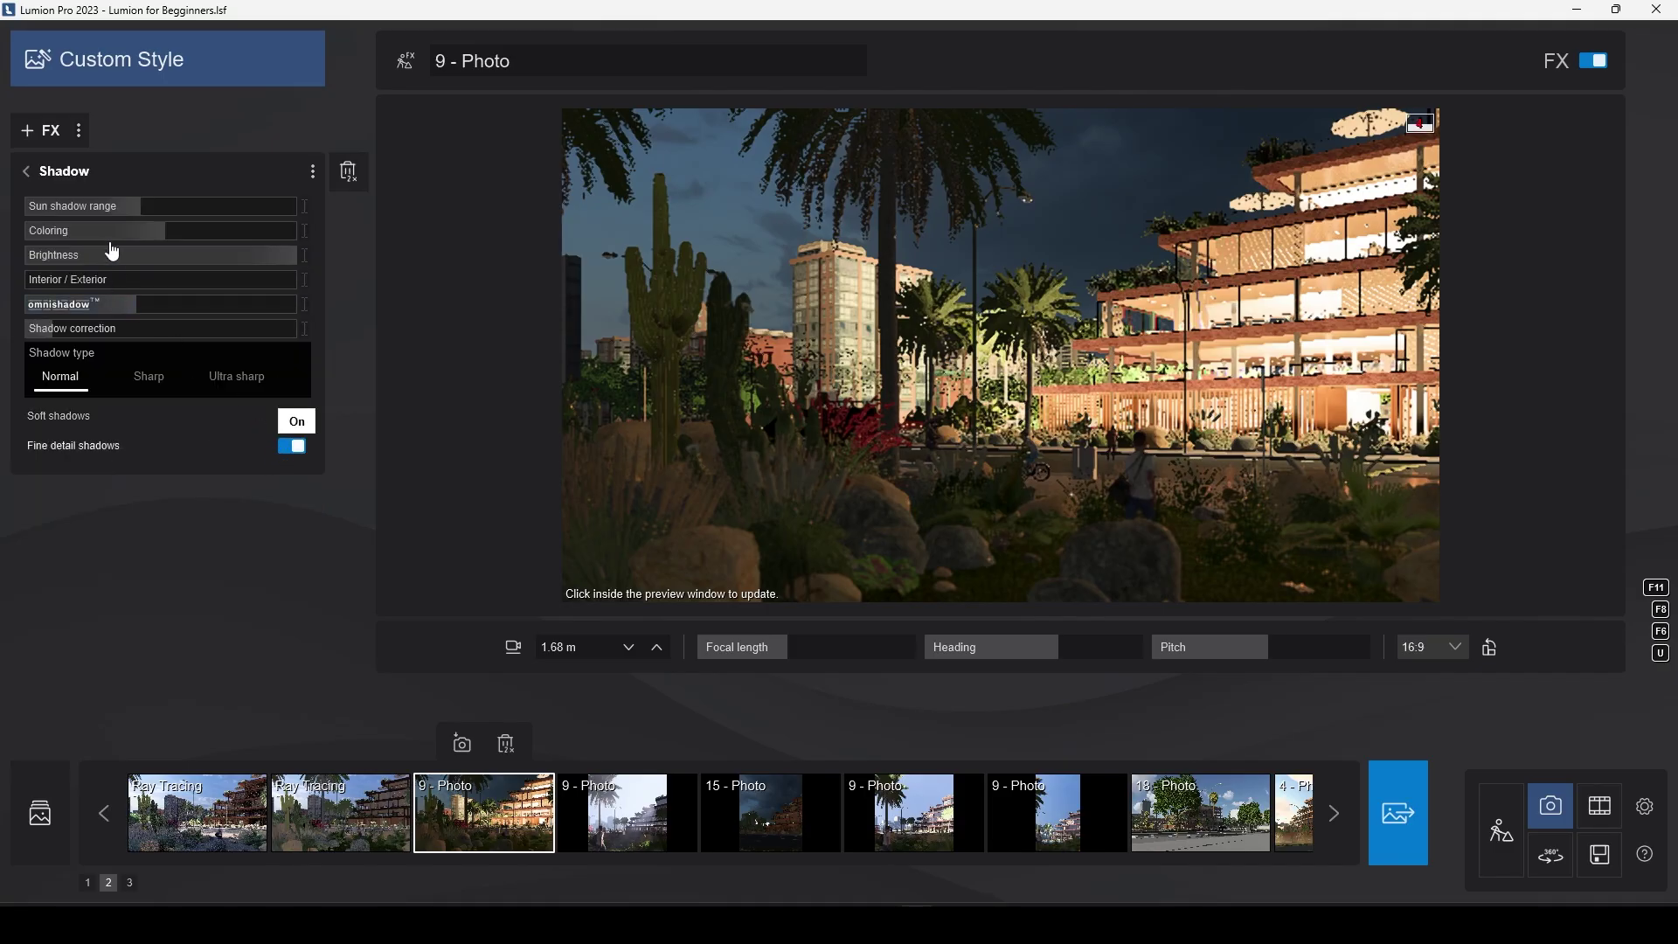
left_click(27, 171)
left_click(321, 443)
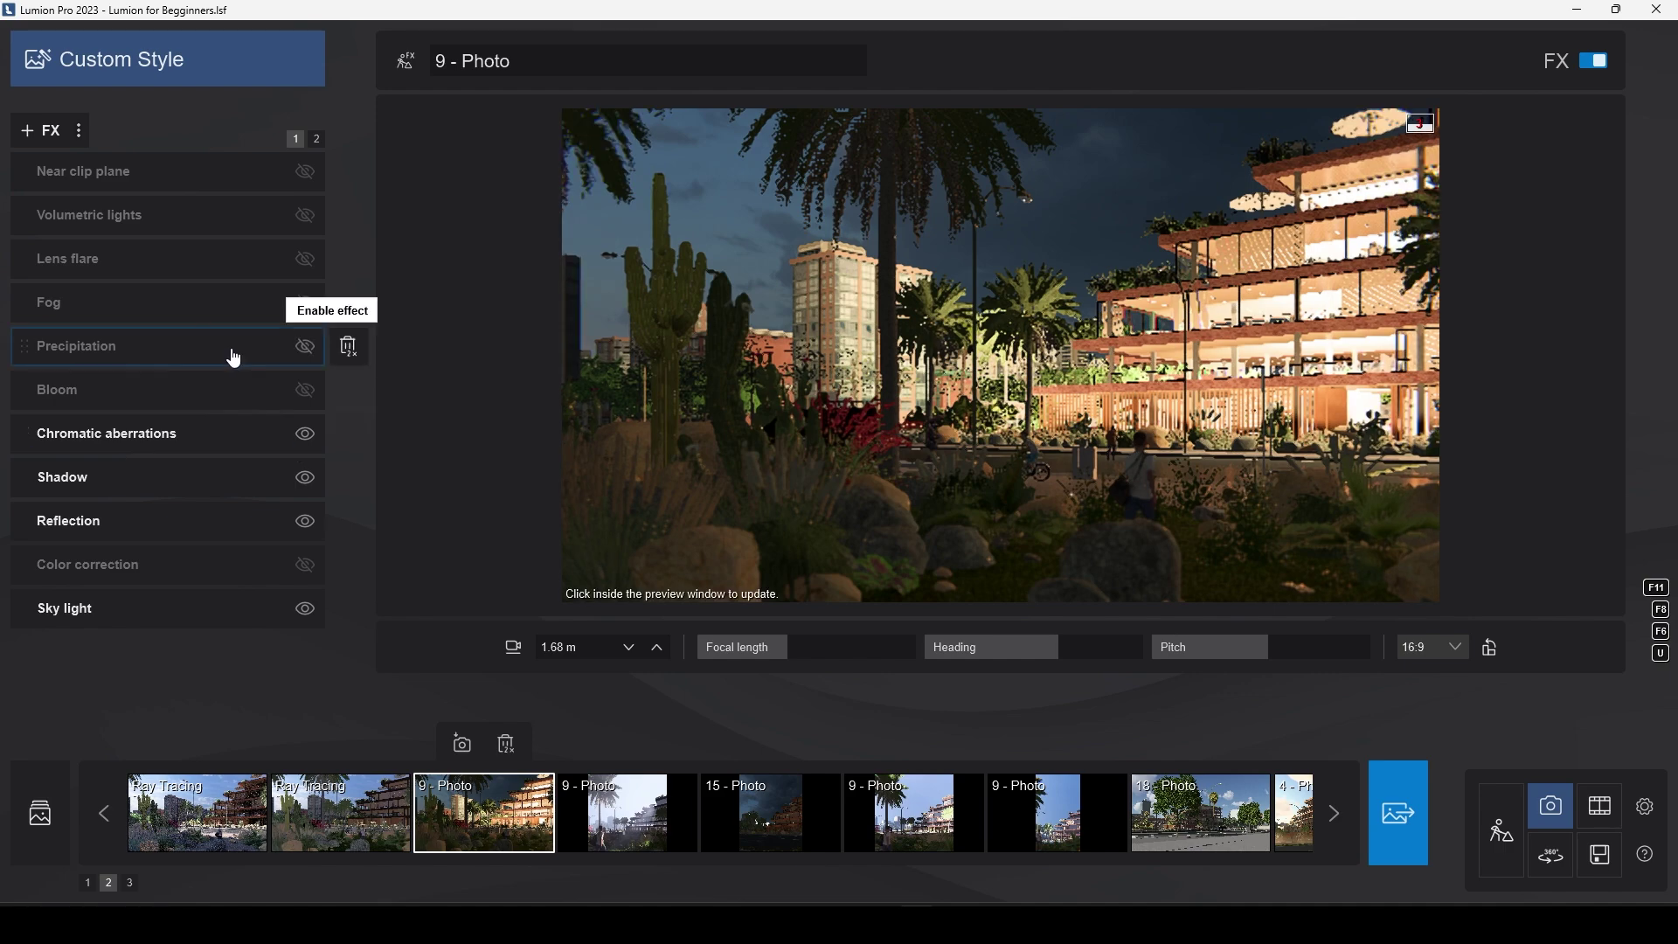
Enable the Precipitation and Fog effects on the photo and review the settings of both.
left_click(308, 349)
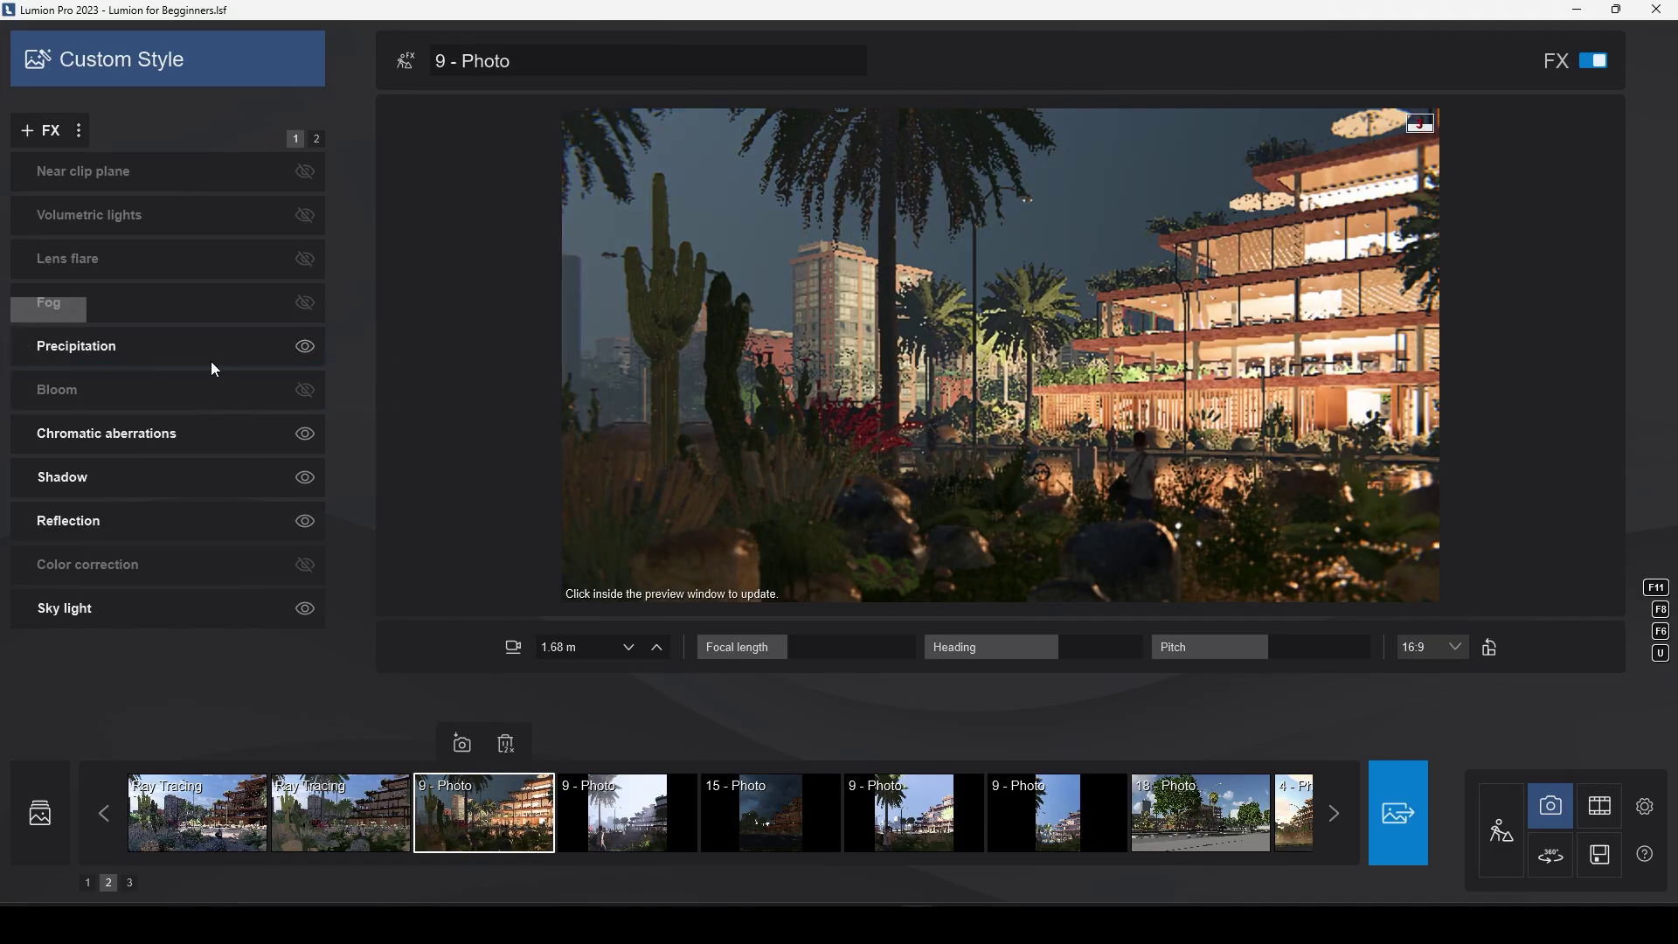
left_click(112, 354)
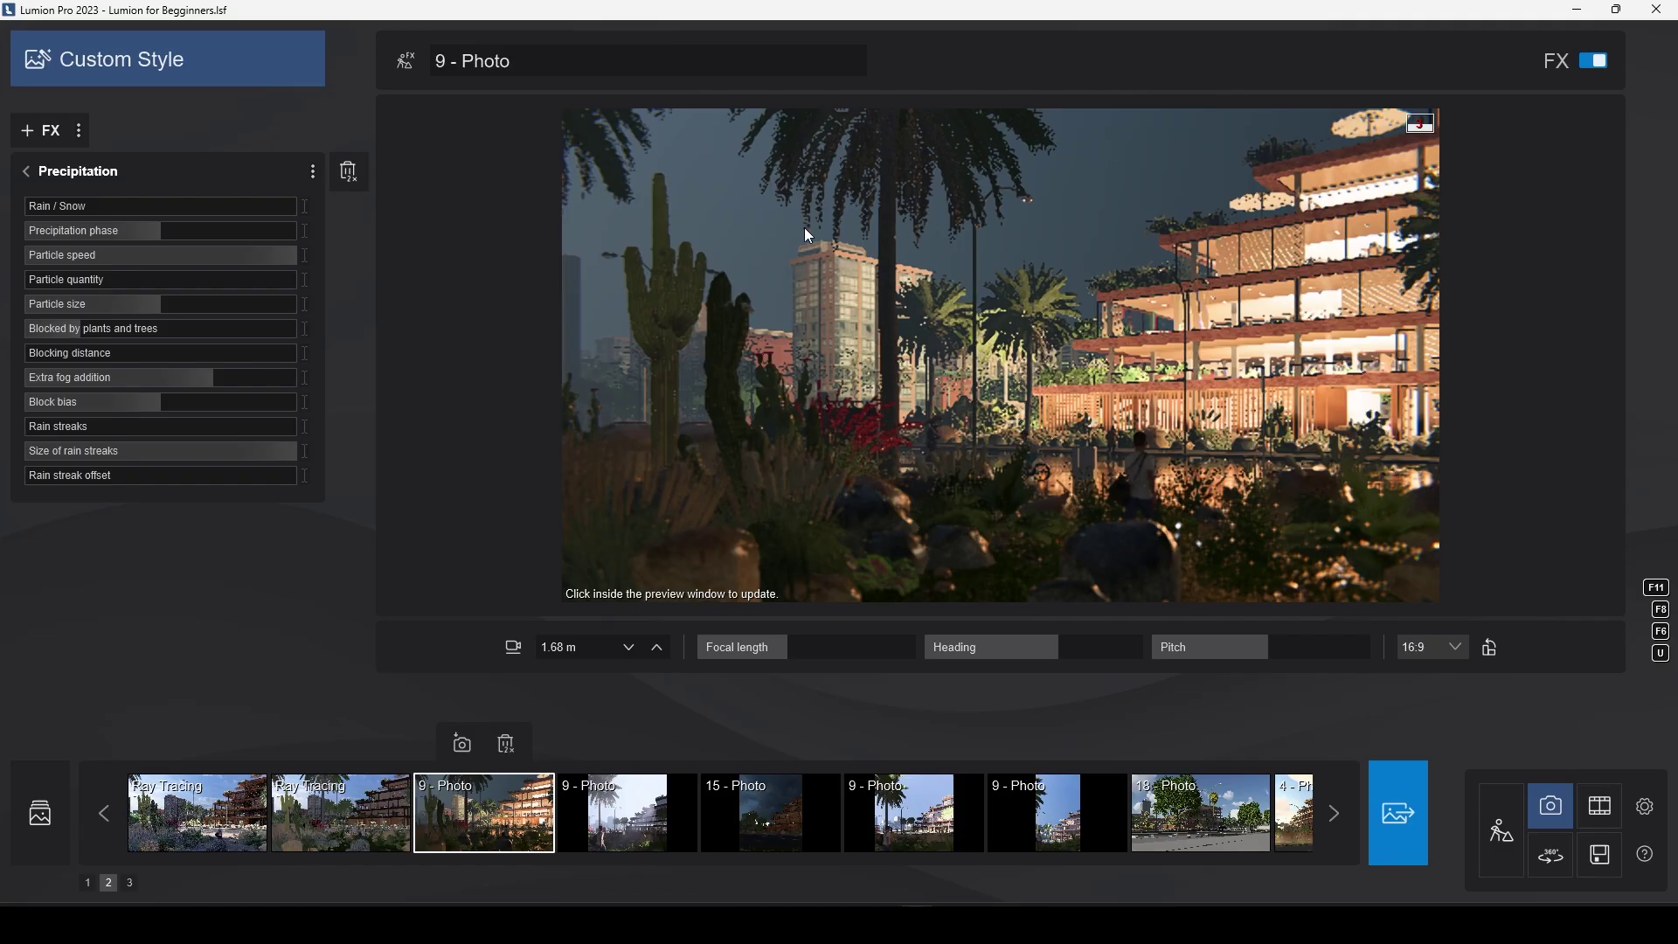
left_click(25, 171)
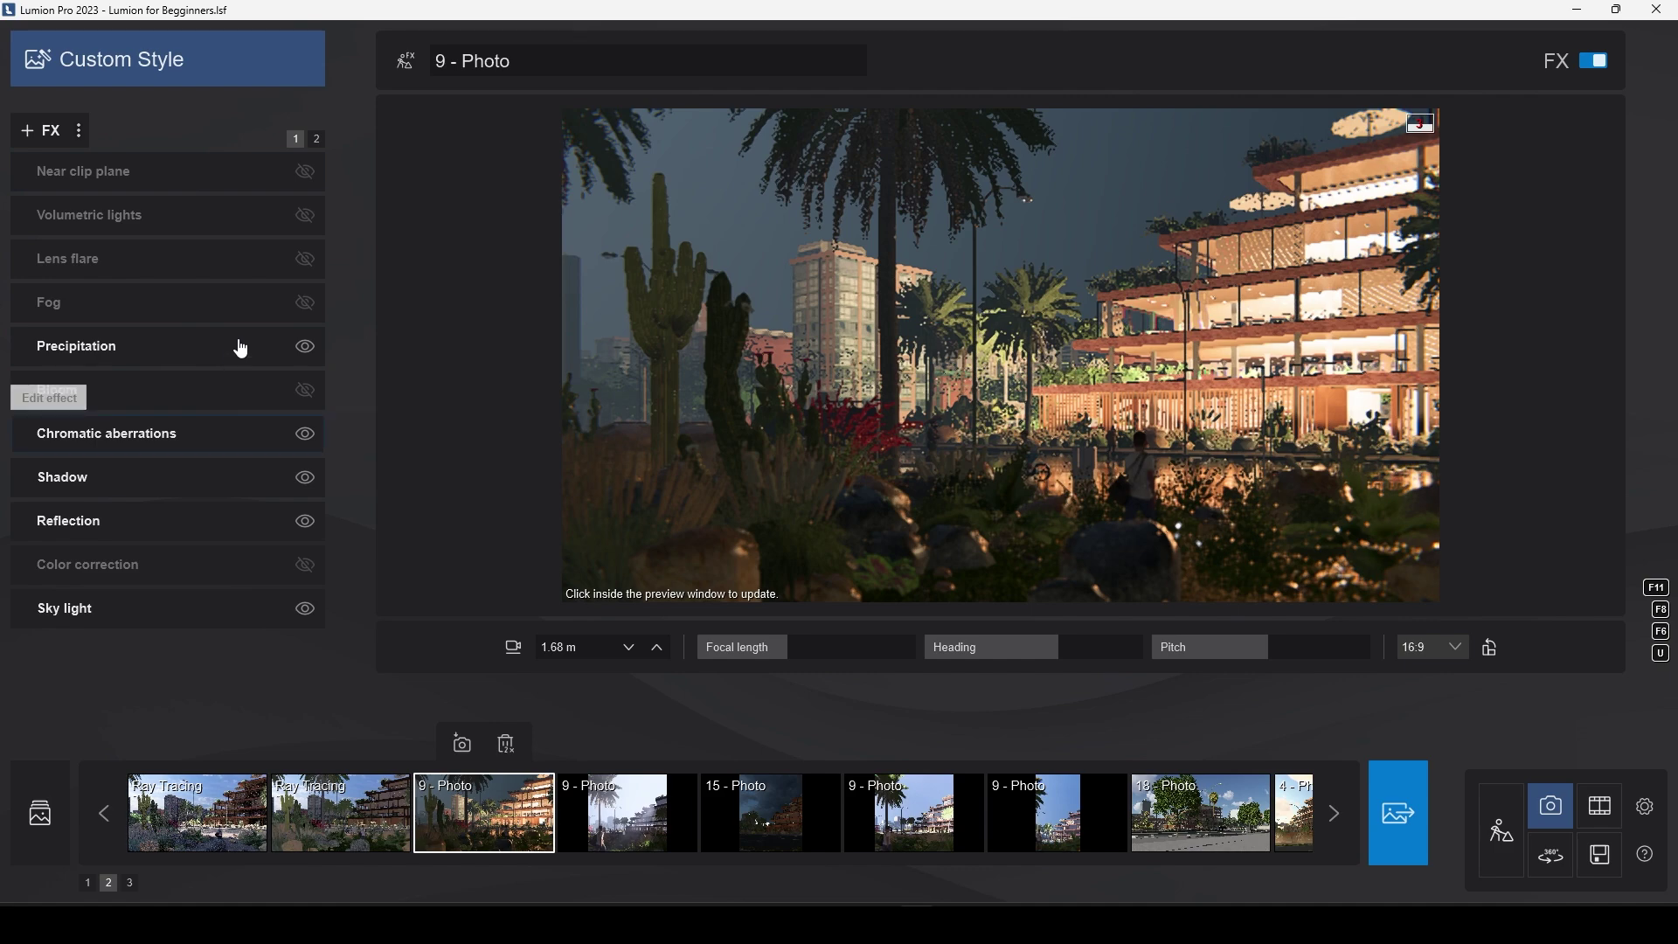
left_click(306, 303)
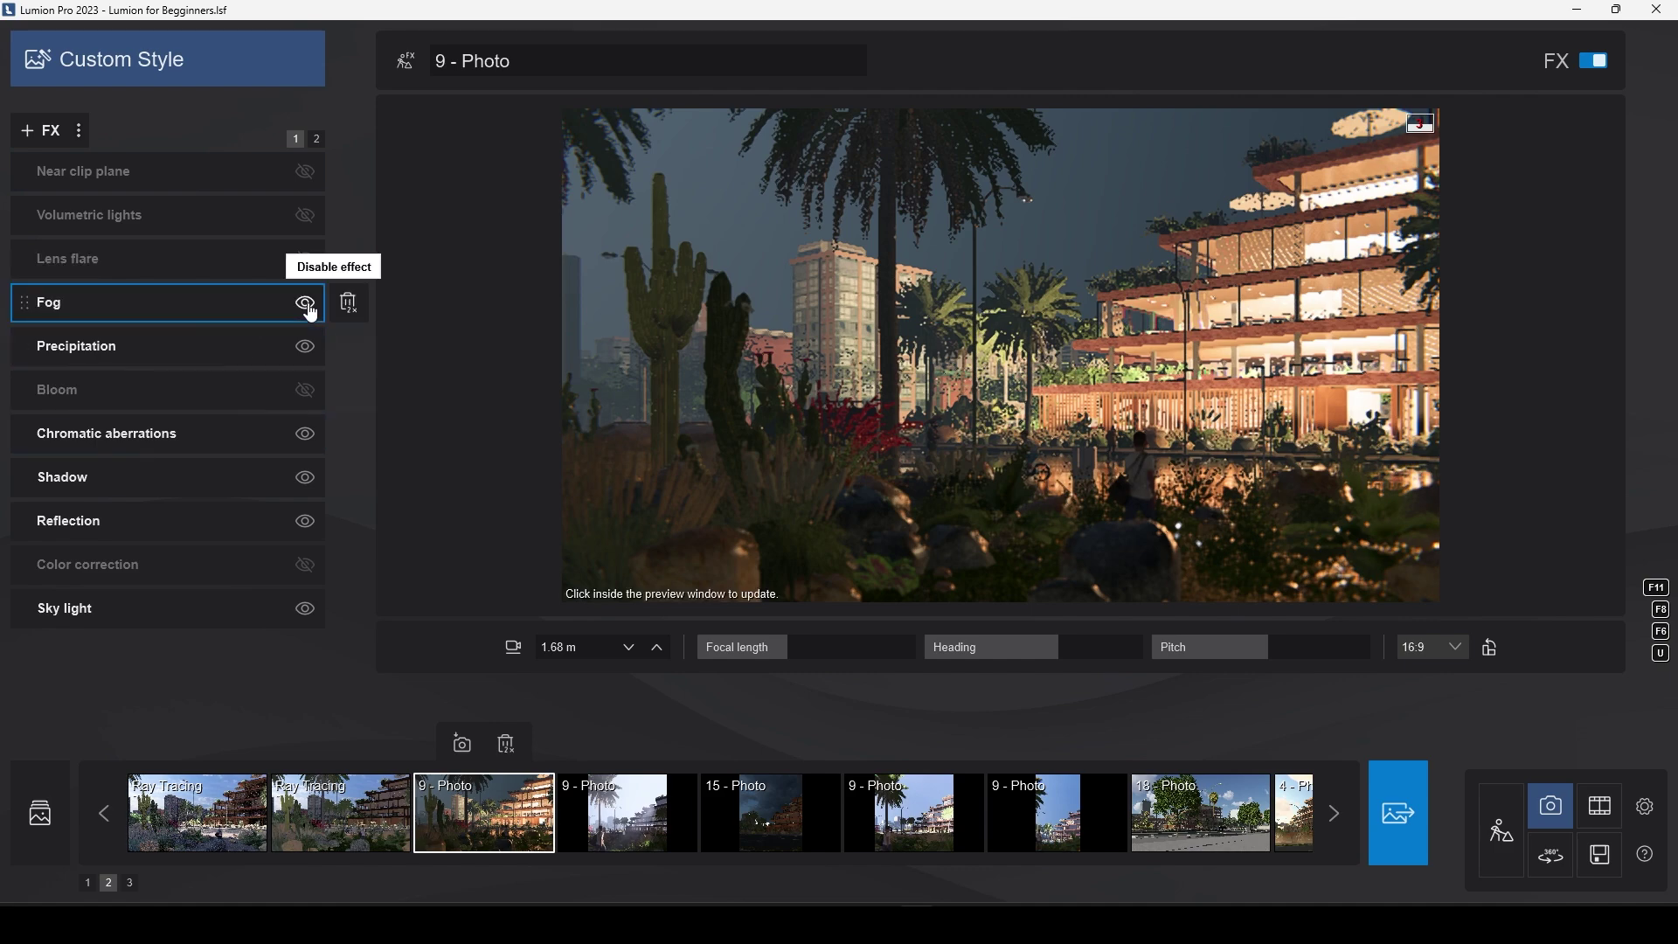
left_click(207, 316)
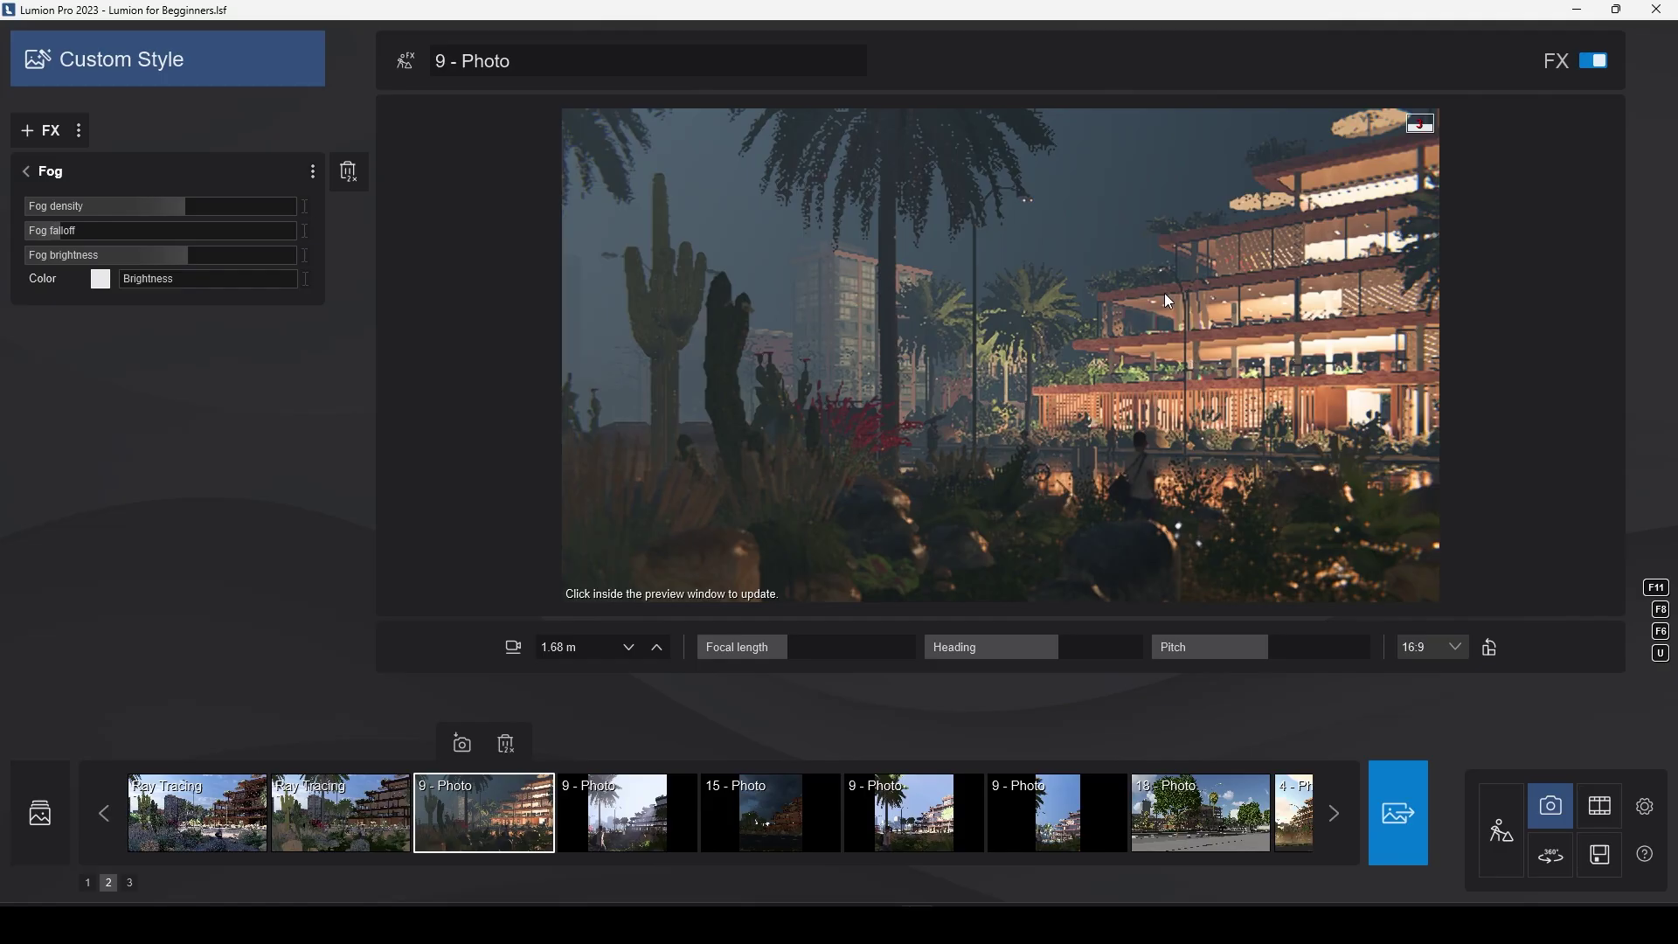
left_click(31, 174)
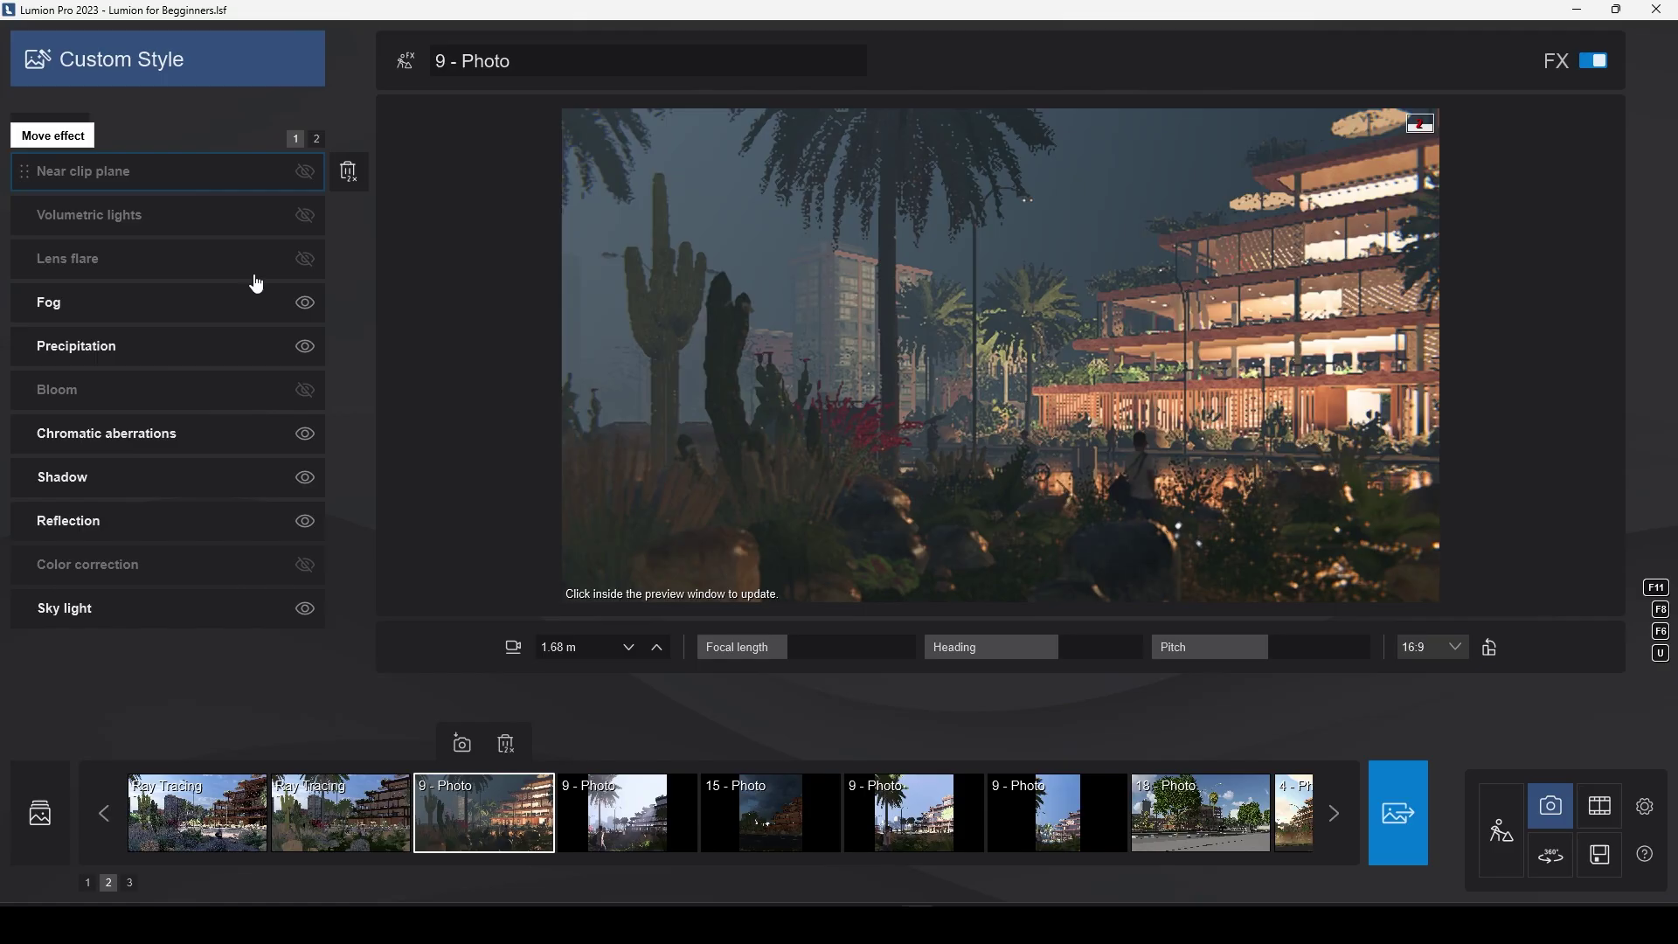
Enable the Lens flare and Volumetric lights effects and inspect the street lamps from a closer viewpoint.
left_click(305, 259)
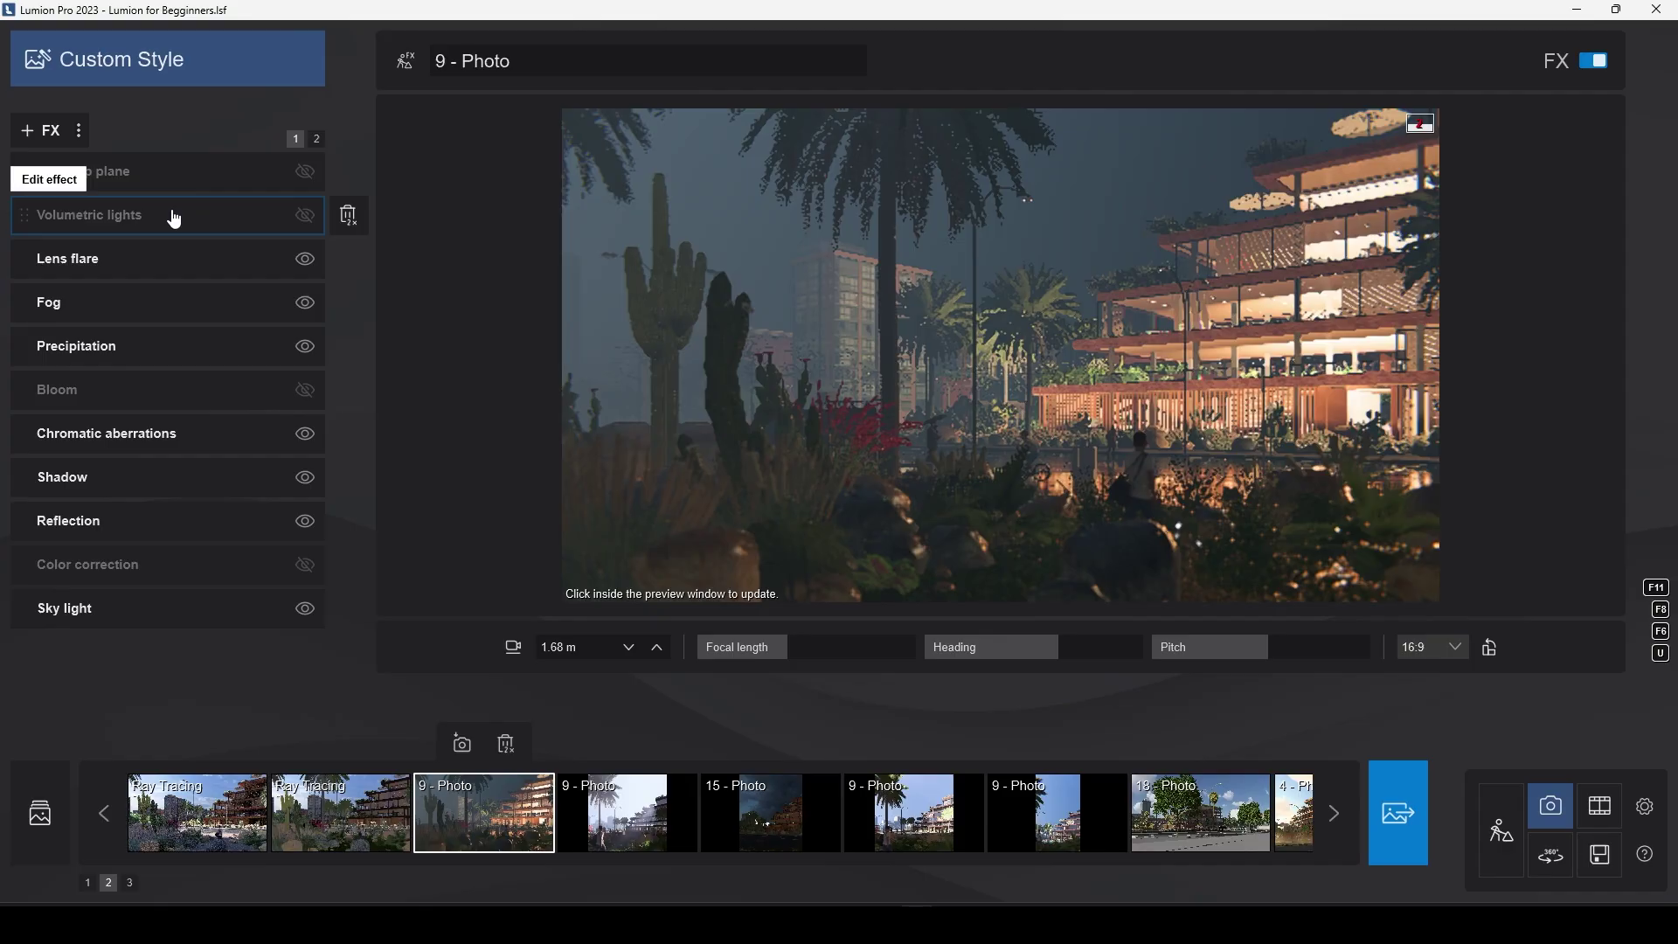
left_click(304, 216)
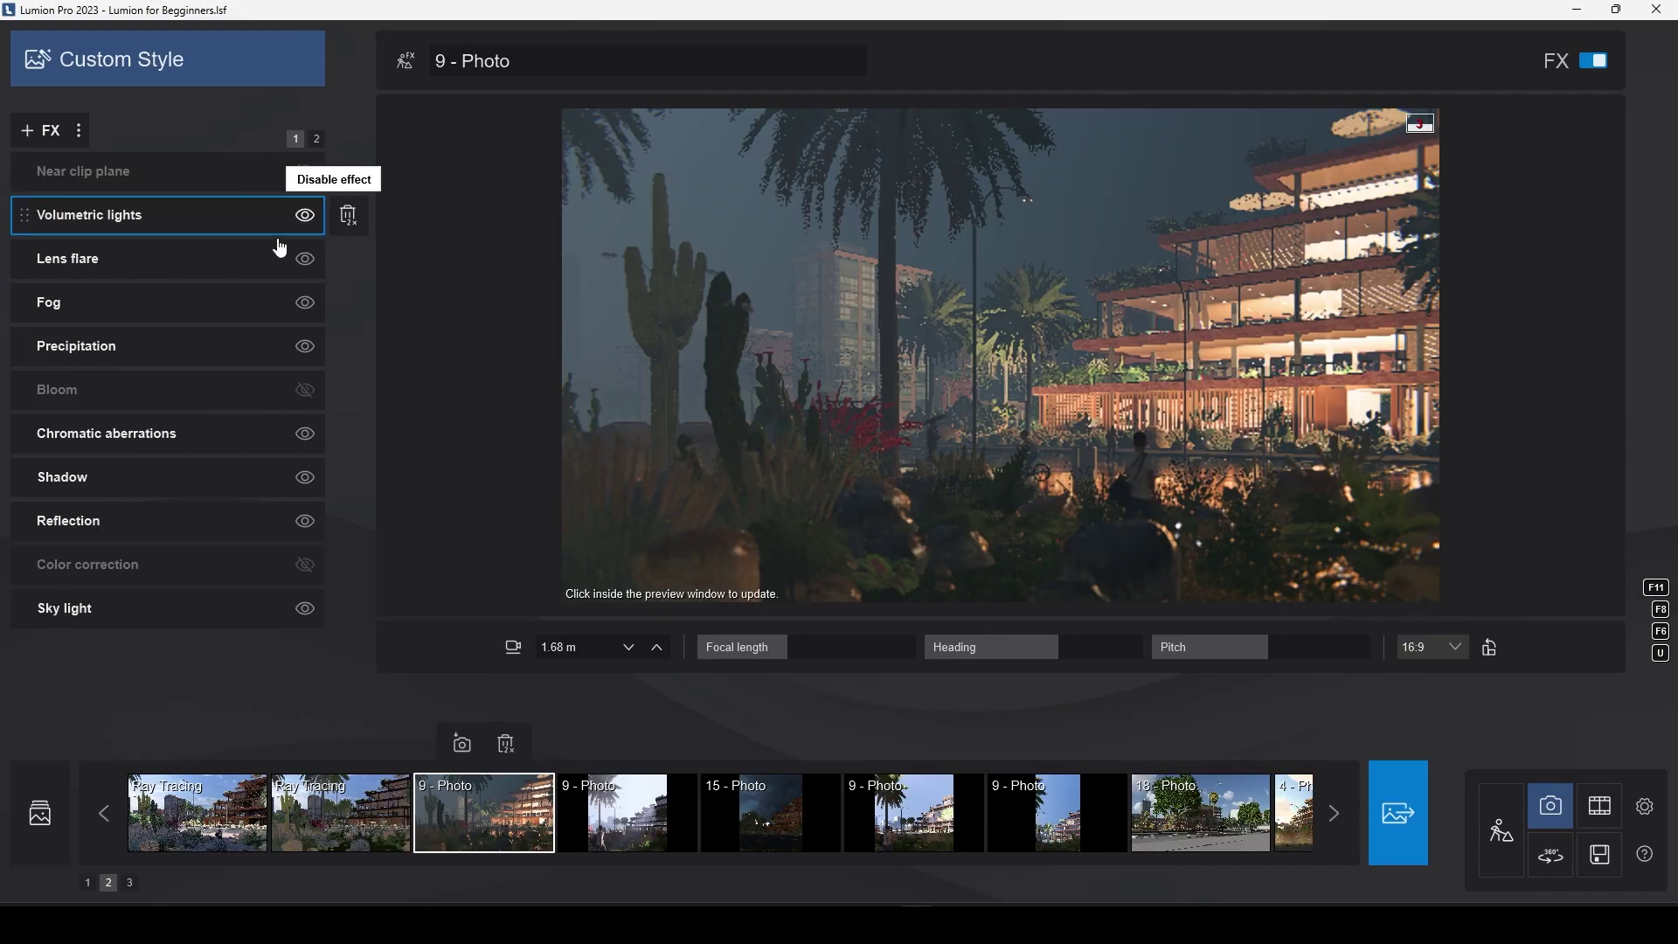
left_click(171, 226)
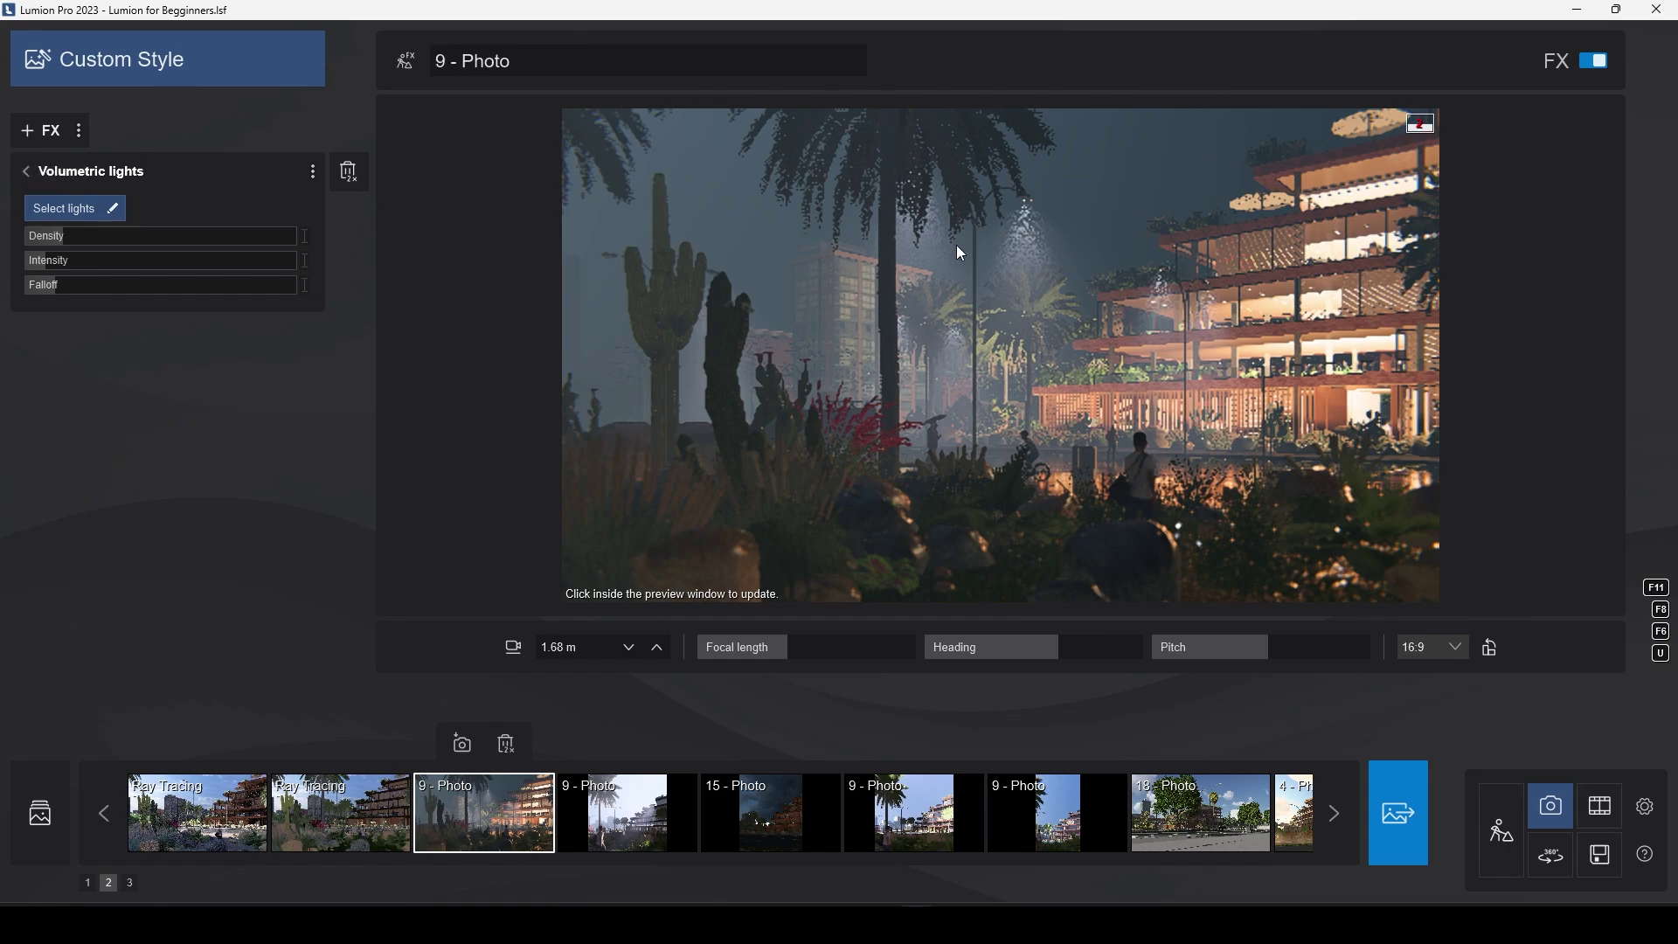
left_click(76, 214)
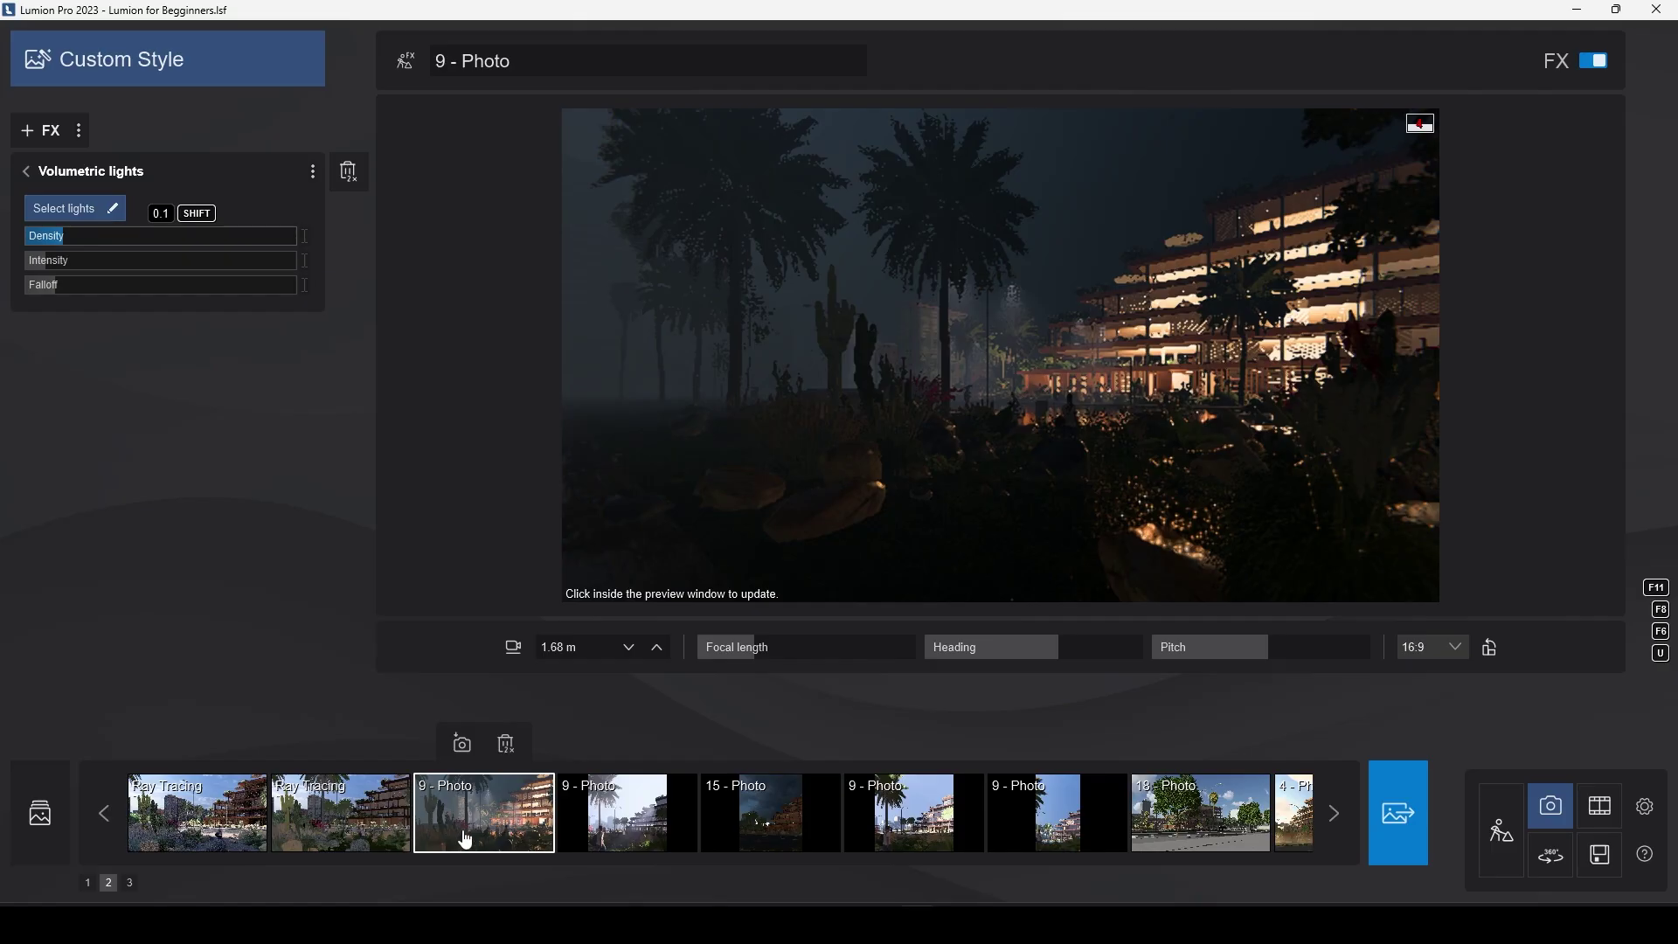
left_click(955, 446)
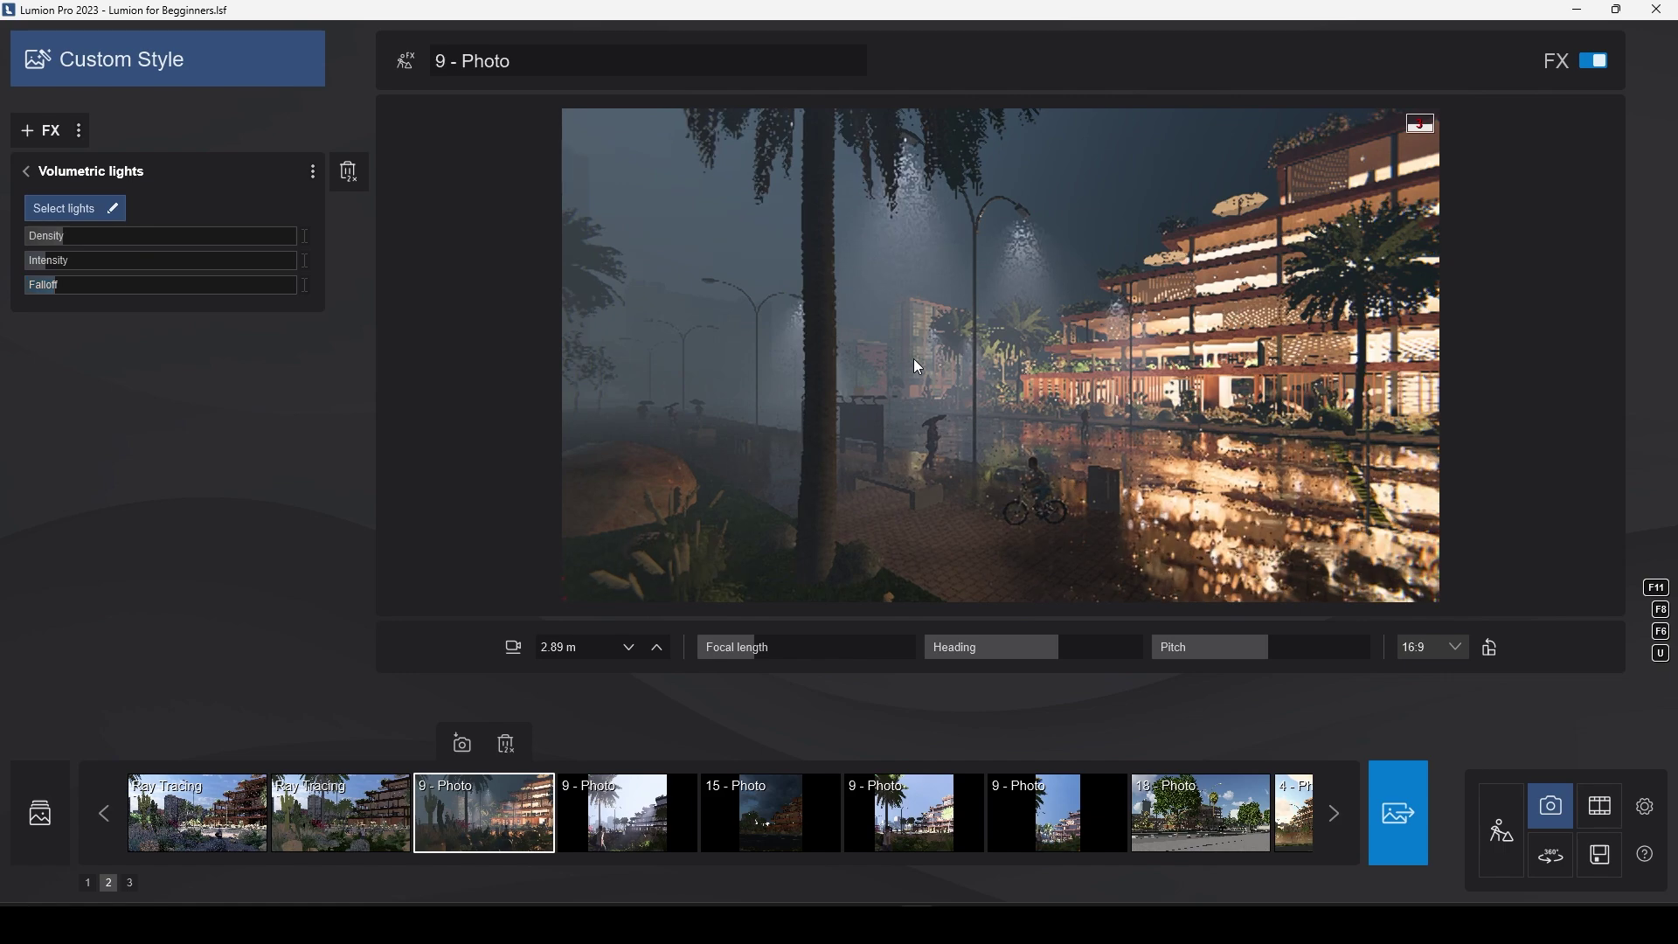
left_click(27, 173)
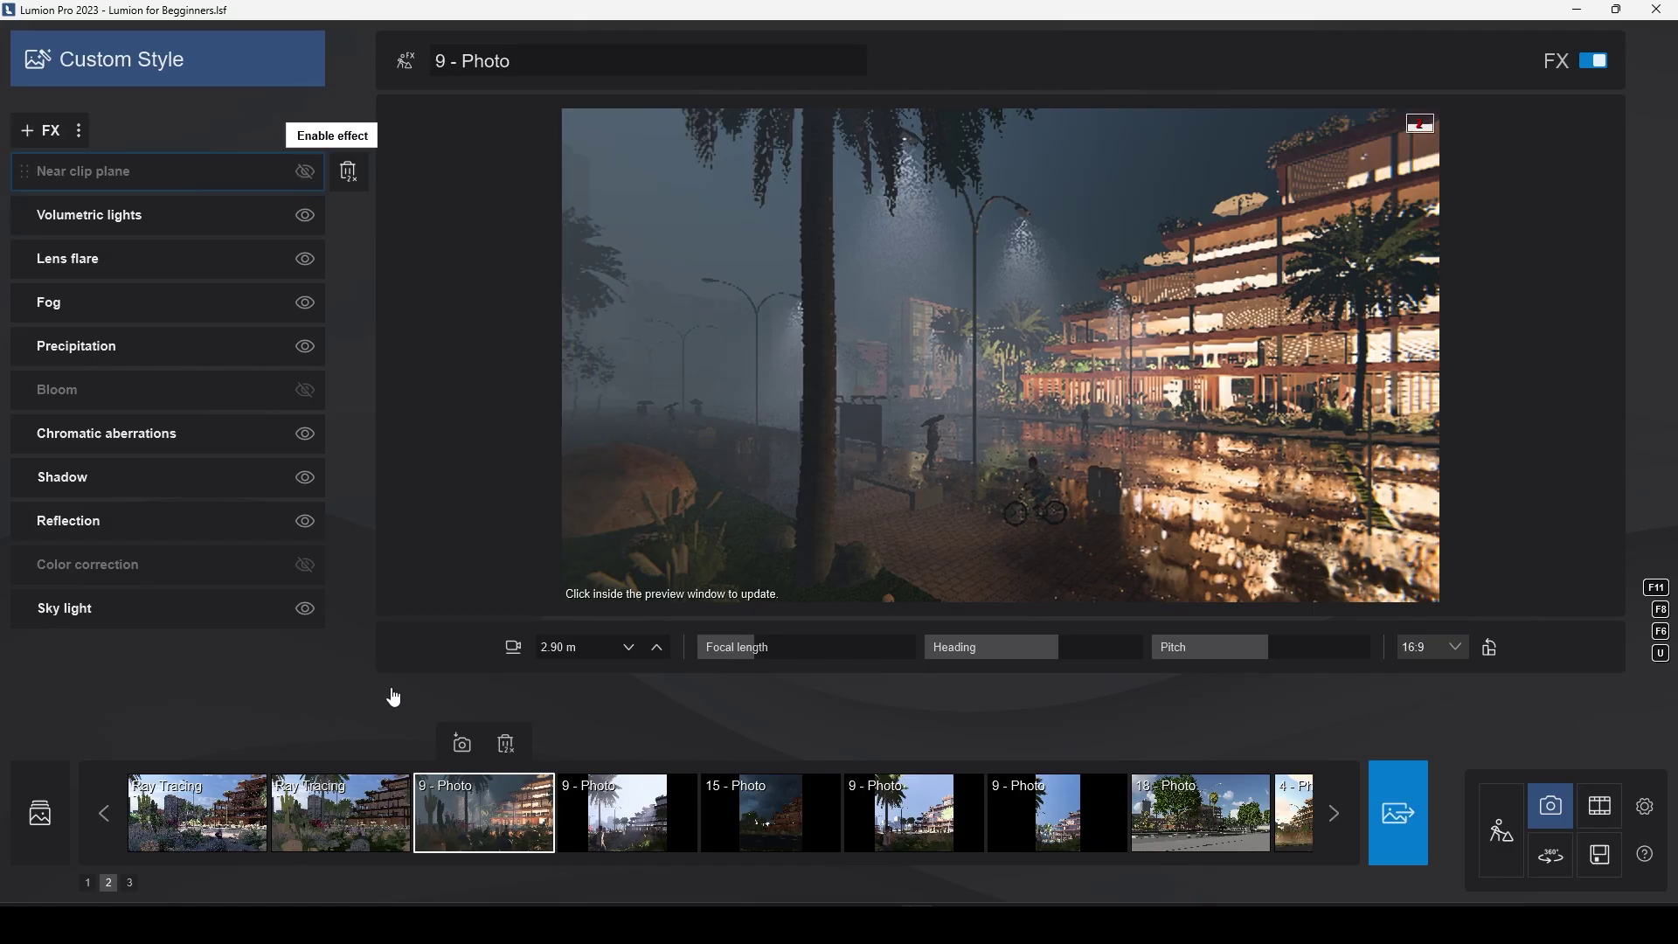
Enable the Color correction effect and update the preview from the photo's saved camera view.
left_click(306, 566)
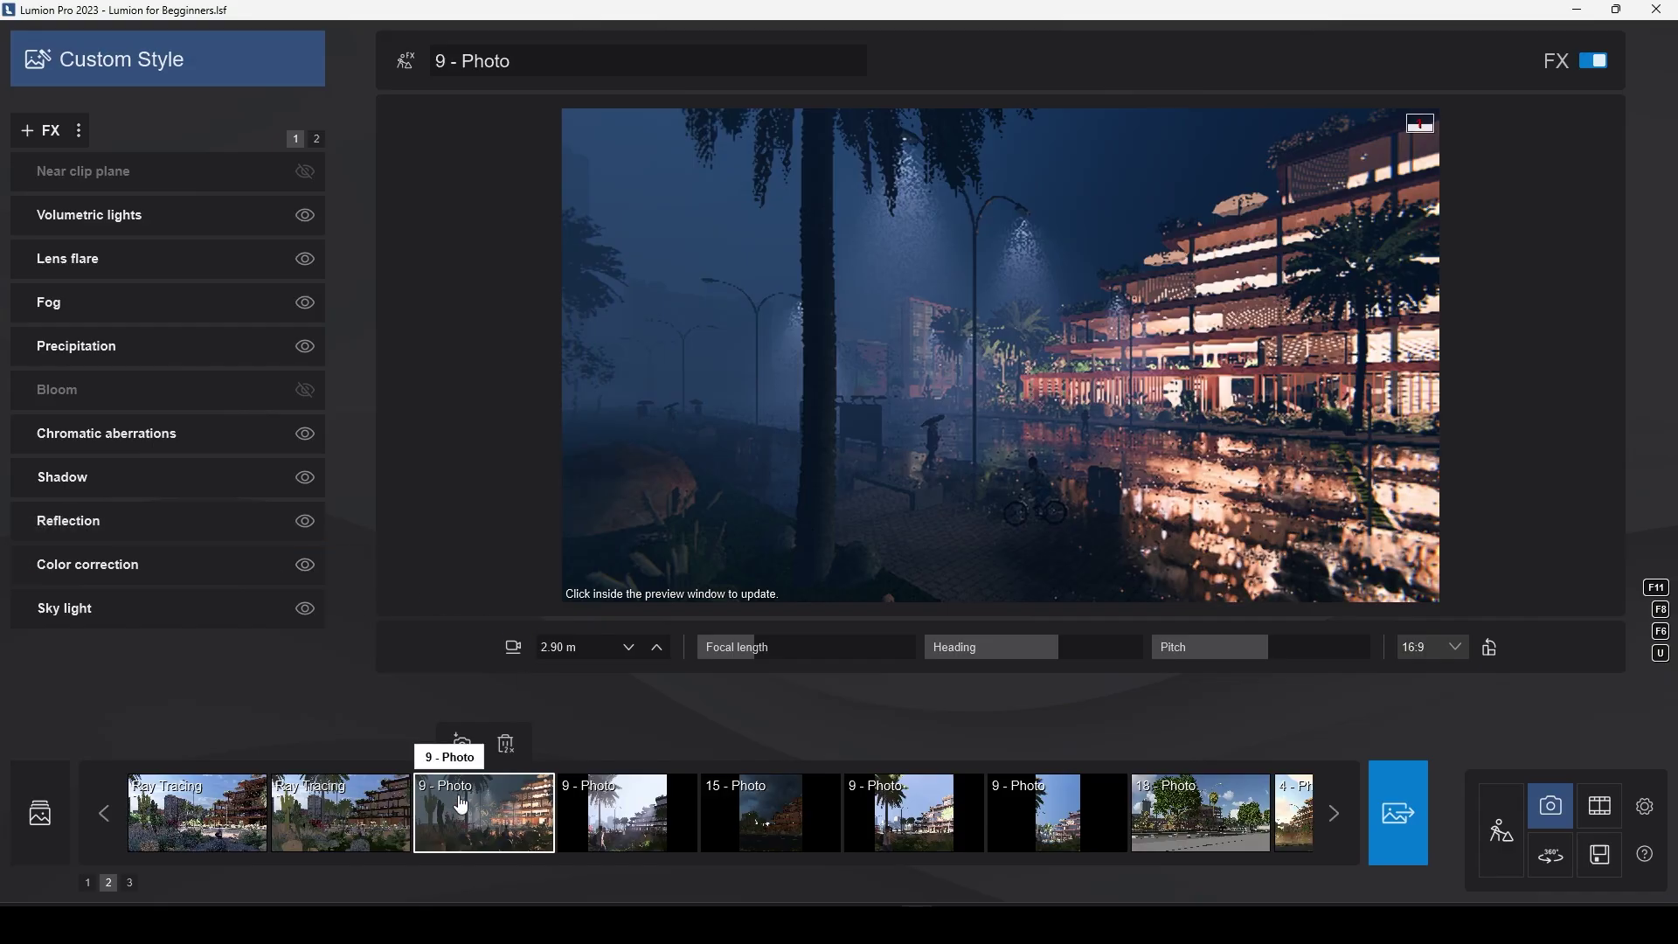
left_click(514, 817)
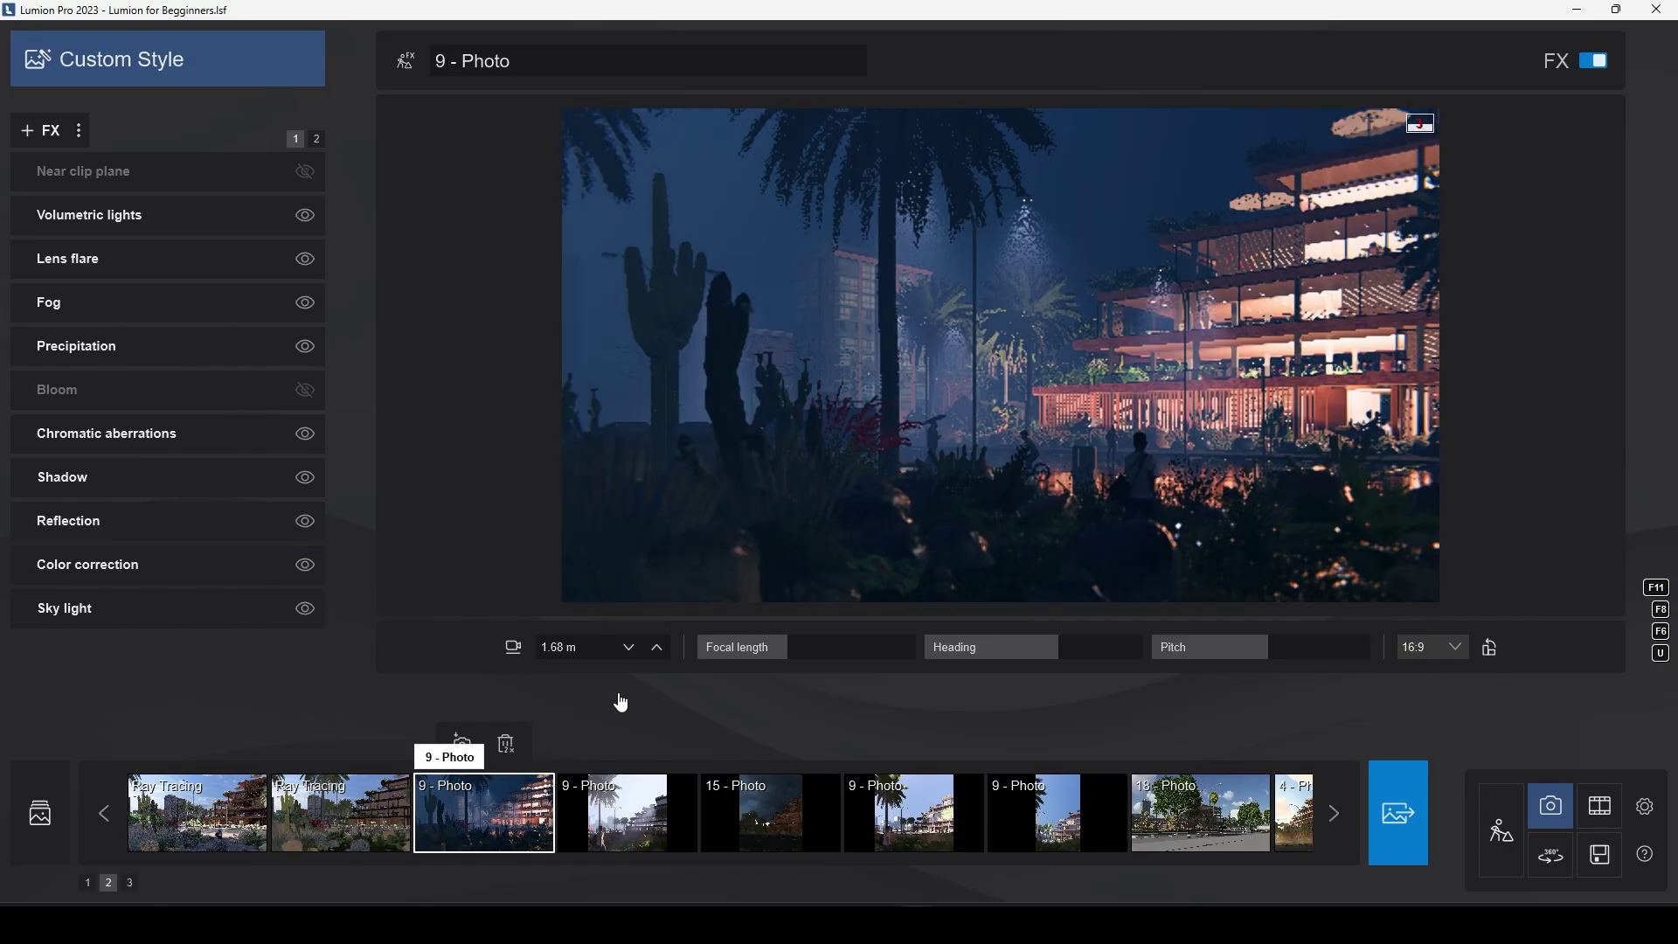
left_click(998, 380)
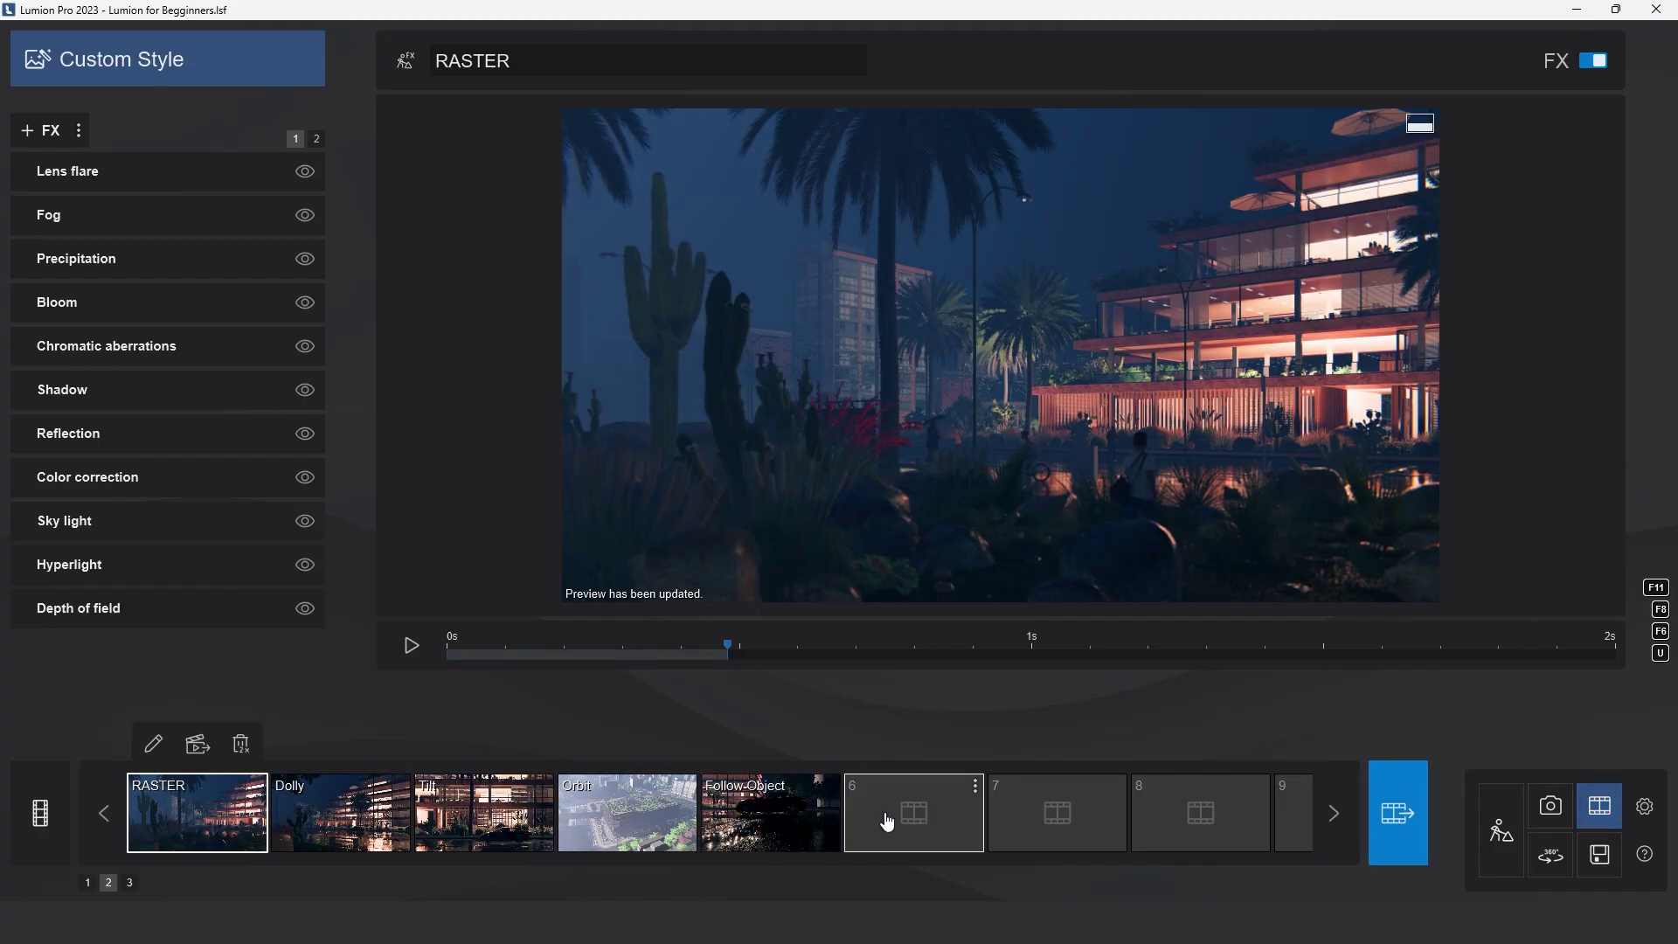
Try to record a clip in empty slot 6 with two camera keyframes across the street, and discard it.
left_click(914, 812)
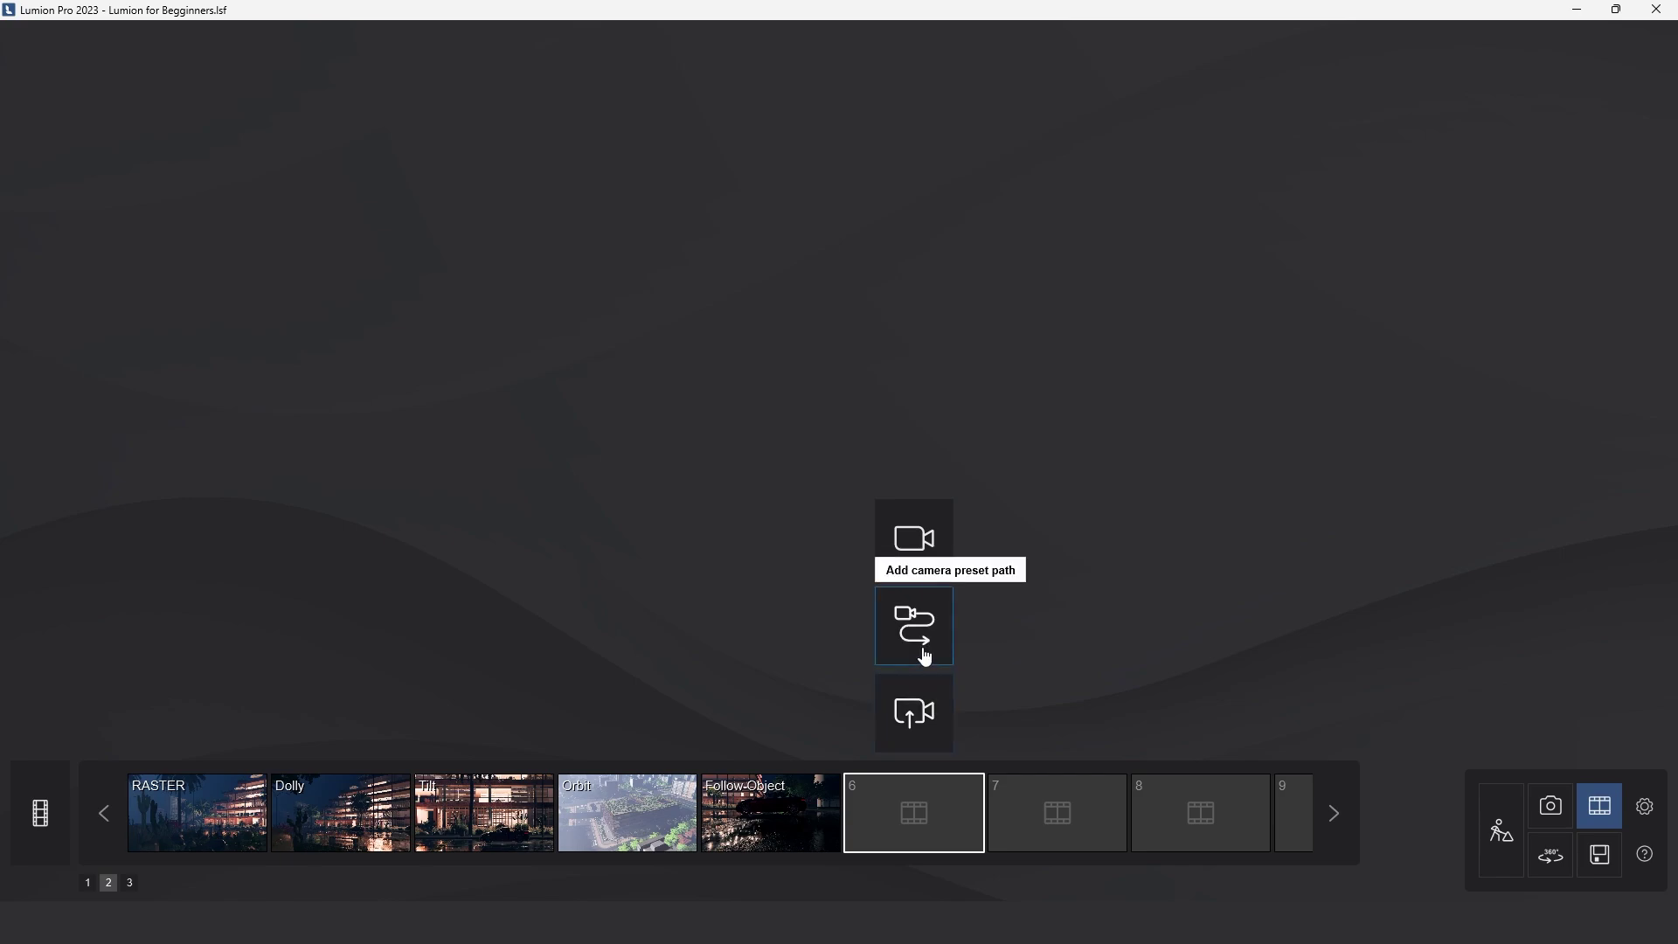
left_click(910, 547)
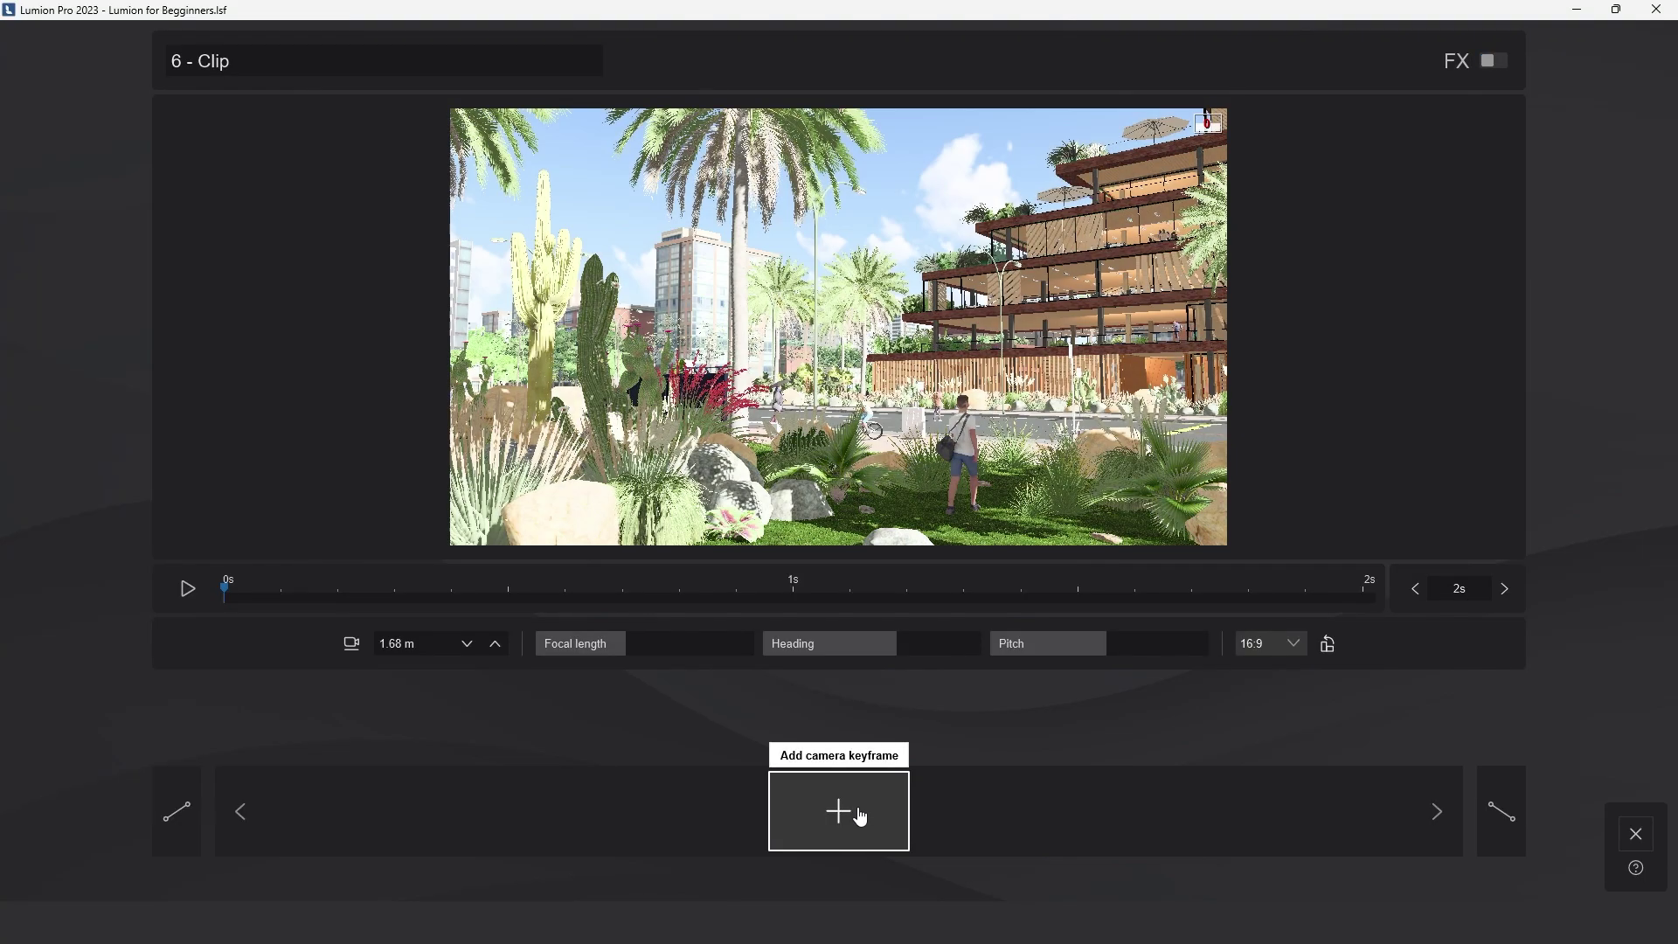
left_click(858, 811)
scroll(895, 444, "down", 5)
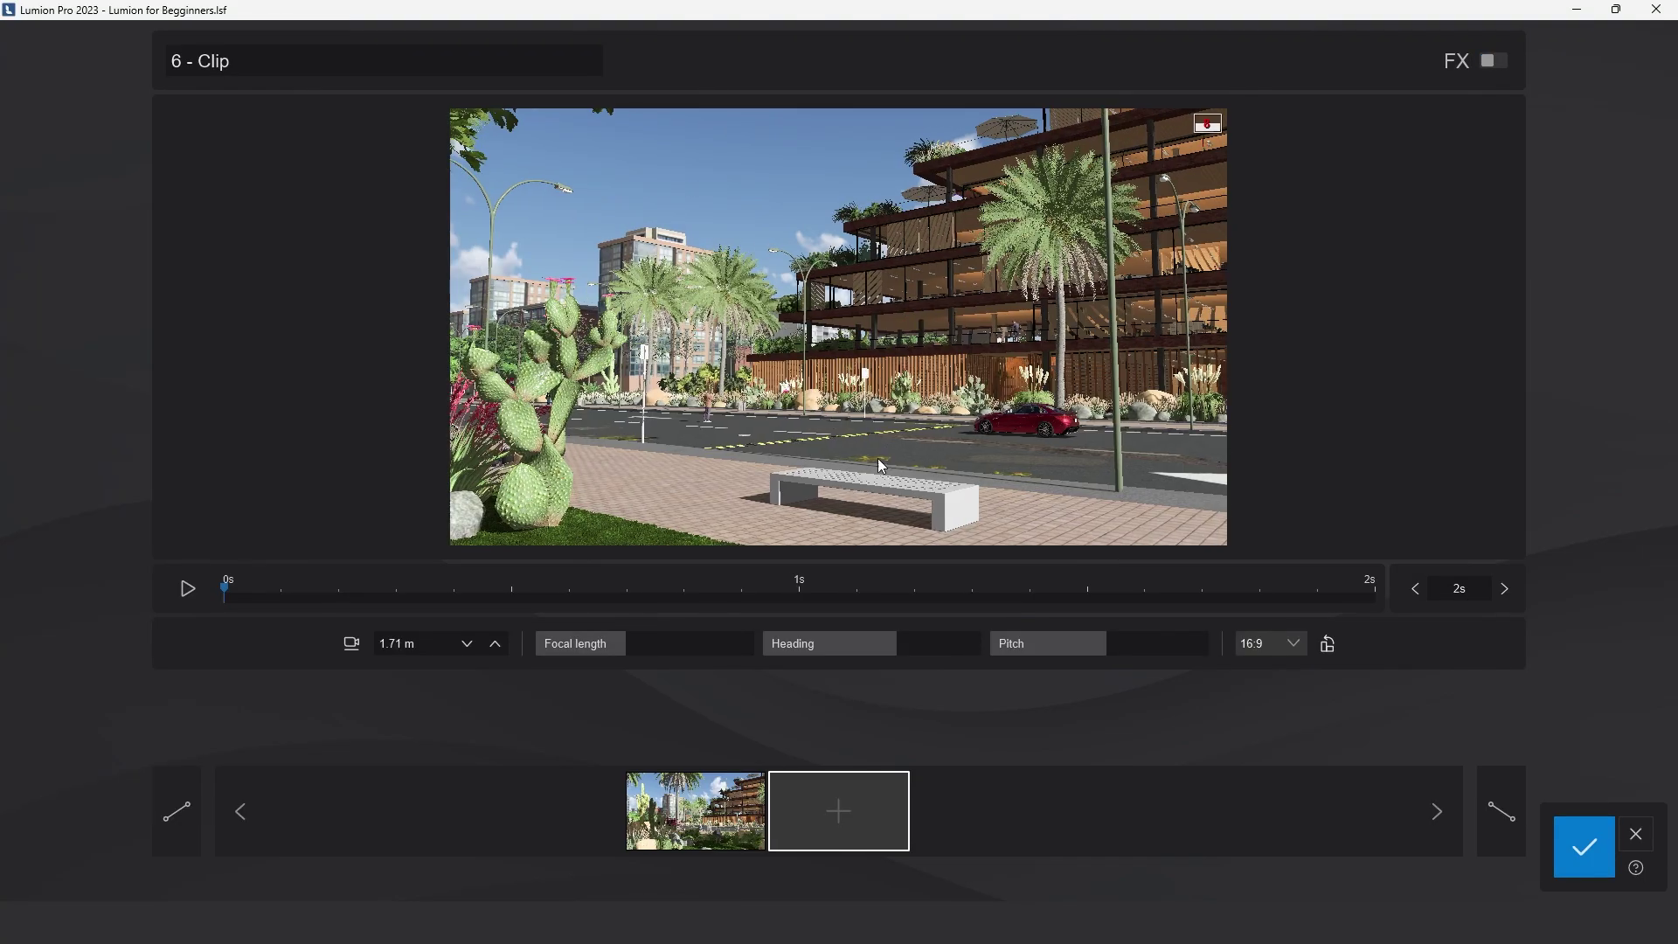
left_click(841, 833)
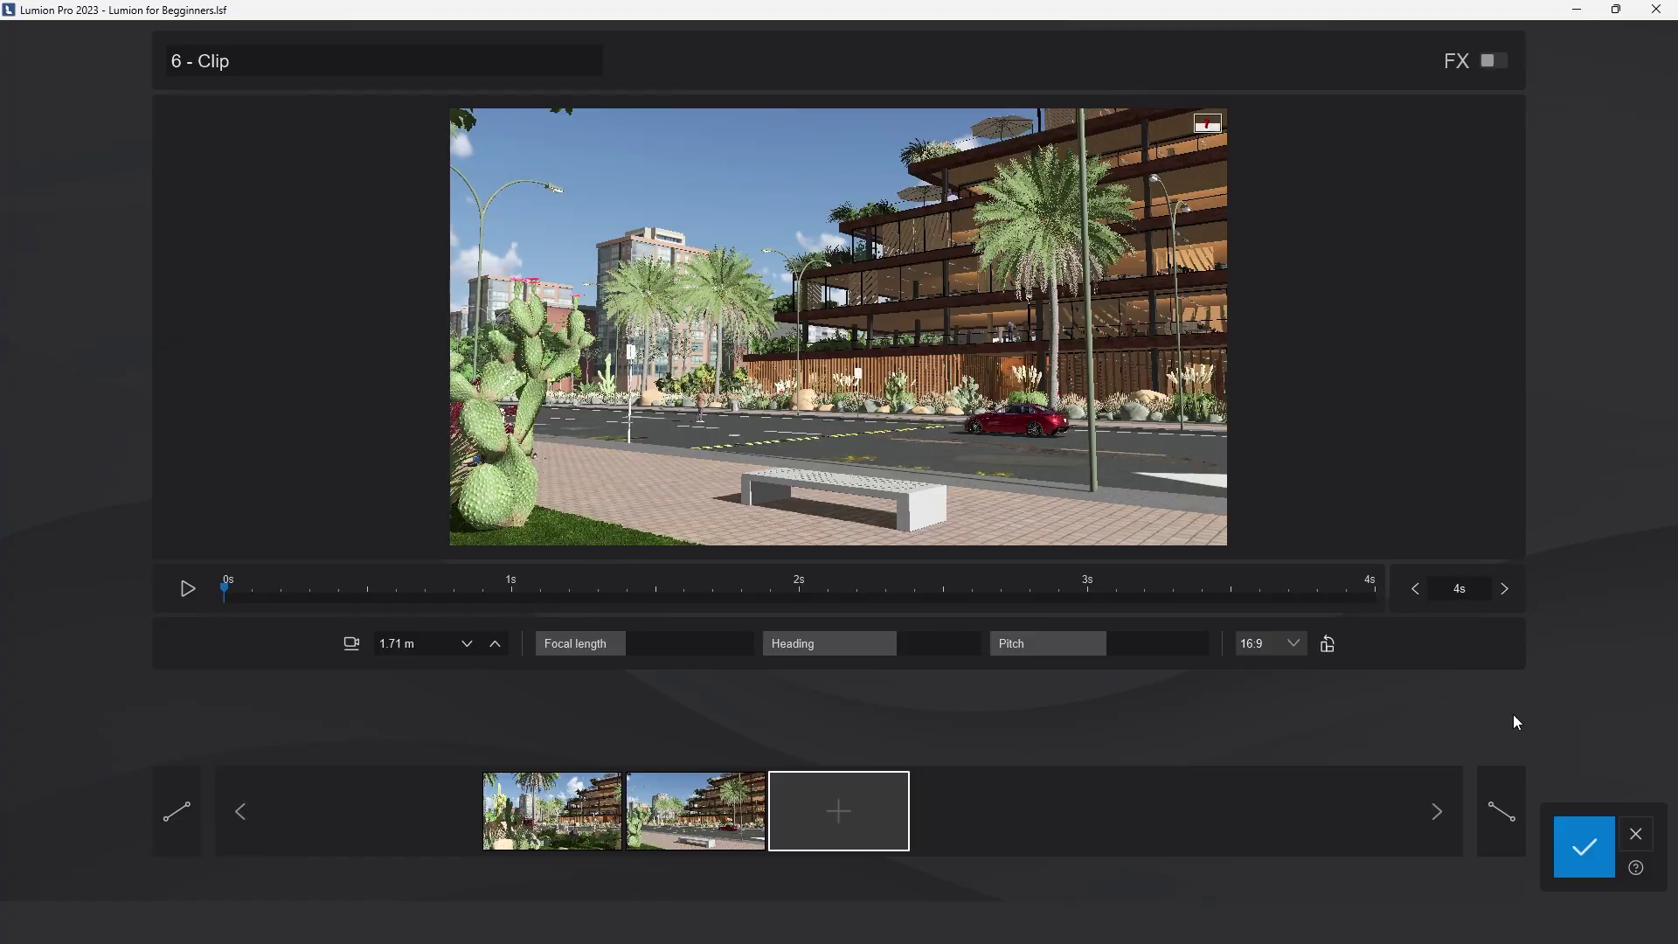
left_click(1637, 833)
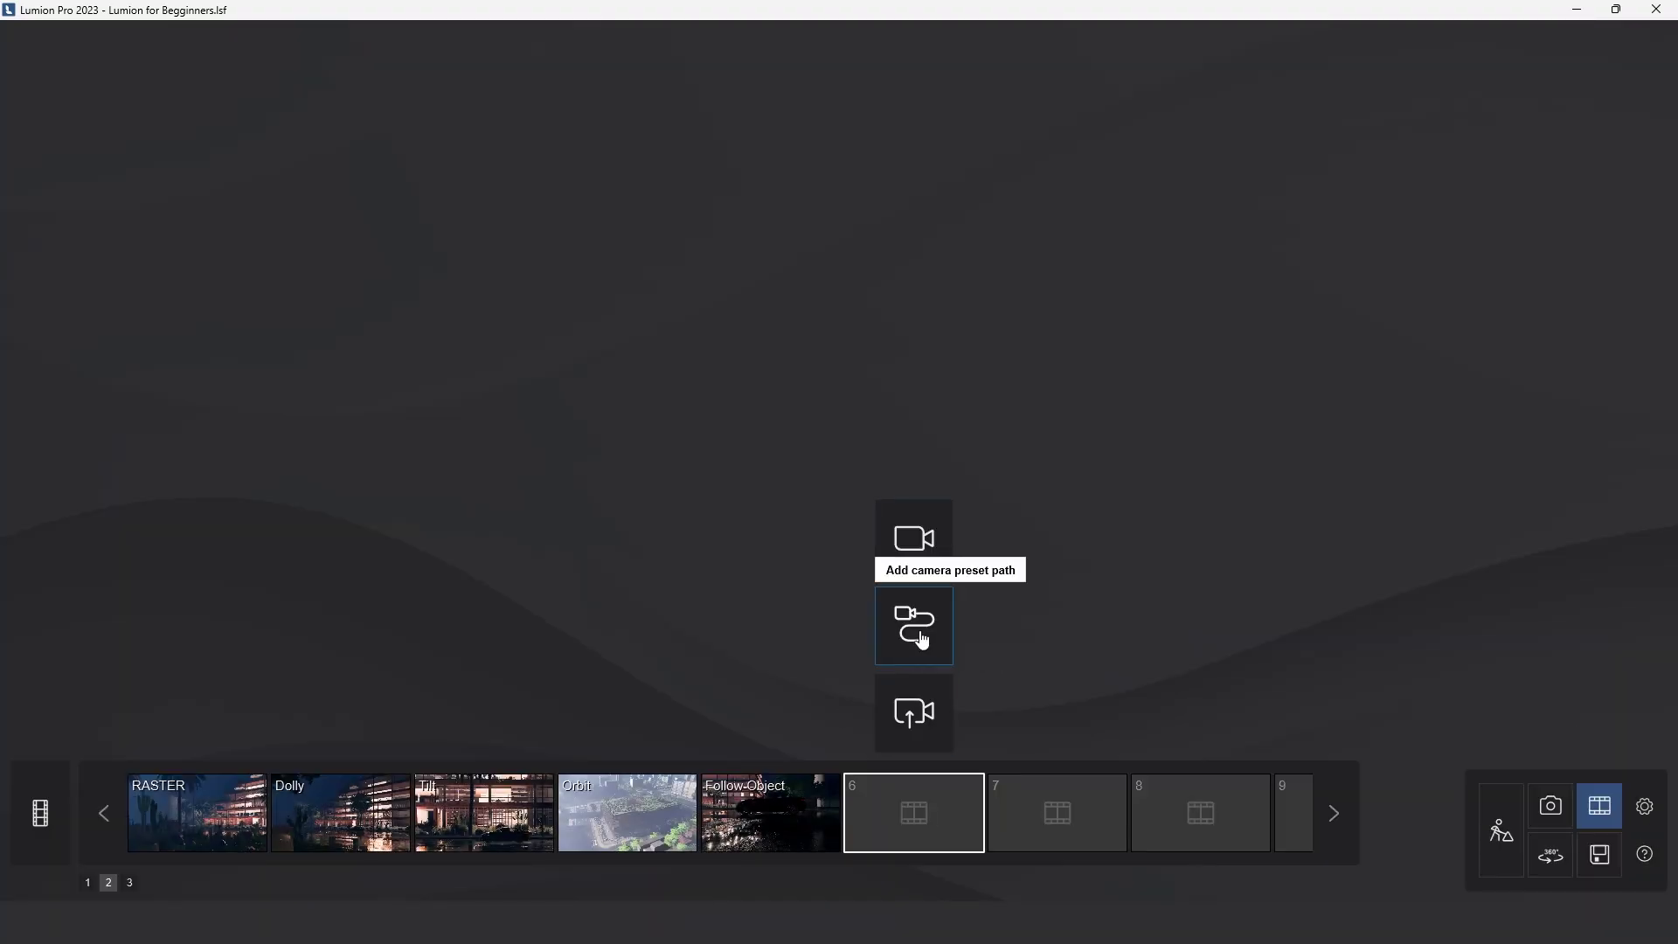
Add a camera preset path to slot 6, focus an orbit shot on the building's courtyard and preview it.
left_click(913, 636)
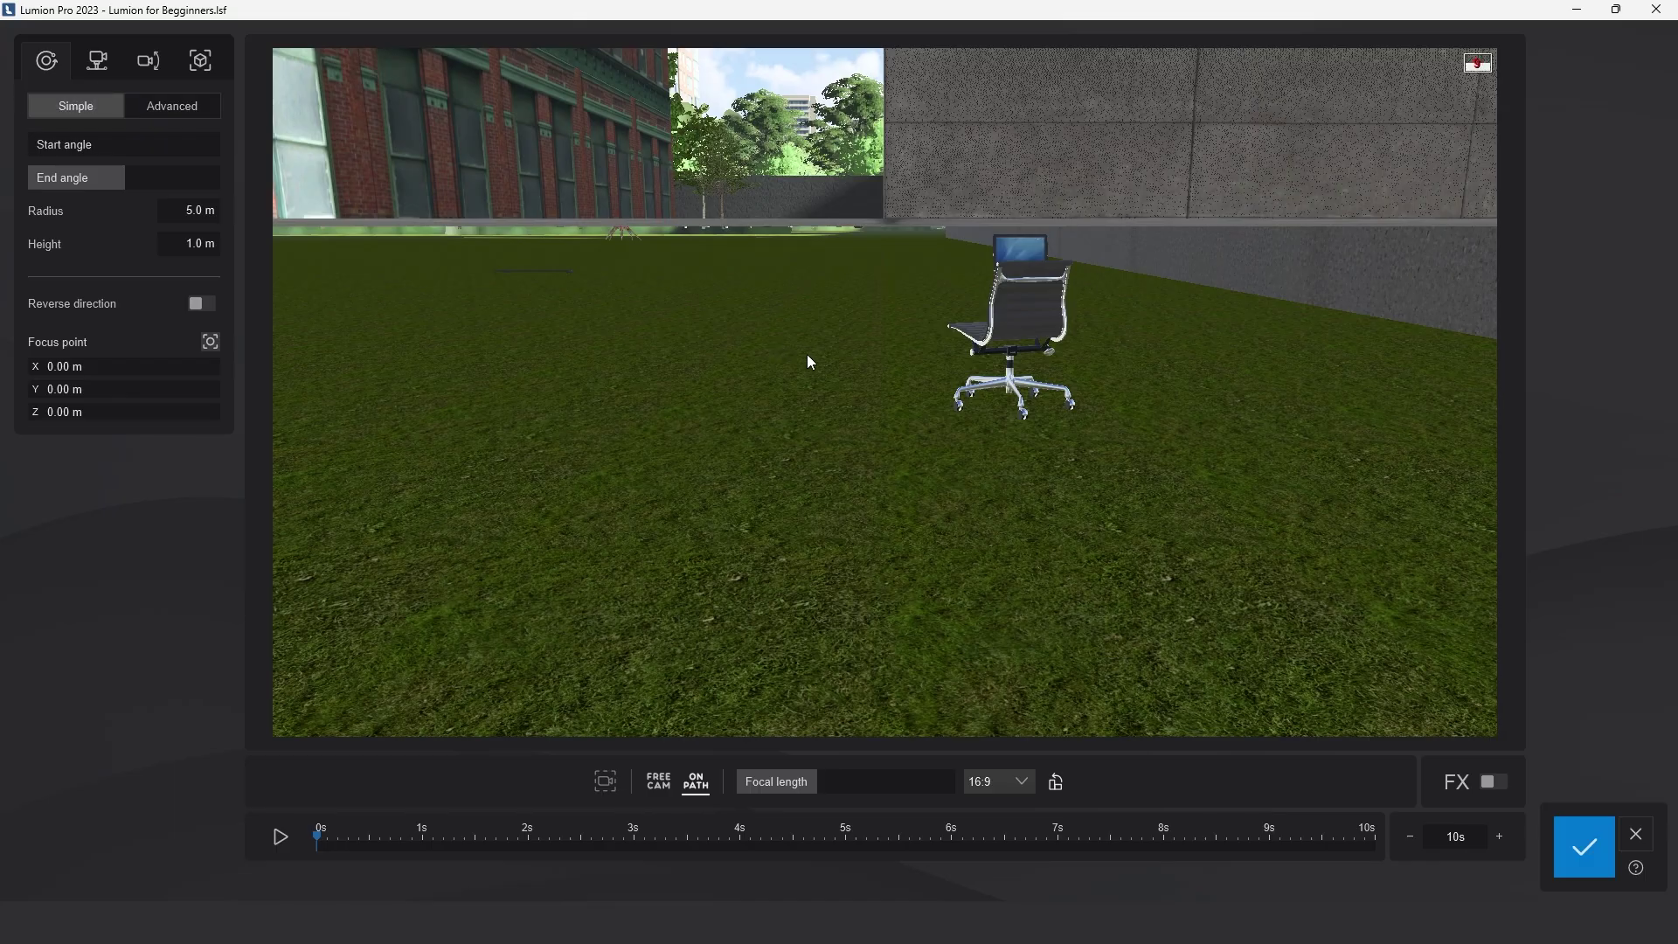
left_click(668, 789)
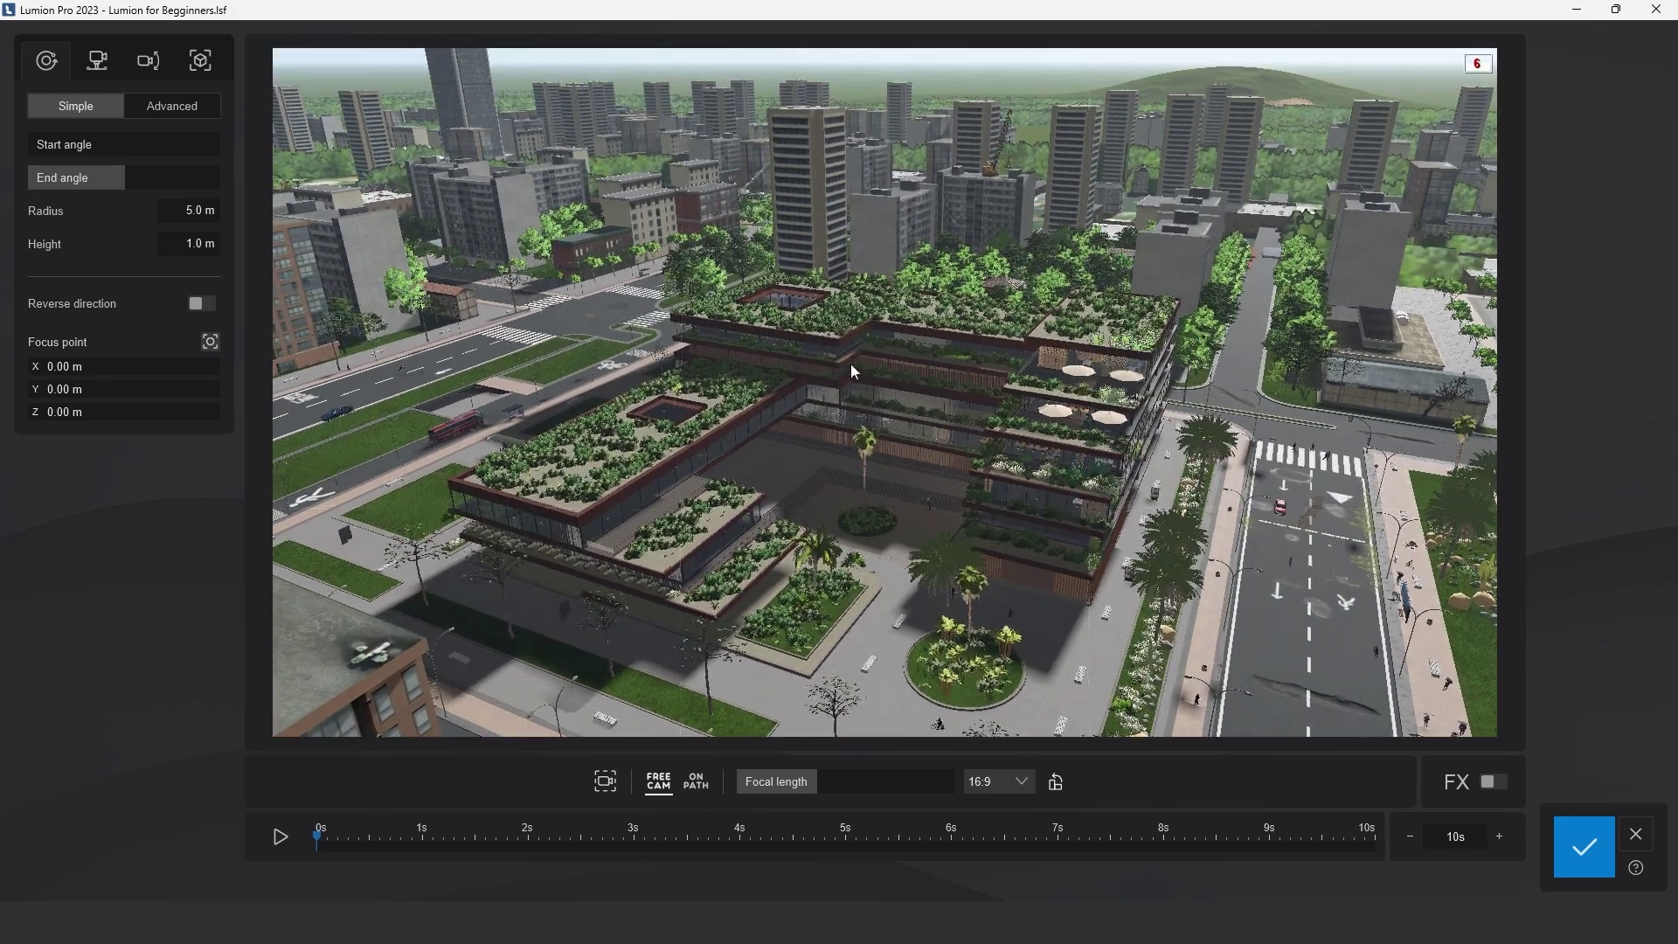
right_click_drag(853, 371, 885, 393)
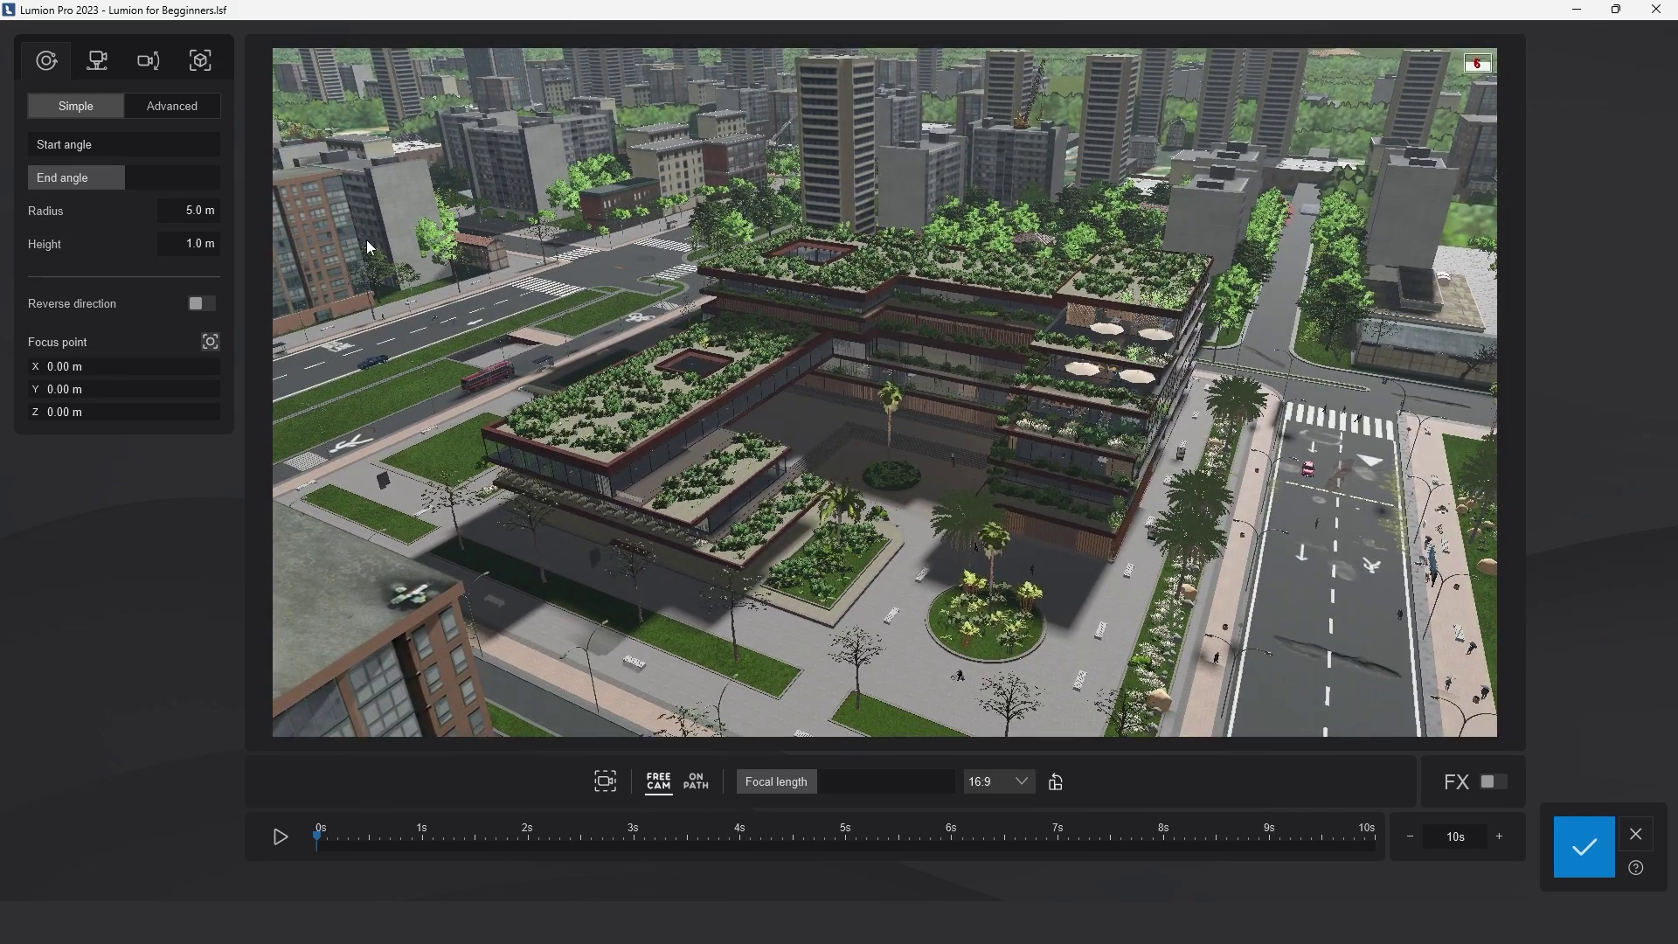
left_click(211, 342)
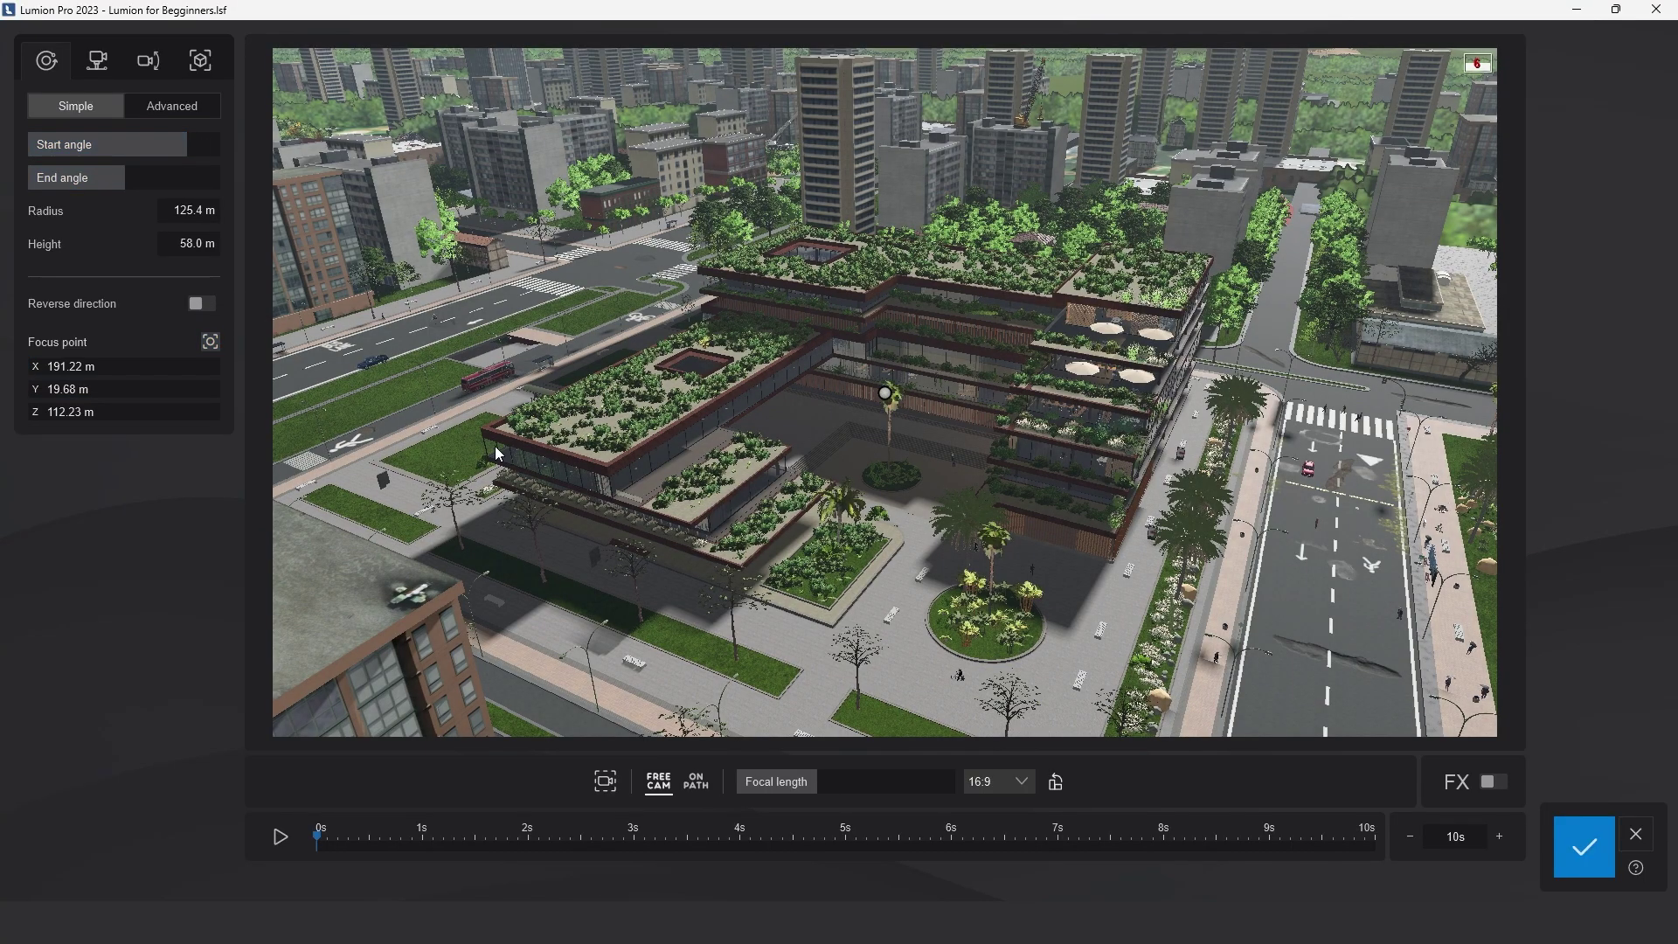
left_click(707, 783)
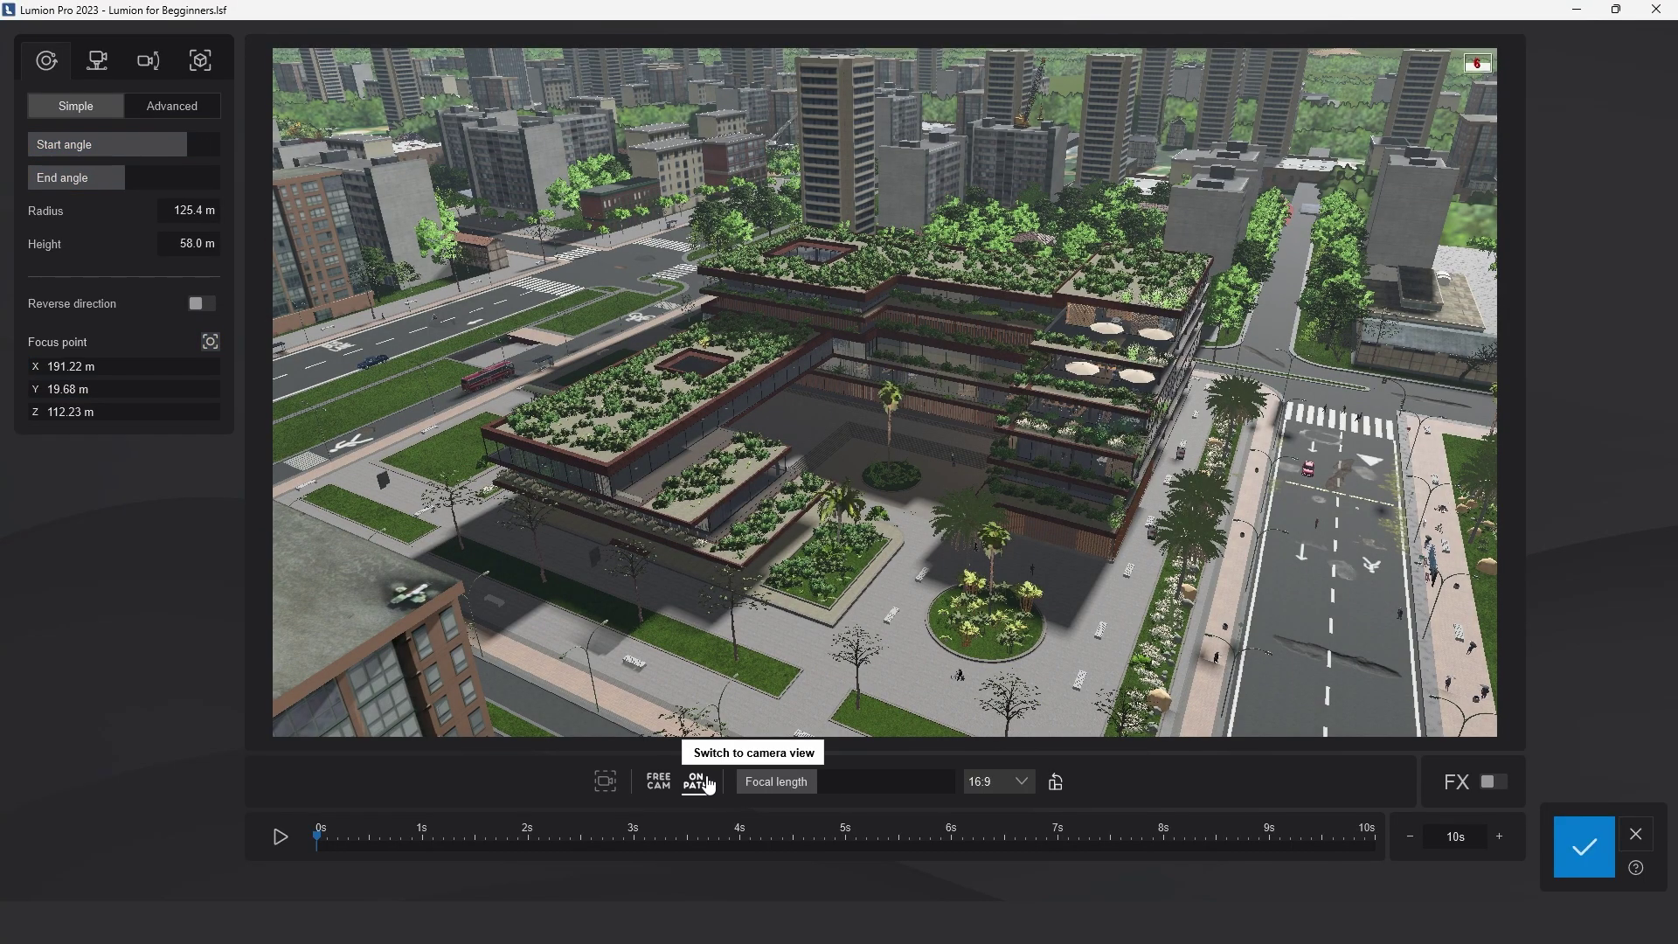
left_click(279, 837)
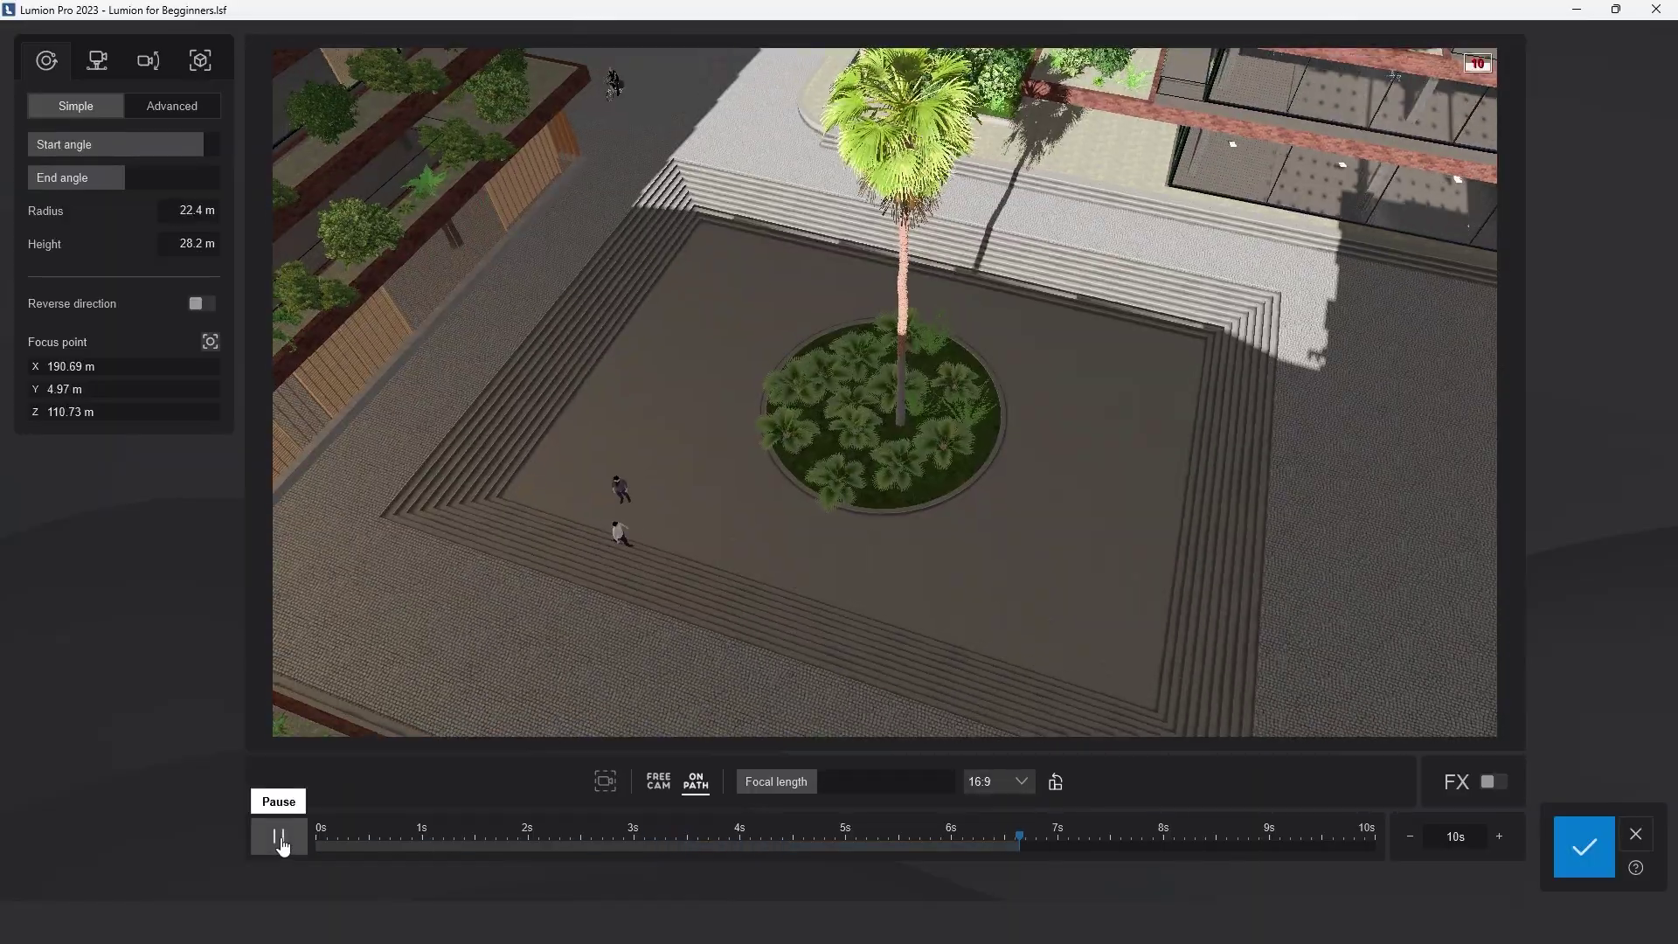
left_click(279, 837)
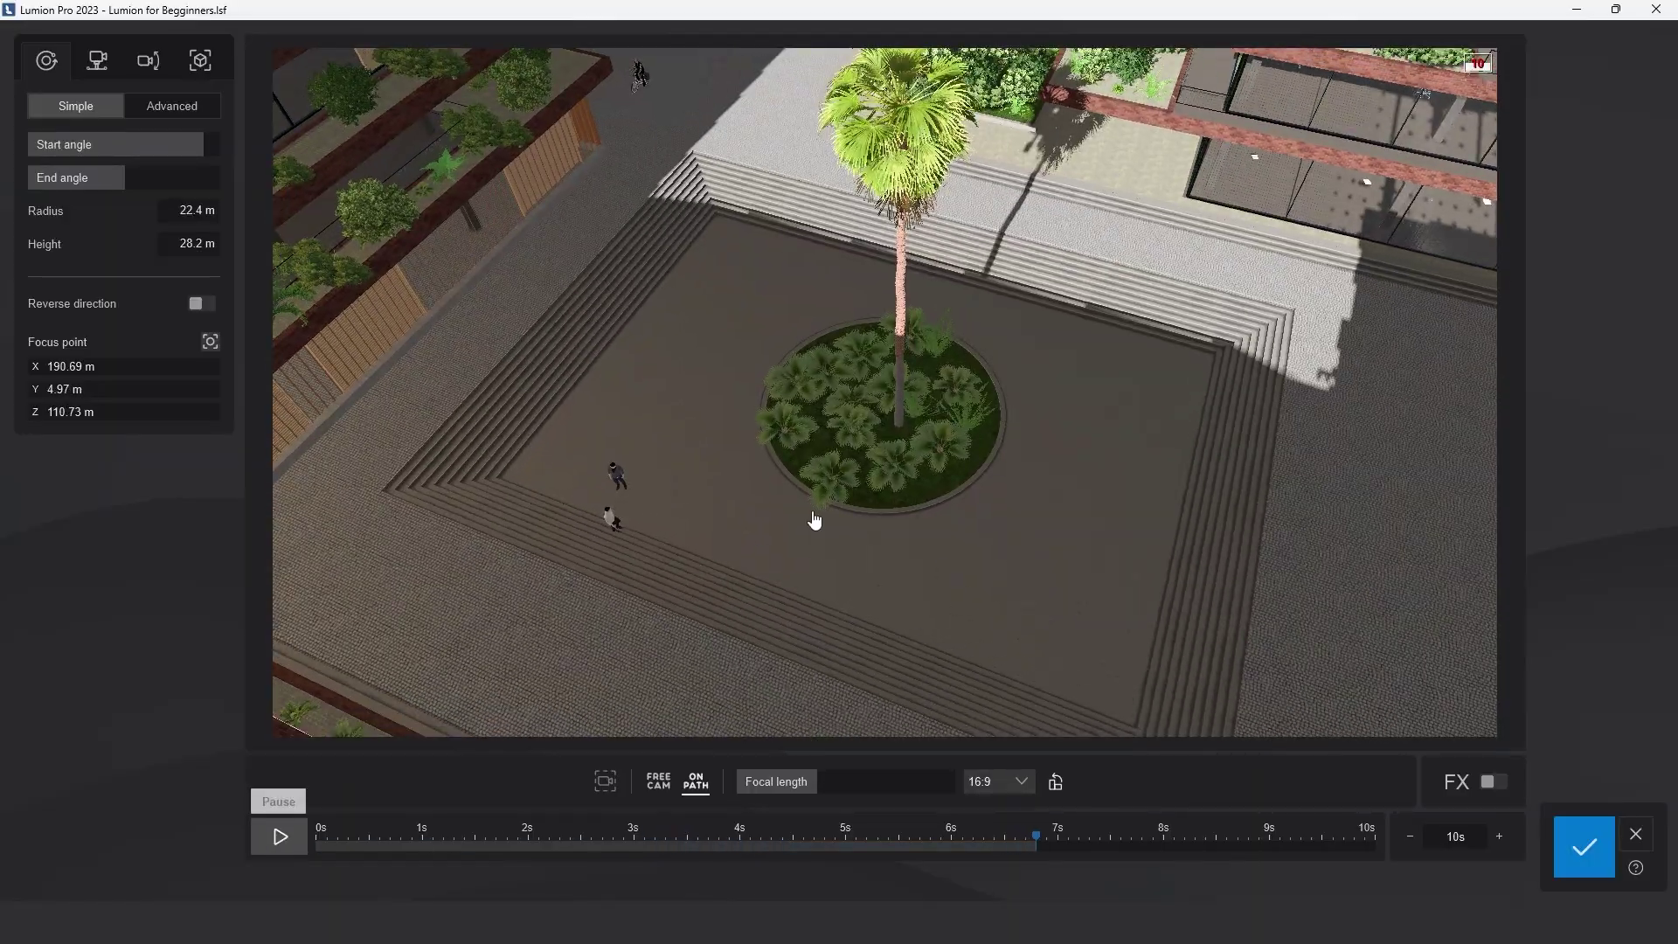
Set up a dolly shot along the building's street facade with start and end points and raised pitch, and preview it.
left_click(99, 64)
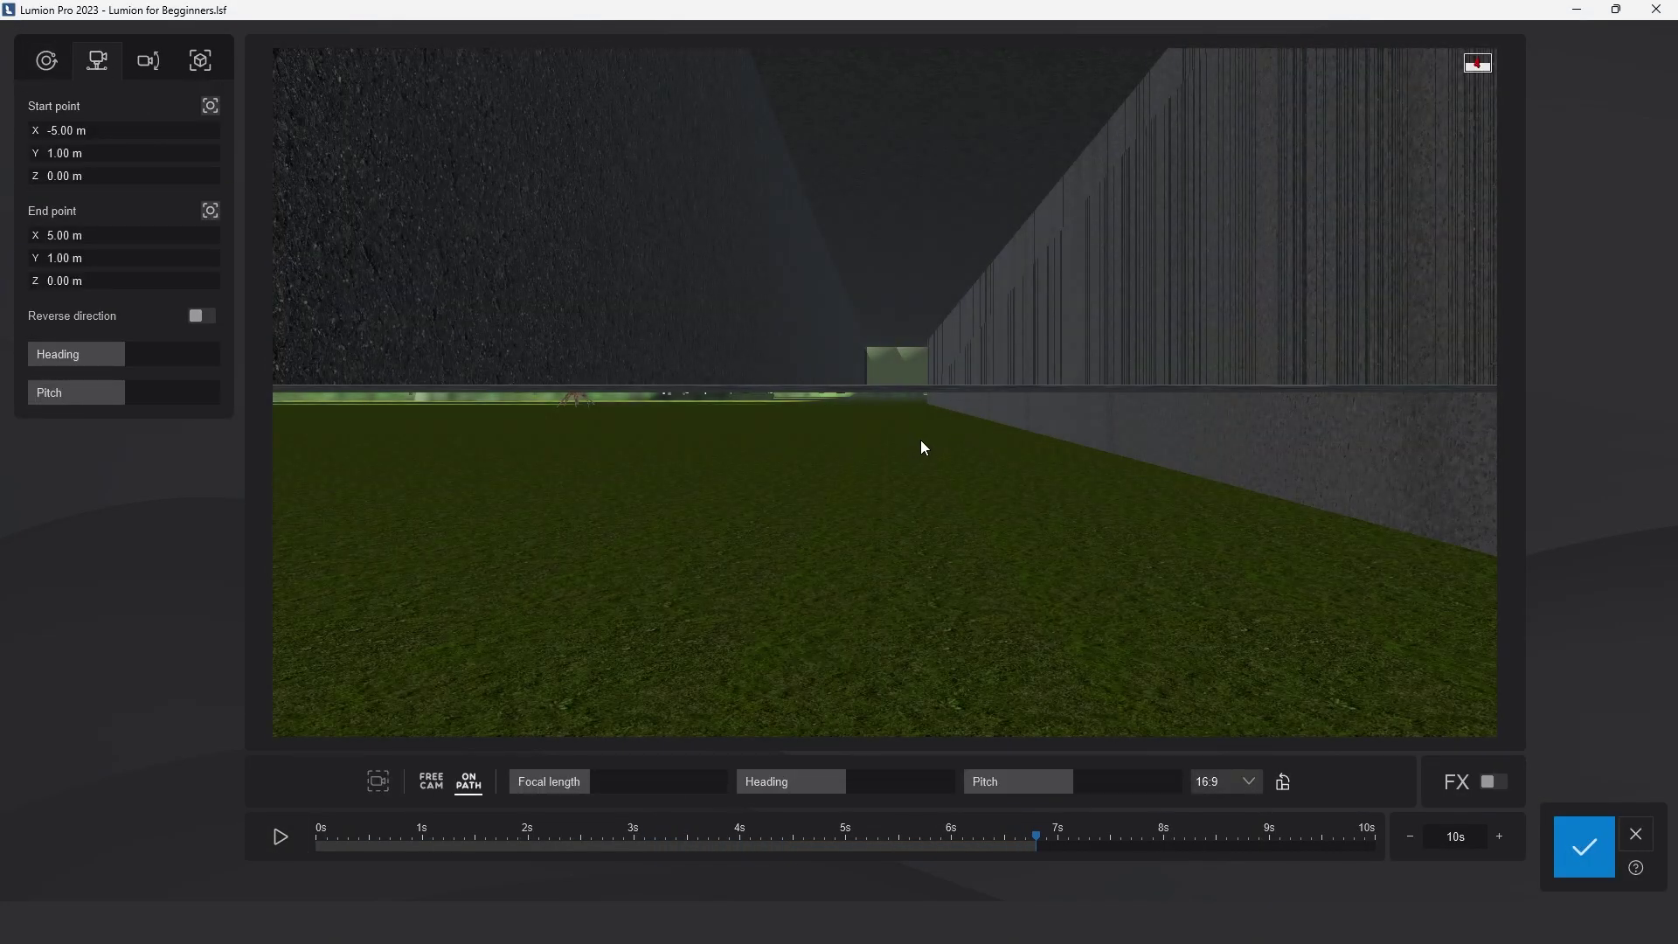
left_click(431, 781)
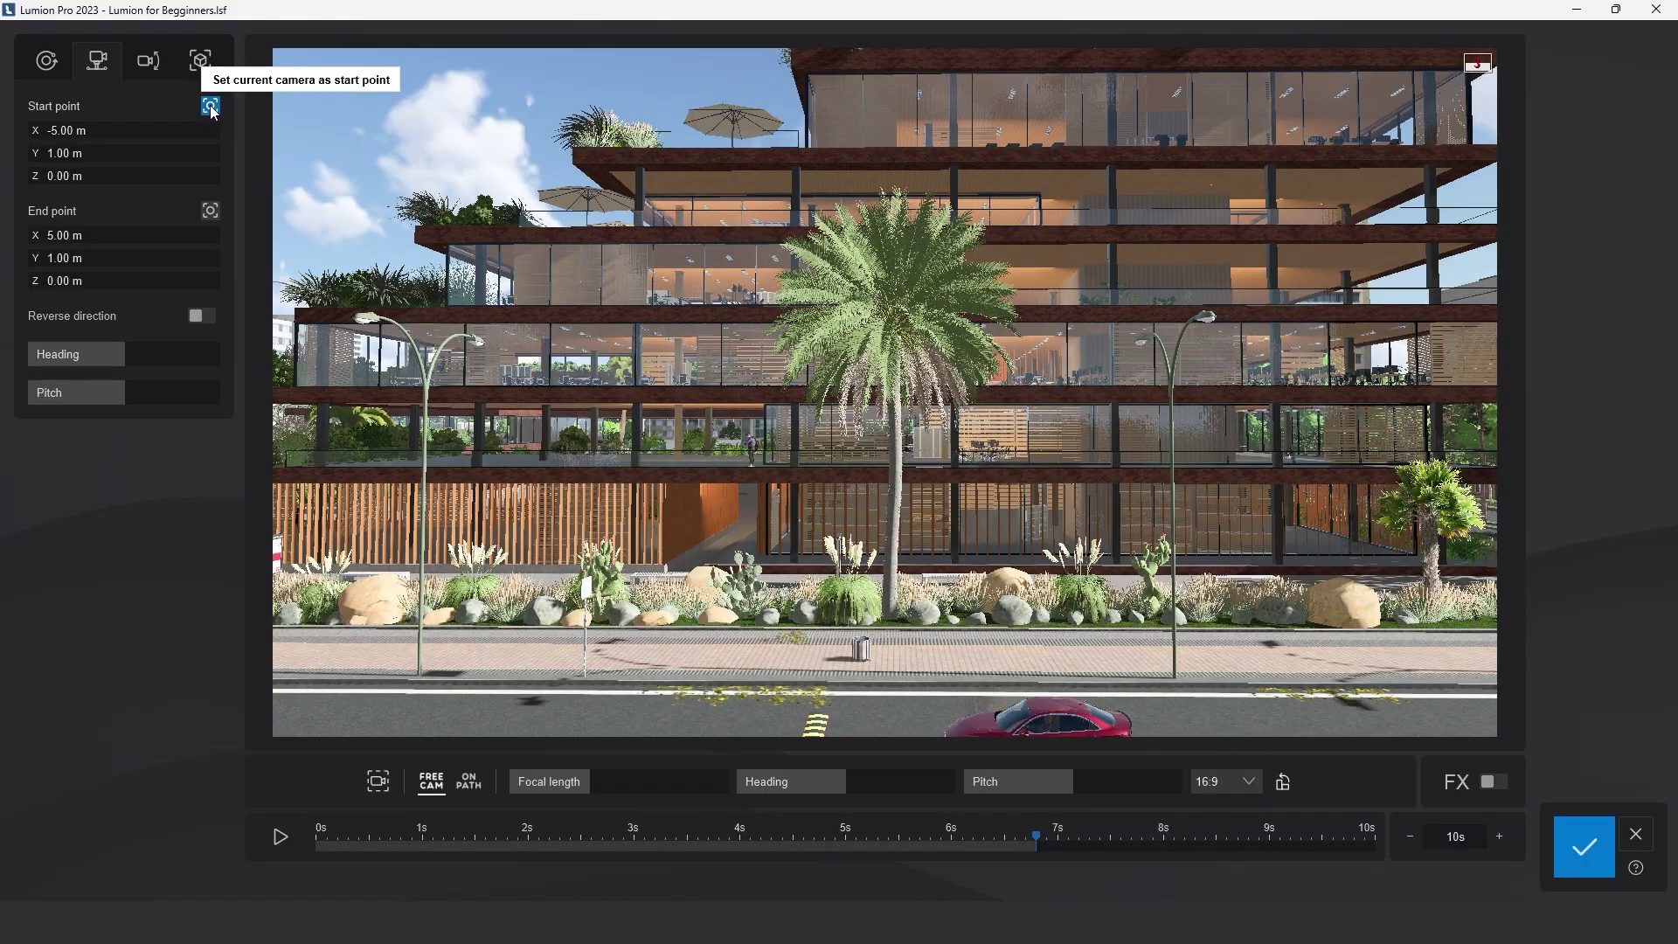
left_click(211, 107)
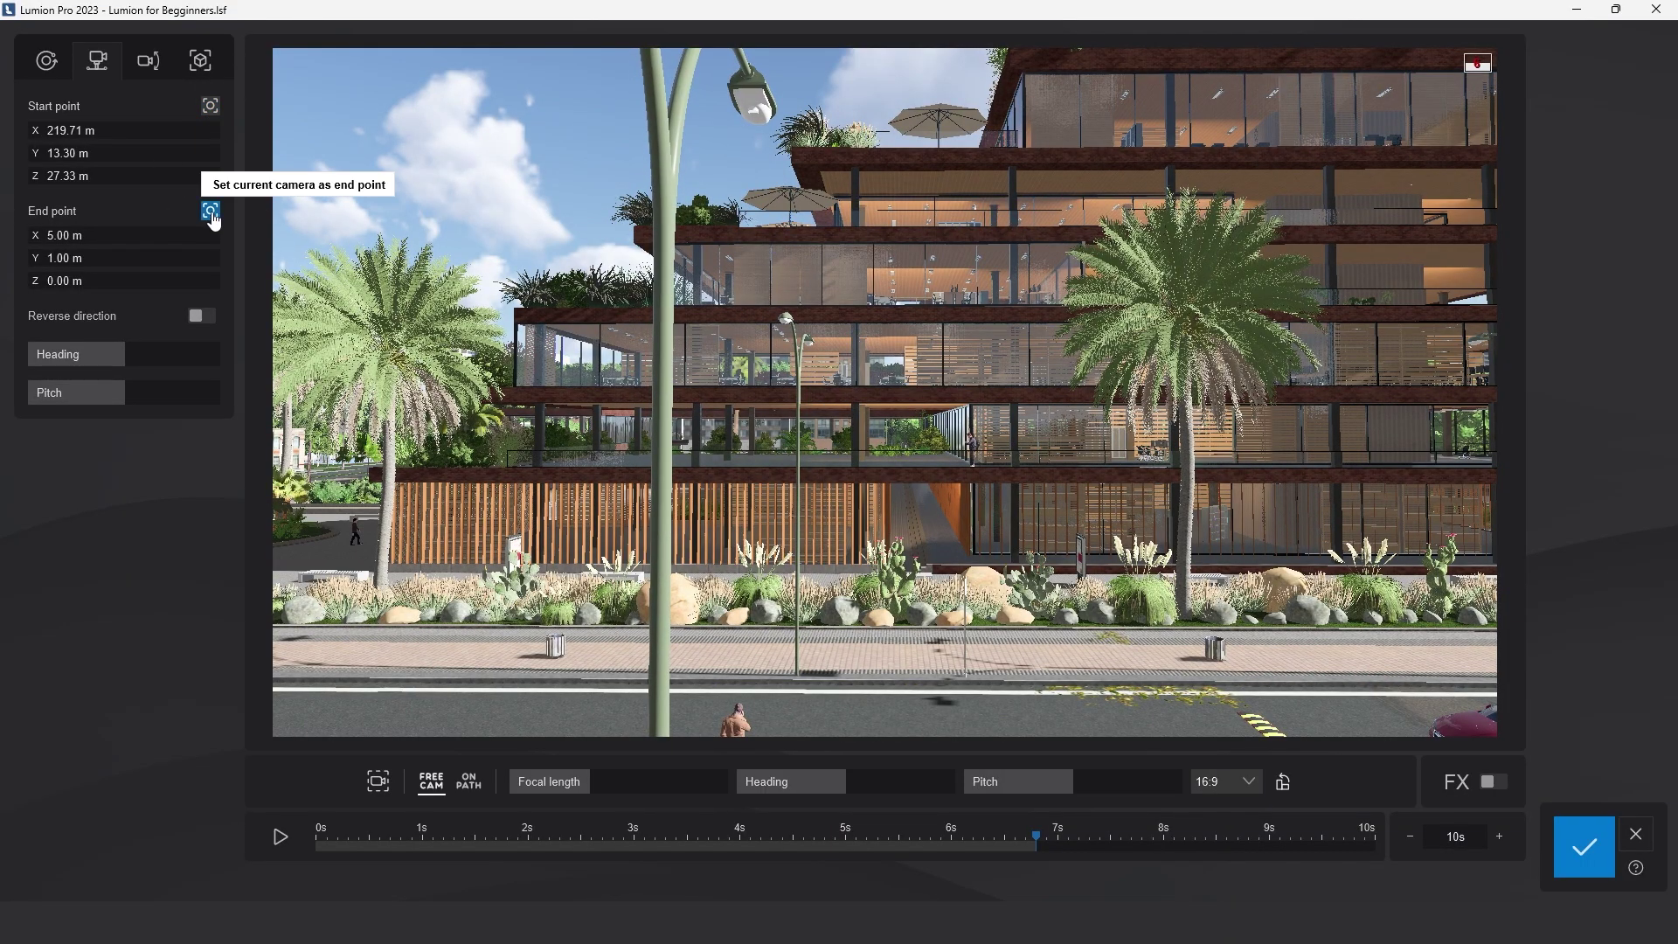
left_click(473, 786)
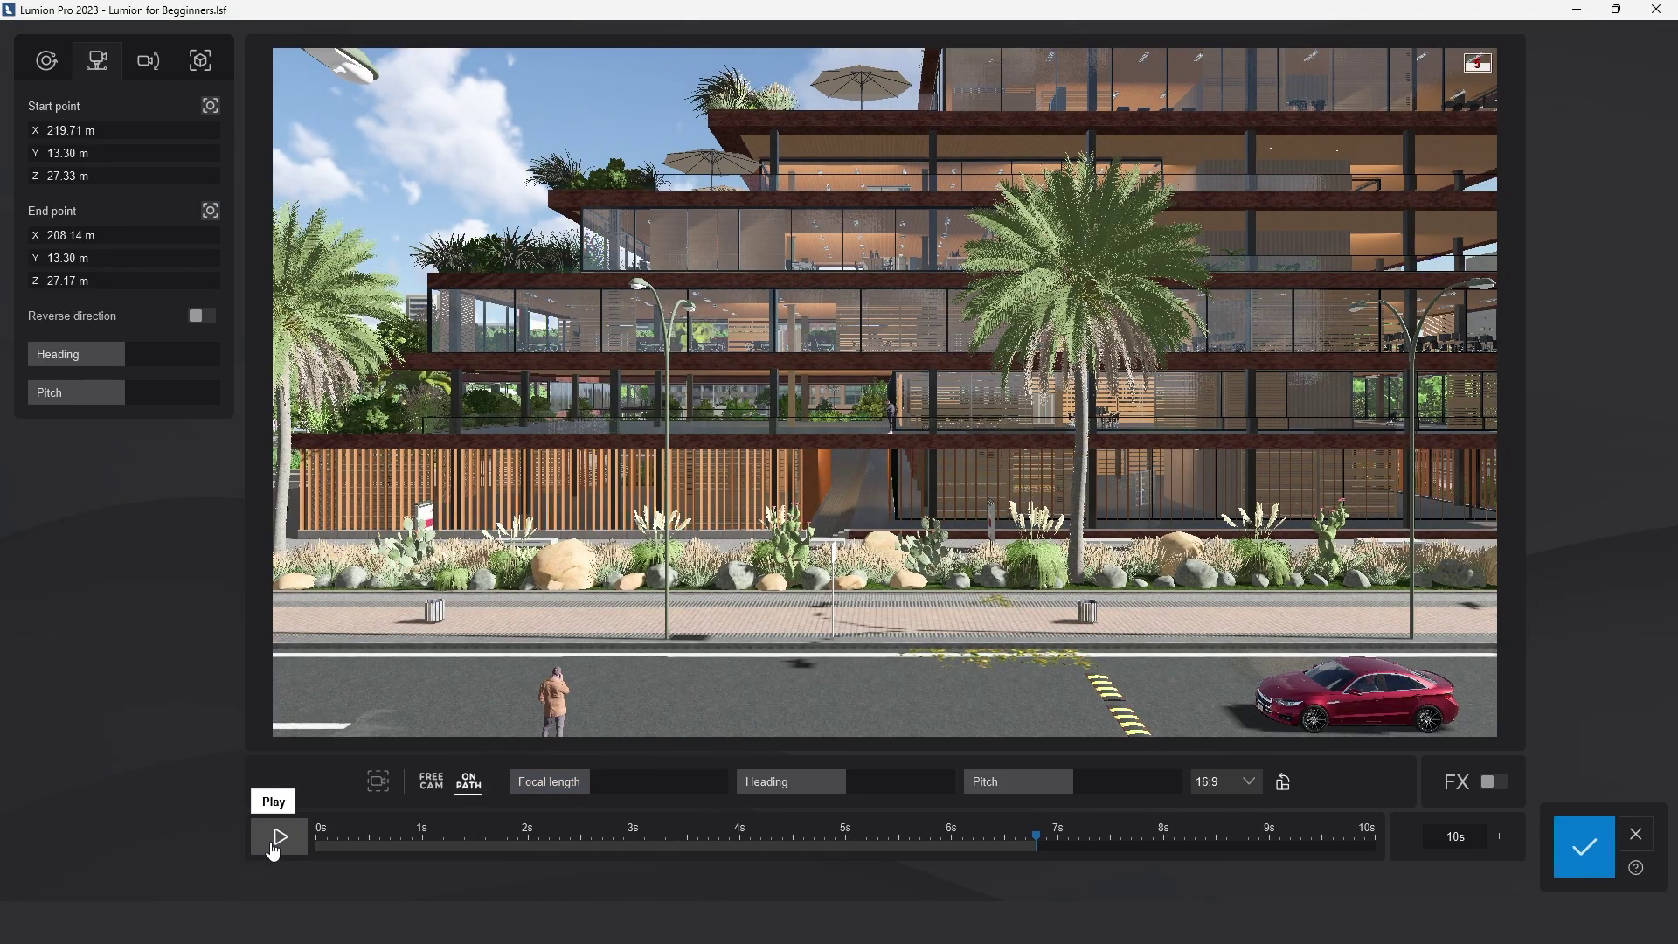
left_click(280, 836)
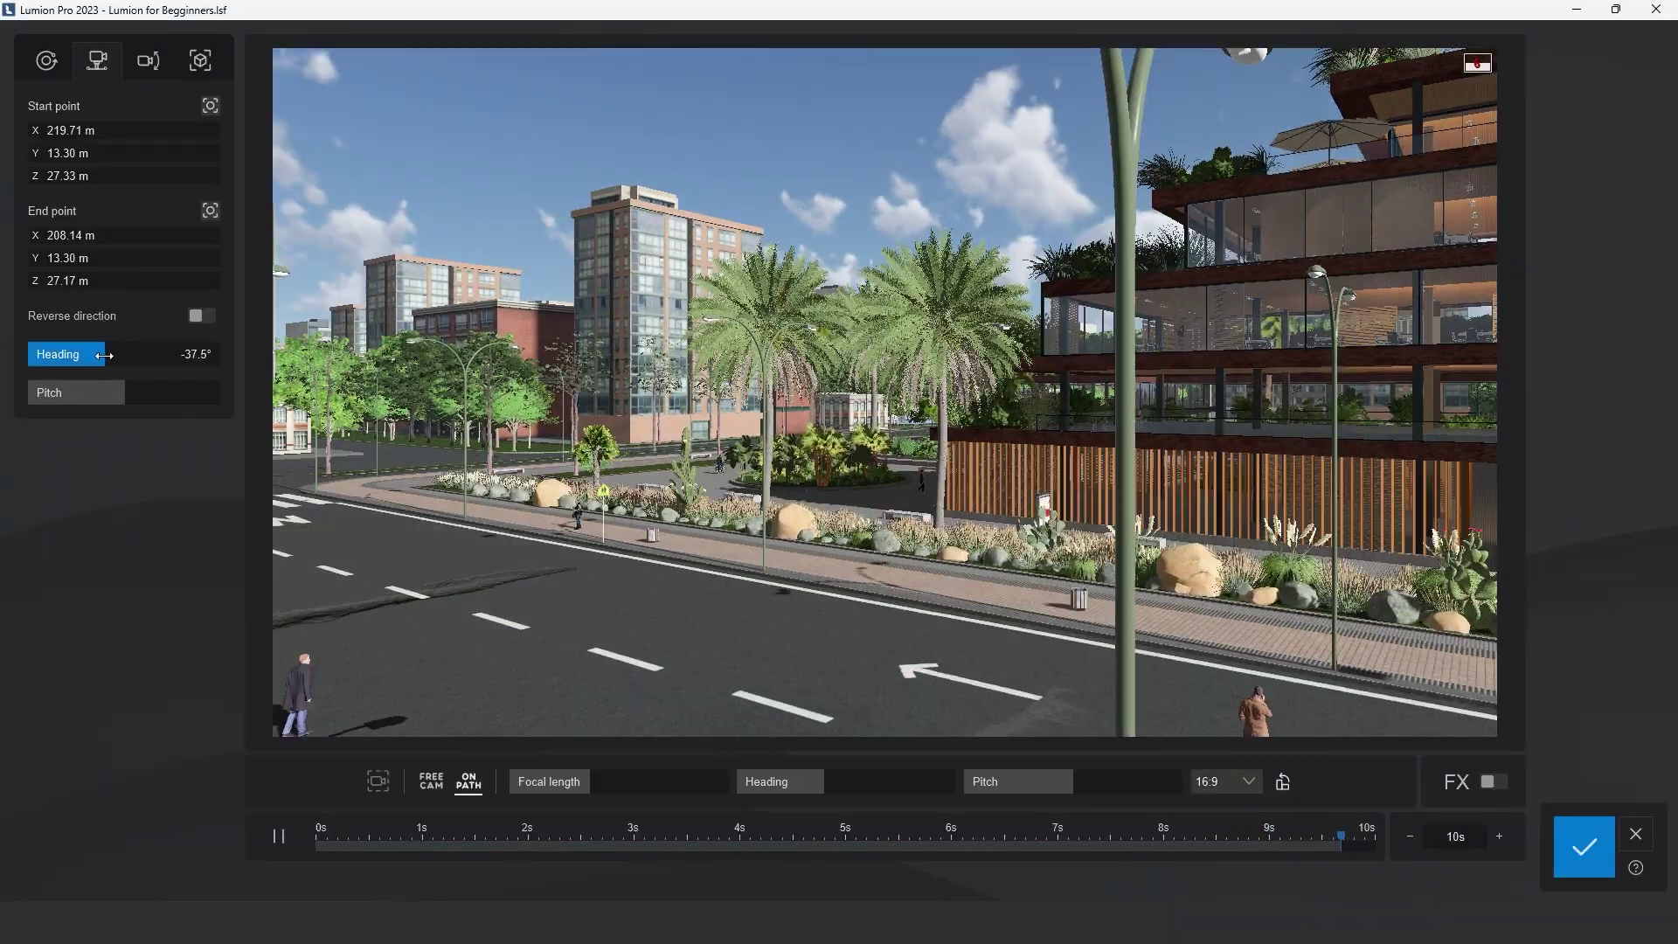
left_click_drag(119, 357, 137, 390)
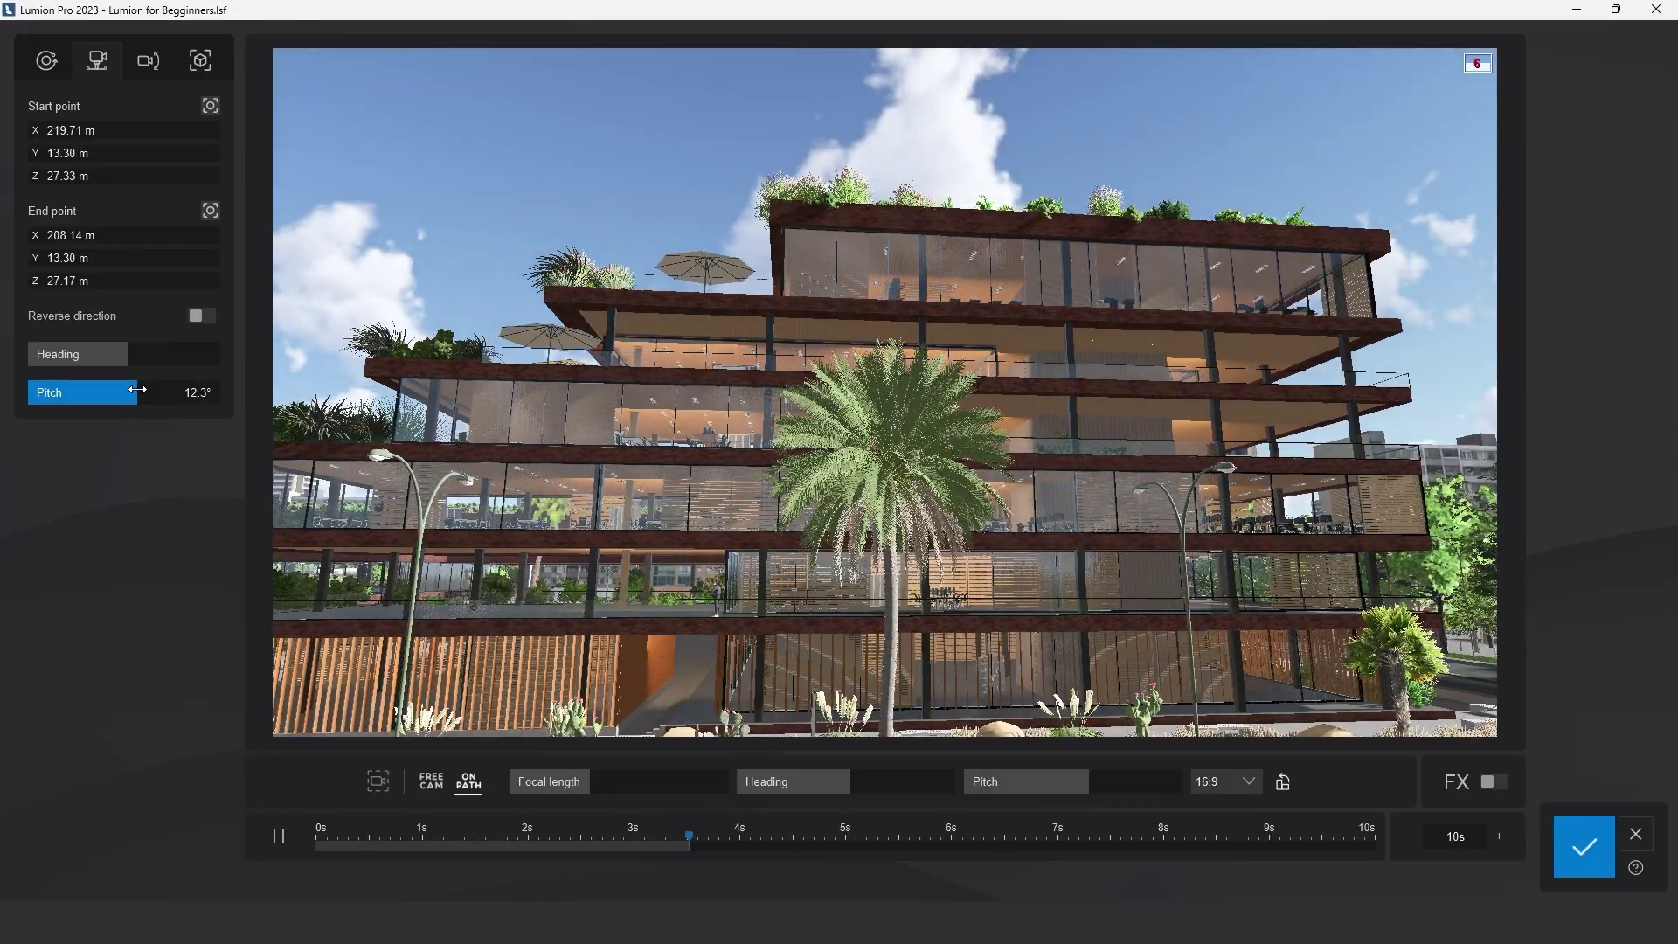
left_click(276, 835)
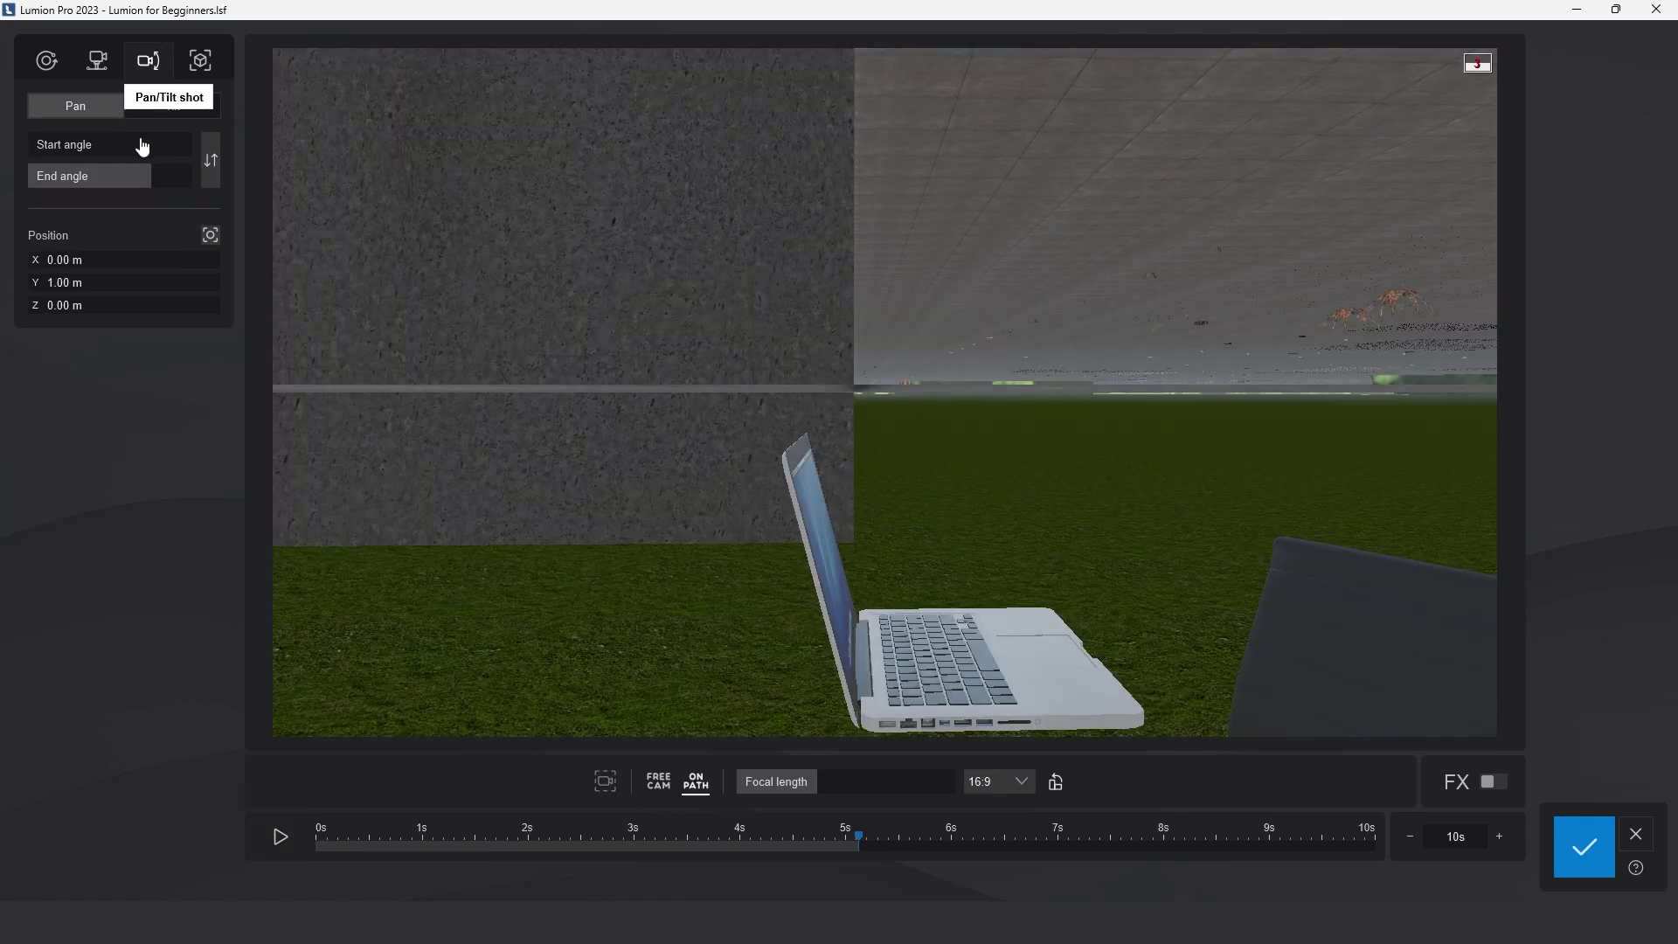
Set up a pan shot with its camera position on the street facing the building, and preview it on path.
left_click(660, 780)
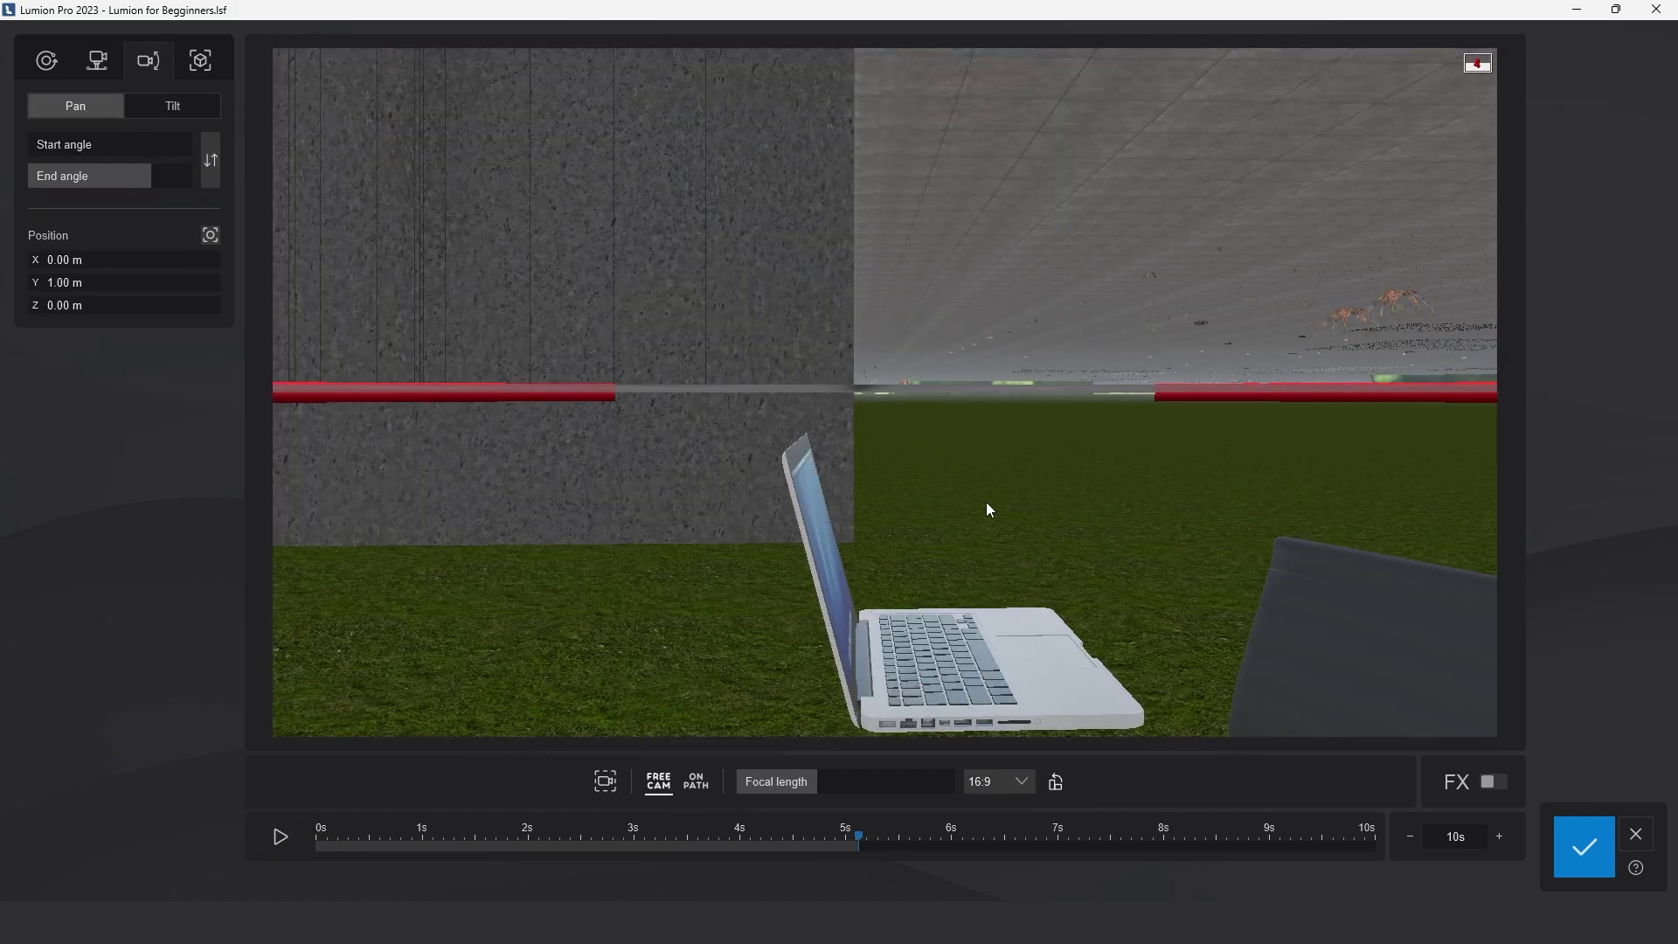
key("q")
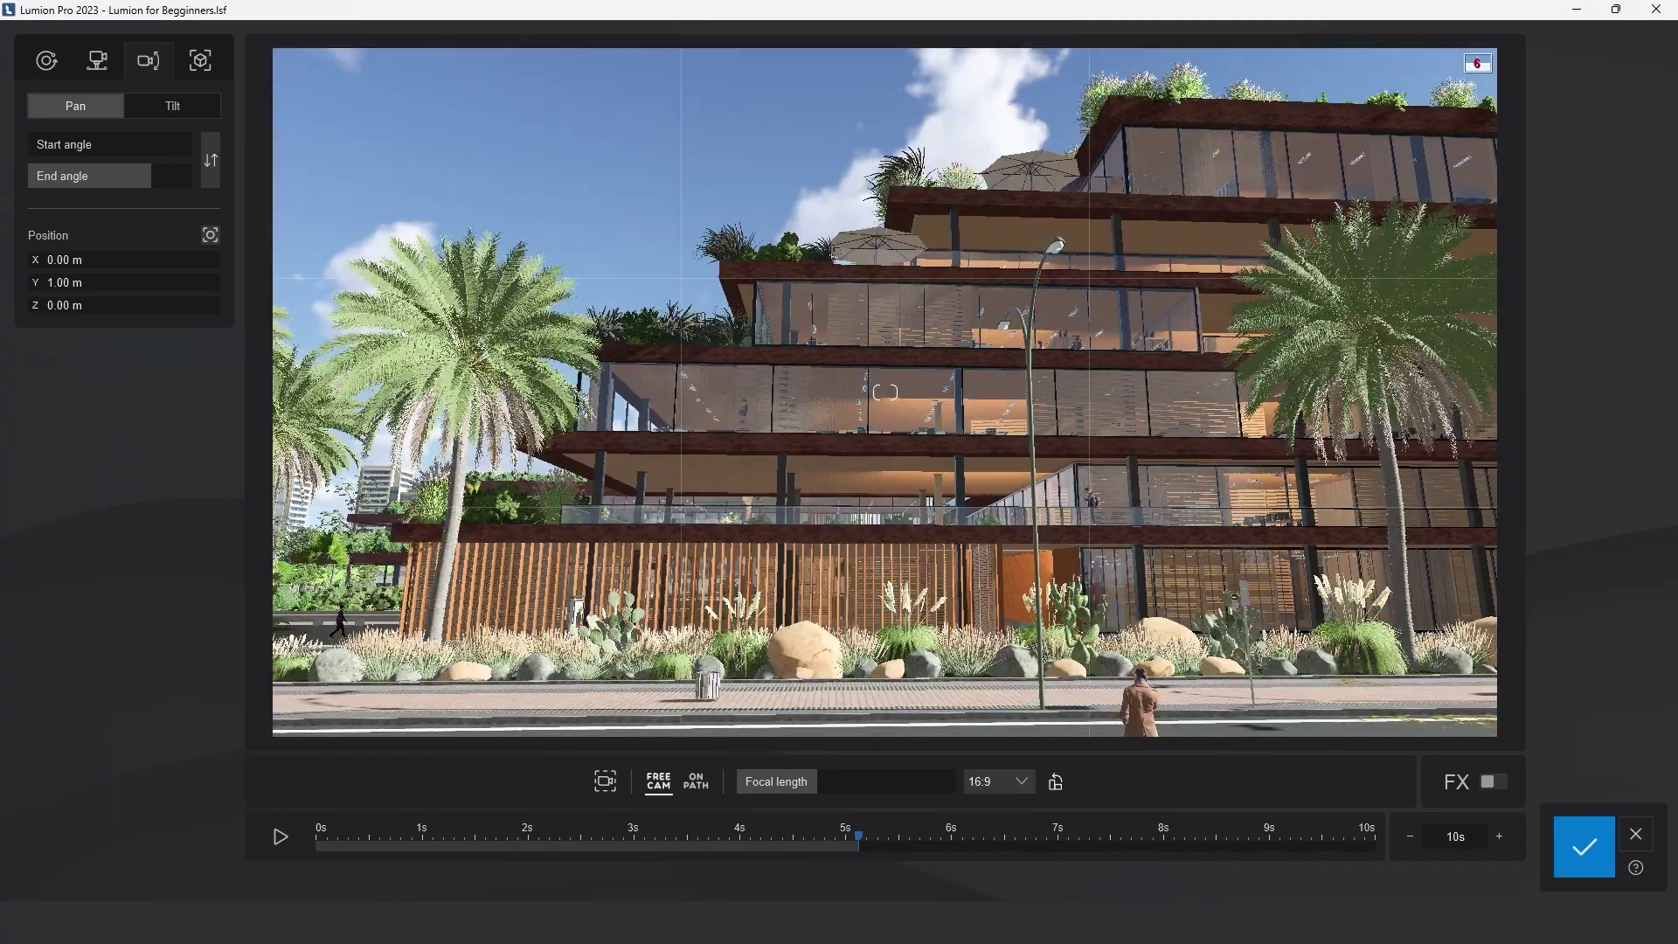
left_click(81, 147)
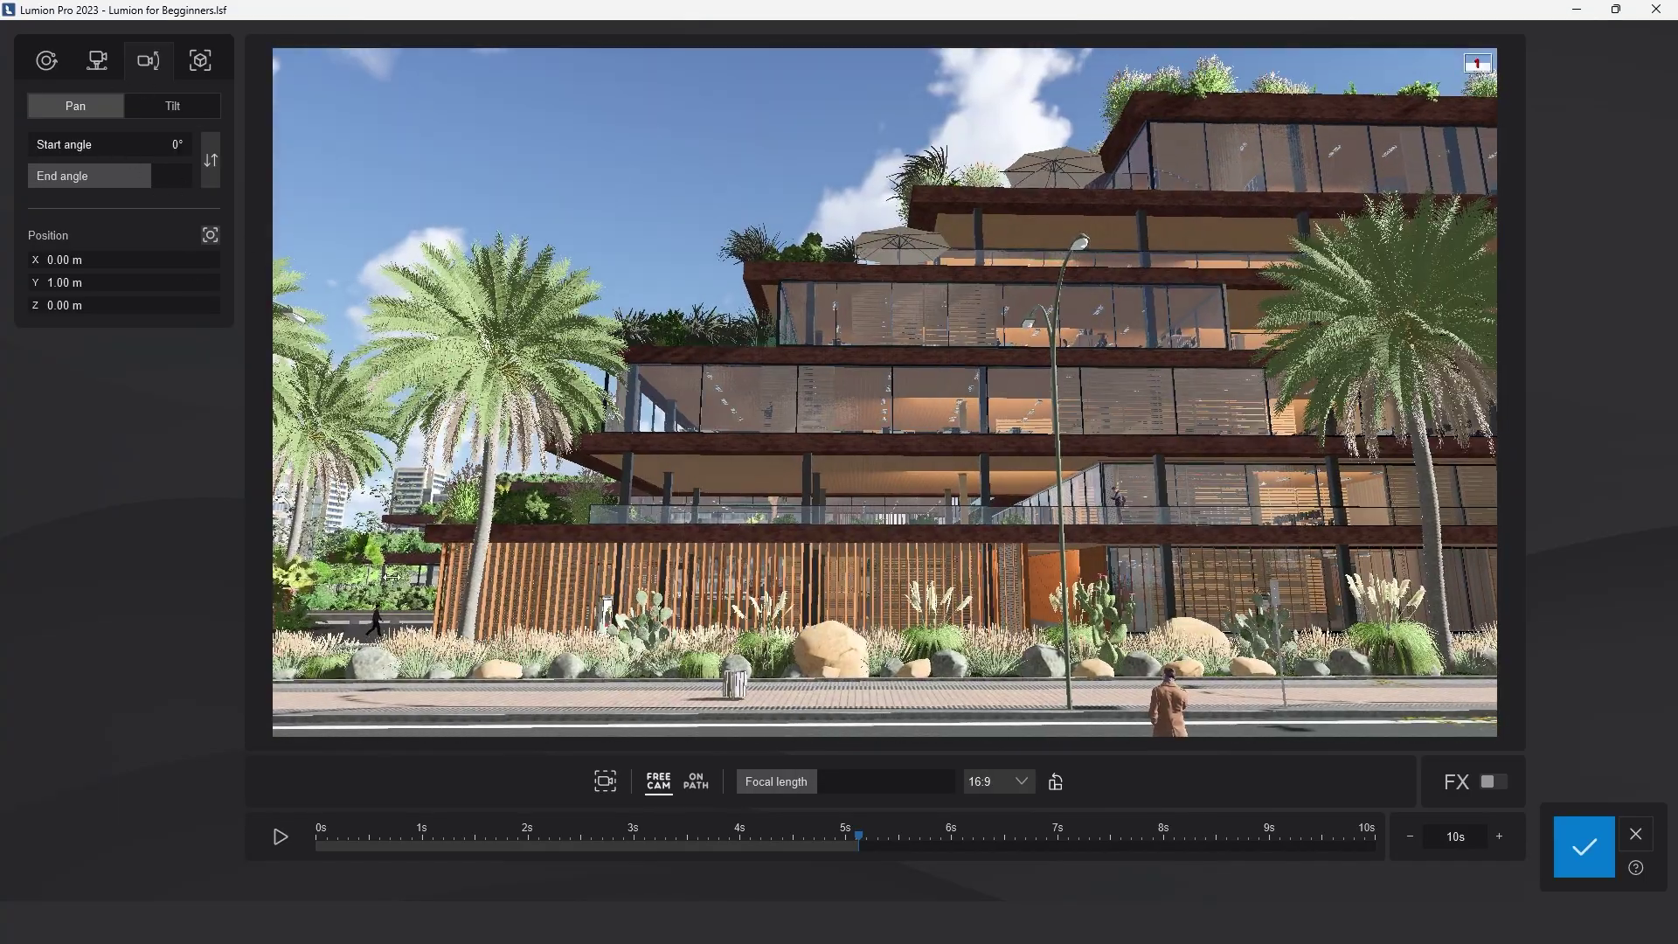
left_click(211, 234)
left_click(696, 785)
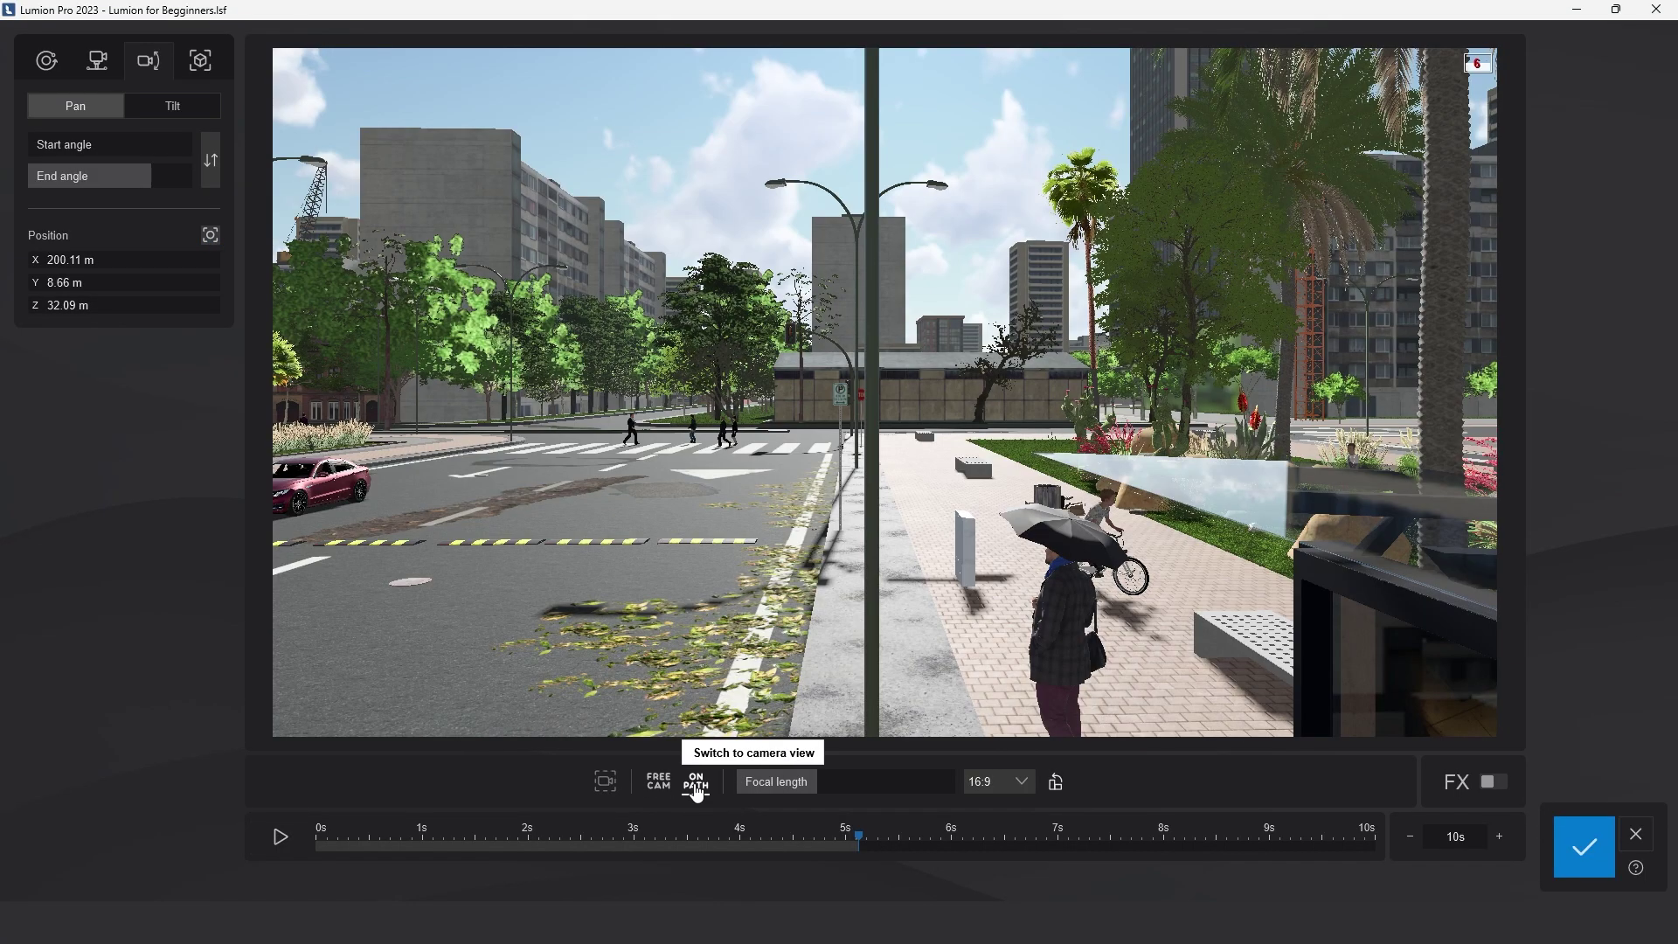
left_click(280, 837)
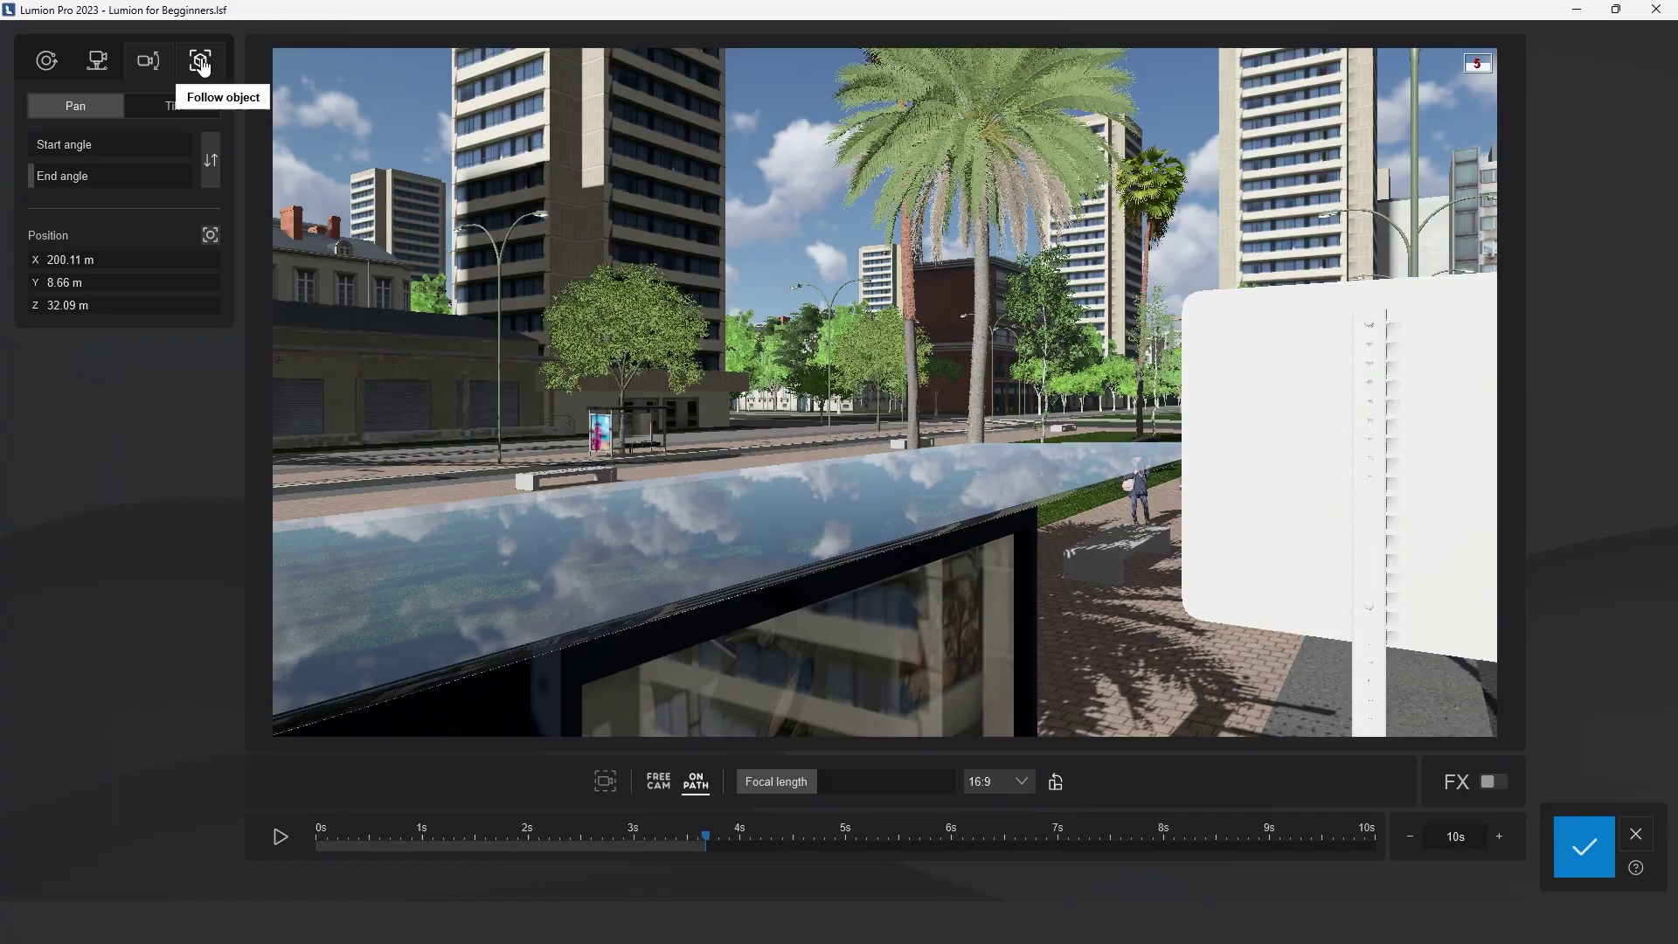
Set up a follow-object shot targeting the red car on the street and view it from the path camera.
left_click(200, 62)
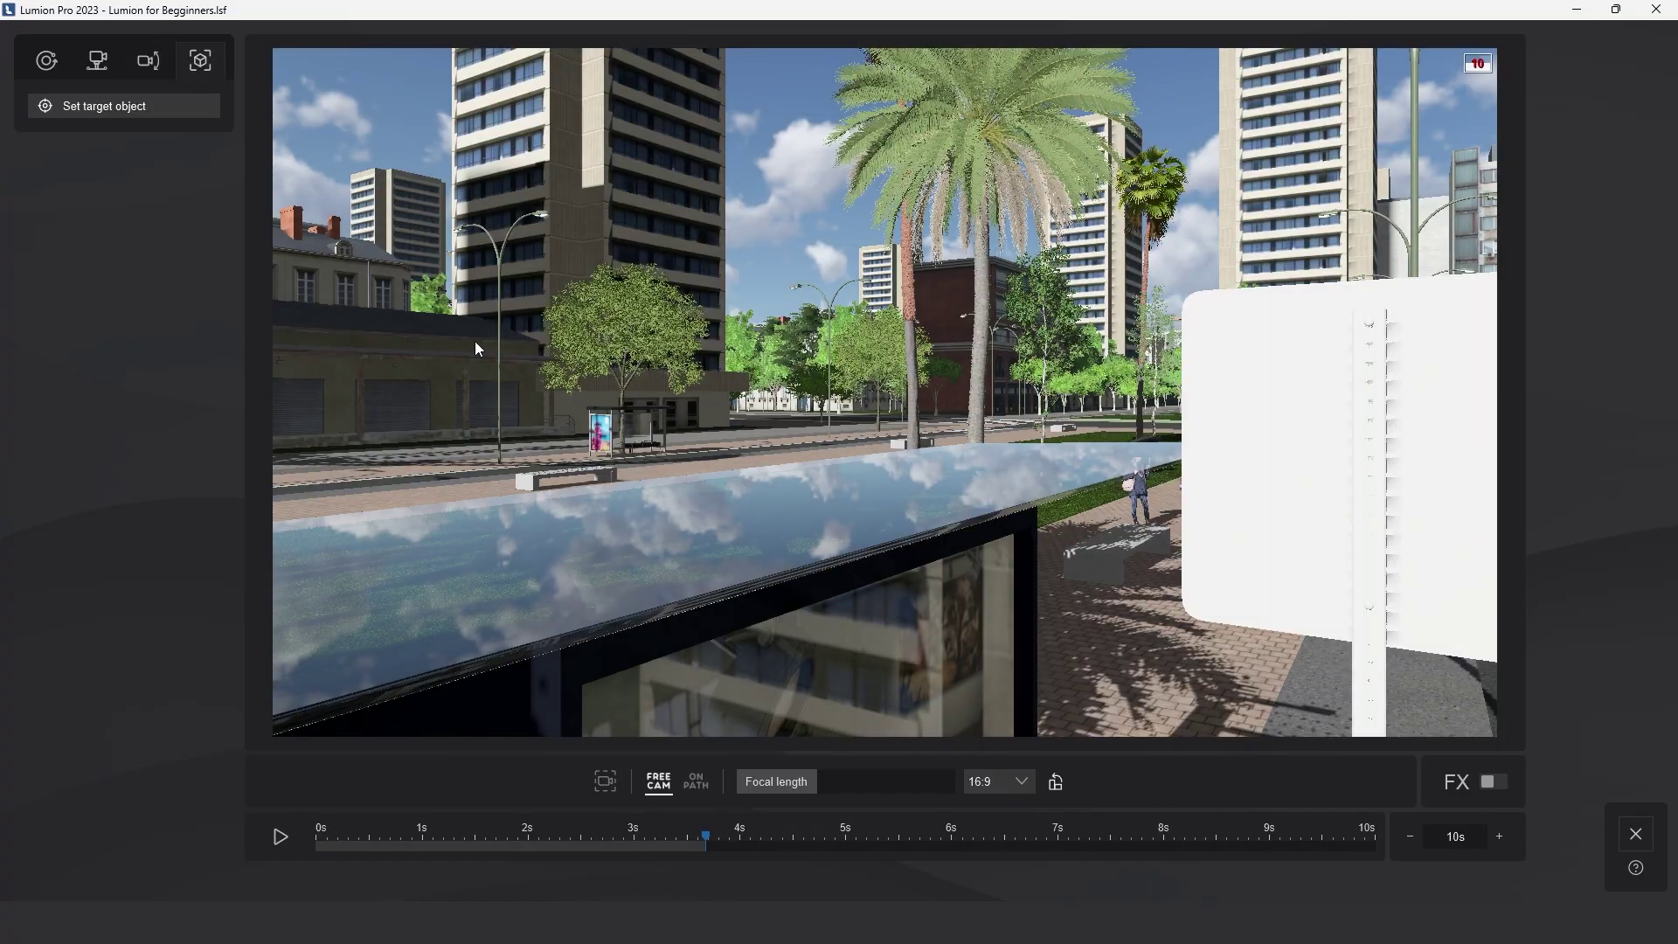
mouse_move(812, 438)
right_mouse_down()
mouse_move(884, 391)
mouse_move(813, 437)
right_mouse_up()
key("w")
right_click_drag(693, 449, 840, 448)
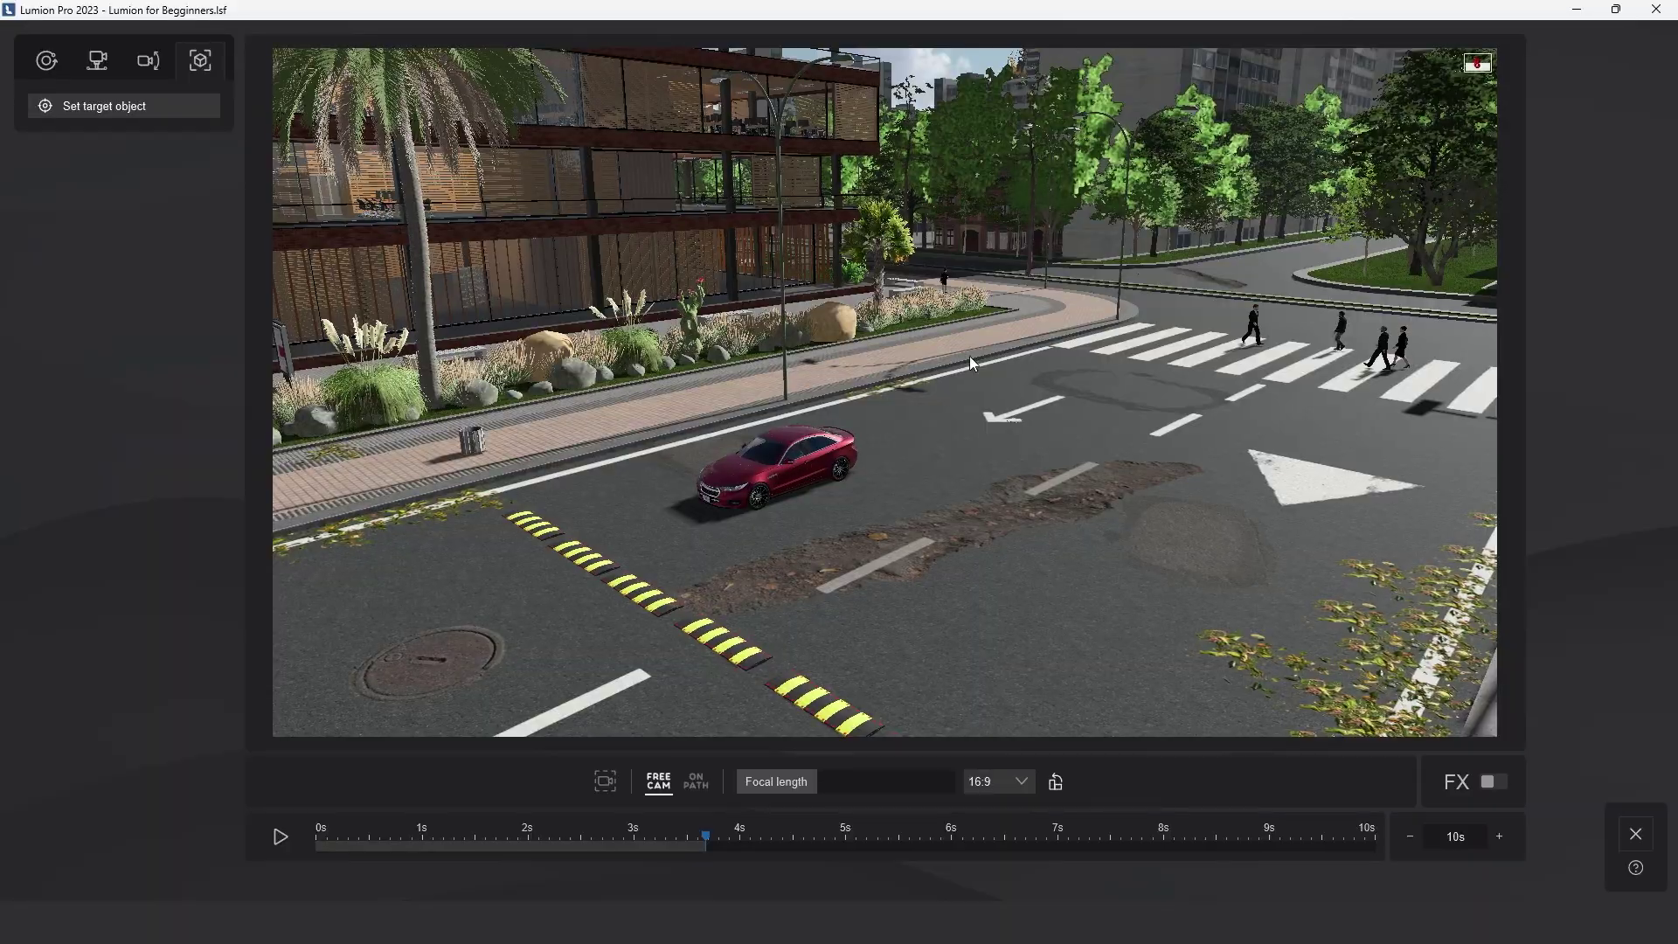
left_click(115, 121)
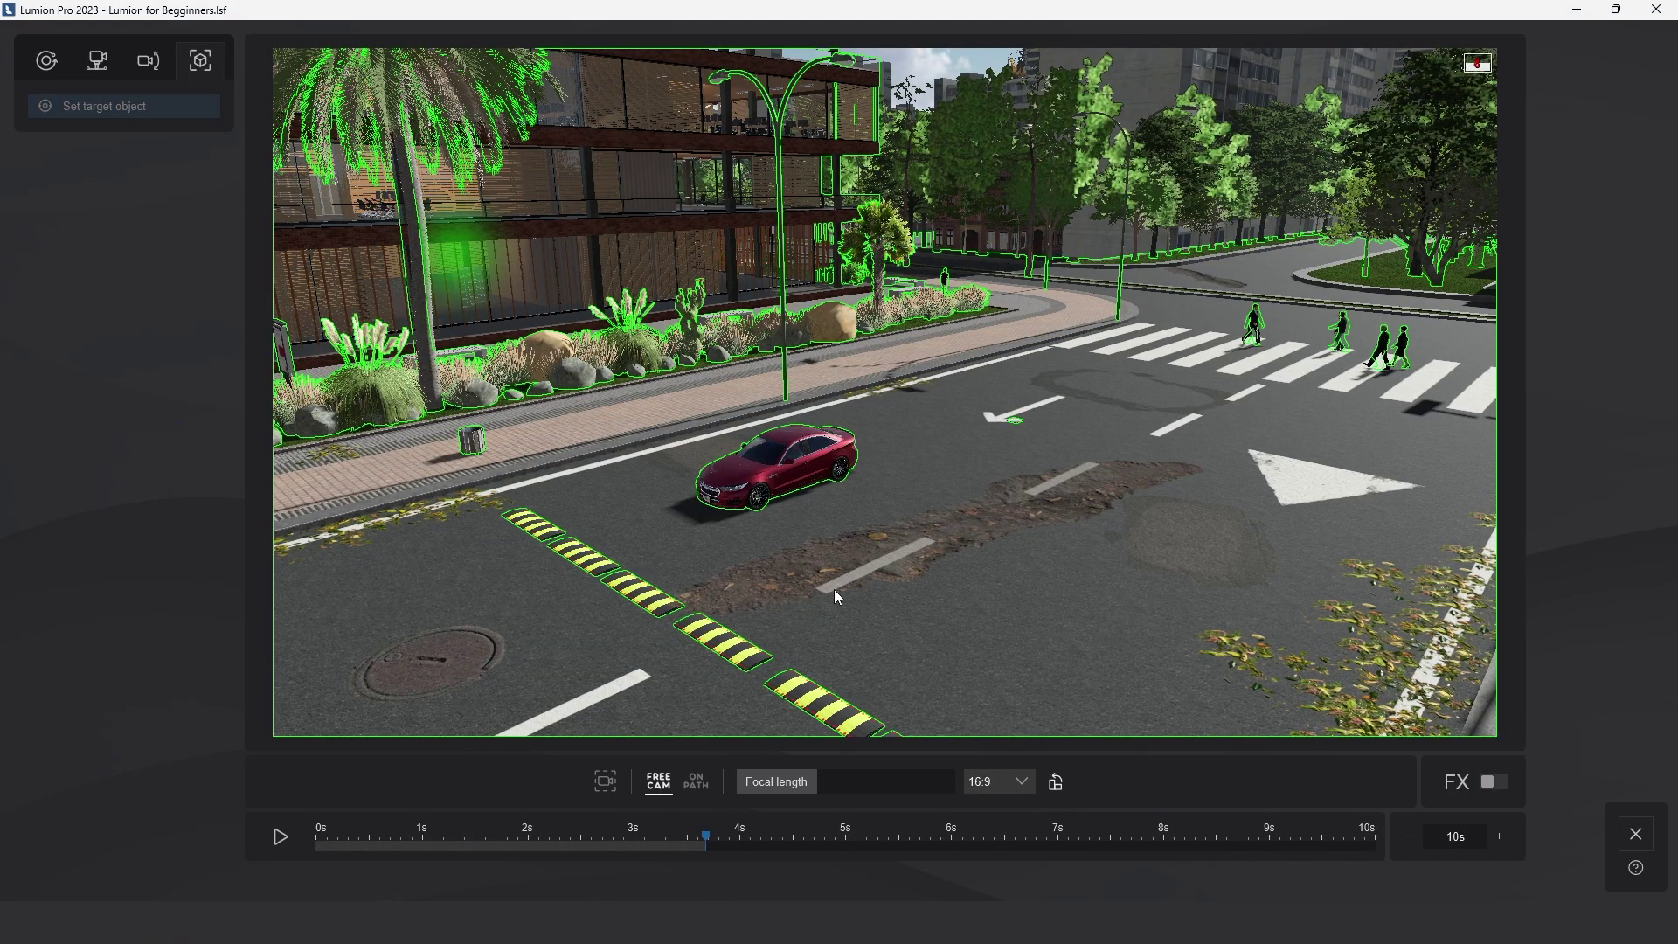
left_click(793, 461)
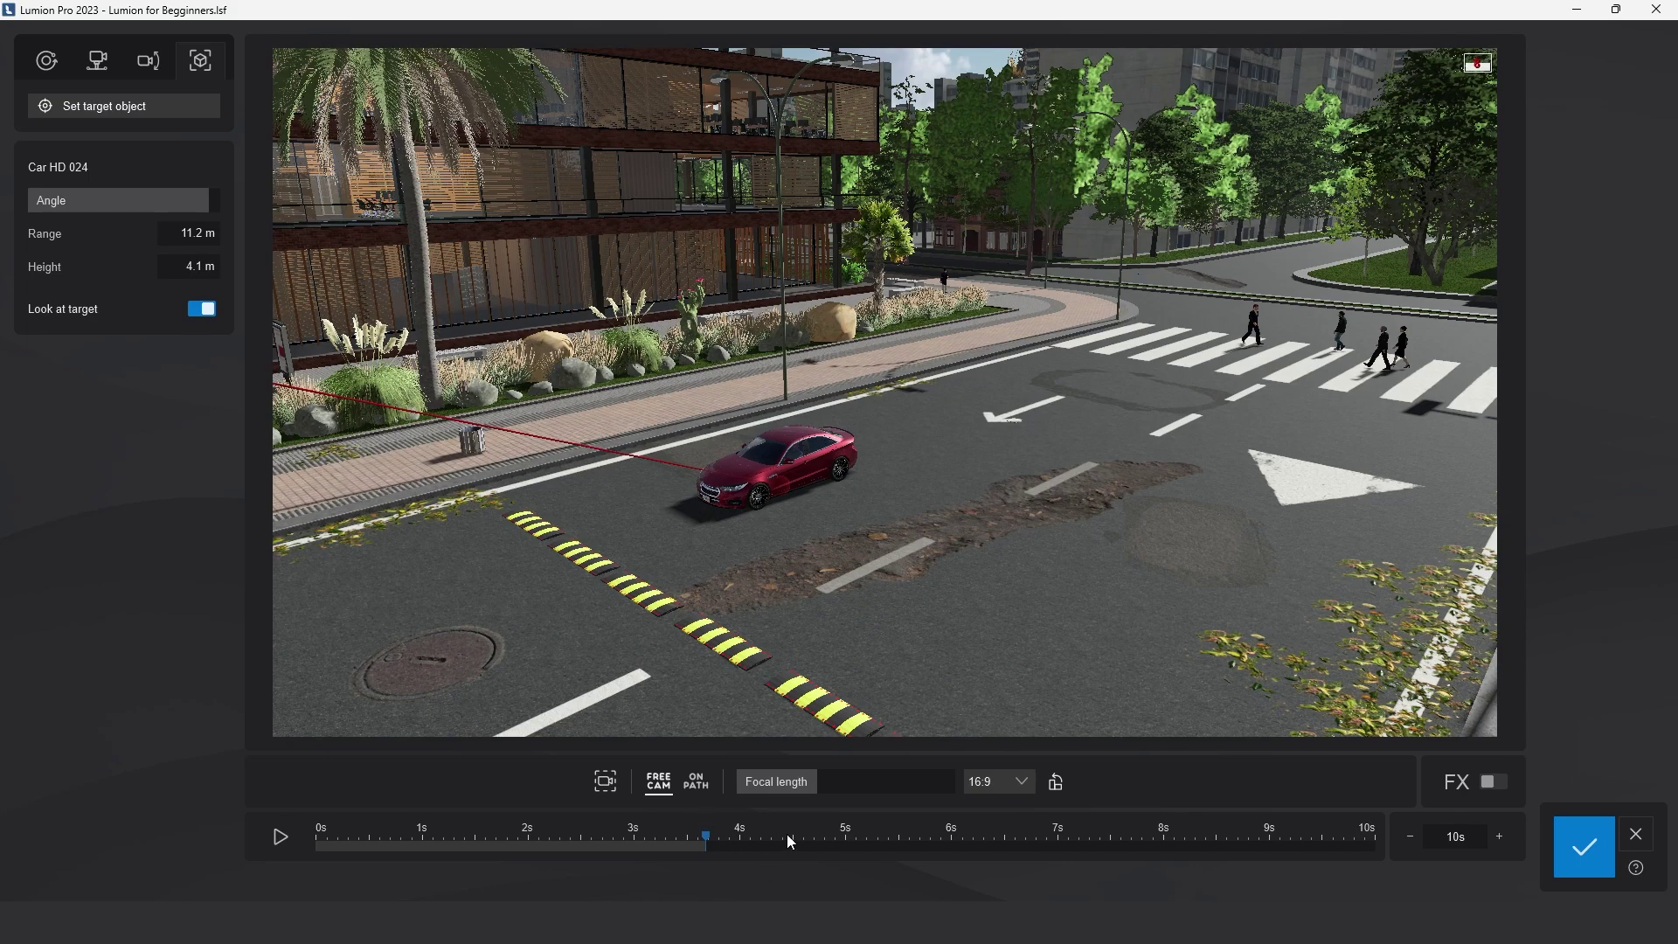
left_click(698, 787)
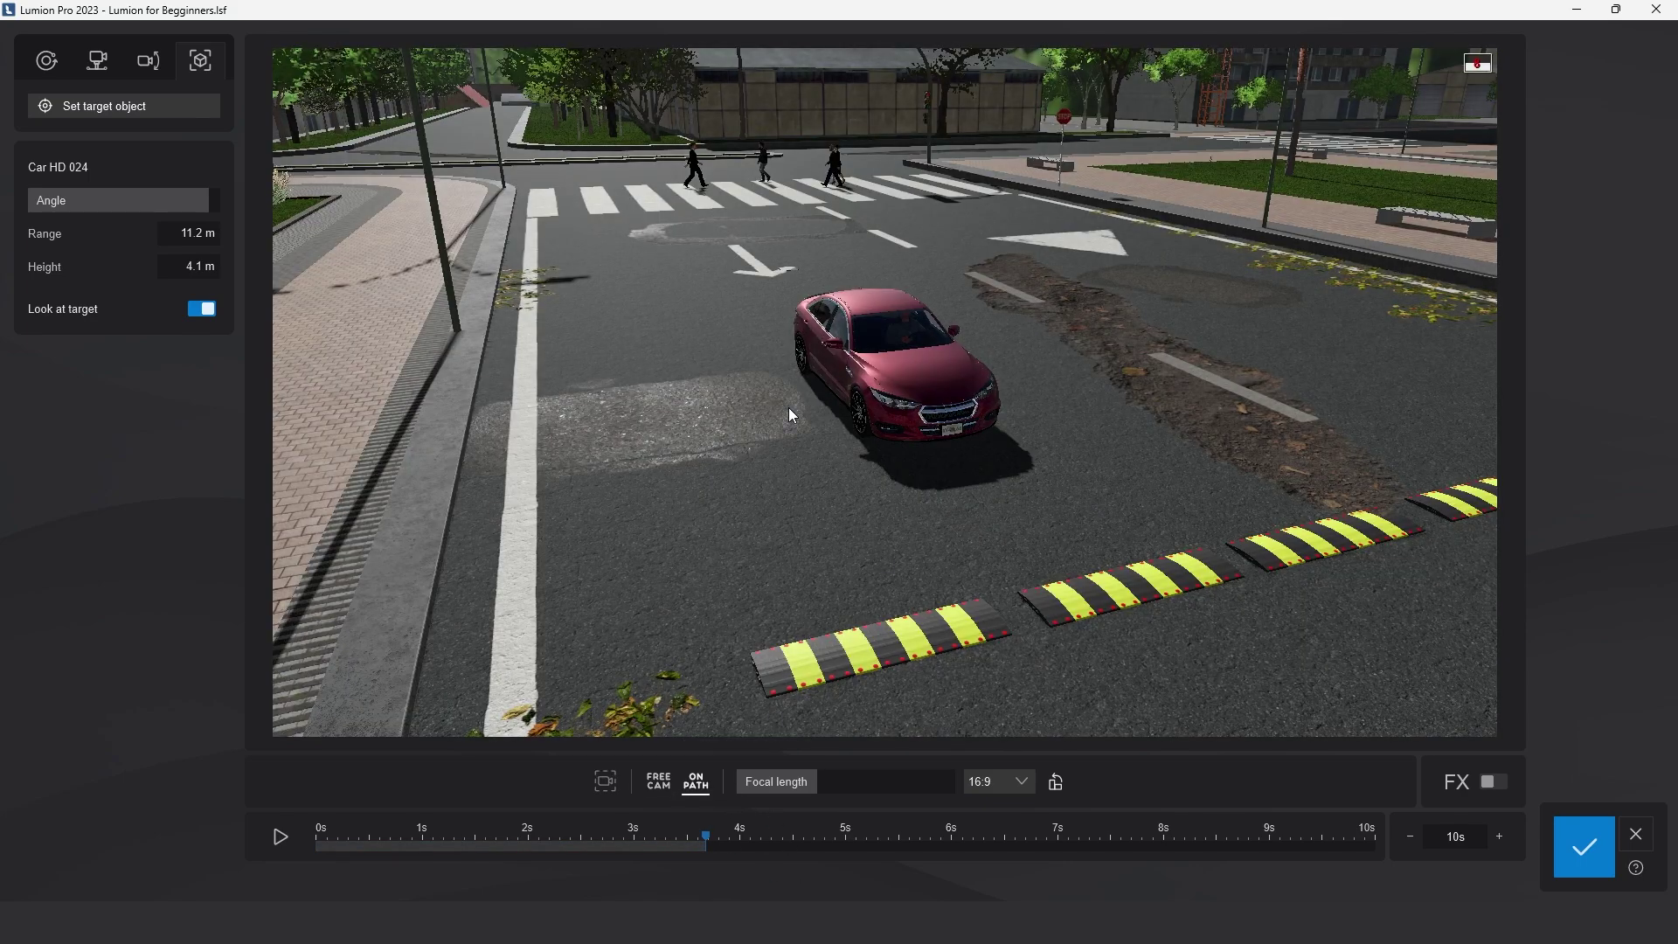
Frame the followed car from its side with height 0.5 m, range 5 m and a shorter focal length, and save the clip.
left_click_drag(183, 205, 77, 202)
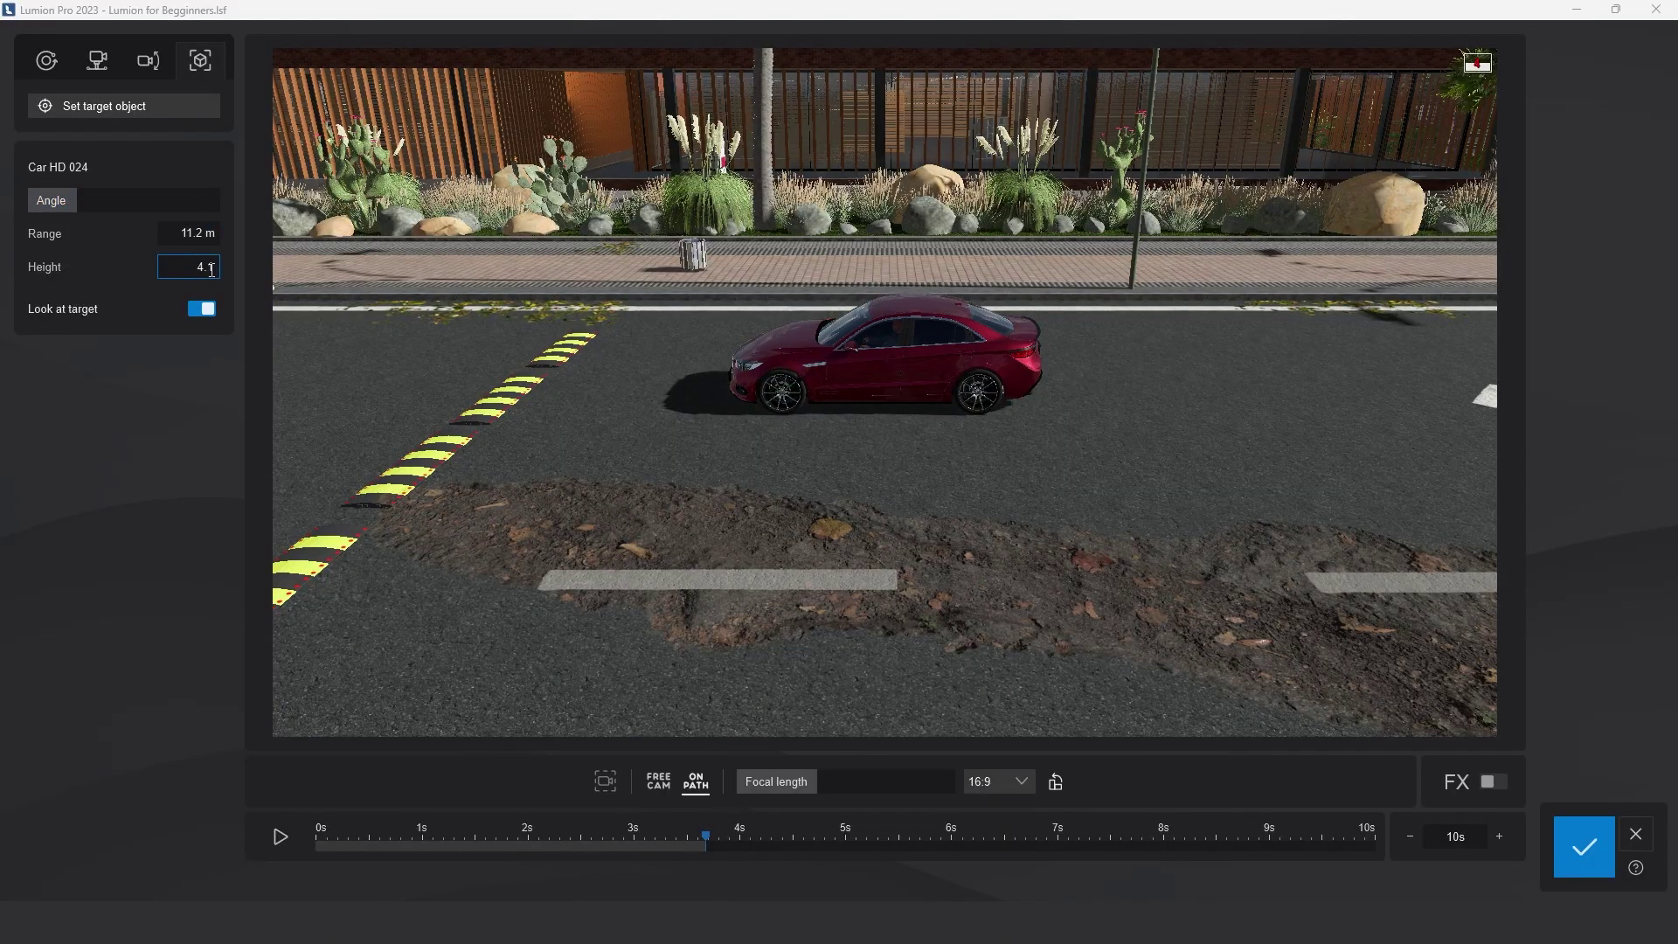
type("1.5")
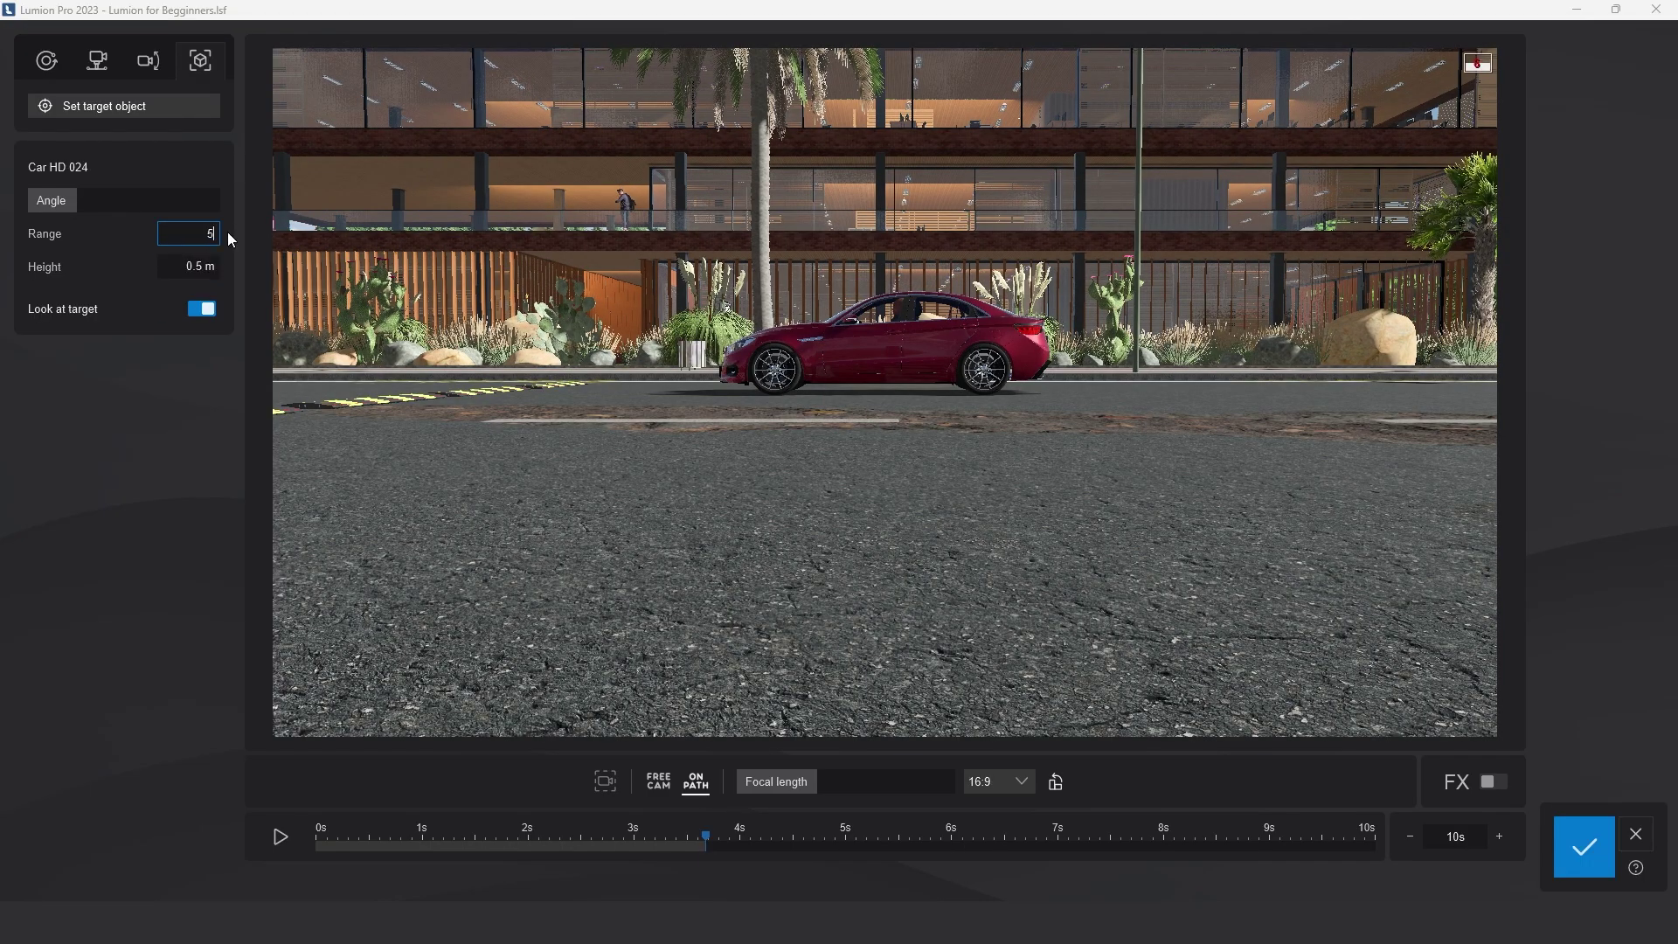
type("5")
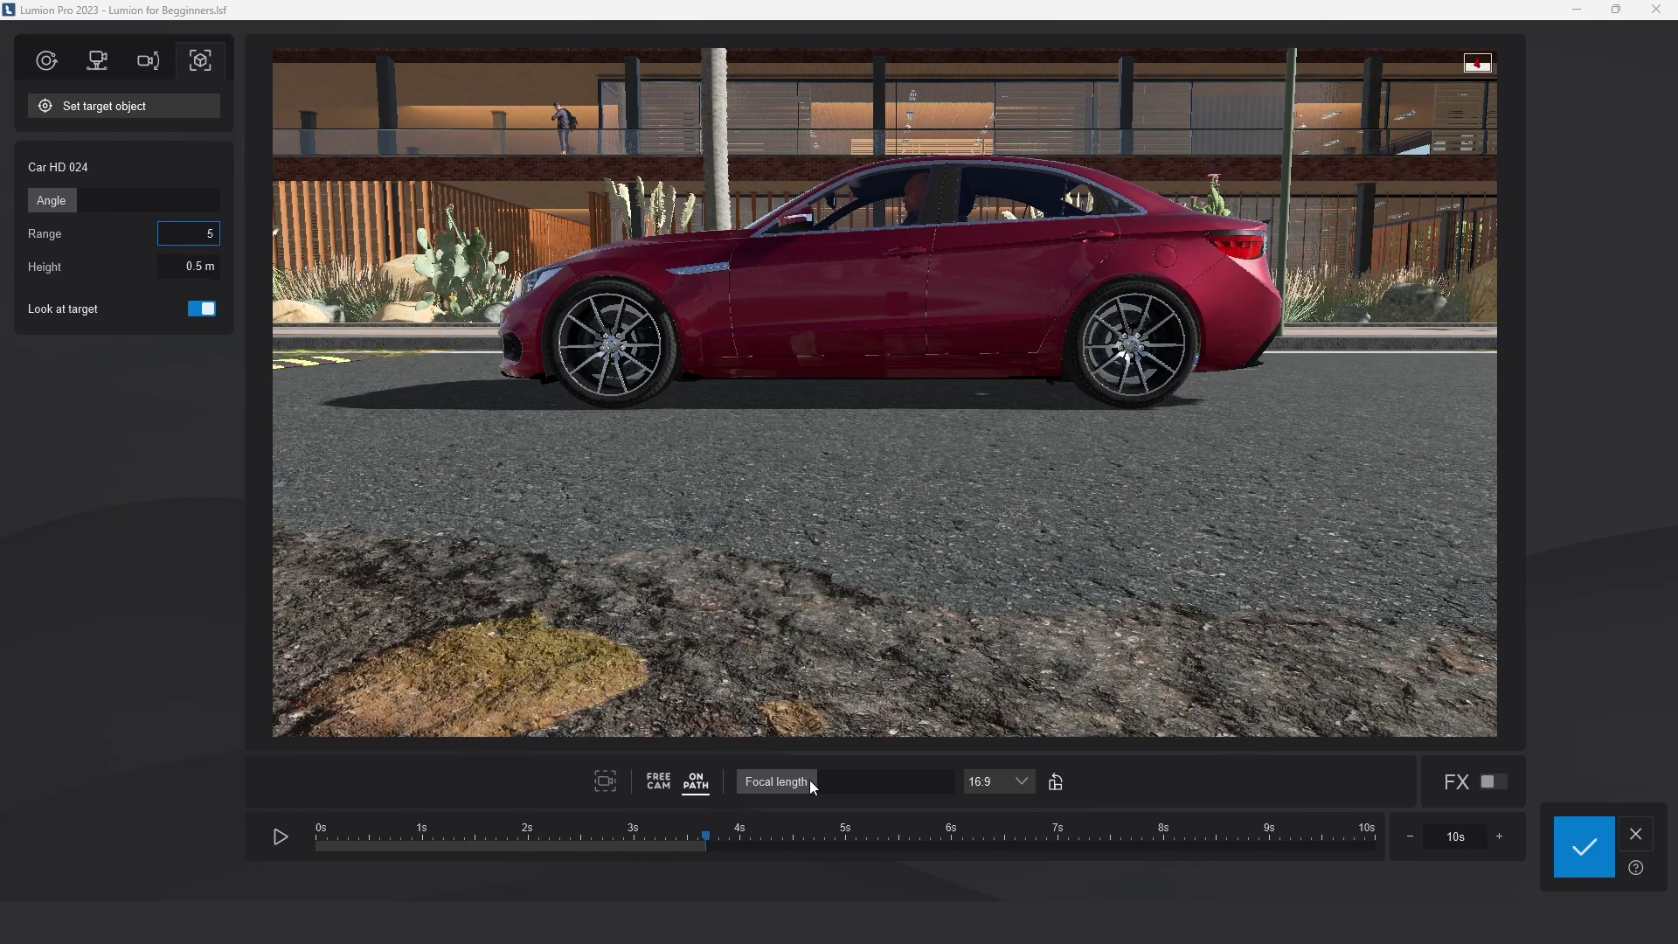
key("Return")
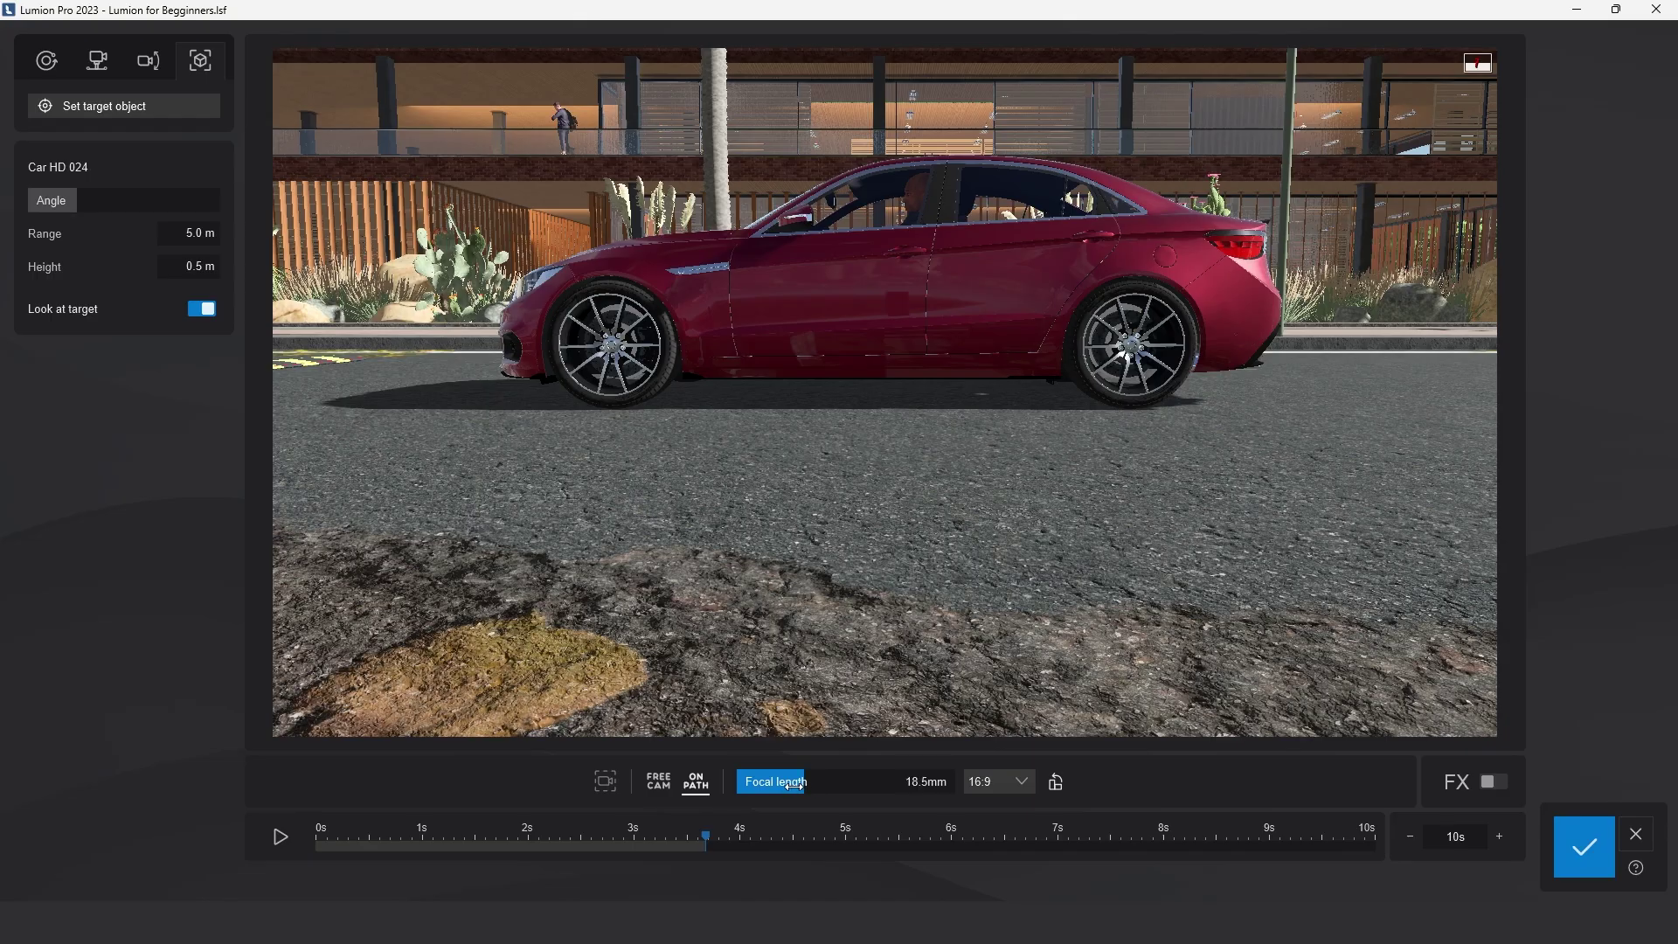
left_click_drag(794, 784, 783, 784)
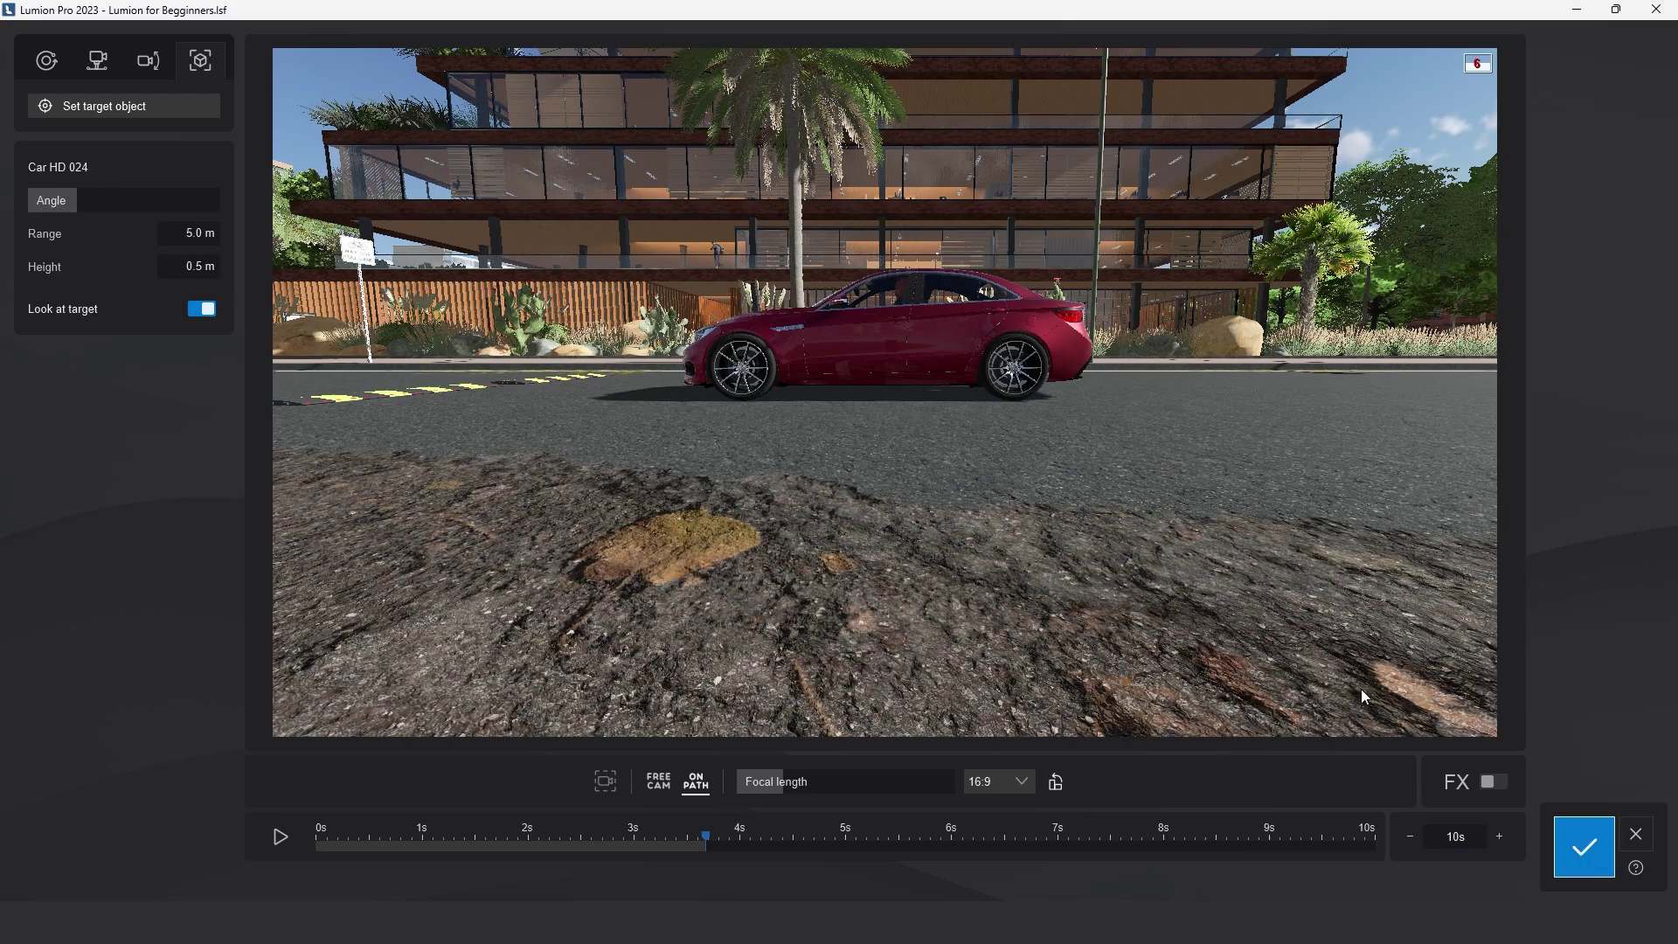
left_click(1584, 847)
Add a Move effect to the clip and place the red car's start position behind it along the street, at about X 244.5 m.
left_click(39, 133)
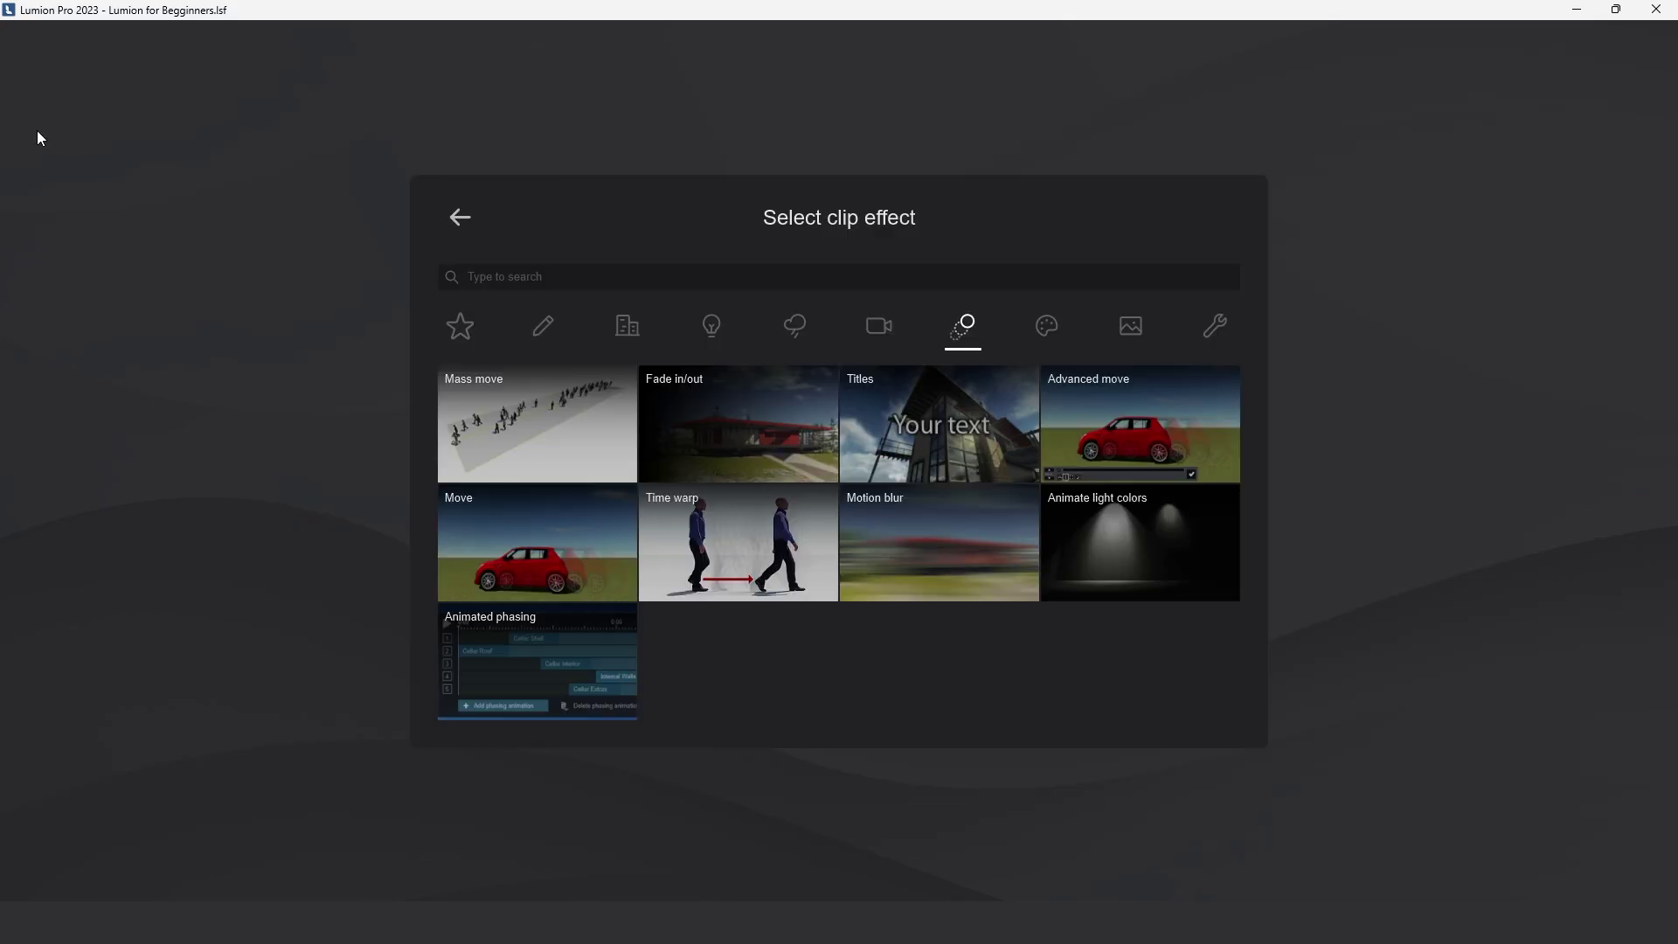
left_click(537, 542)
left_click(36, 210)
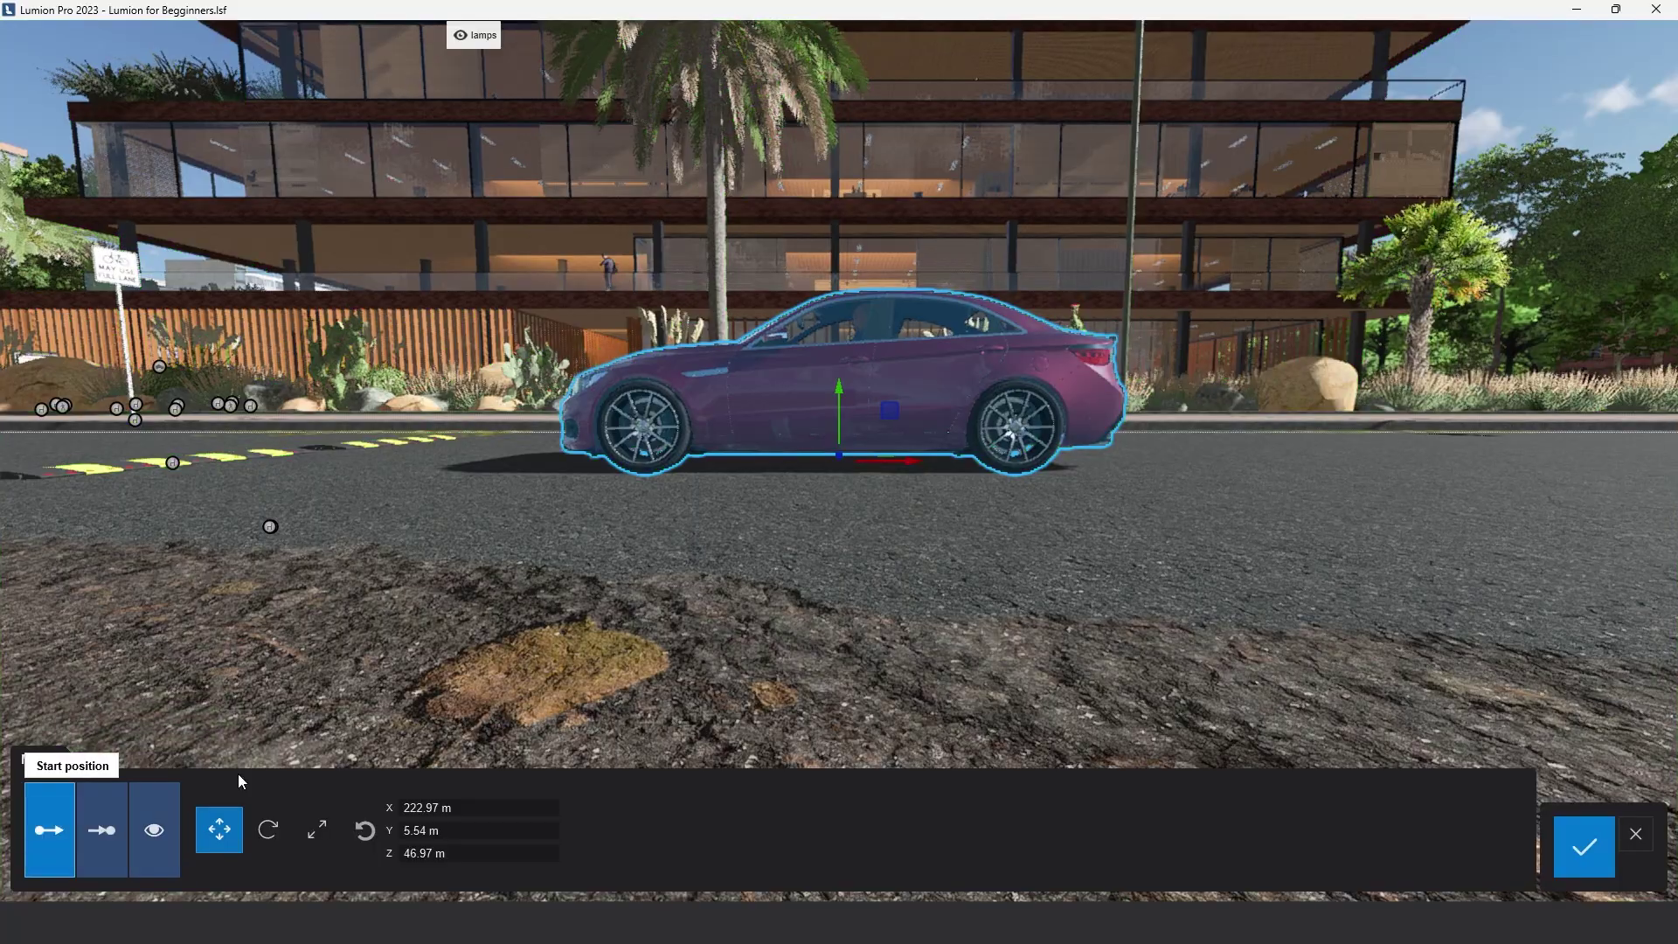
left_click_drag(1237, 472, 1486, 455)
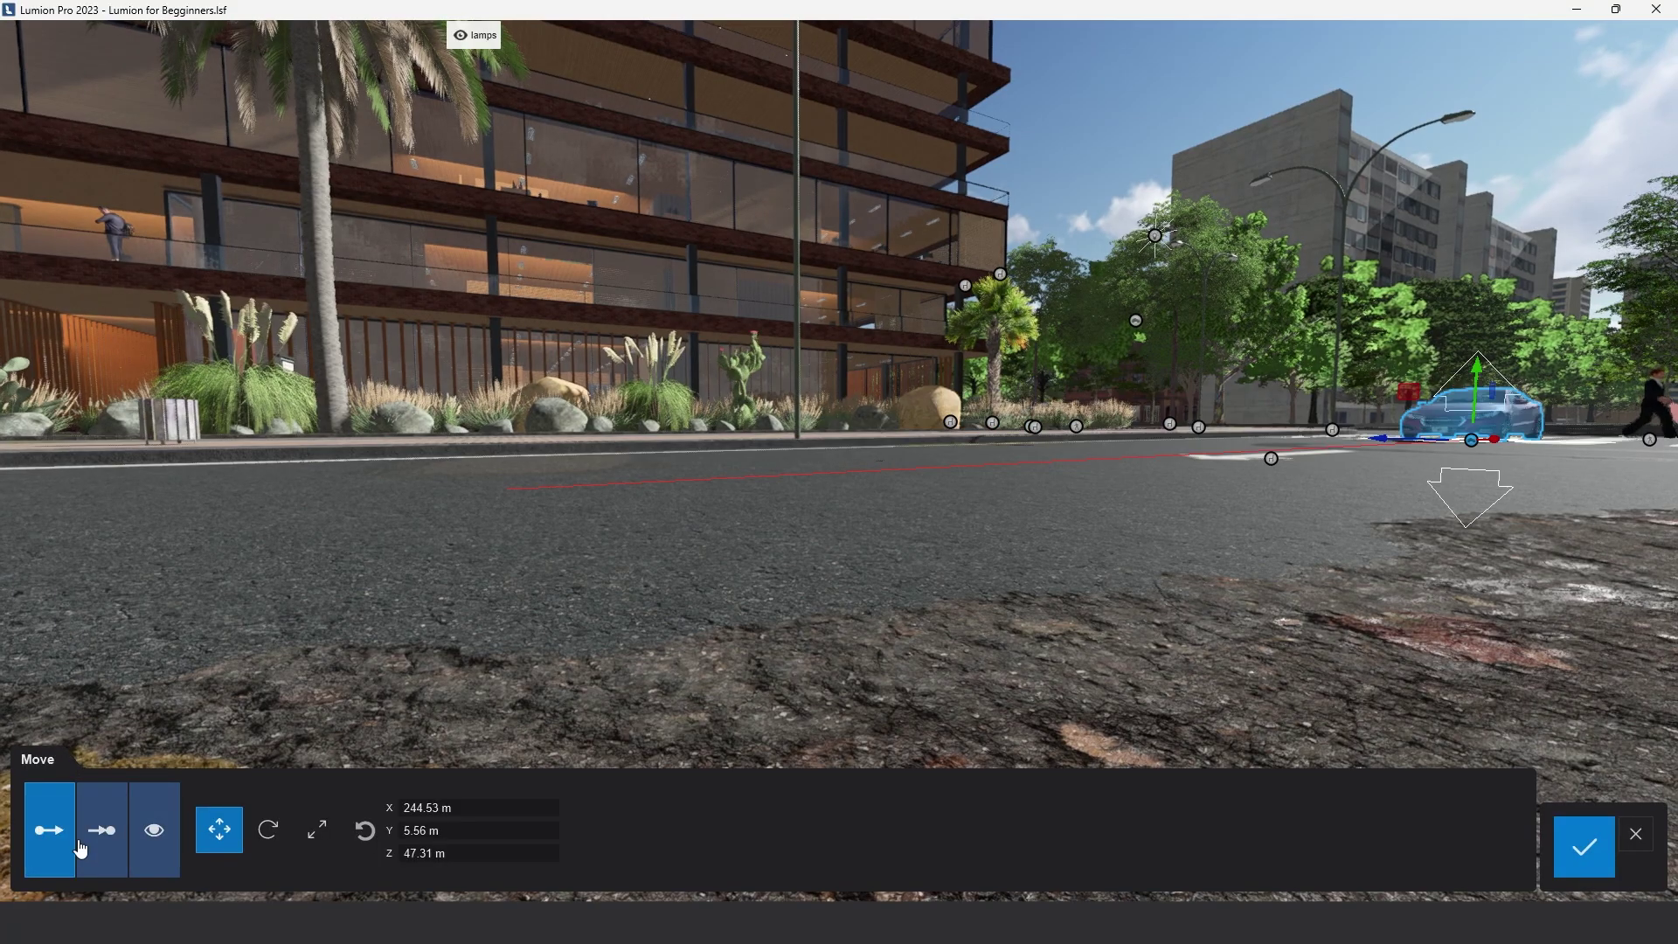
Place the red car's end position further ahead along the street, and play the clip from the beginning.
left_click(102, 835)
key("d")
right_click_drag(562, 573, 218, 542)
left_click_drag(643, 464, 357, 469)
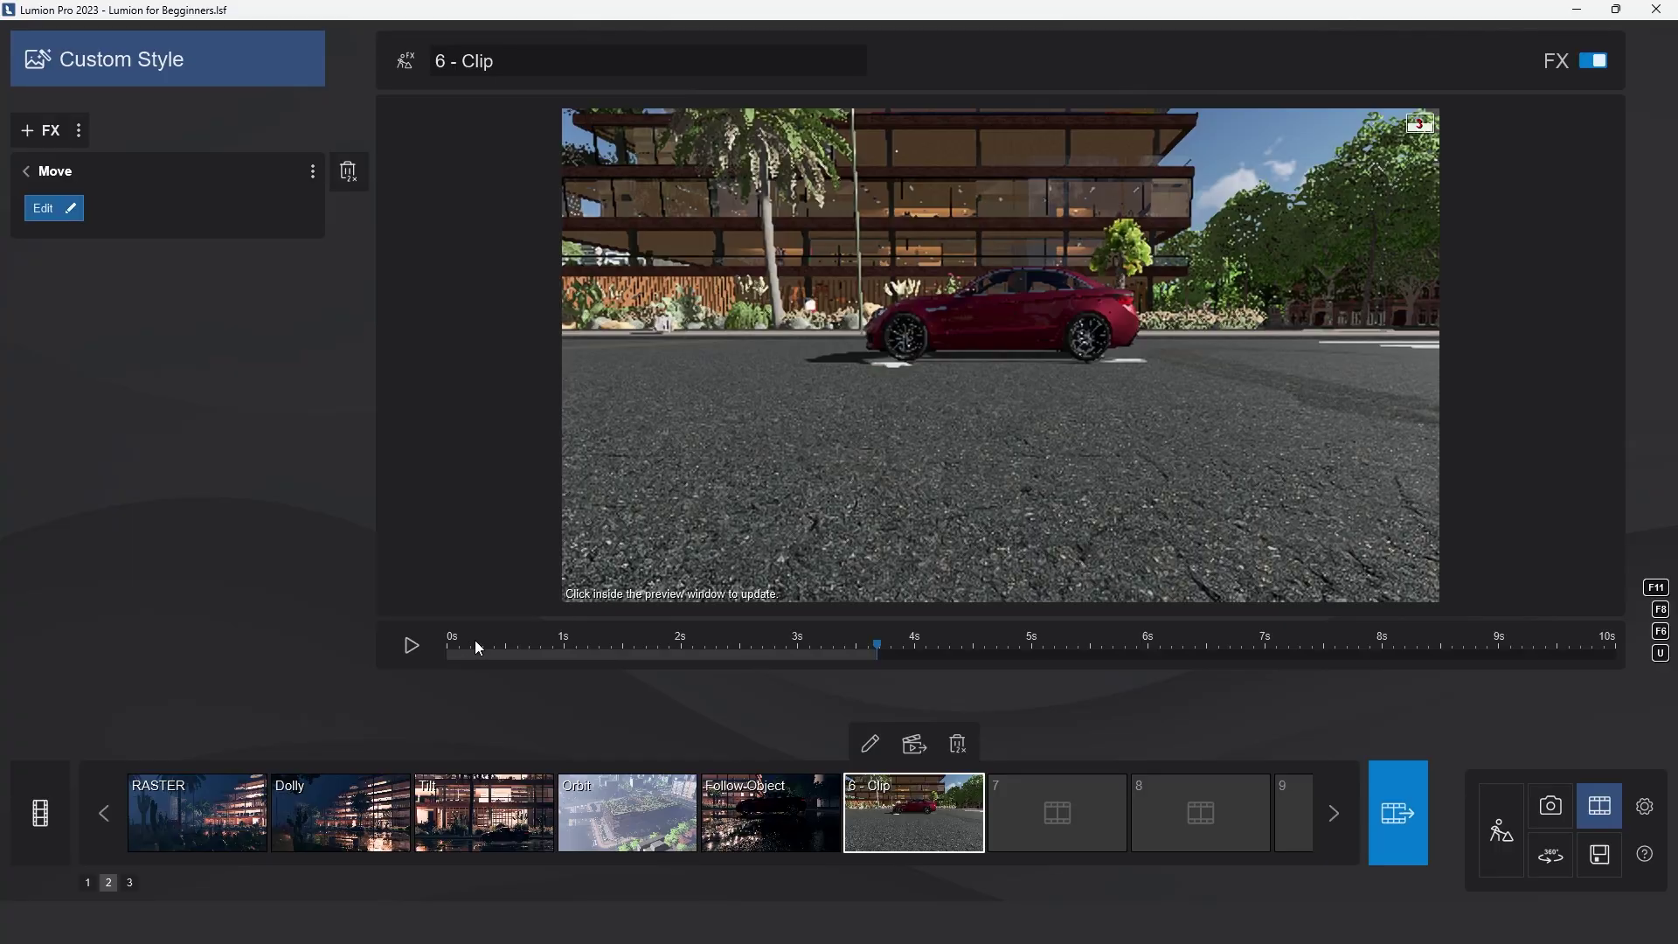
left_click_drag(479, 648, 429, 651)
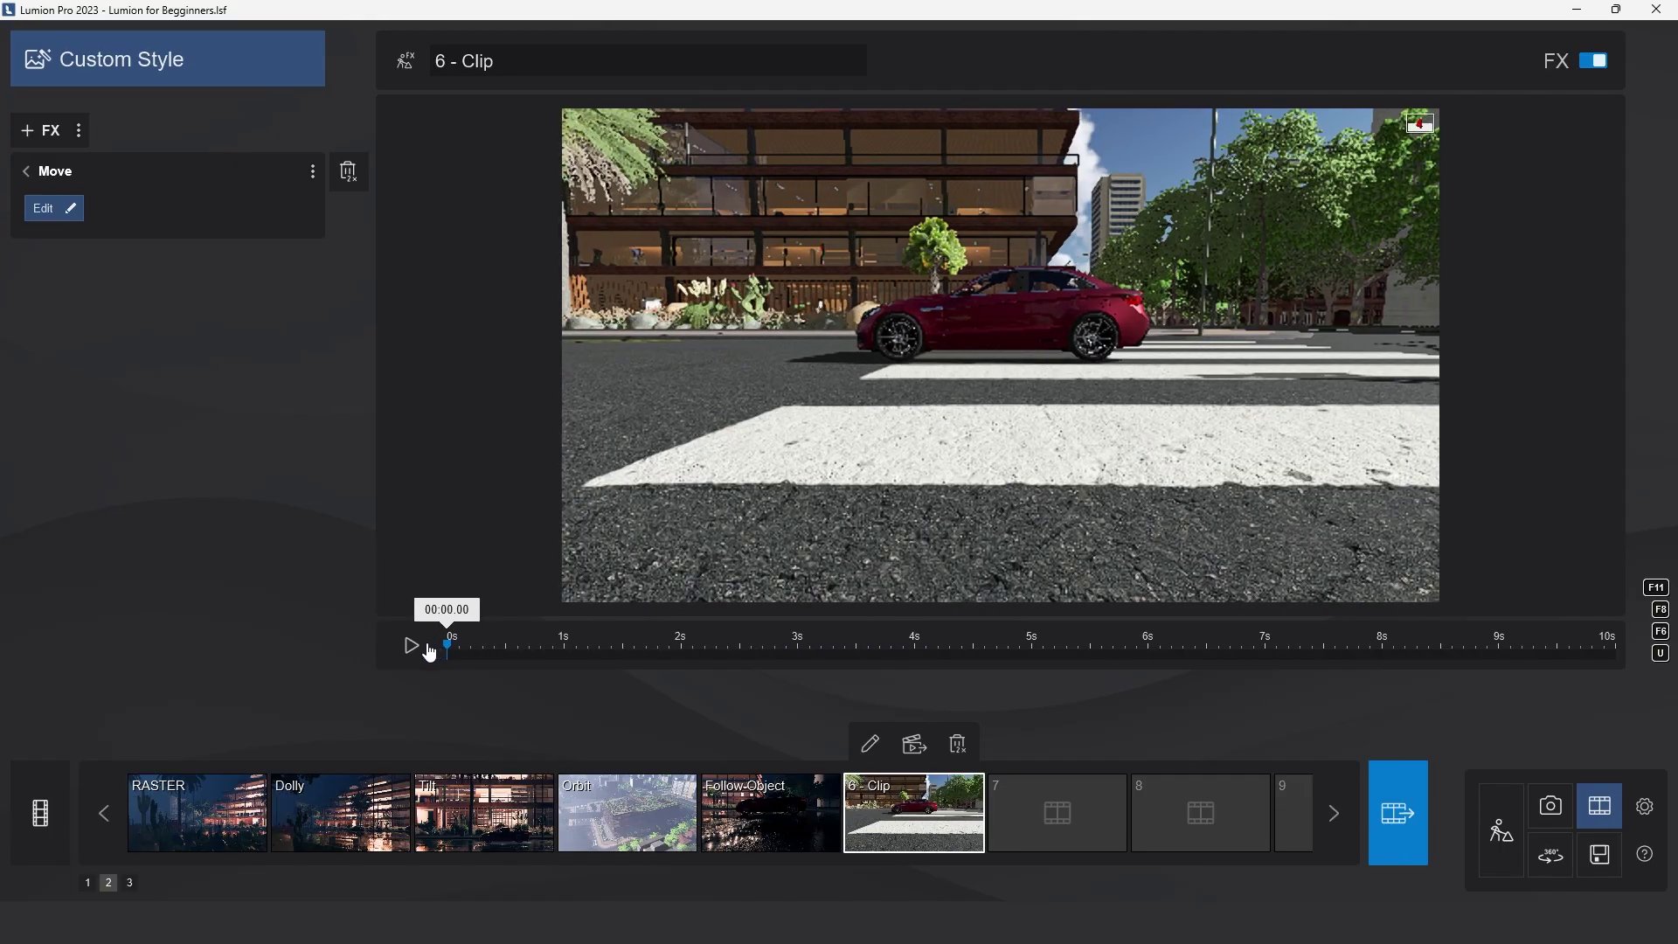
left_click(411, 654)
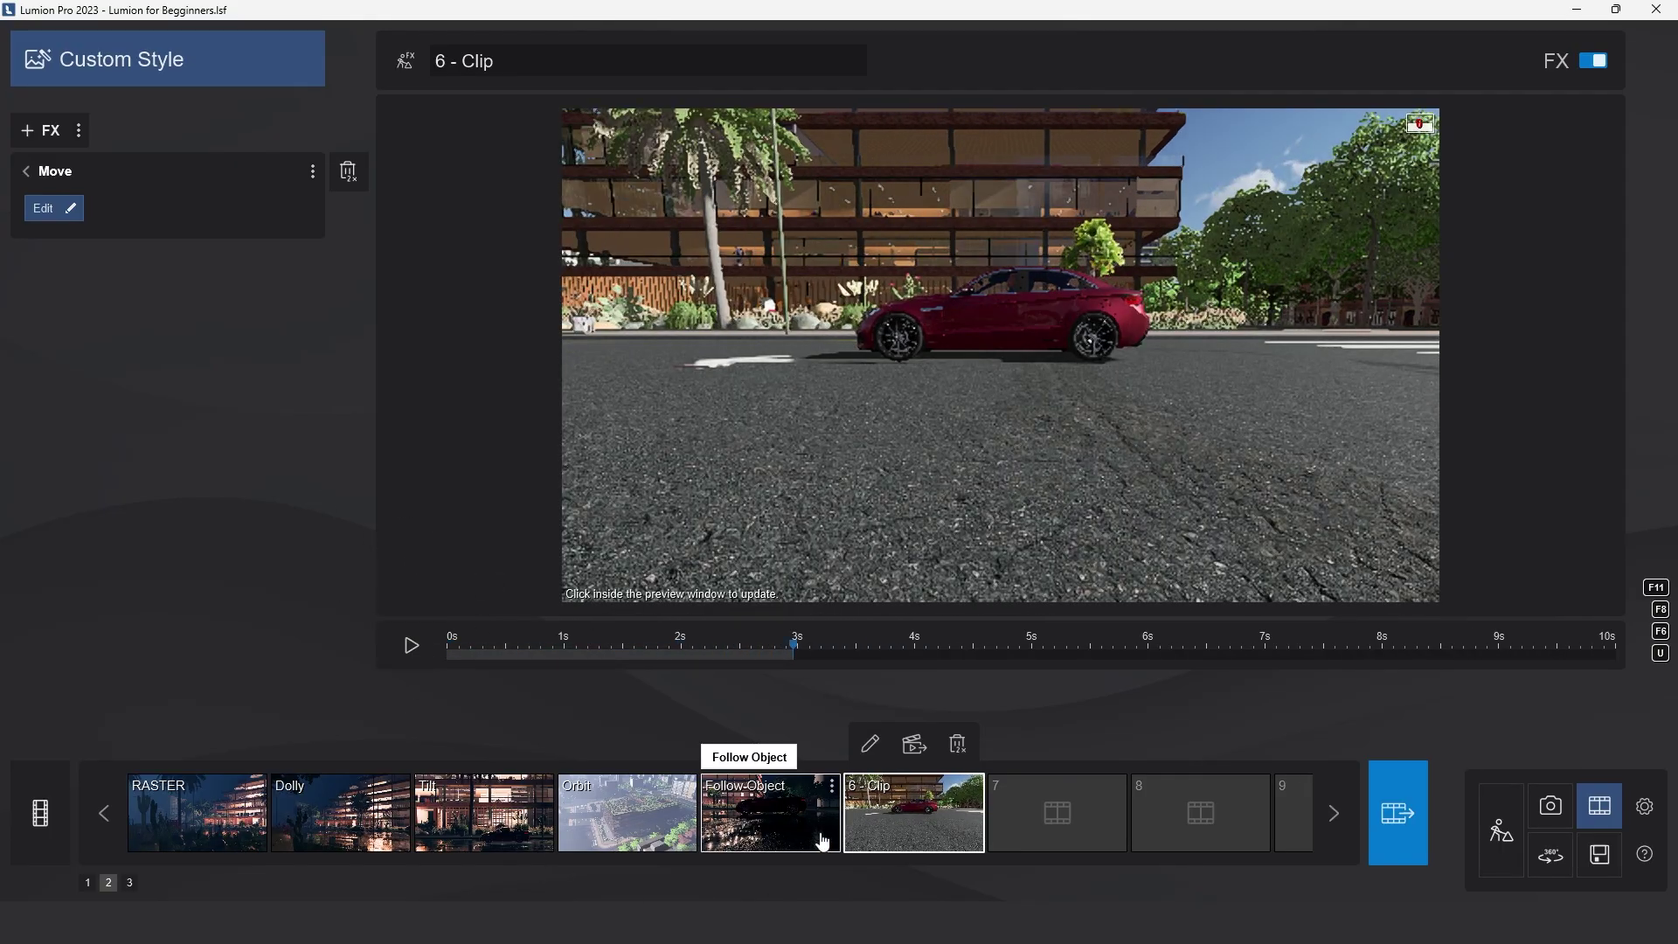
Play back the finished Follow Object, Orbit, Tilt and Dolly clips to review their camera movement and effects.
left_click(766, 809)
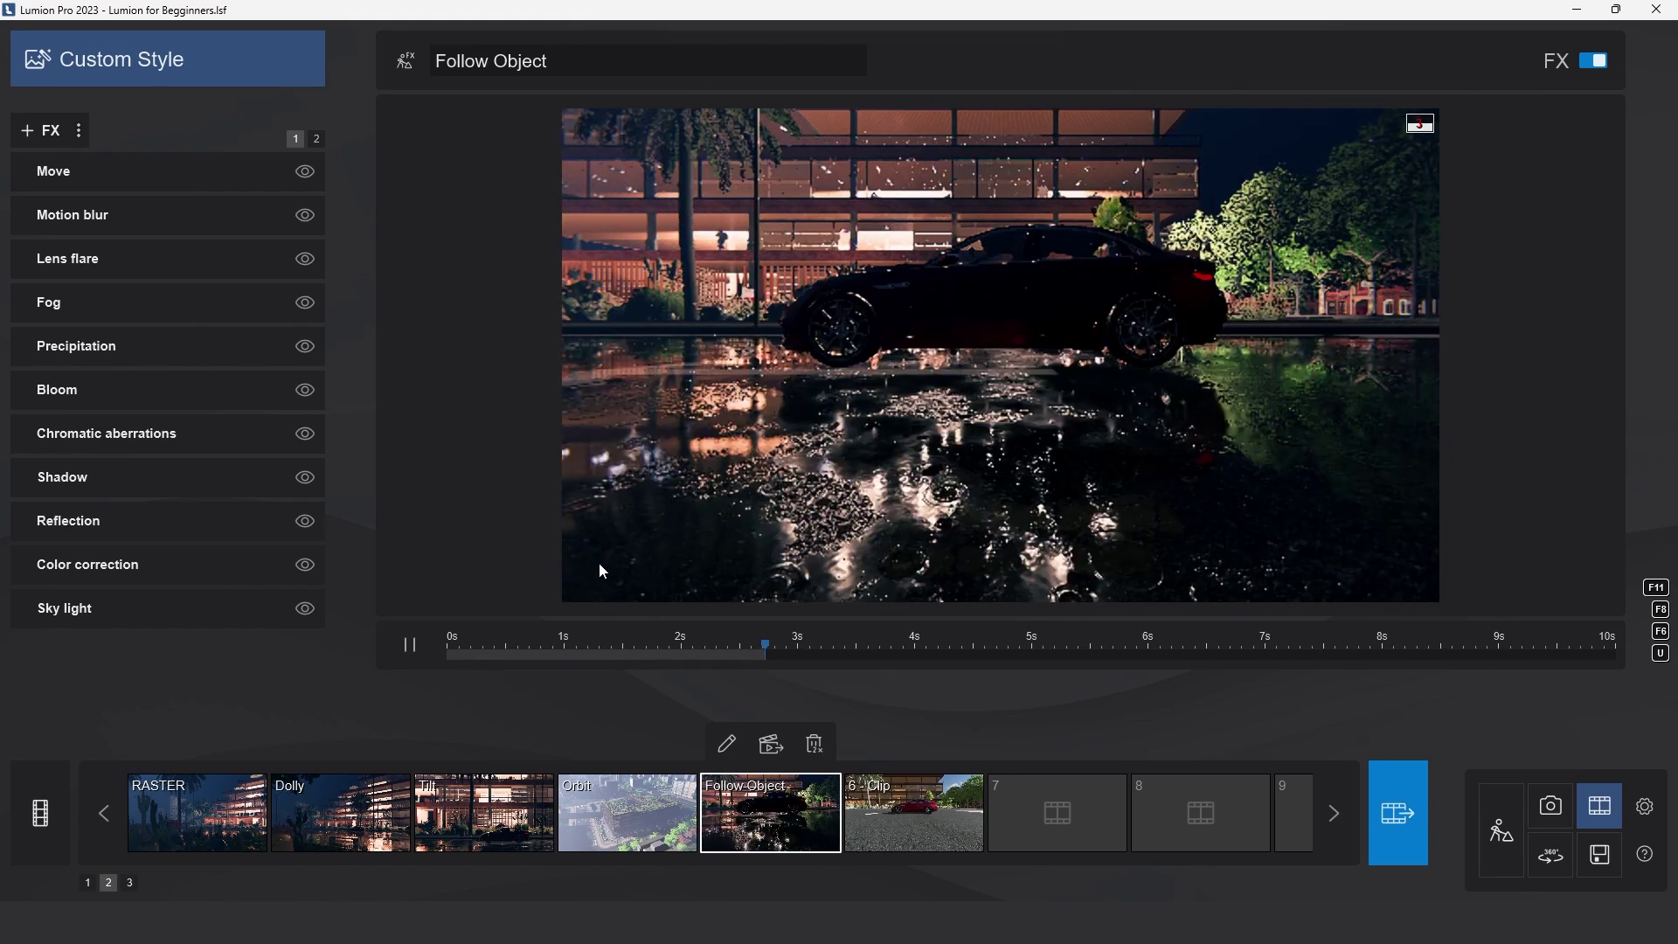
left_click(410, 646)
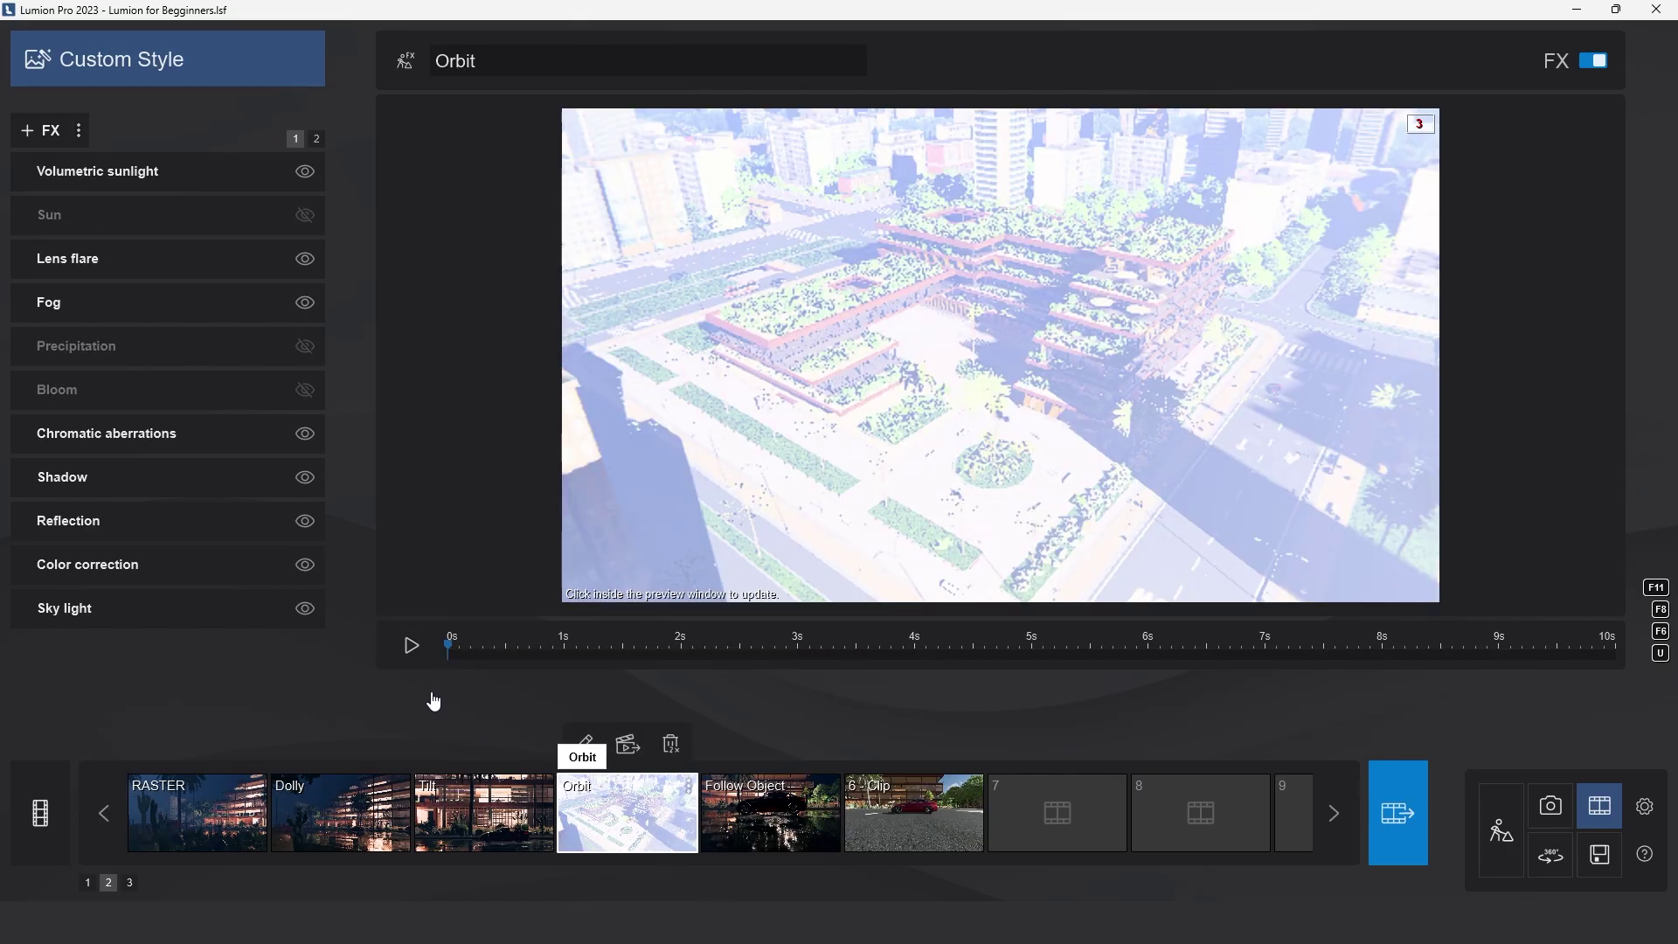
left_click(411, 645)
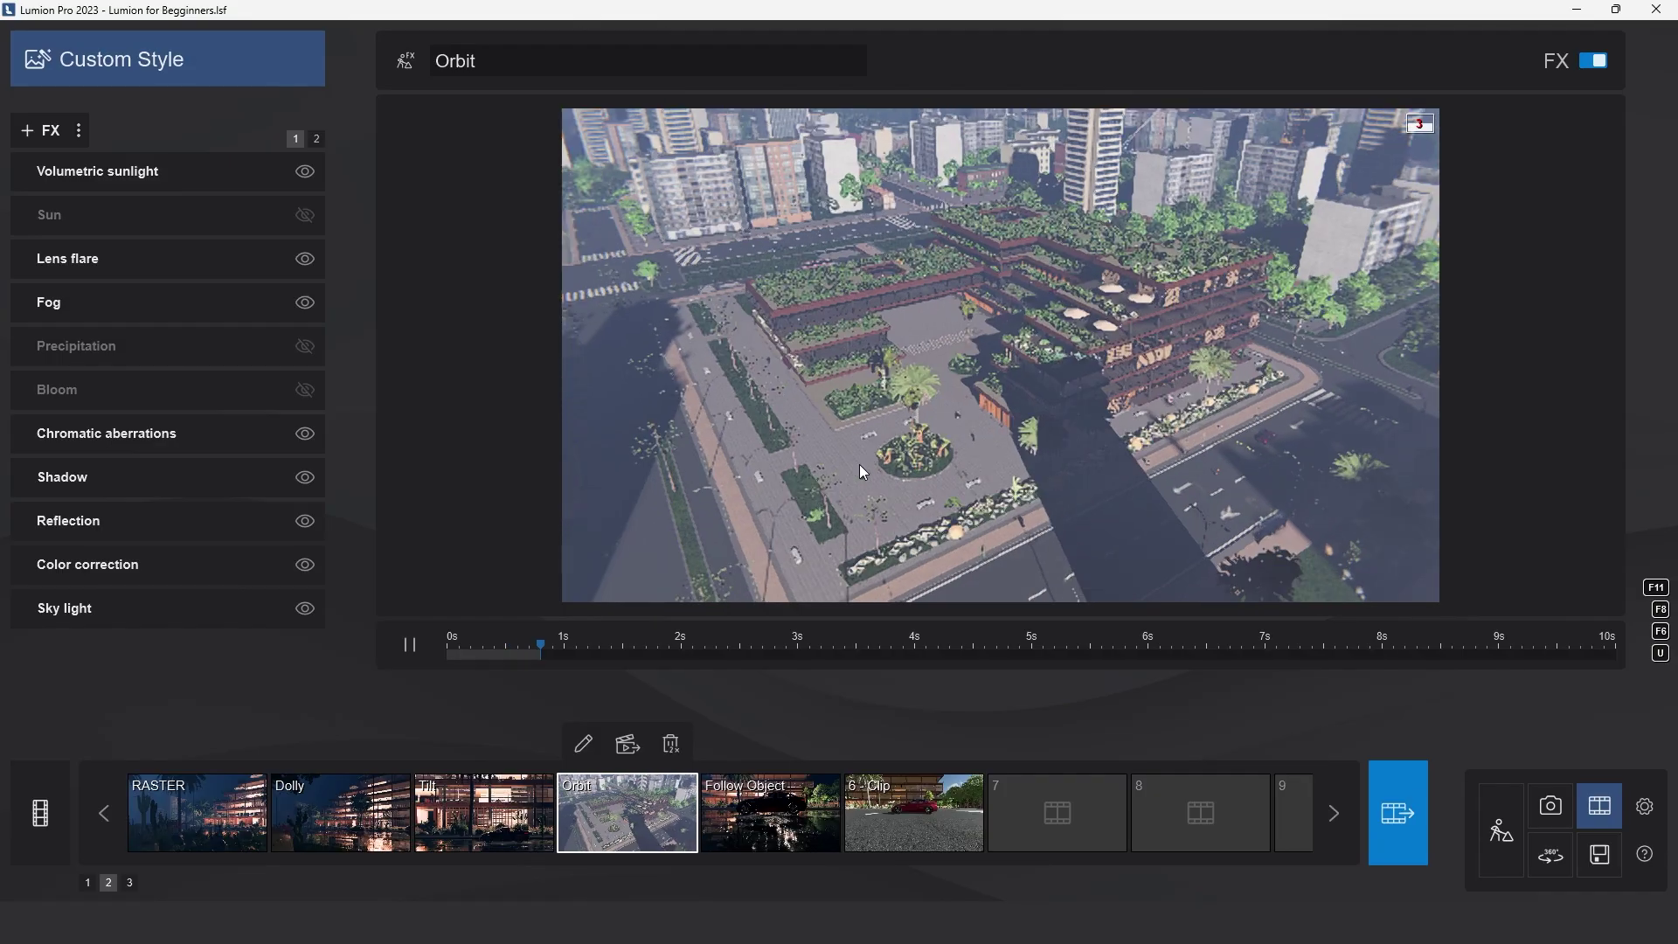
left_click(411, 646)
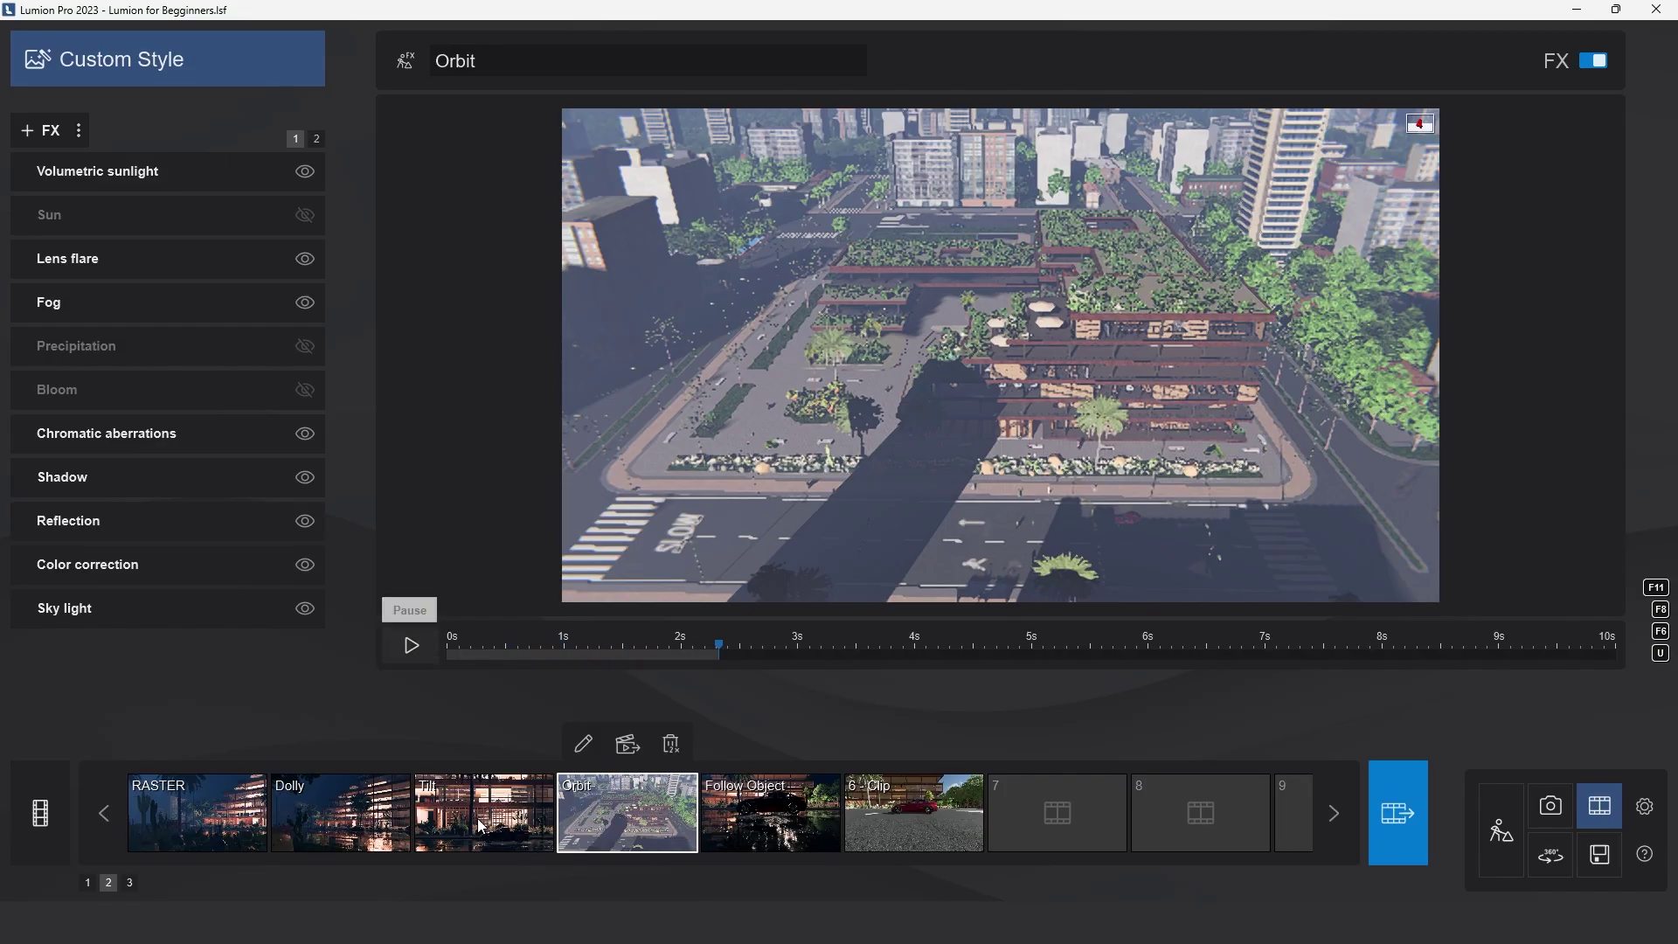
left_click(522, 776)
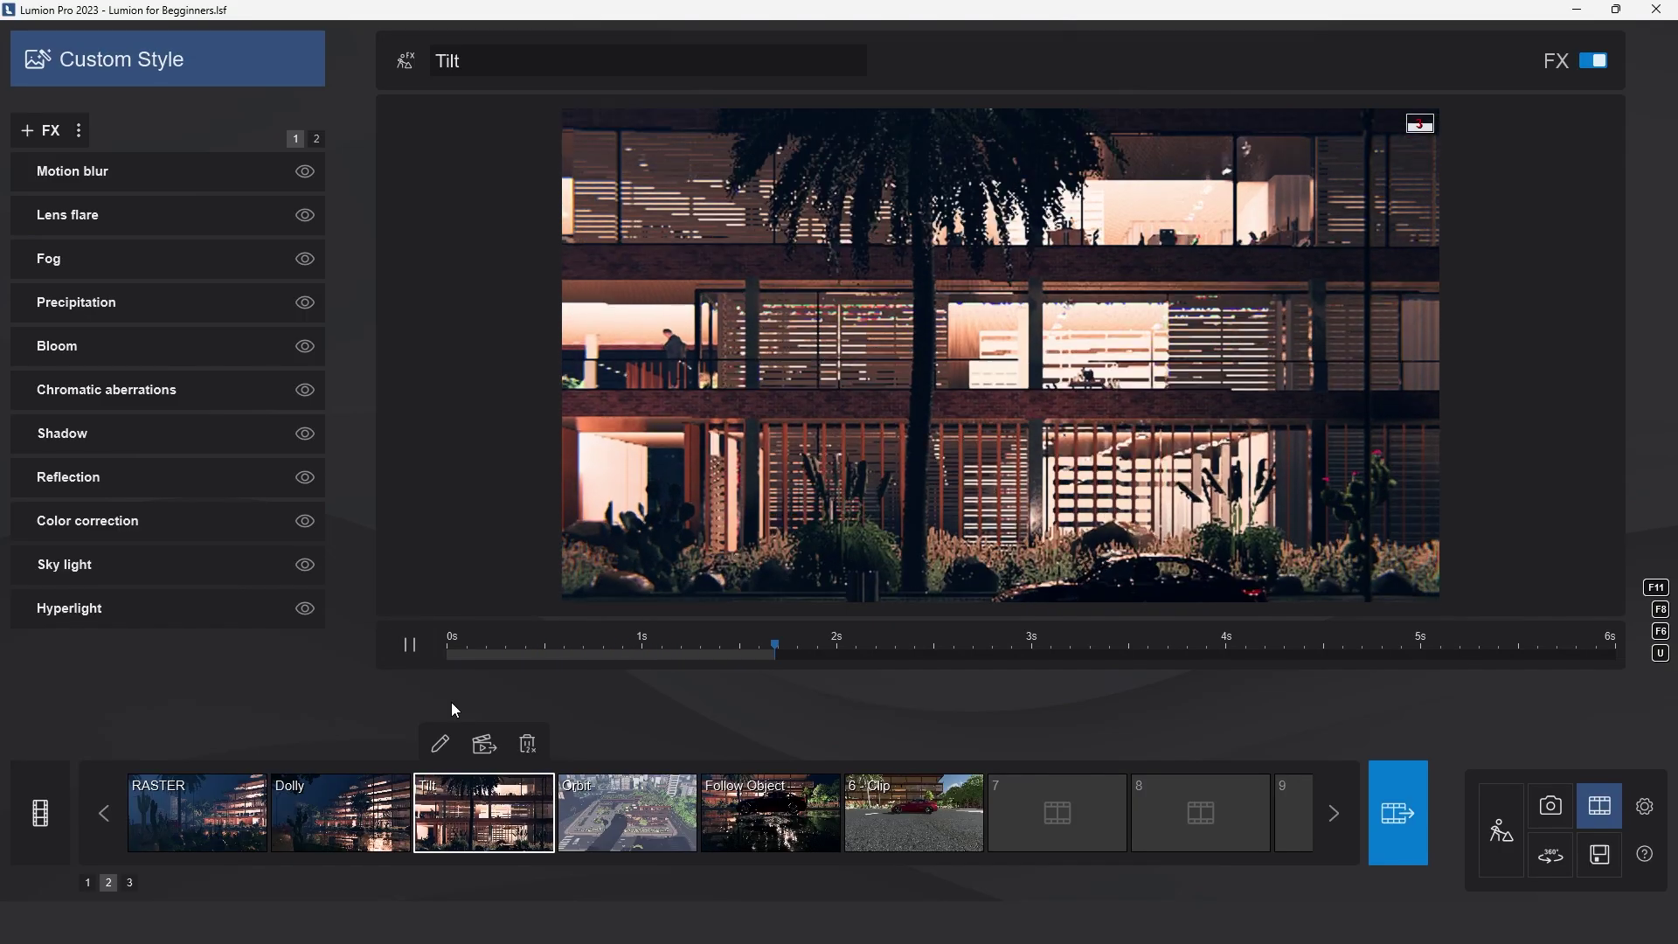
left_click(409, 645)
left_click(319, 809)
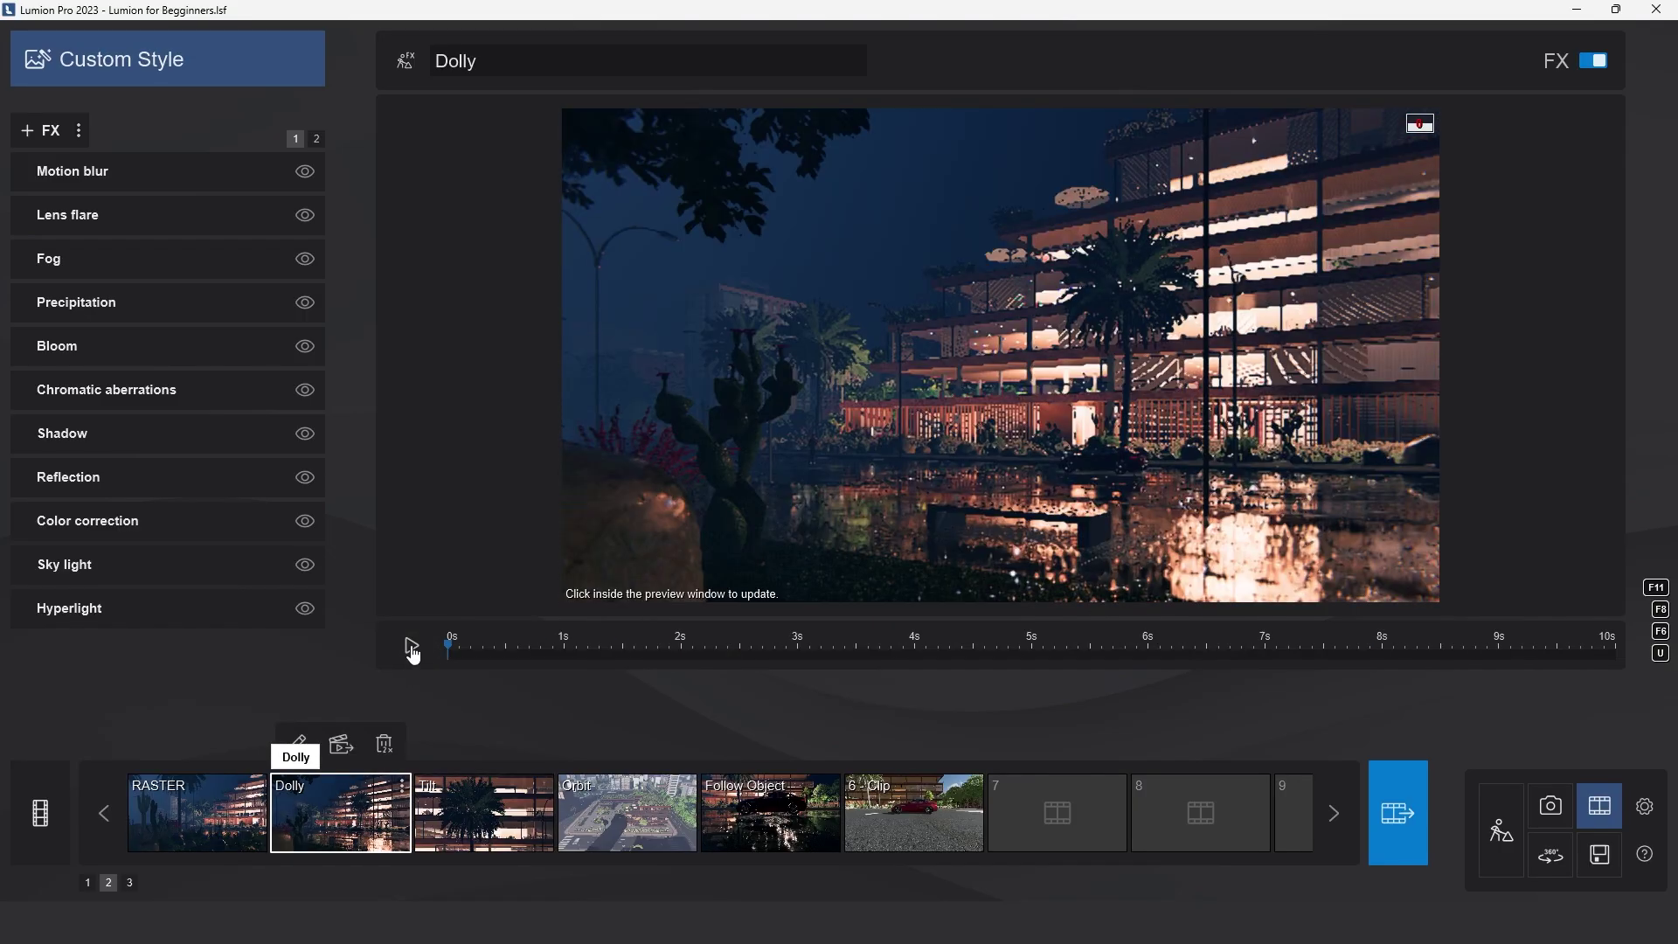
left_click(411, 647)
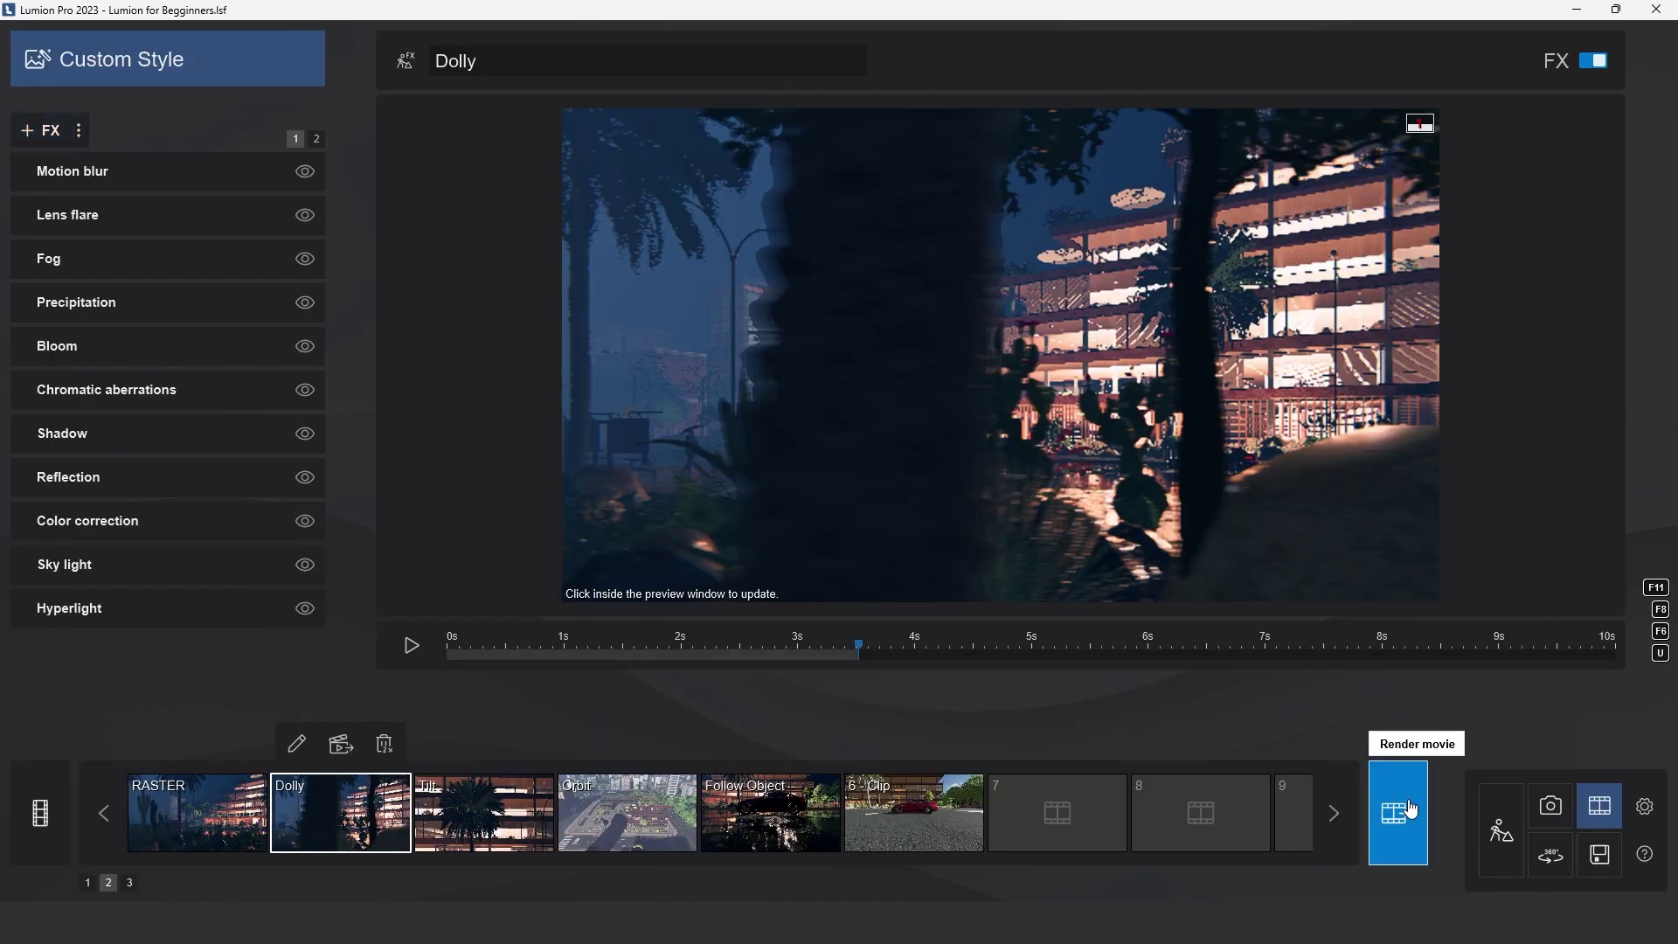
Open the render options for the movie.
left_click(1398, 812)
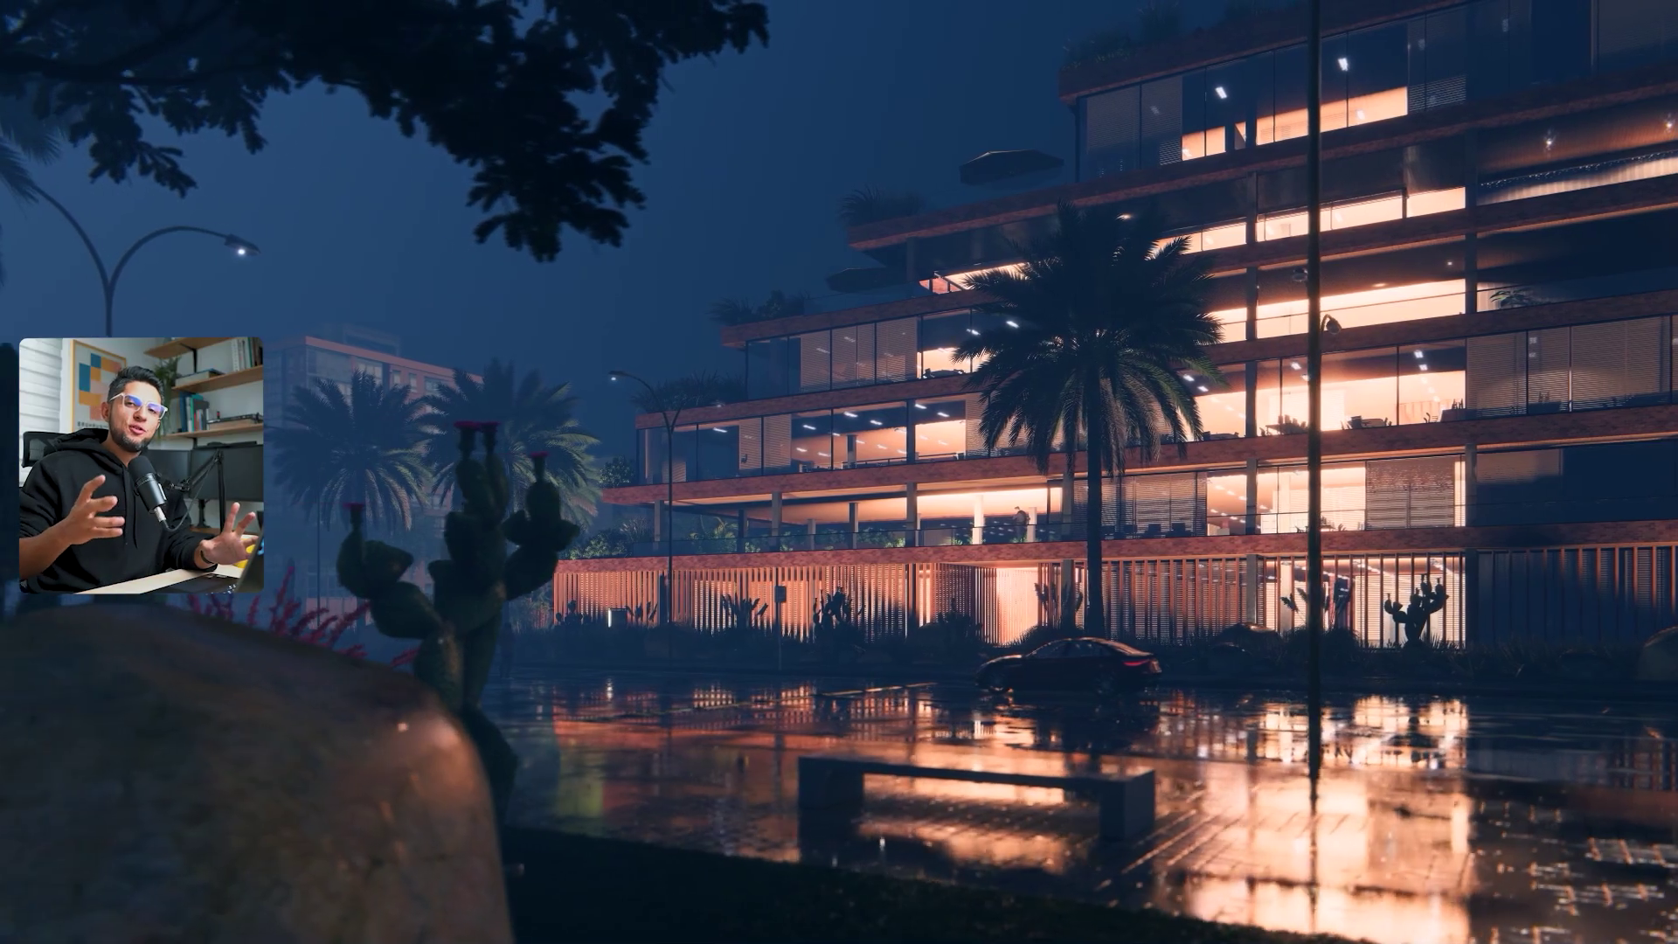